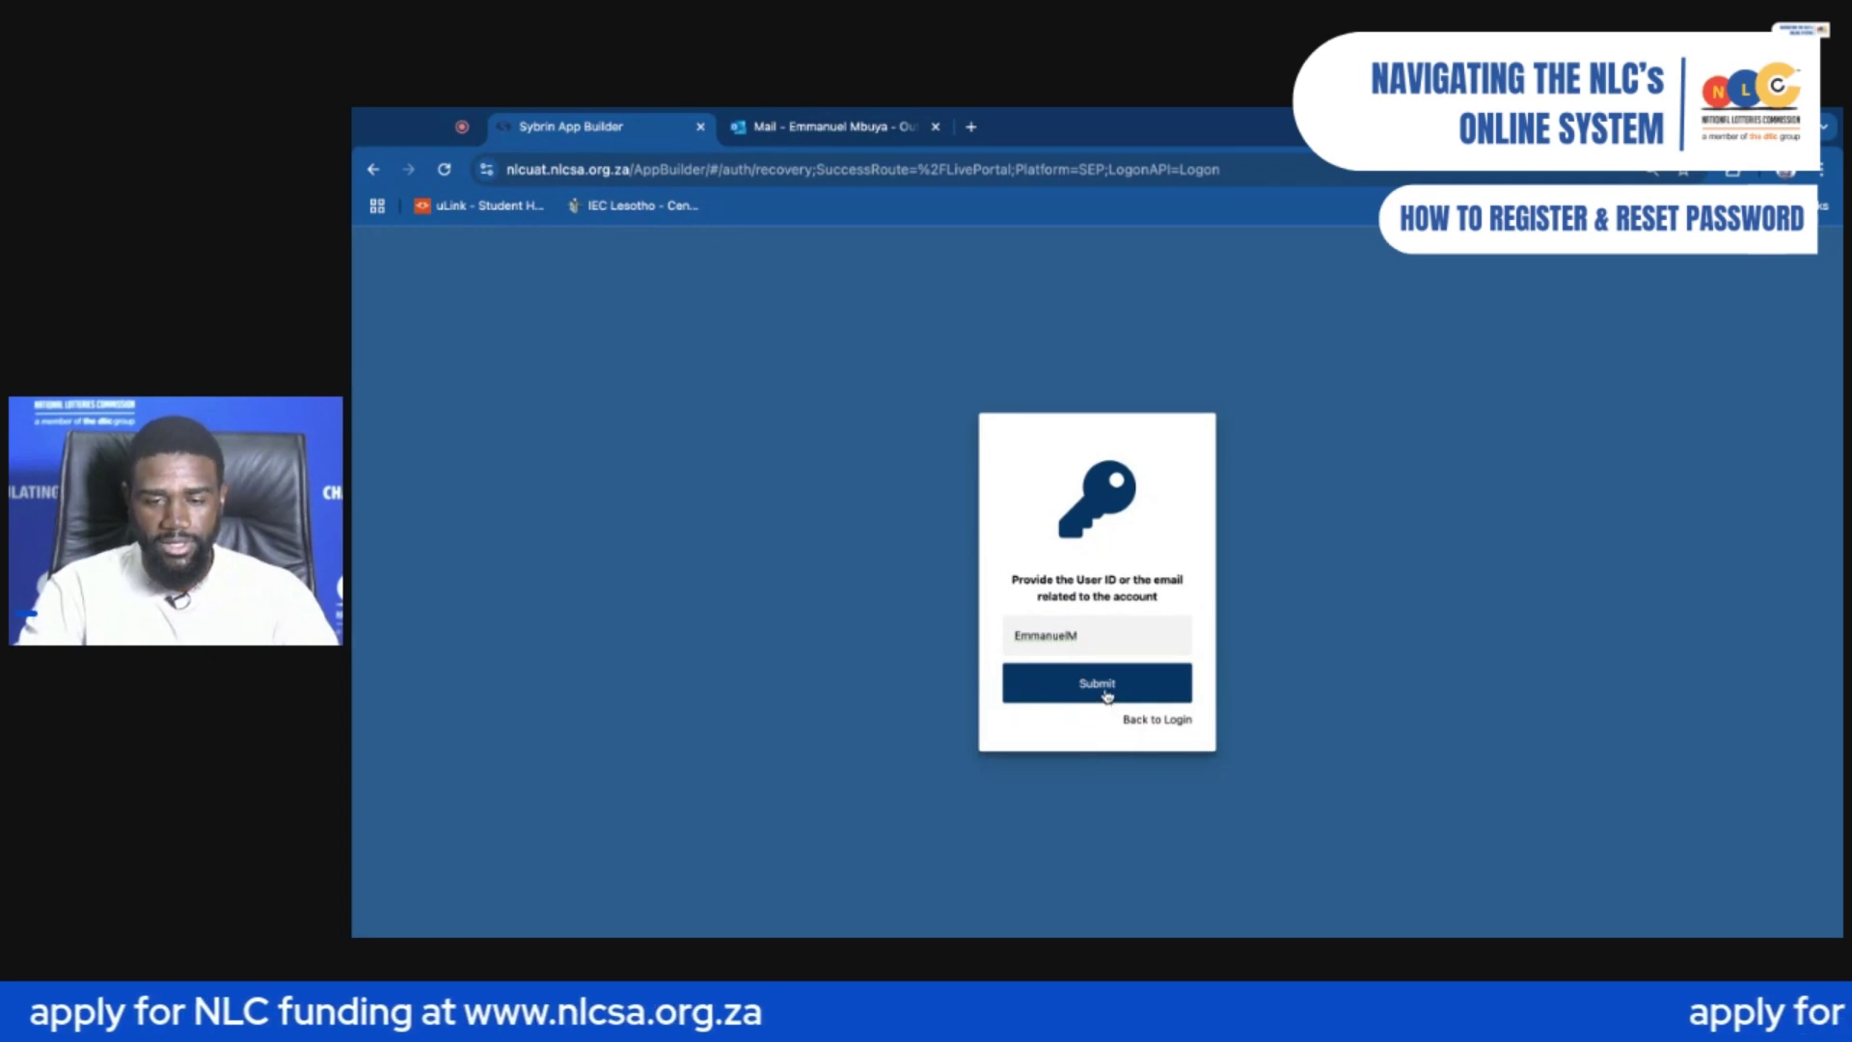
Request a password-reset OTP for the user ID and switch to the Outlook inbox.
{"action": "left_click", "coordinate": [1107, 692]}
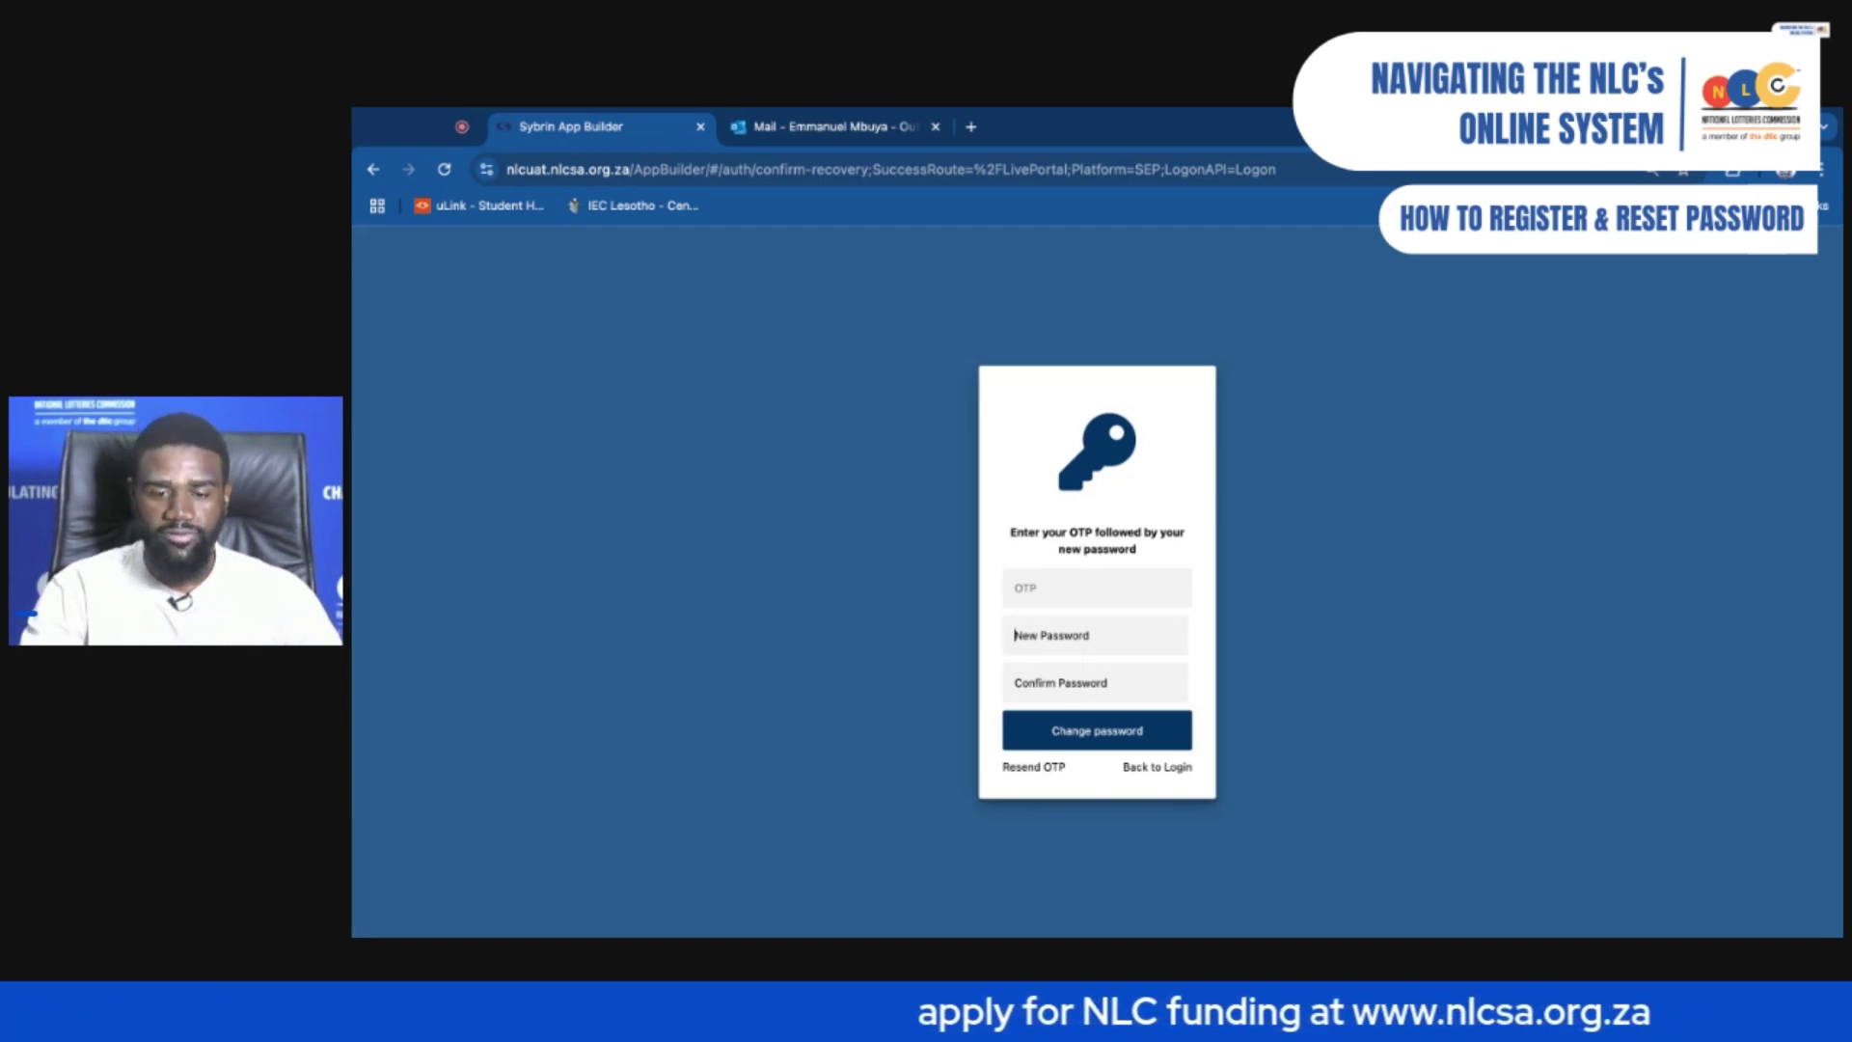
{"action": "left_click", "coordinate": [827, 126]}
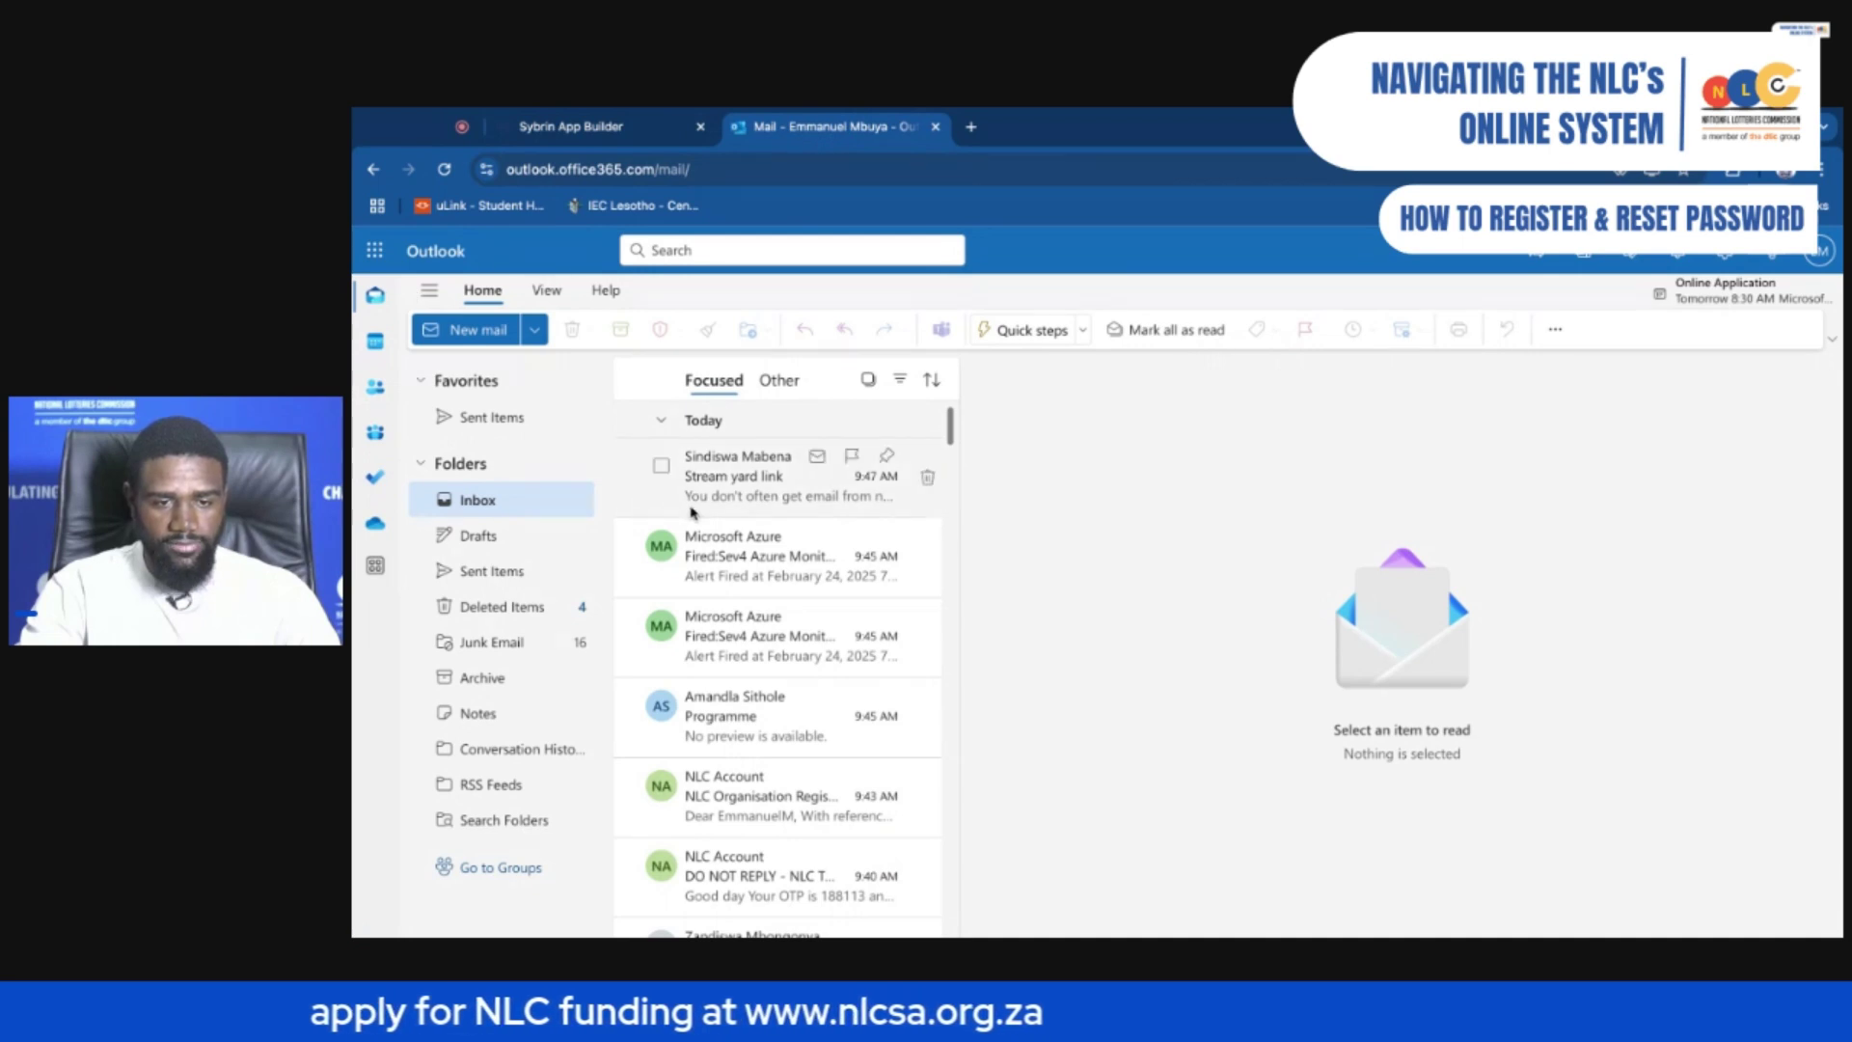
Refresh the Outlook inbox repeatedly until the NLC Forgot Password email arrives.
{"action": "left_click", "coordinate": [449, 174]}
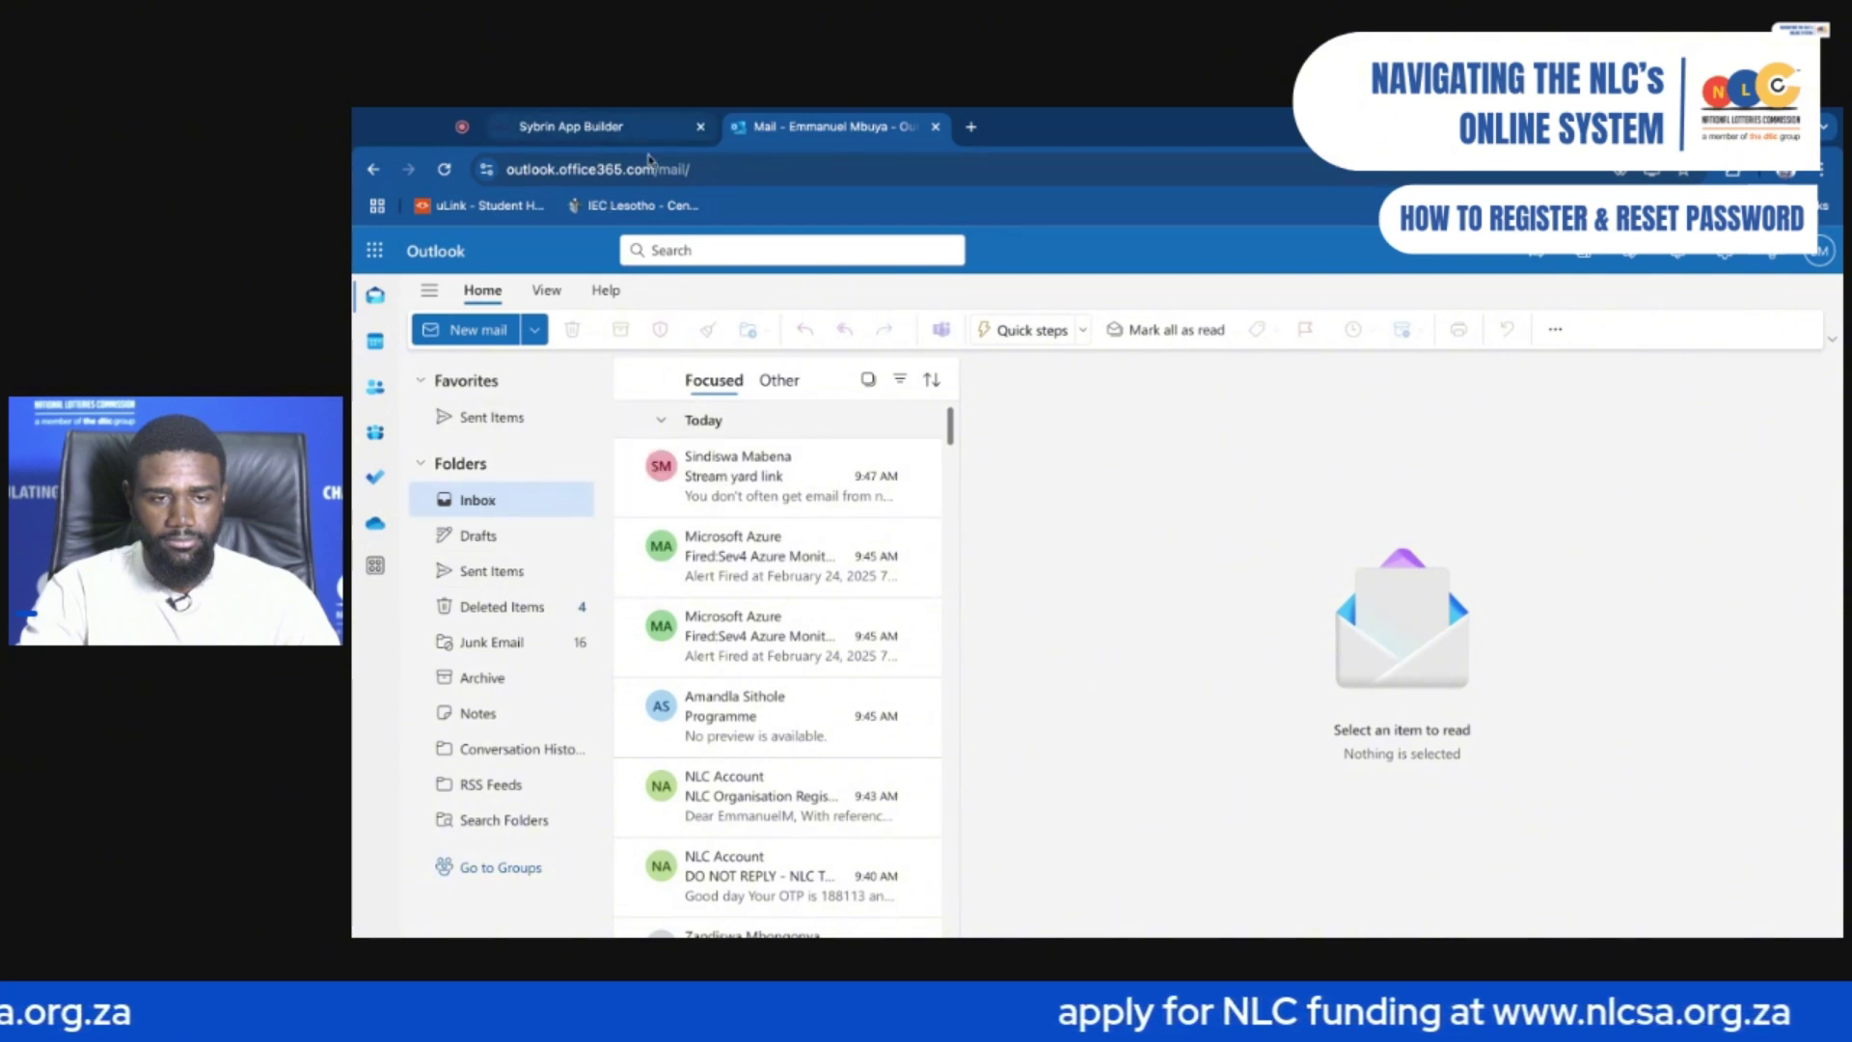
{"action": "left_click", "coordinate": [446, 171]}
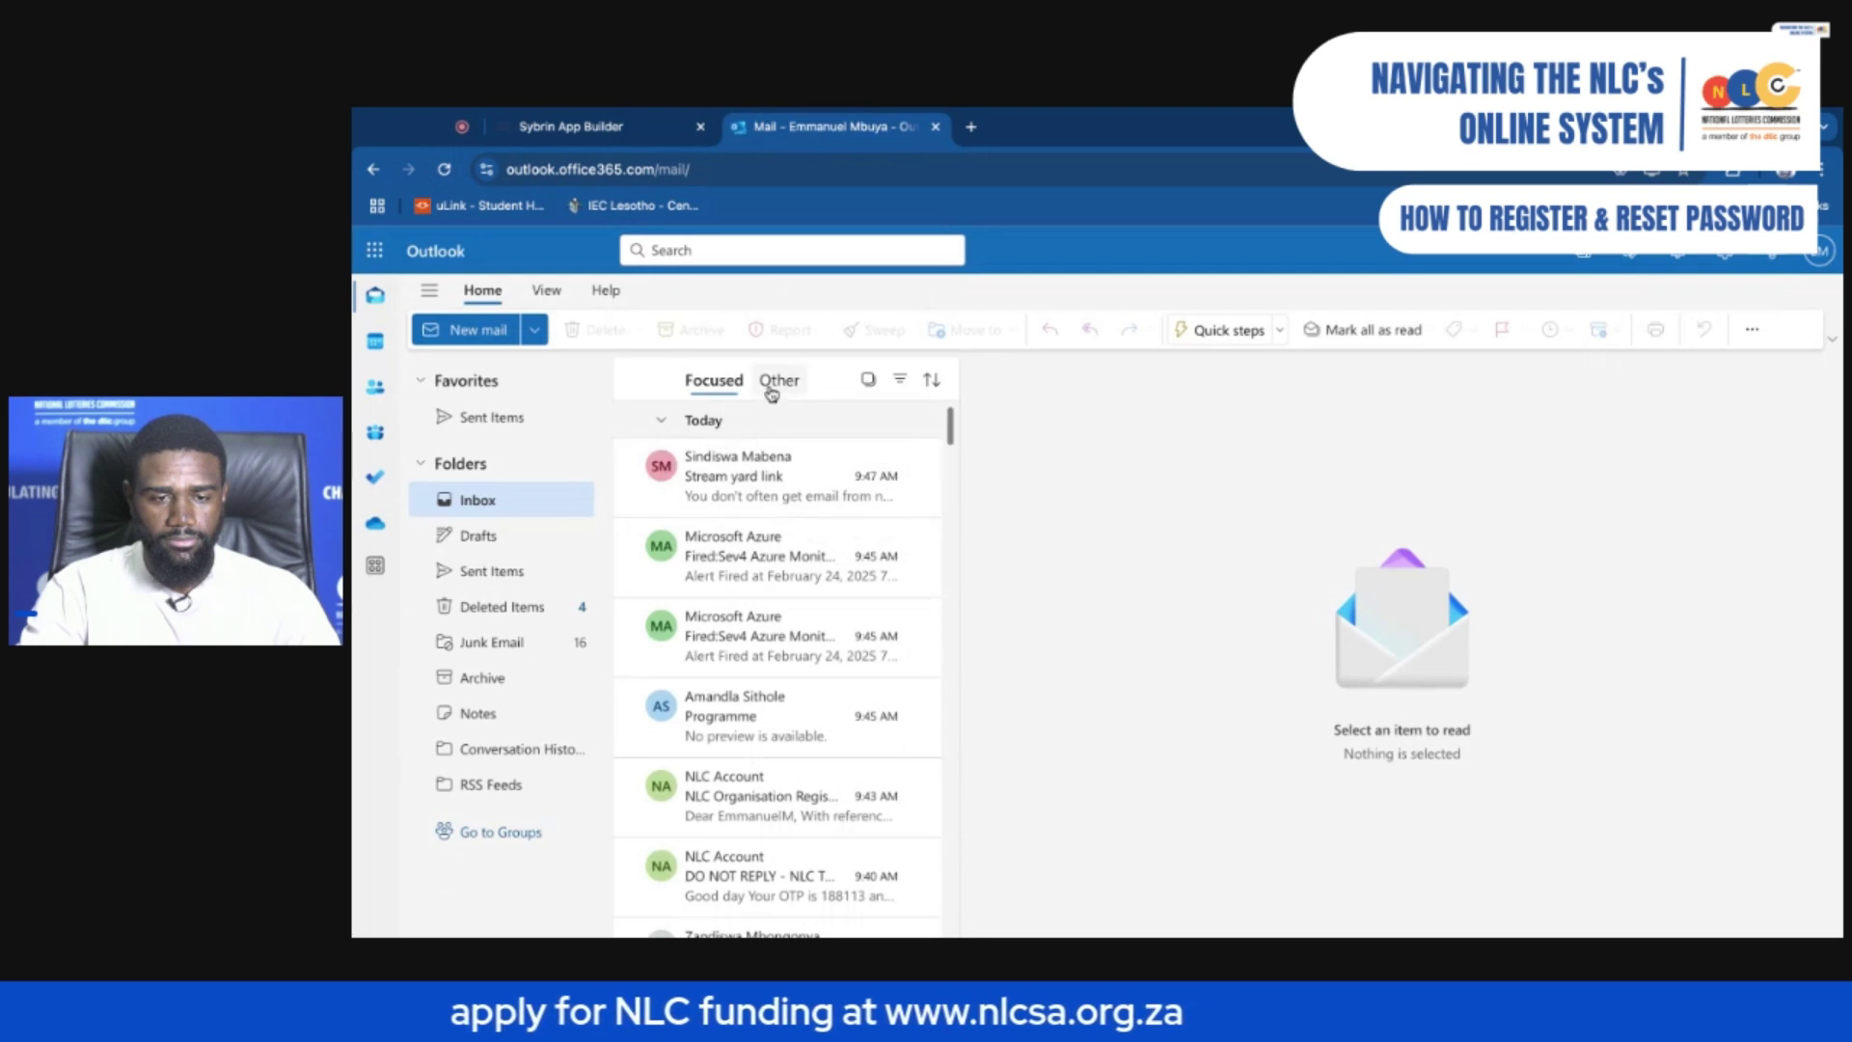
{"action": "left_click", "coordinate": [580, 136]}
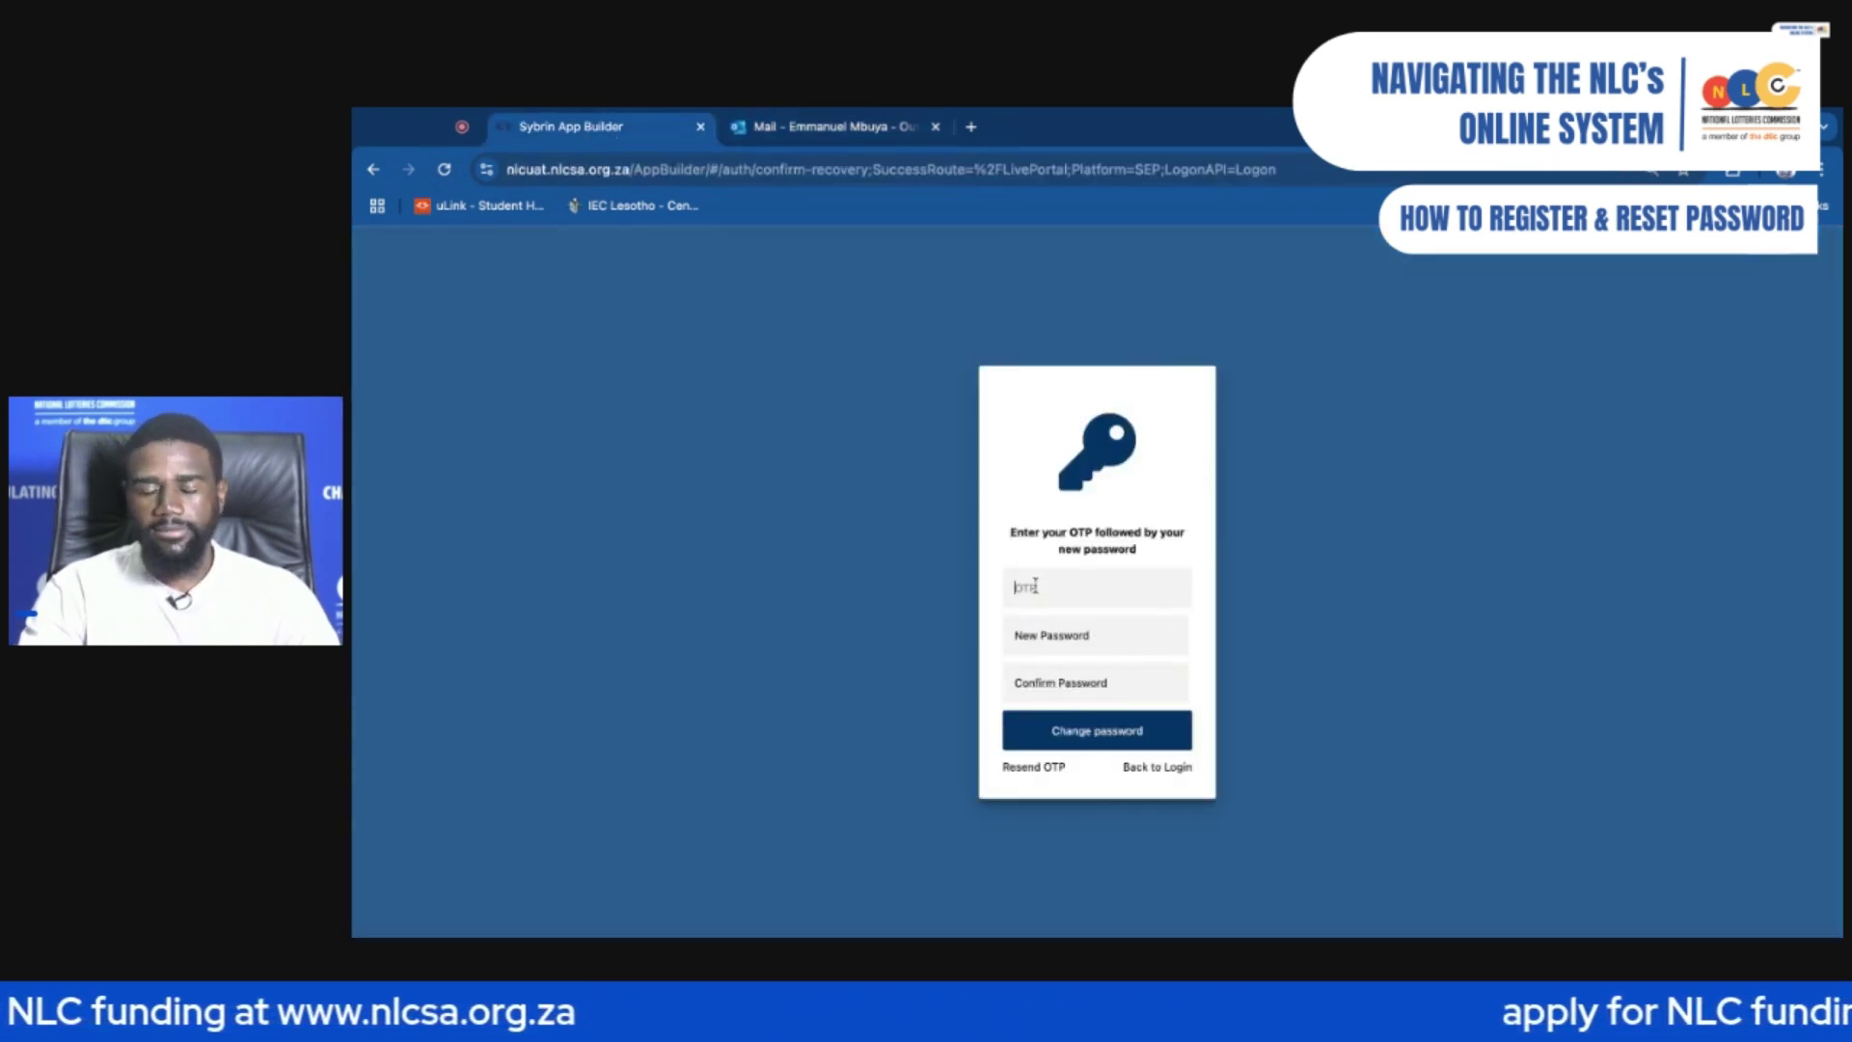
{"action": "left_click", "coordinate": [882, 126]}
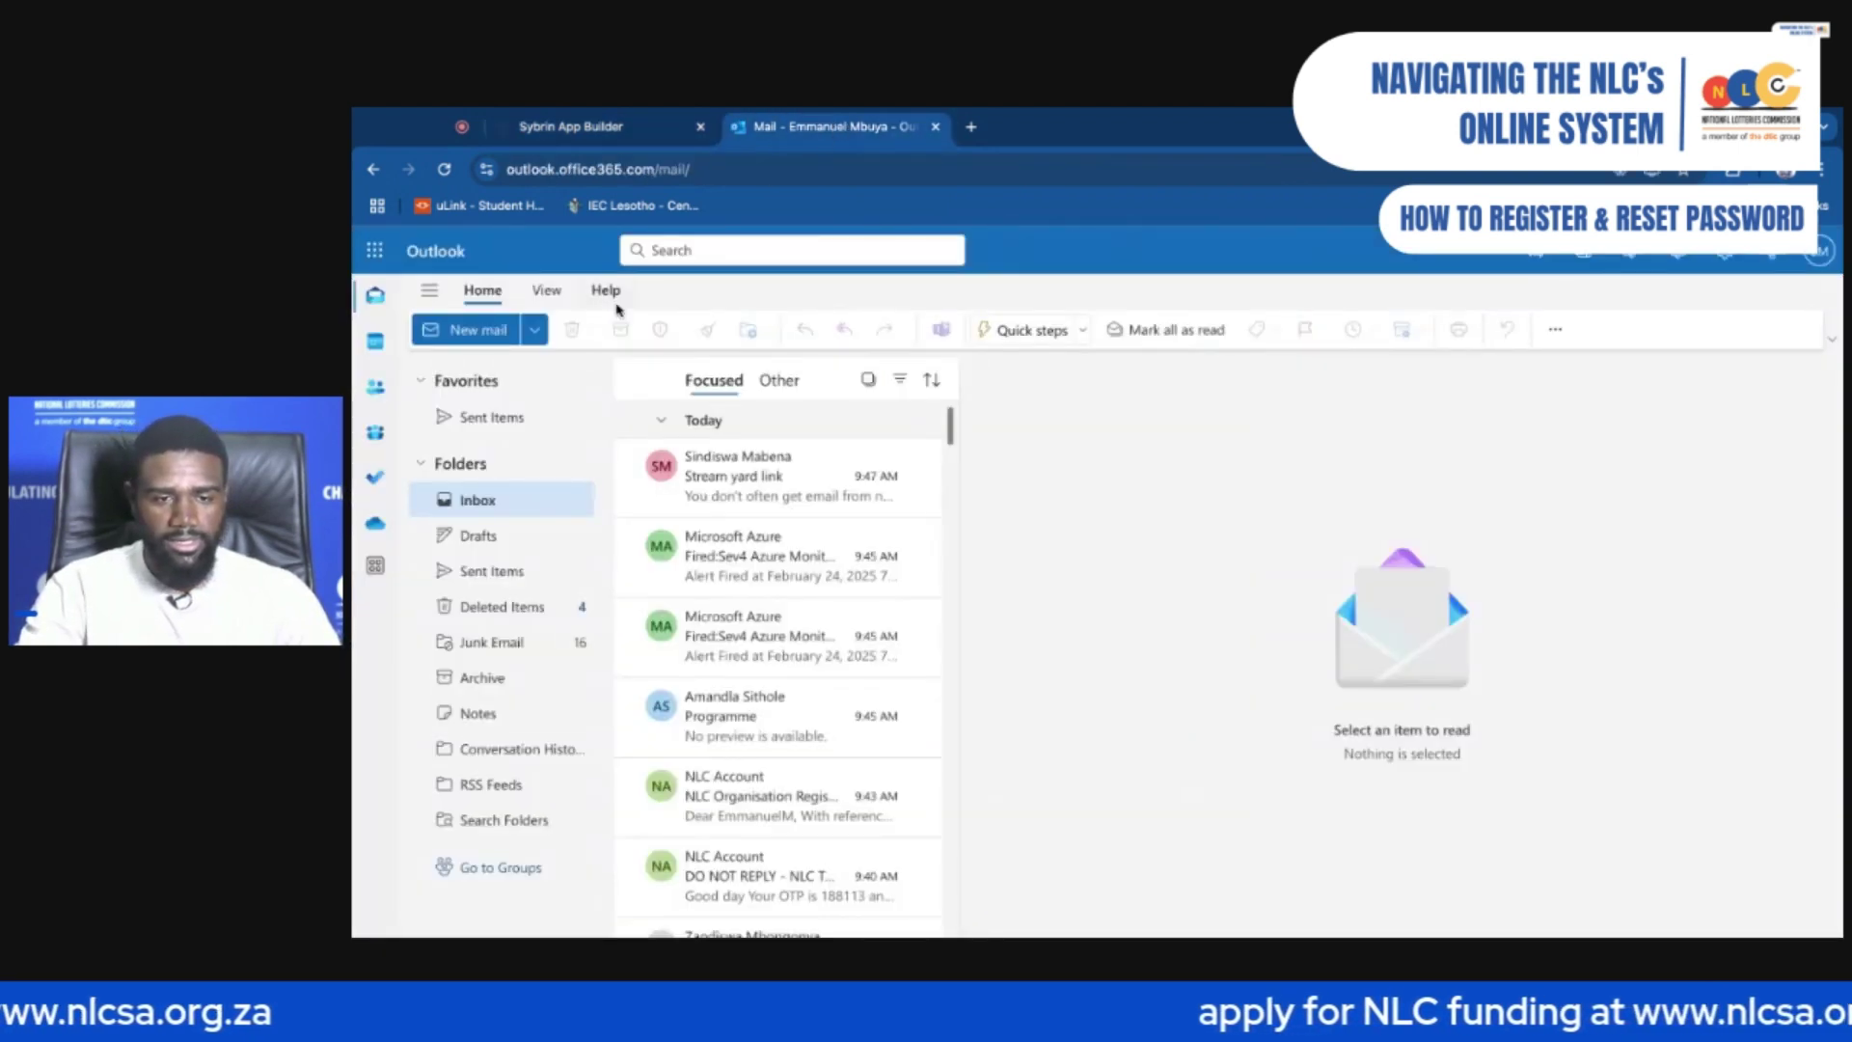
{"action": "left_click", "coordinate": [444, 171]}
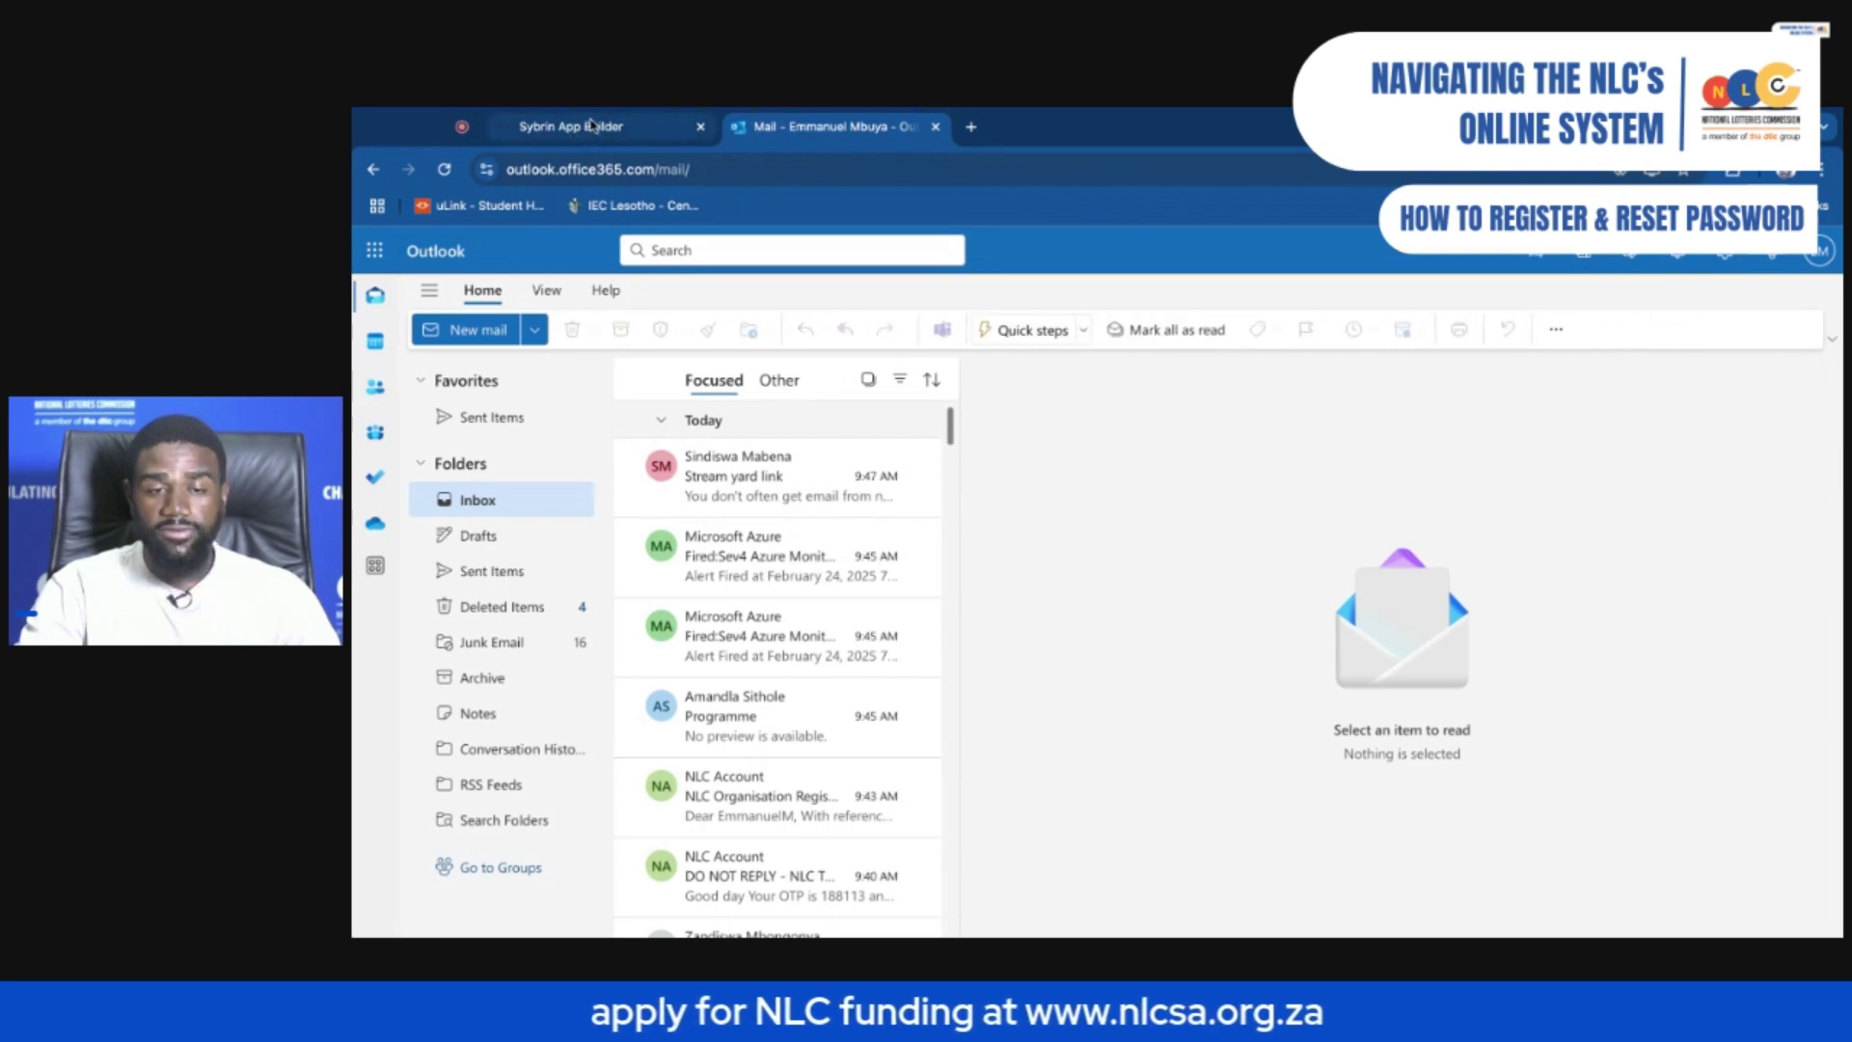
{"action": "left_click", "coordinate": [593, 125]}
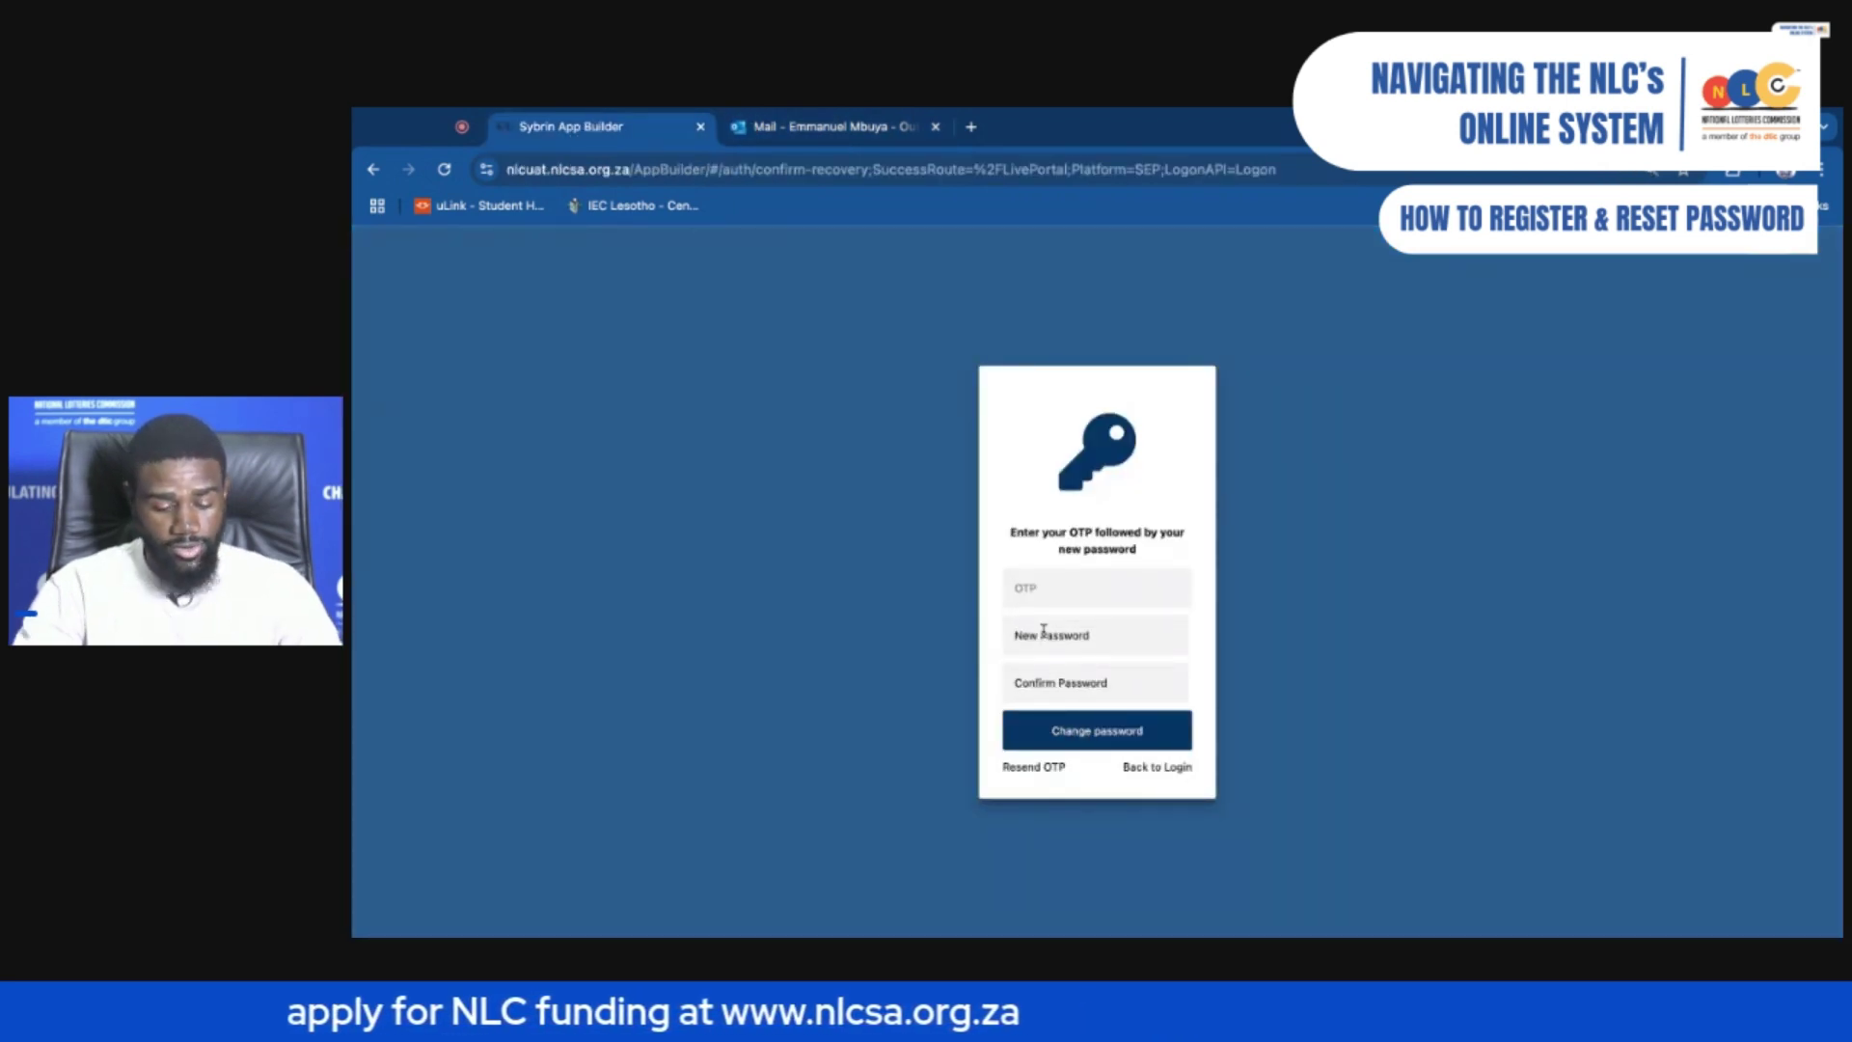
Enter the new password in New Password and Confirm Password on the portal form.
{"action": "key", "text": "Caps_Lock"}
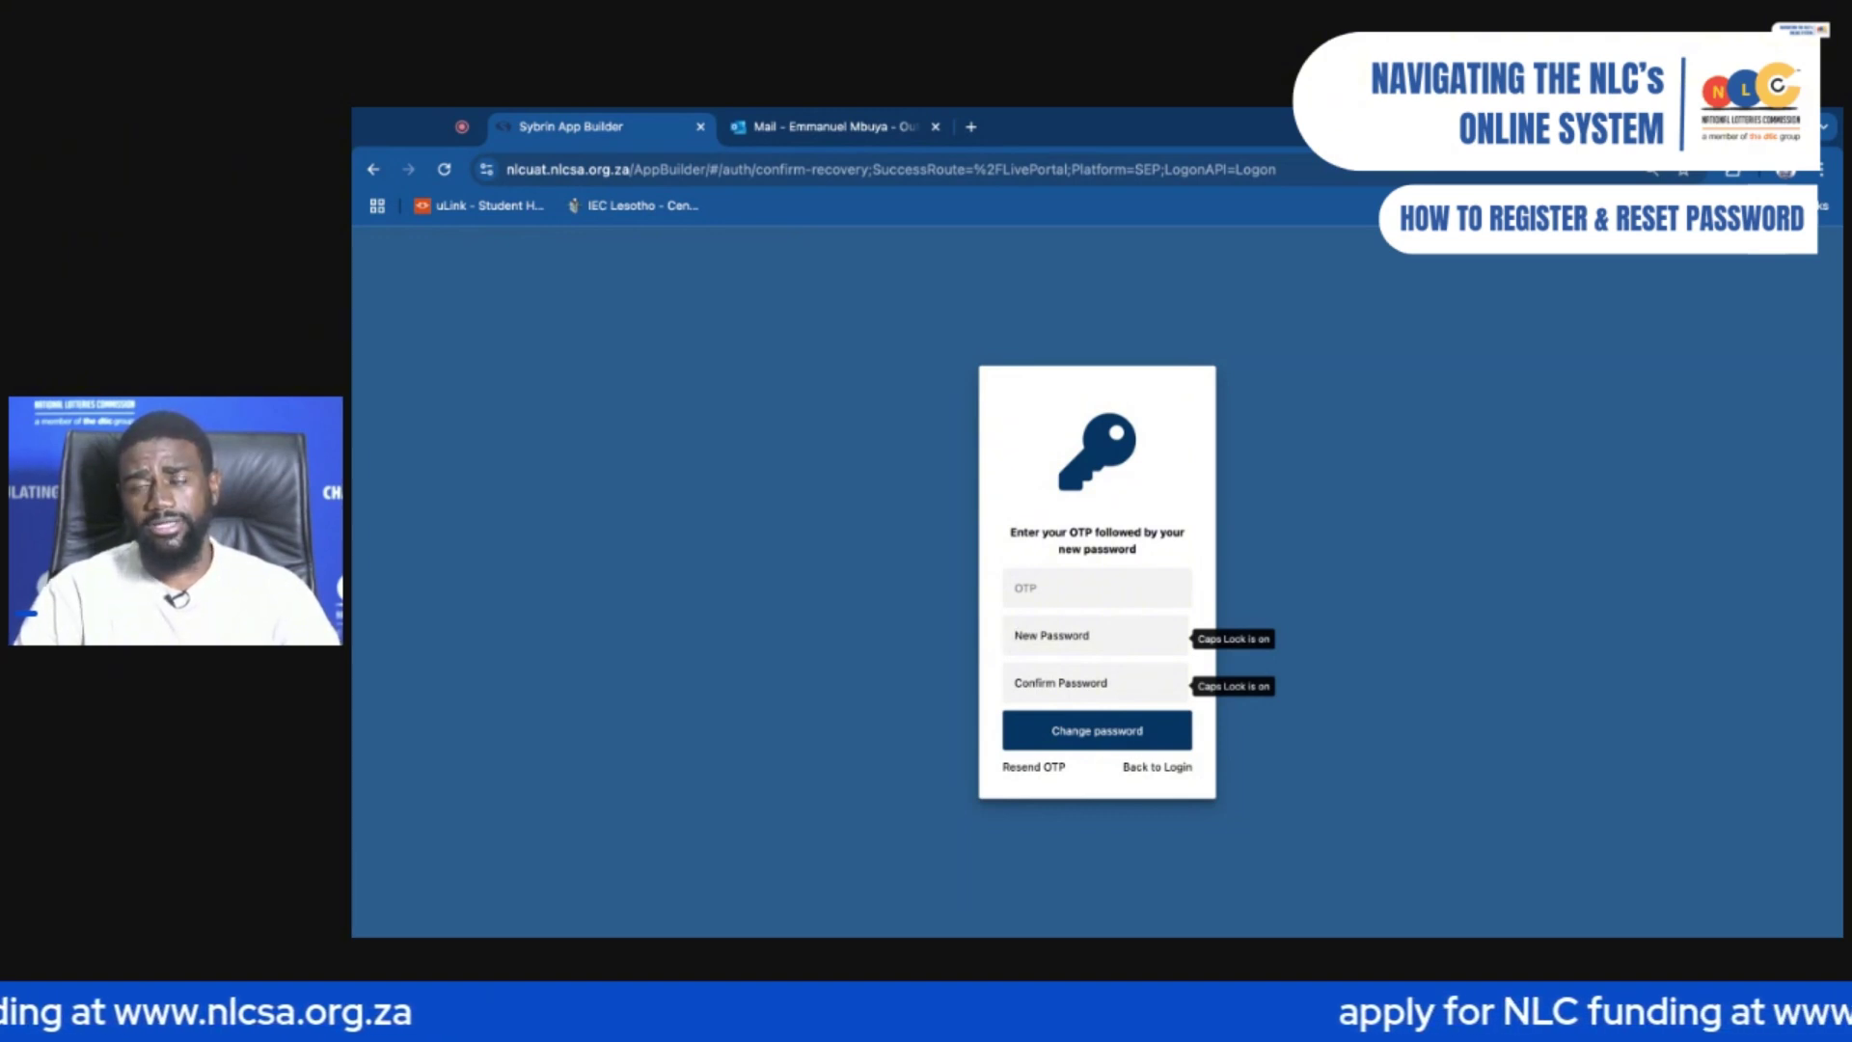
{"action": "type", "text": "•"}
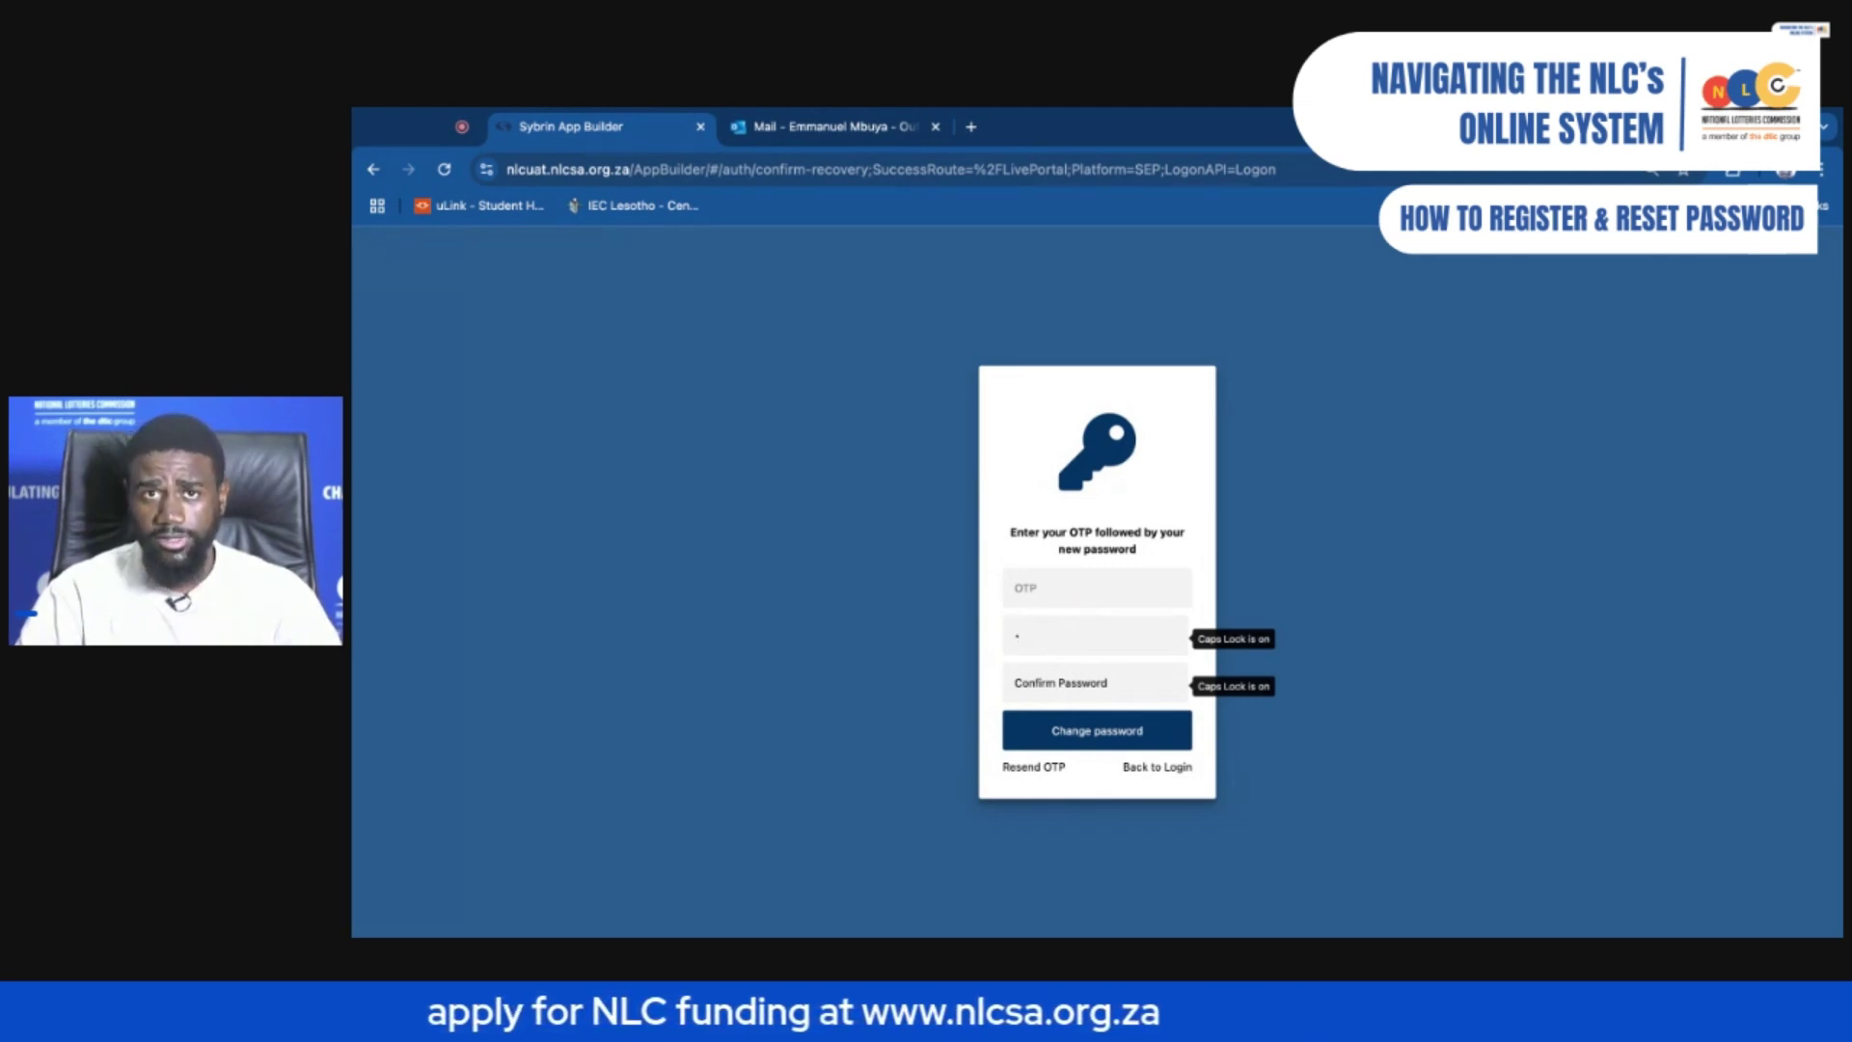
{"action": "key", "text": "BackSpace"}
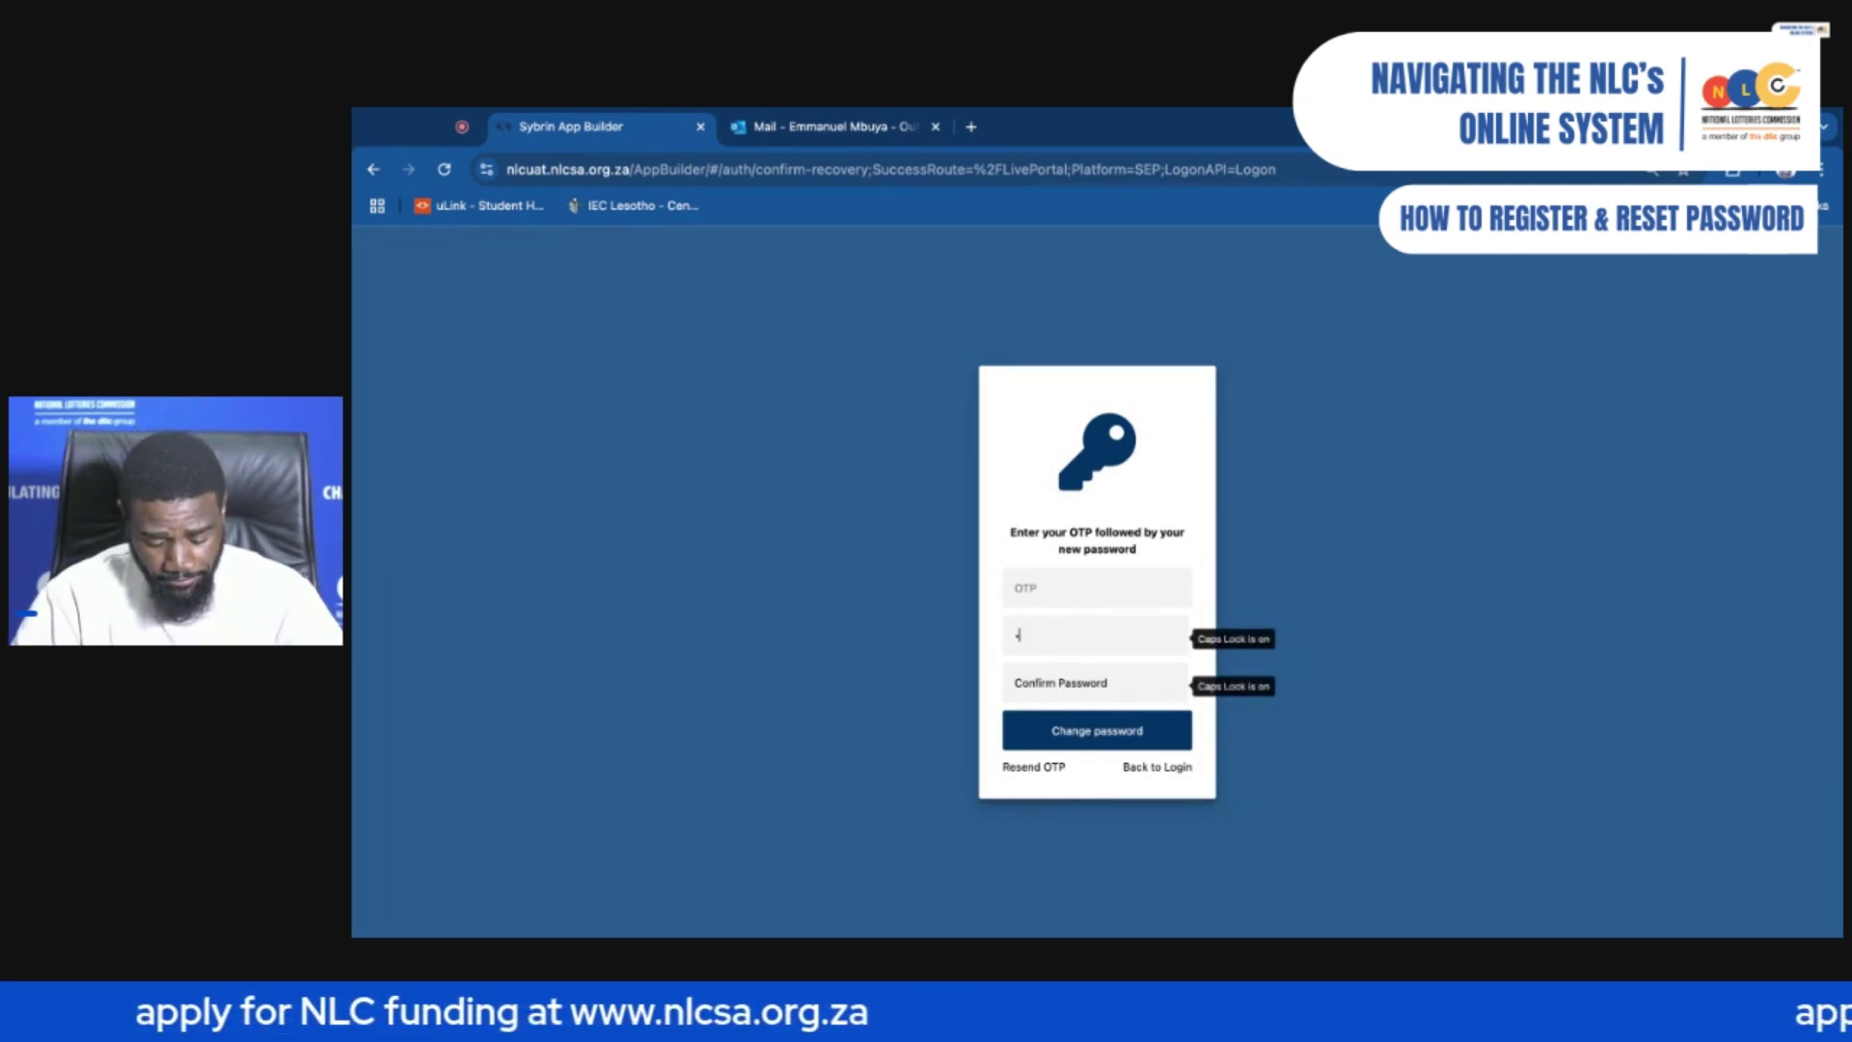
{"action": "type", "text": "••••••••••••"}
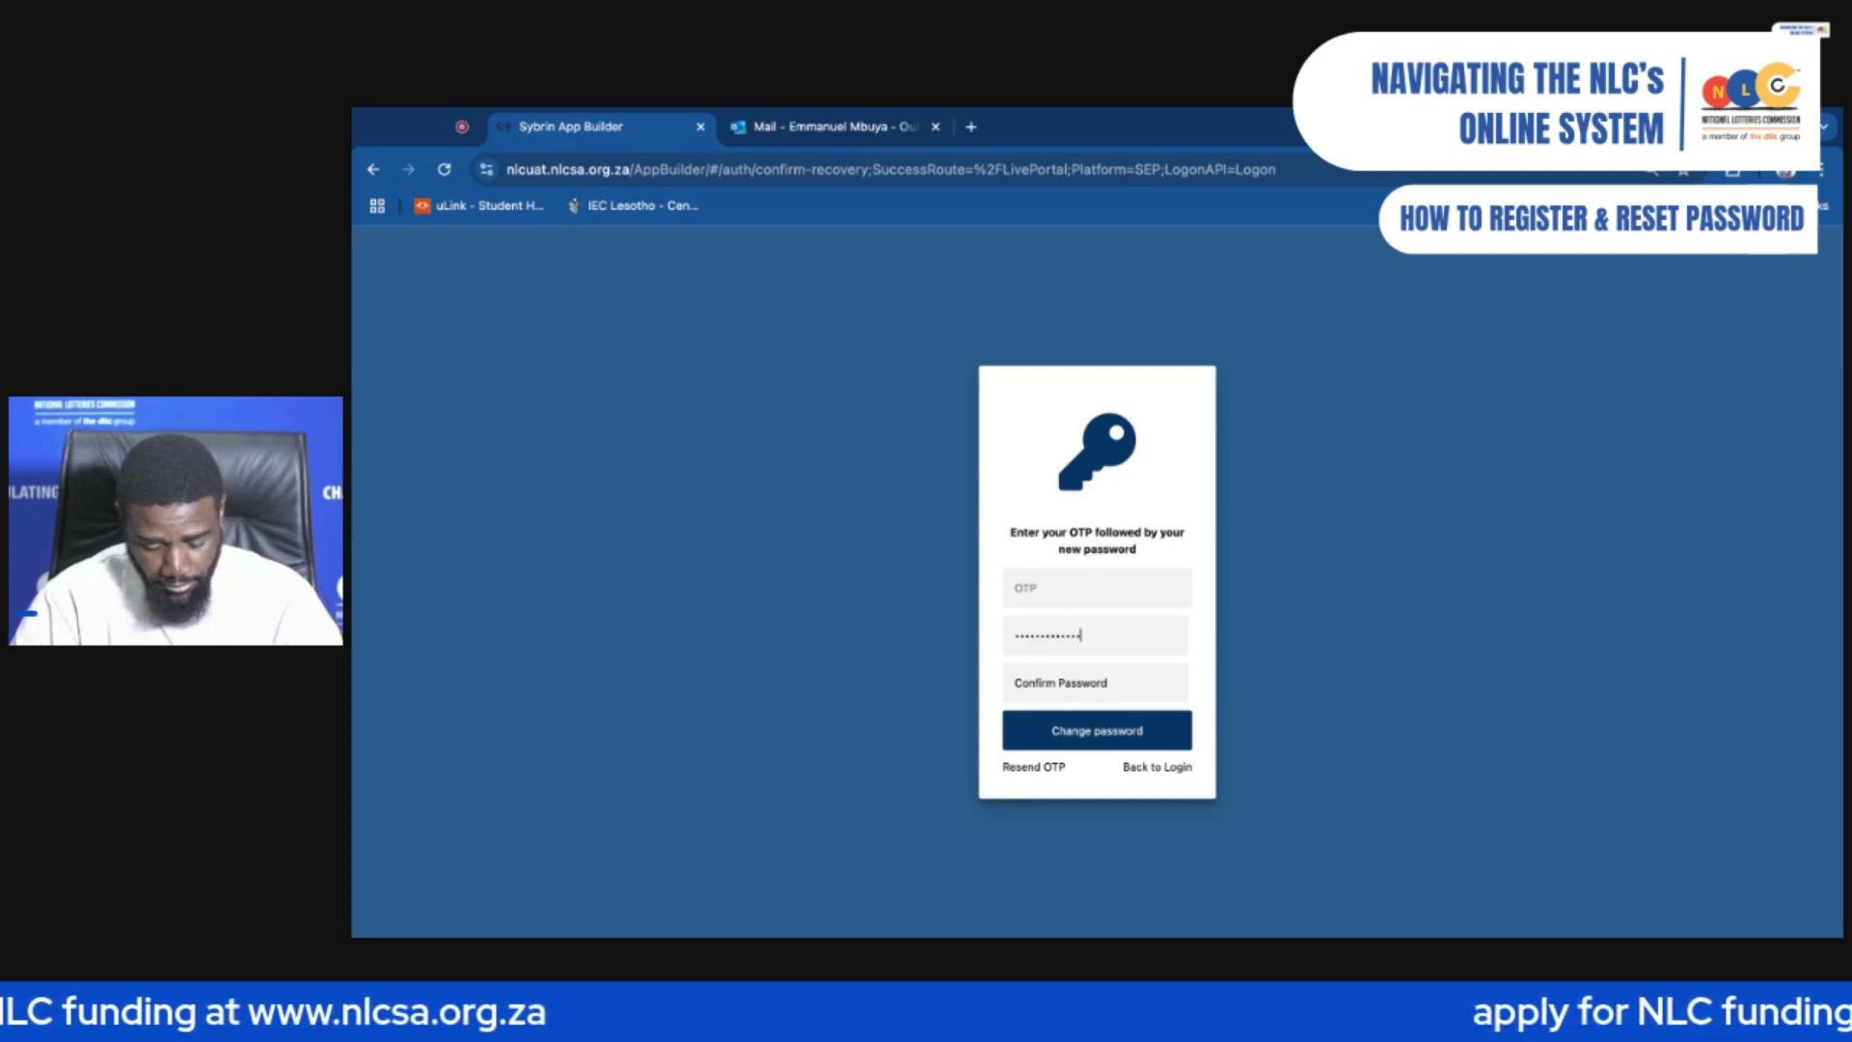
{"action": "type", "text": "••••••"}
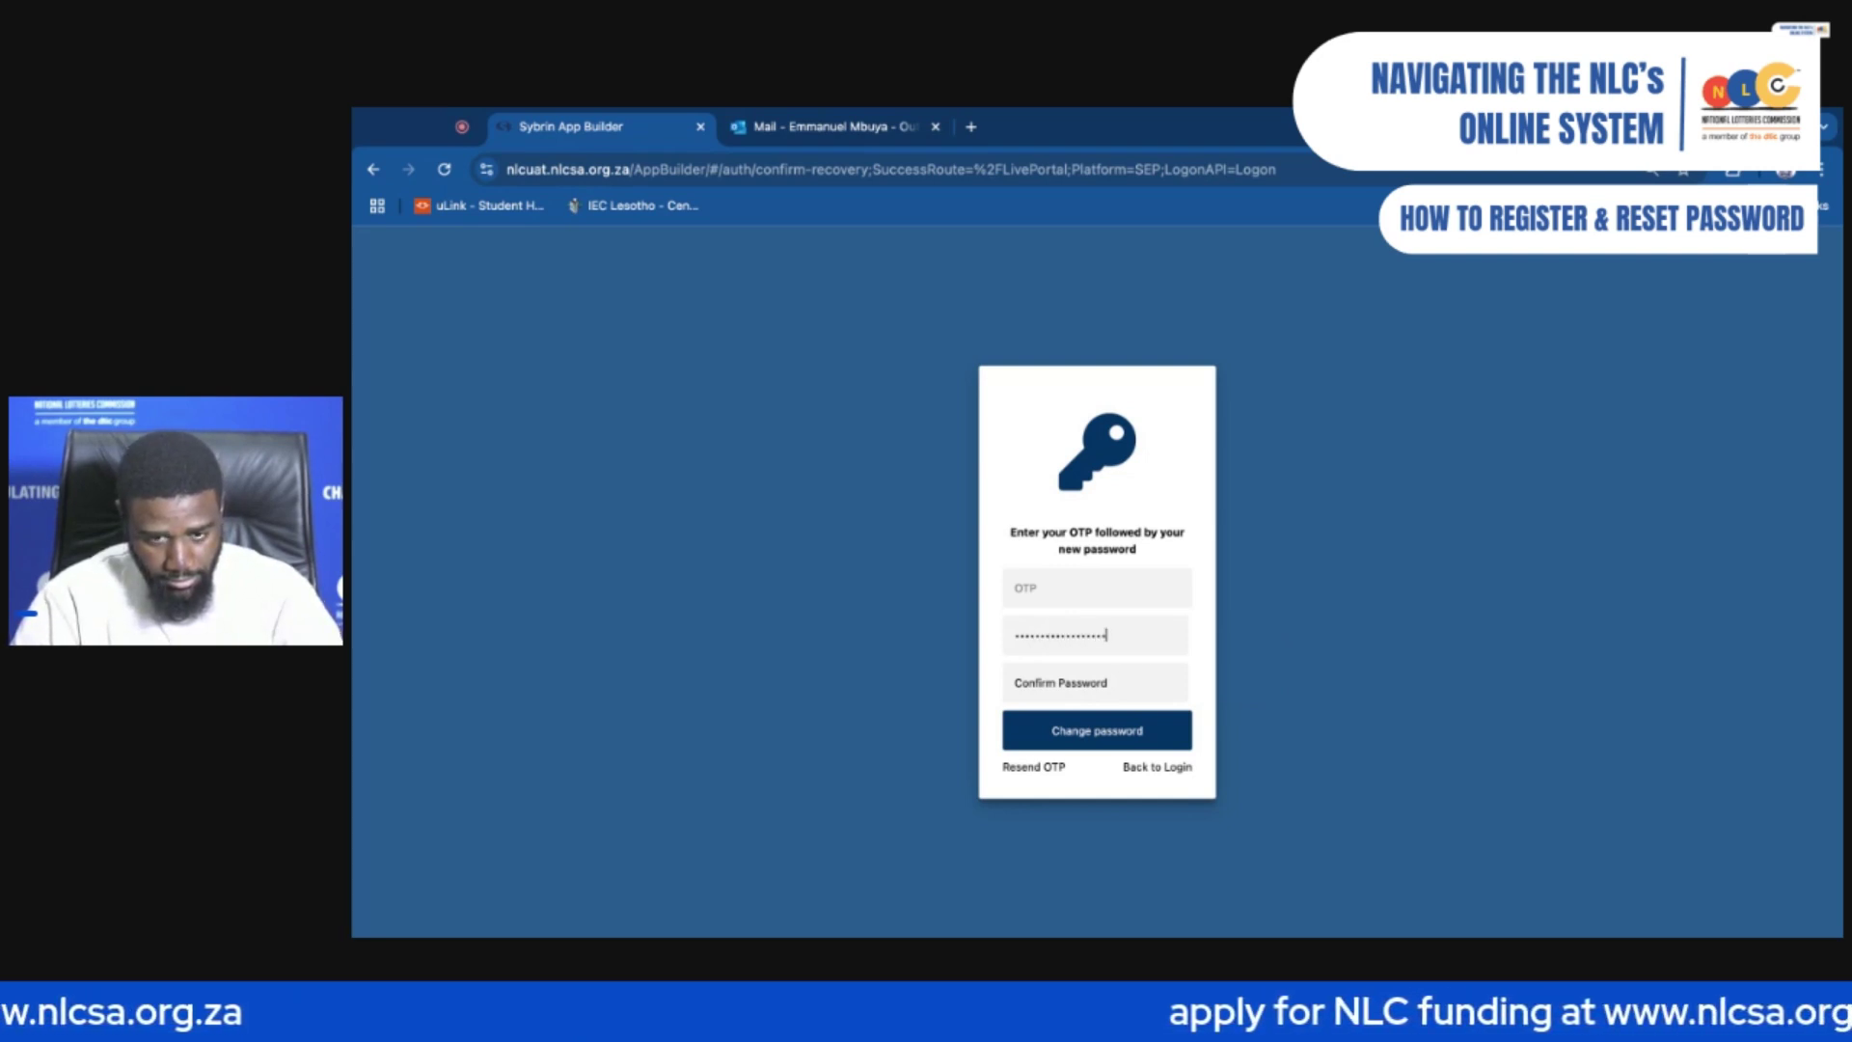
{"action": "key", "text": "Tab"}
{"action": "key", "text": "Caps_Lock"}
{"action": "type", "text": "•"}
{"action": "key", "text": "Caps_Lock"}
{"action": "type", "text": "••••"}
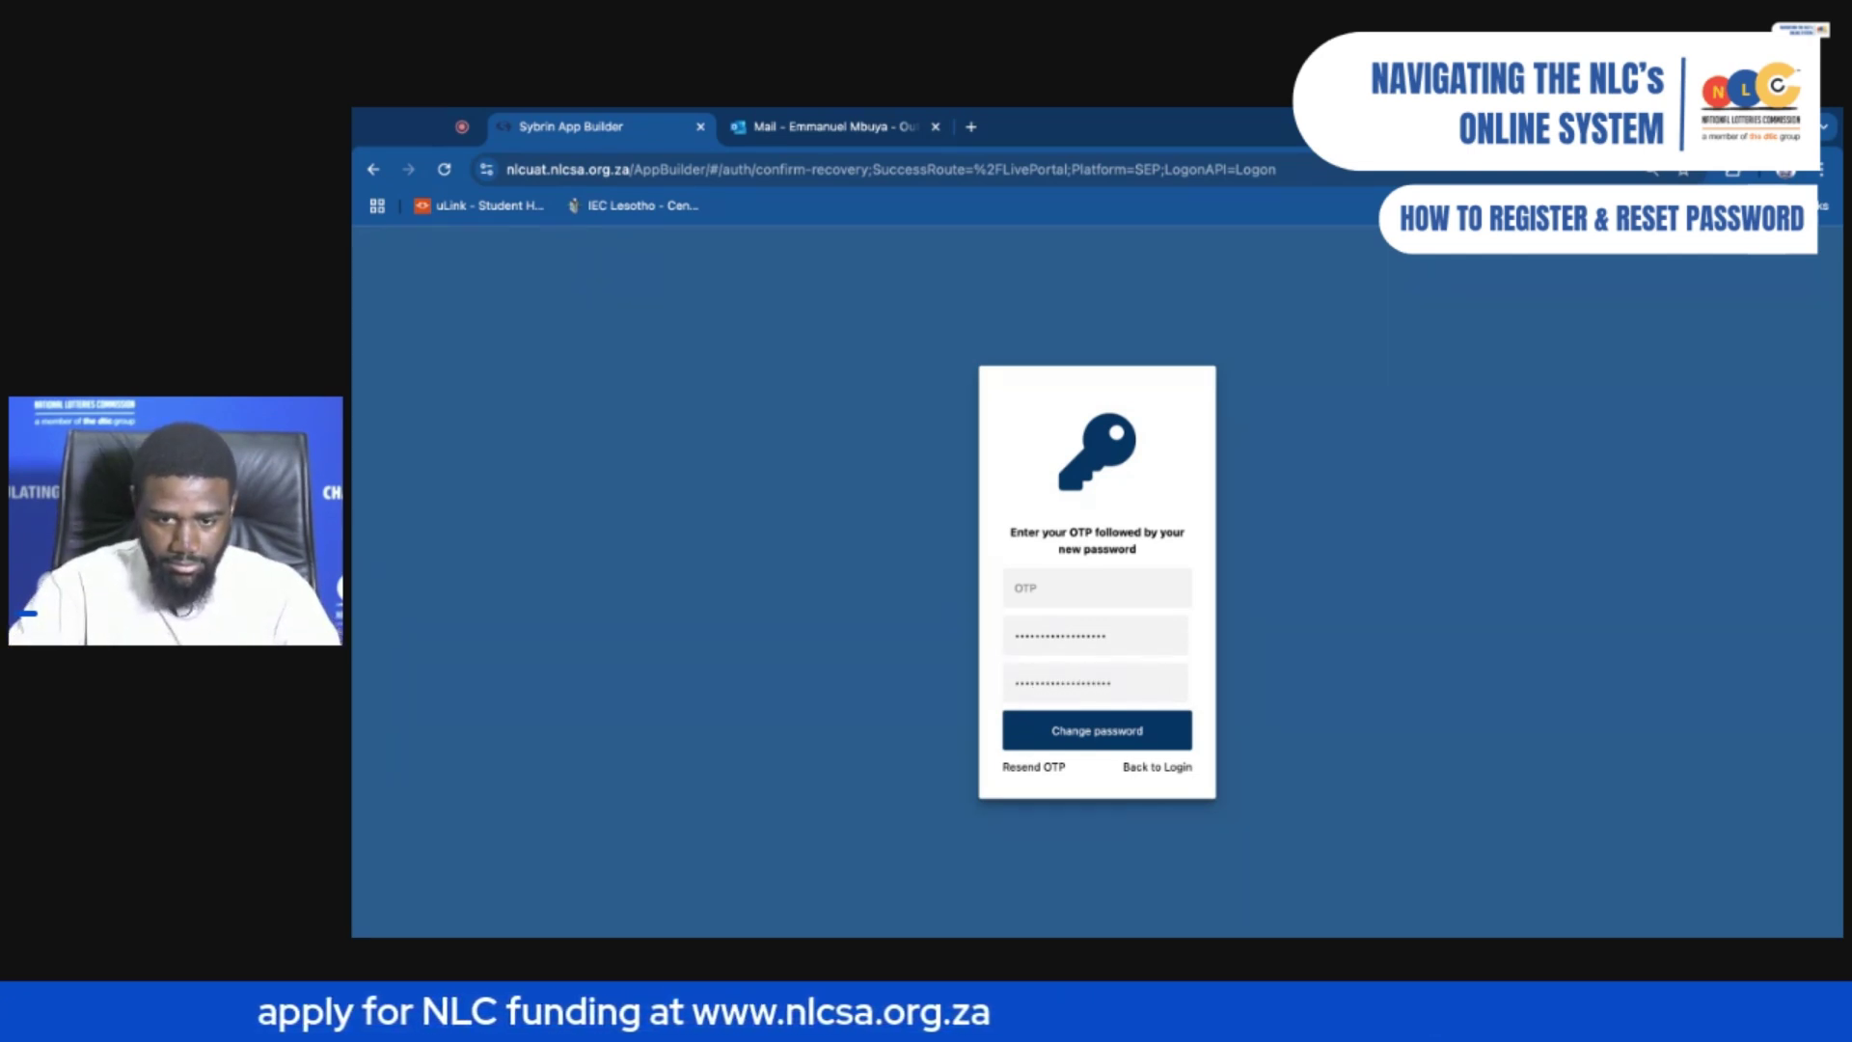
Open the NLC Forgot Password email and copy its OTP code.
{"action": "left_click", "coordinate": [765, 127]}
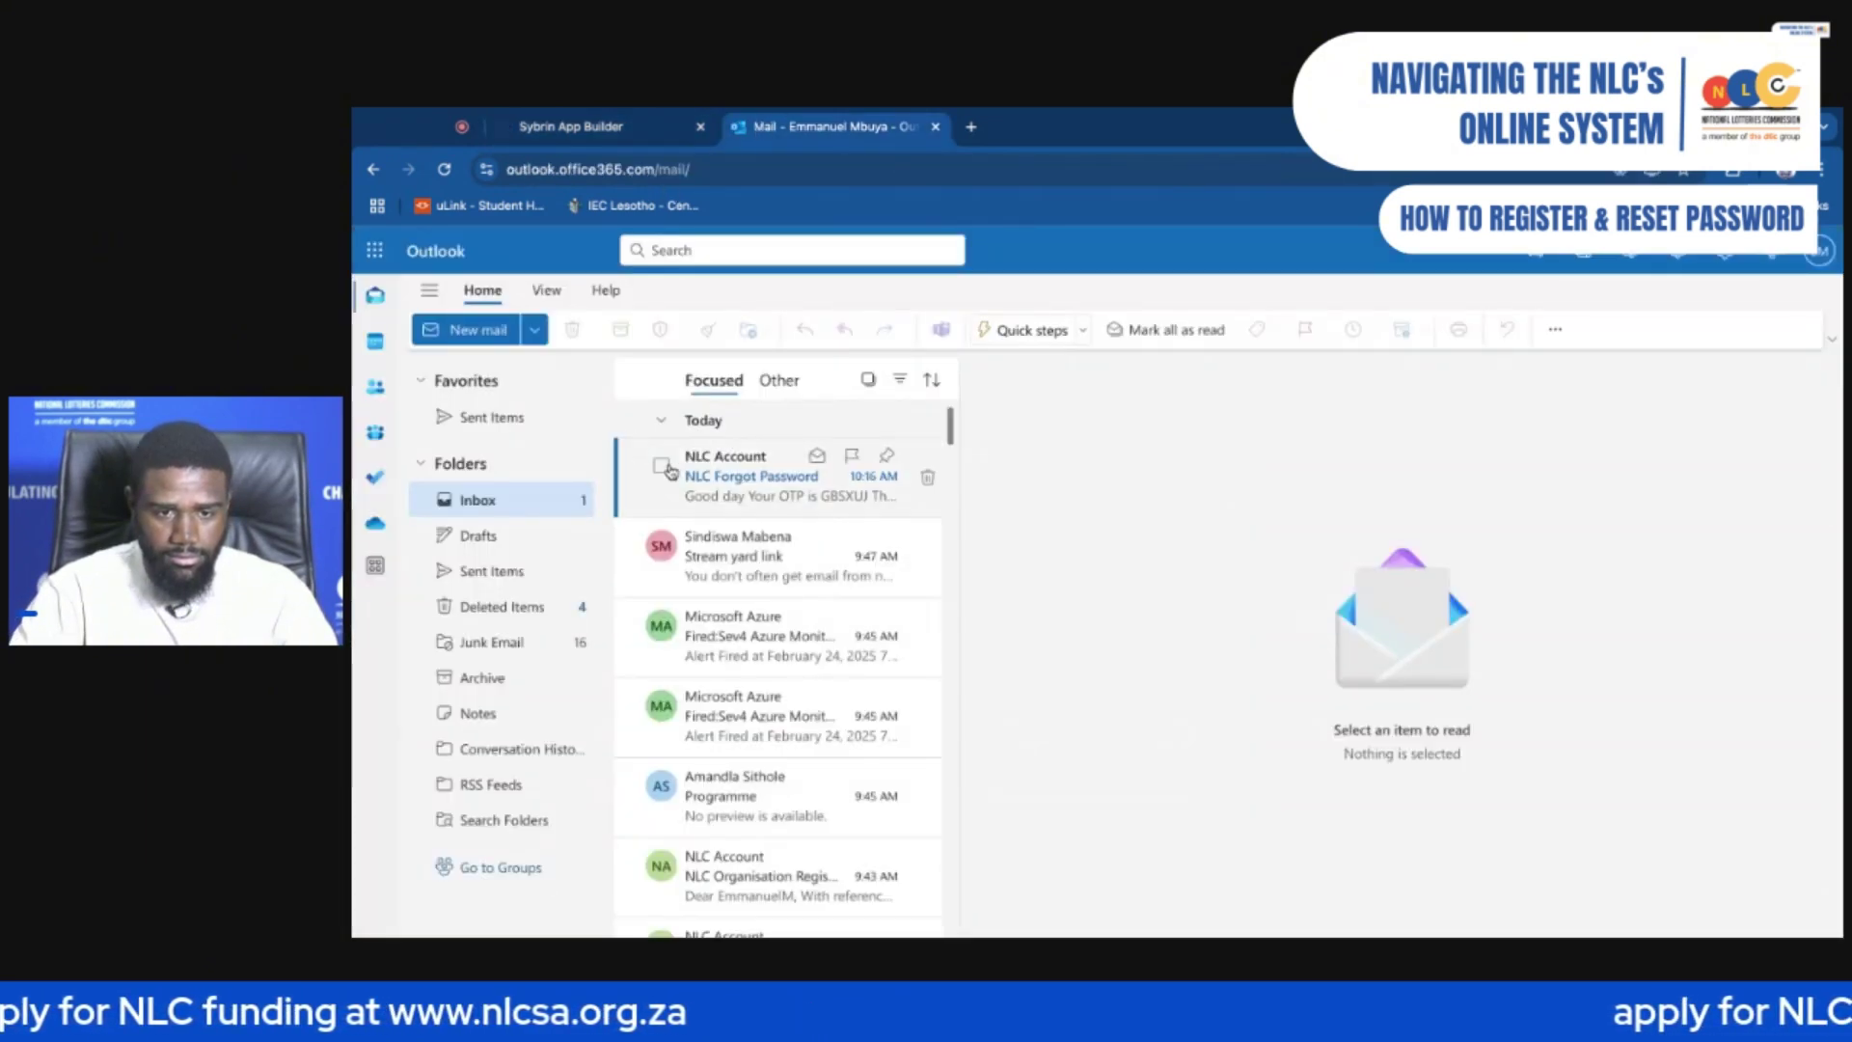
{"action": "left_click", "coordinate": [670, 472]}
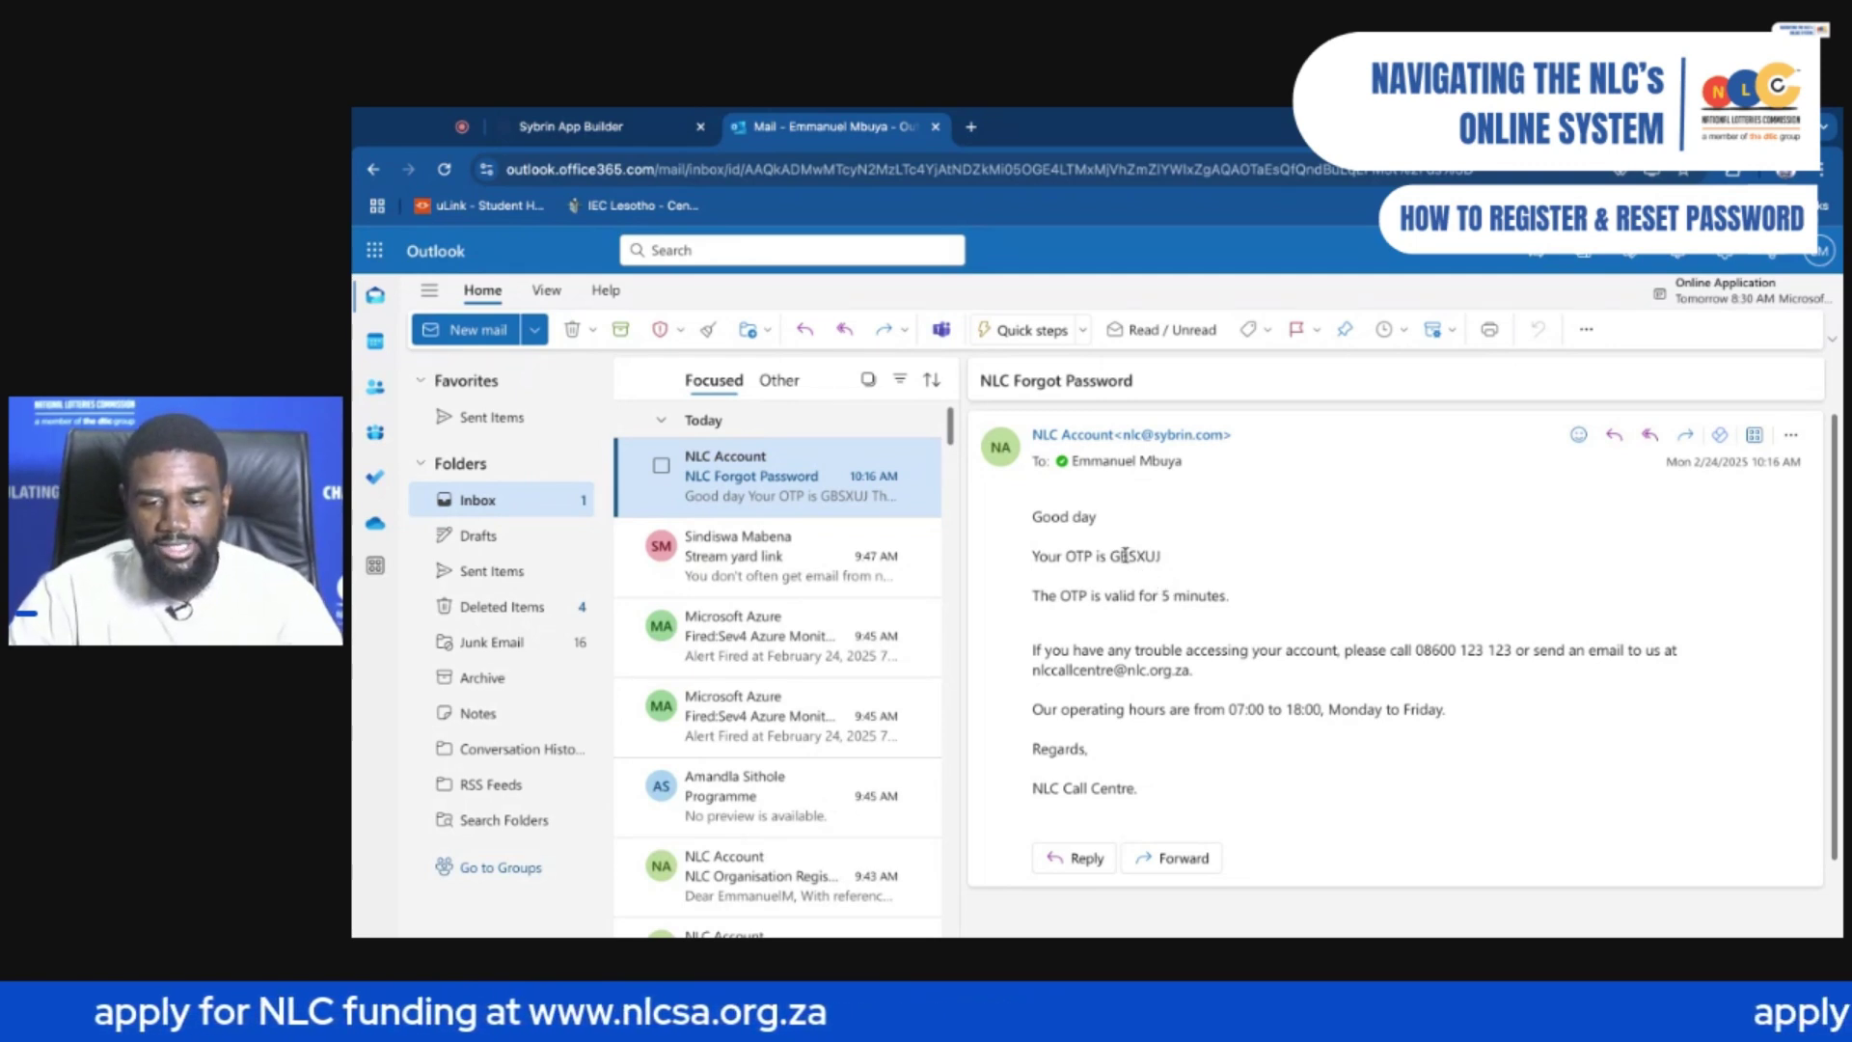
{"action": "double_click", "coordinate": [1125, 555]}
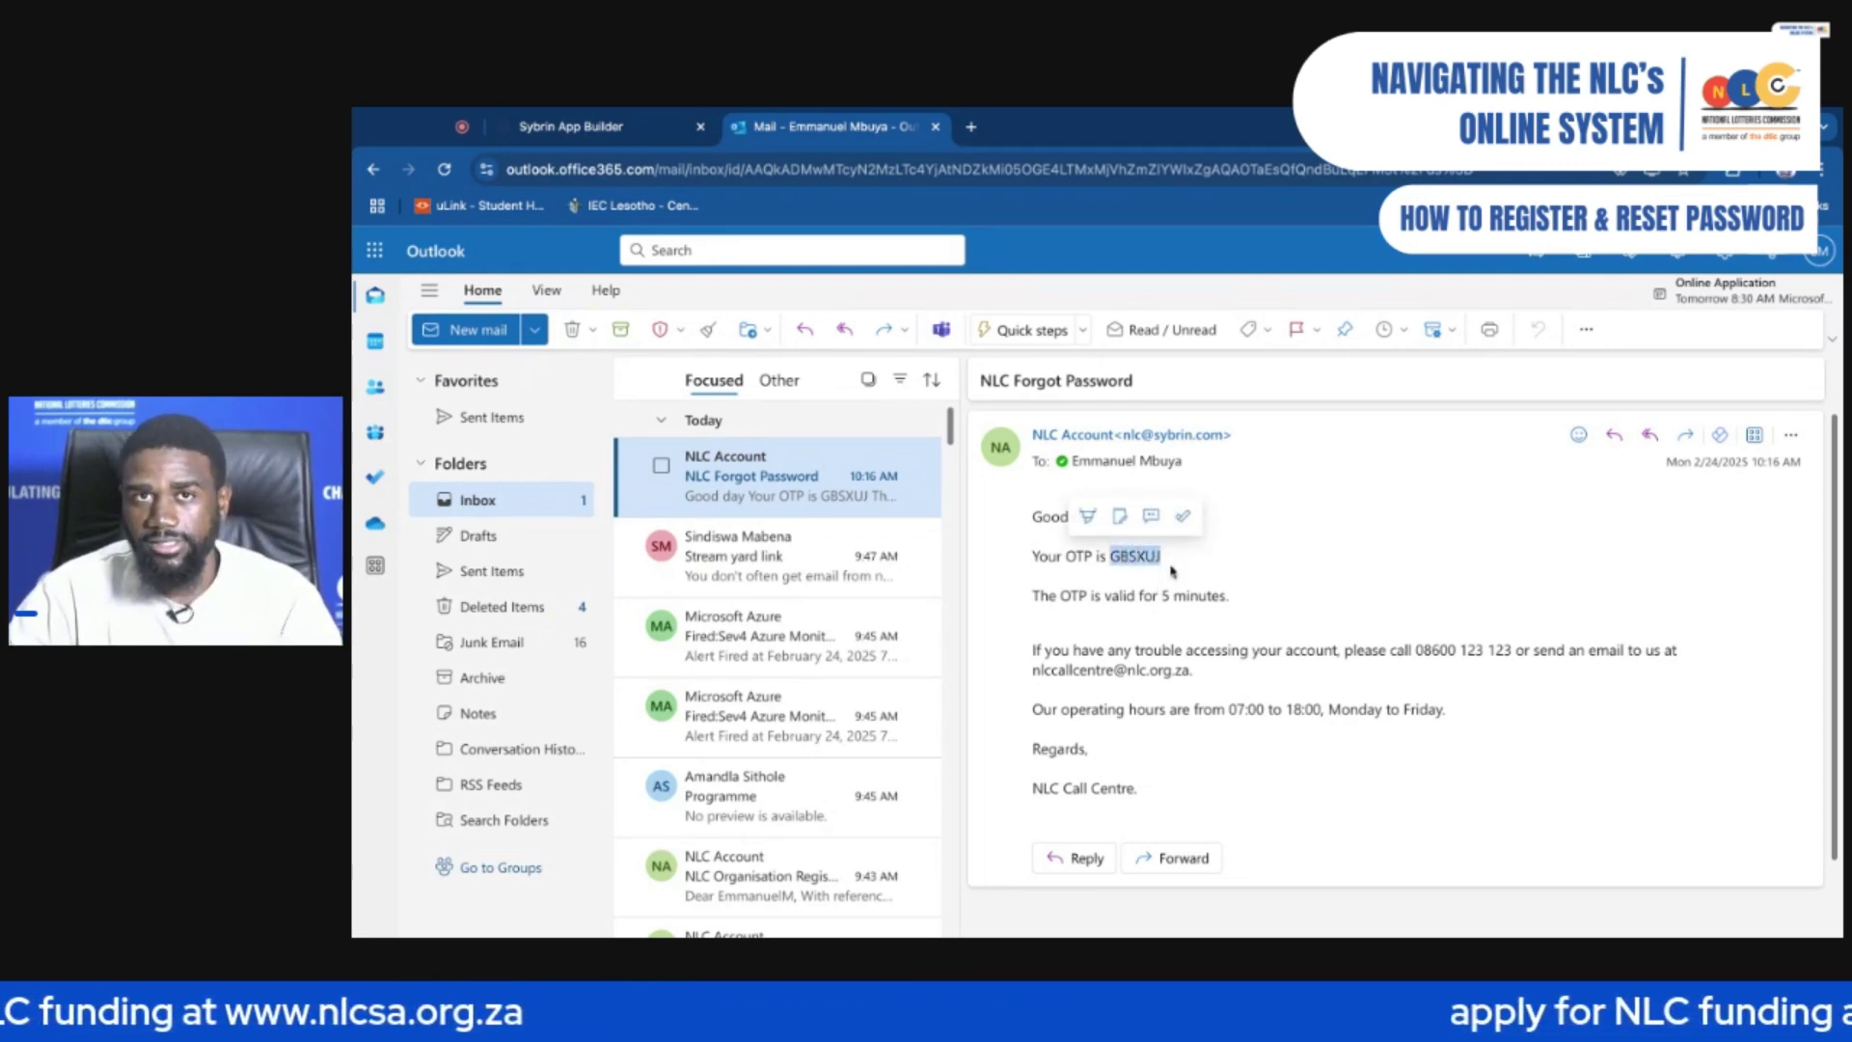
{"action": "key", "text": "Escape"}
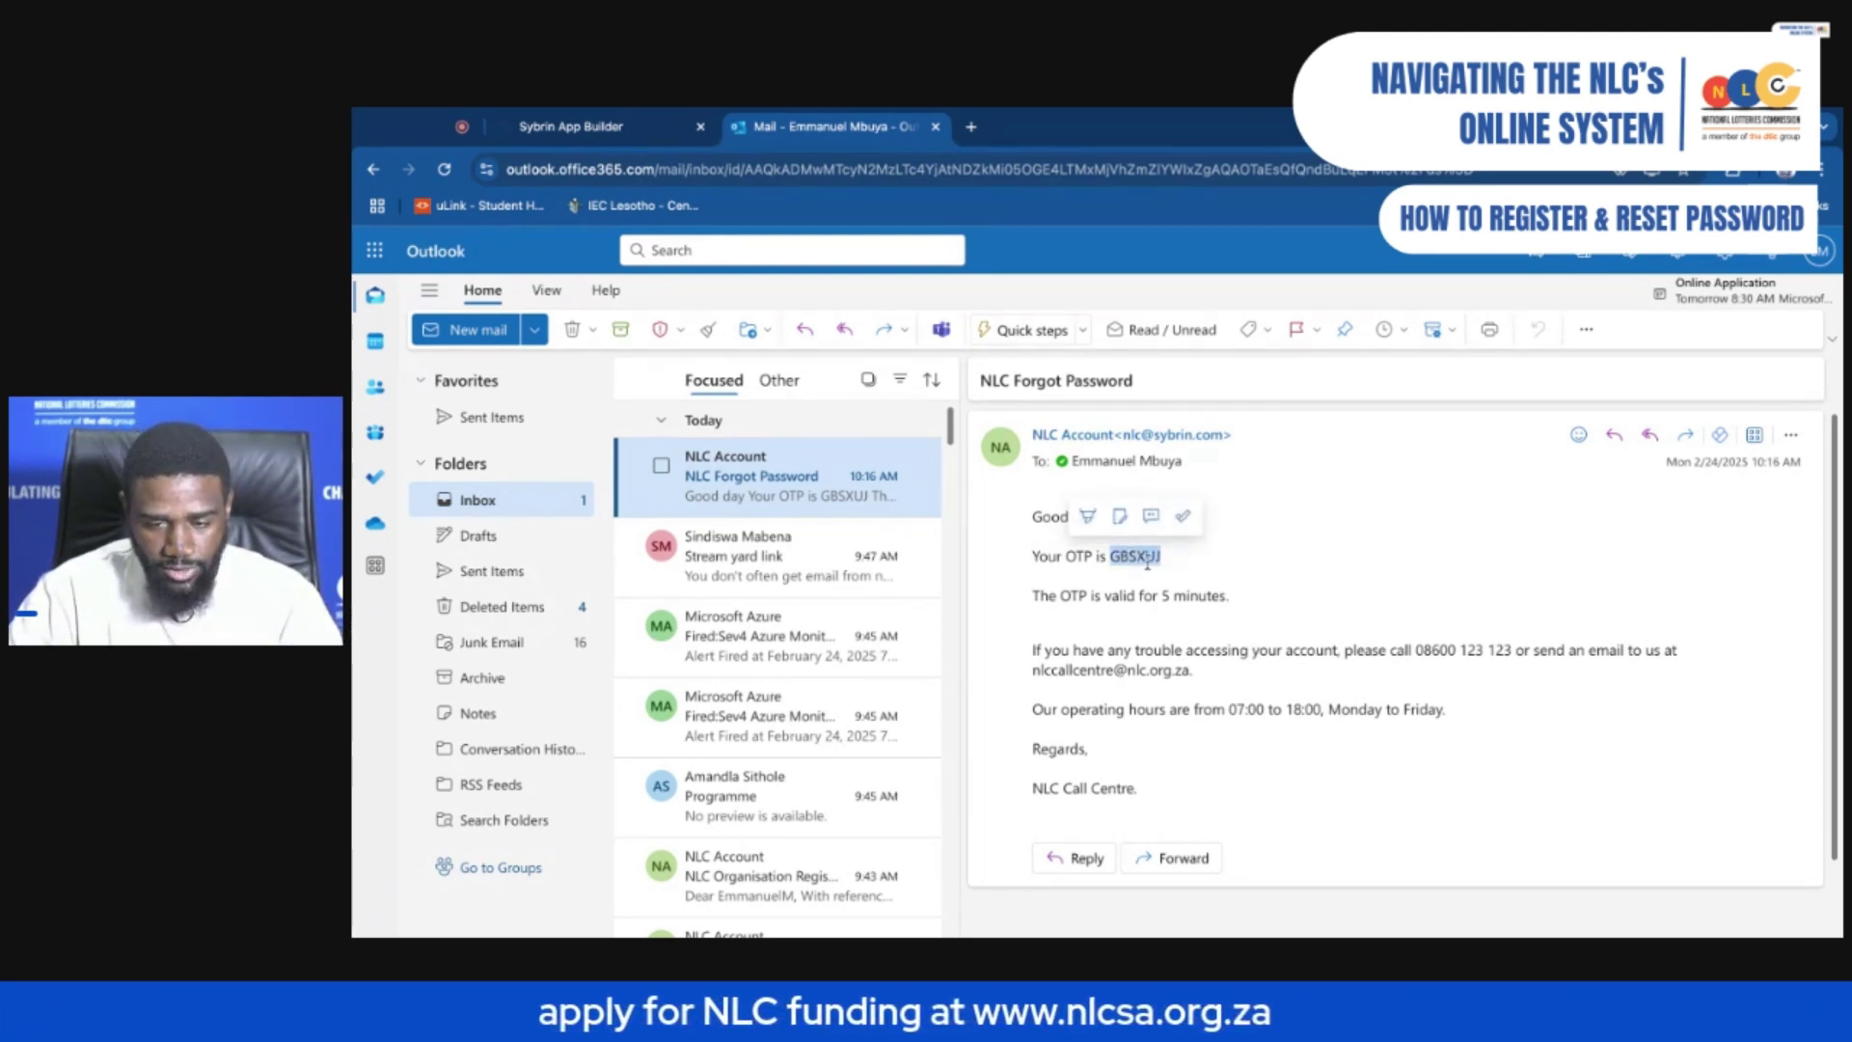
Type the emailed OTP into the portal's OTP field, checking it against the email.
{"action": "left_click", "coordinate": [612, 128]}
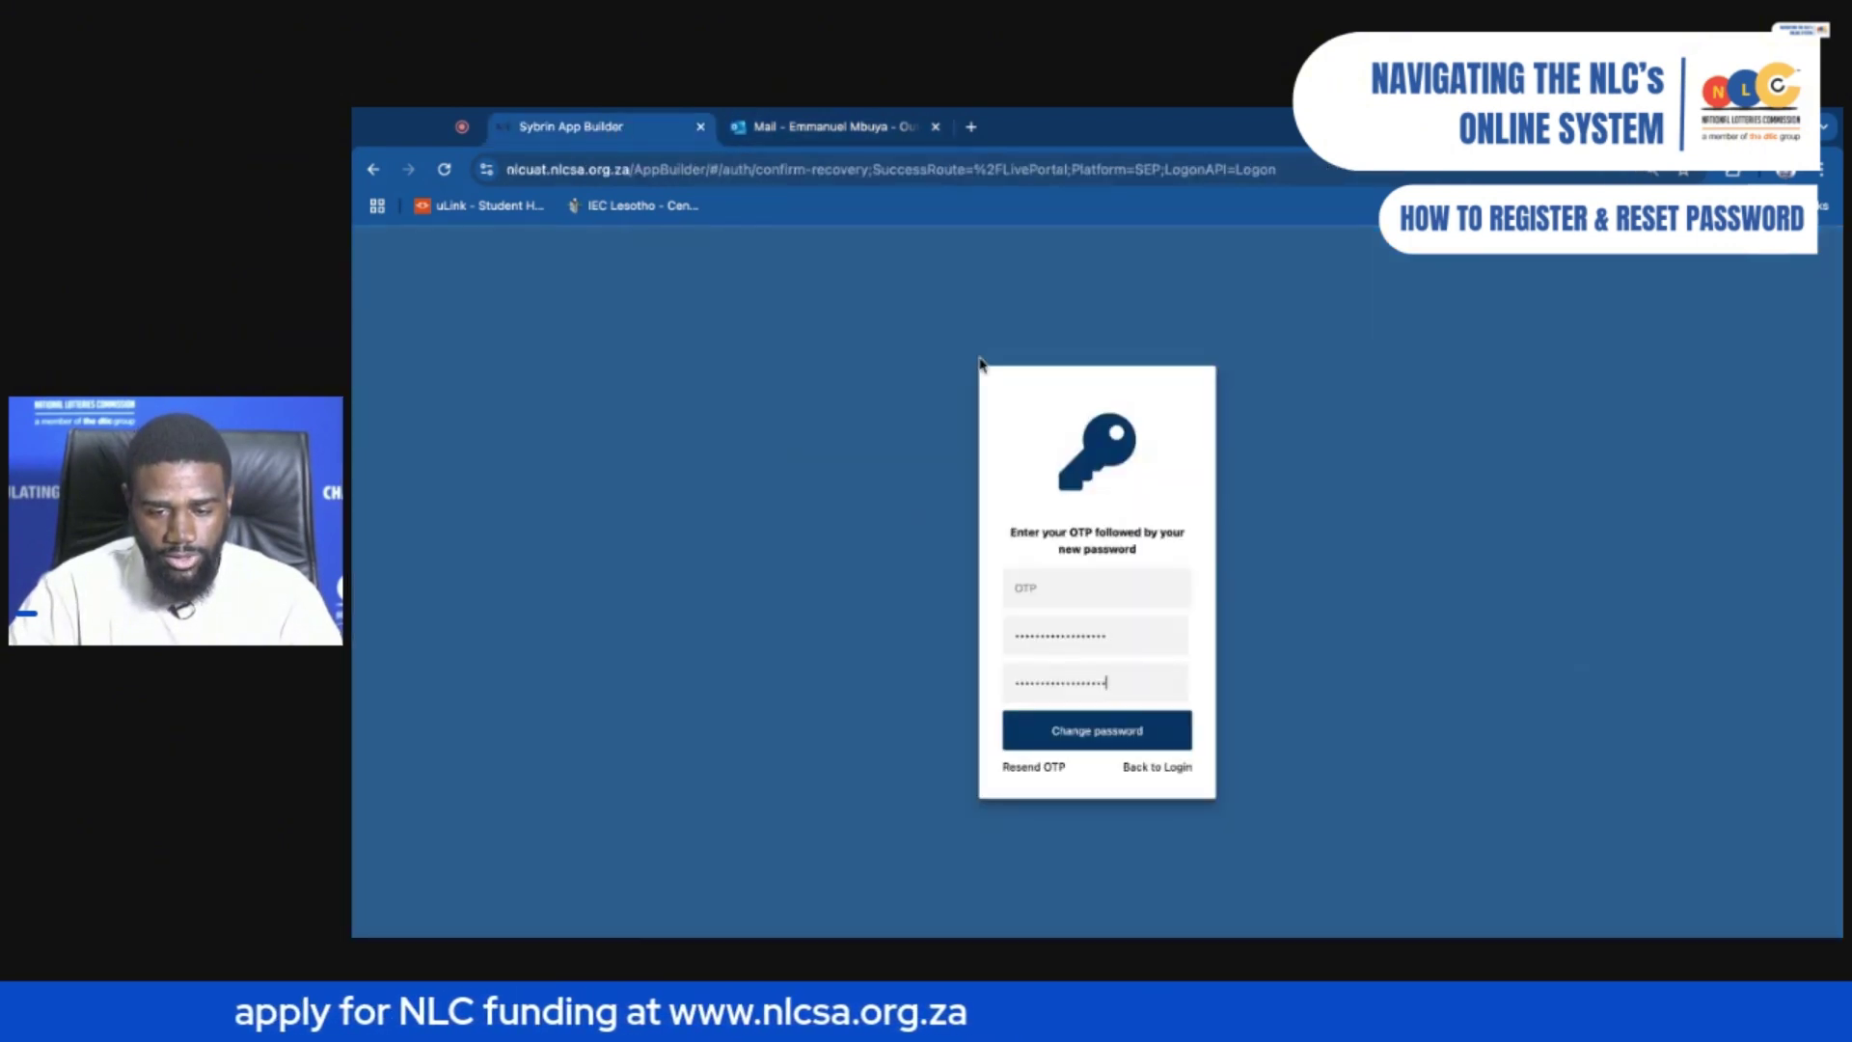
{"action": "key", "text": "Caps_Lock"}
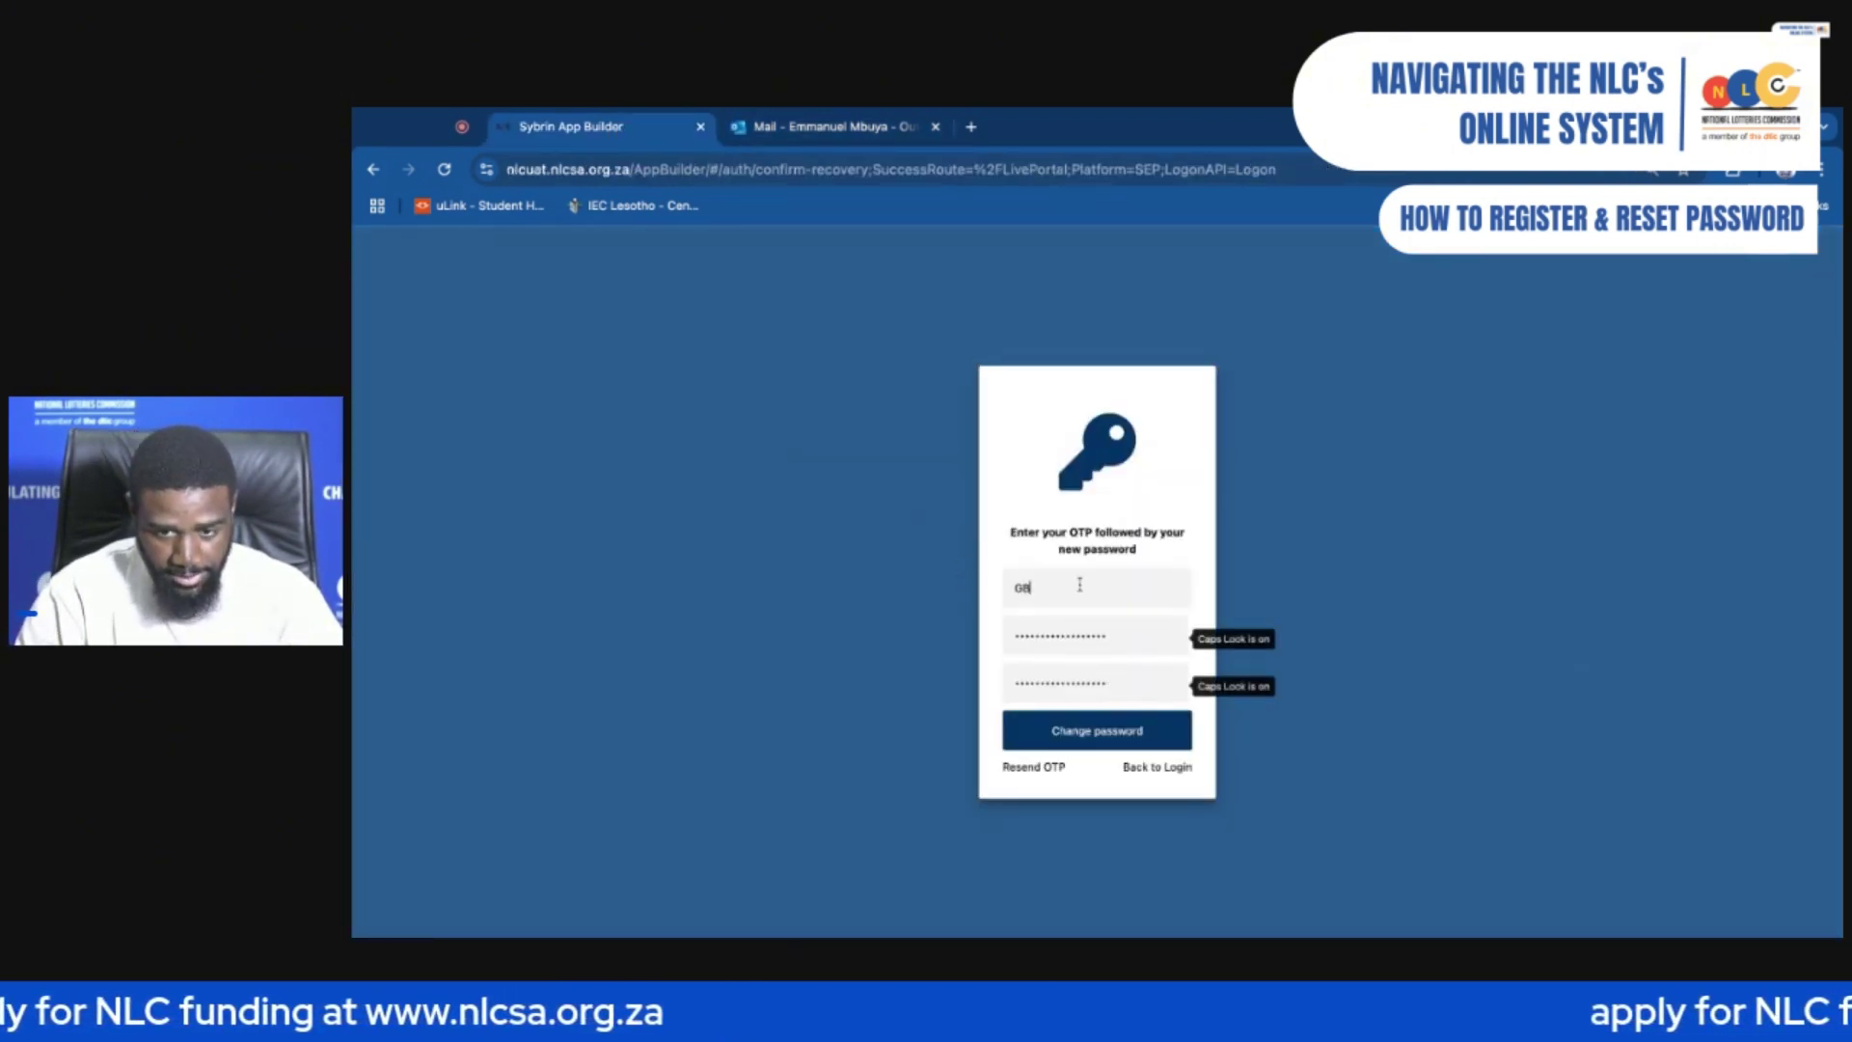
{"action": "left_click", "coordinate": [795, 127]}
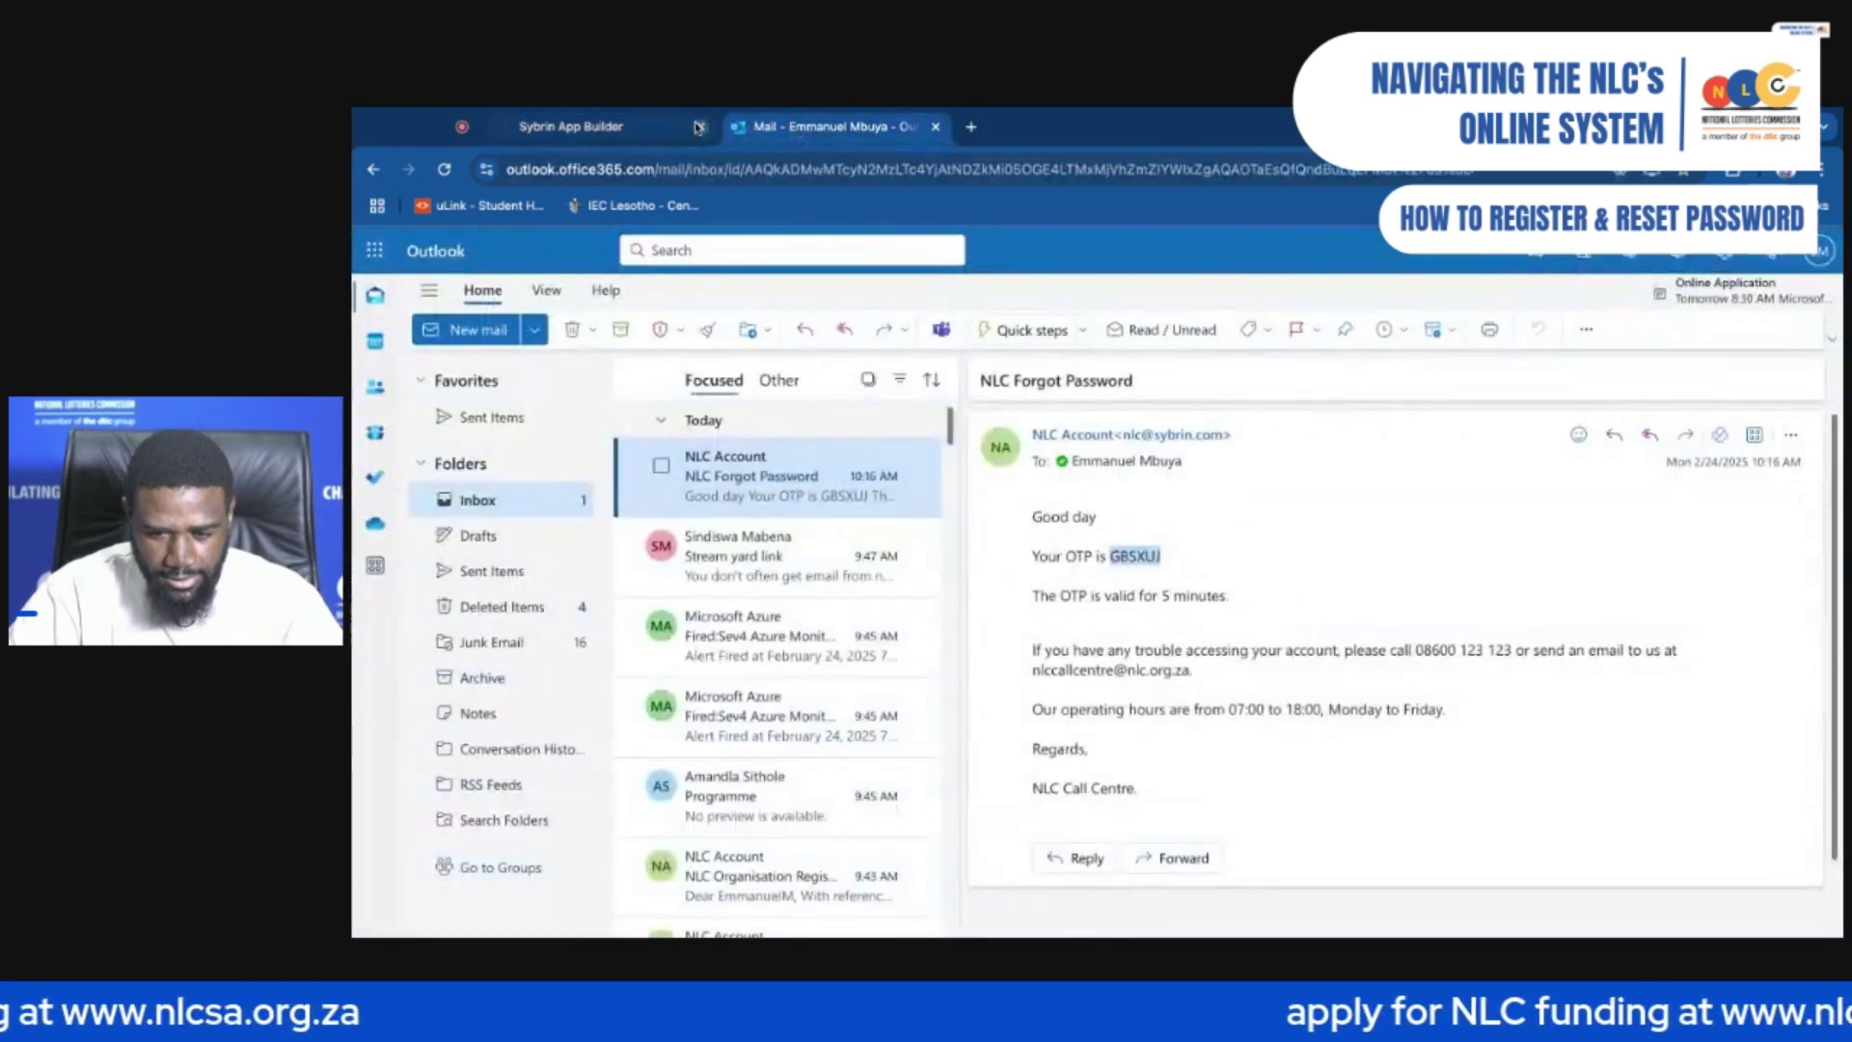
{"action": "left_click", "coordinate": [652, 121]}
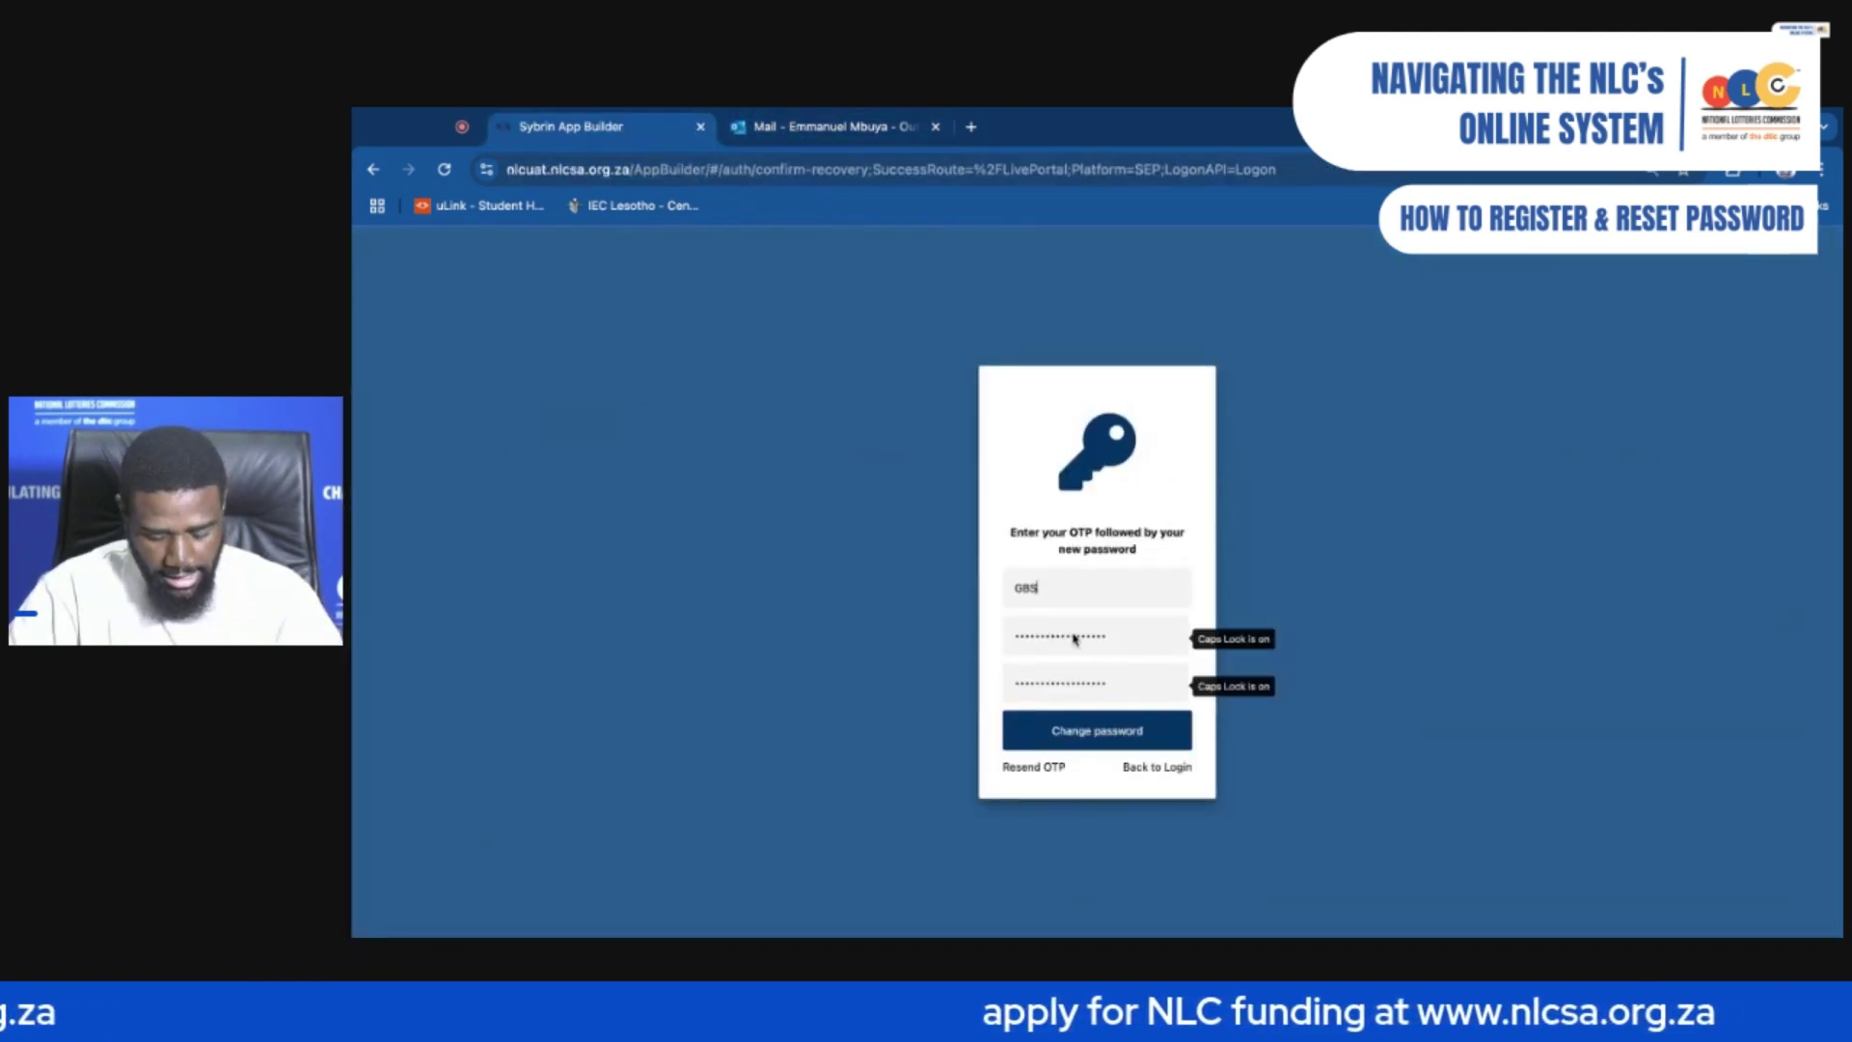
{"action": "left_click", "coordinate": [794, 126]}
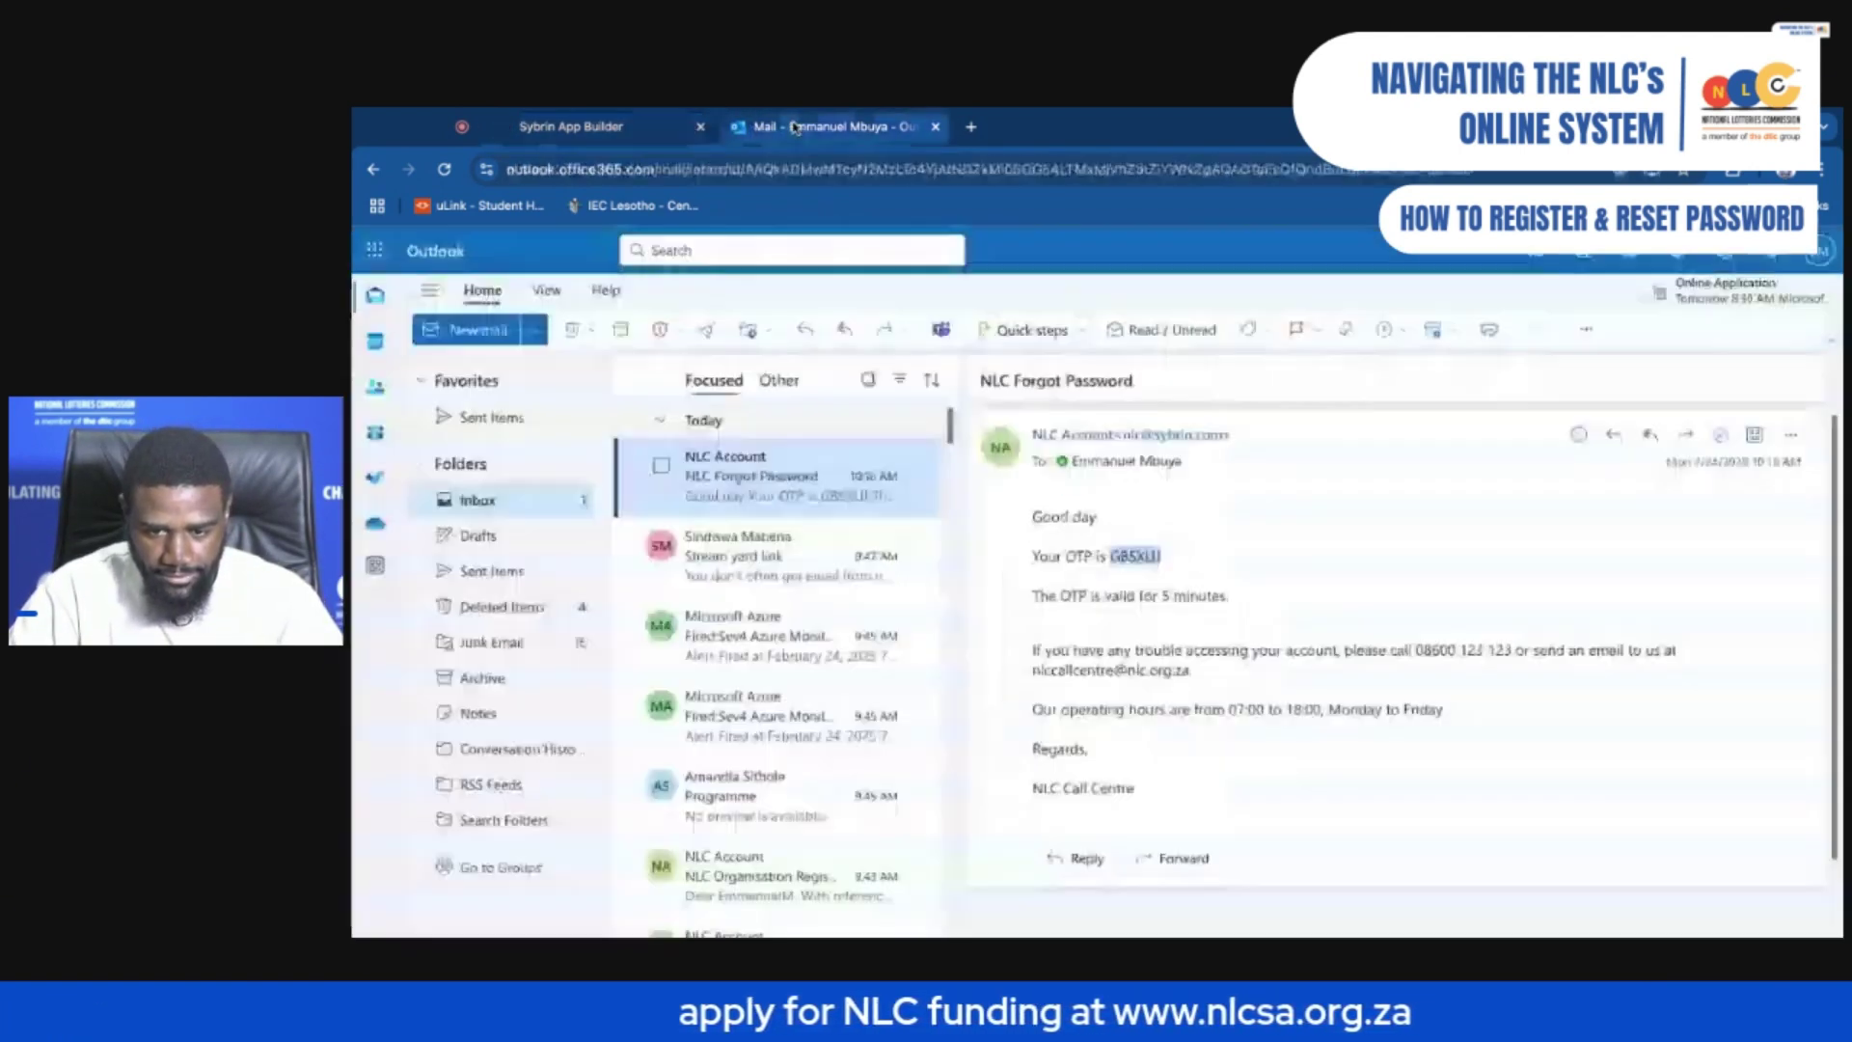
{"action": "left_click", "coordinate": [598, 127]}
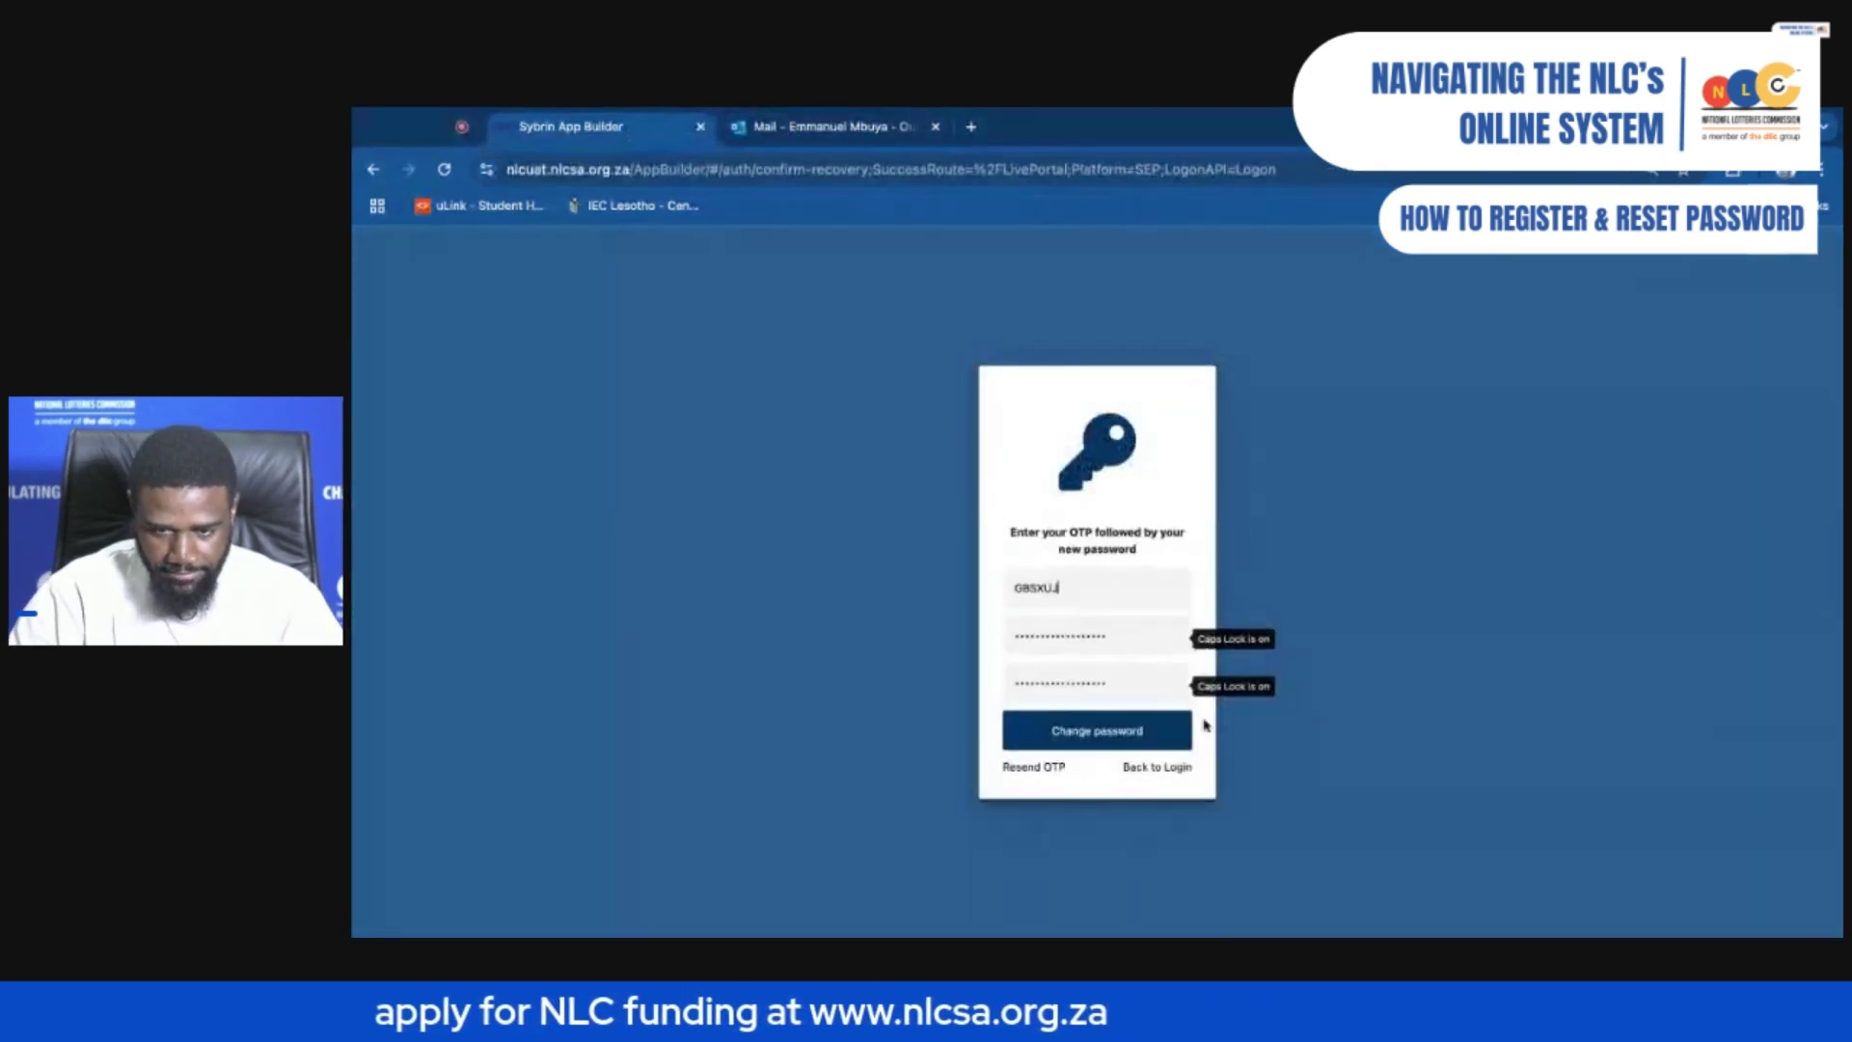
Clear both password fields and re-enter the matching new password in each.
{"action": "left_click_drag", "start_coordinate": [1056, 684], "coordinate": [1012, 684]}
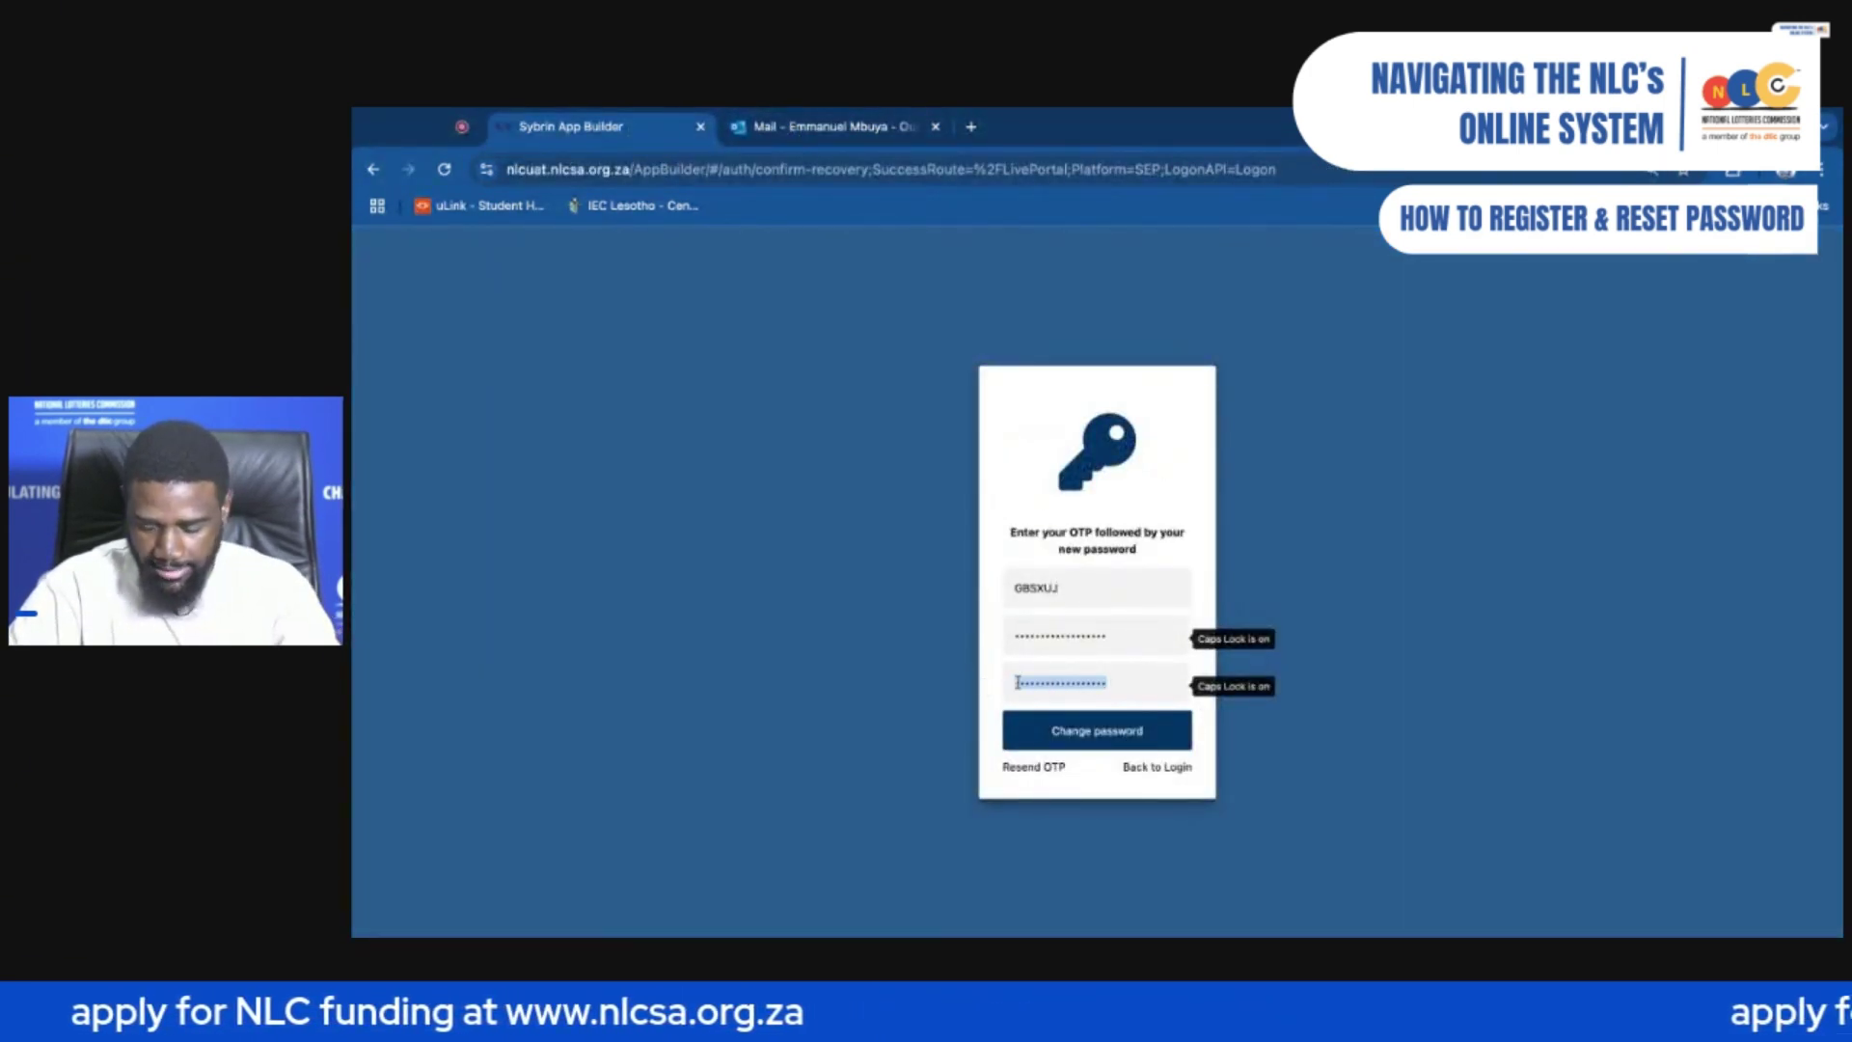
{"action": "key", "text": "BackSpace"}
{"action": "double_click", "coordinate": [1110, 639]}
{"action": "key", "text": "BackSpace"}
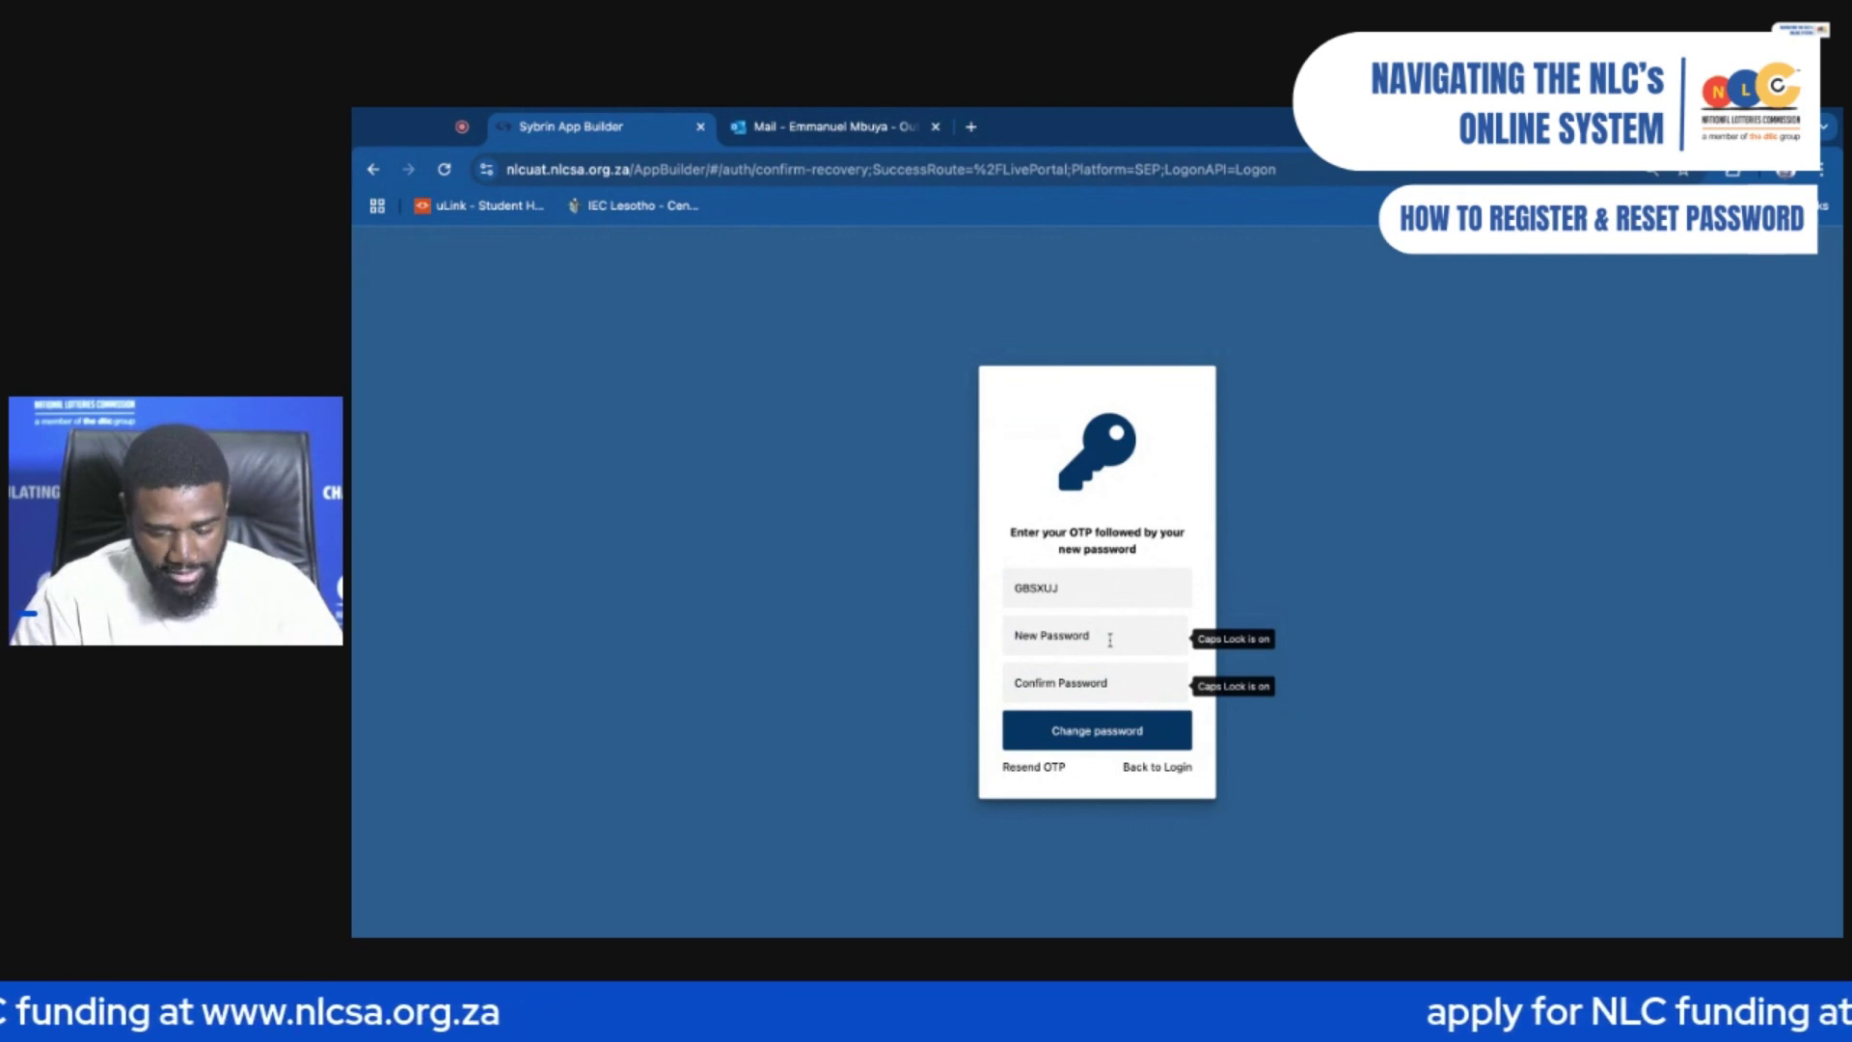
{"action": "type", "text": "•"}
{"action": "key", "text": "Caps_Lock"}
{"action": "type", "text": "•••••••••"}
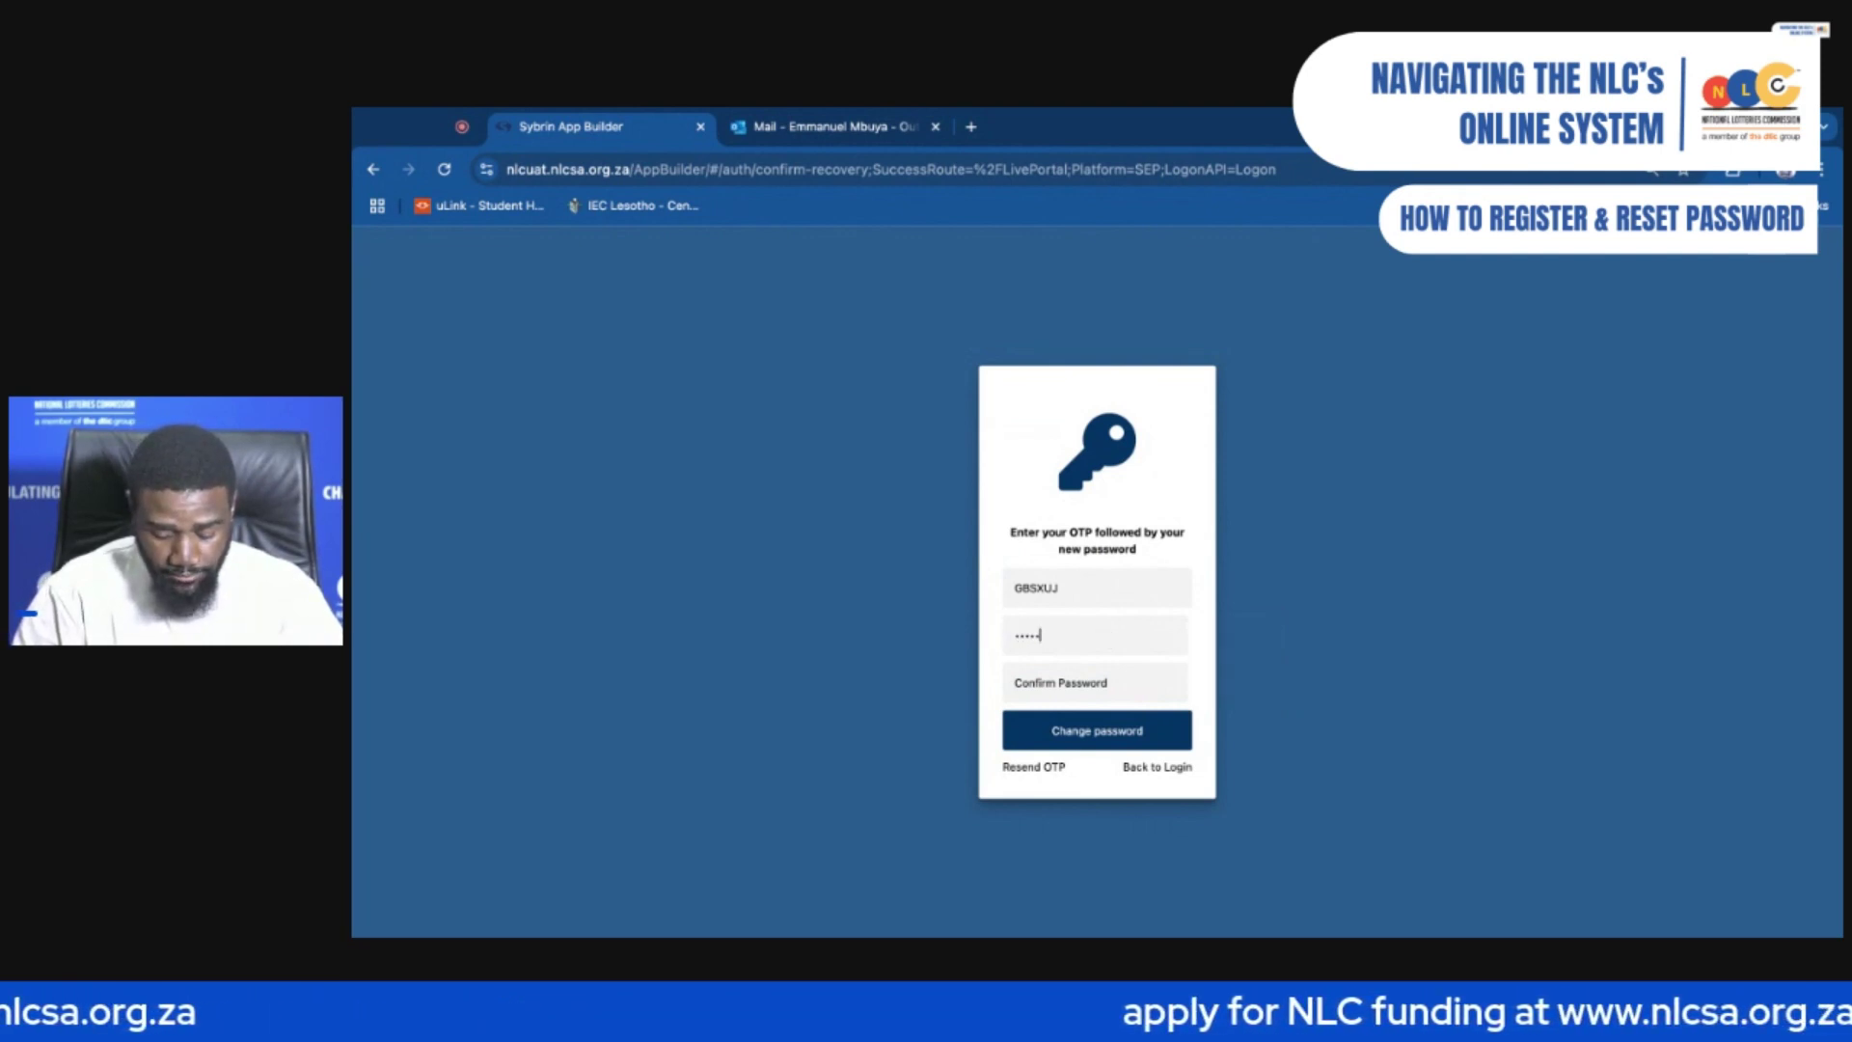
{"action": "type", "text": "•••••••"}
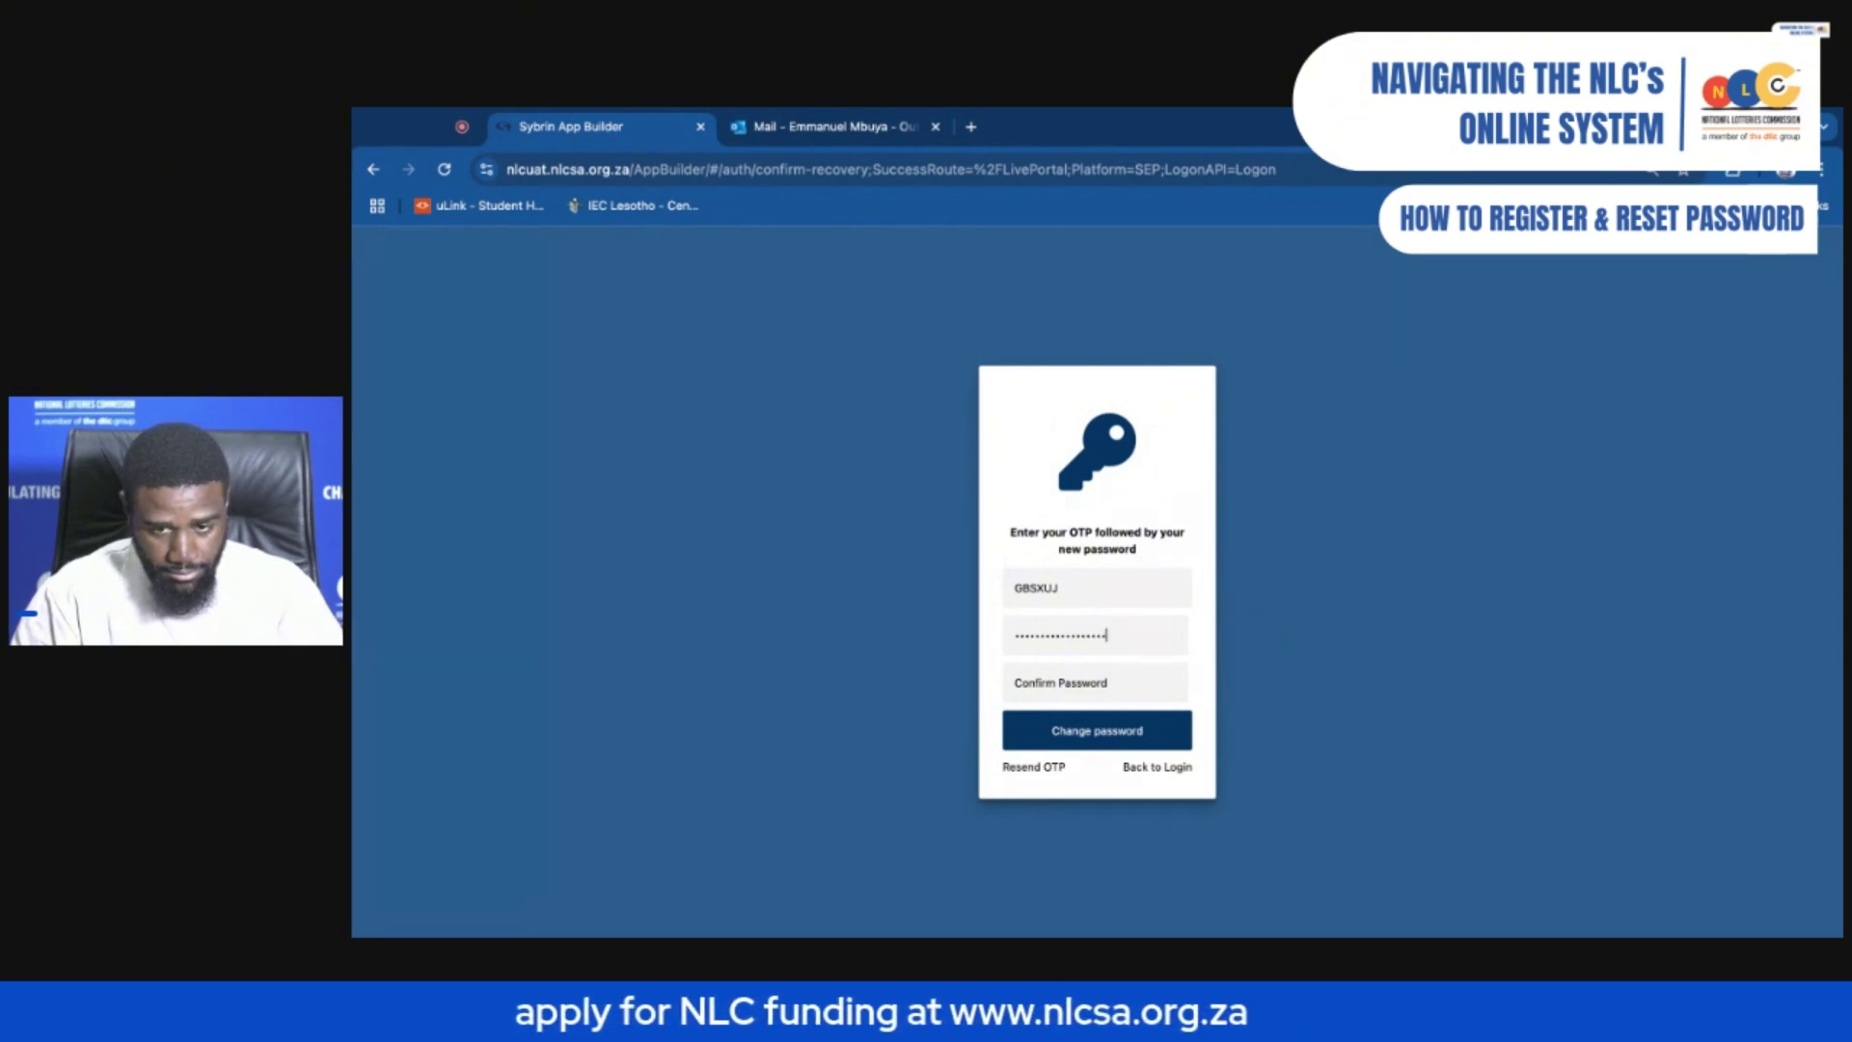
{"action": "key", "text": "Caps_Lock"}
{"action": "type", "text": "•"}
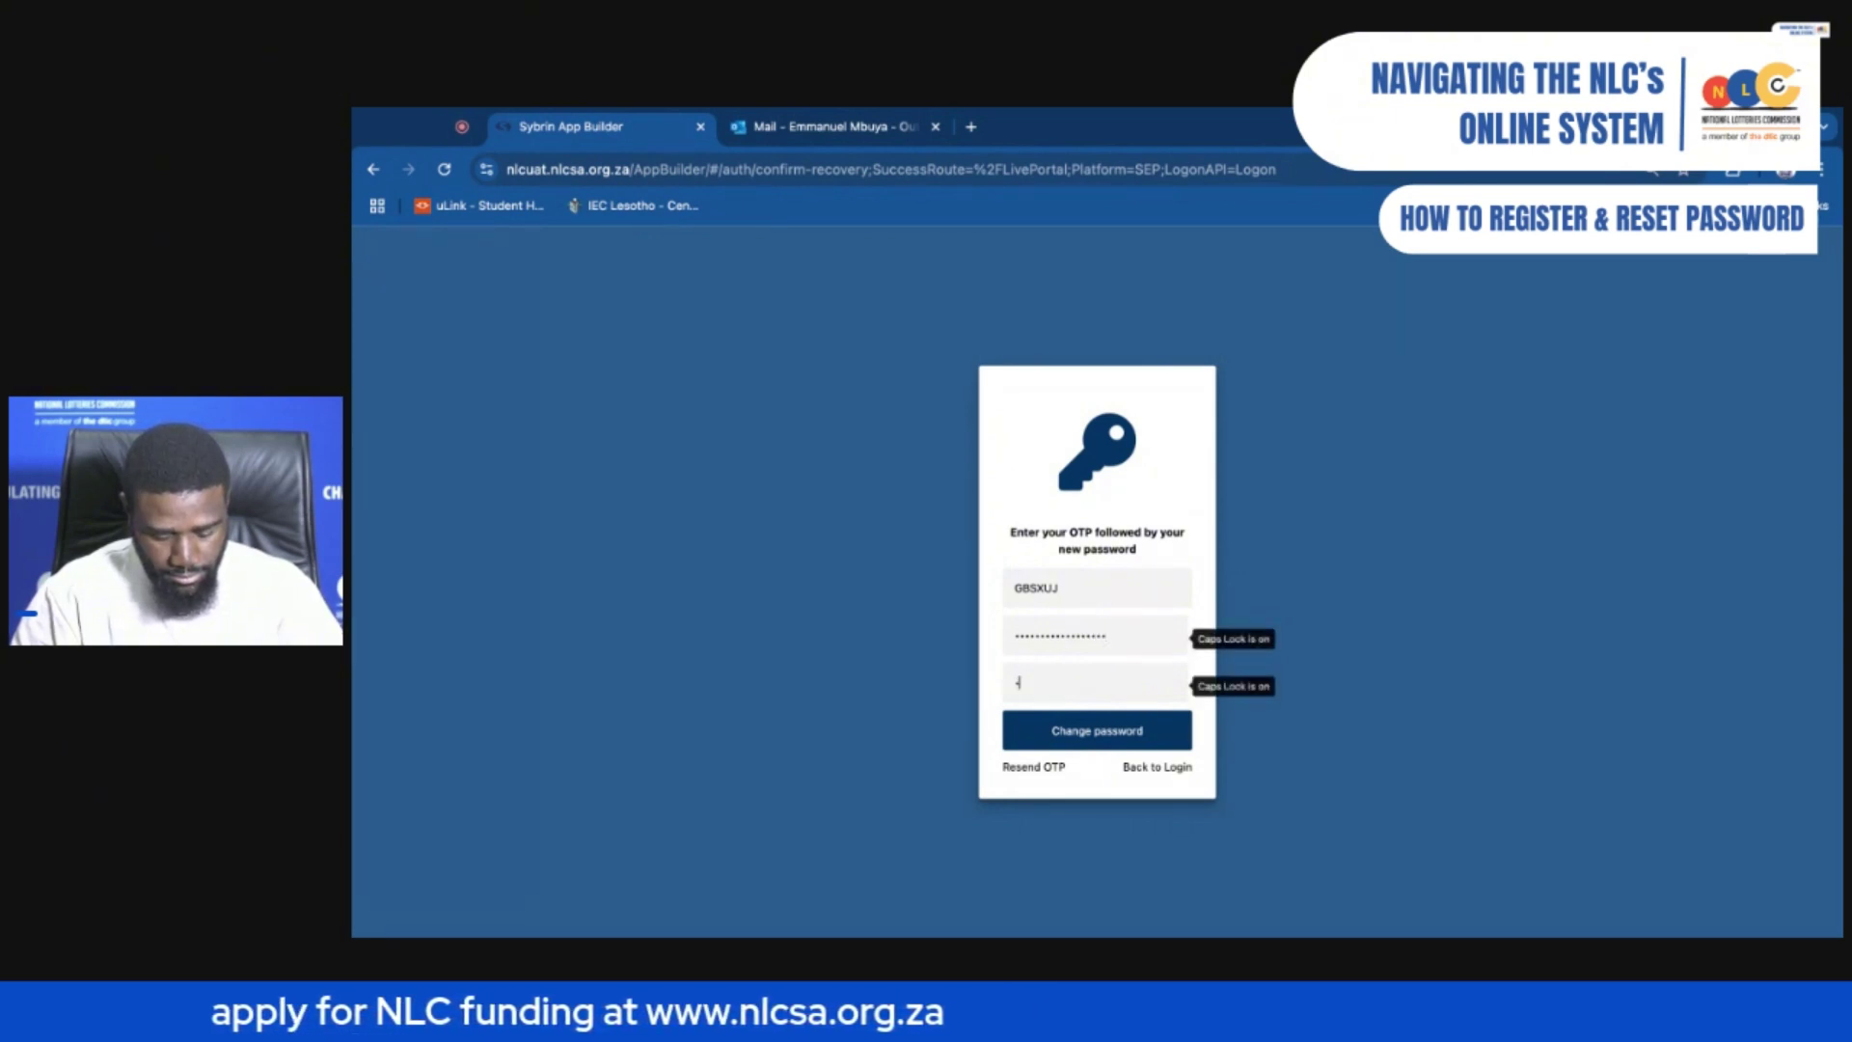
{"action": "key", "text": "Caps_Lock"}
{"action": "type", "text": "••••••••••••••"}
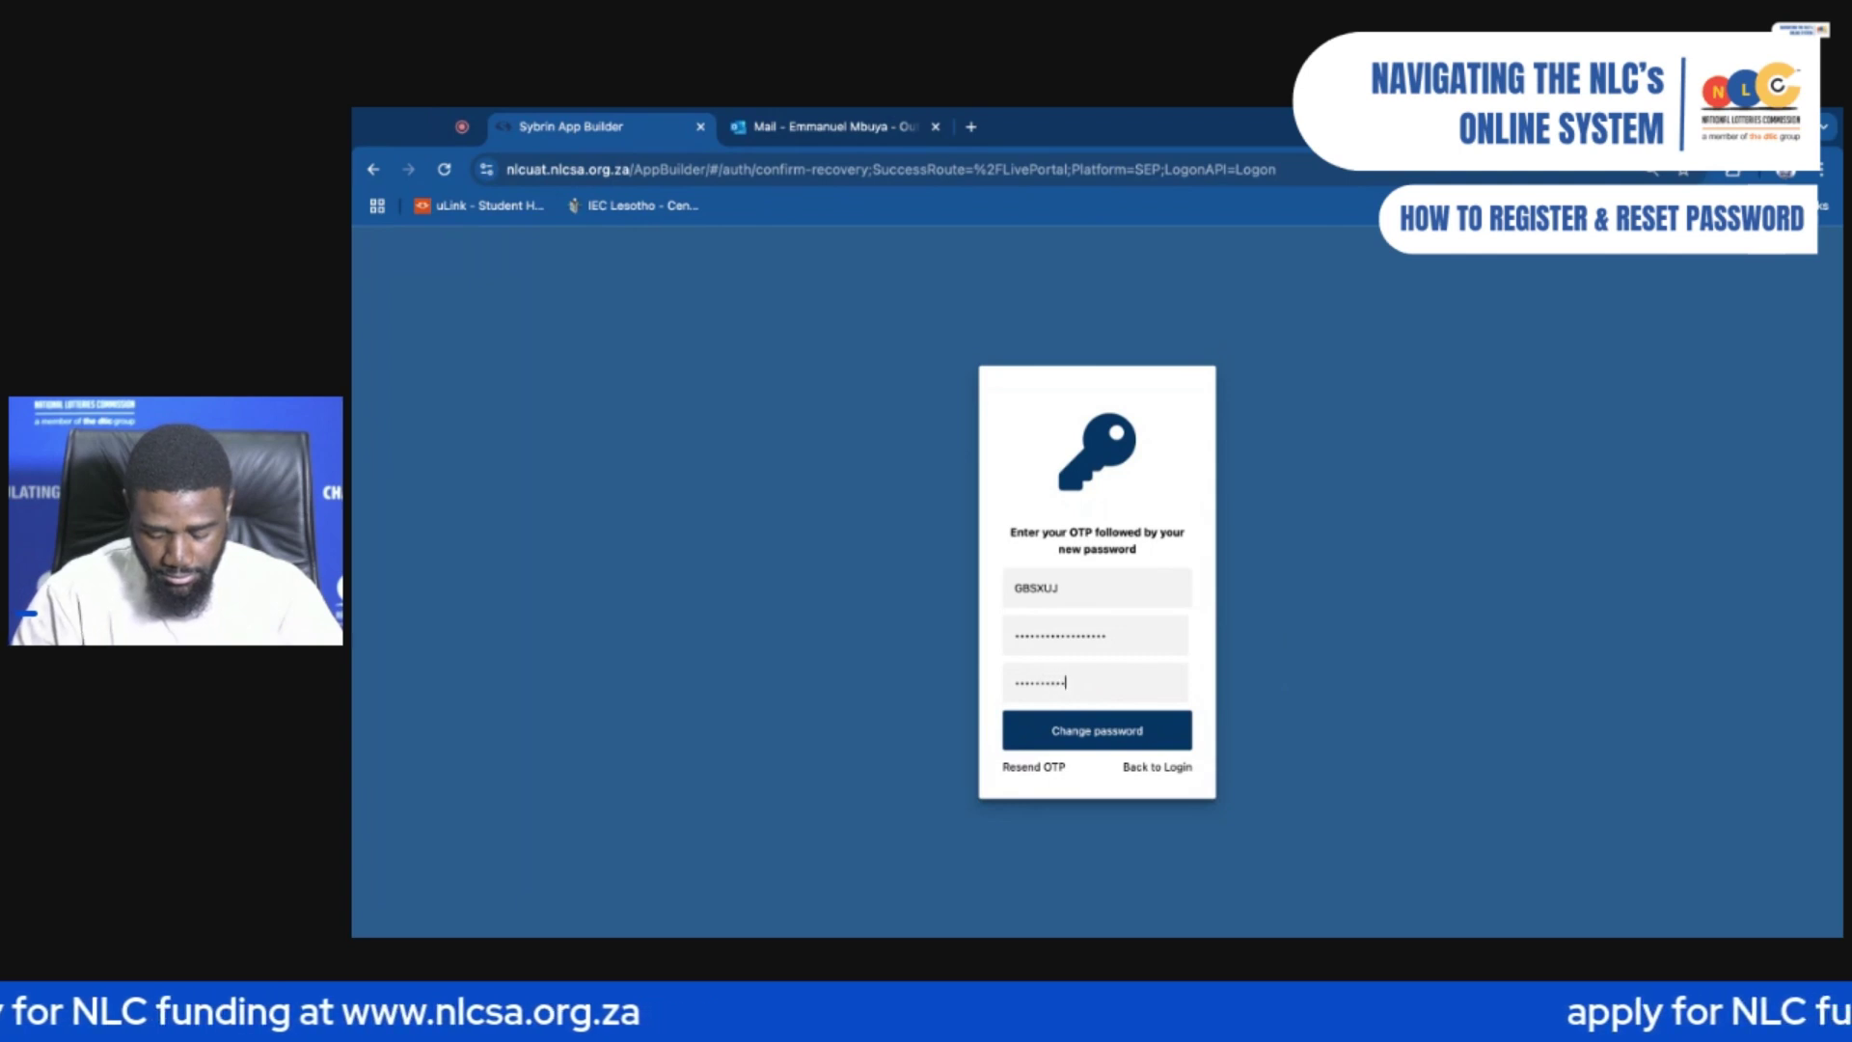
{"action": "type", "text": "••••"}
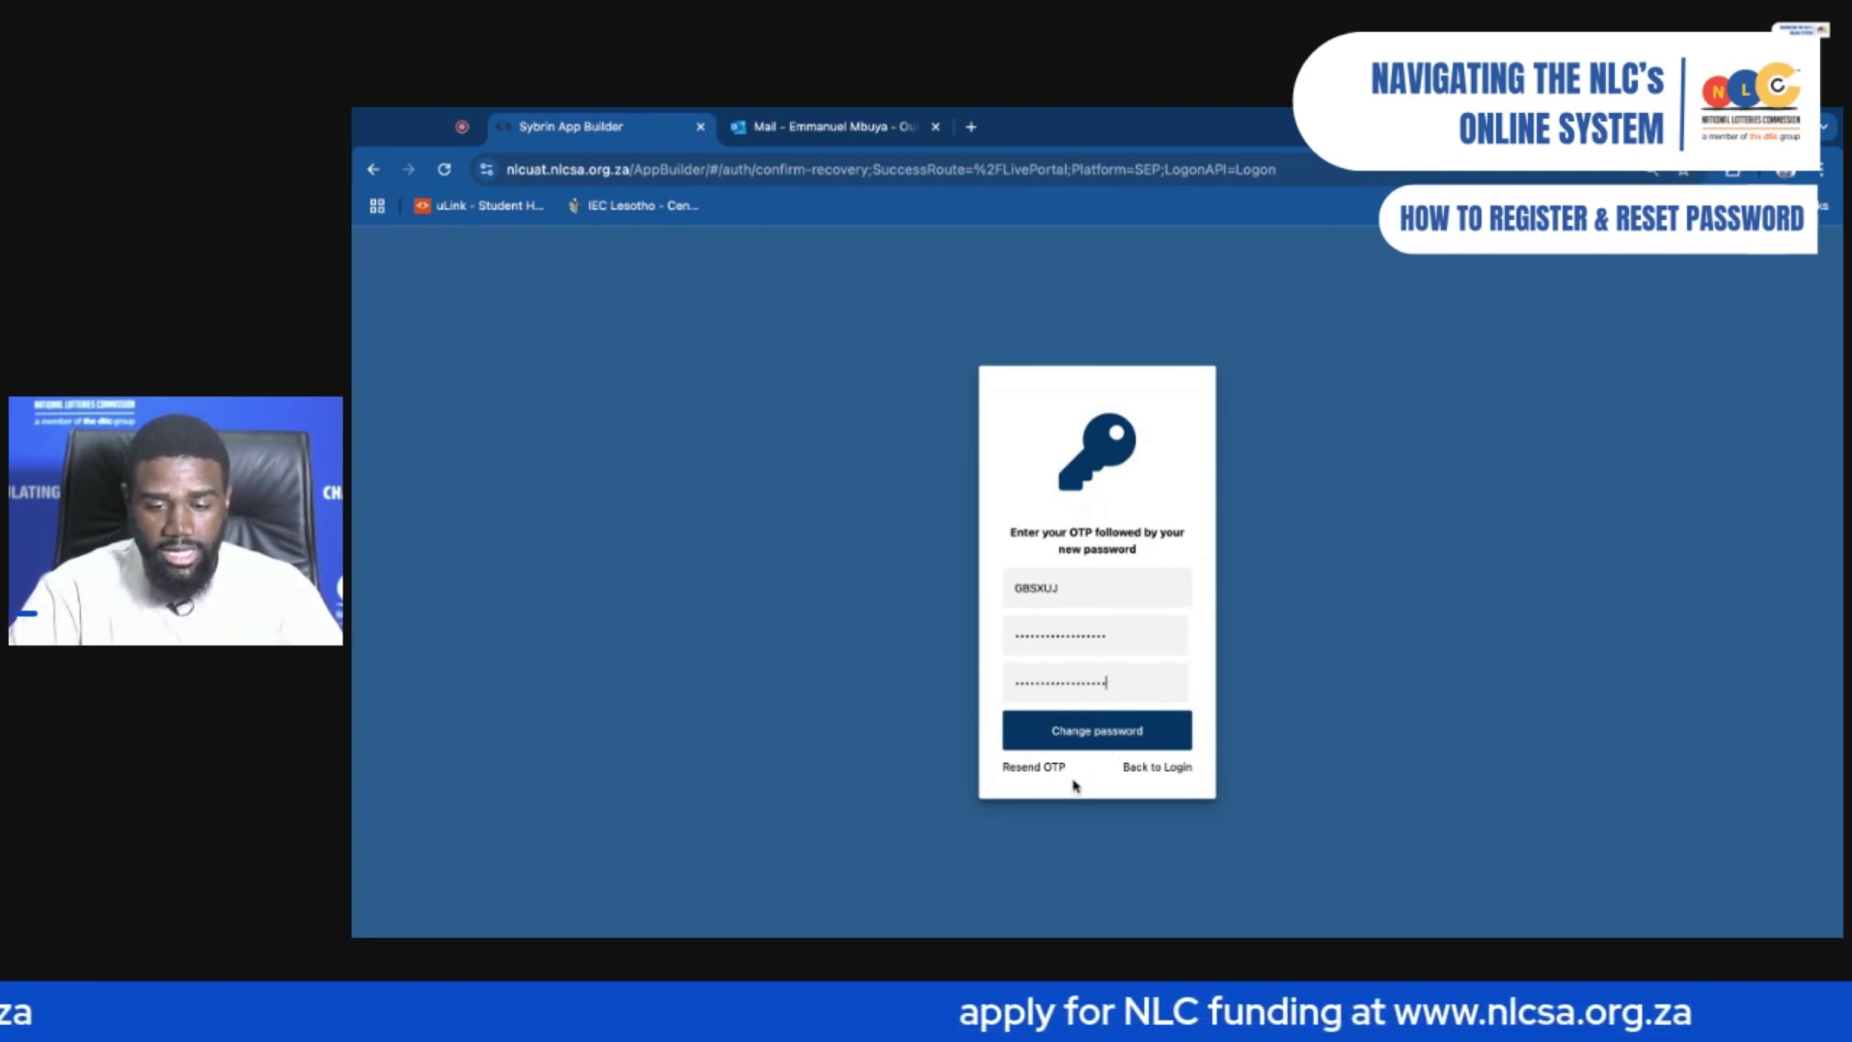
{"action": "scroll", "coordinate": [1083, 779], "scroll_direction": "up", "scroll_amount": 5}
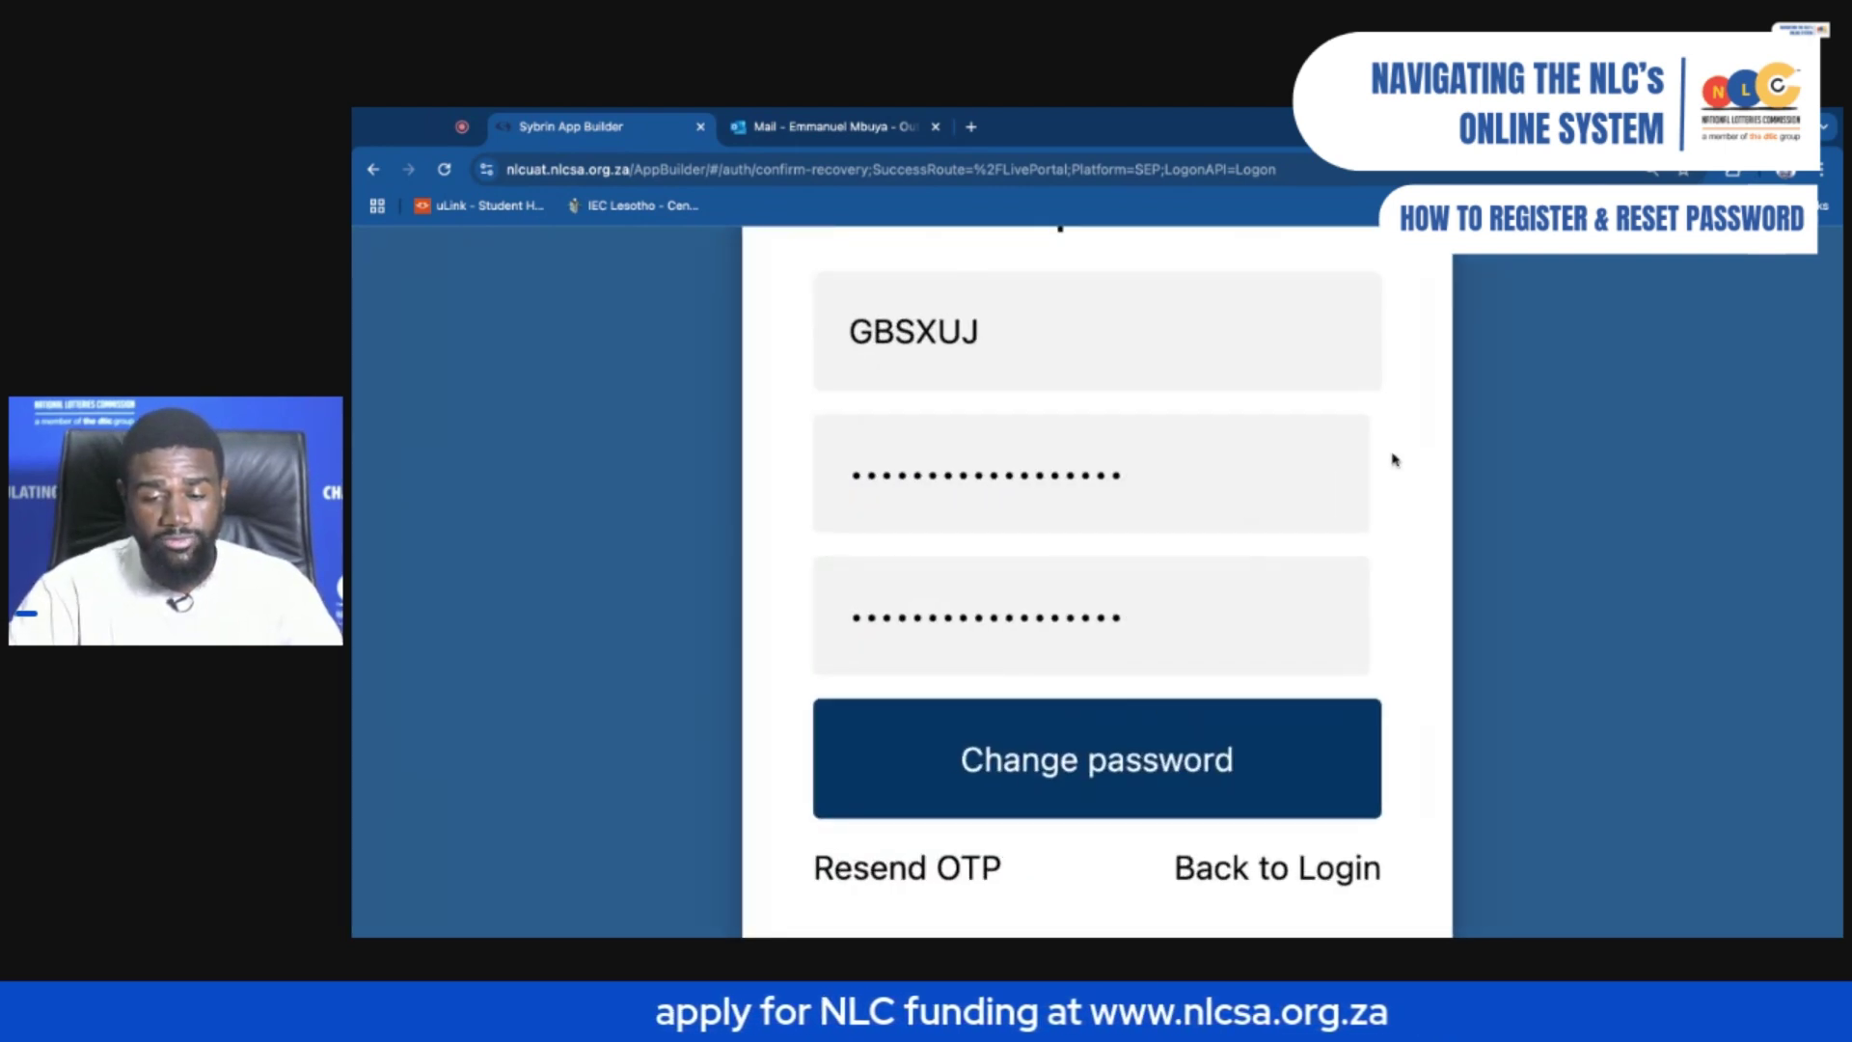
{"action": "scroll", "coordinate": [1394, 460], "scroll_direction": "down", "scroll_amount": 5}
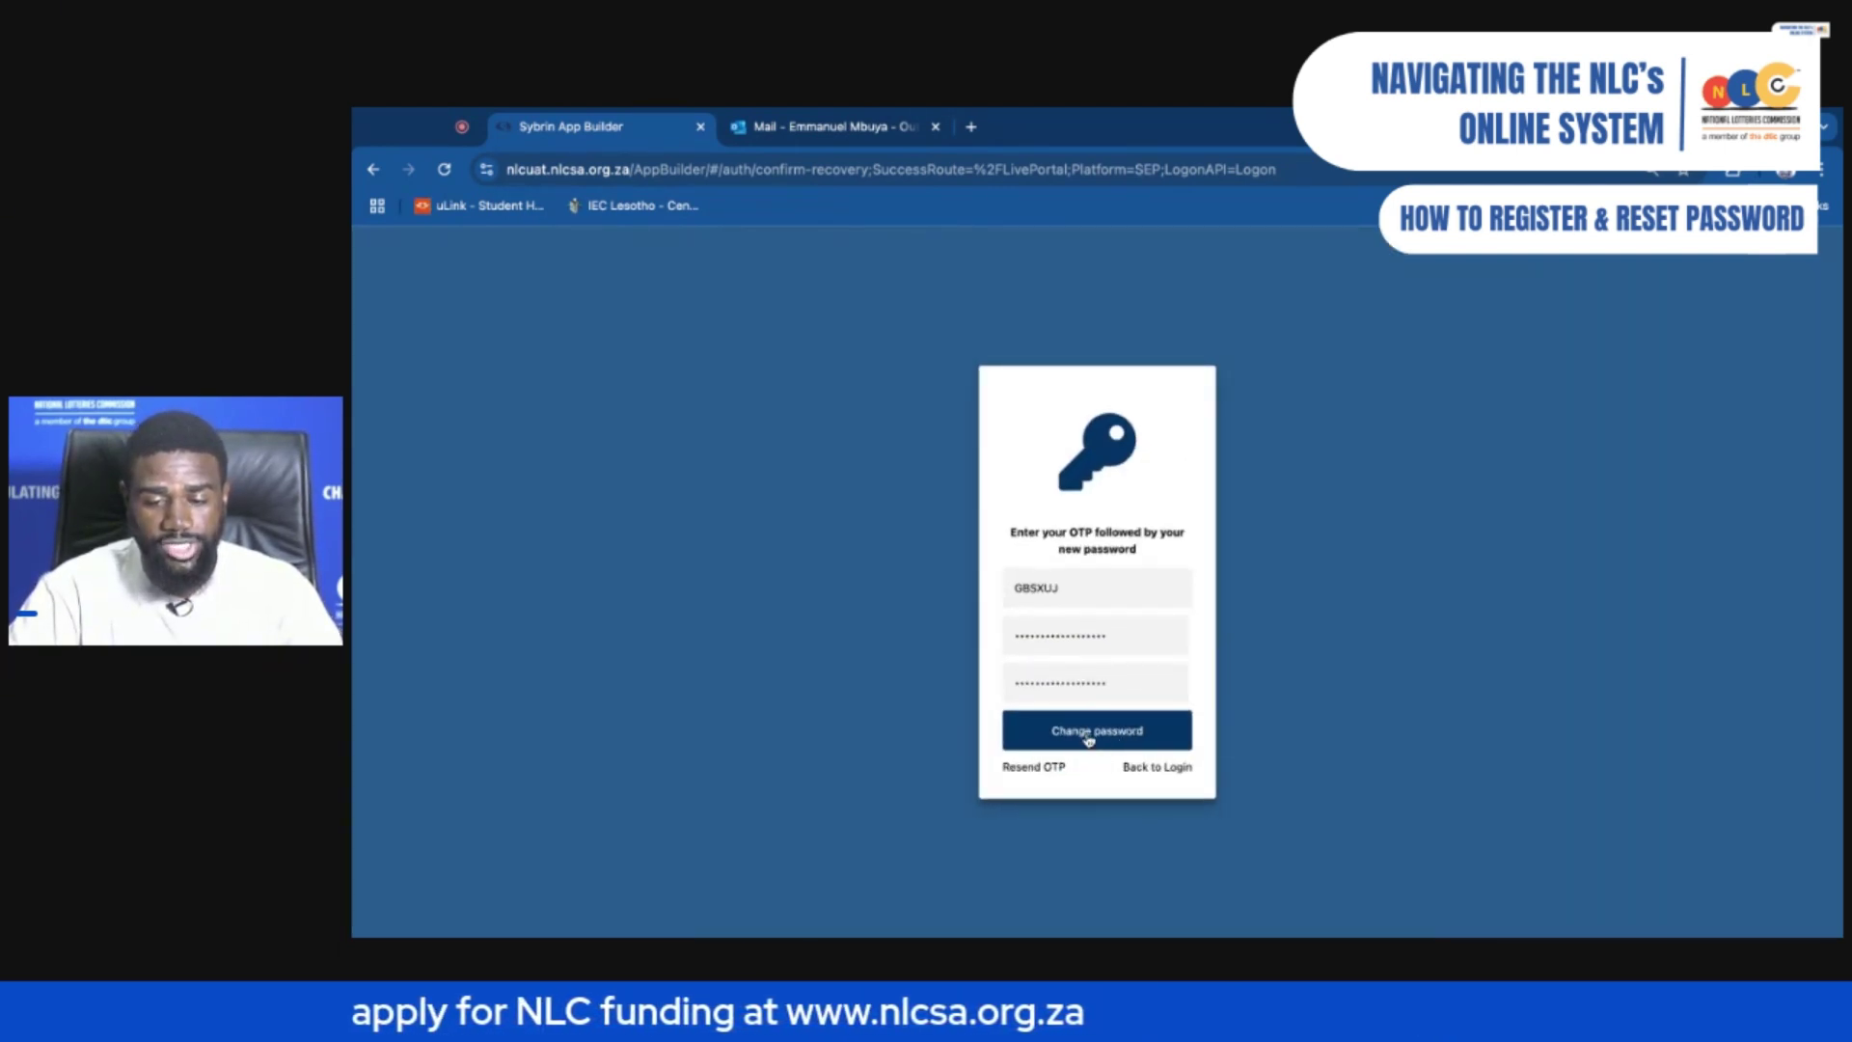
Submit the password change, acknowledge the confirmation, and enter the user ID on sign-in.
{"action": "left_click", "coordinate": [1124, 716]}
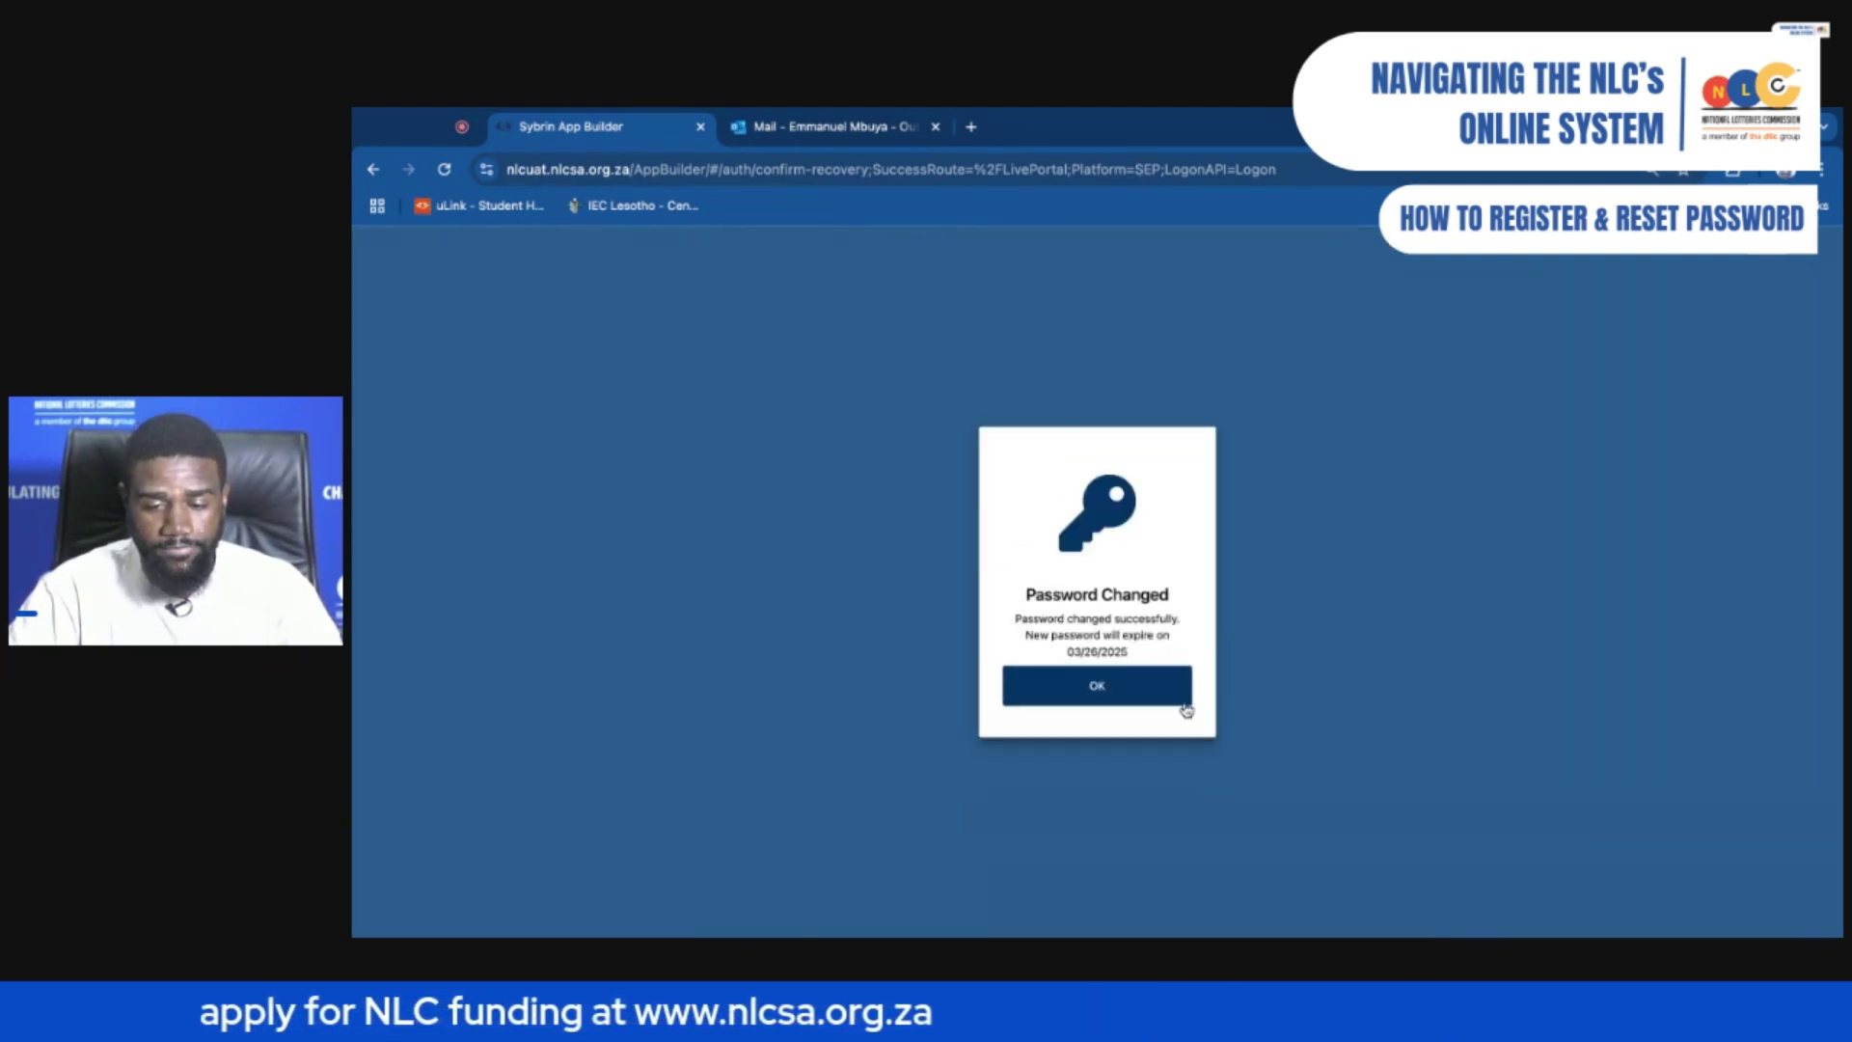
{"action": "left_click", "coordinate": [1100, 685]}
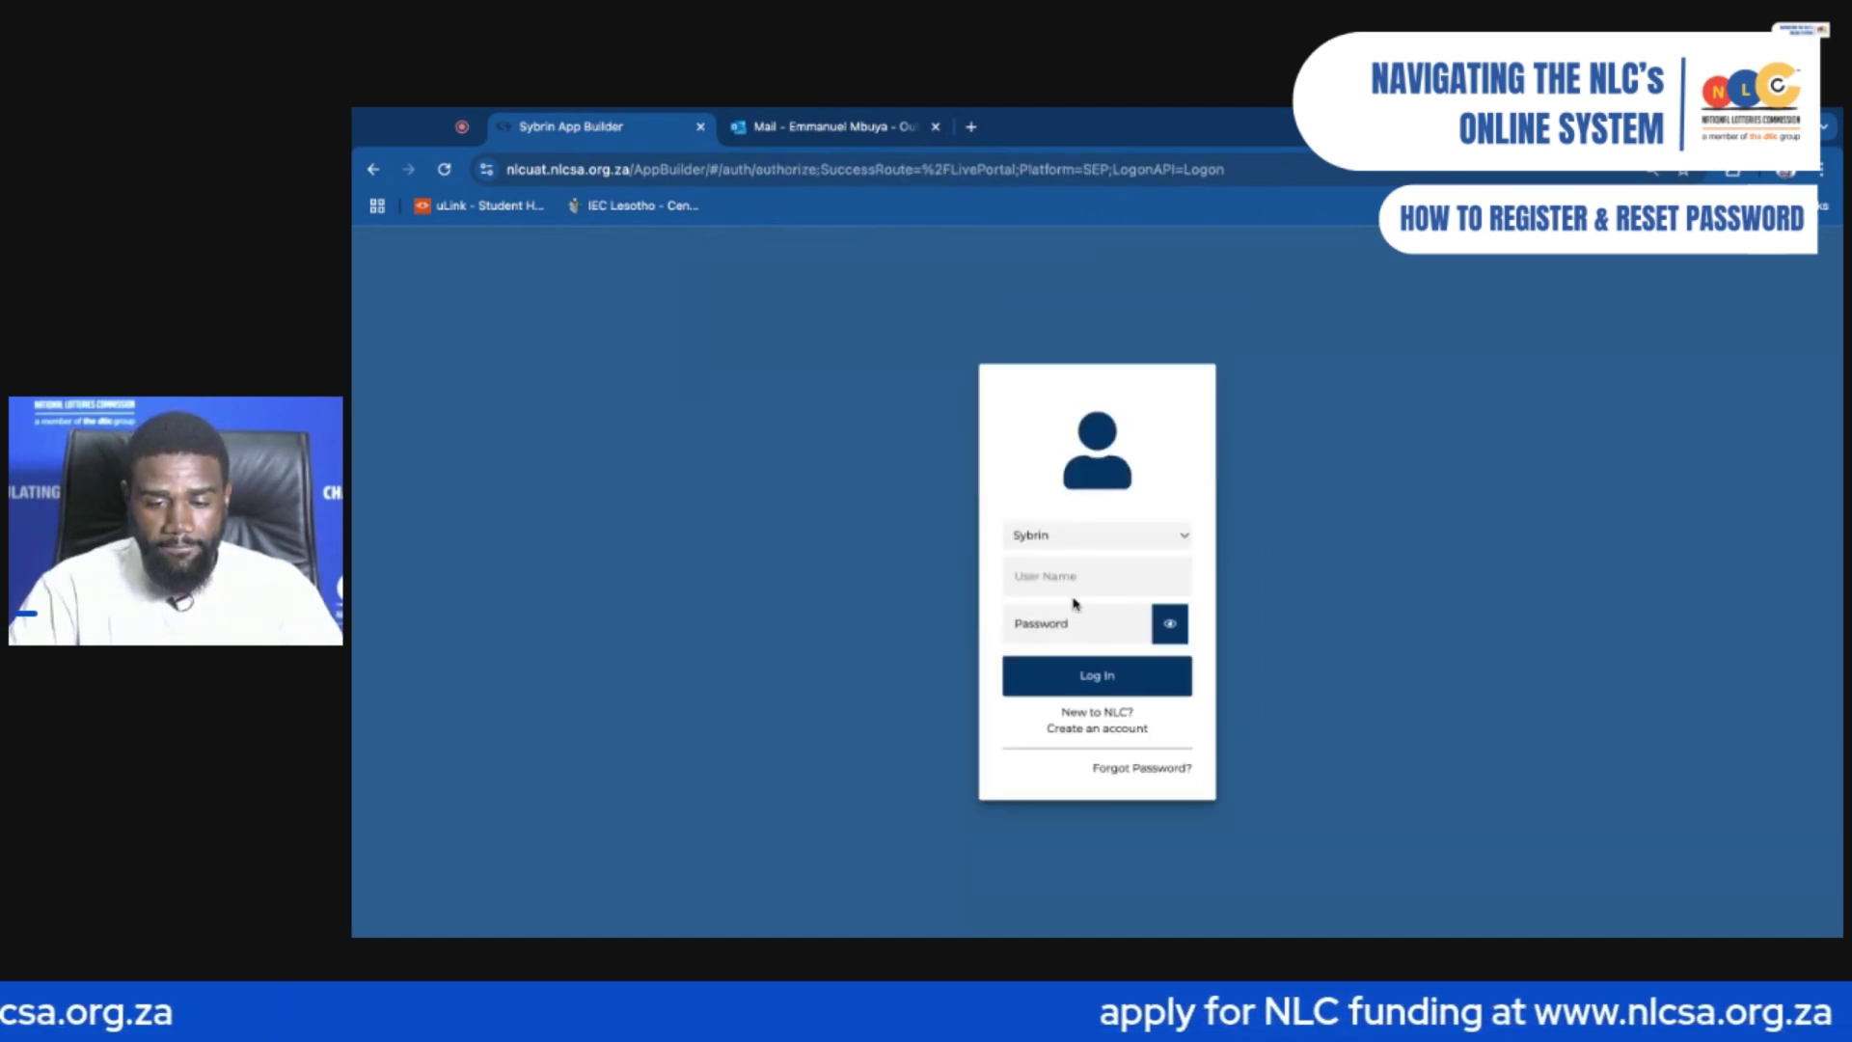
{"action": "type", "text": "E"}
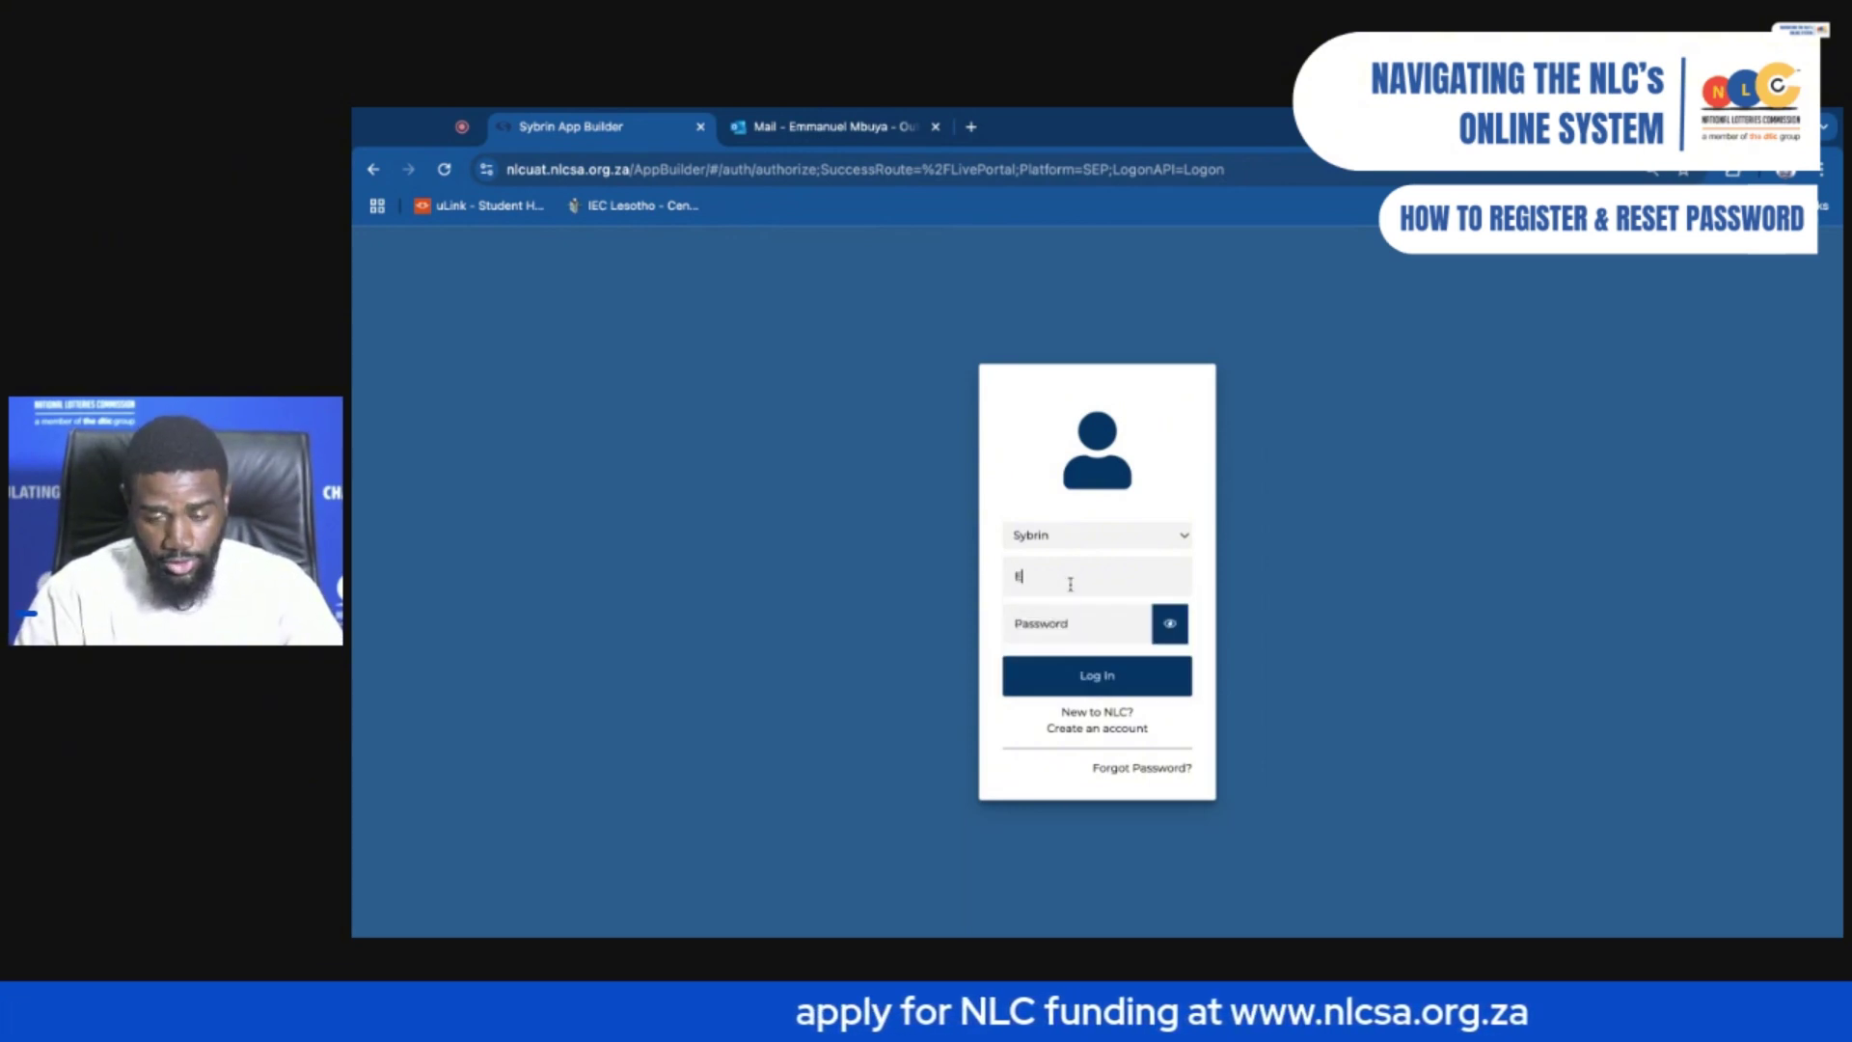
{"action": "type", "text": "mmanuelM"}
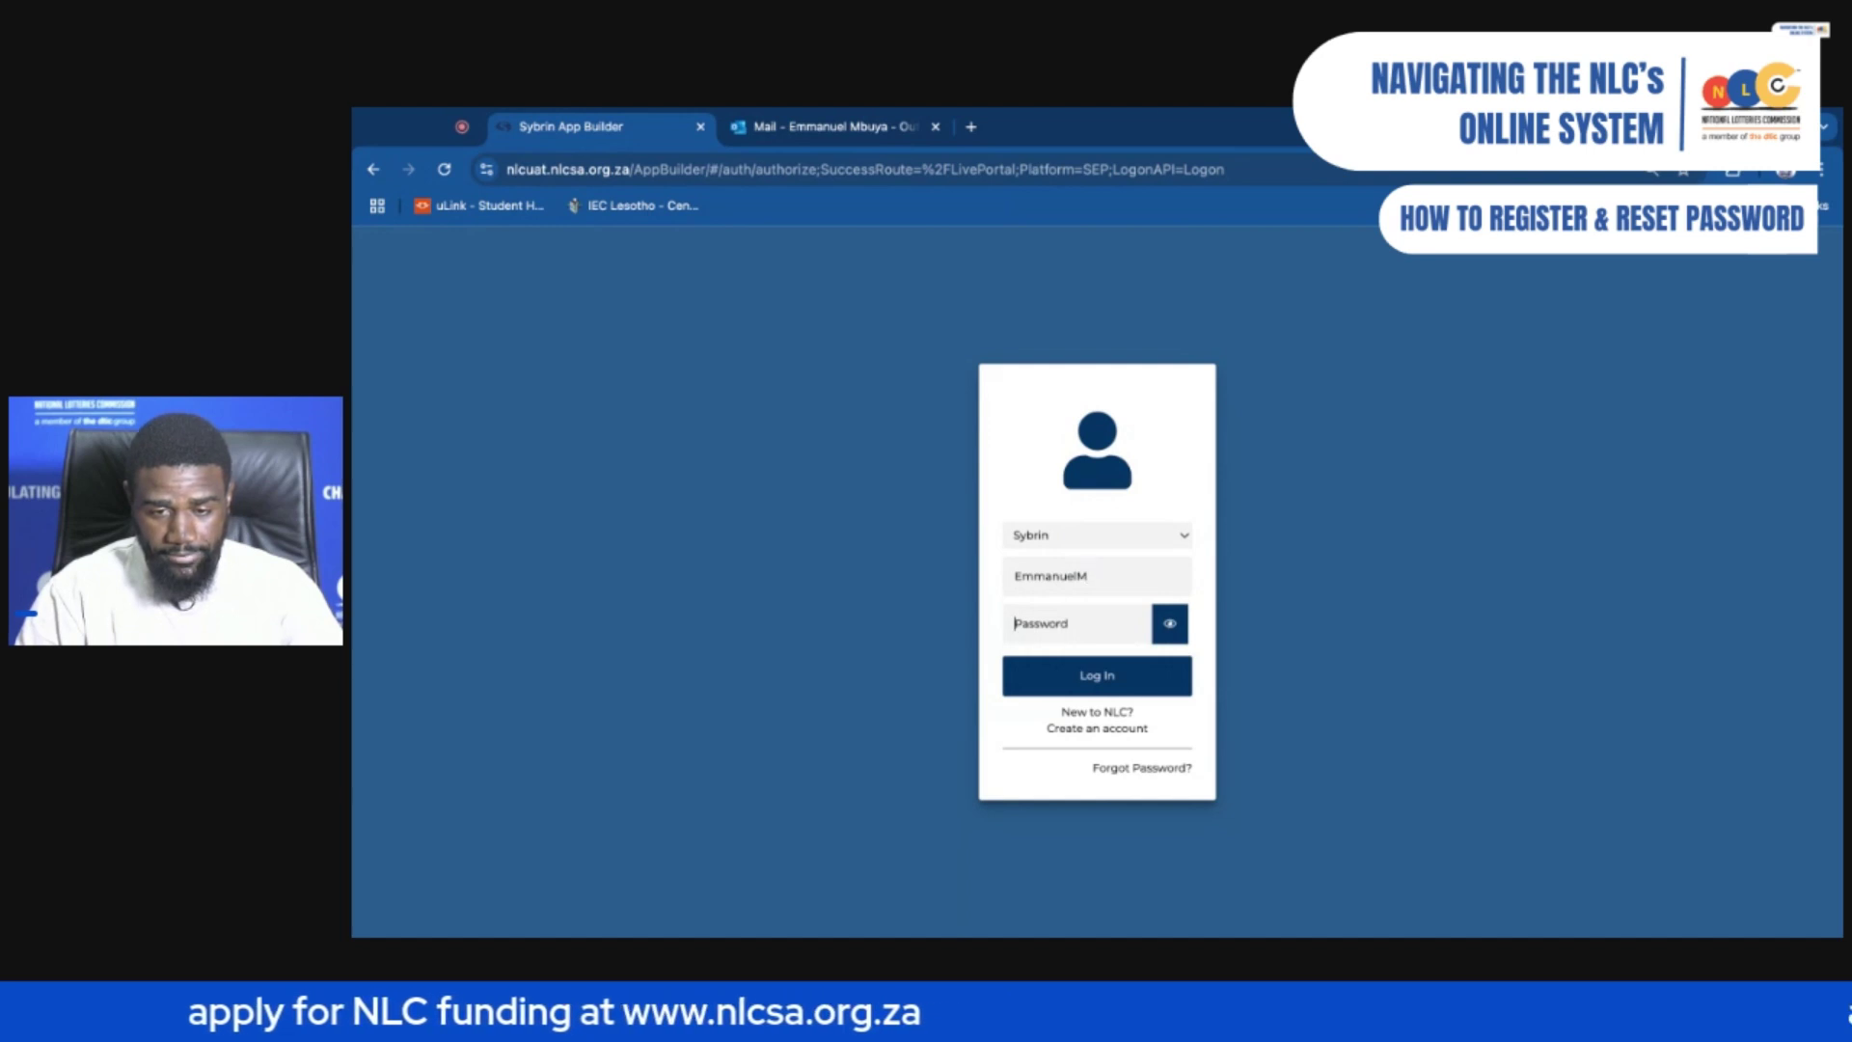
{"action": "key", "text": "Tab"}
Enter the new password in the sign-in form, toggling its visibility to verify it.
{"action": "type", "text": "•••••••••"}
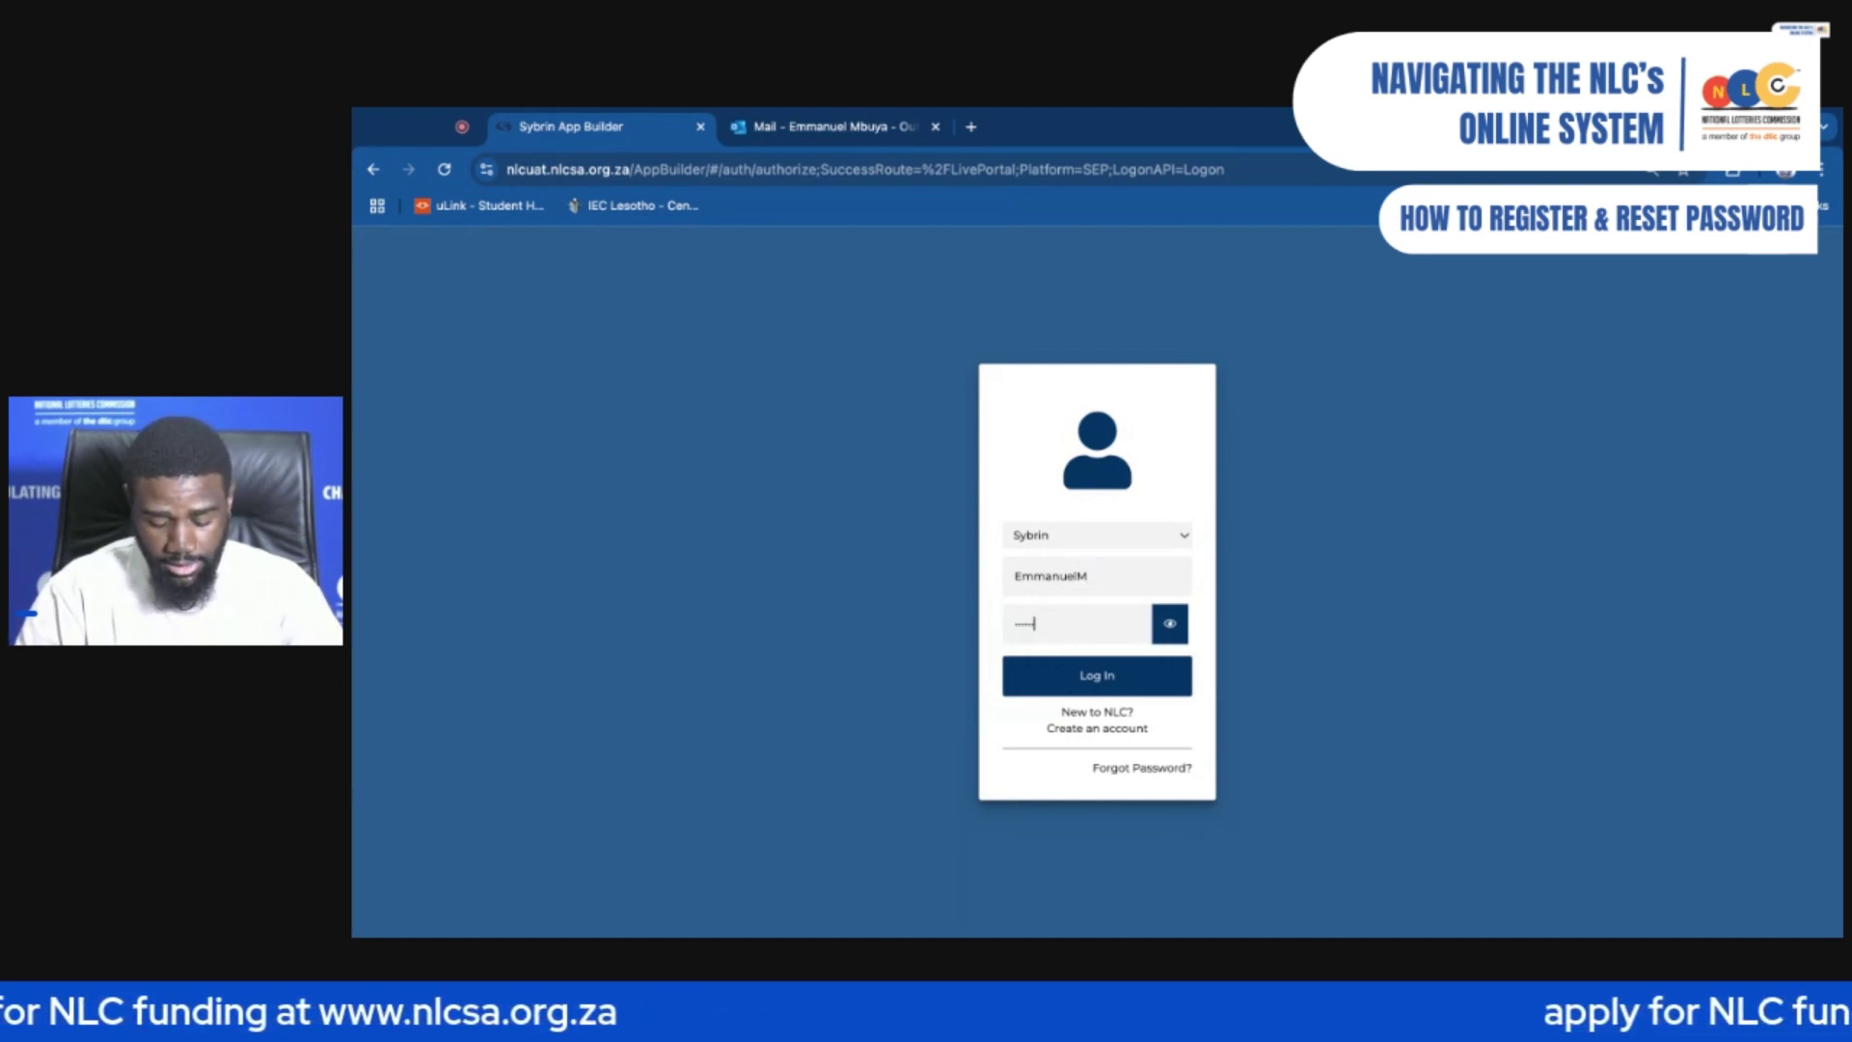
{"action": "type", "text": "••••••"}
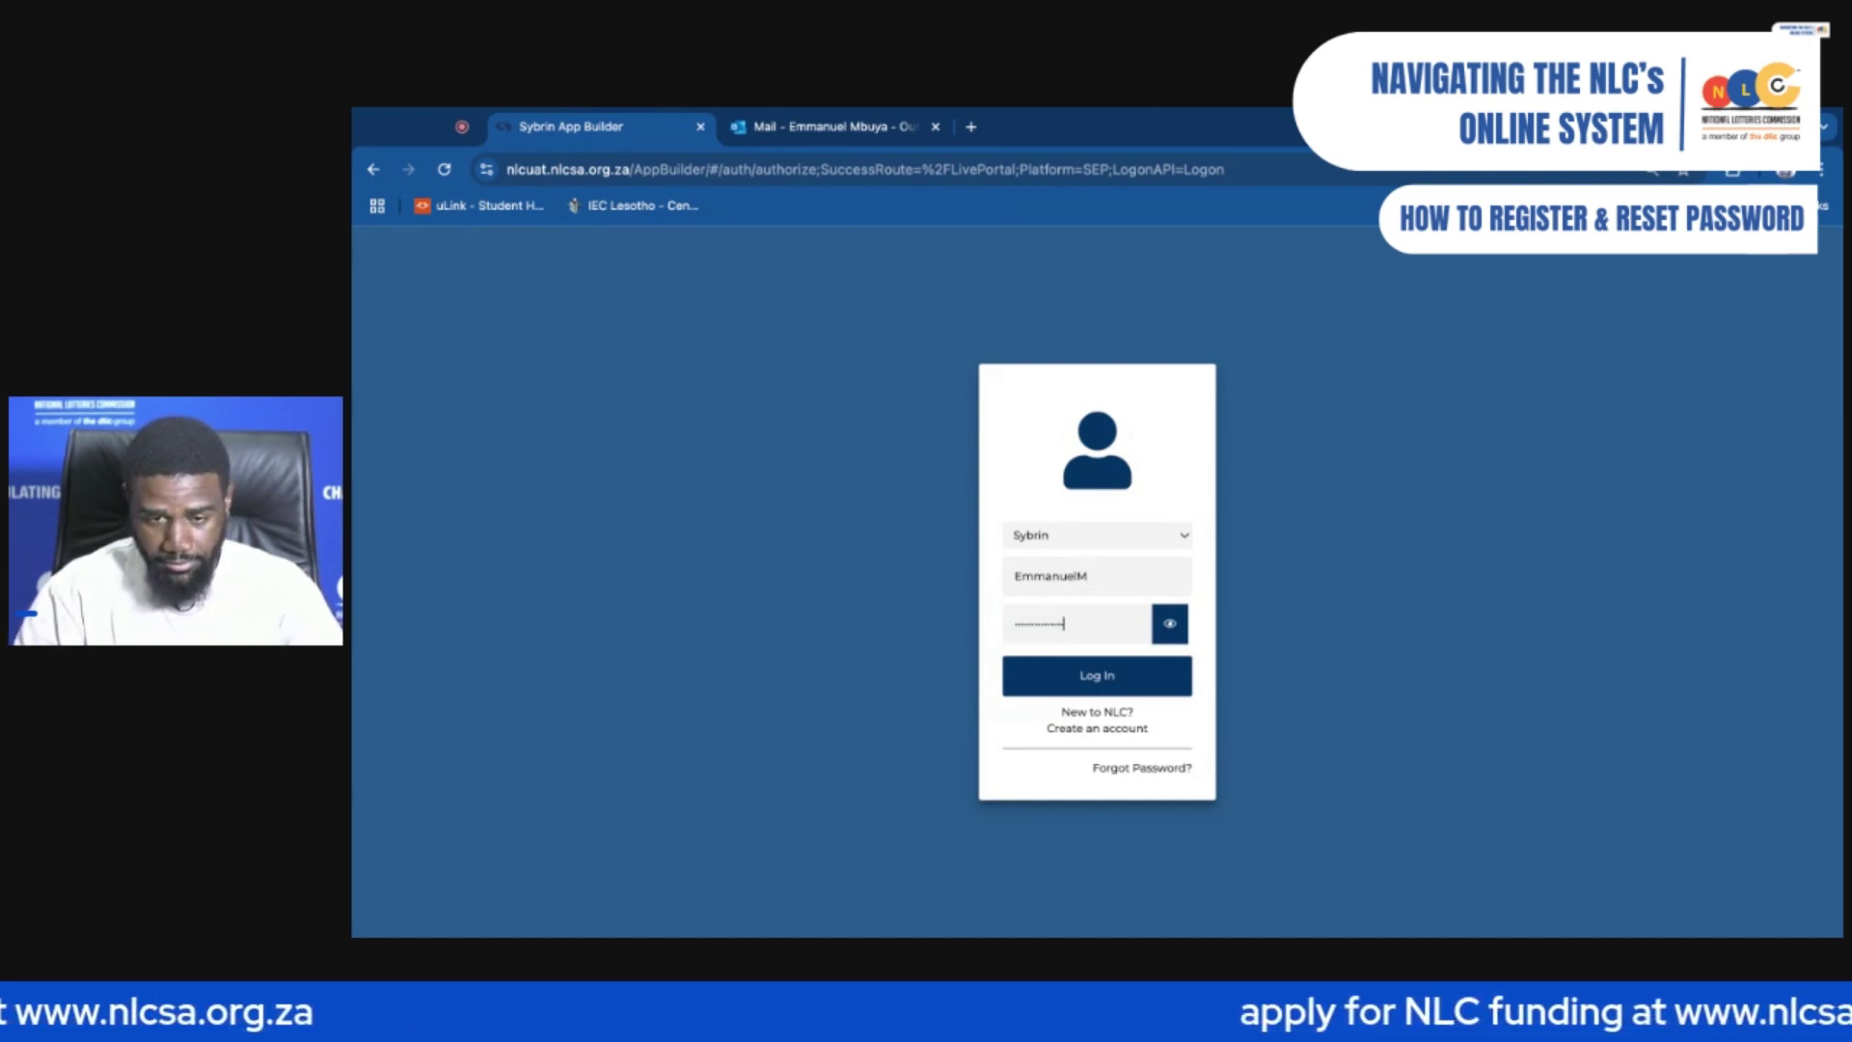
{"action": "left_click", "coordinate": [1169, 627]}
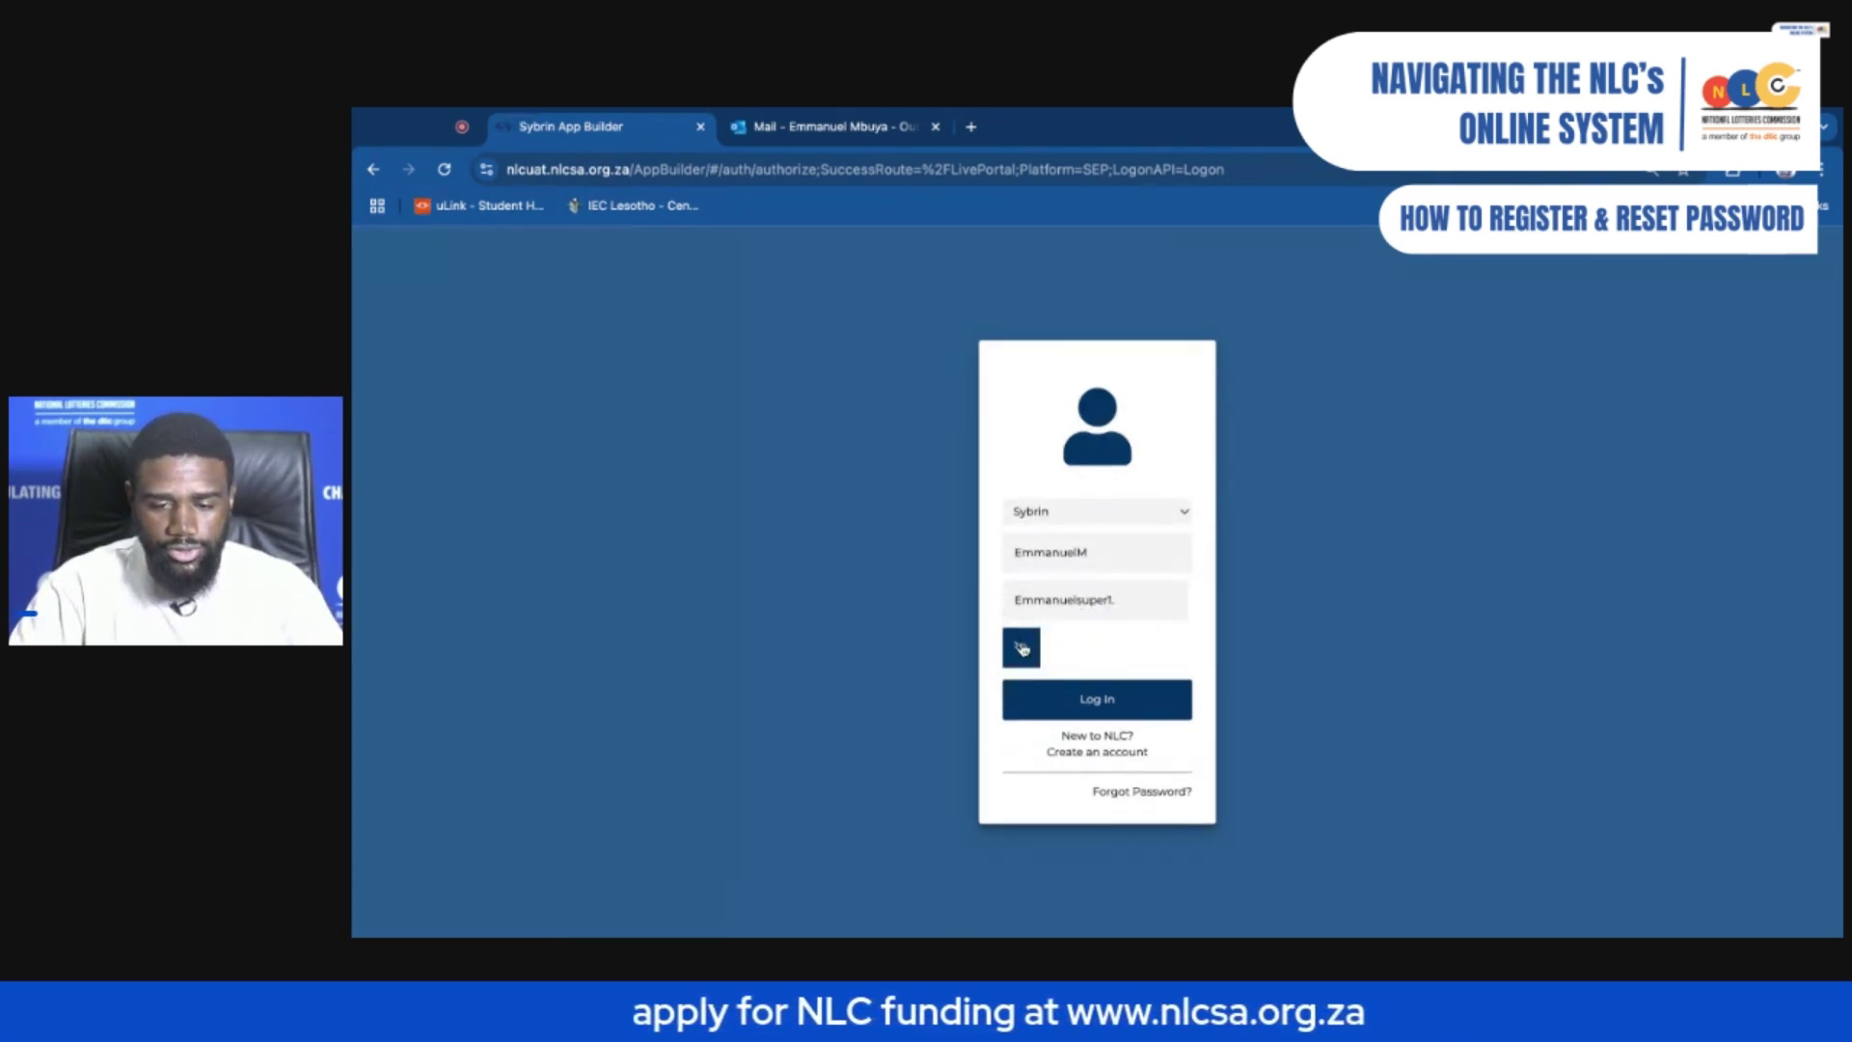
{"action": "left_click", "coordinate": [1169, 624]}
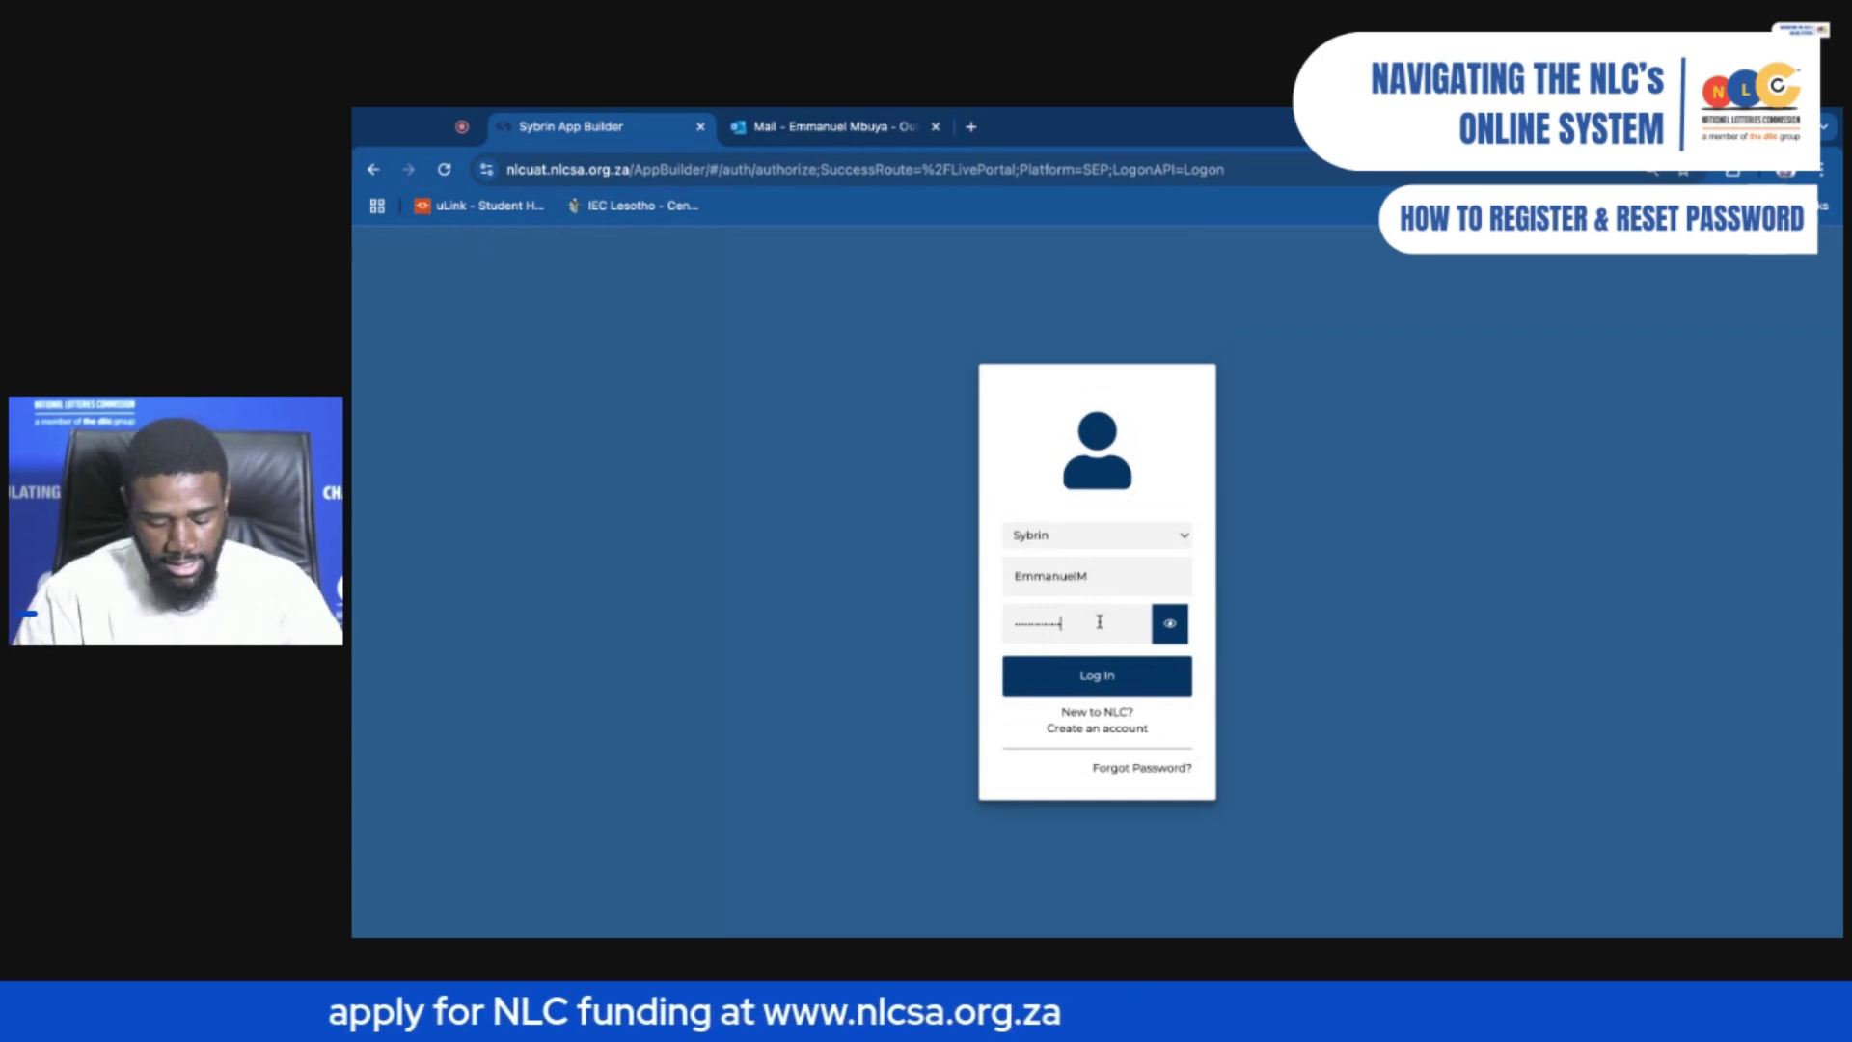
{"action": "type", "text": "••"}
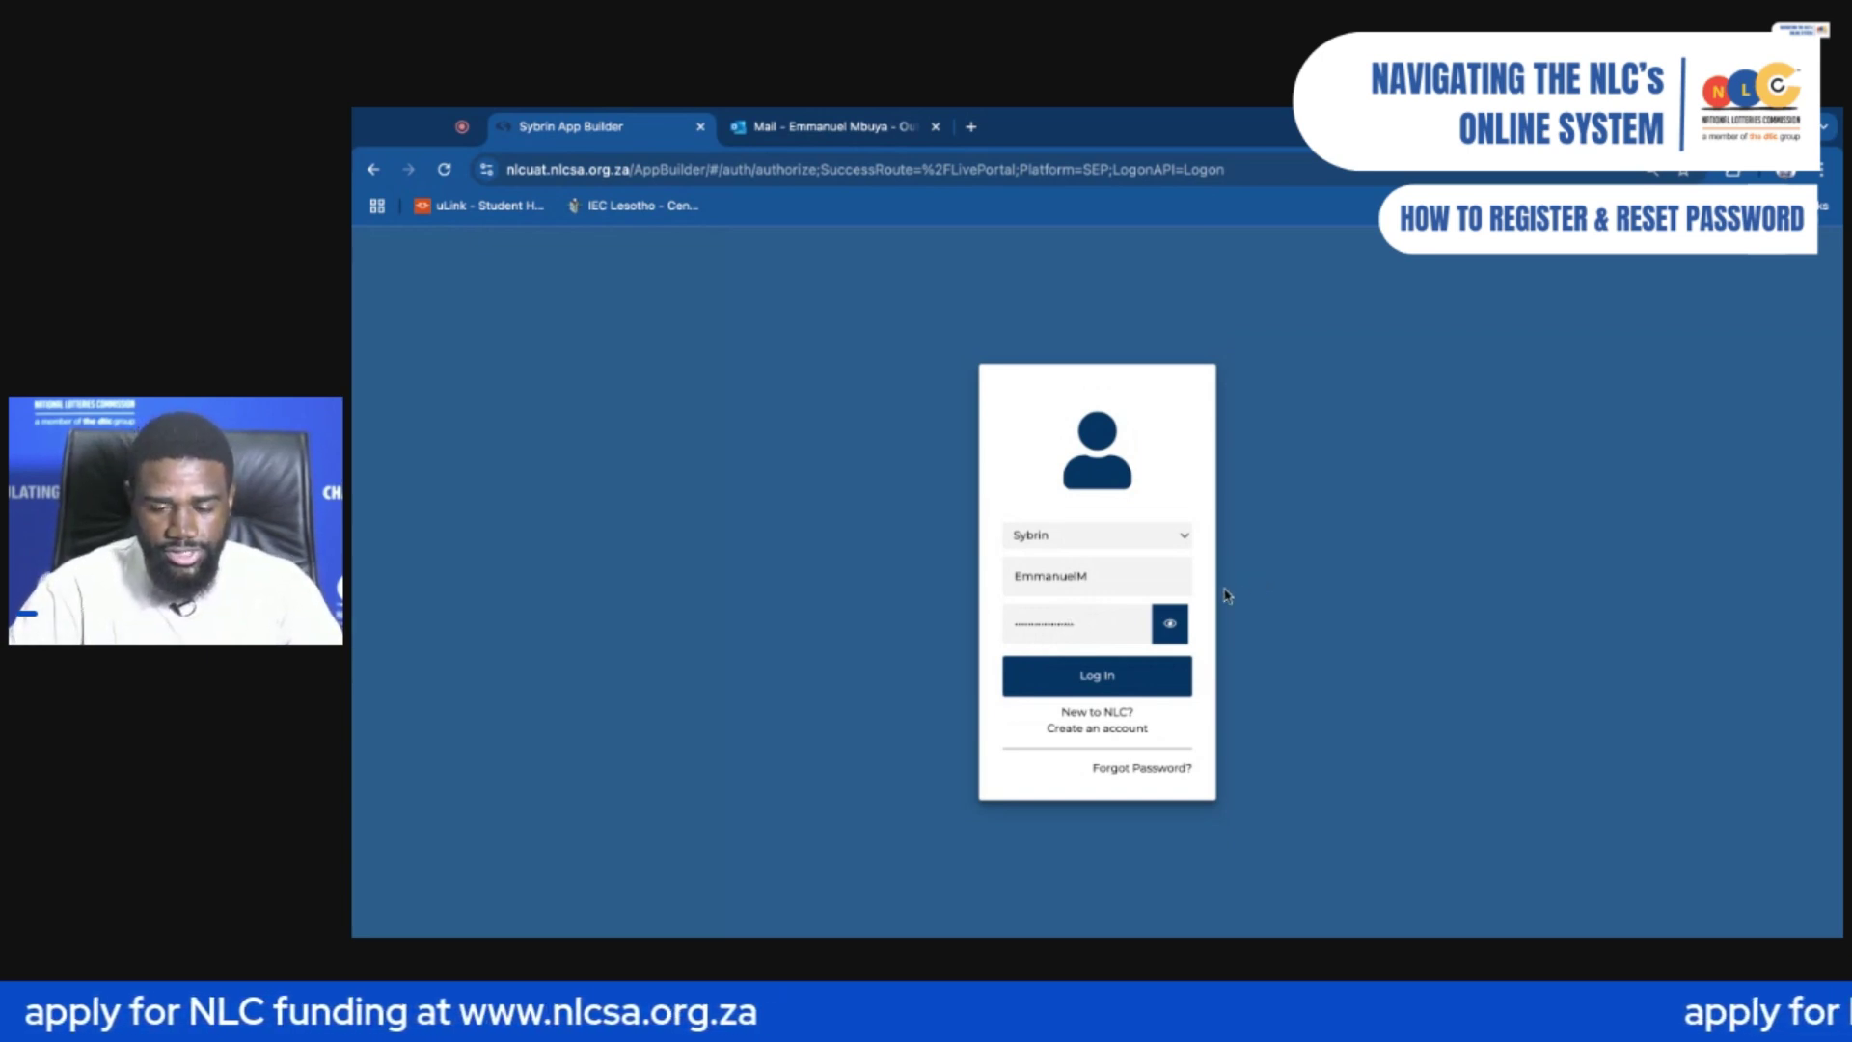
{"action": "left_click", "coordinate": [1171, 624]}
{"action": "left_click", "coordinate": [1014, 639]}
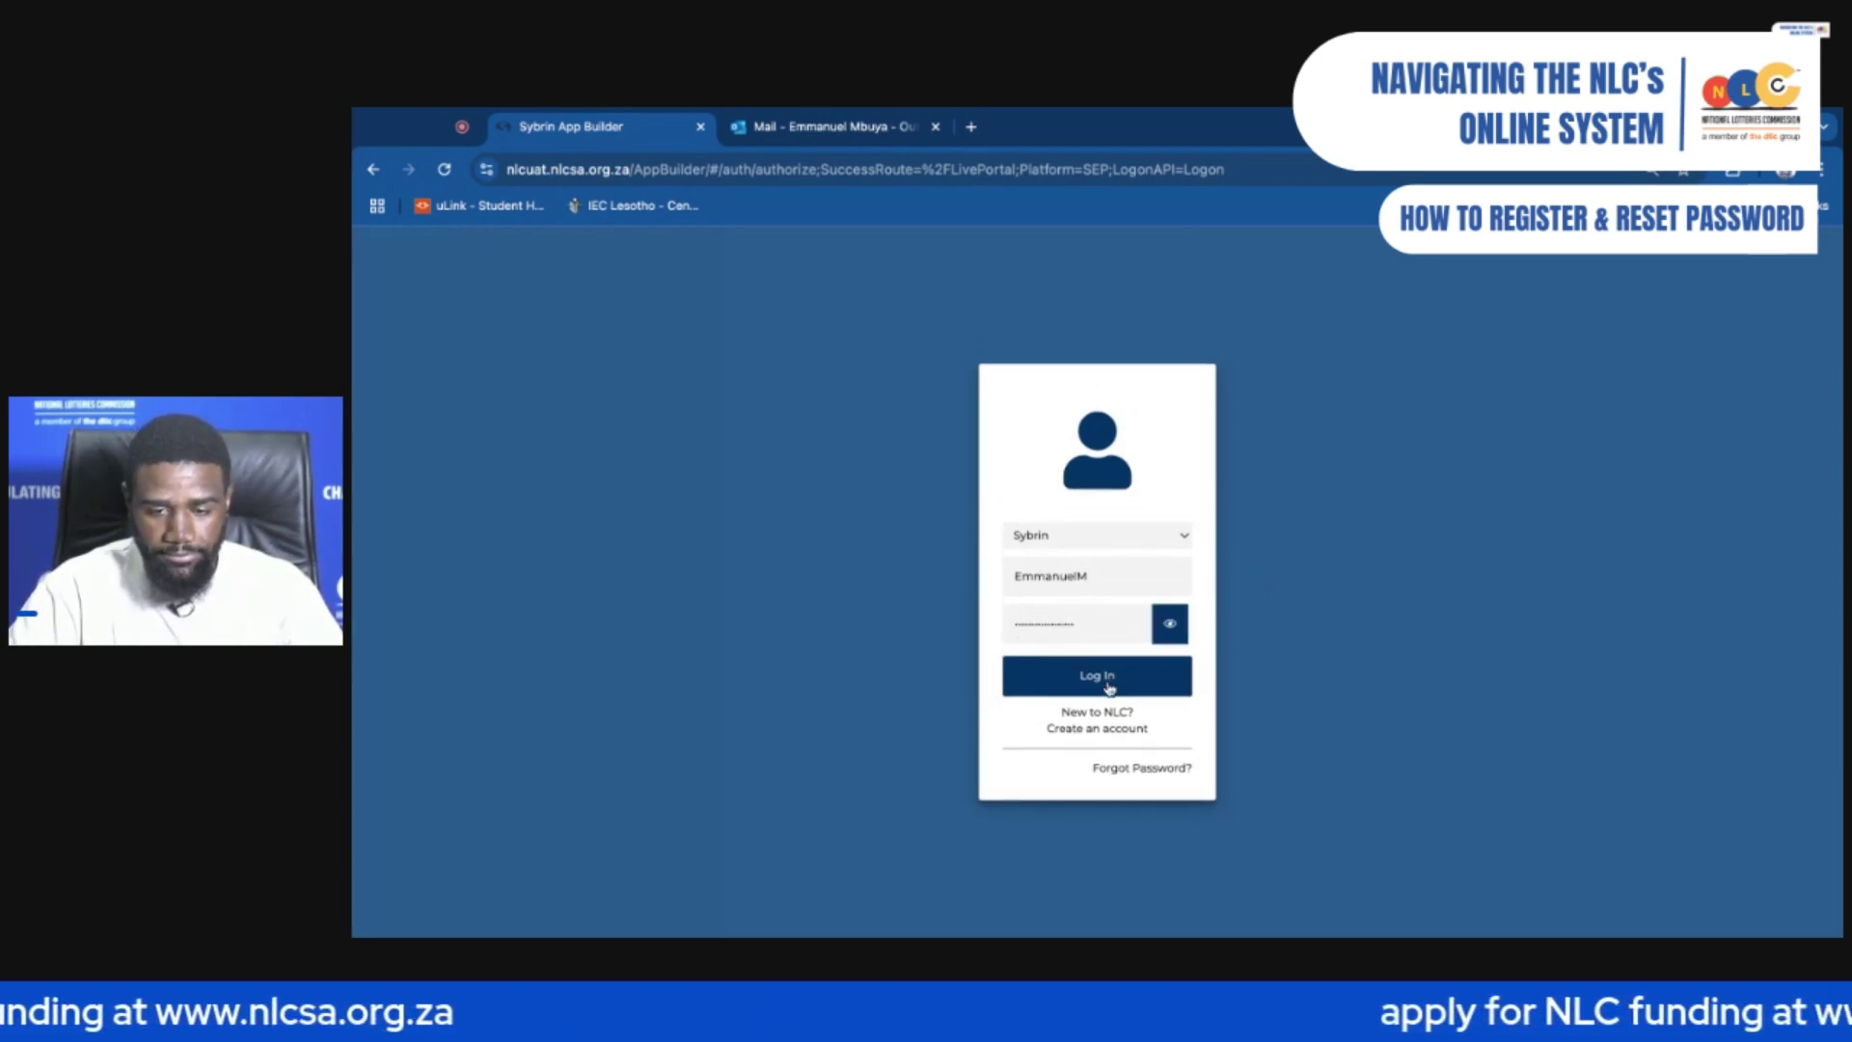
Log in to the portal with the user ID and new password.
{"action": "left_click", "coordinate": [1101, 676]}
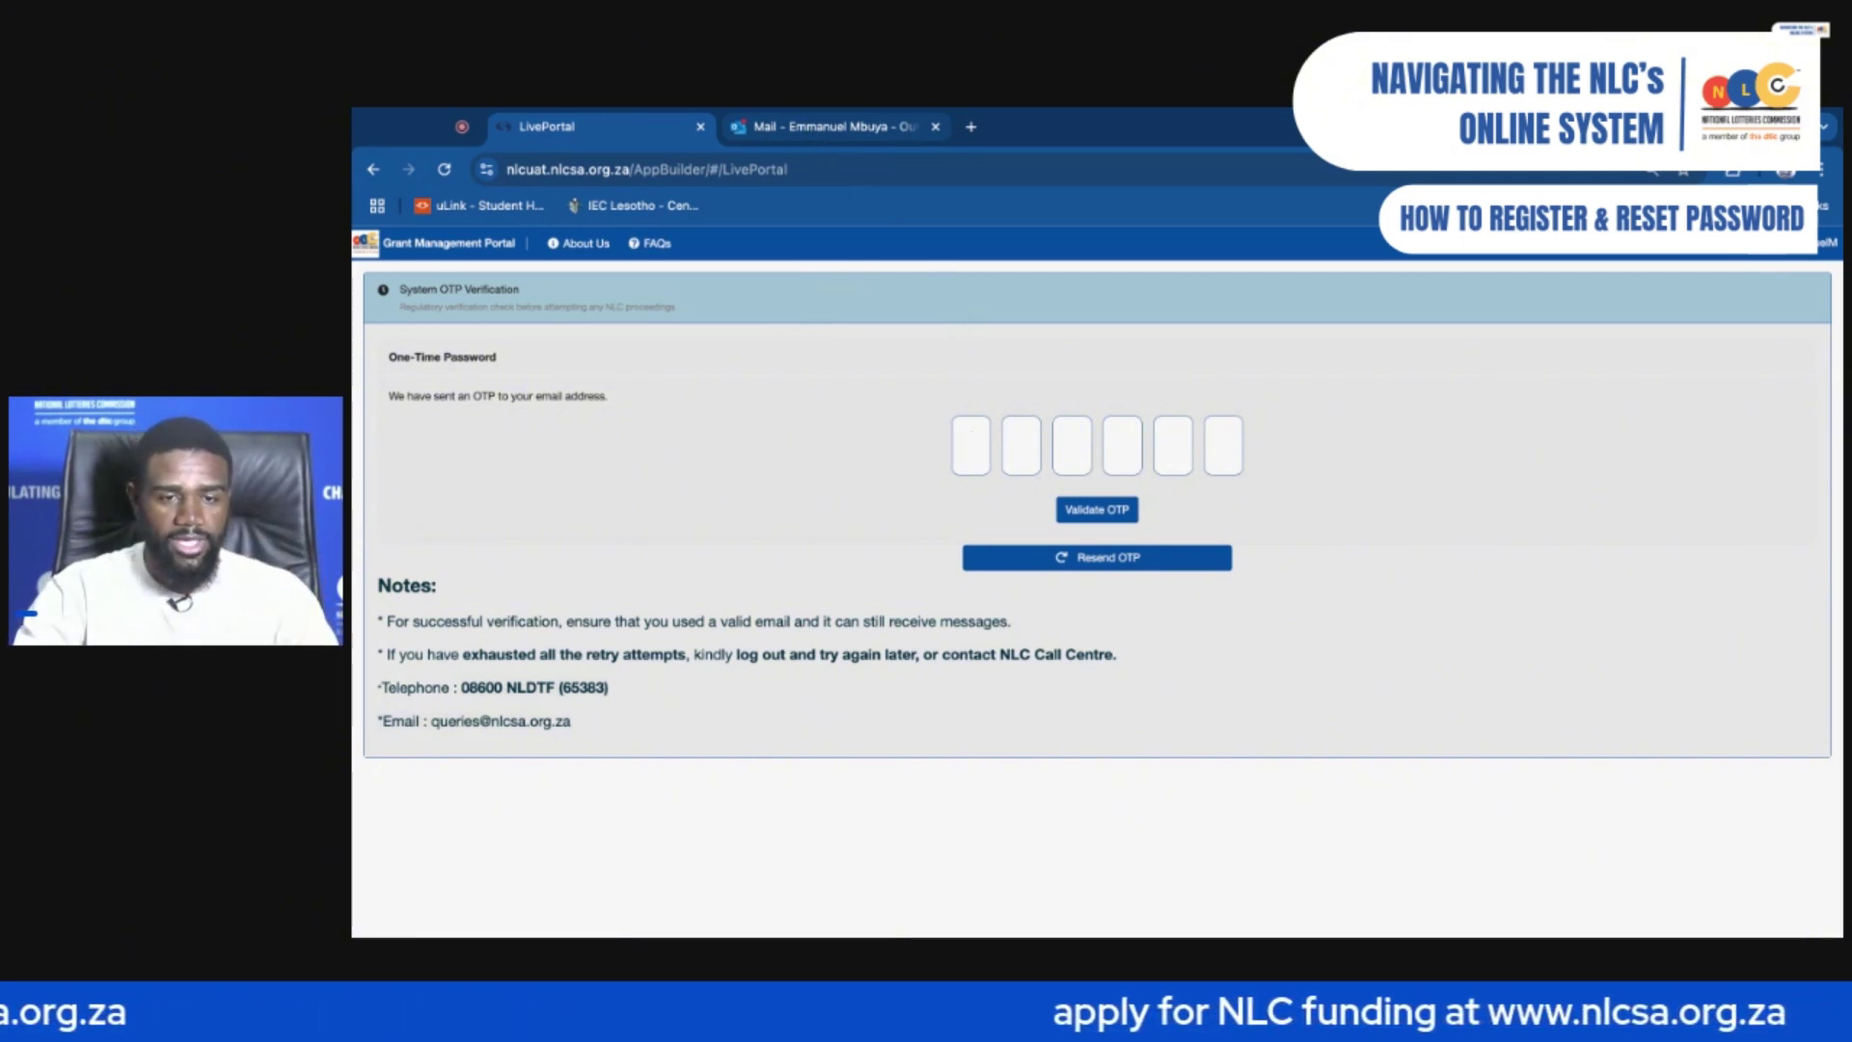
Read the login code from the newest NLC Temporary OTP email, then return to the portal.
{"action": "left_click", "coordinate": [833, 127]}
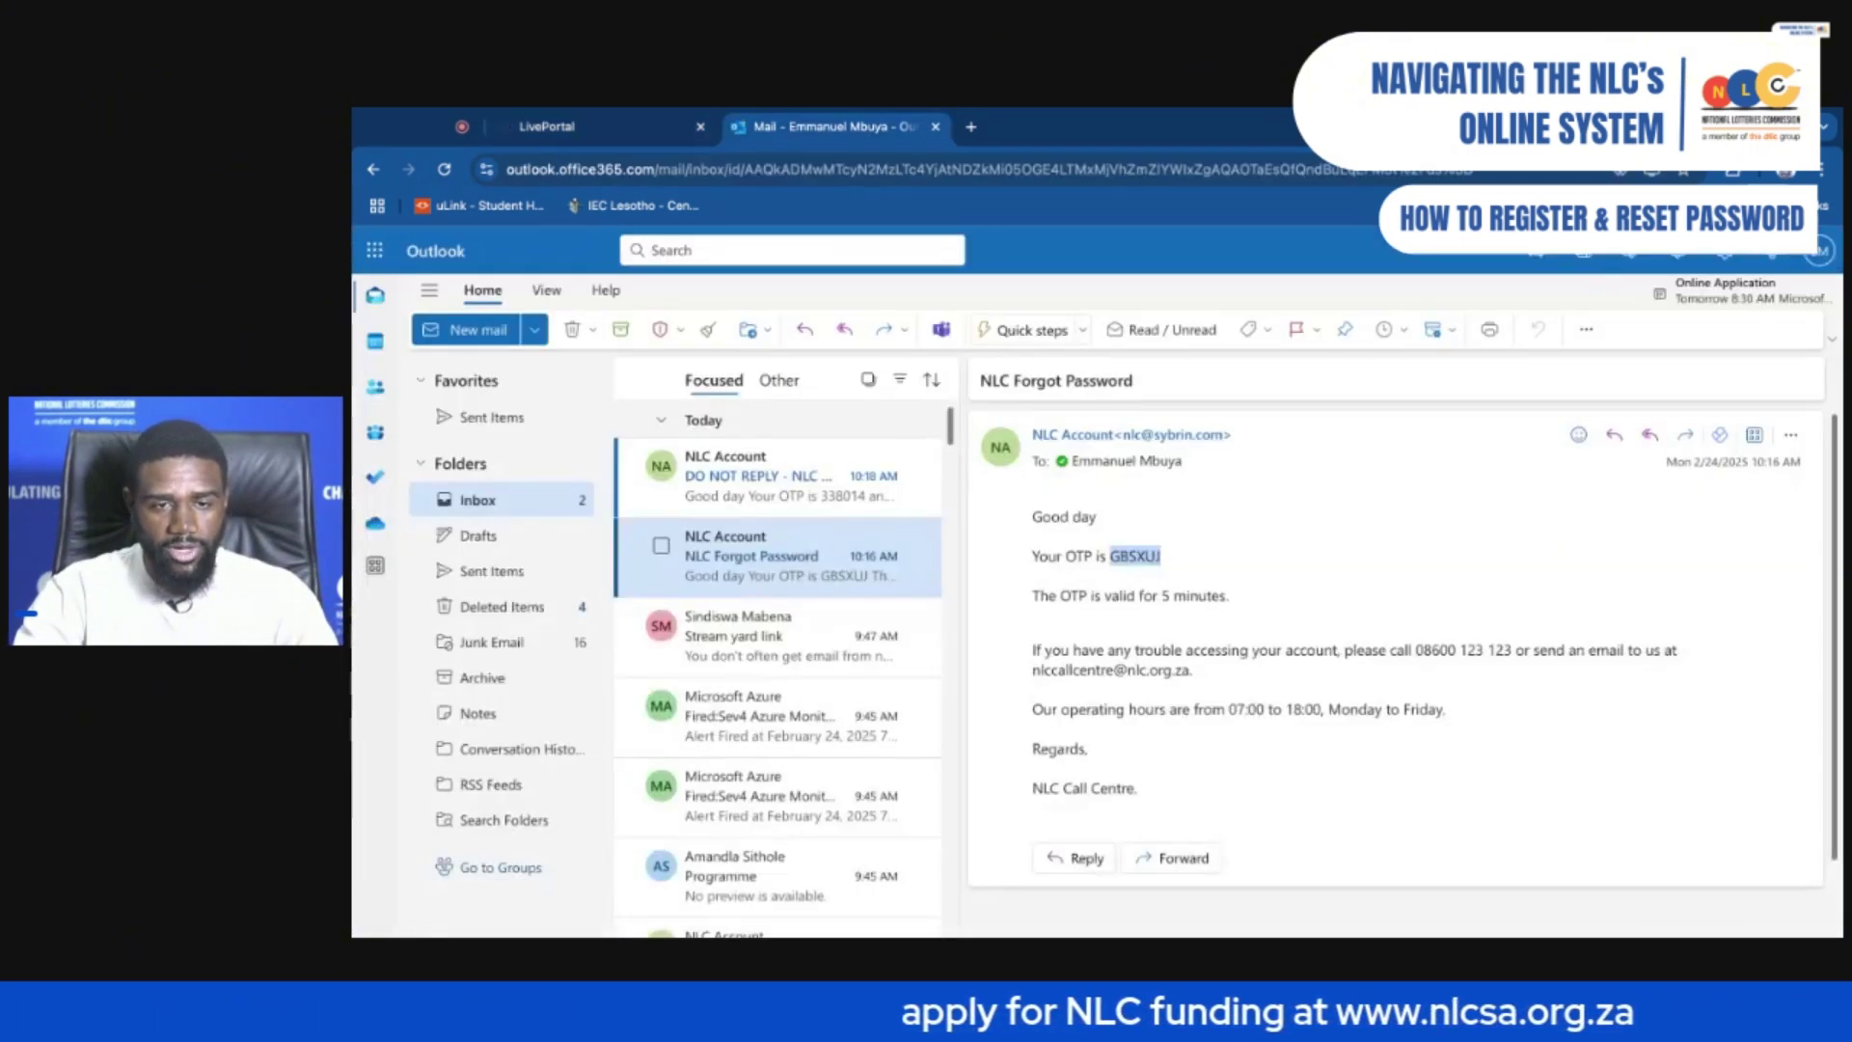
{"action": "left_click", "coordinate": [771, 474]}
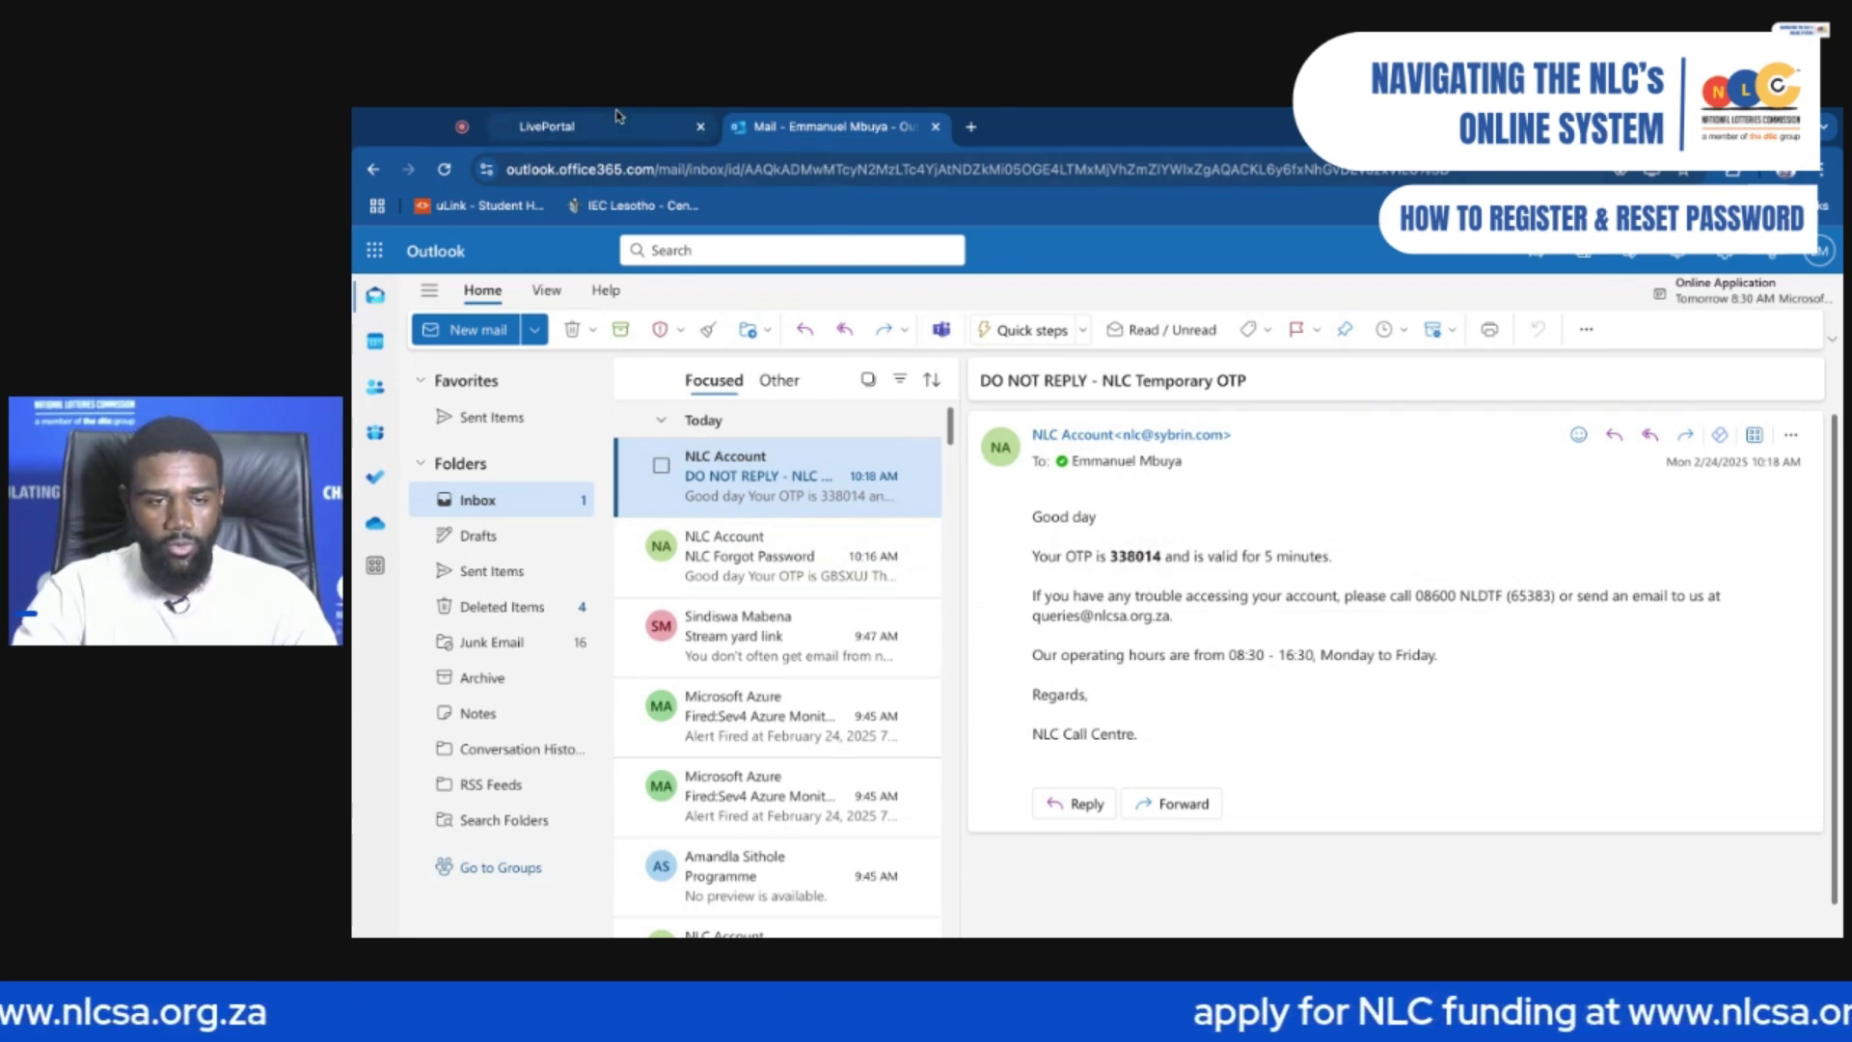
{"action": "left_click", "coordinate": [546, 126]}
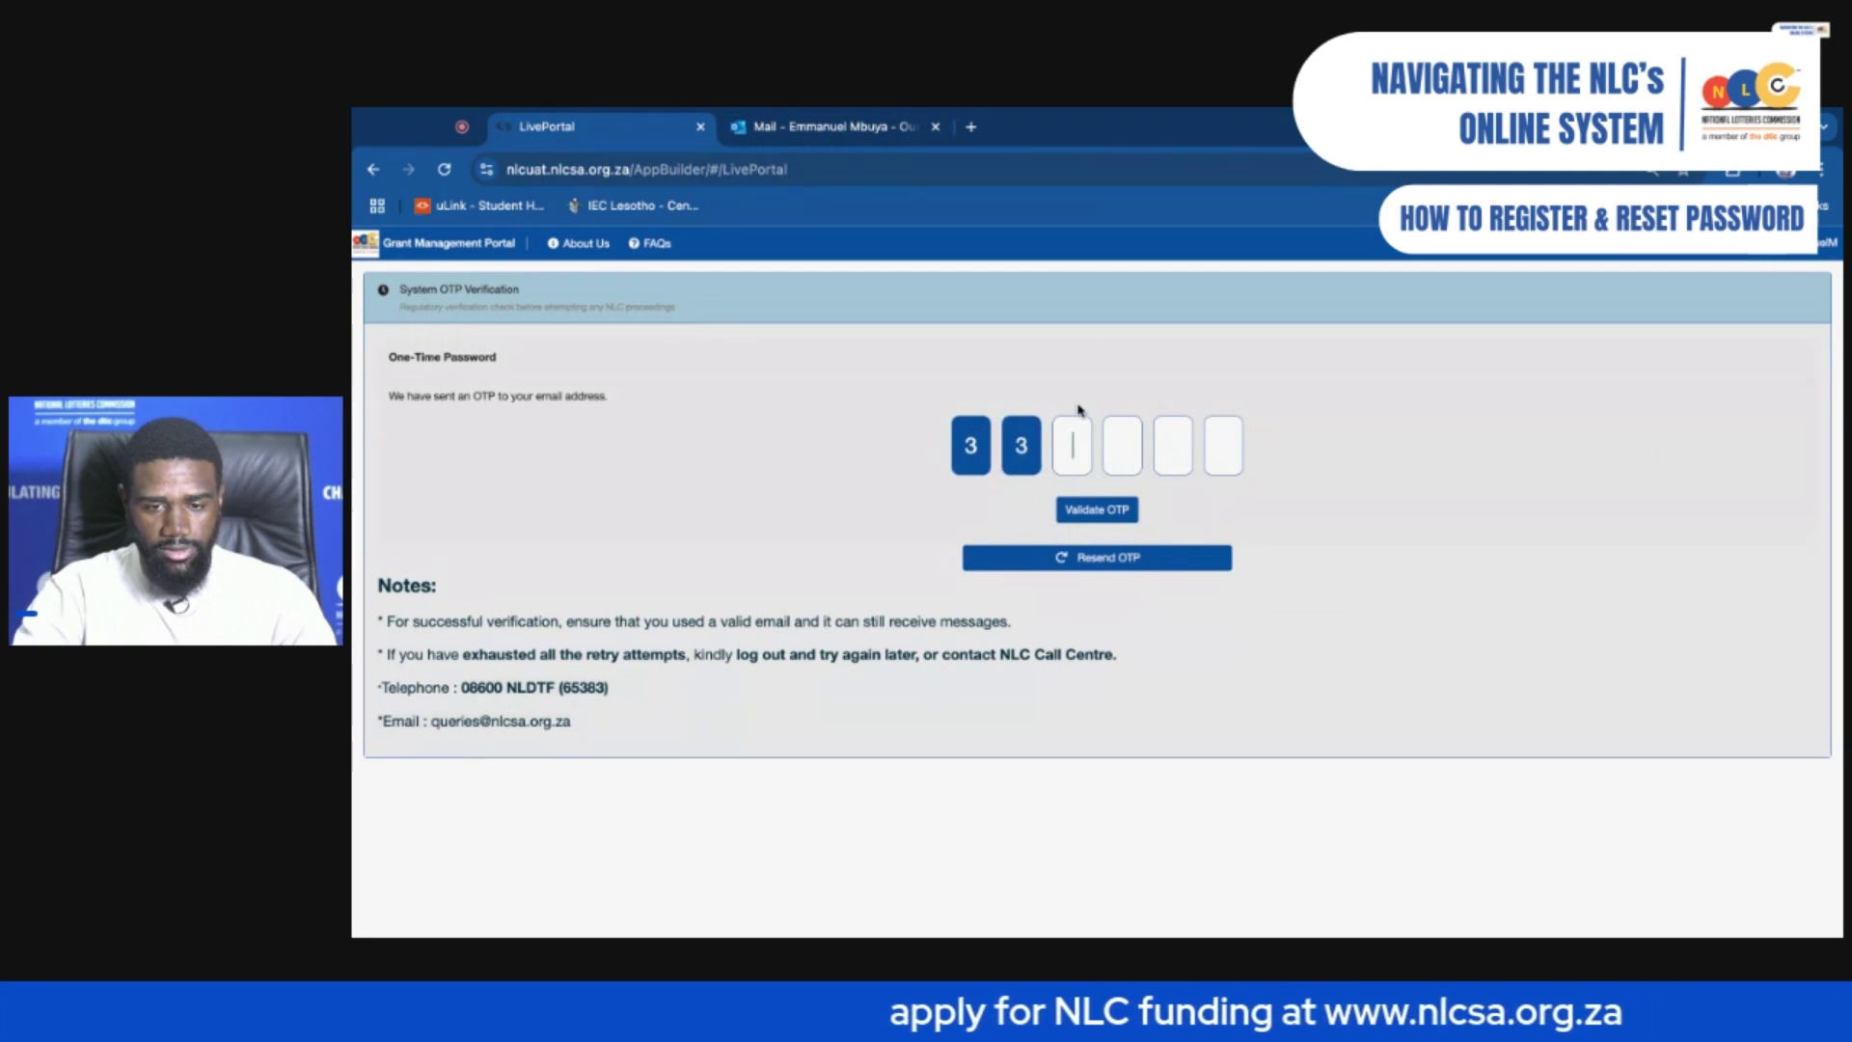
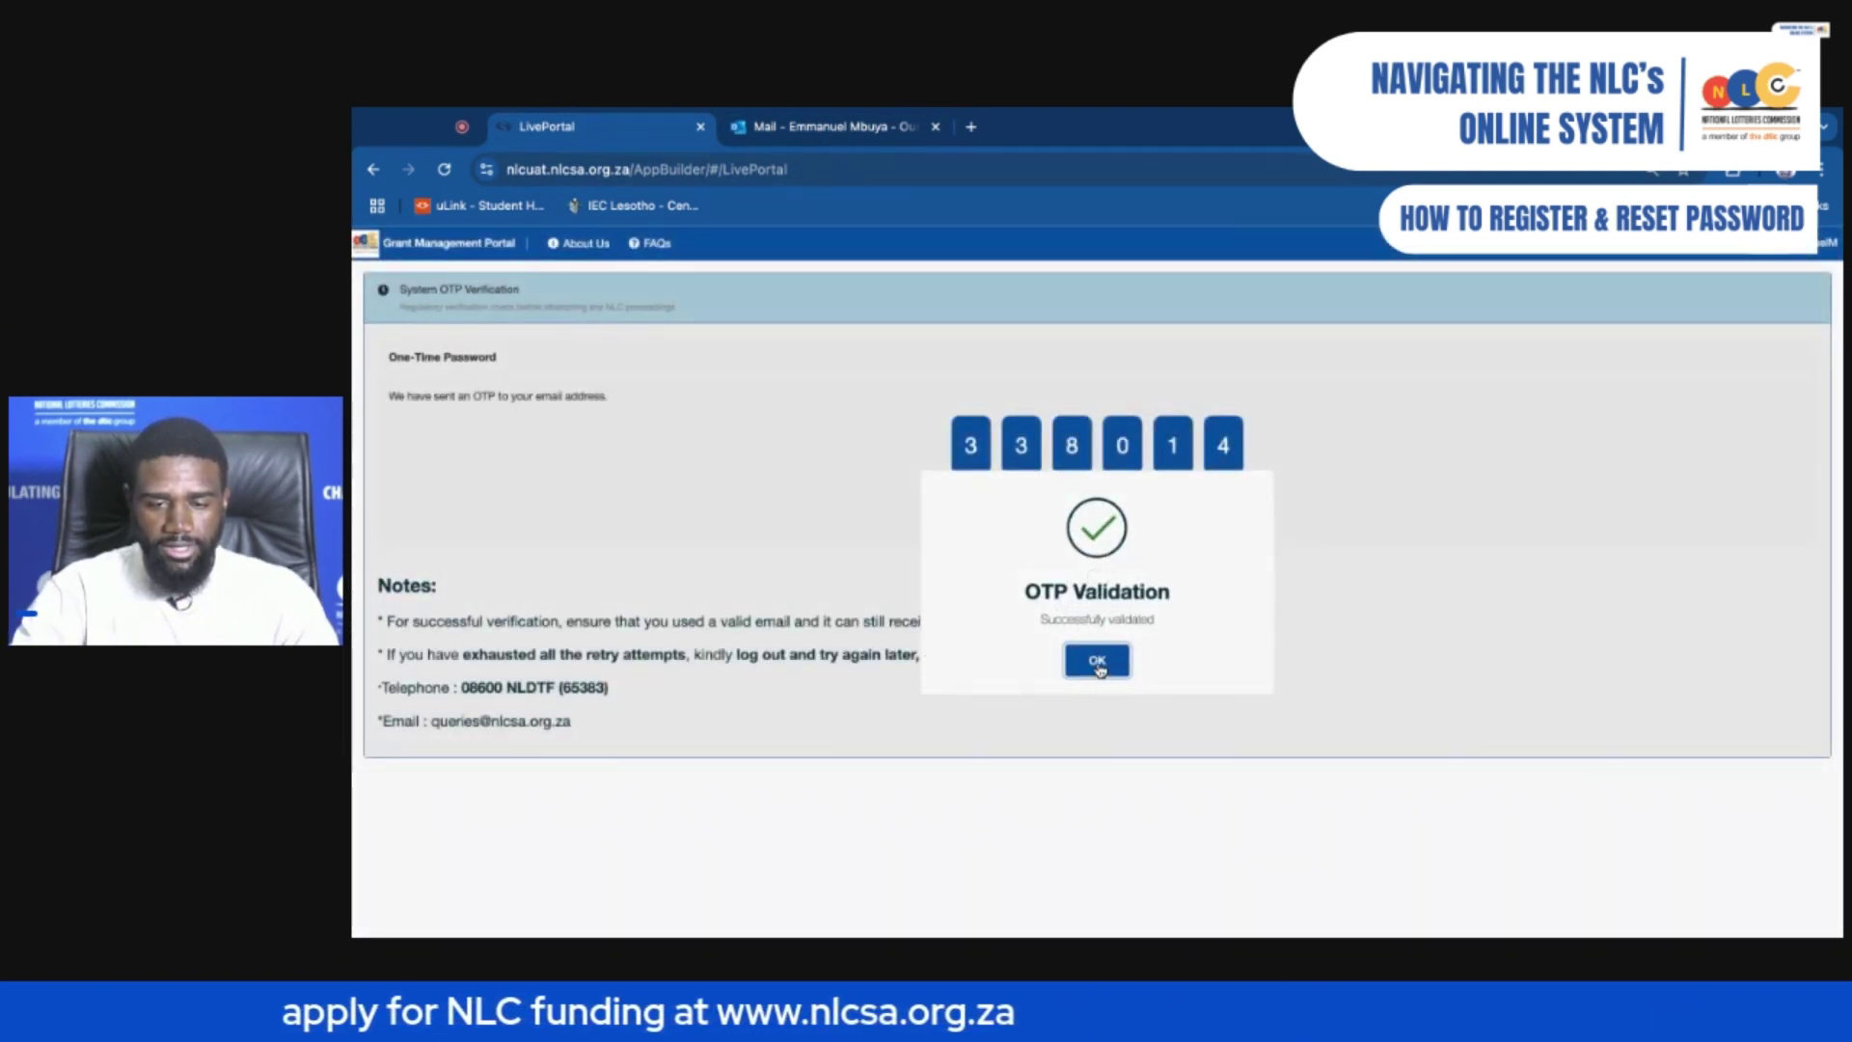
Enter the six-digit login OTP and acknowledge the successful validation.
{"action": "left_click", "coordinate": [1098, 661]}
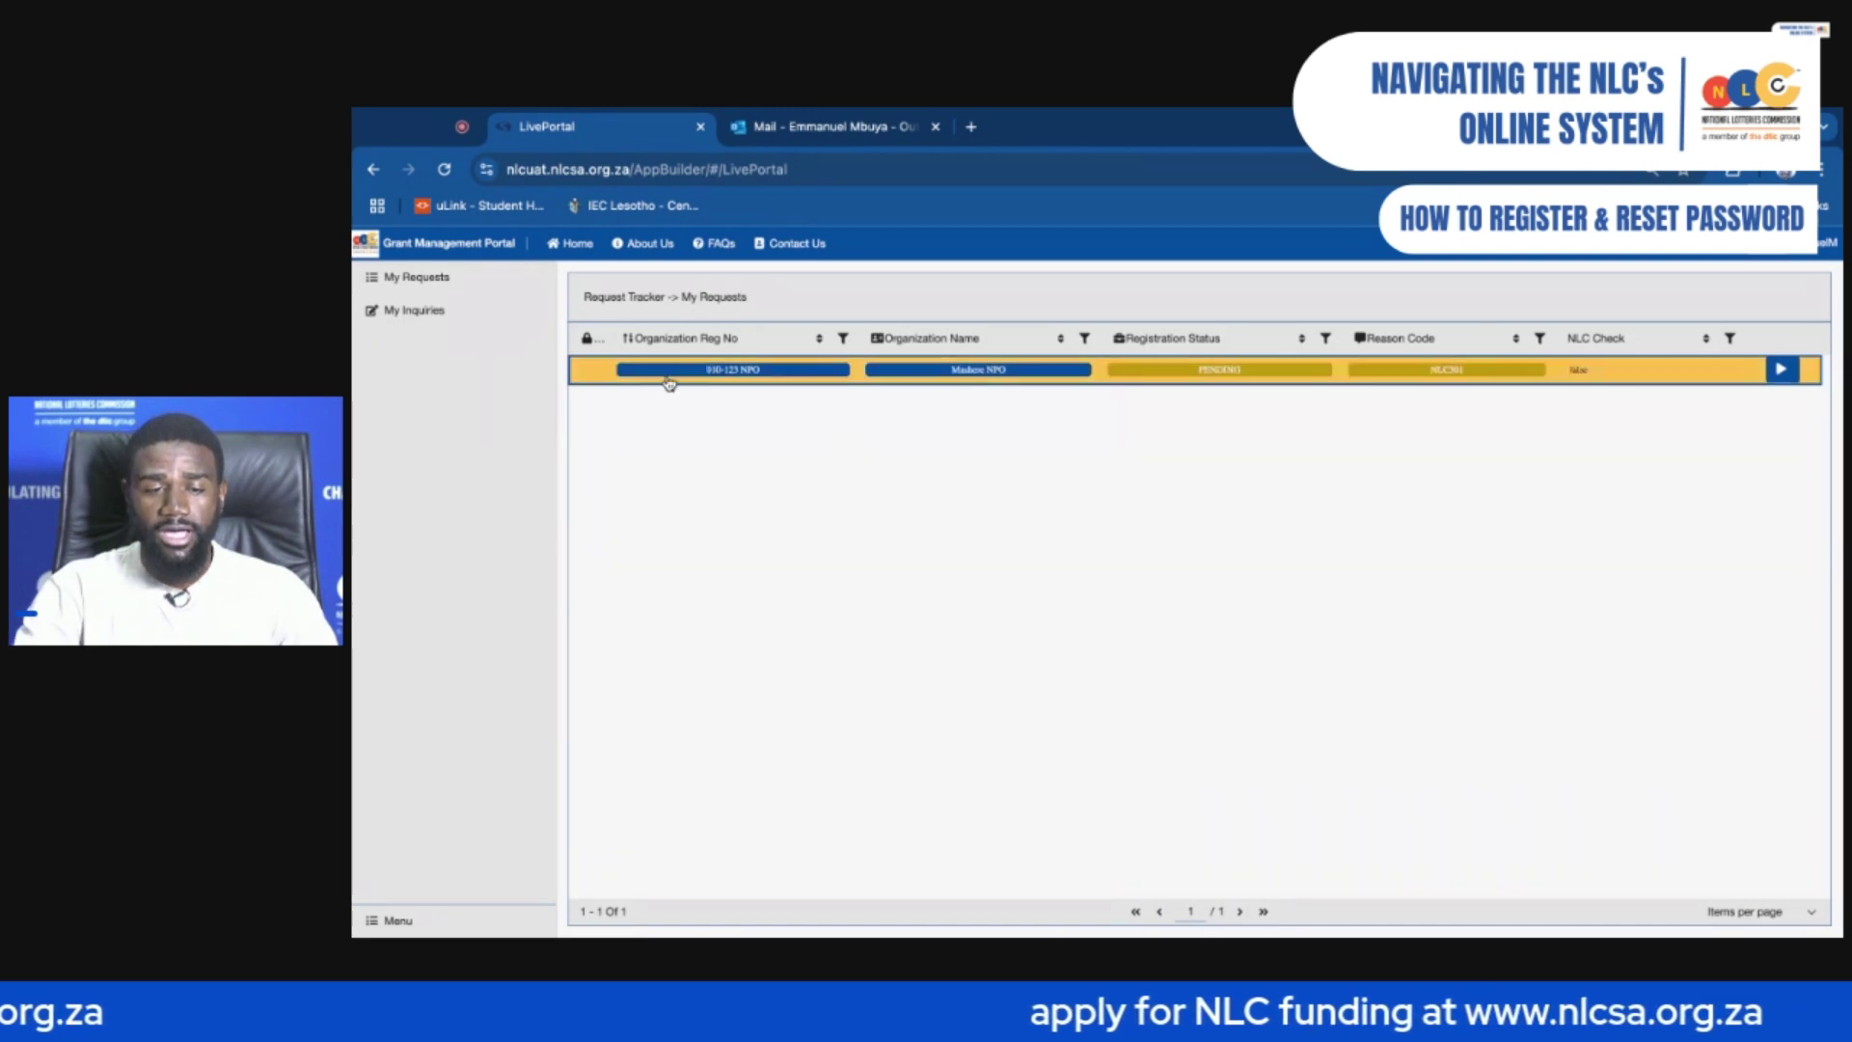
{"action": "left_click", "coordinate": [473, 280]}
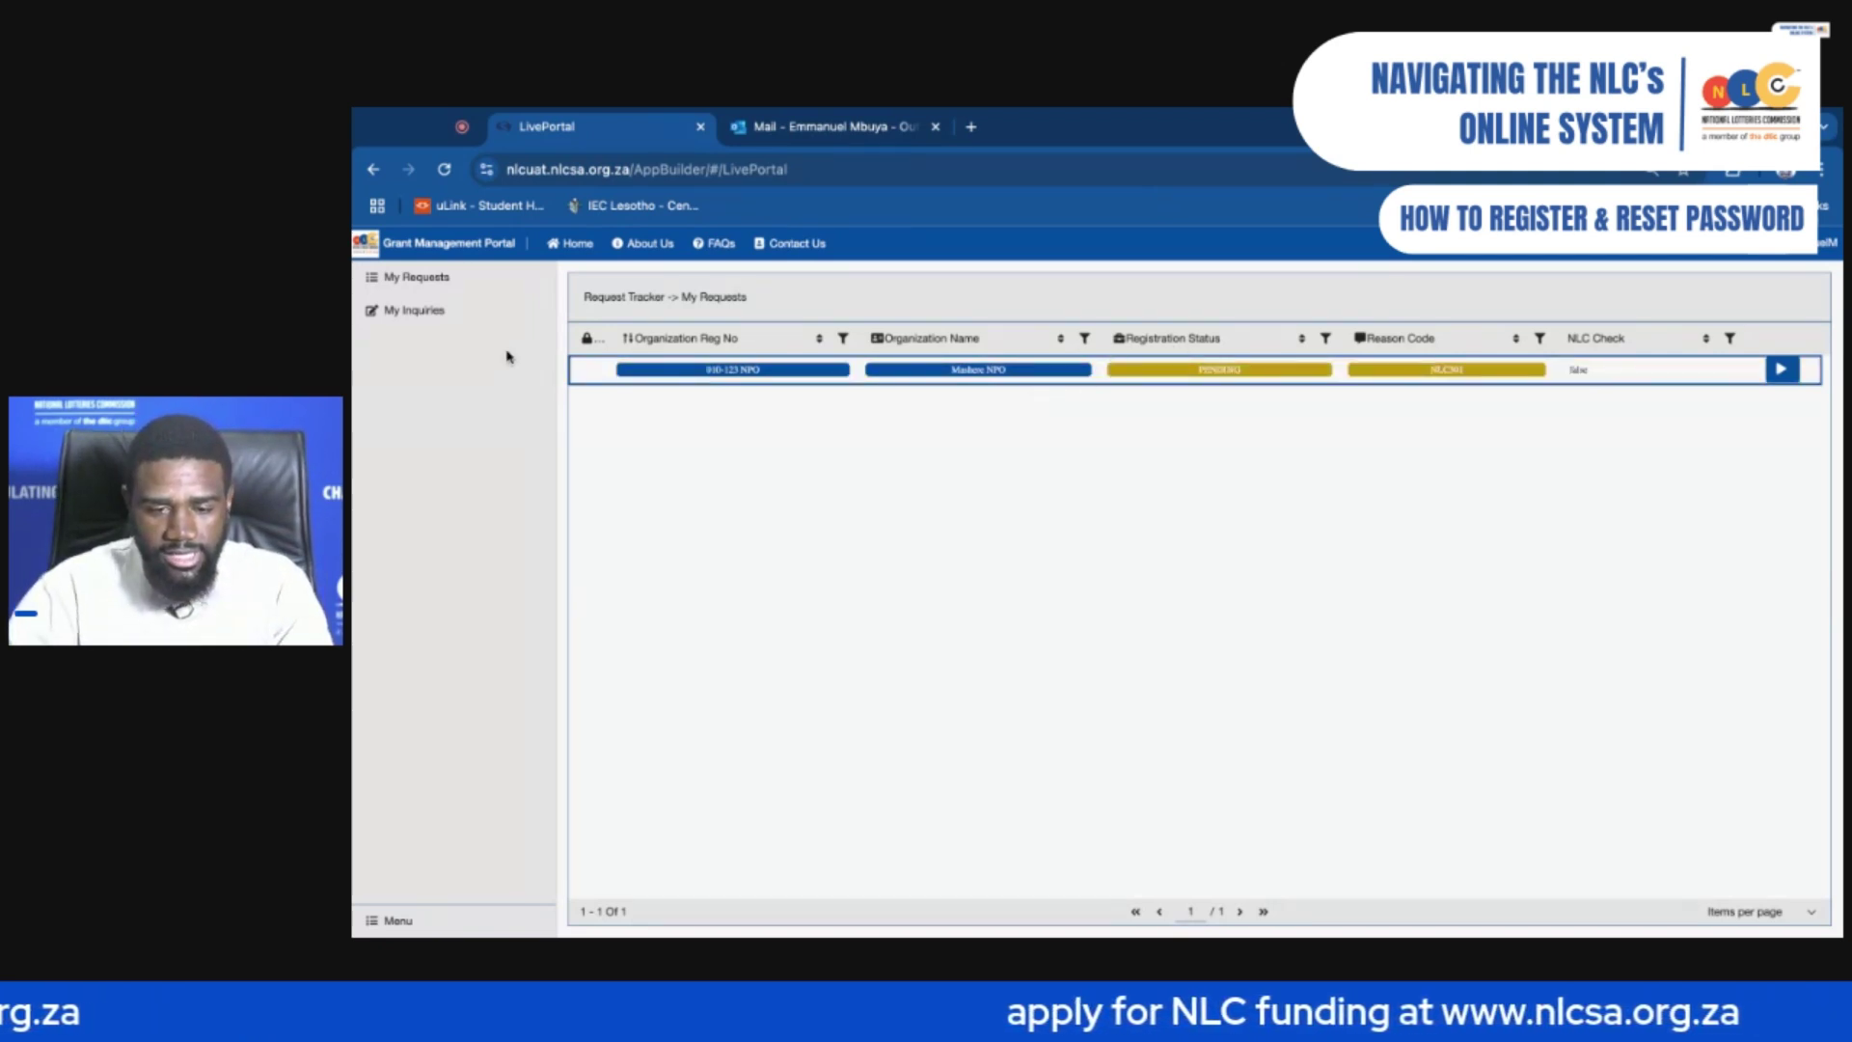
{"action": "left_click", "coordinate": [413, 278]}
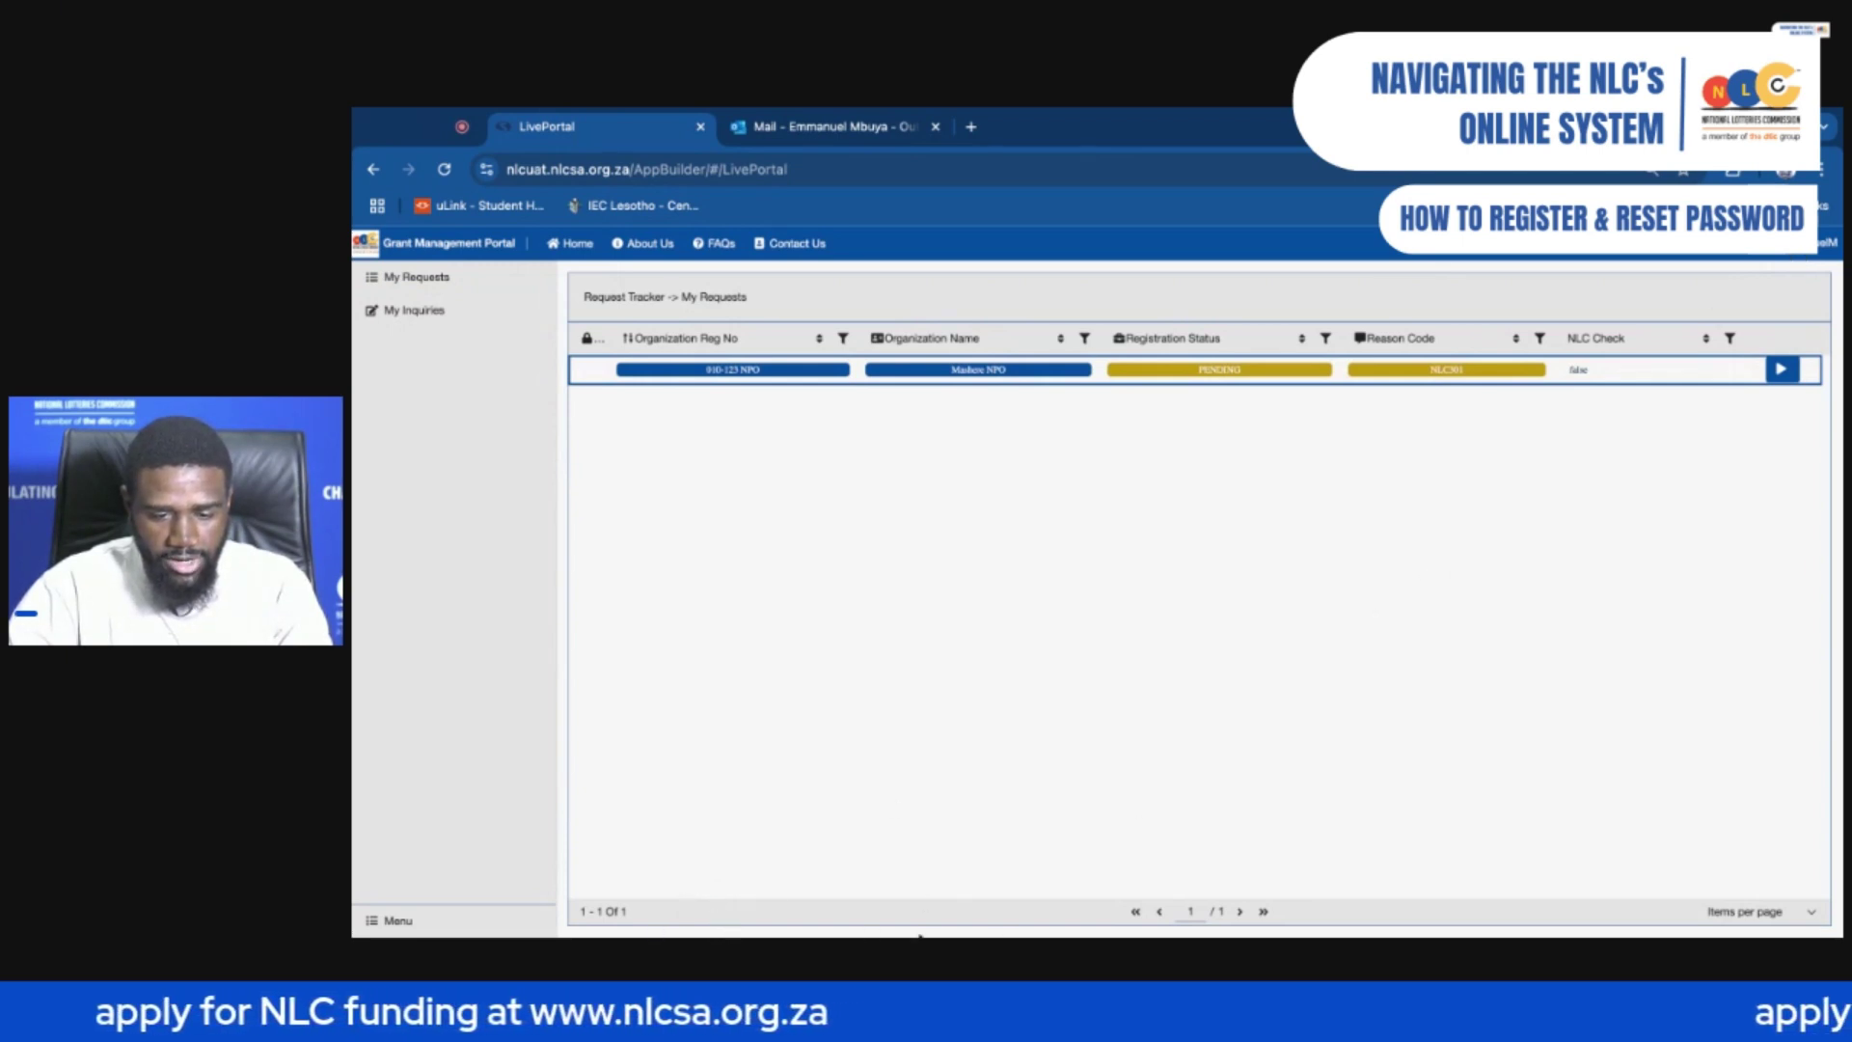
{"action": "left_click", "coordinate": [919, 936]}
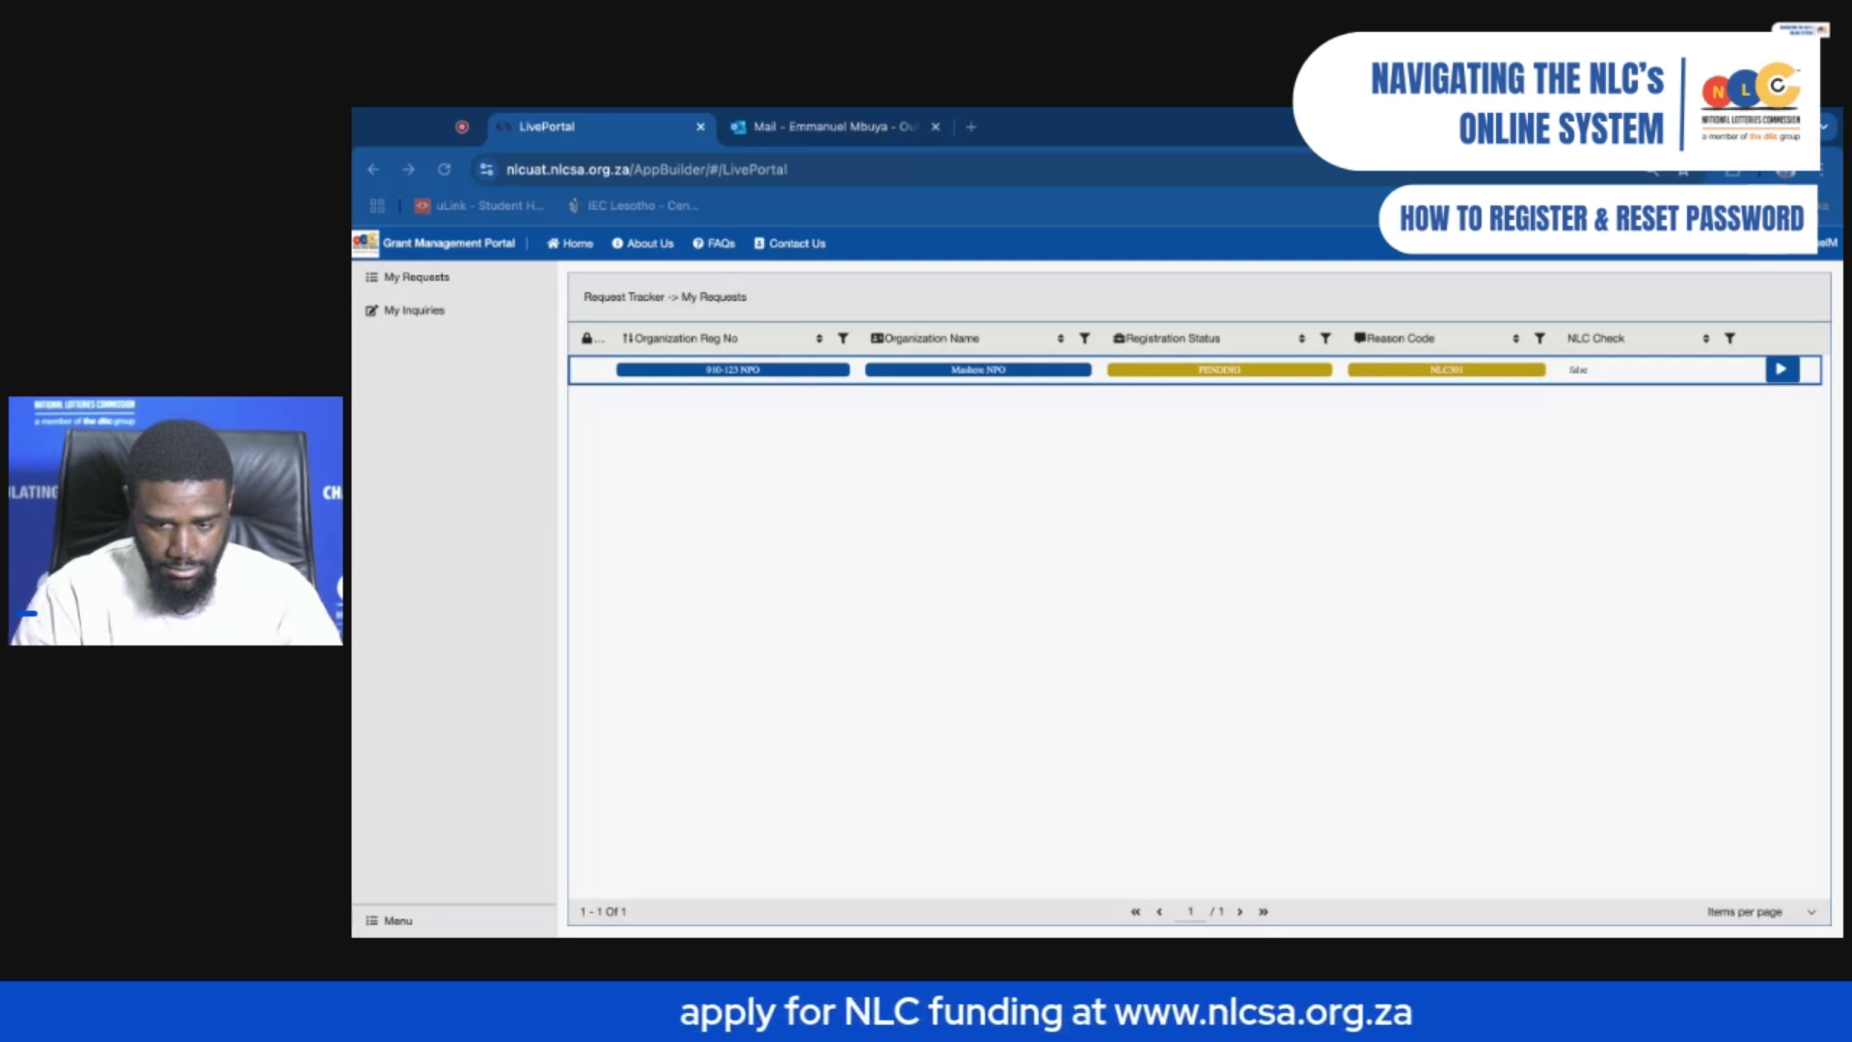
{"action": "left_click", "coordinate": [417, 285]}
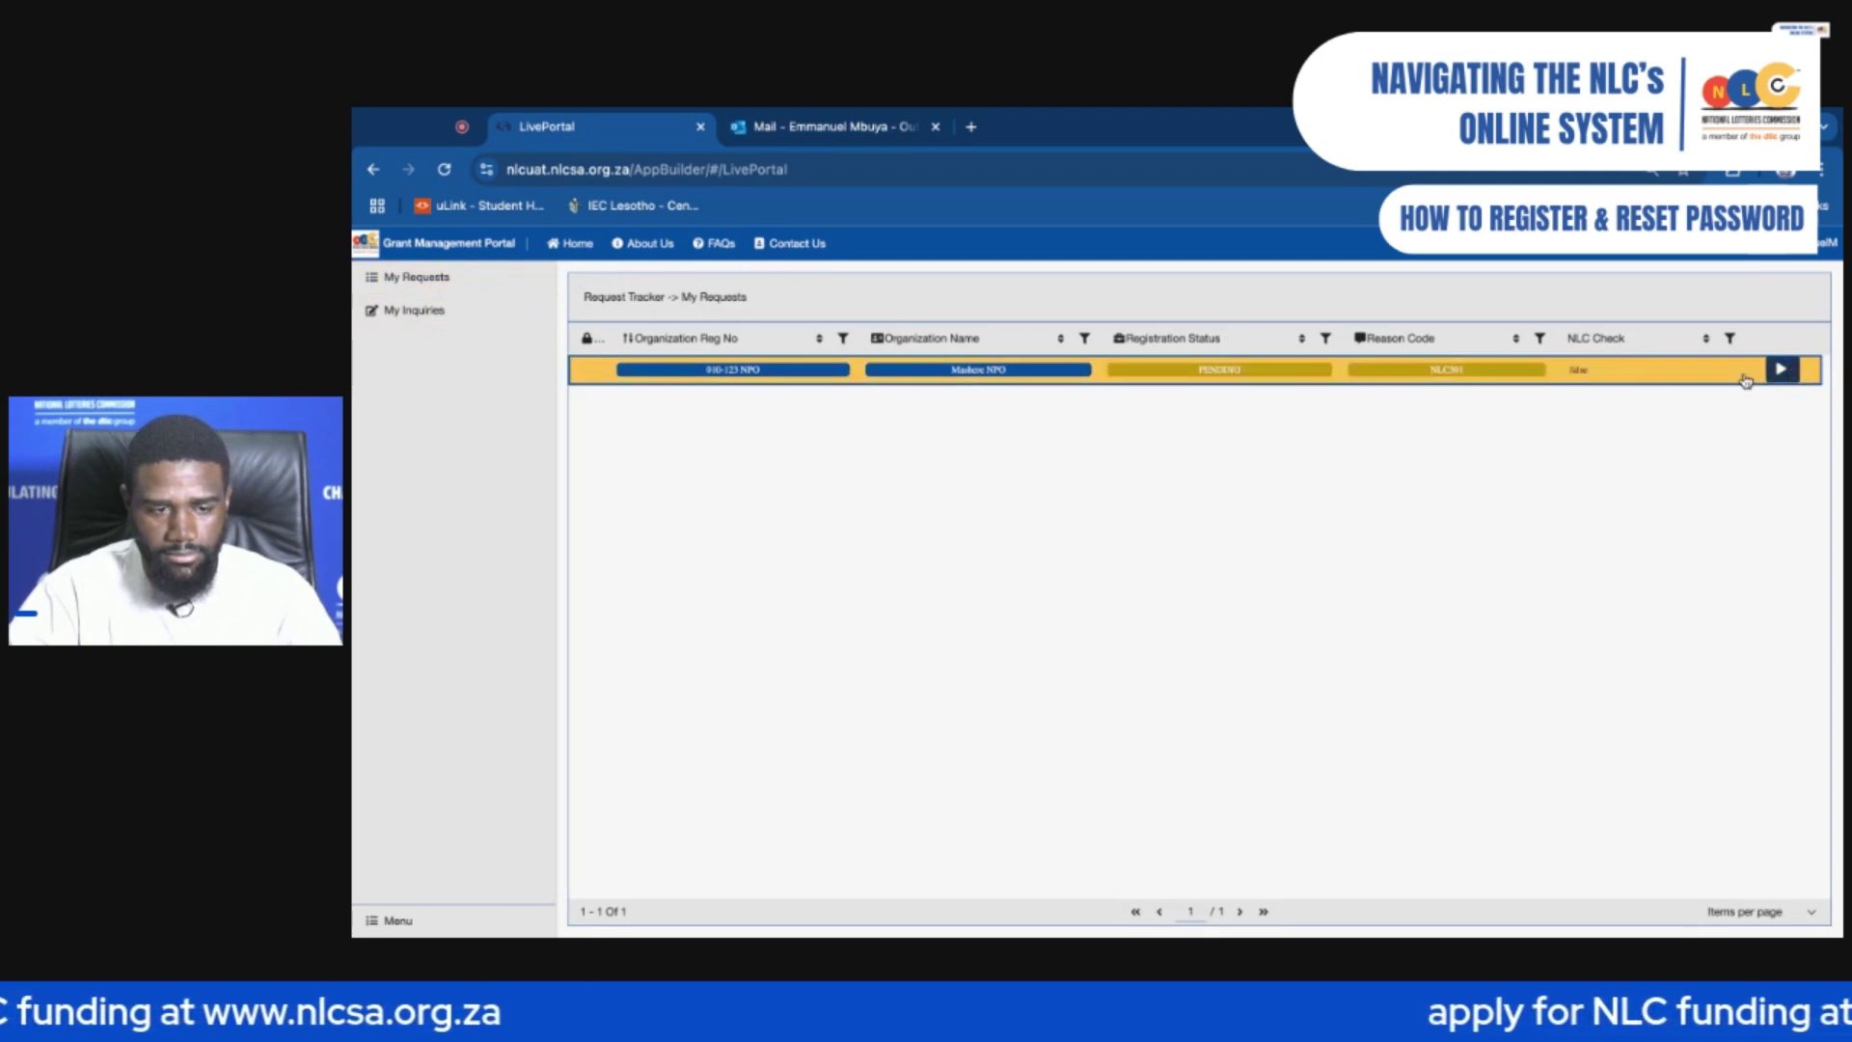
{"action": "left_click", "coordinate": [1782, 369]}
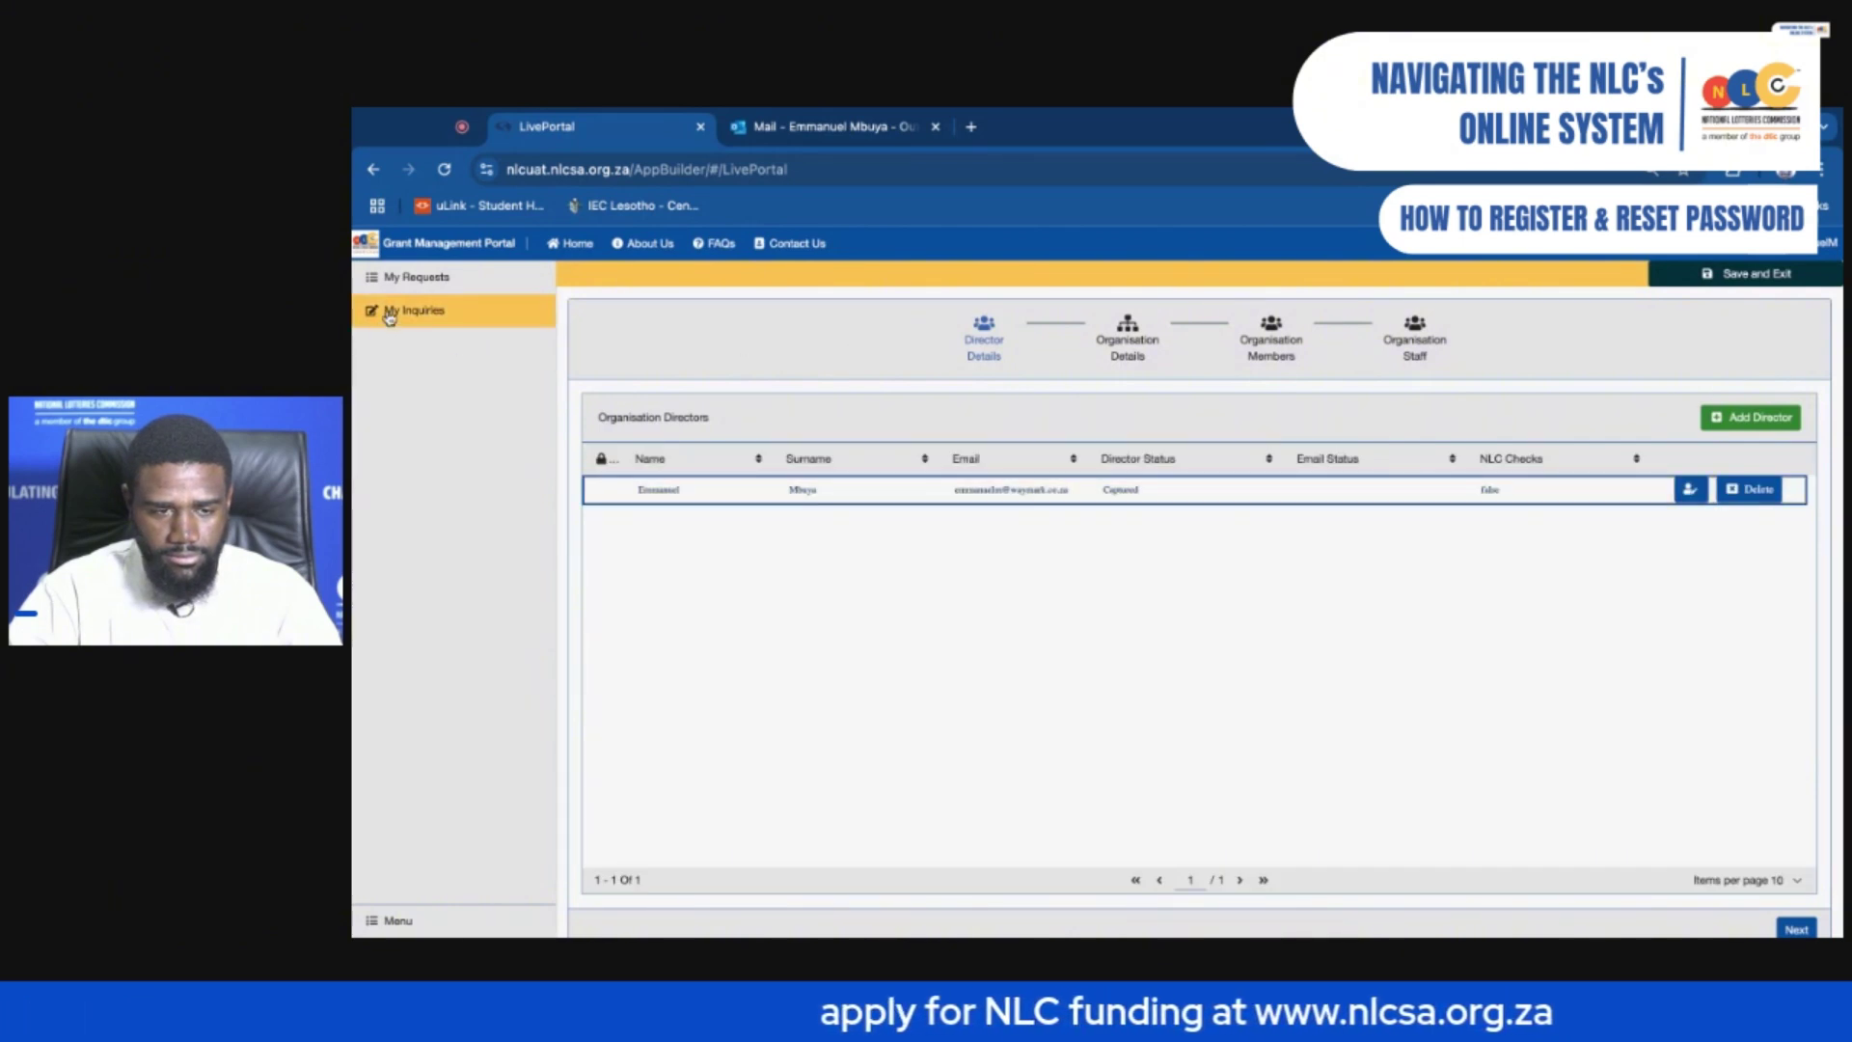
{"action": "left_click", "coordinate": [415, 280]}
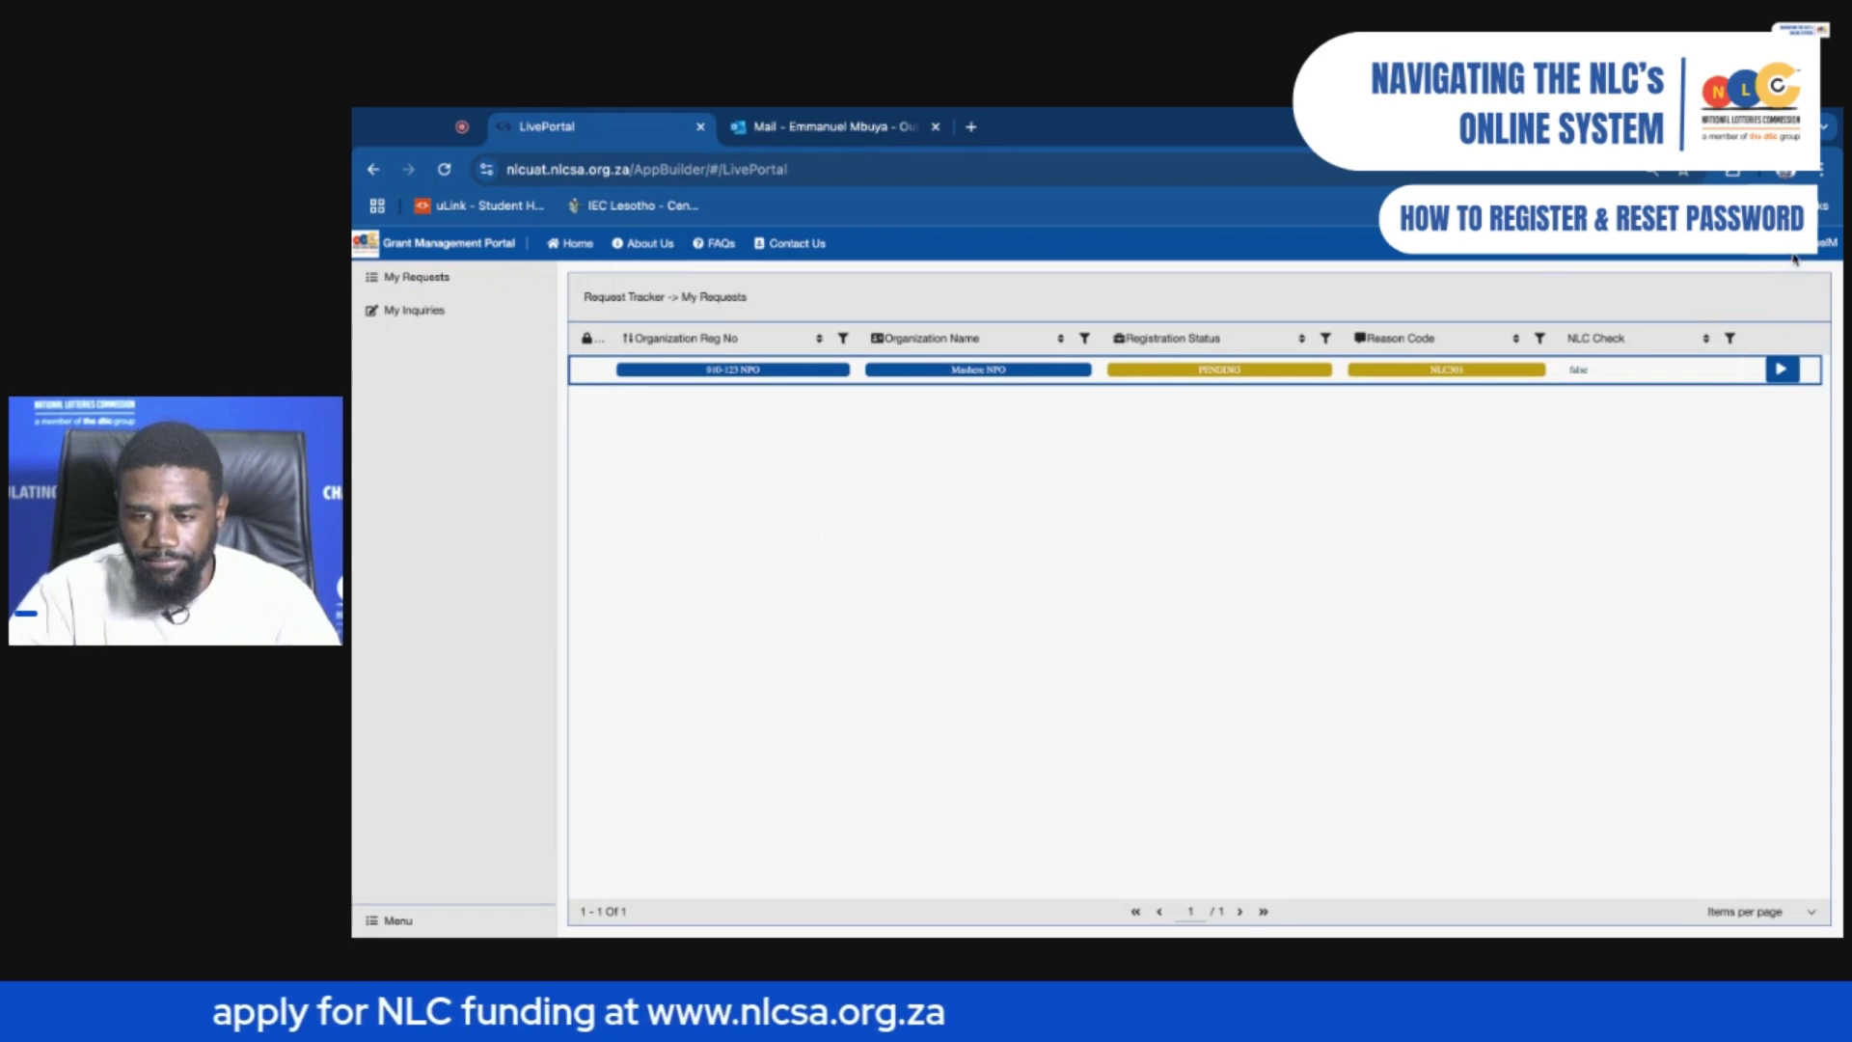
{"action": "left_click", "coordinate": [439, 280]}
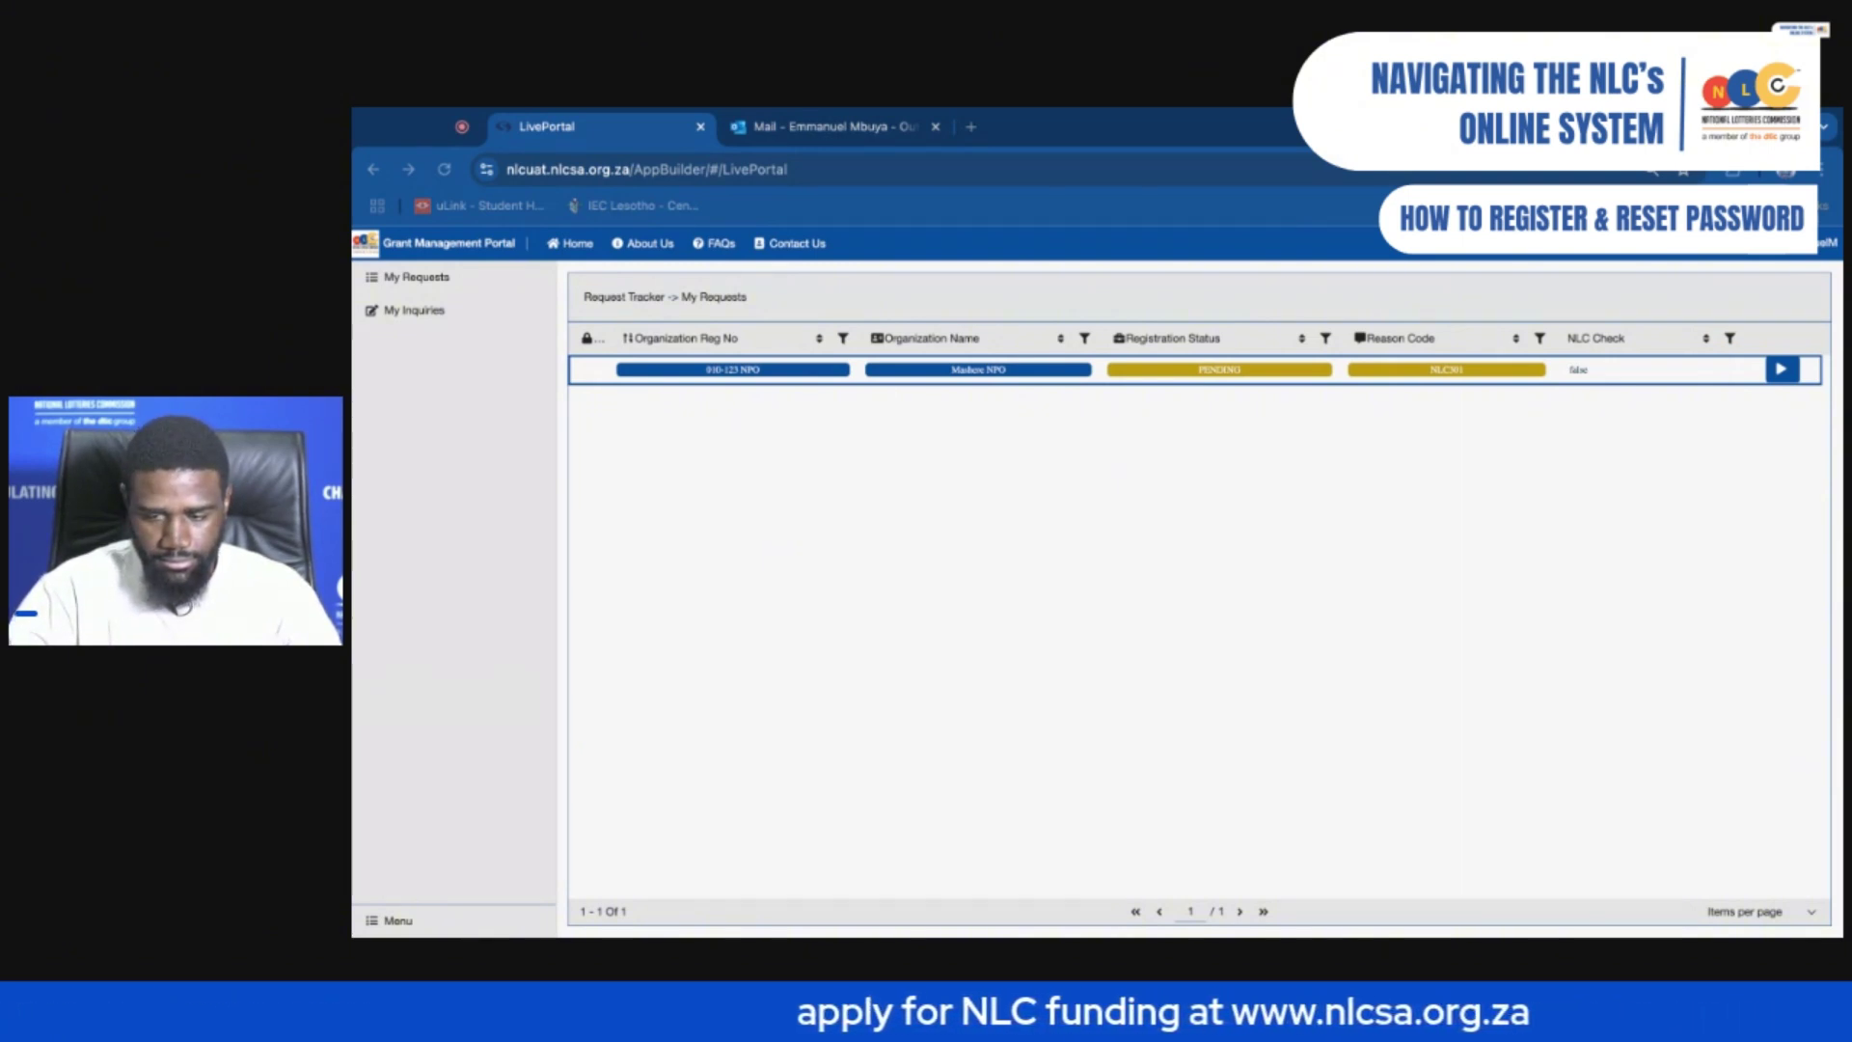
{"action": "left_click", "coordinate": [1116, 868]}
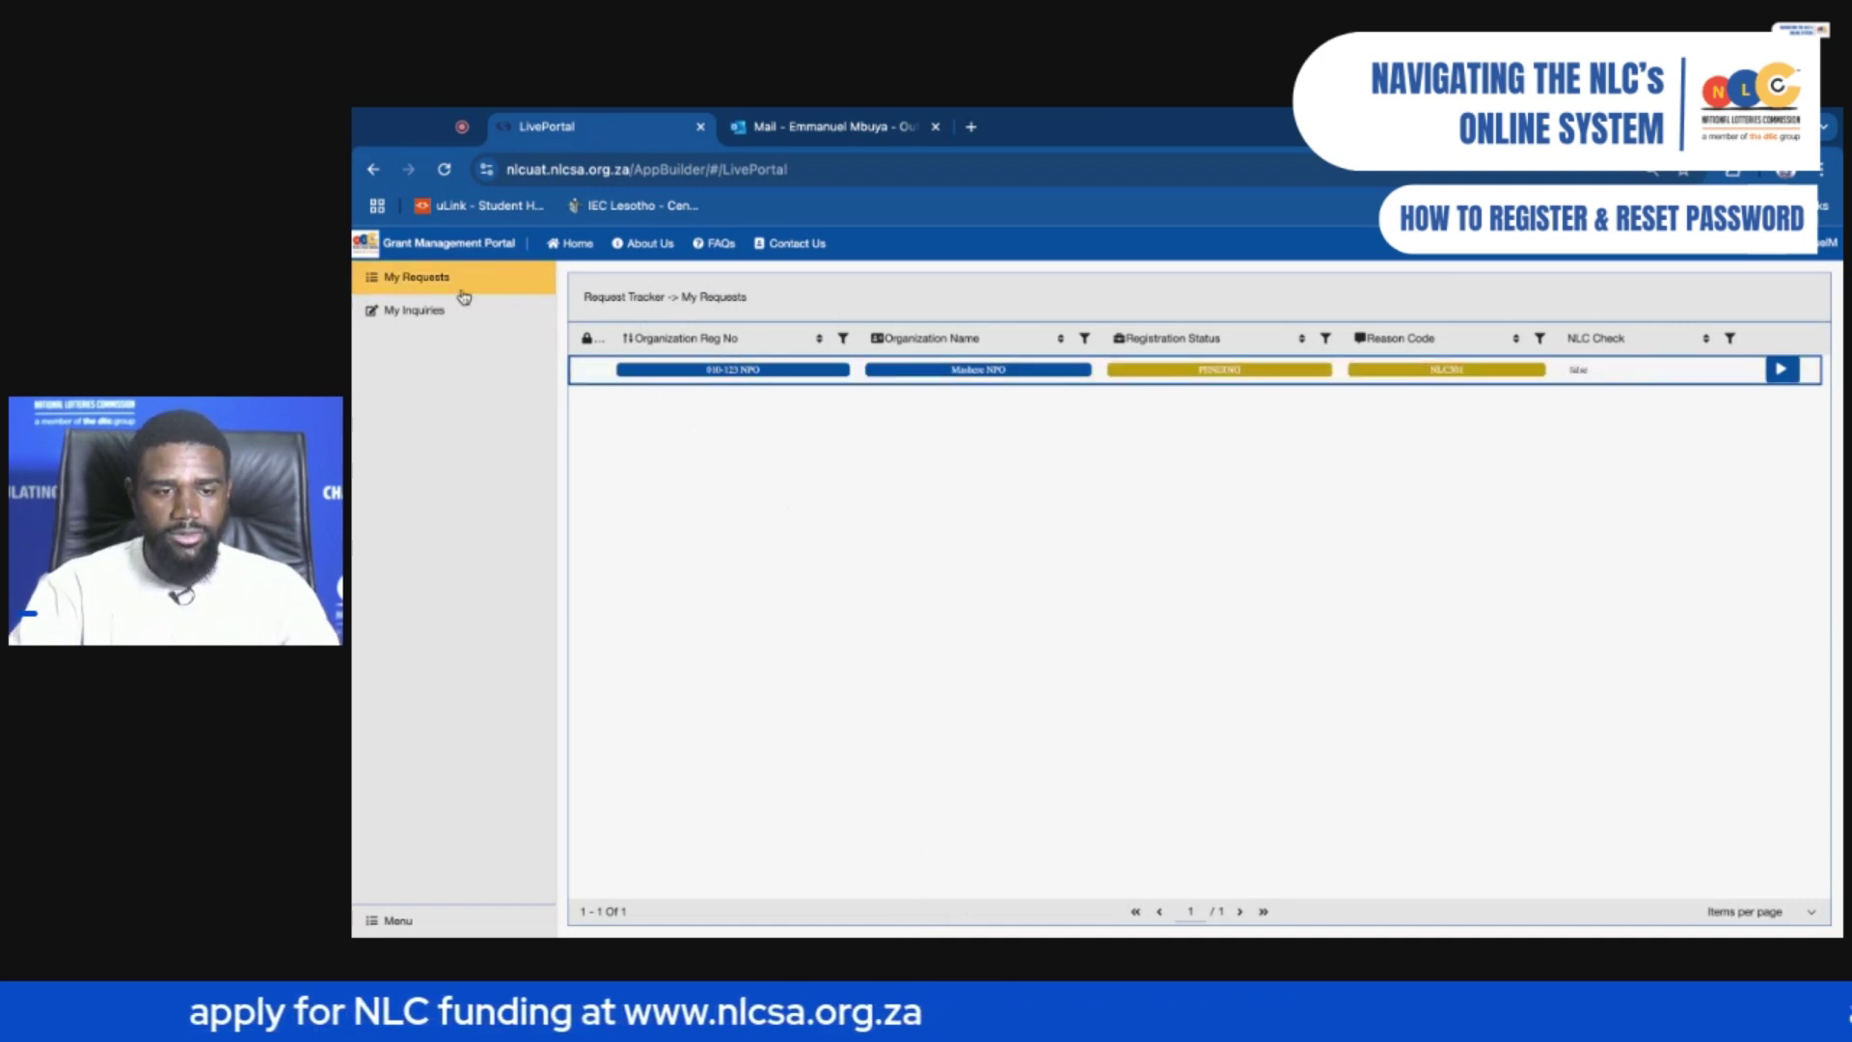
Refresh My Requests, then sign out of the portal and acknowledge the message.
{"action": "left_click", "coordinate": [430, 280]}
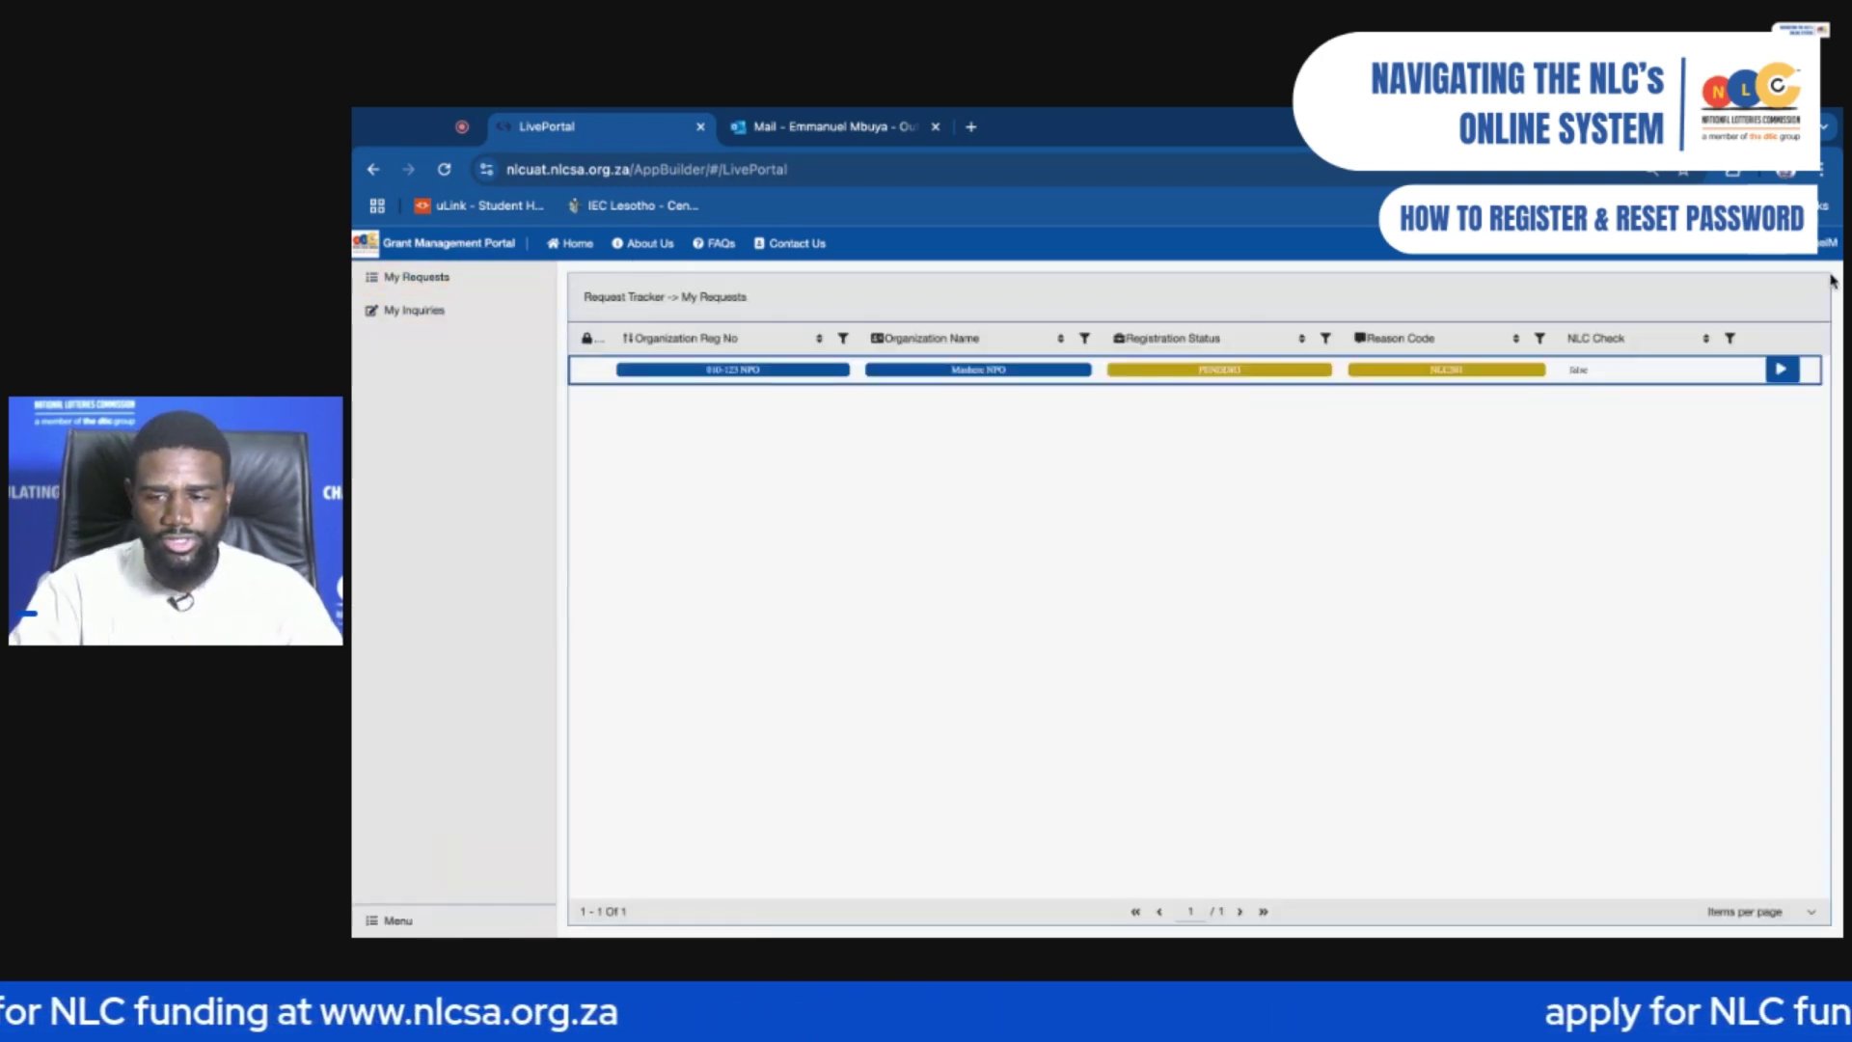
{"action": "left_click", "coordinate": [1826, 242]}
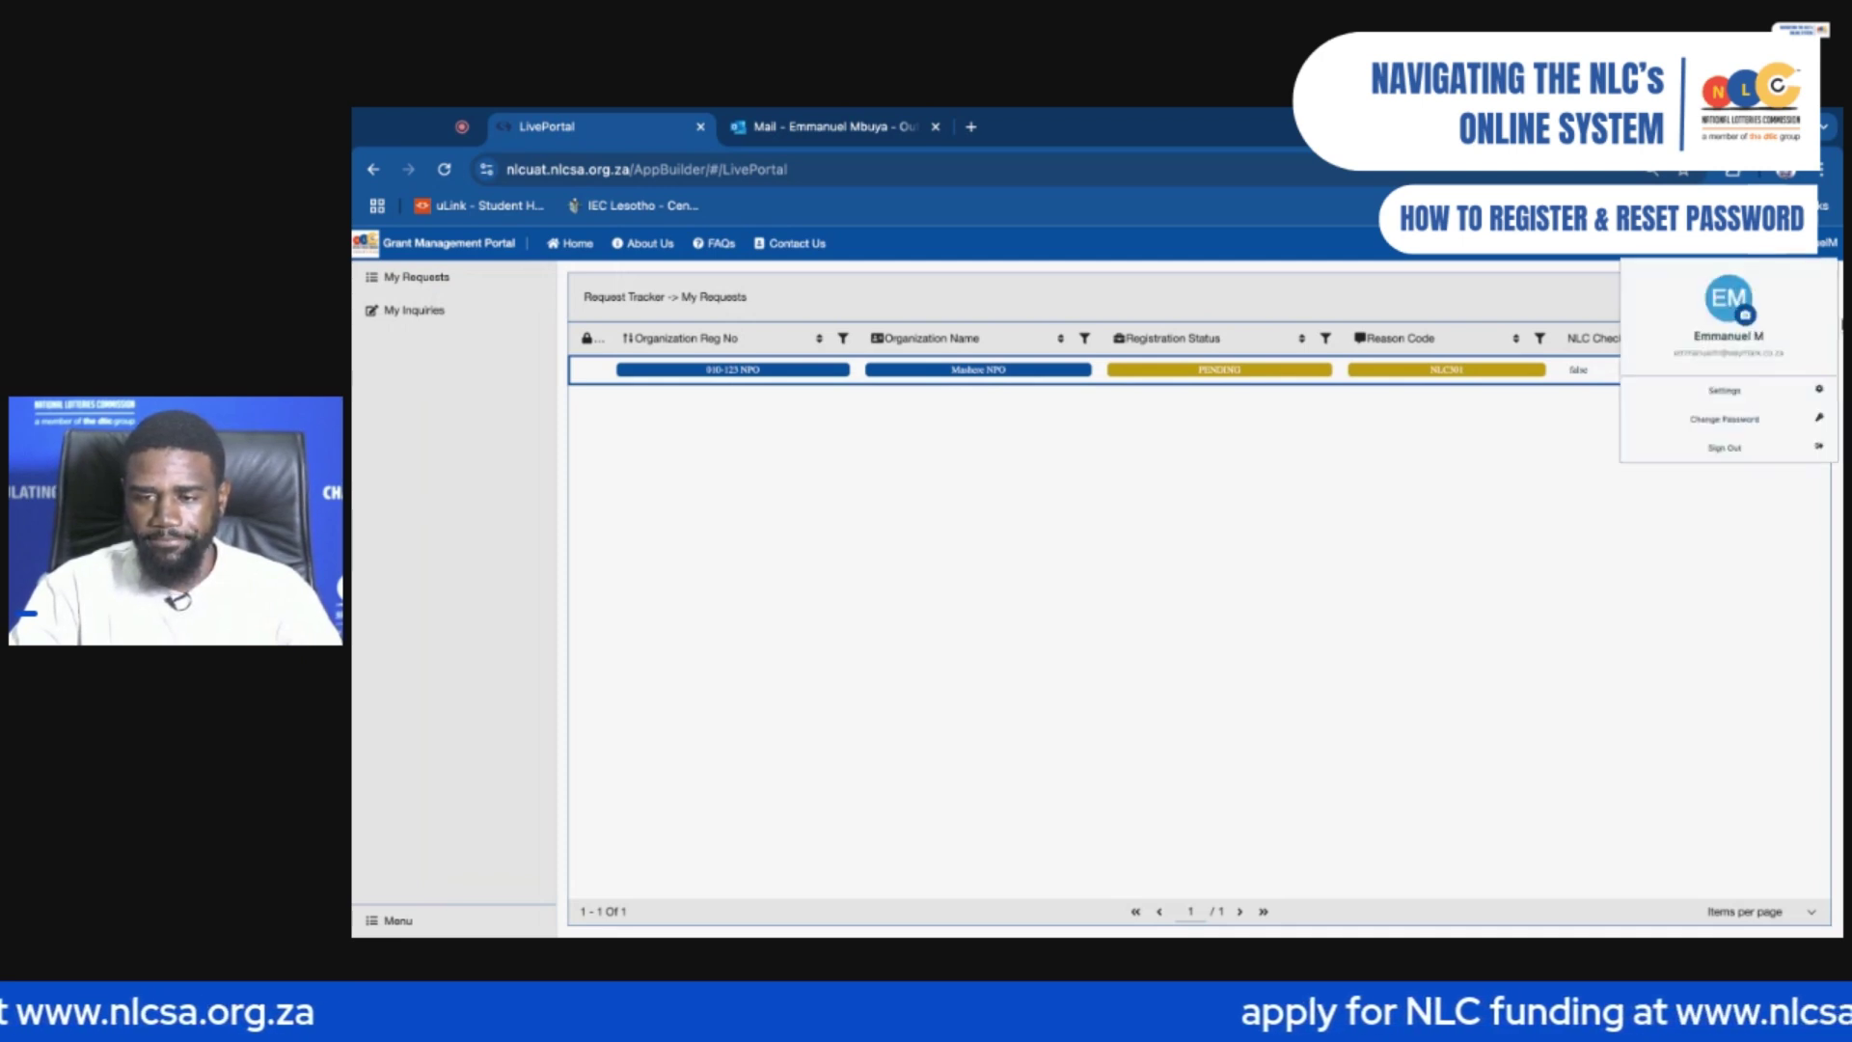
{"action": "left_click", "coordinate": [1746, 450]}
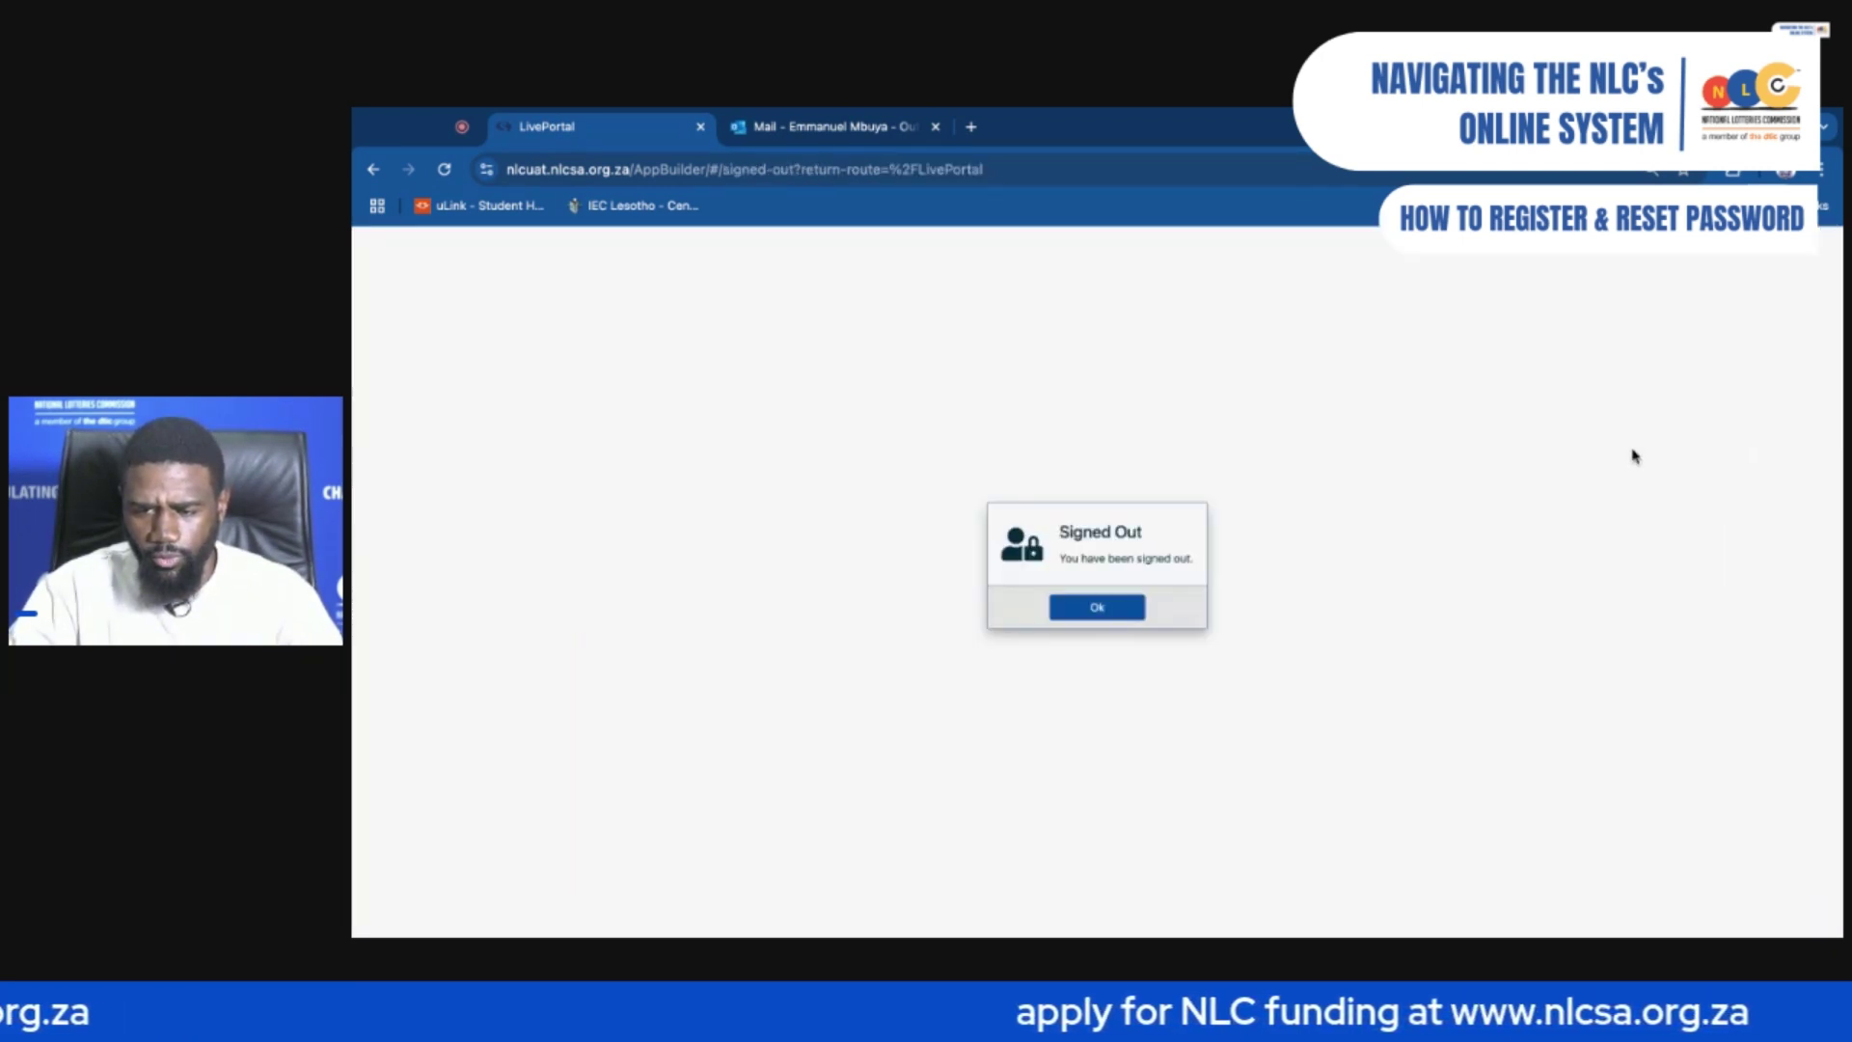
{"action": "left_click", "coordinate": [1096, 609]}
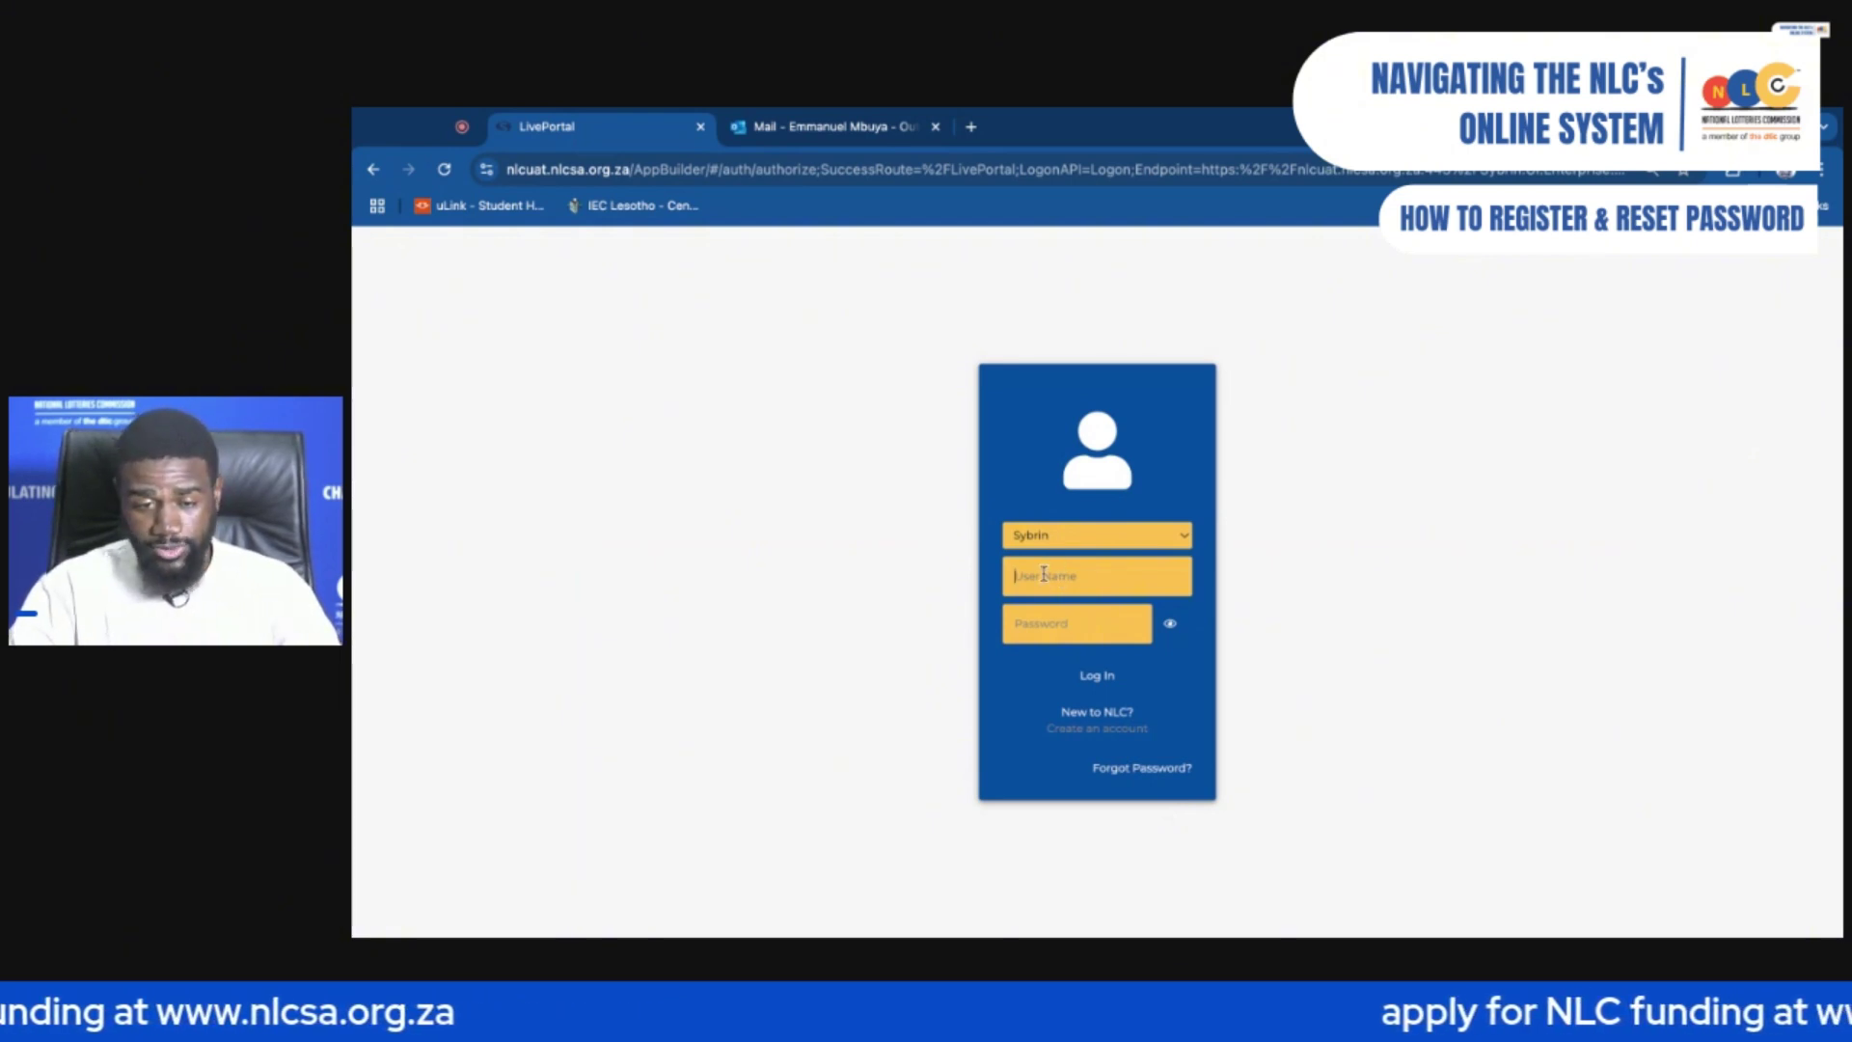
Start forgot-password recovery and request a reset OTP for the user ID.
{"action": "left_click", "coordinate": [1143, 769]}
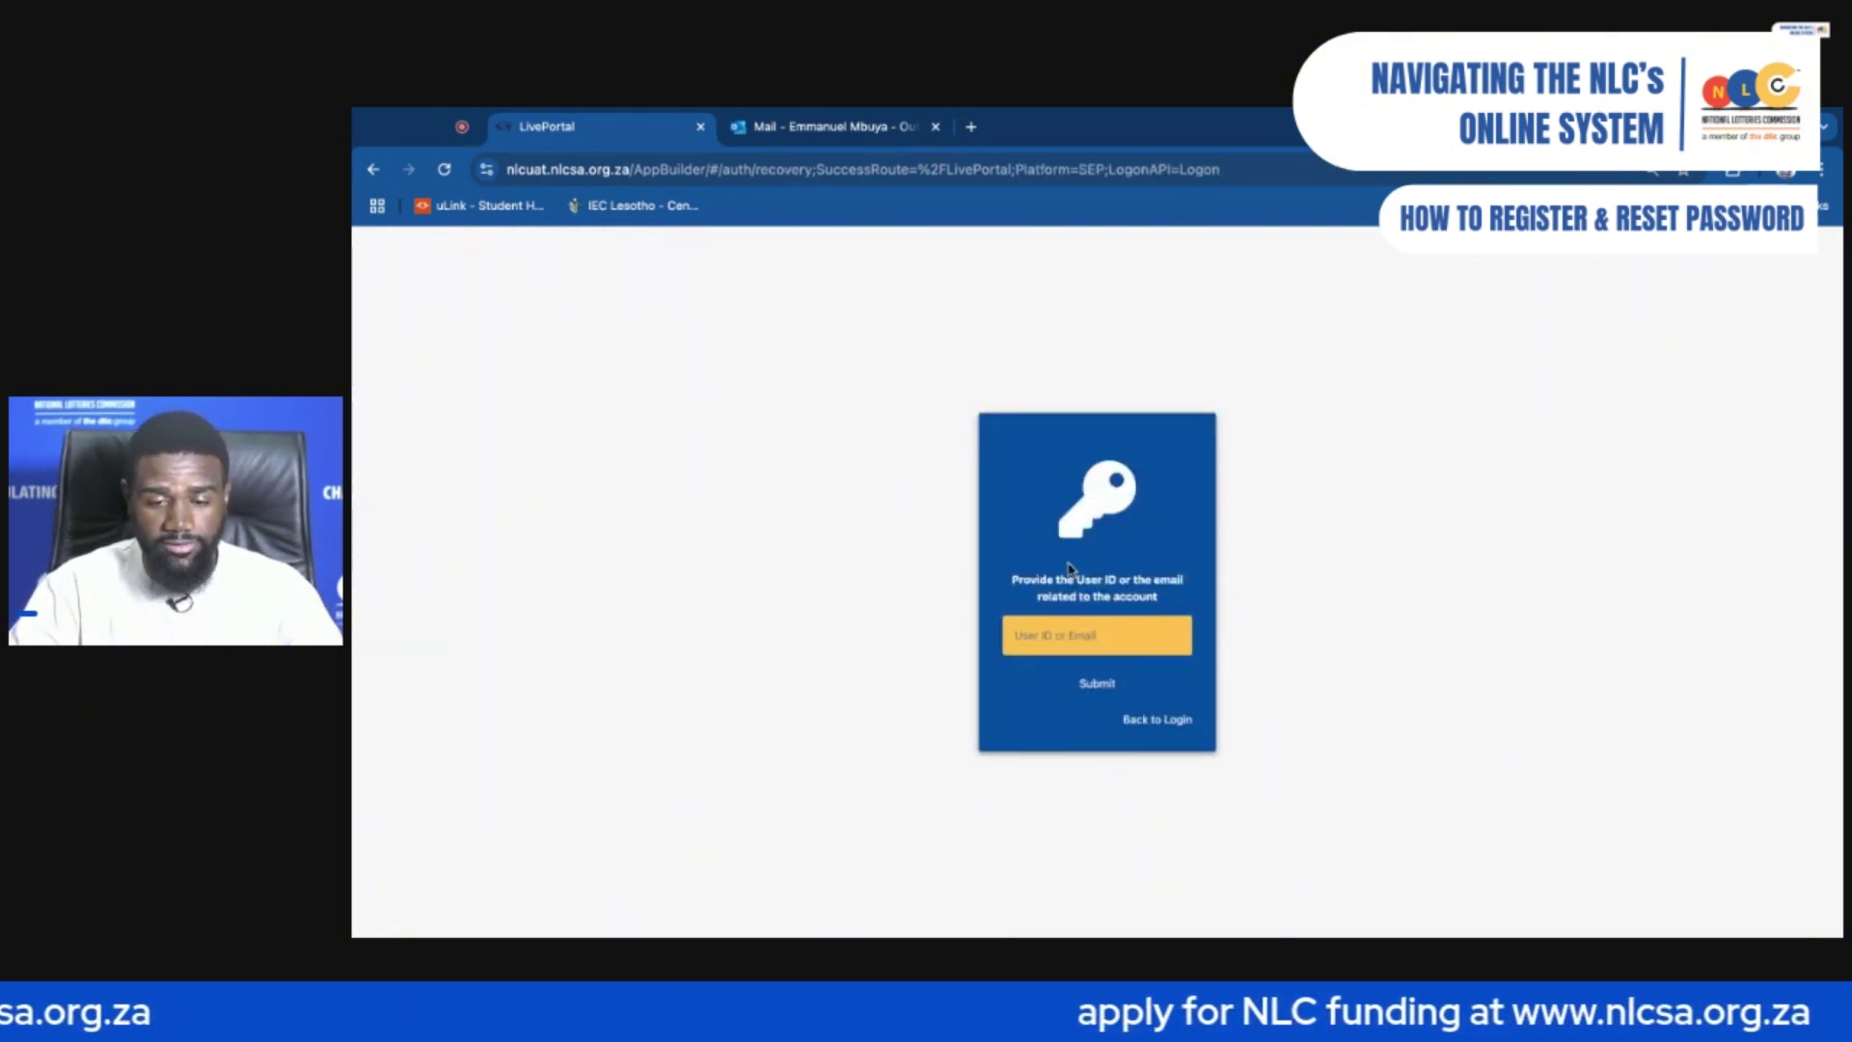
{"action": "left_click", "coordinate": [1056, 632]}
{"action": "type", "text": "Emmanuel"}
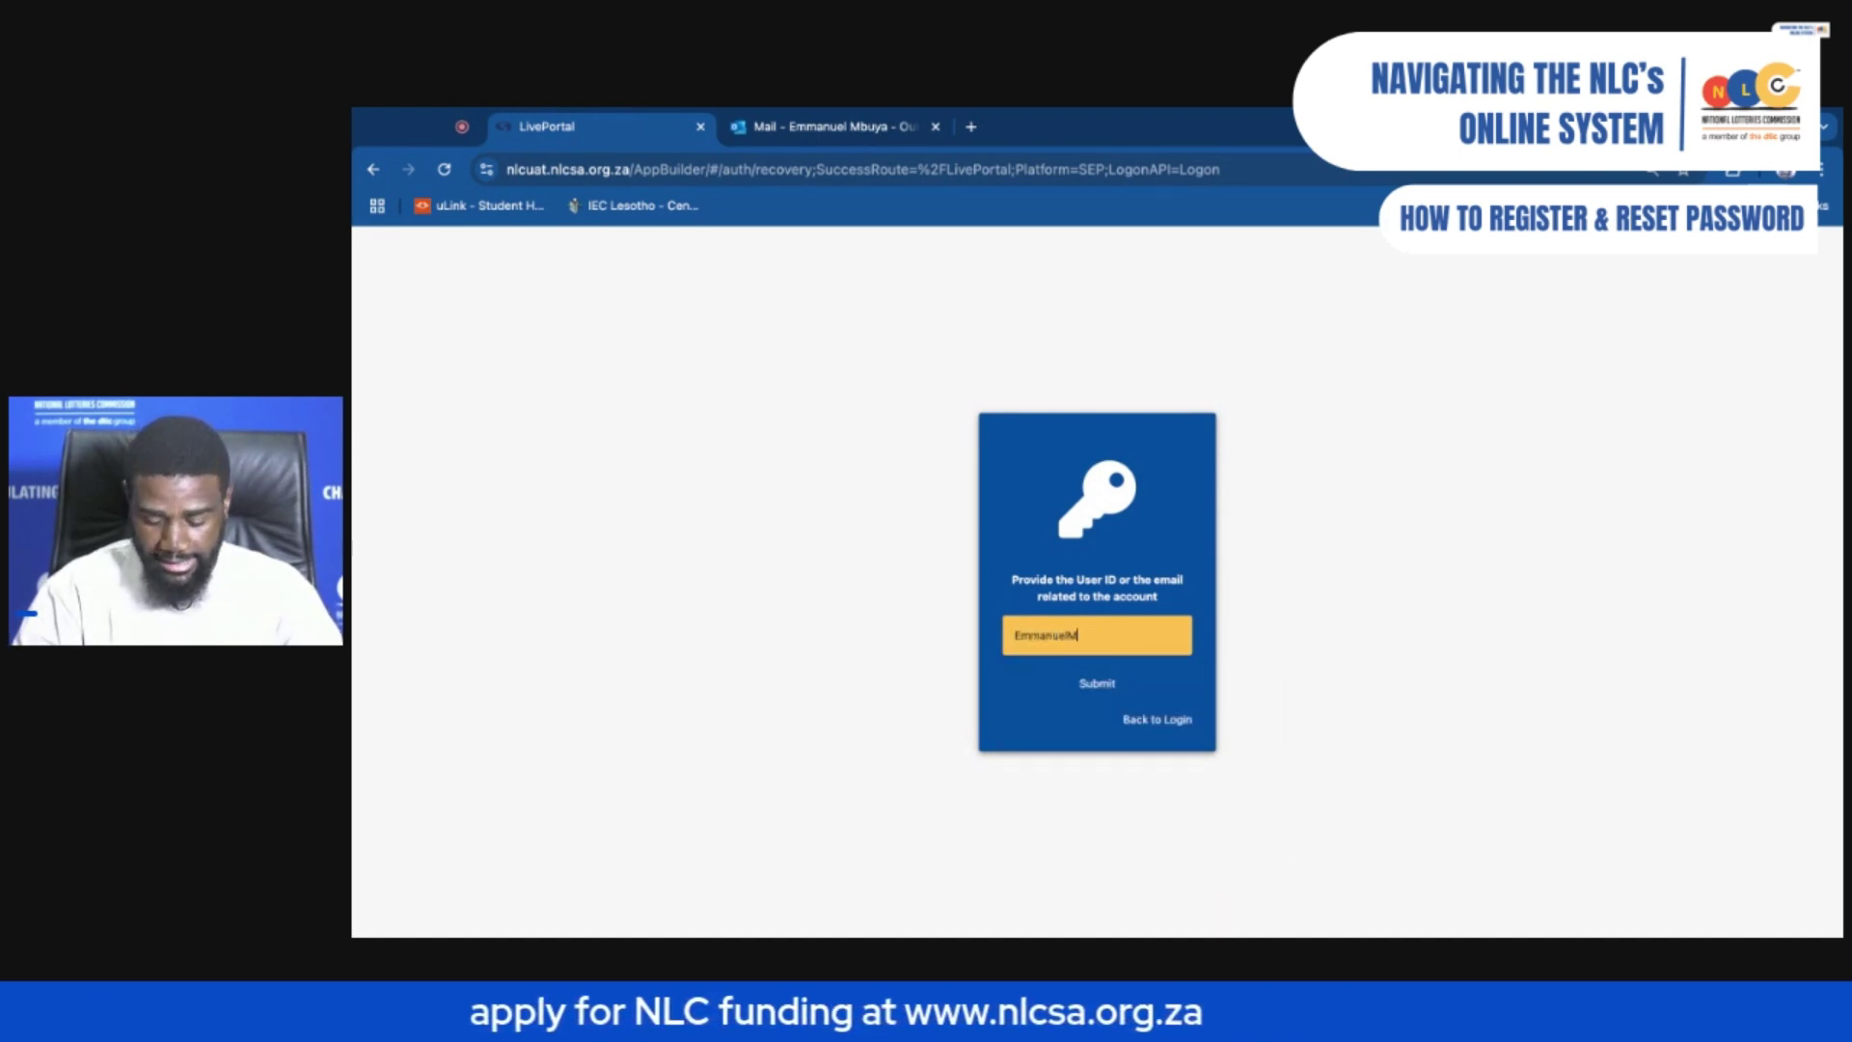
{"action": "type", "text": "M"}
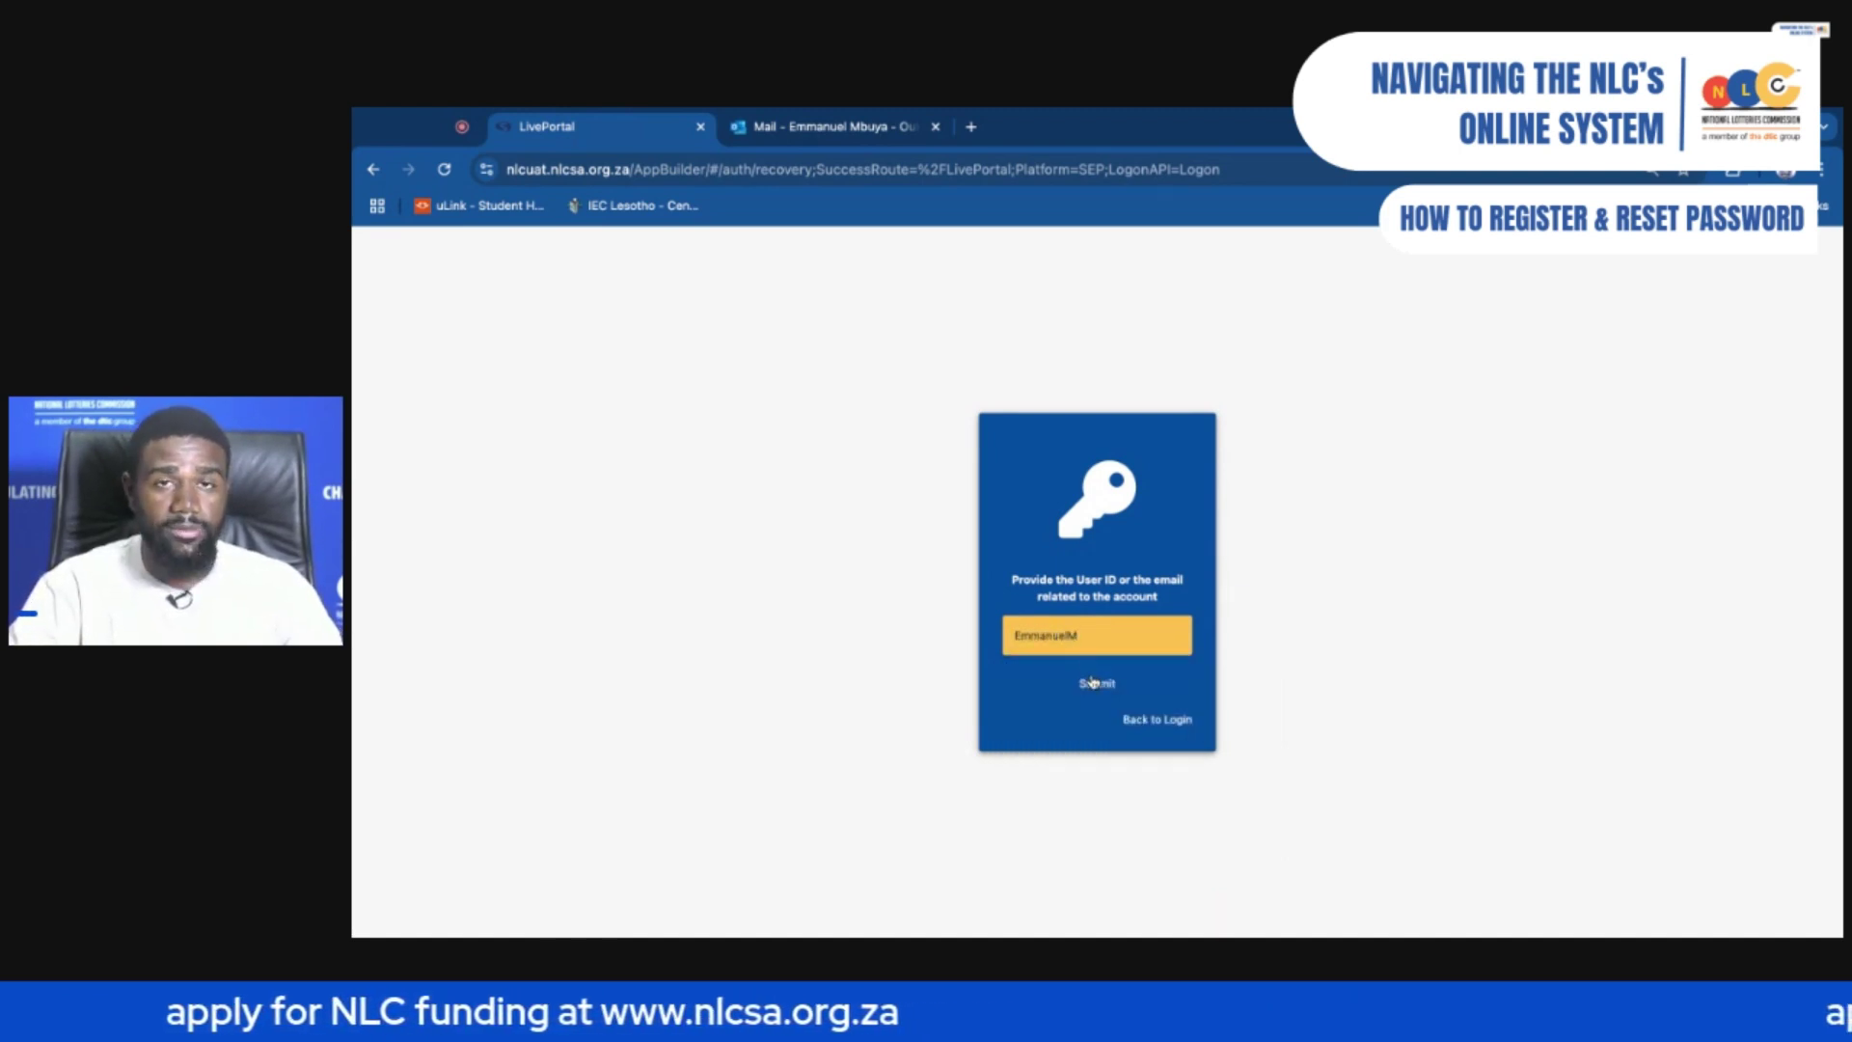
{"action": "left_click", "coordinate": [1106, 686]}
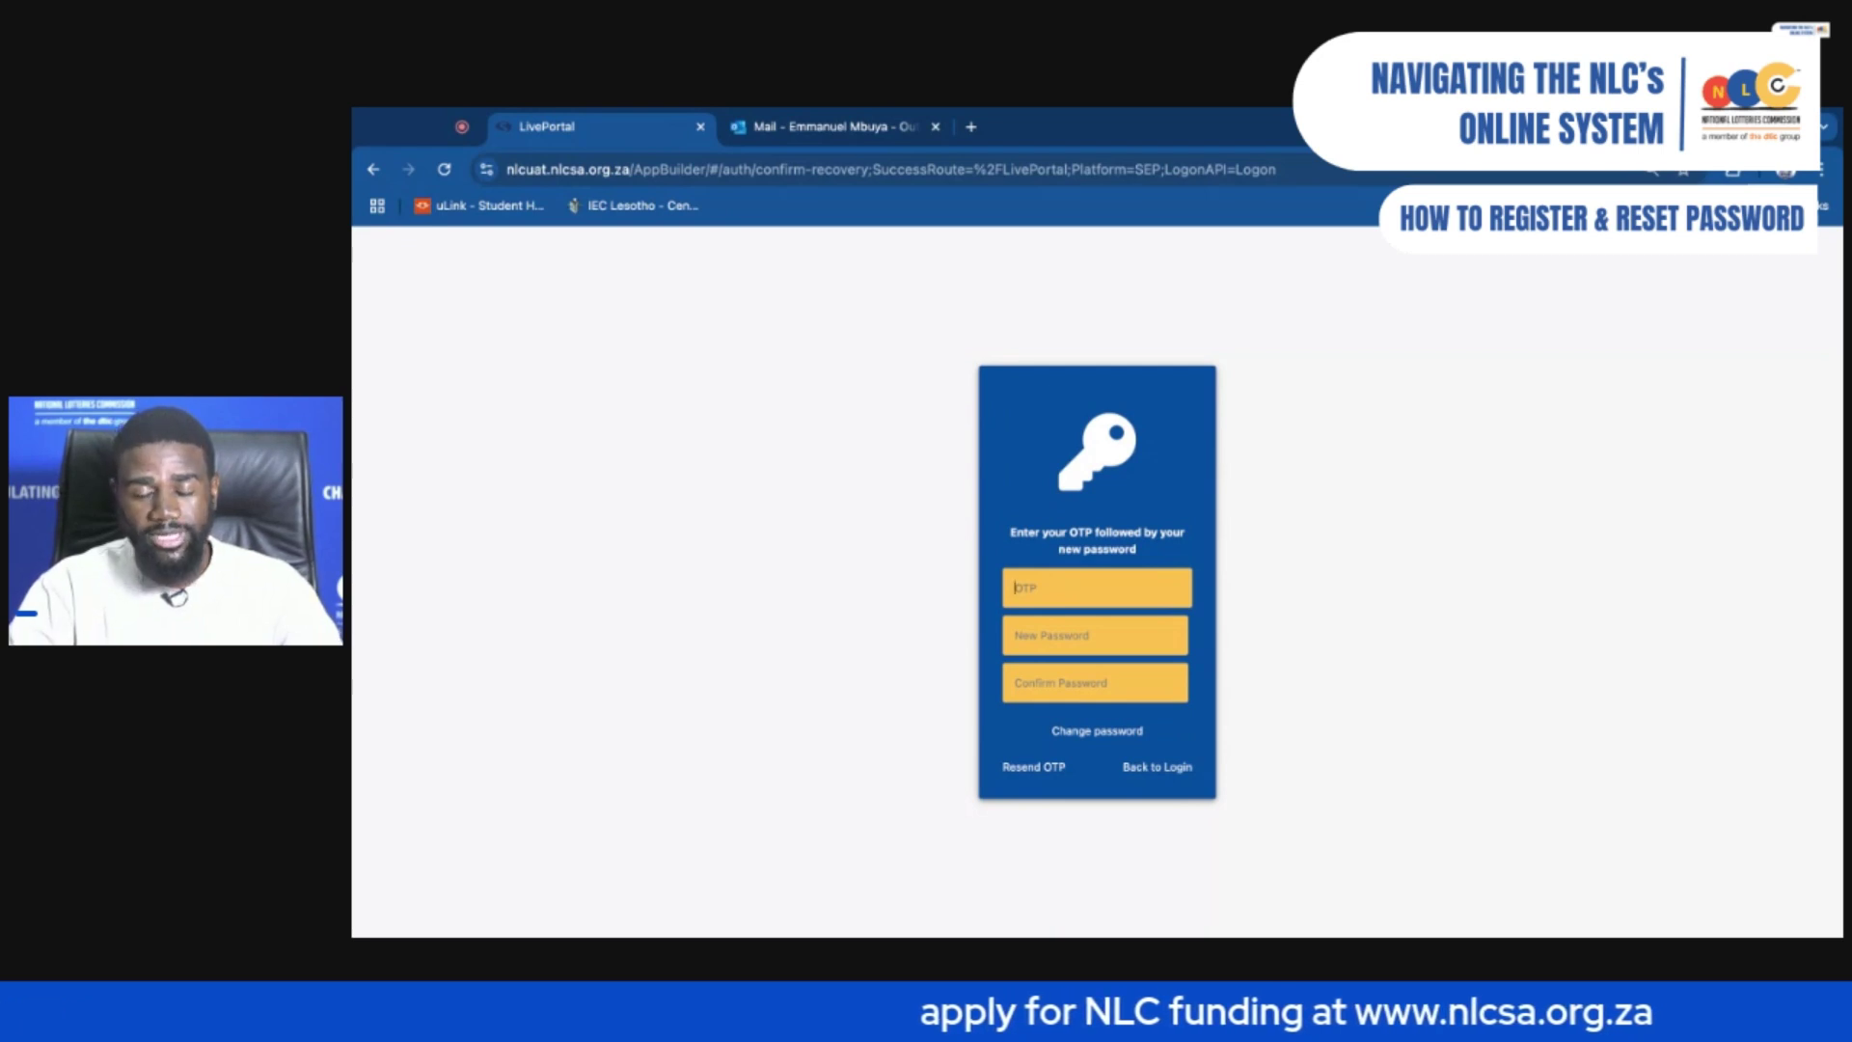
Check the NLC temporary OTP email in Outlook, then return to the reset form.
{"action": "left_click", "coordinate": [835, 126]}
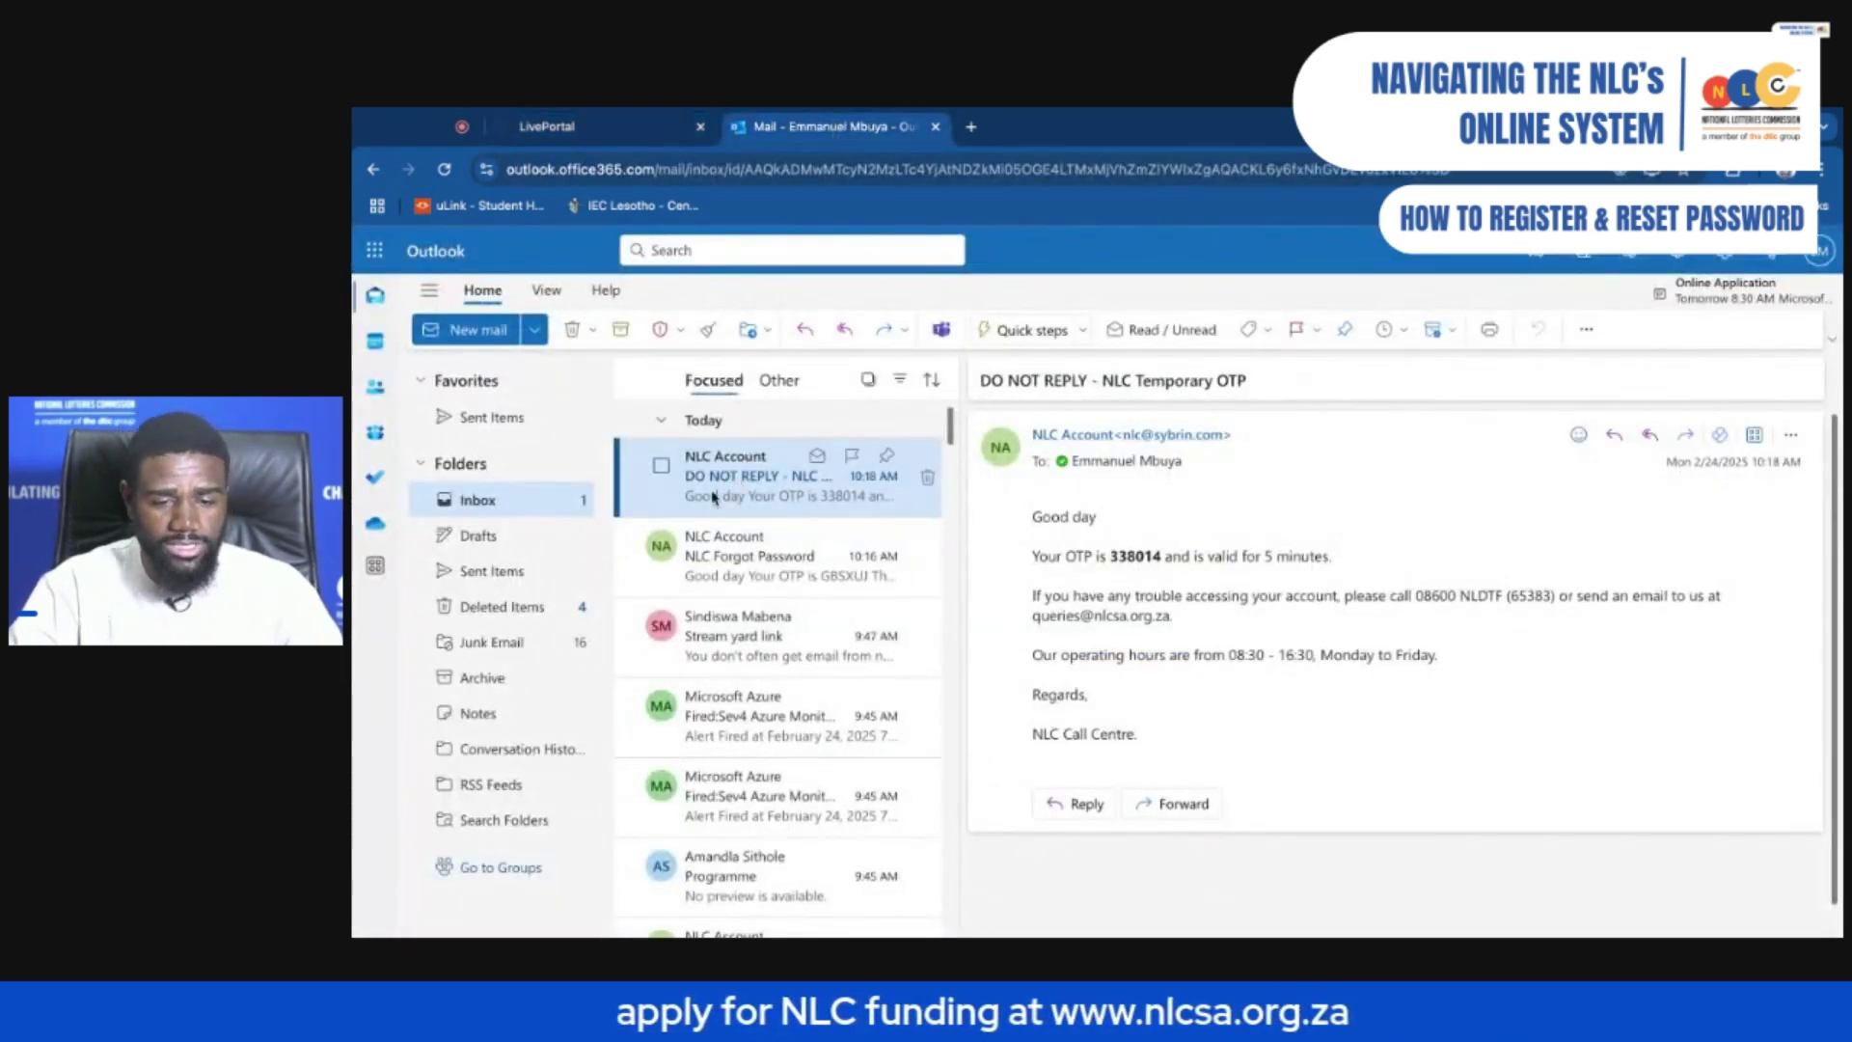
{"action": "left_click", "coordinate": [722, 493]}
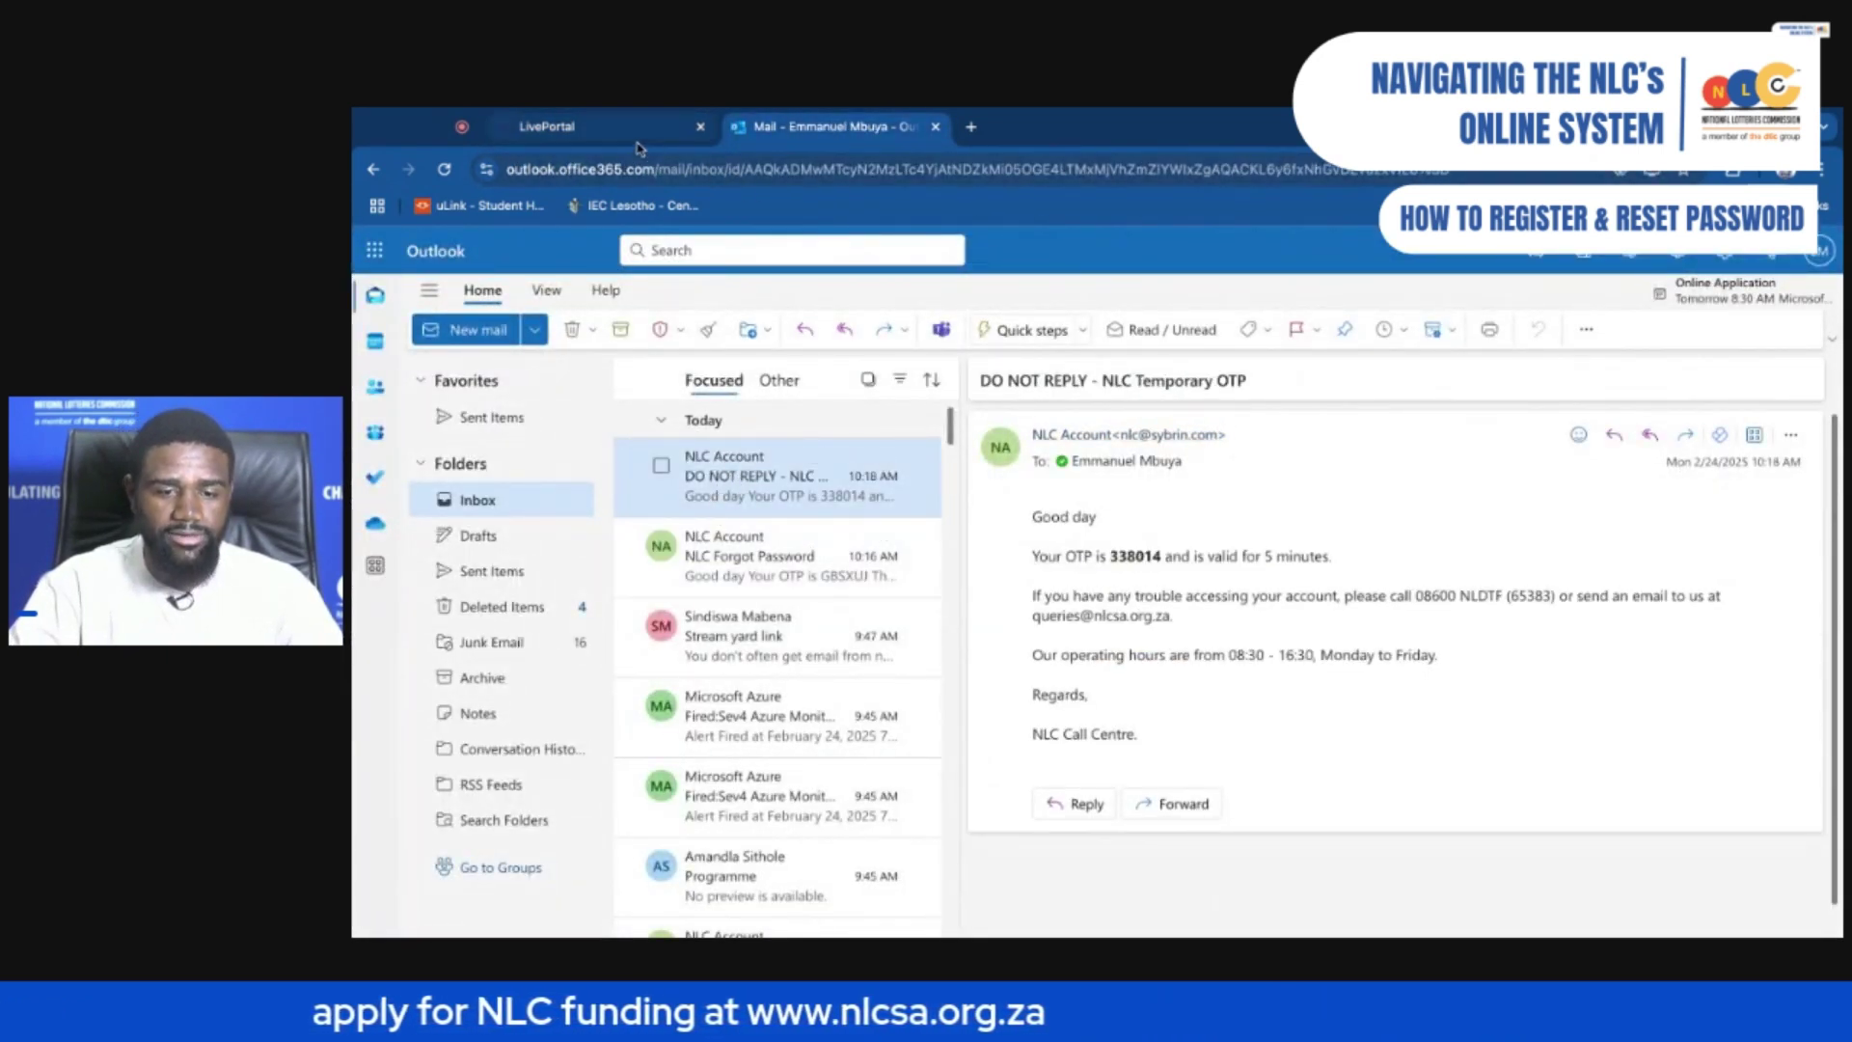
{"action": "left_click", "coordinate": [632, 128]}
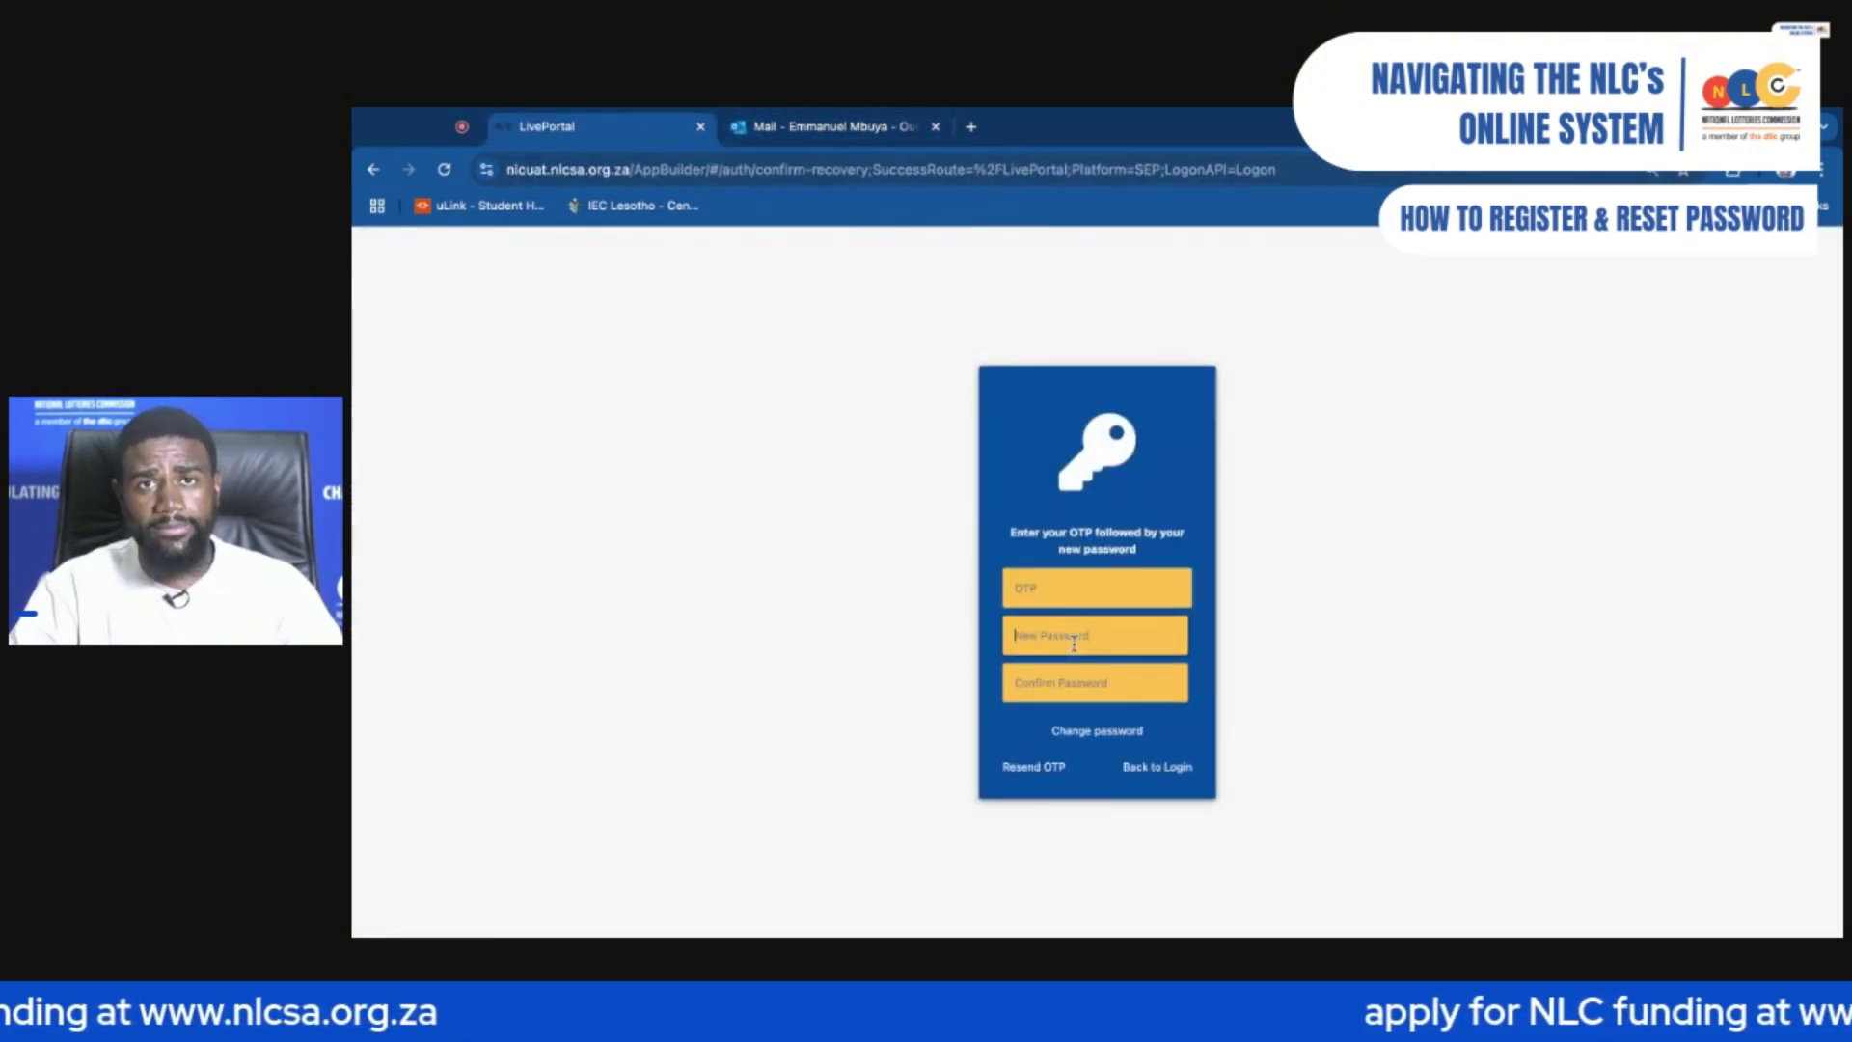
Type the new password in New Password and begin repeating it in Confirm Password.
{"action": "key", "text": "Caps_Lock"}
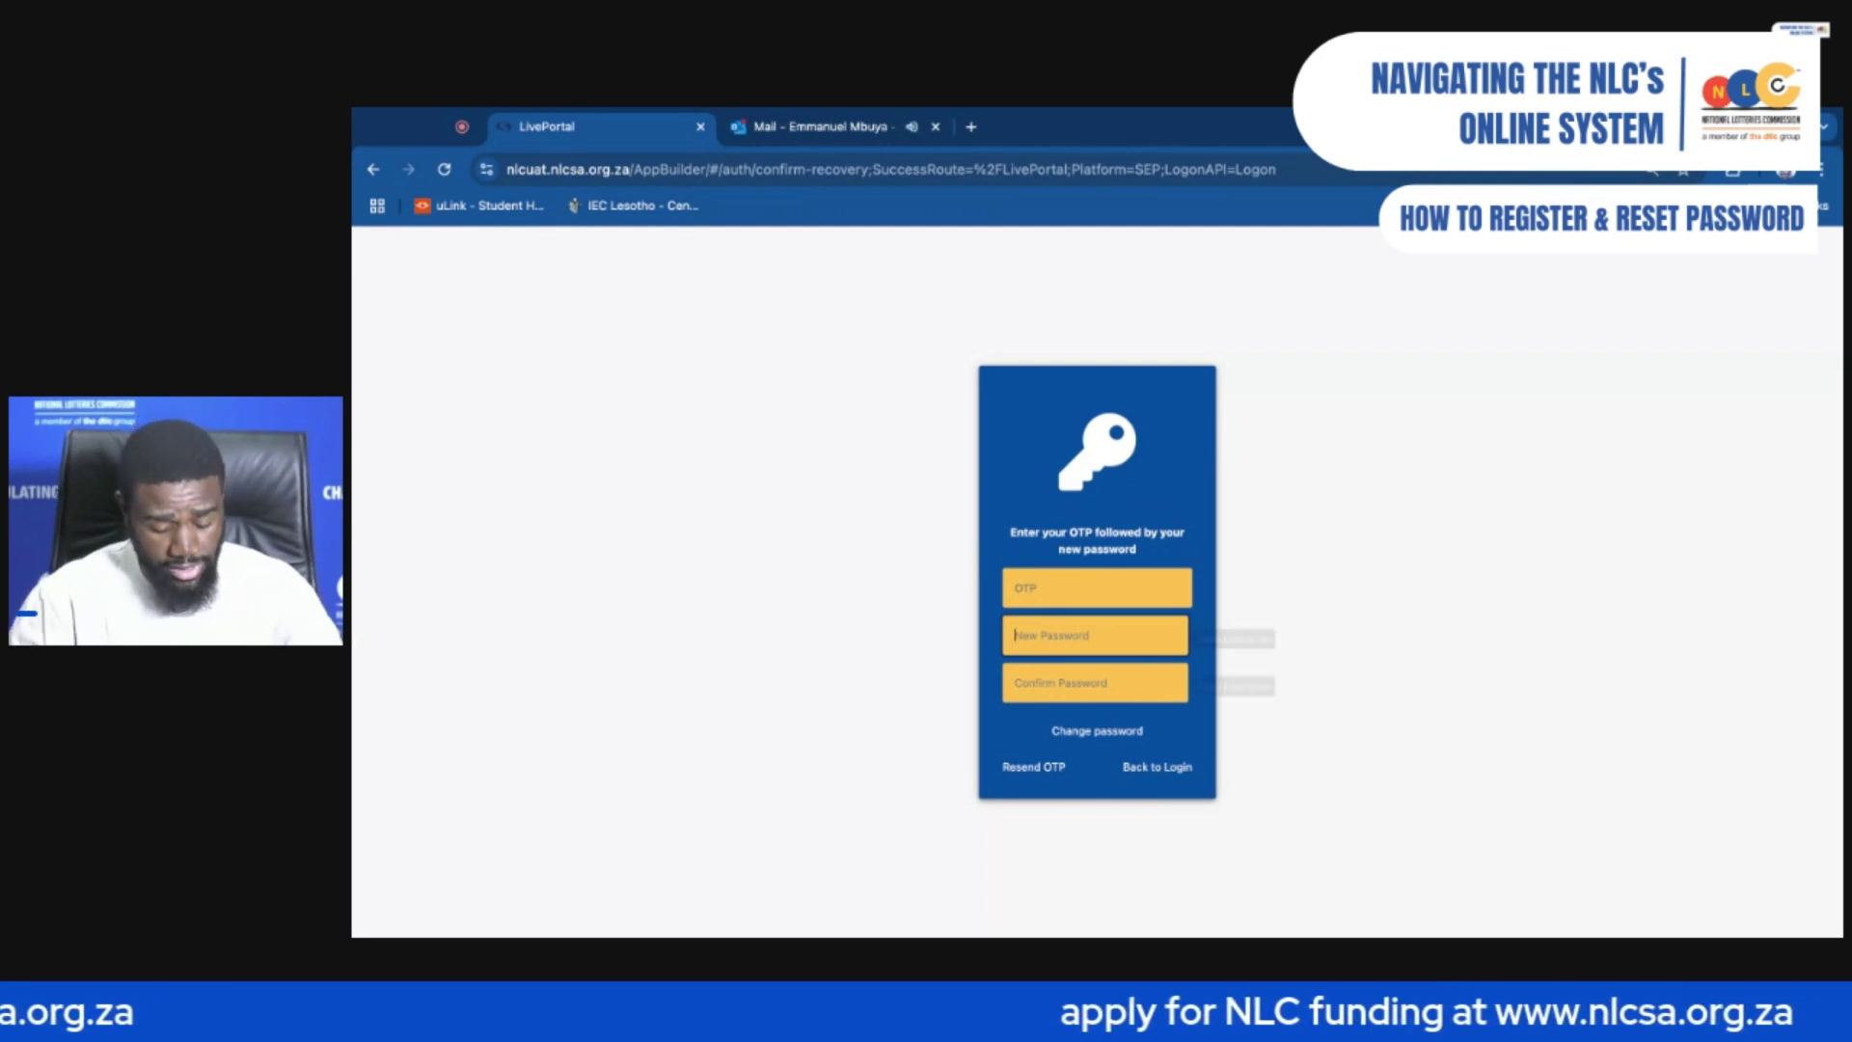
{"action": "type", "text": "•"}
{"action": "key", "text": "Caps_Lock"}
{"action": "type", "text": "••••••••••"}
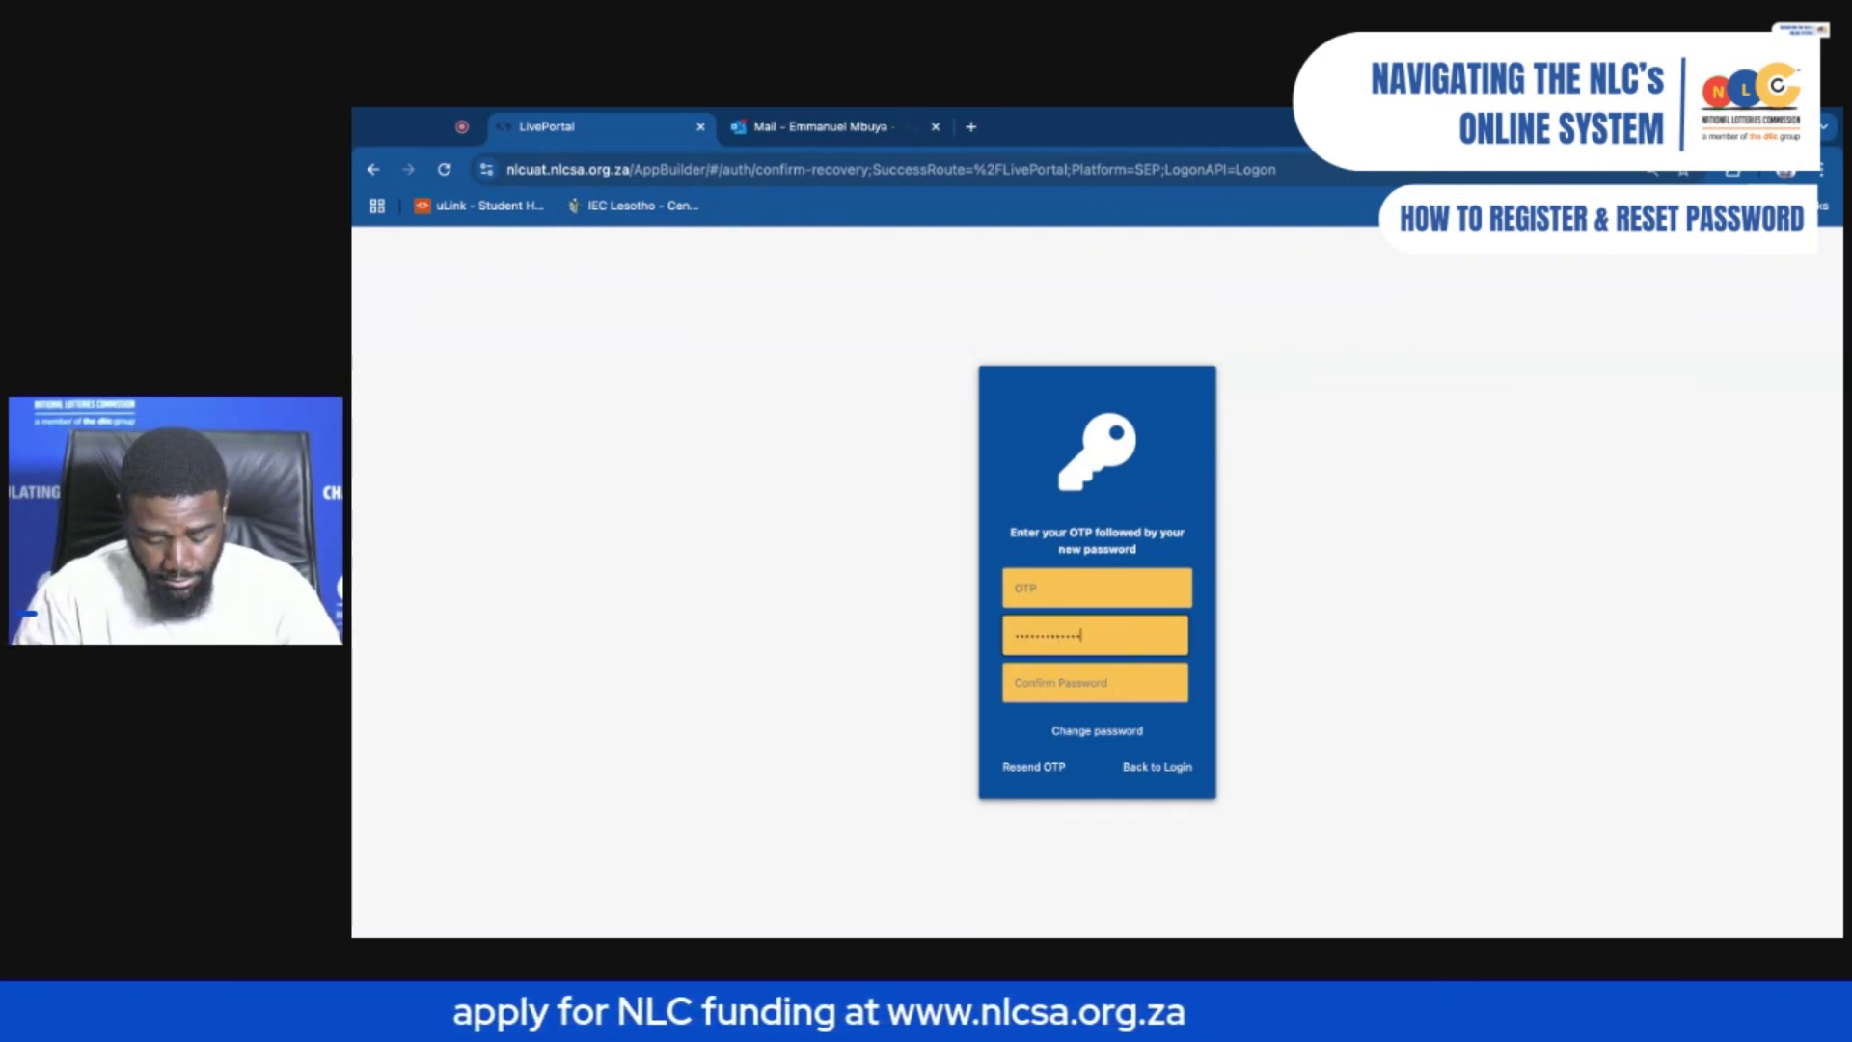
{"action": "type", "text": "•••••"}
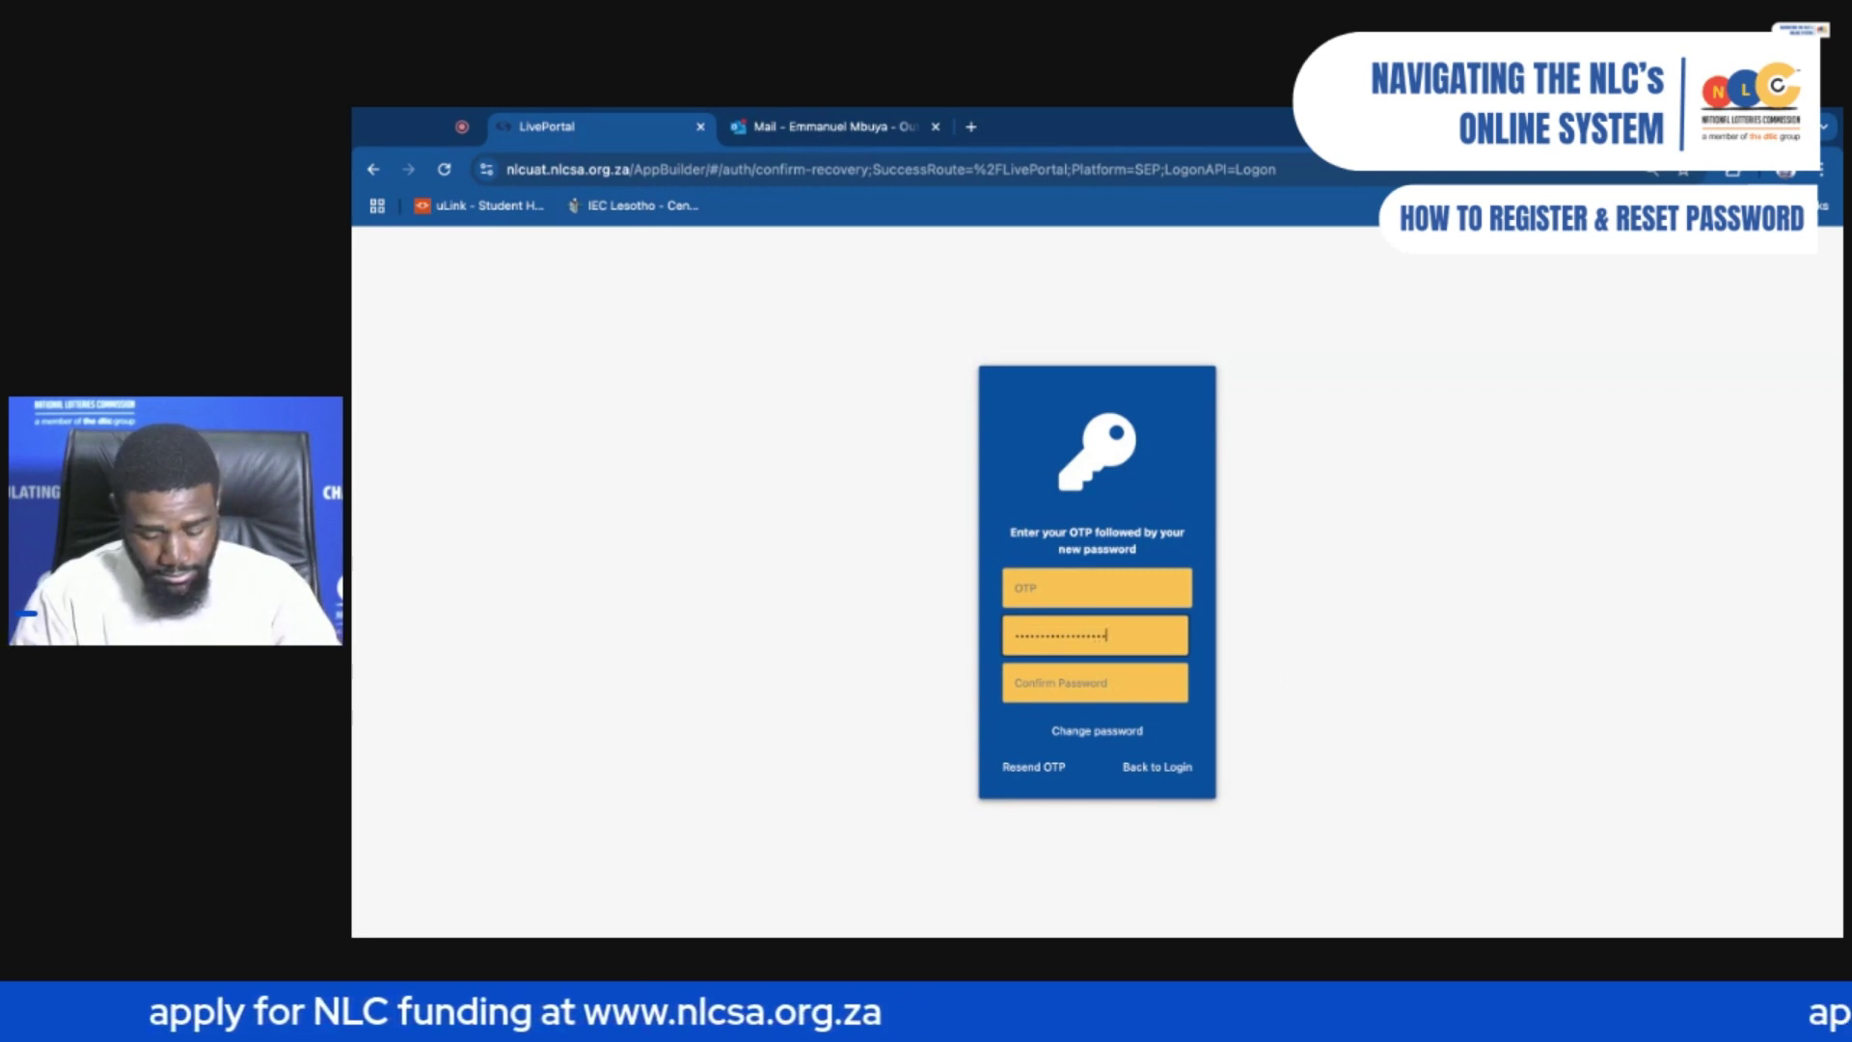
{"action": "type", "text": "•"}
{"action": "key", "text": "Tab"}
{"action": "key", "text": "Caps_Lock"}
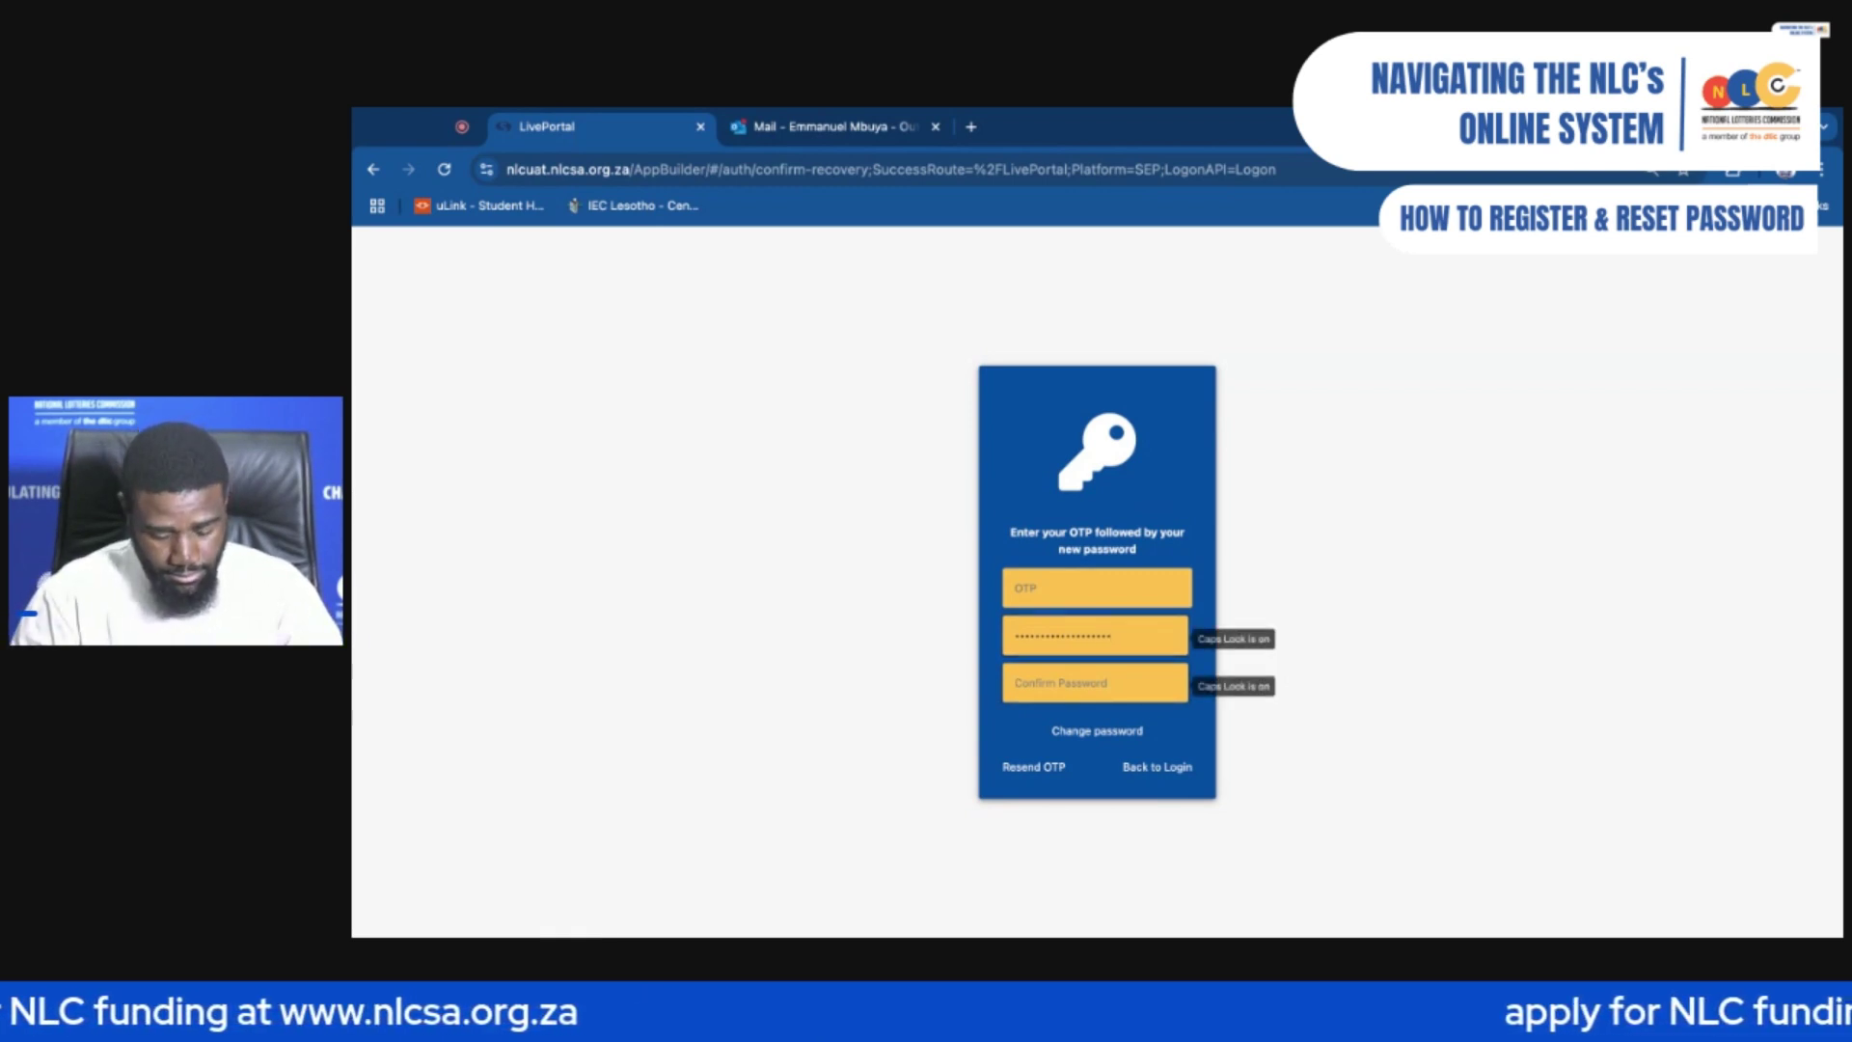
{"action": "type", "text": "•"}
{"action": "key", "text": "Caps_Lock"}
{"action": "type", "text": "••••••"}
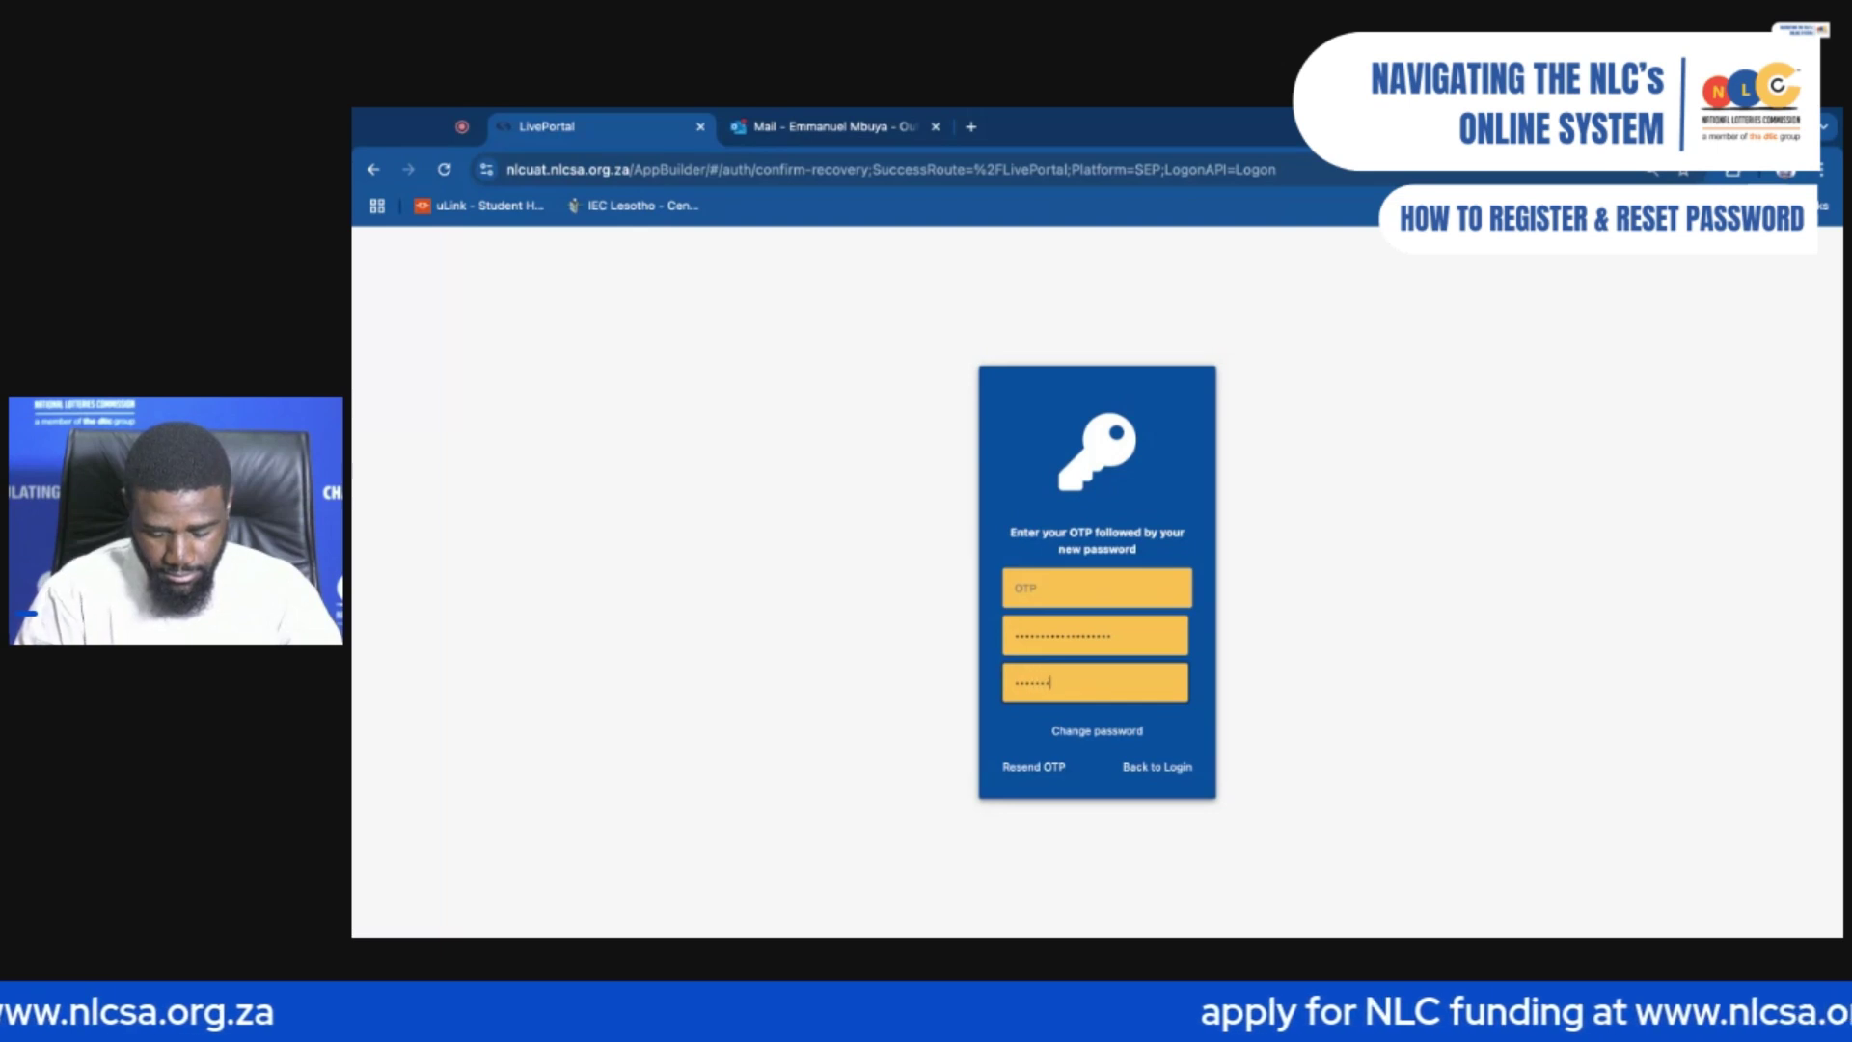
{"action": "type", "text": "•••••••••"}
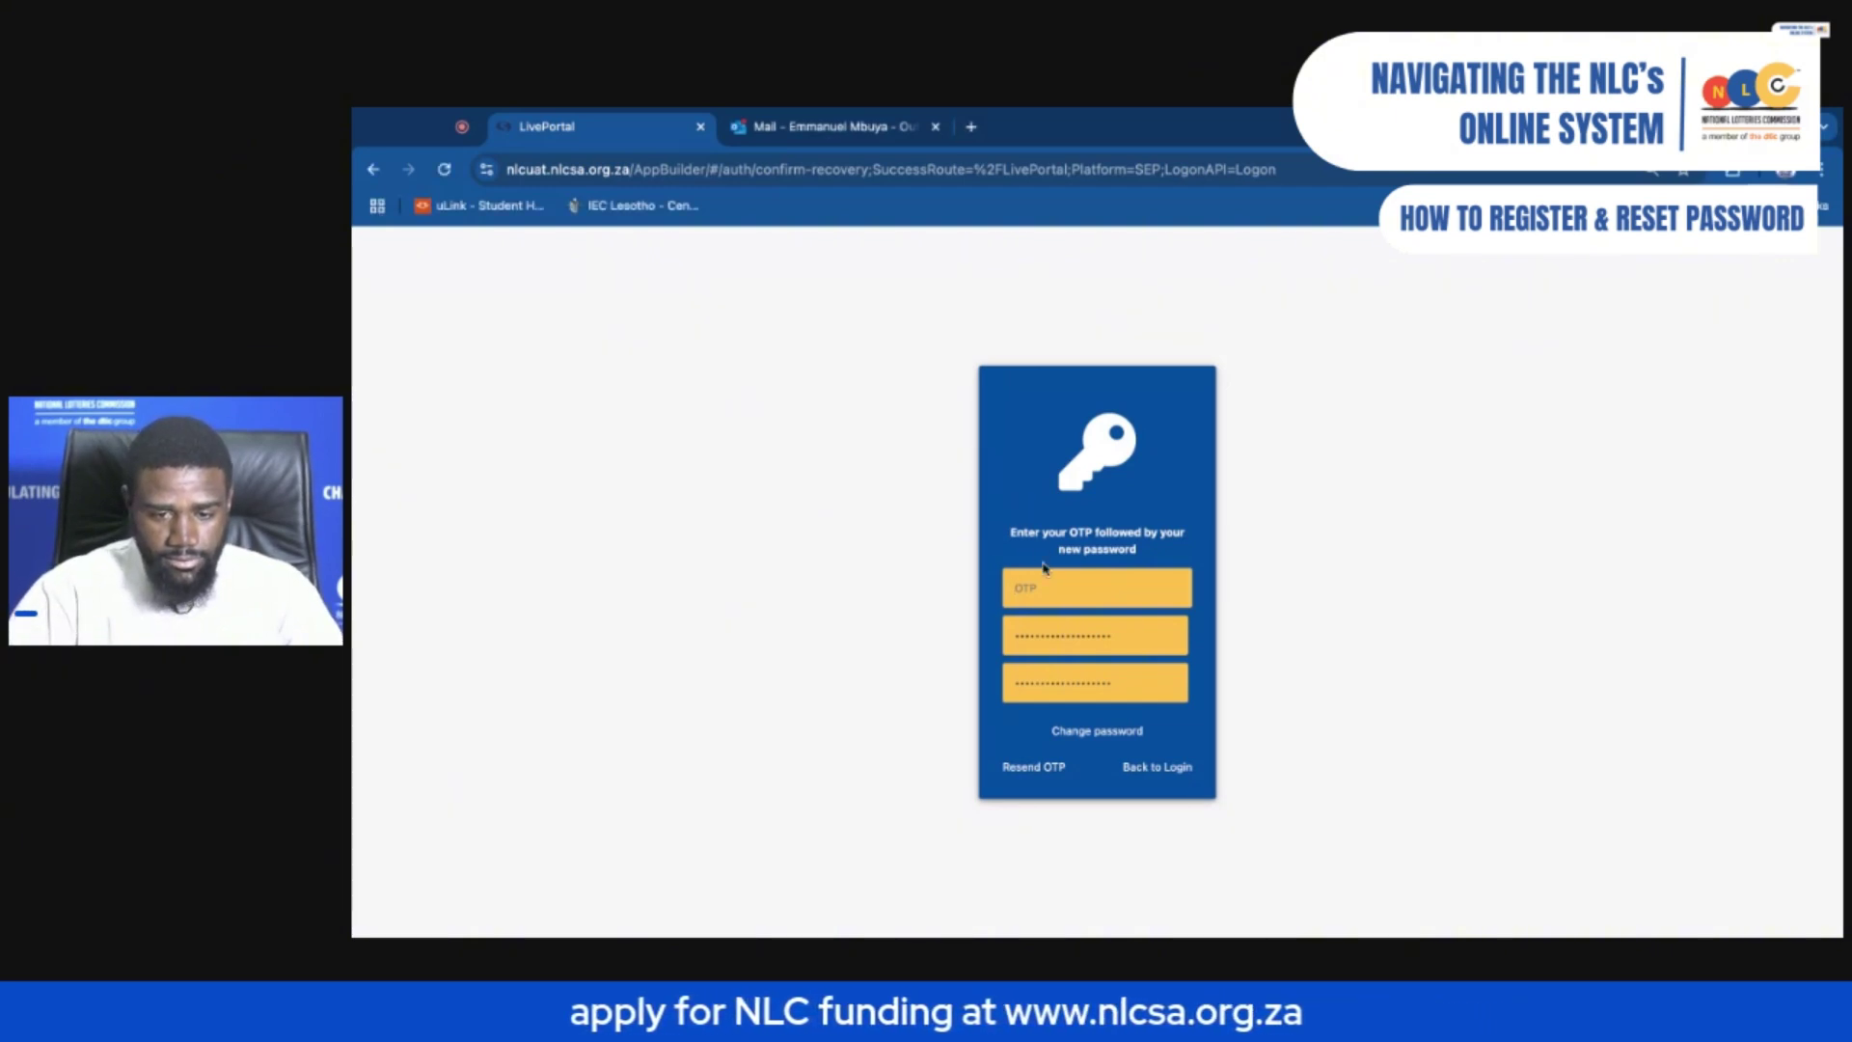
Copy the OTP from the newest NLC Forgot Password email and place the caret in the portal's OTP field.
{"action": "left_click", "coordinate": [793, 130]}
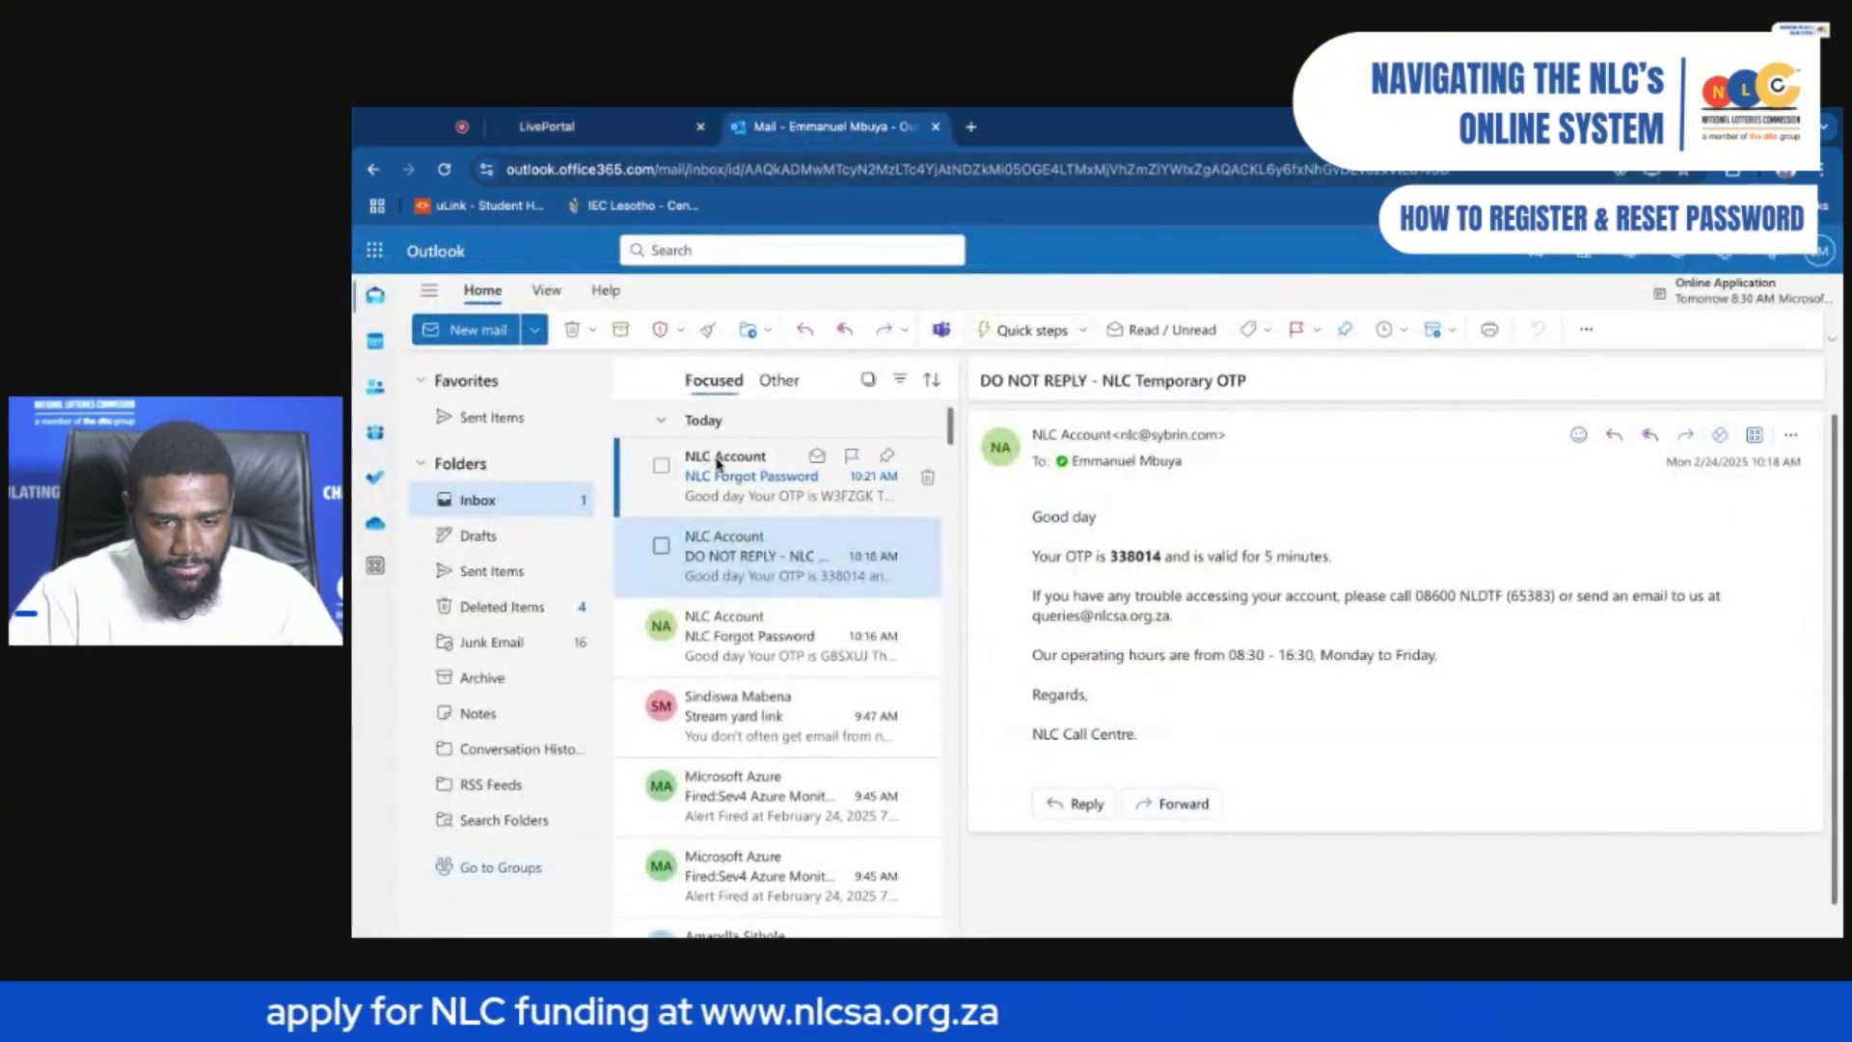
{"action": "left_click", "coordinate": [783, 463]}
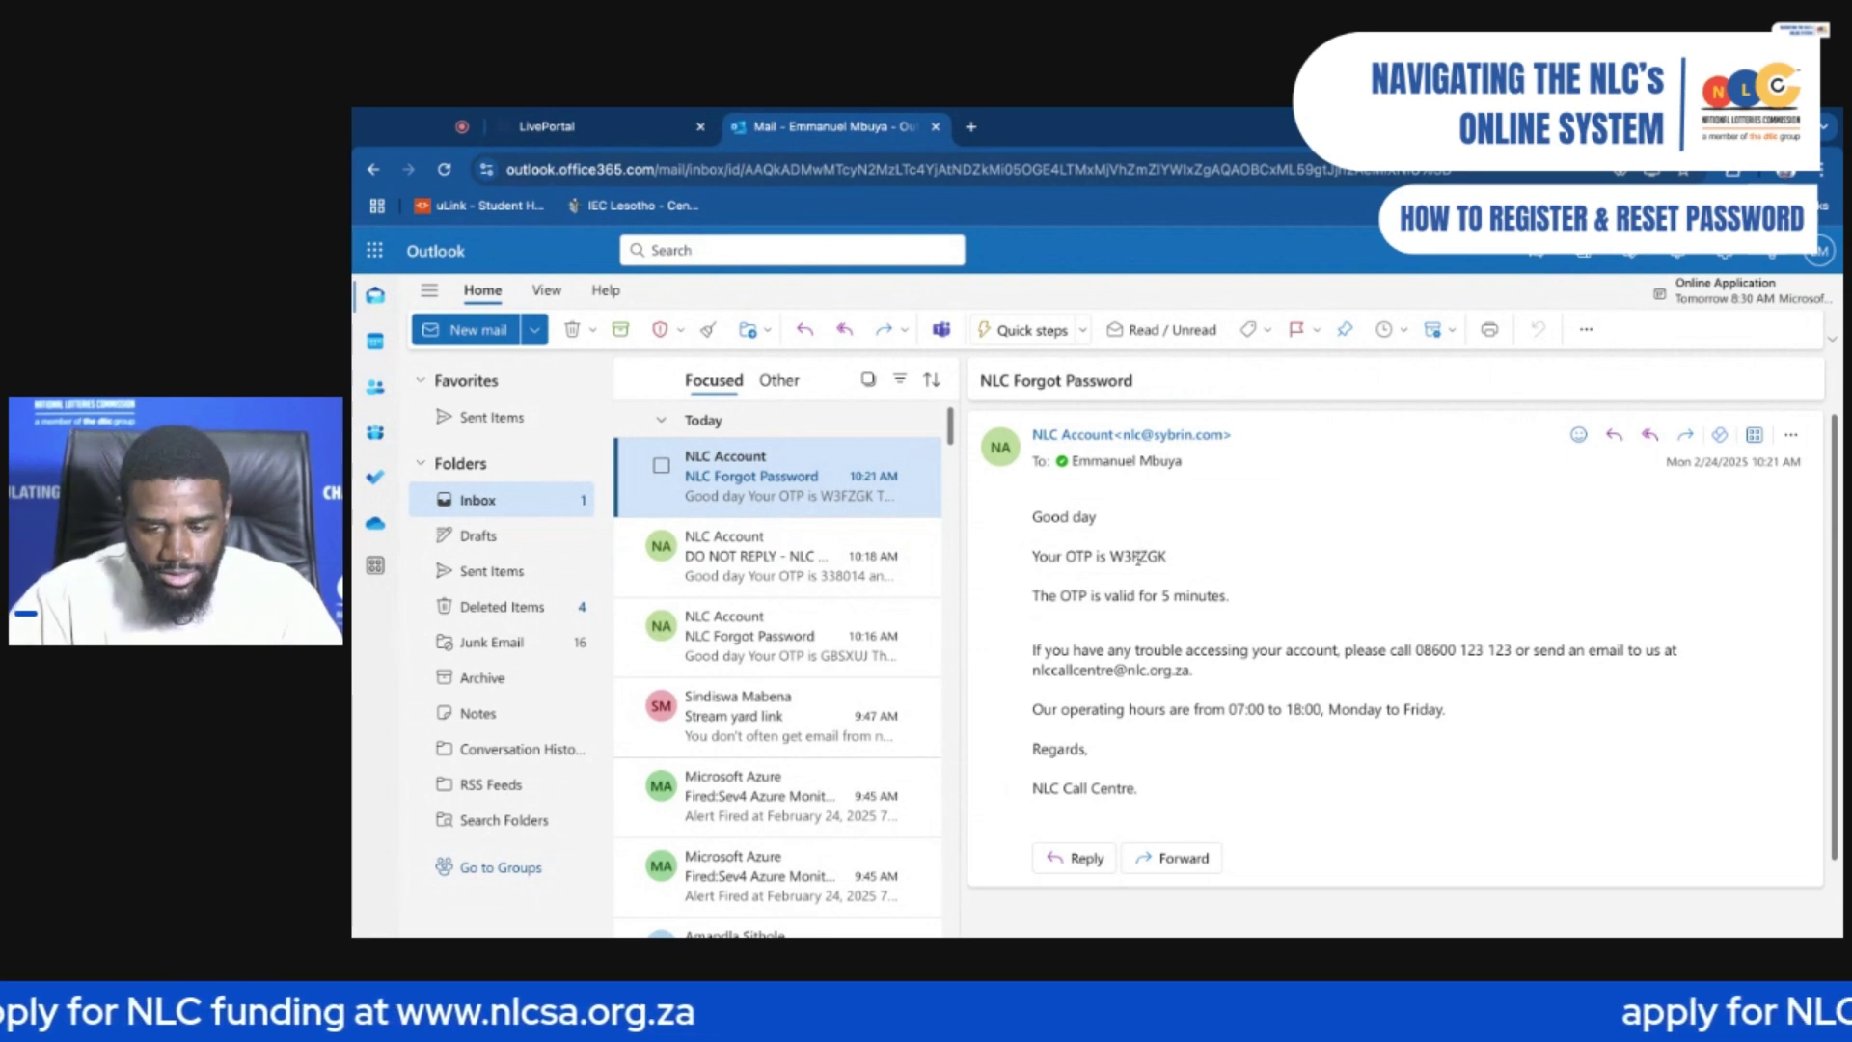
{"action": "double_click", "coordinate": [1143, 557]}
{"action": "key", "text": "ctrl+c"}
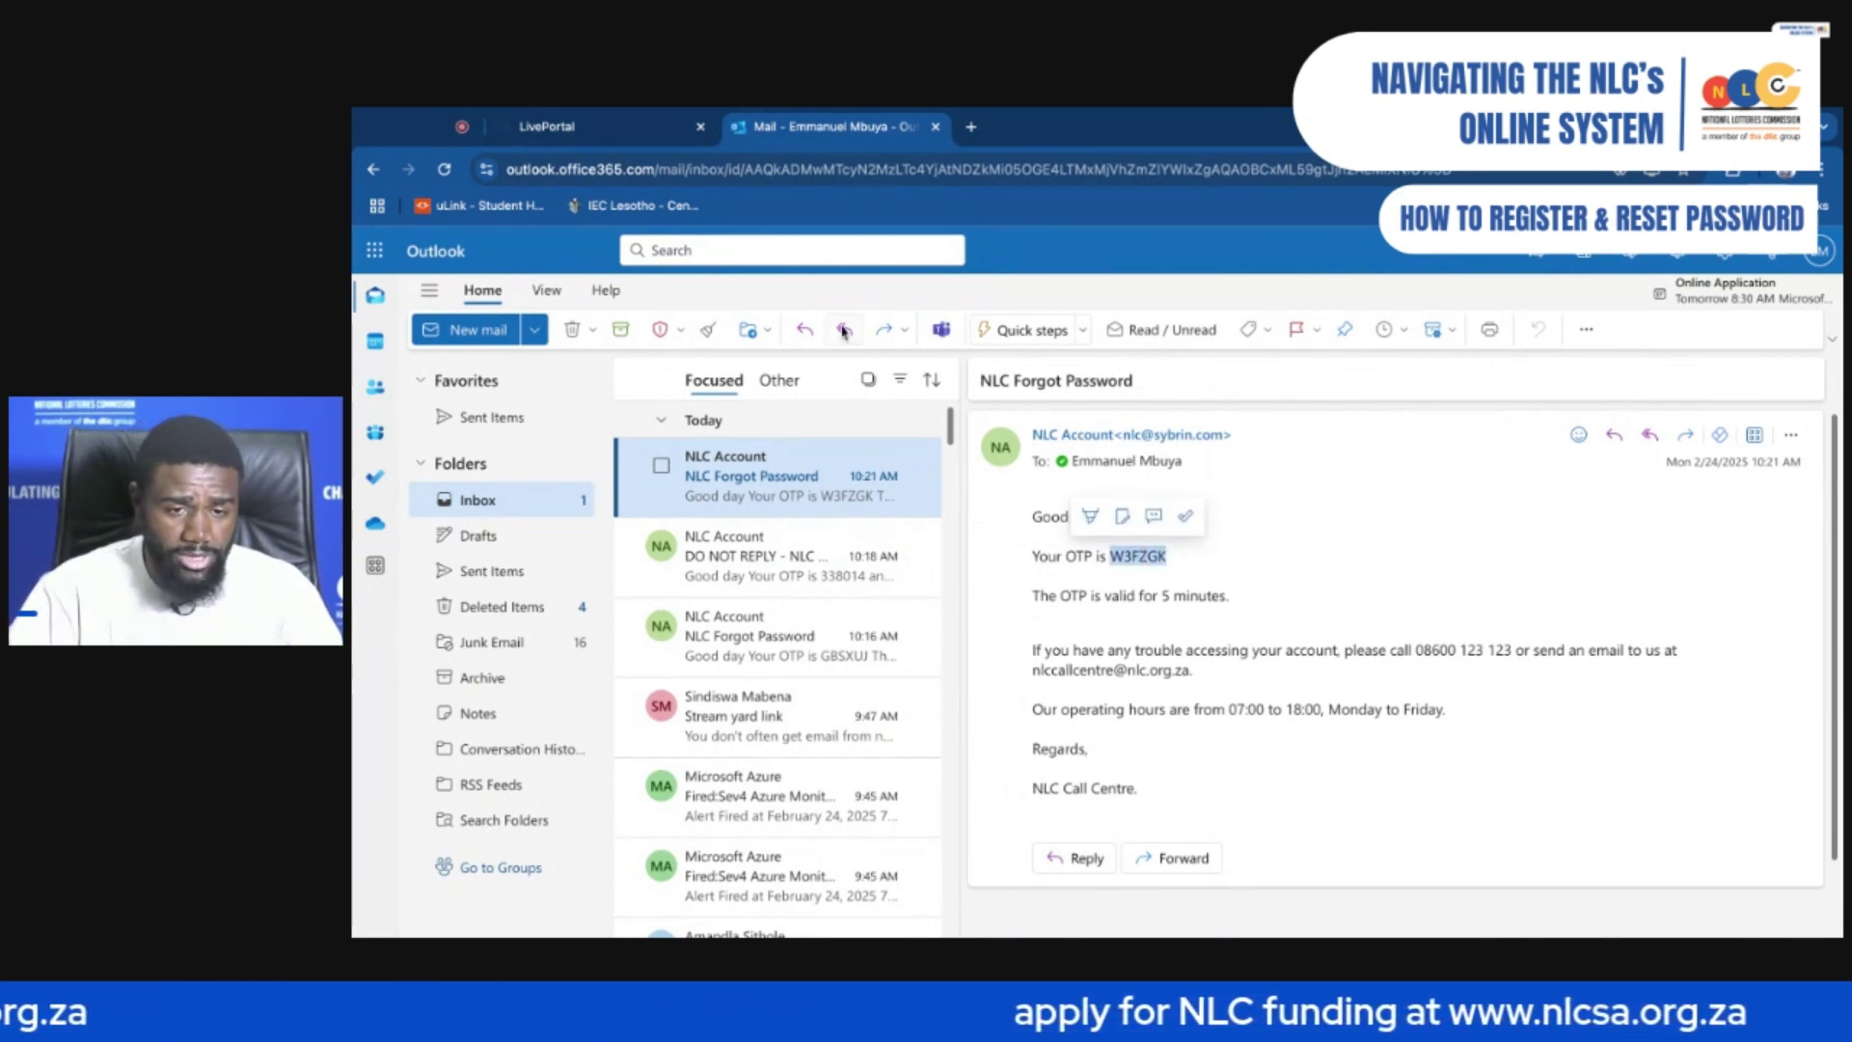
{"action": "left_click", "coordinate": [547, 126]}
{"action": "left_click", "coordinate": [1096, 588]}
Paste the OTP, submit the reset, then clear both password fields after the mismatch error.
{"action": "key", "text": "ctrl+v"}
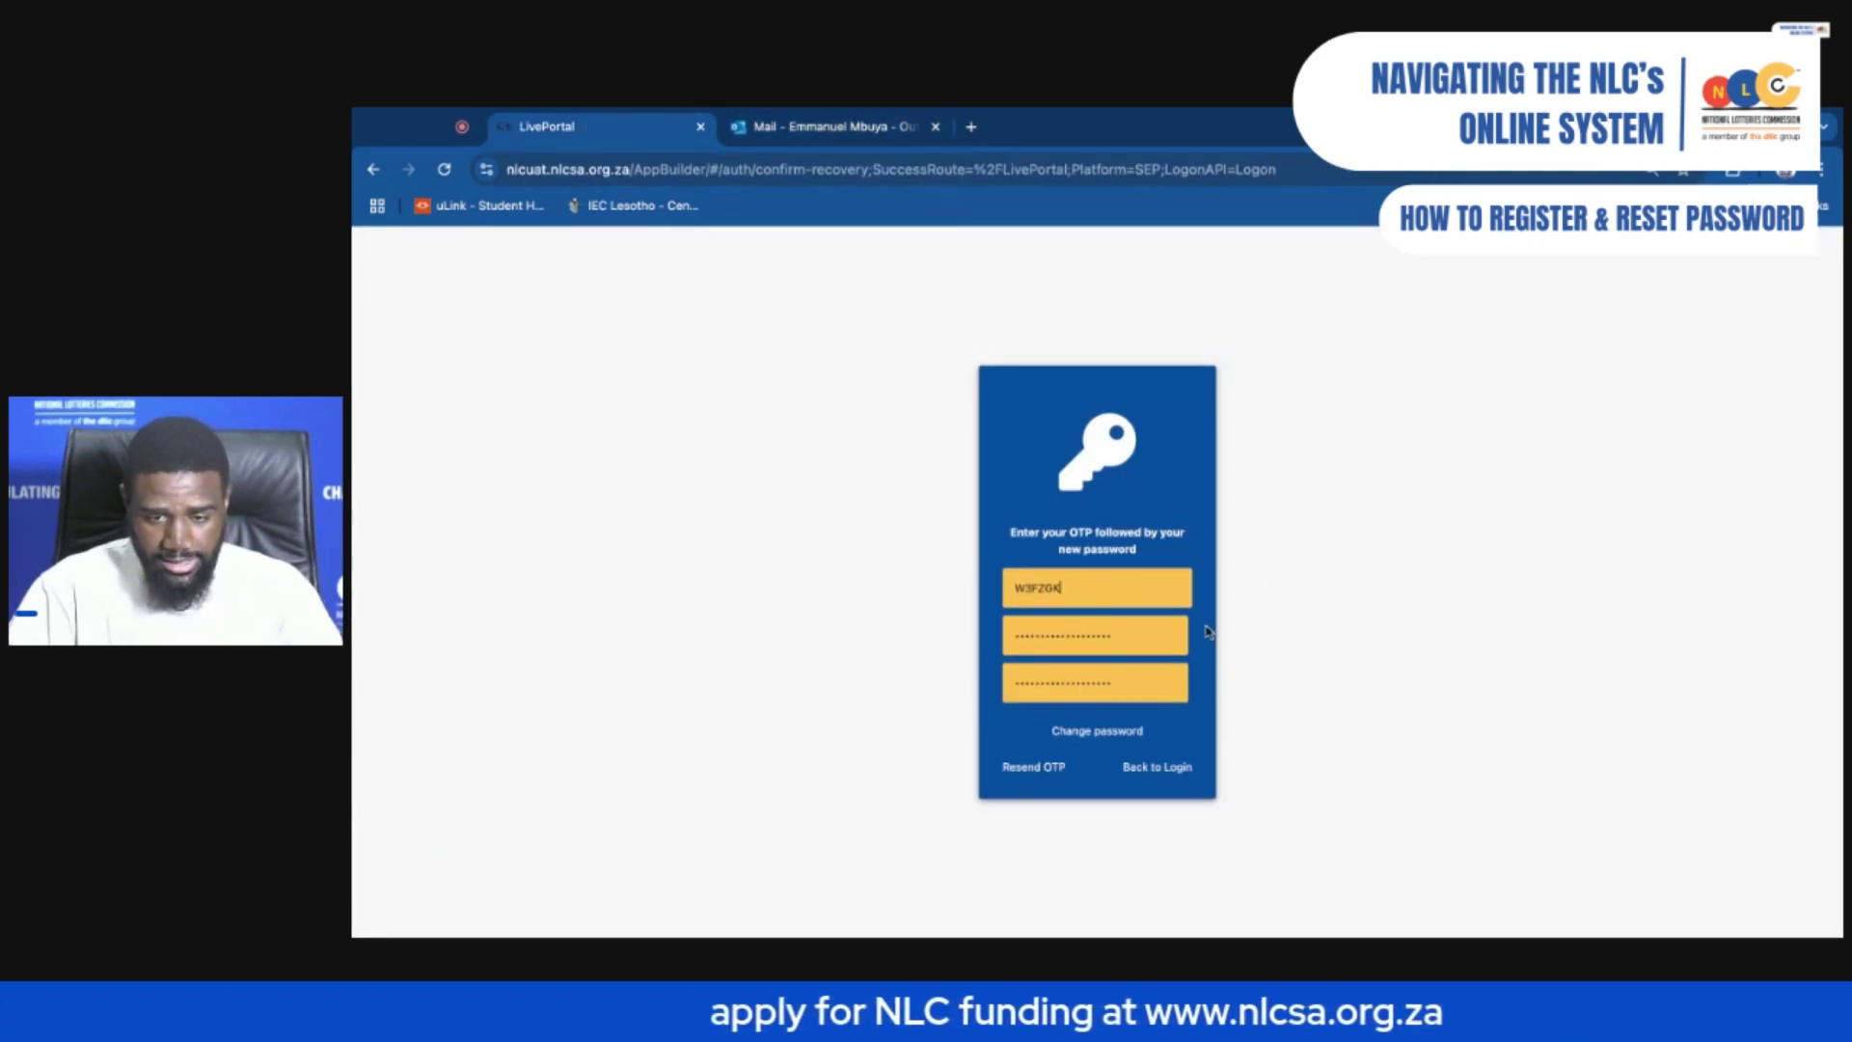
{"action": "left_click", "coordinate": [1094, 737]}
{"action": "left_click_drag", "start_coordinate": [1137, 669], "coordinate": [967, 674]}
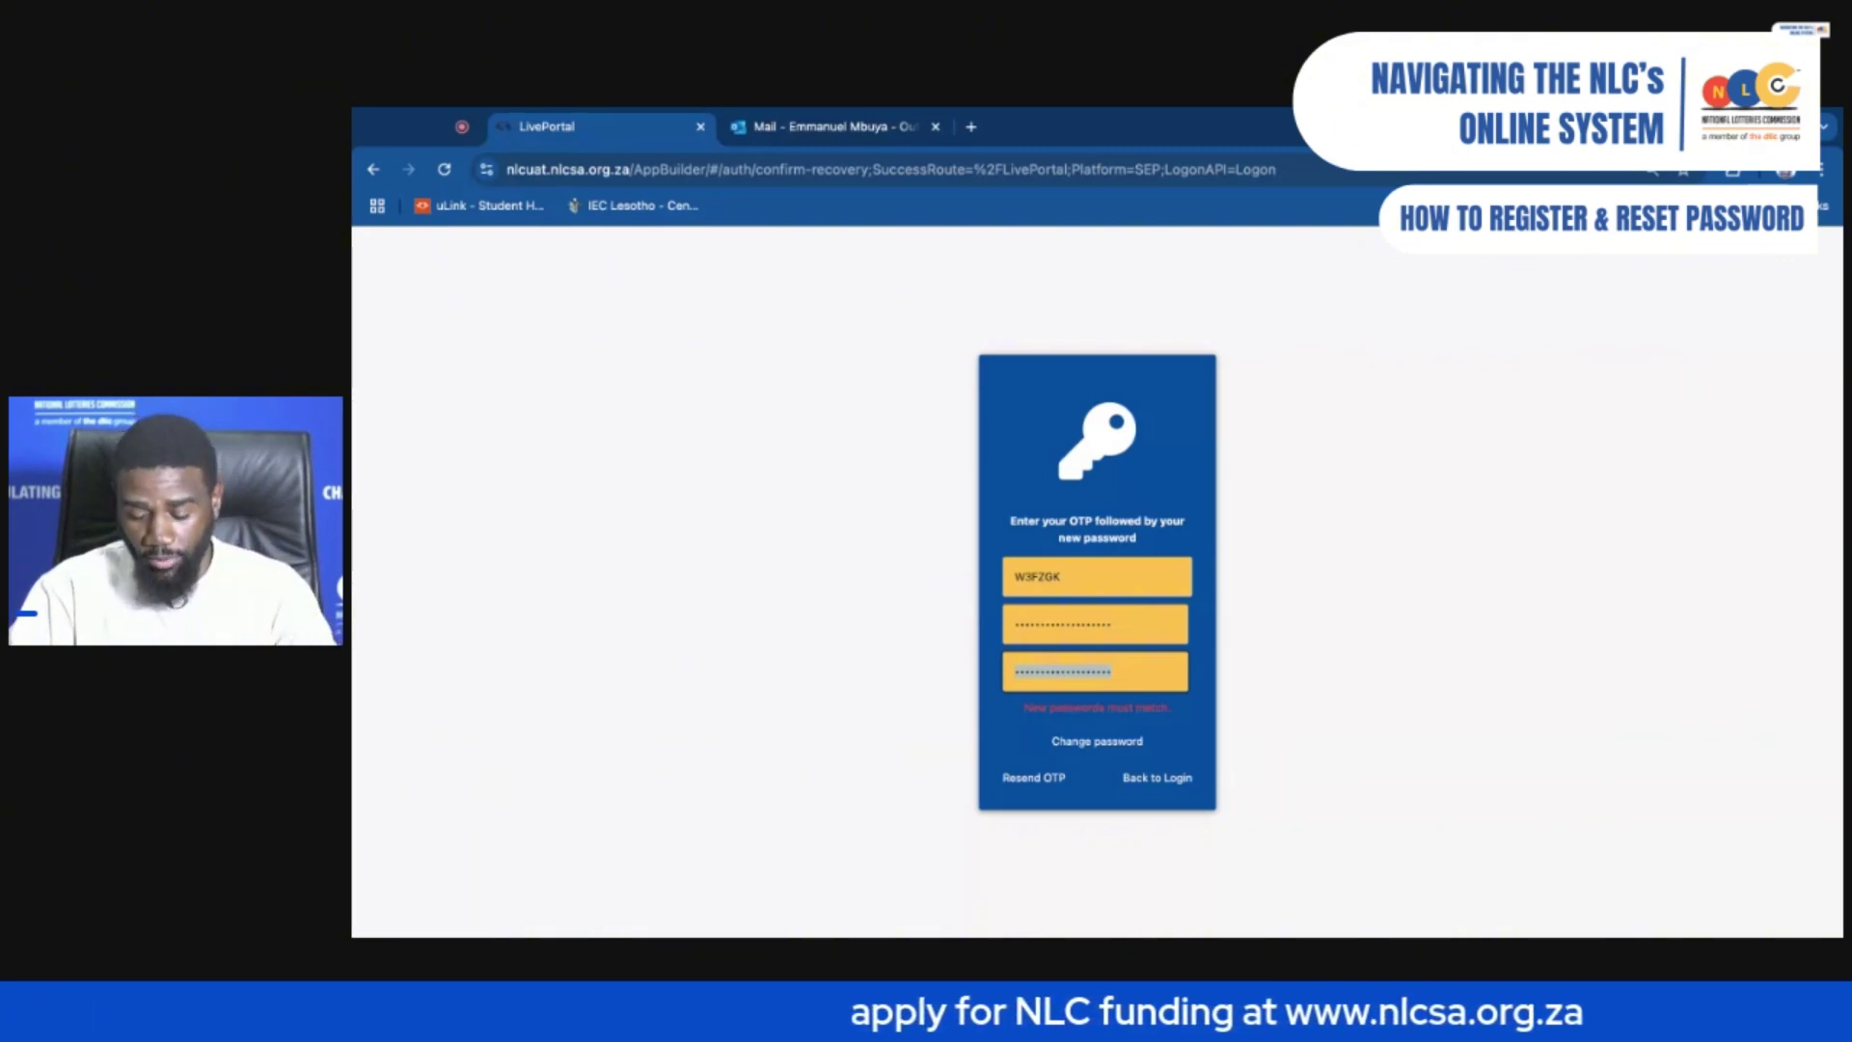
{"action": "key", "text": "BackSpace"}
{"action": "left_click_drag", "start_coordinate": [1066, 623], "coordinate": [1140, 618]}
{"action": "key", "text": "BackSpace"}
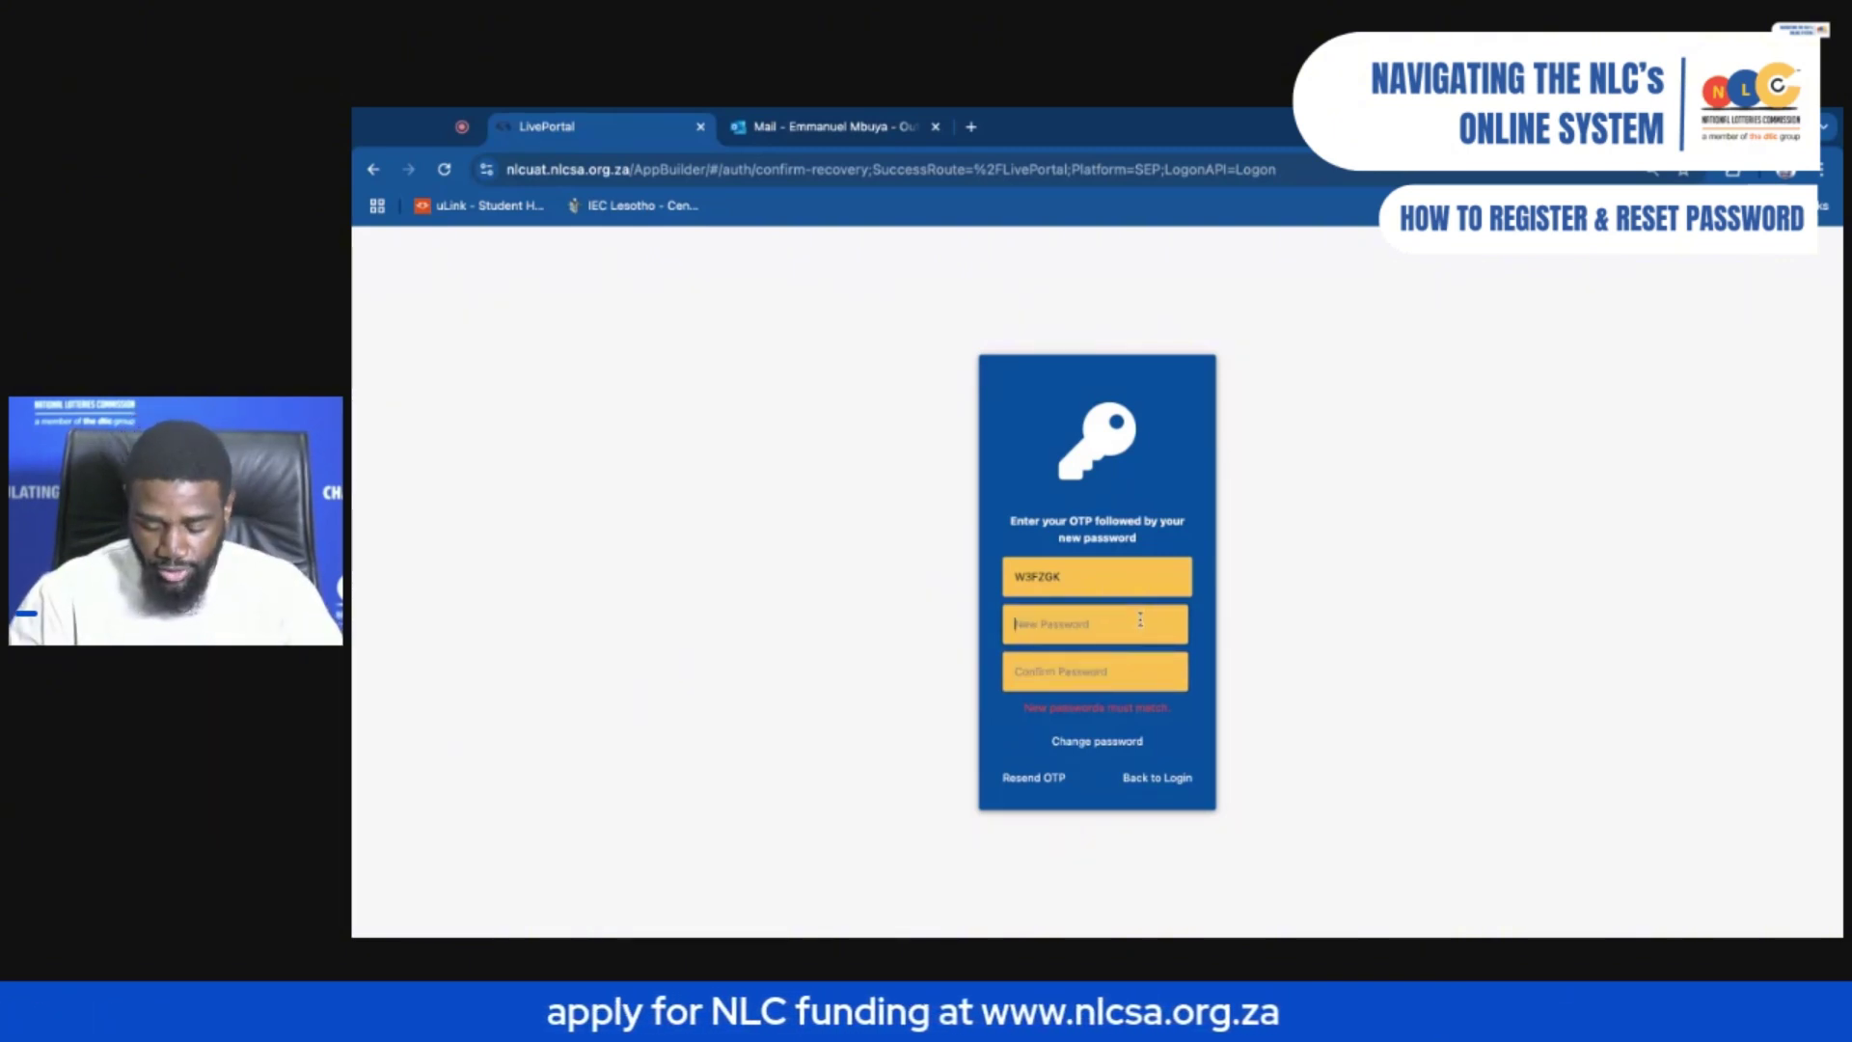
Retype the new password and re-enter its confirmation after correcting a typo.
{"action": "key", "text": "Caps_Lock"}
{"action": "type", "text": "•"}
{"action": "key", "text": "Caps_Lock"}
{"action": "type", "text": "•••••••••••"}
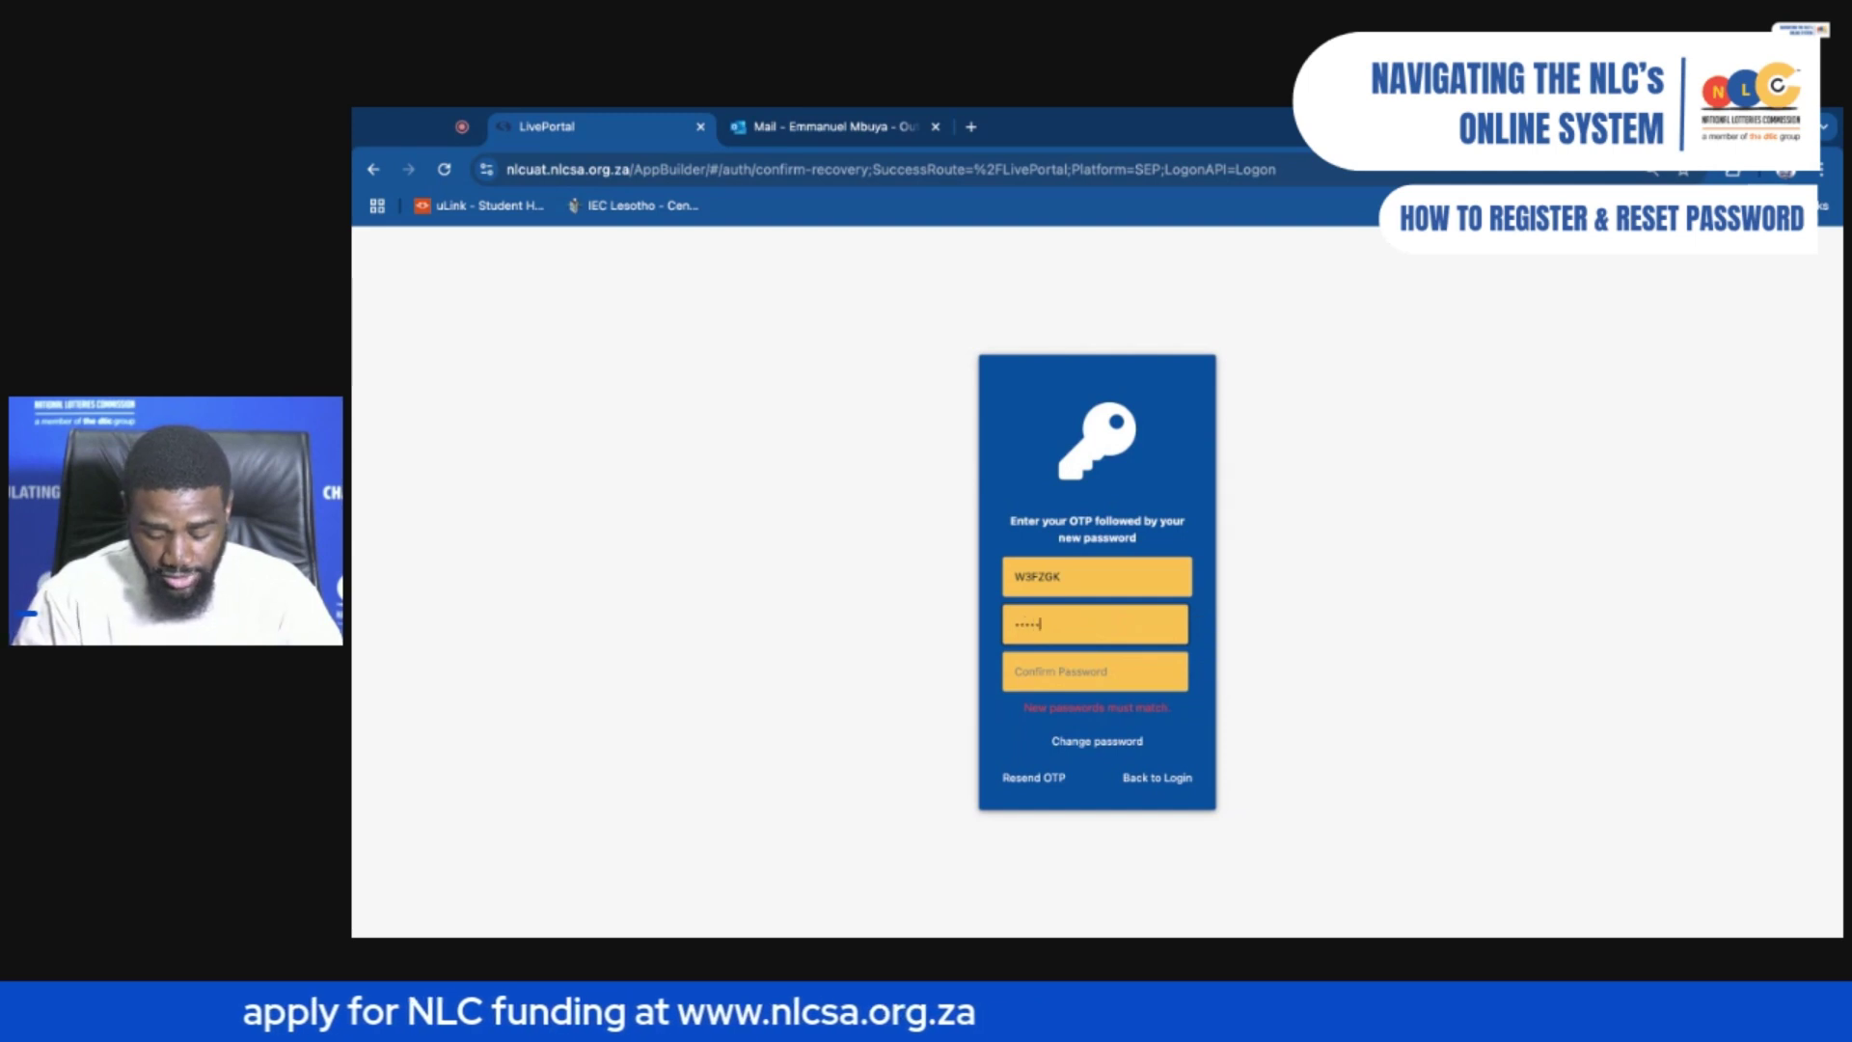
{"action": "type", "text": "••••••"}
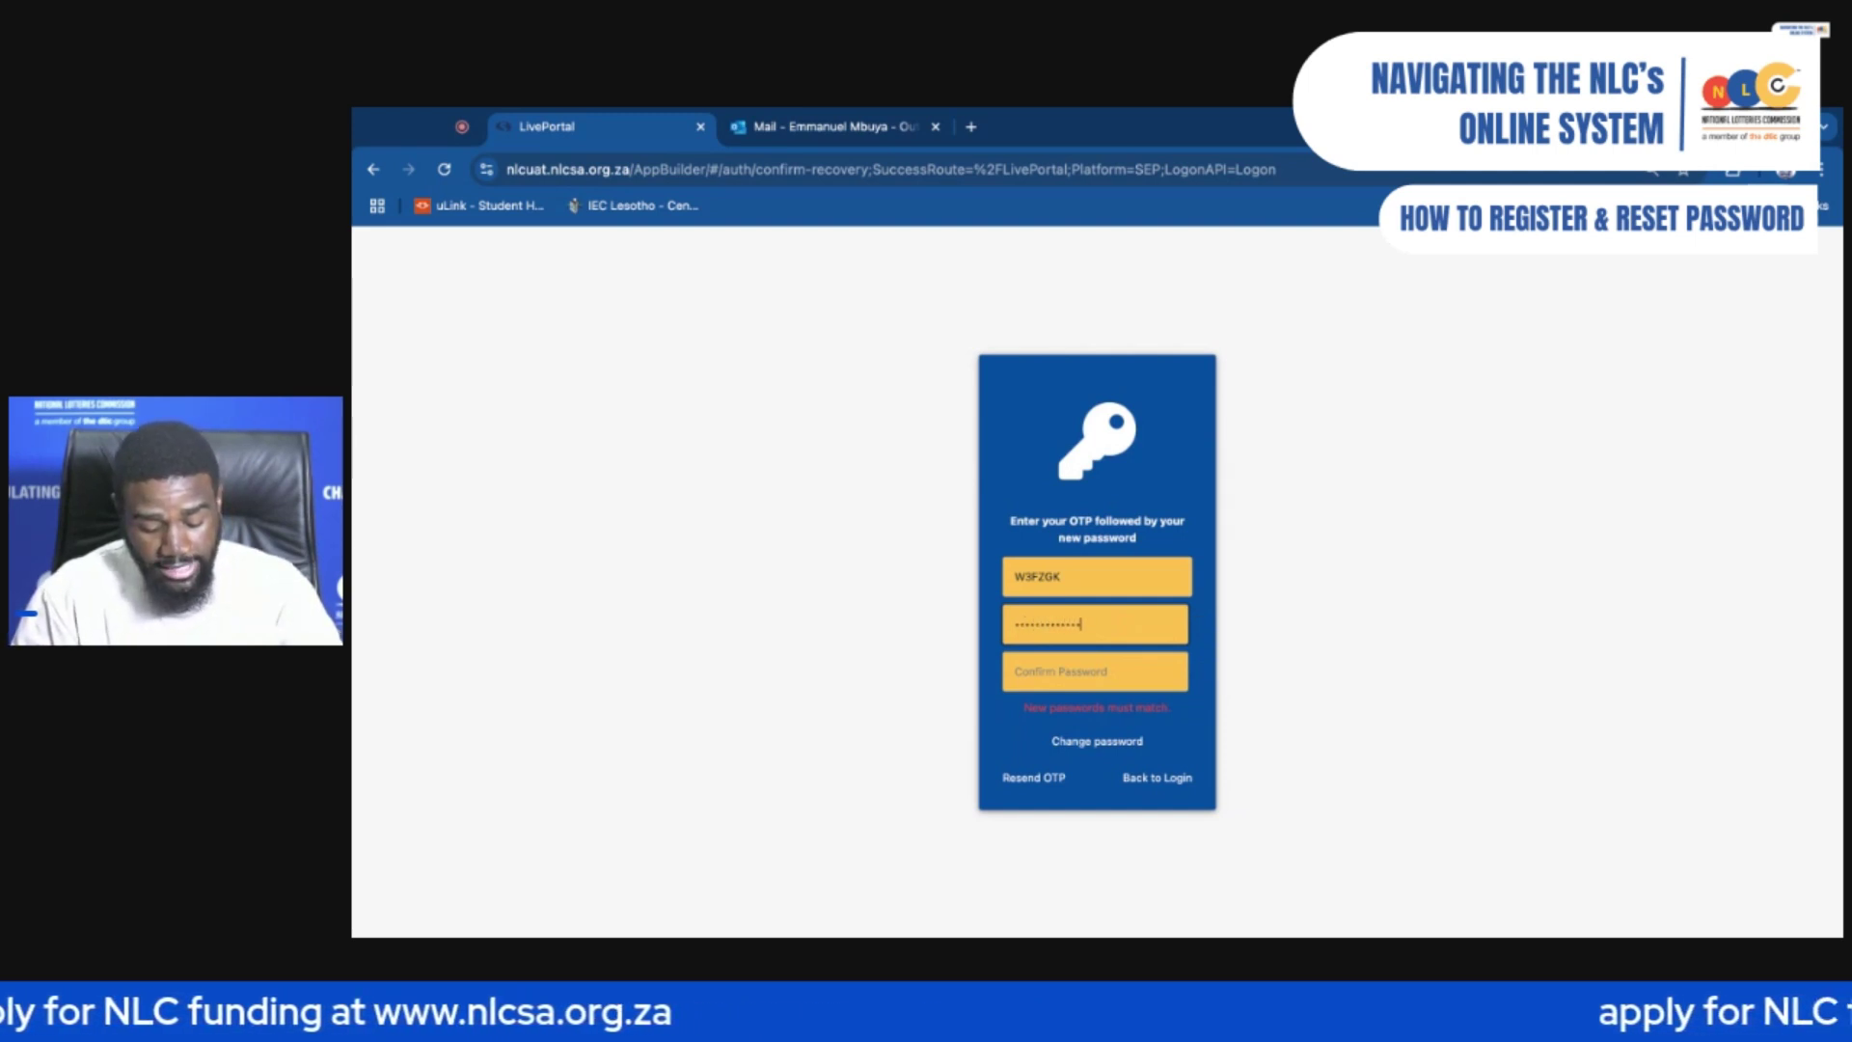
{"action": "type", "text": "•"}
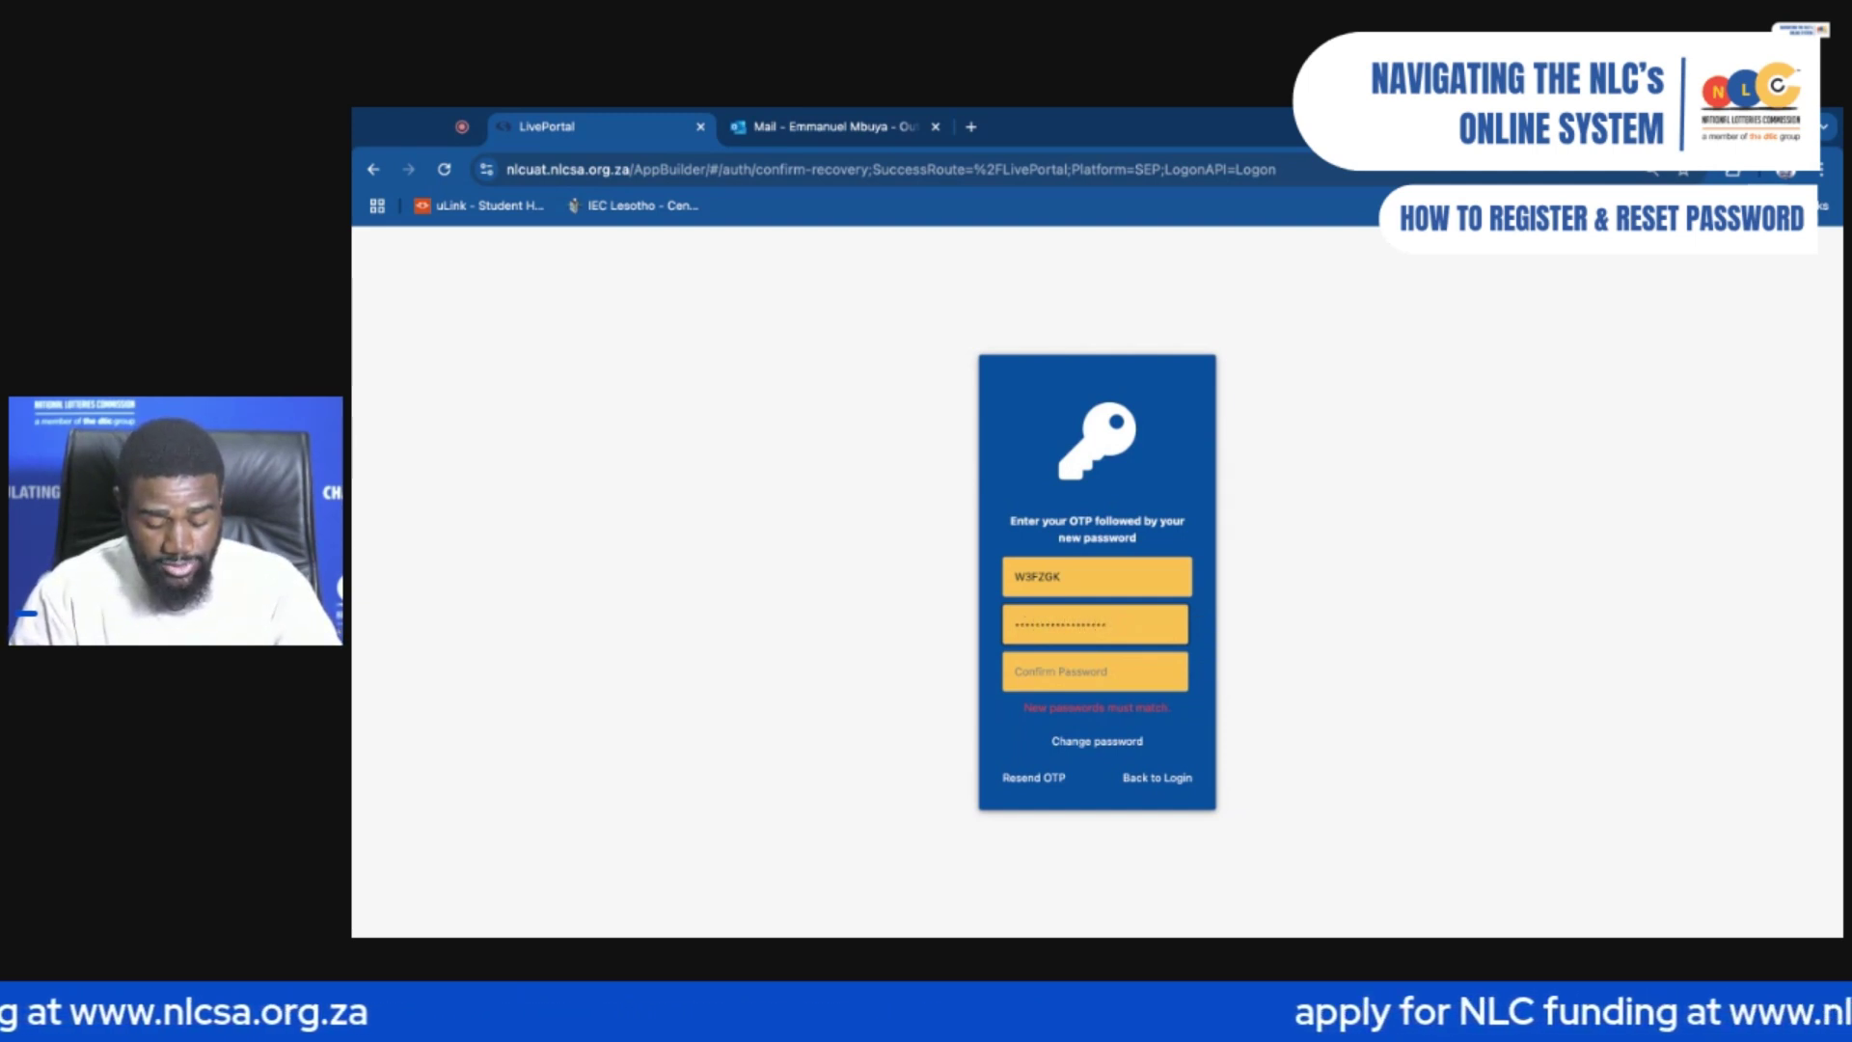
{"action": "key", "text": "Tab"}
{"action": "type", "text": "•••••••"}
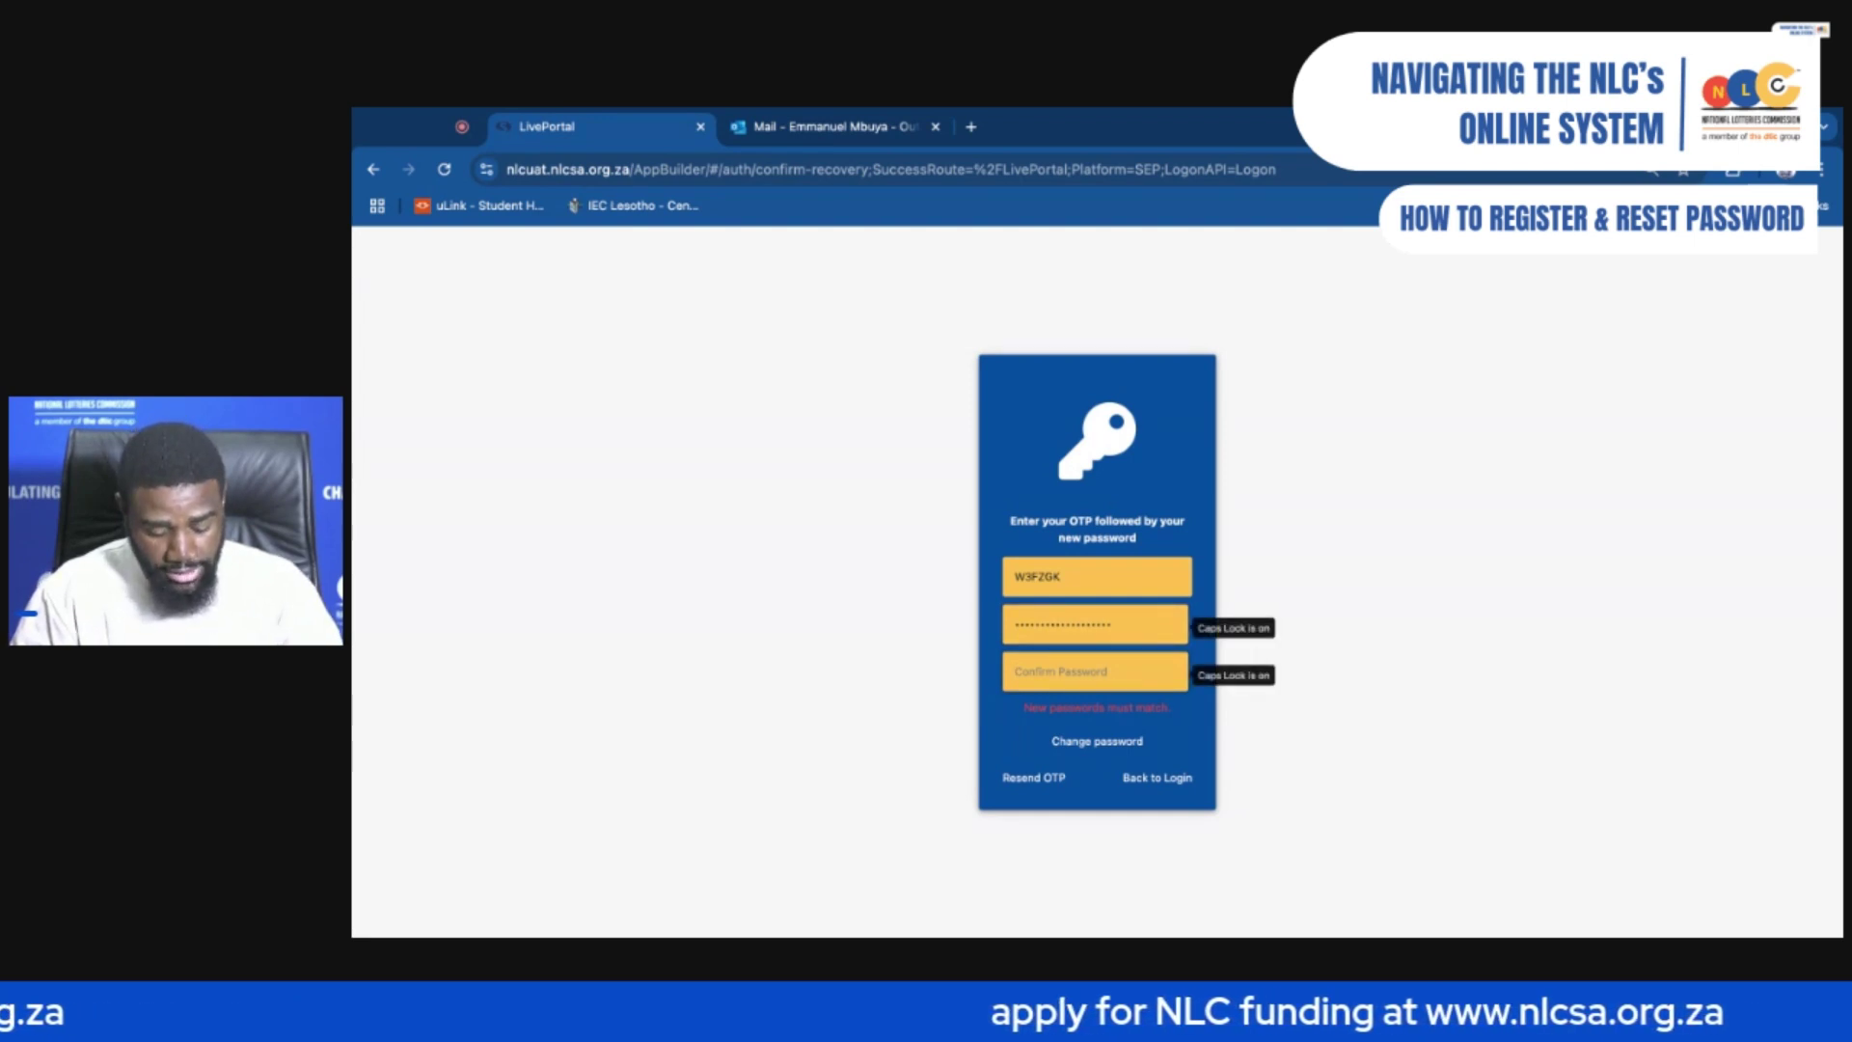
{"action": "type", "text": "•••••••••••"}
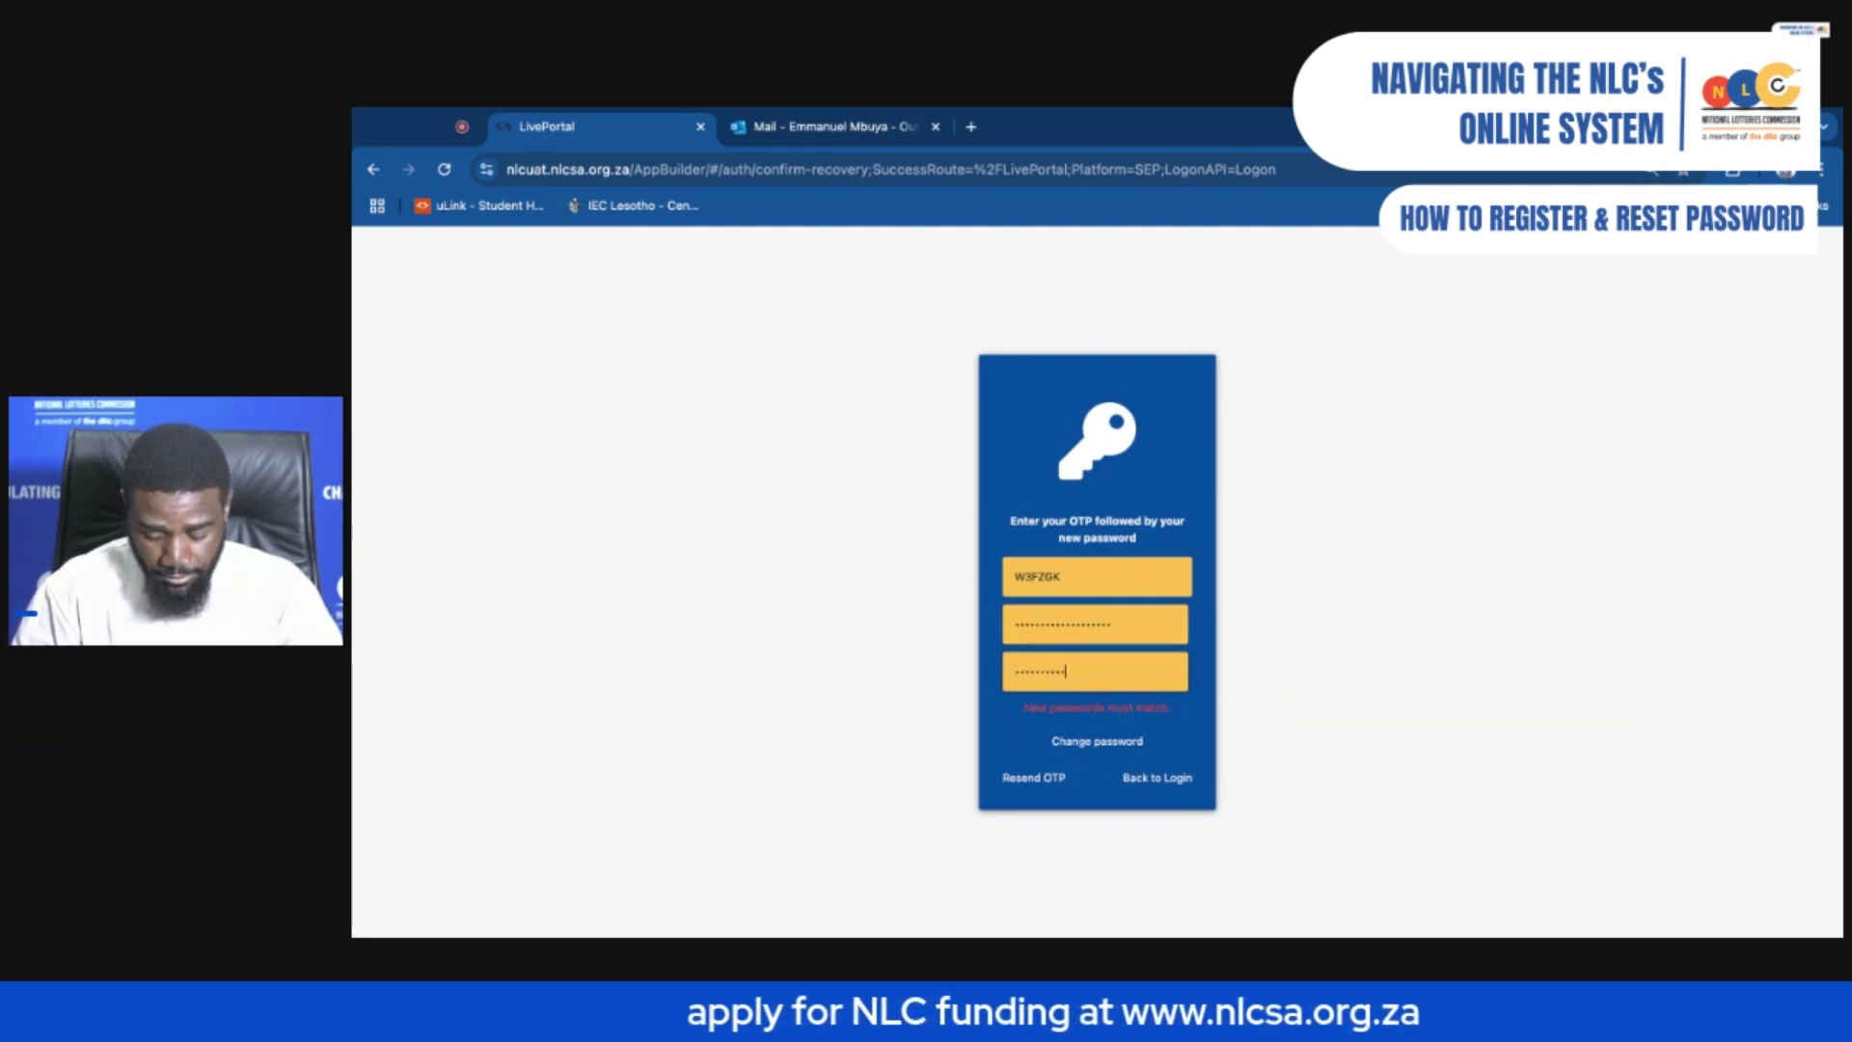
{"action": "type", "text": "•••"}
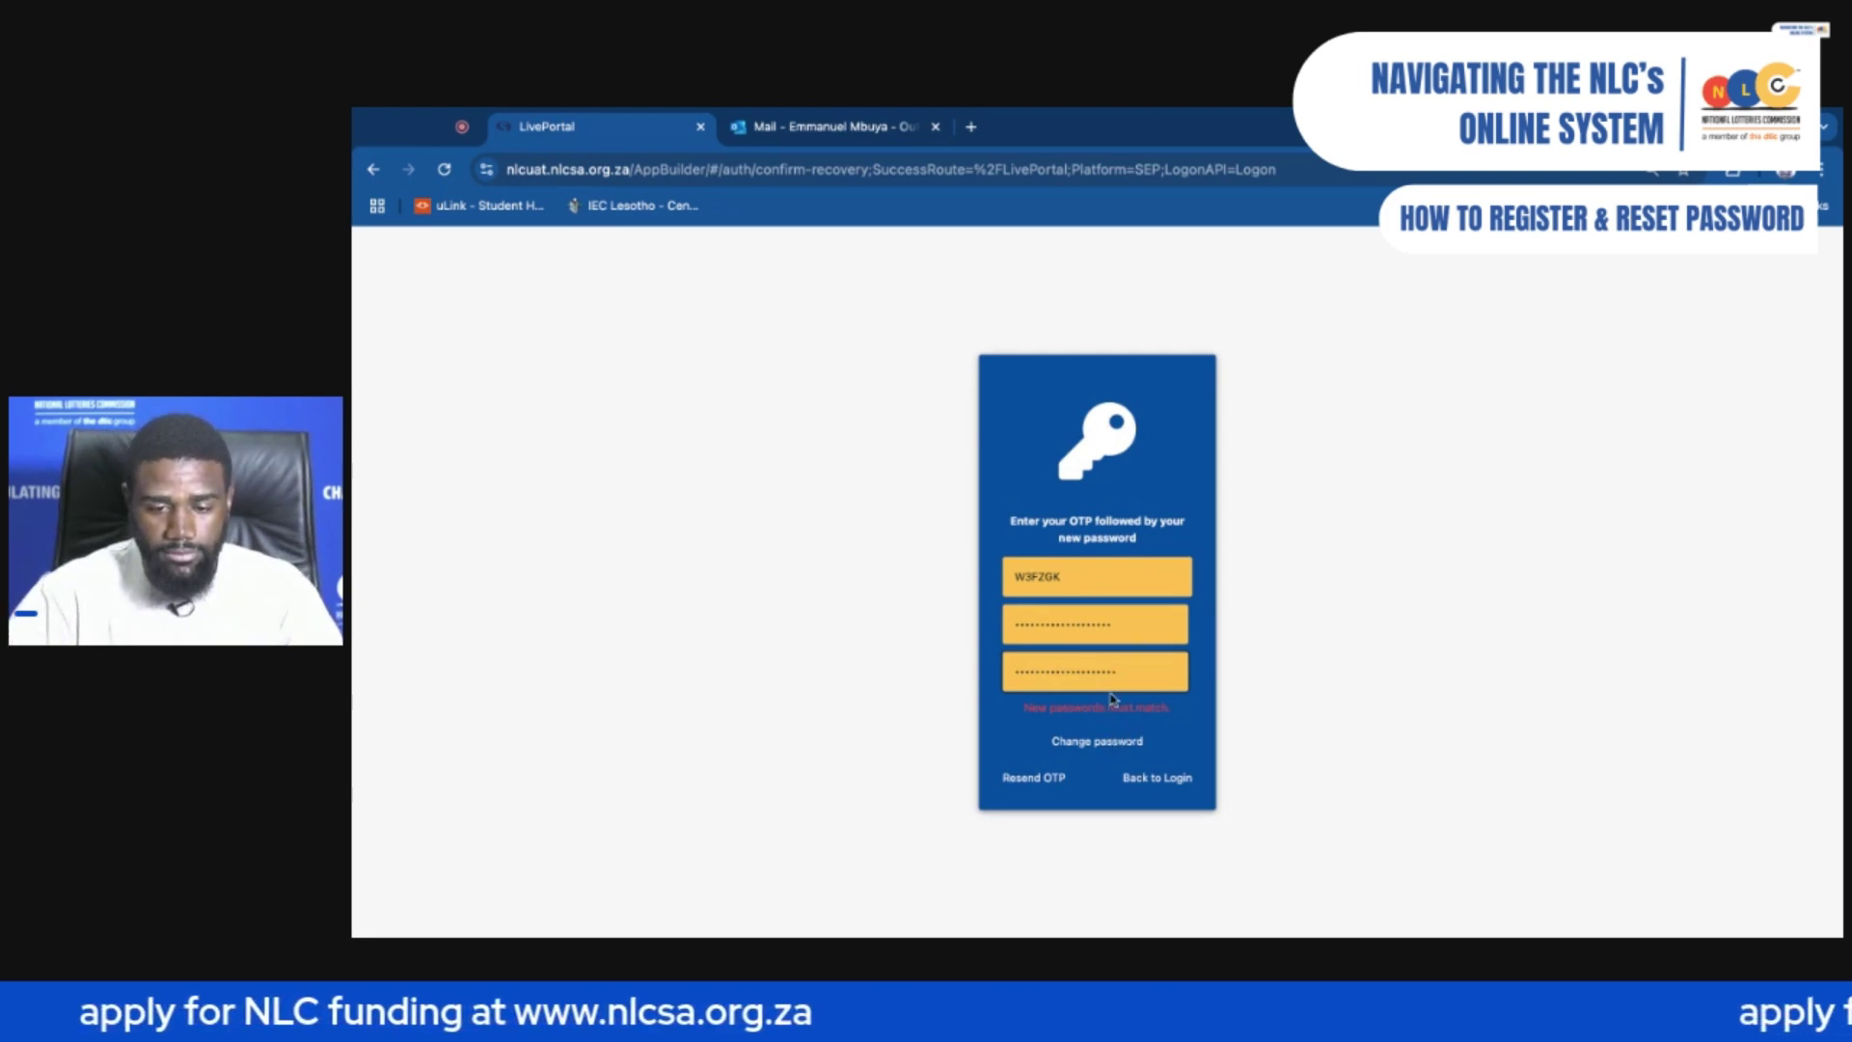
{"action": "left_click_drag", "start_coordinate": [1123, 673], "coordinate": [1023, 655]}
{"action": "key", "text": "BackSpace"}
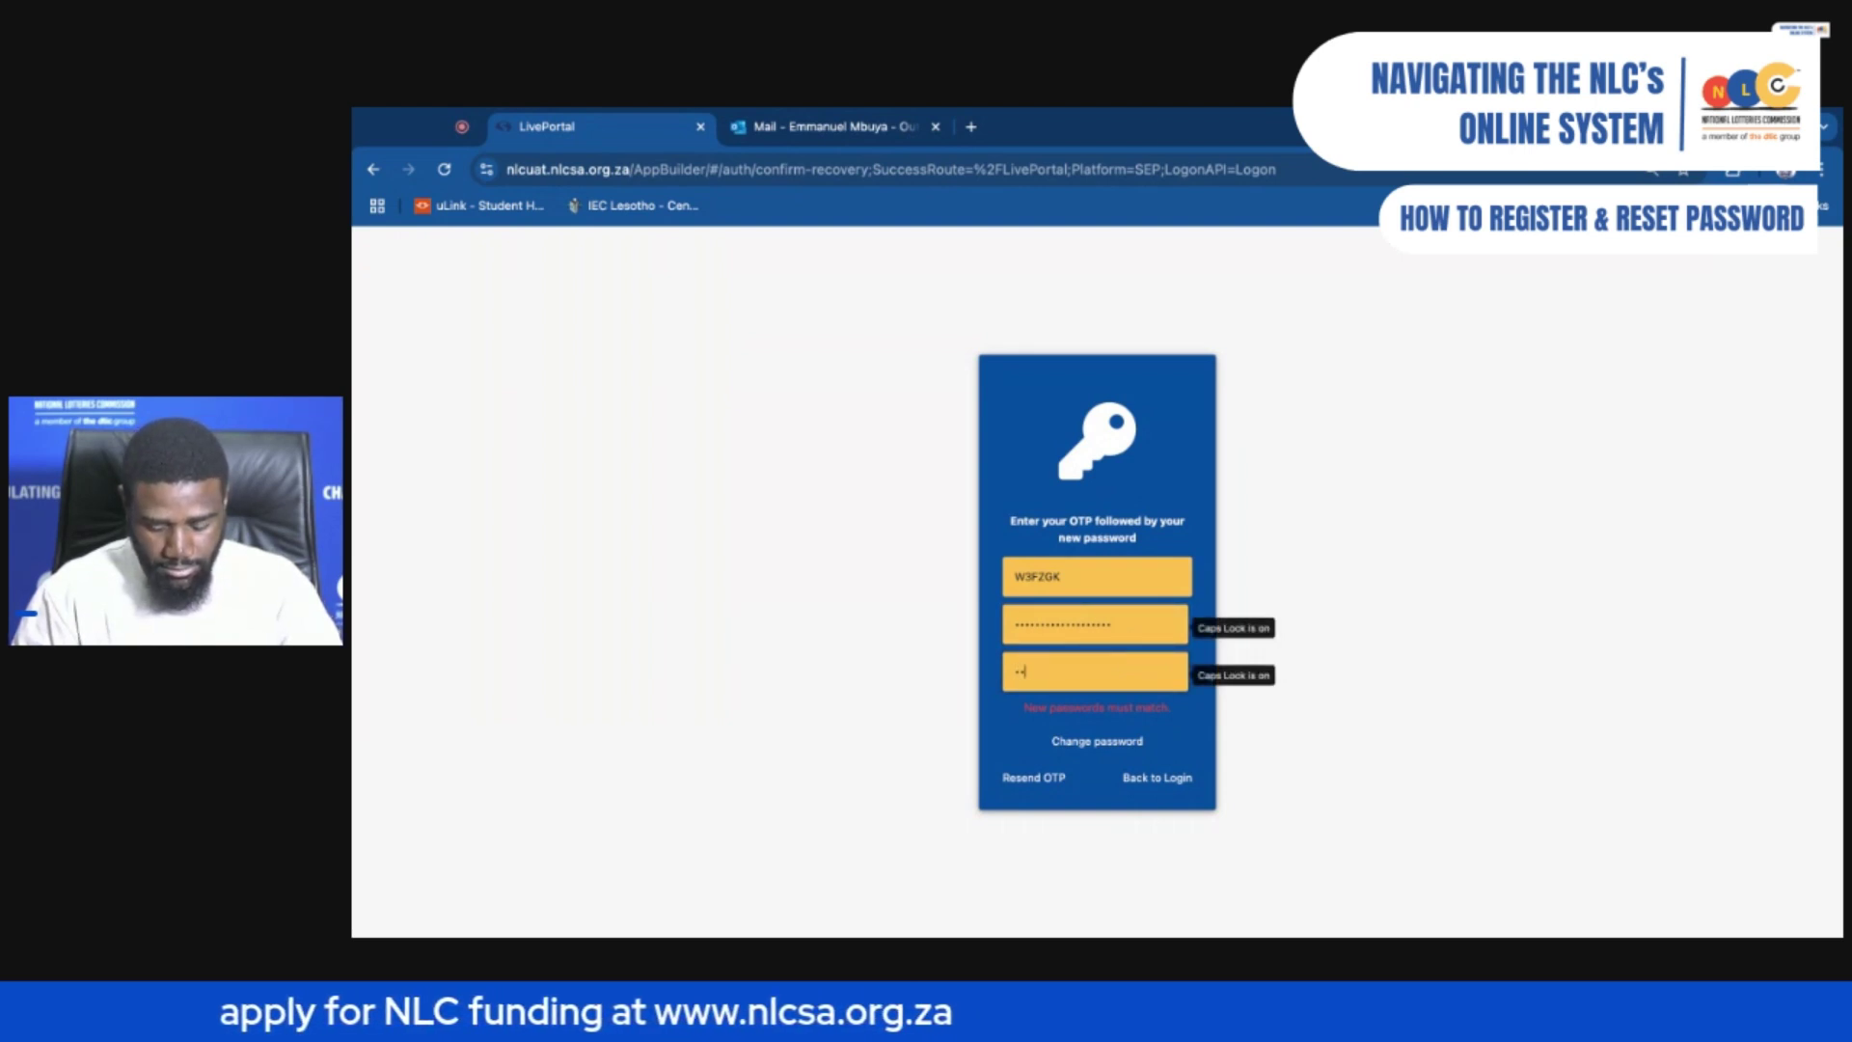
{"action": "type", "text": "••••••••••••••"}
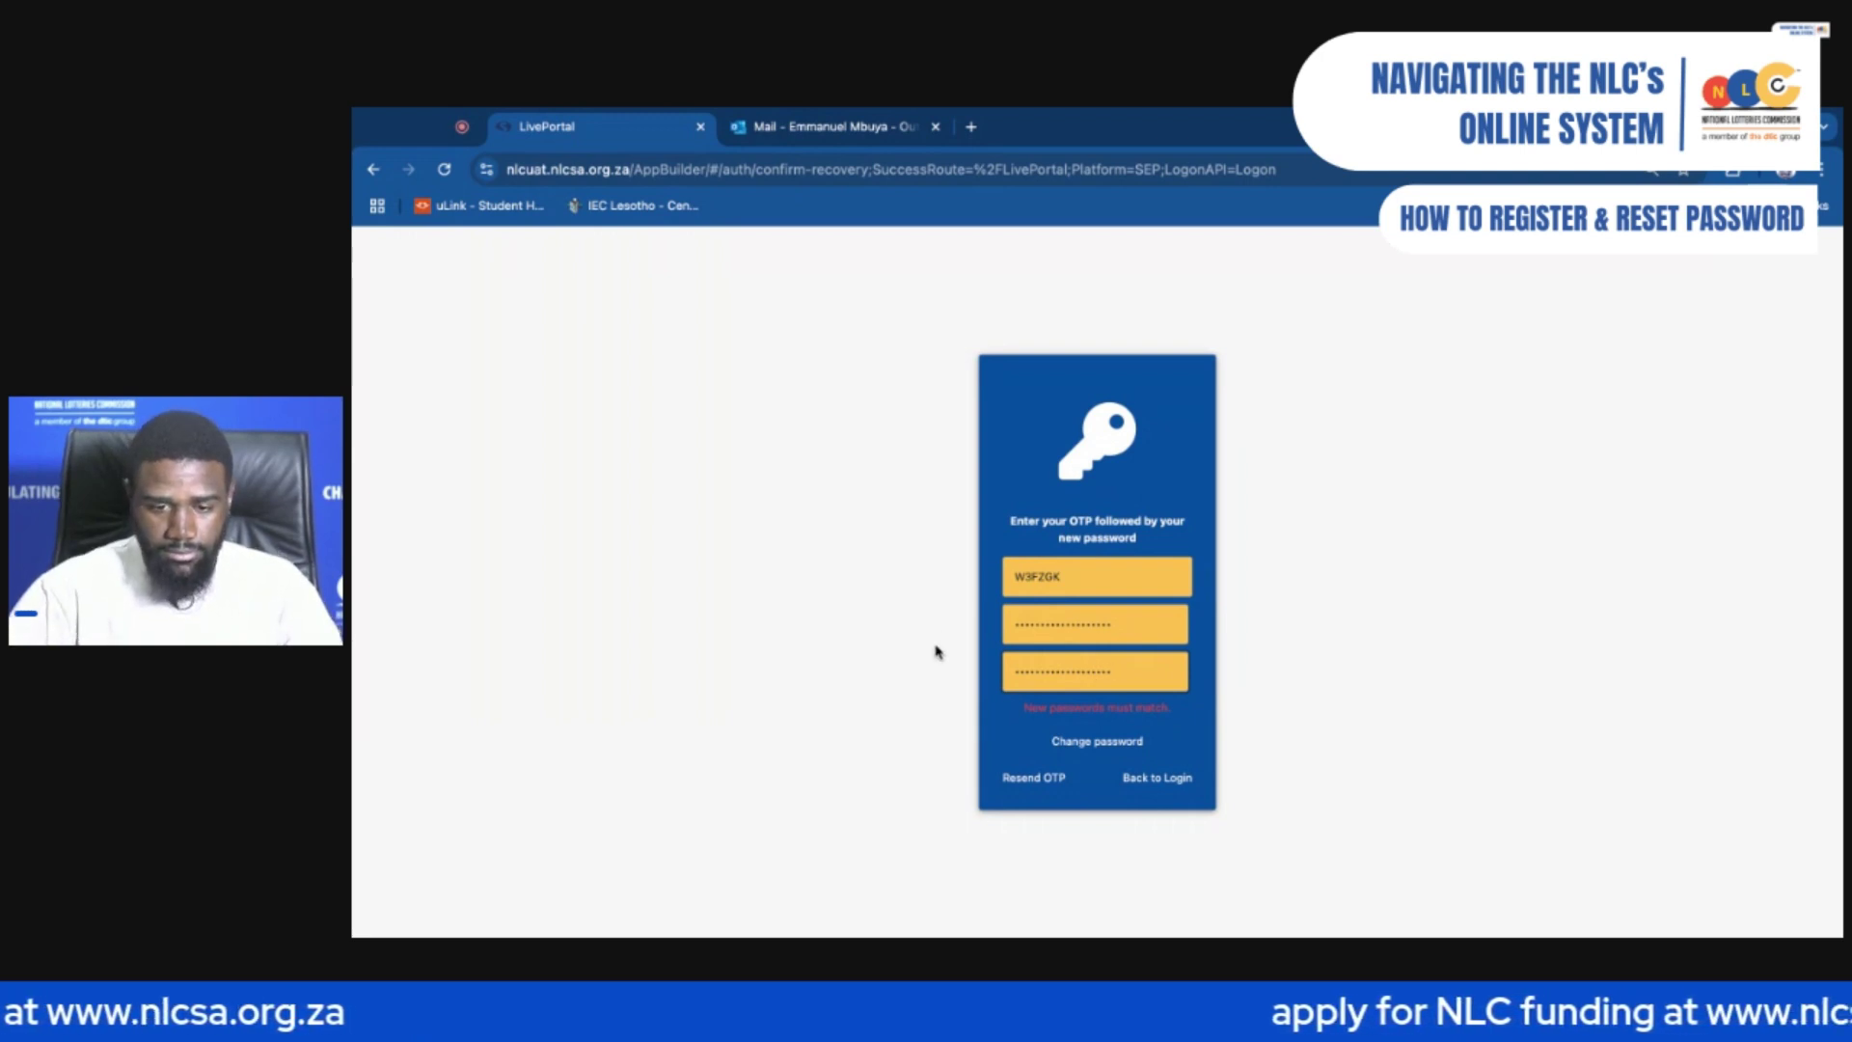
Submit the password change, acknowledge the Password Changed confirmation, and enter the username on the login page.
{"action": "left_click", "coordinate": [1103, 749]}
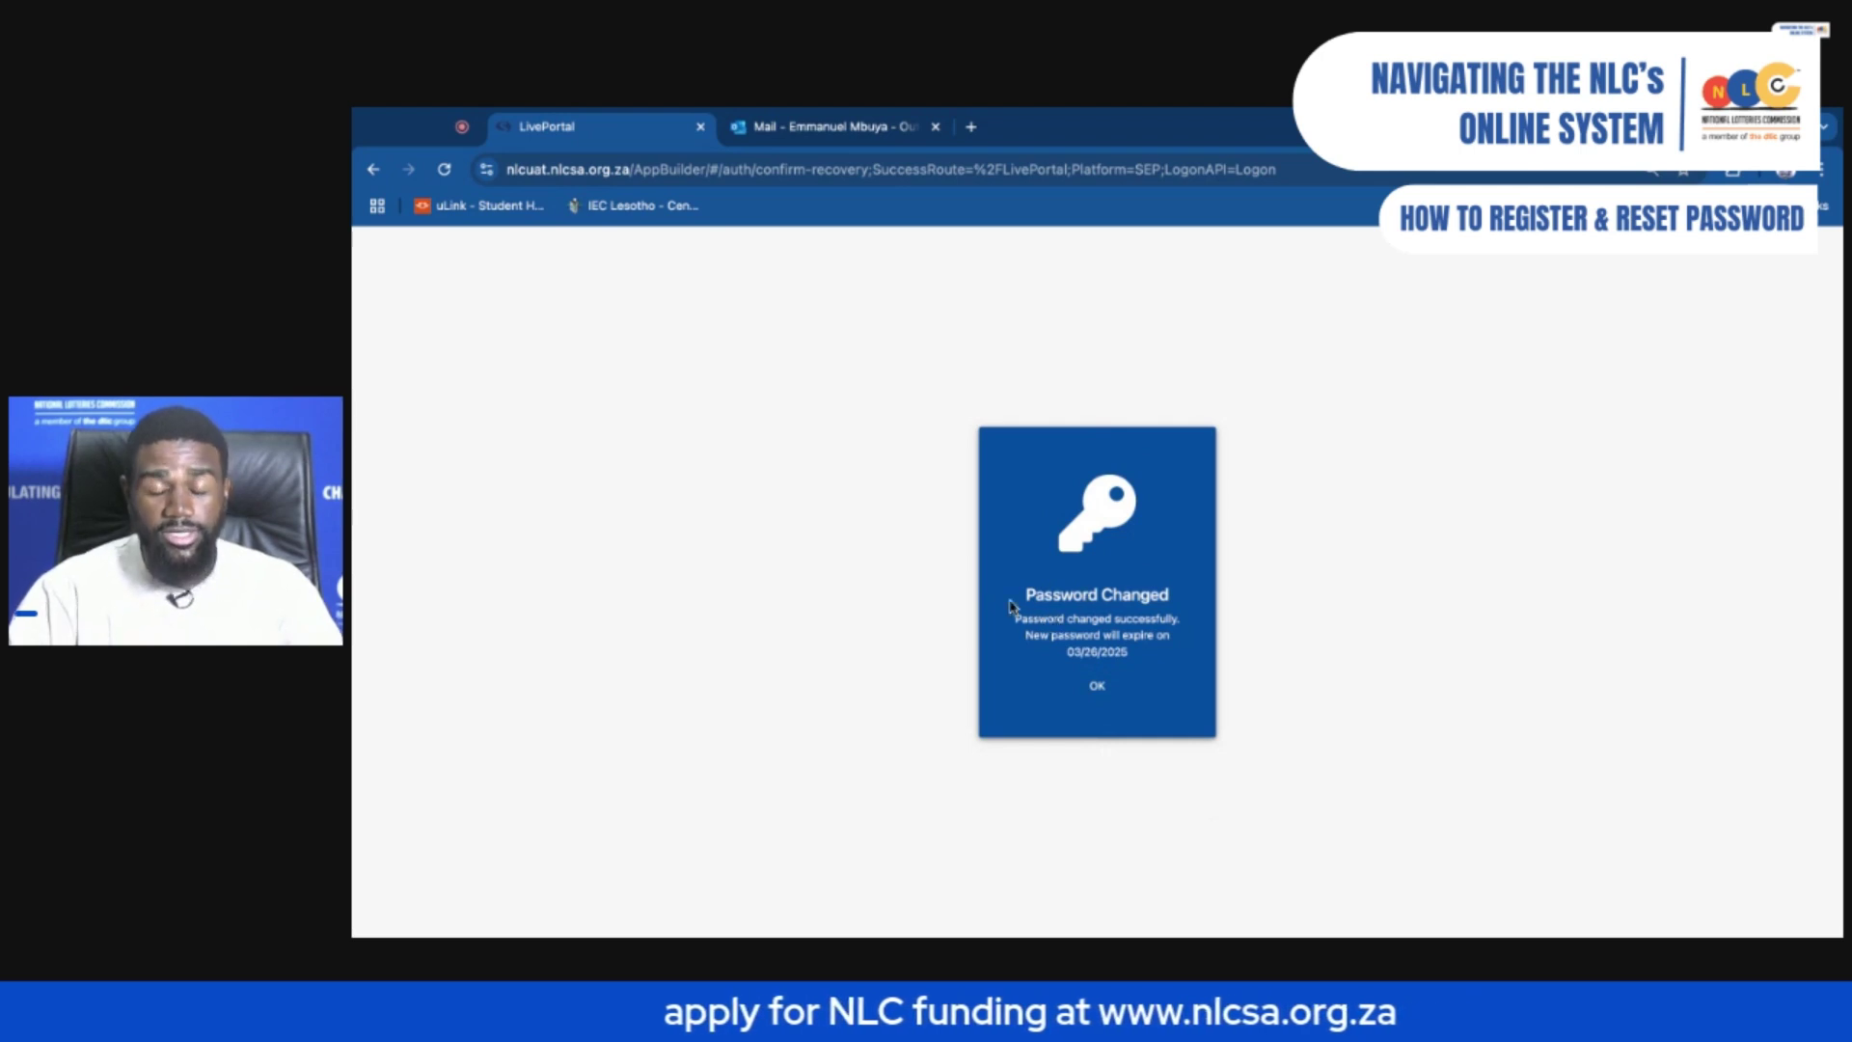
{"action": "left_click_drag", "start_coordinate": [1025, 596], "coordinate": [1160, 596]}
{"action": "left_click", "coordinate": [1102, 681]}
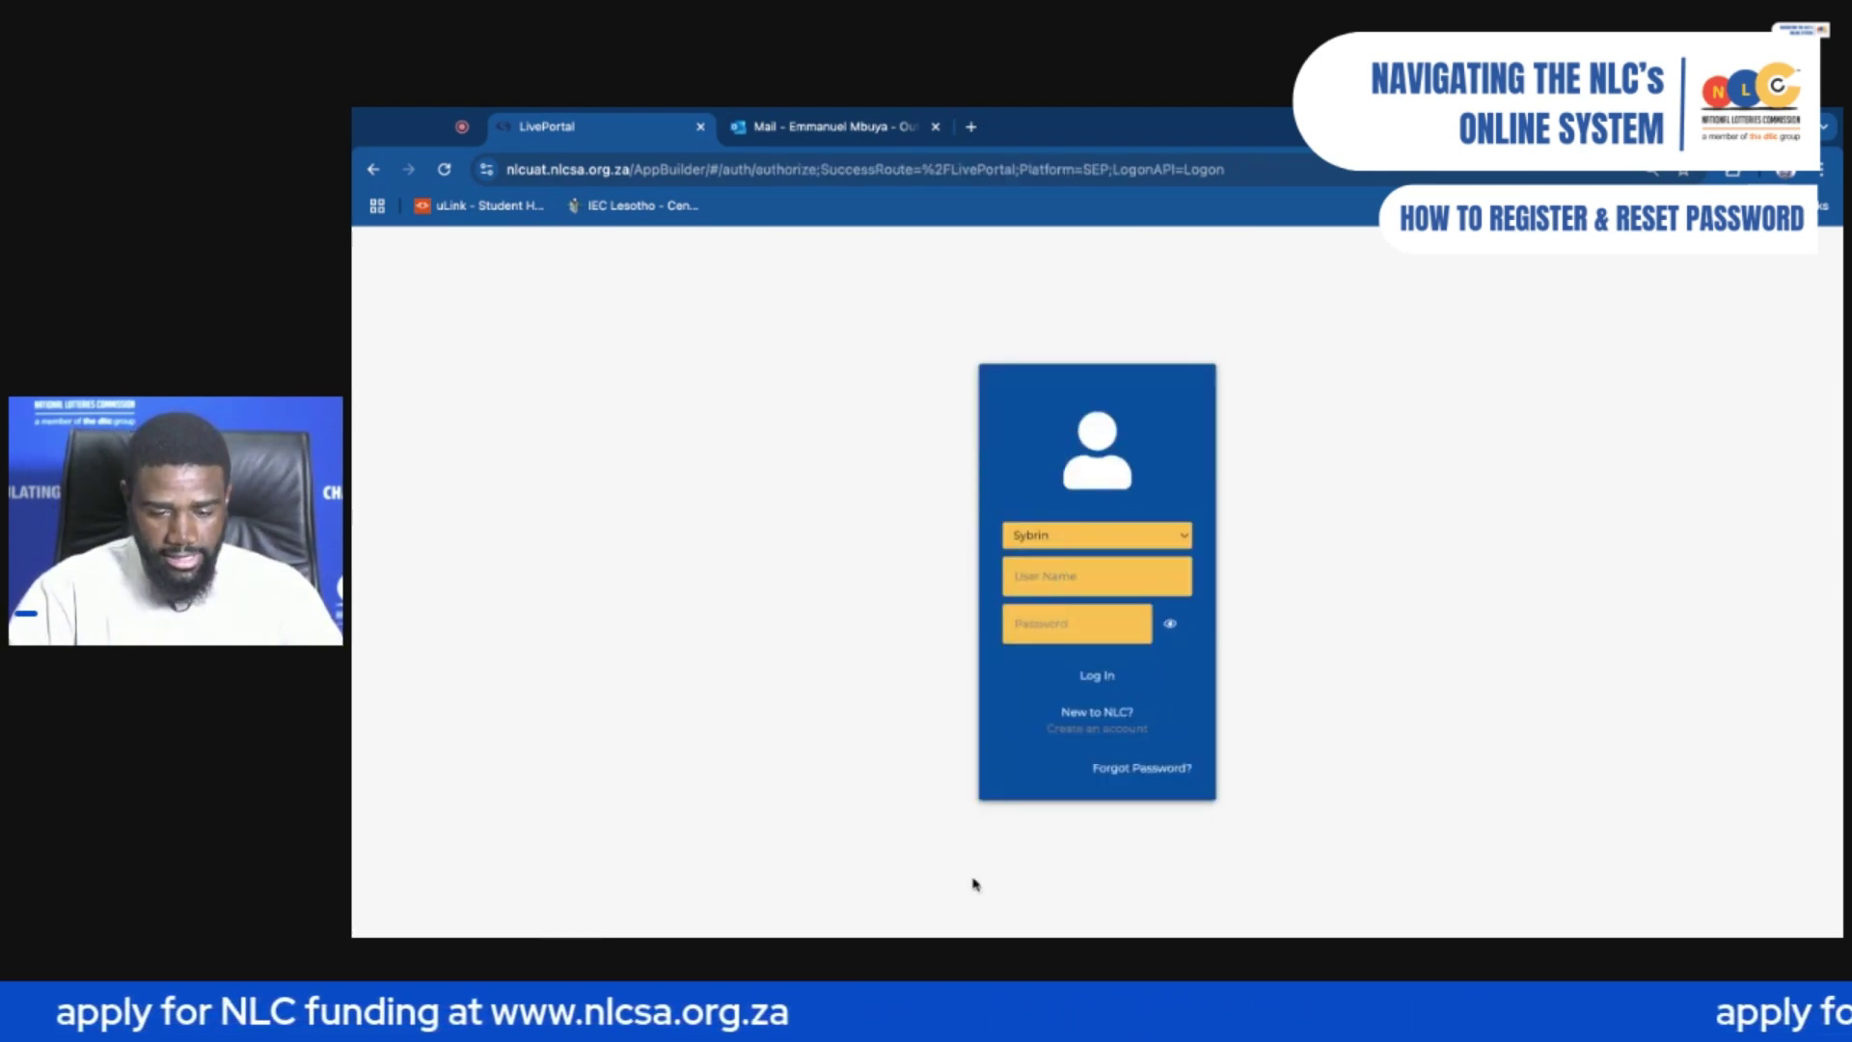
{"action": "type", "text": "Emmanuel"}
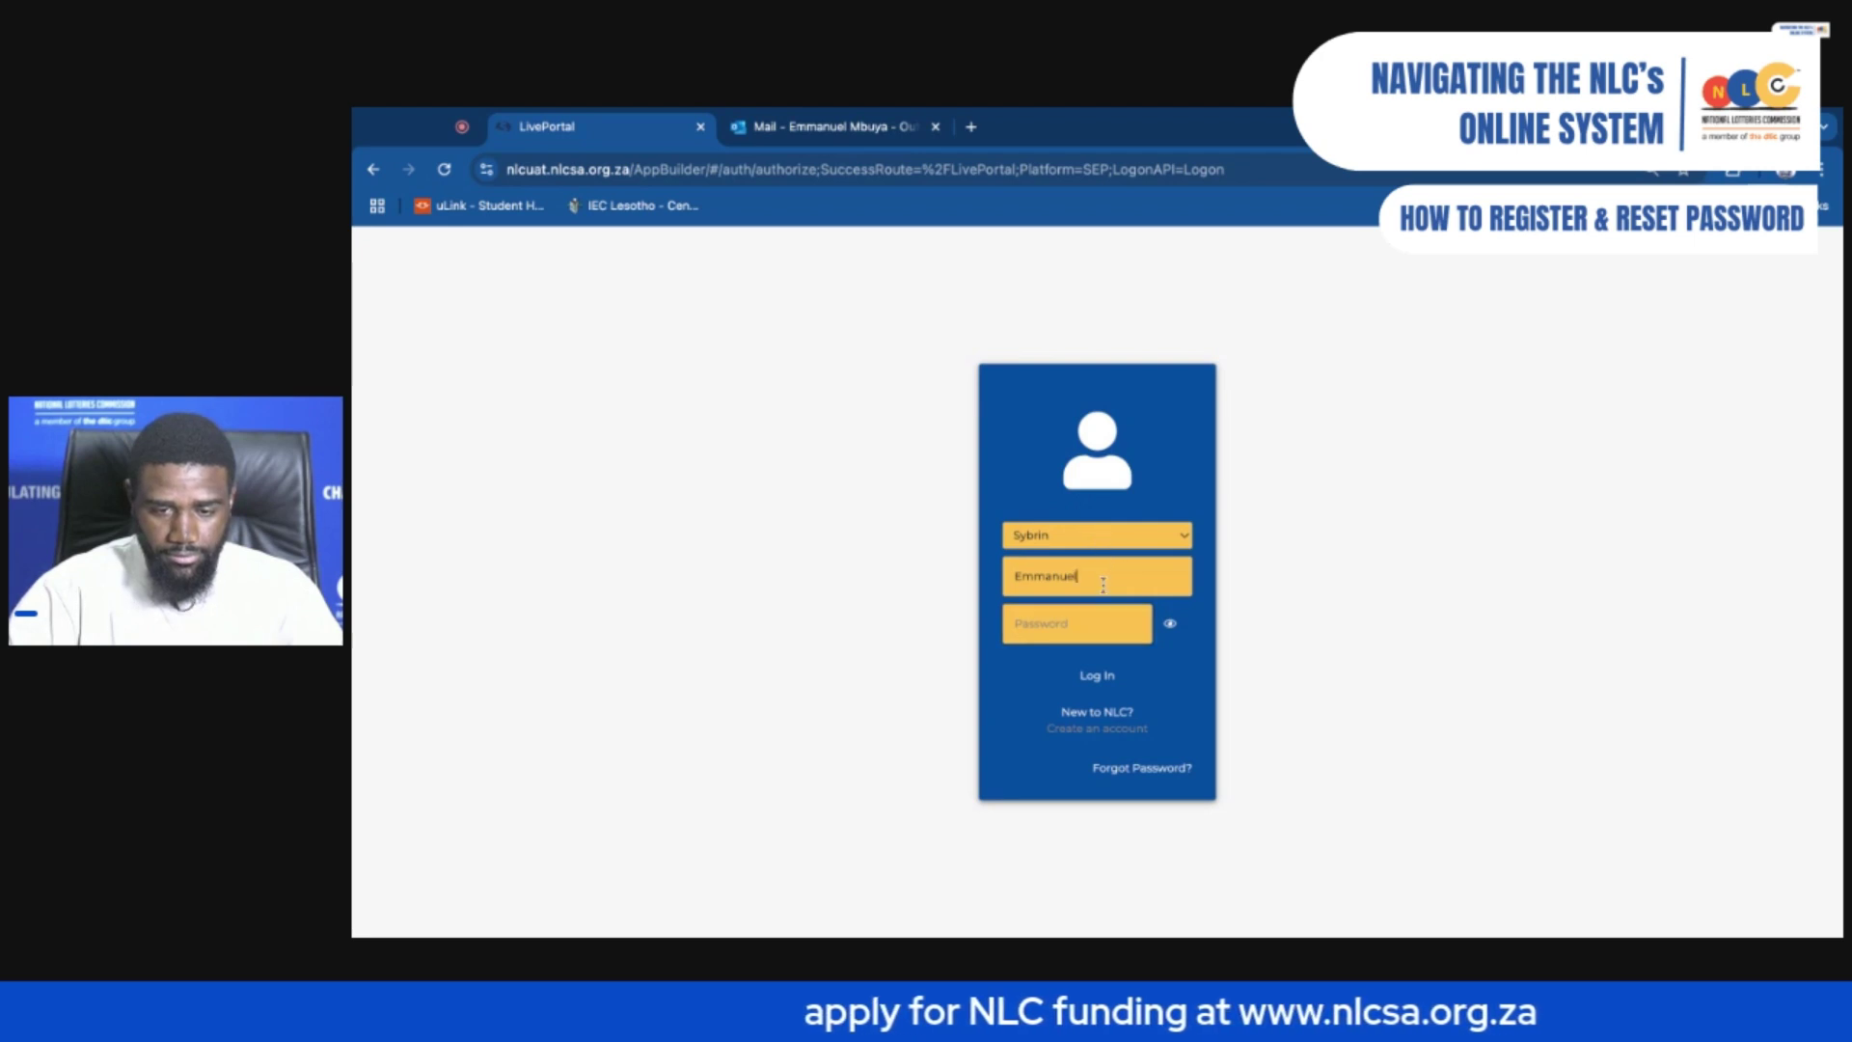
{"action": "type", "text": "M"}
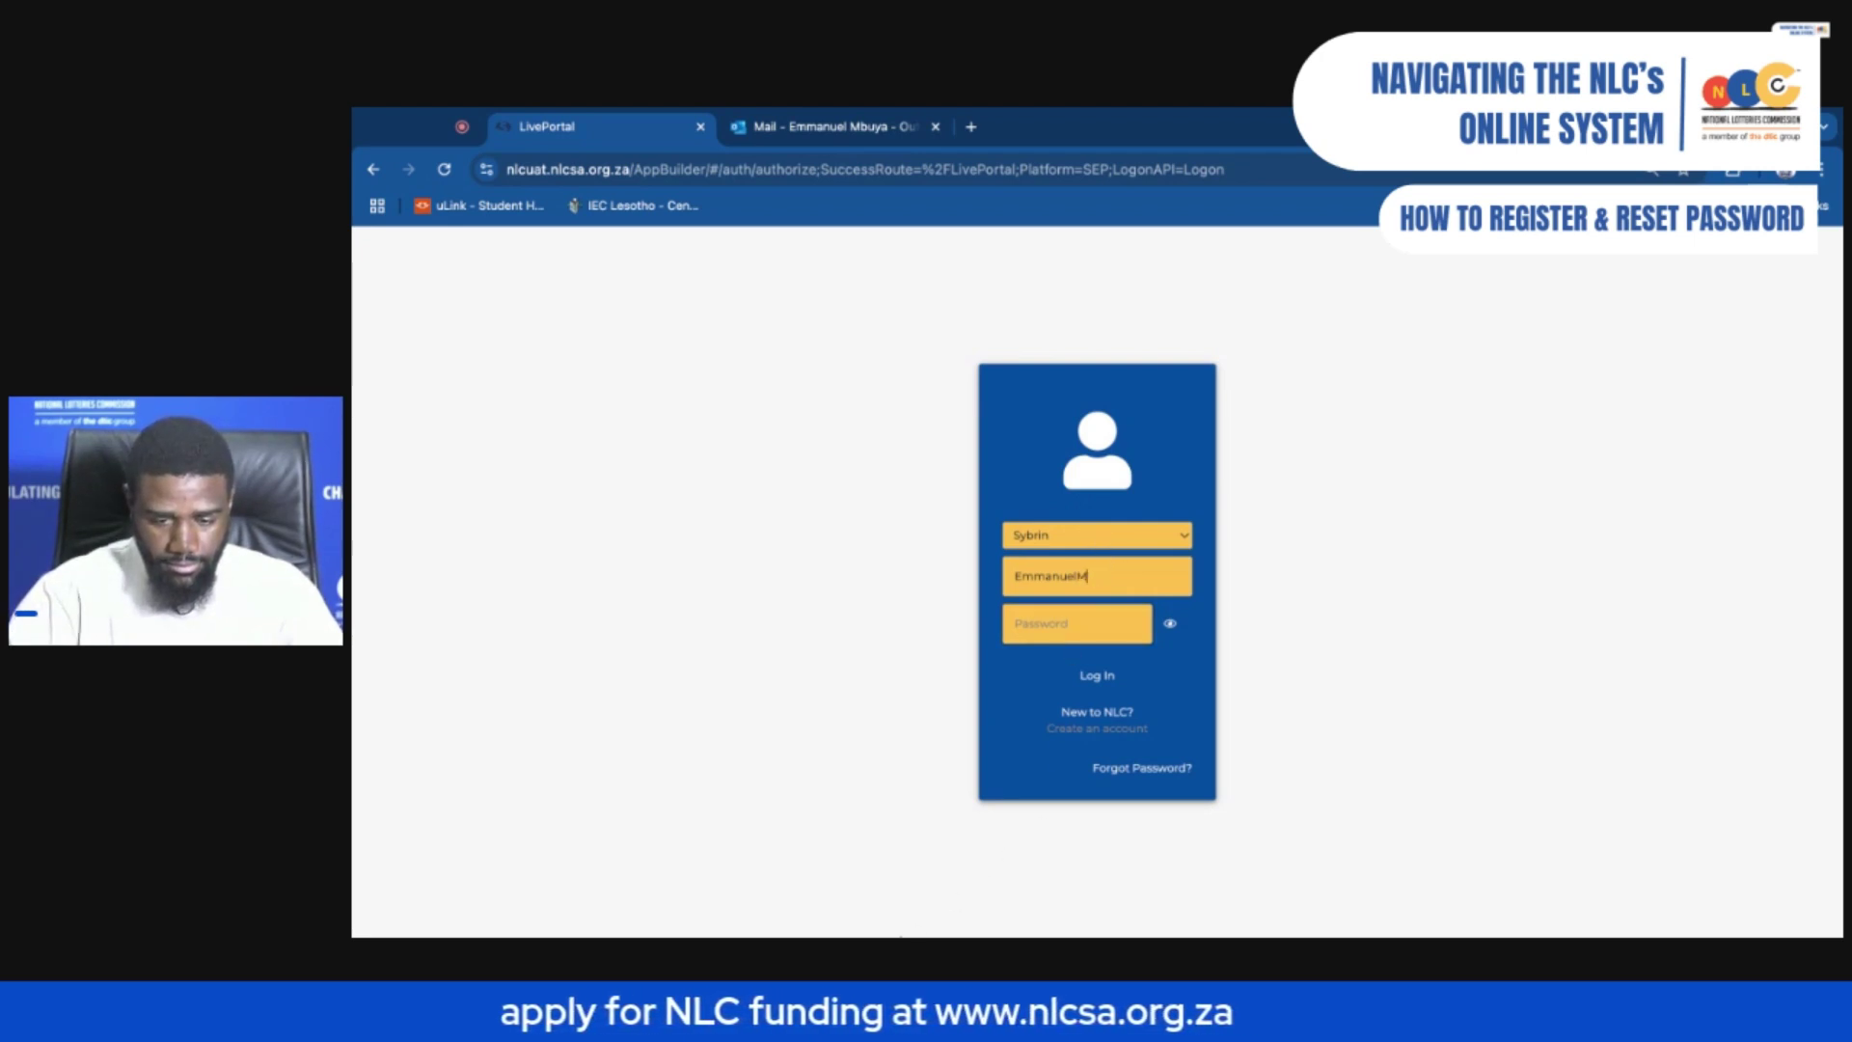
{"action": "left_click", "coordinate": [900, 935]}
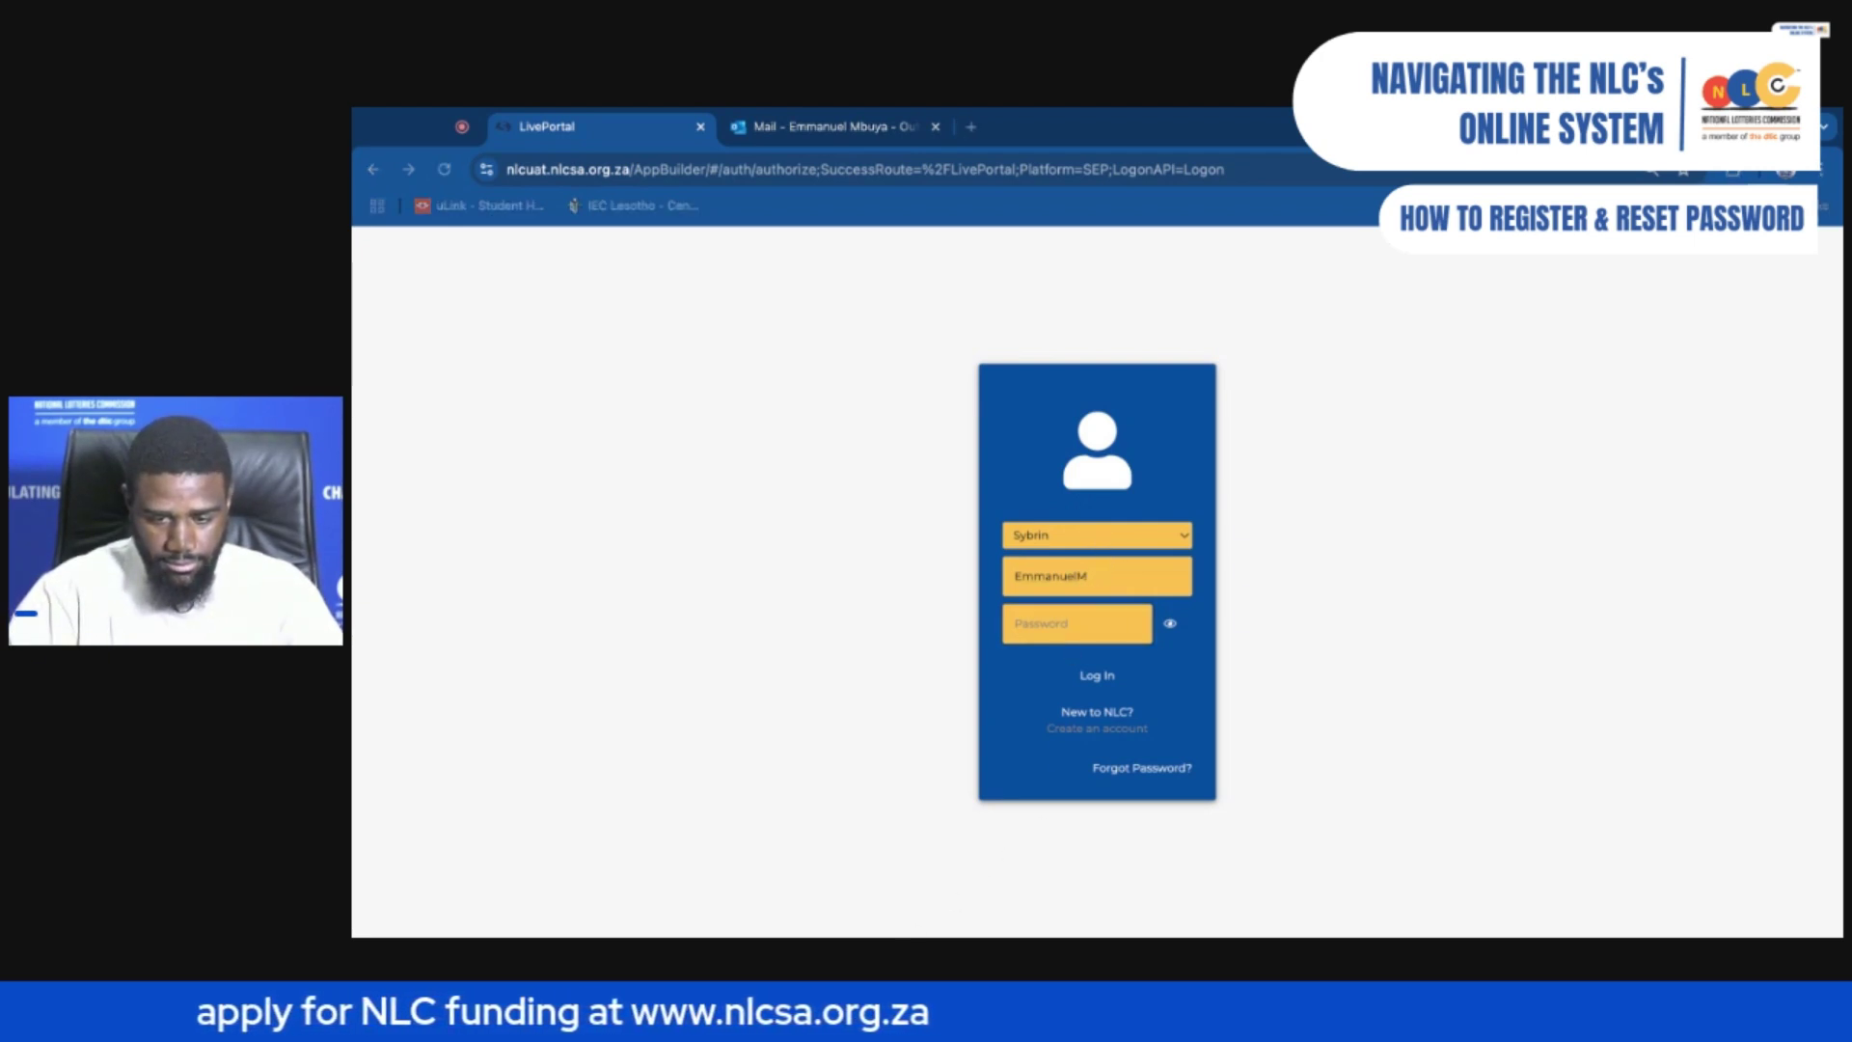
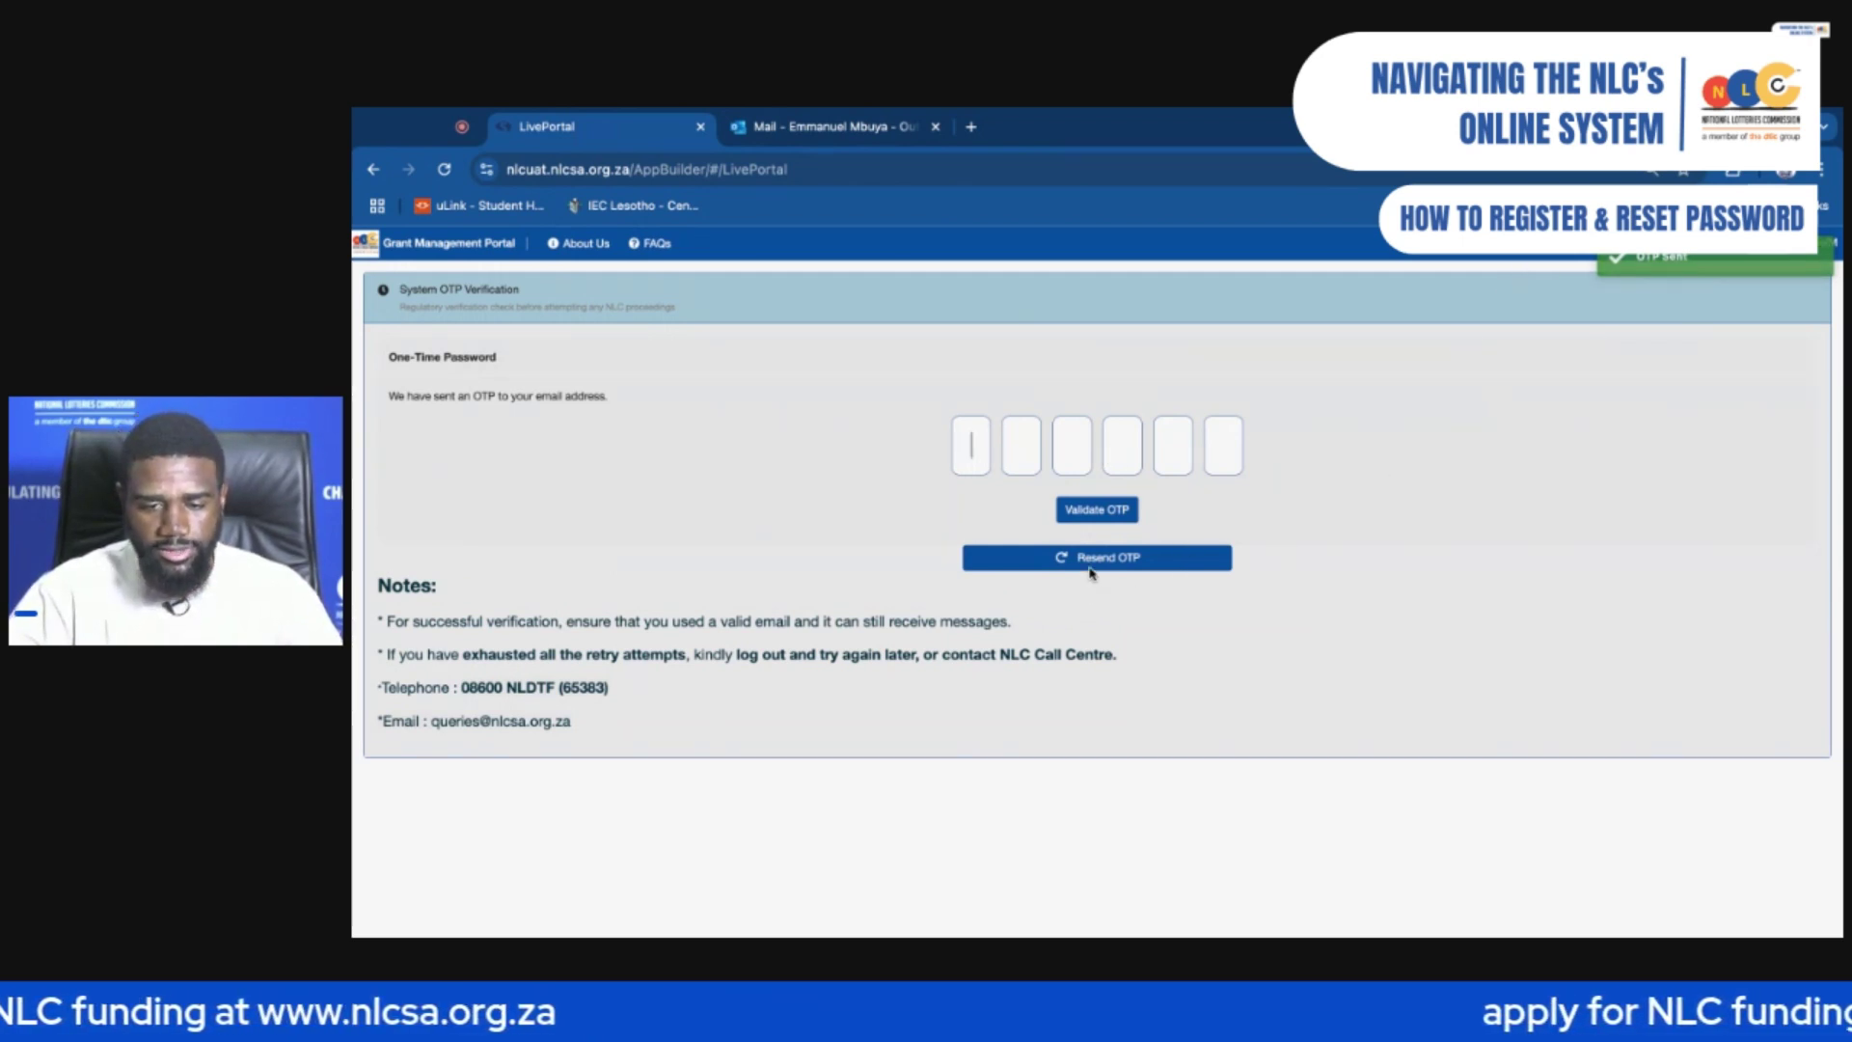
Find the latest 'DO NOT REPLY - NLC Temporary OTP' email in Outlook to read the one-time password.
{"action": "left_click", "coordinate": [783, 125]}
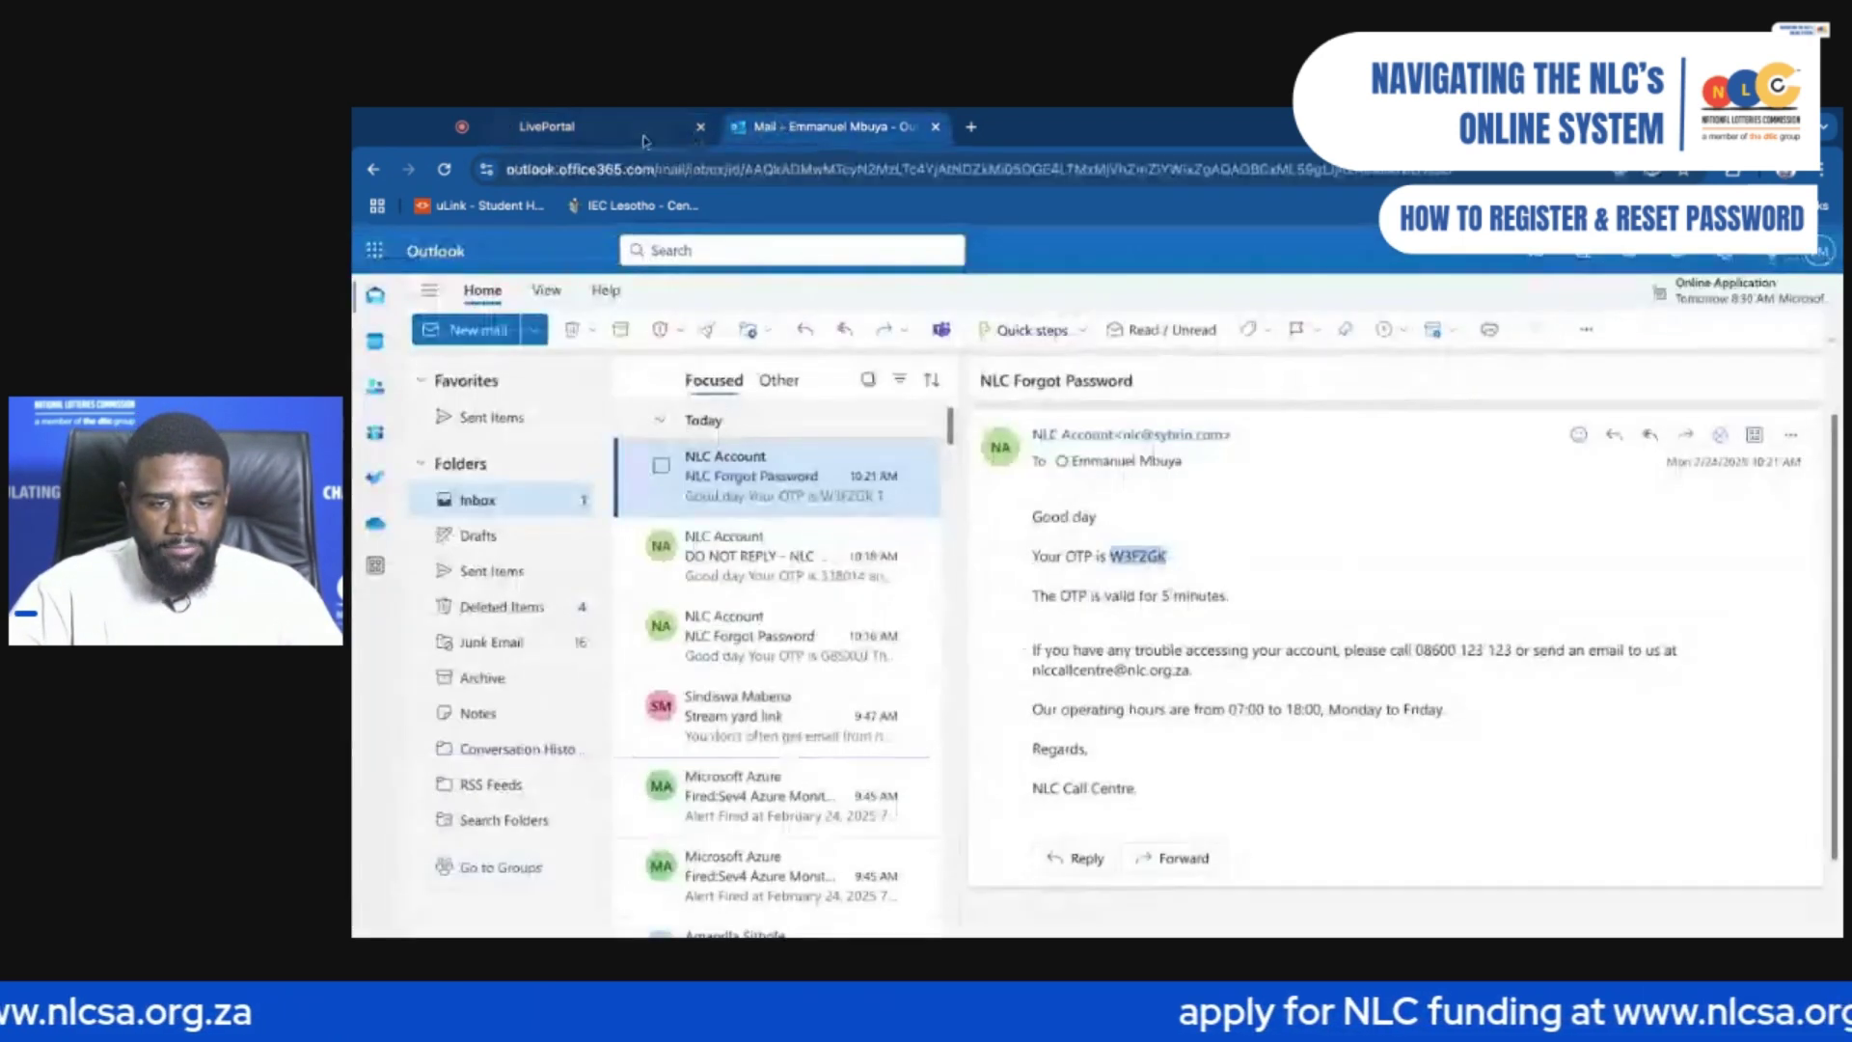
{"action": "left_click", "coordinate": [637, 126]}
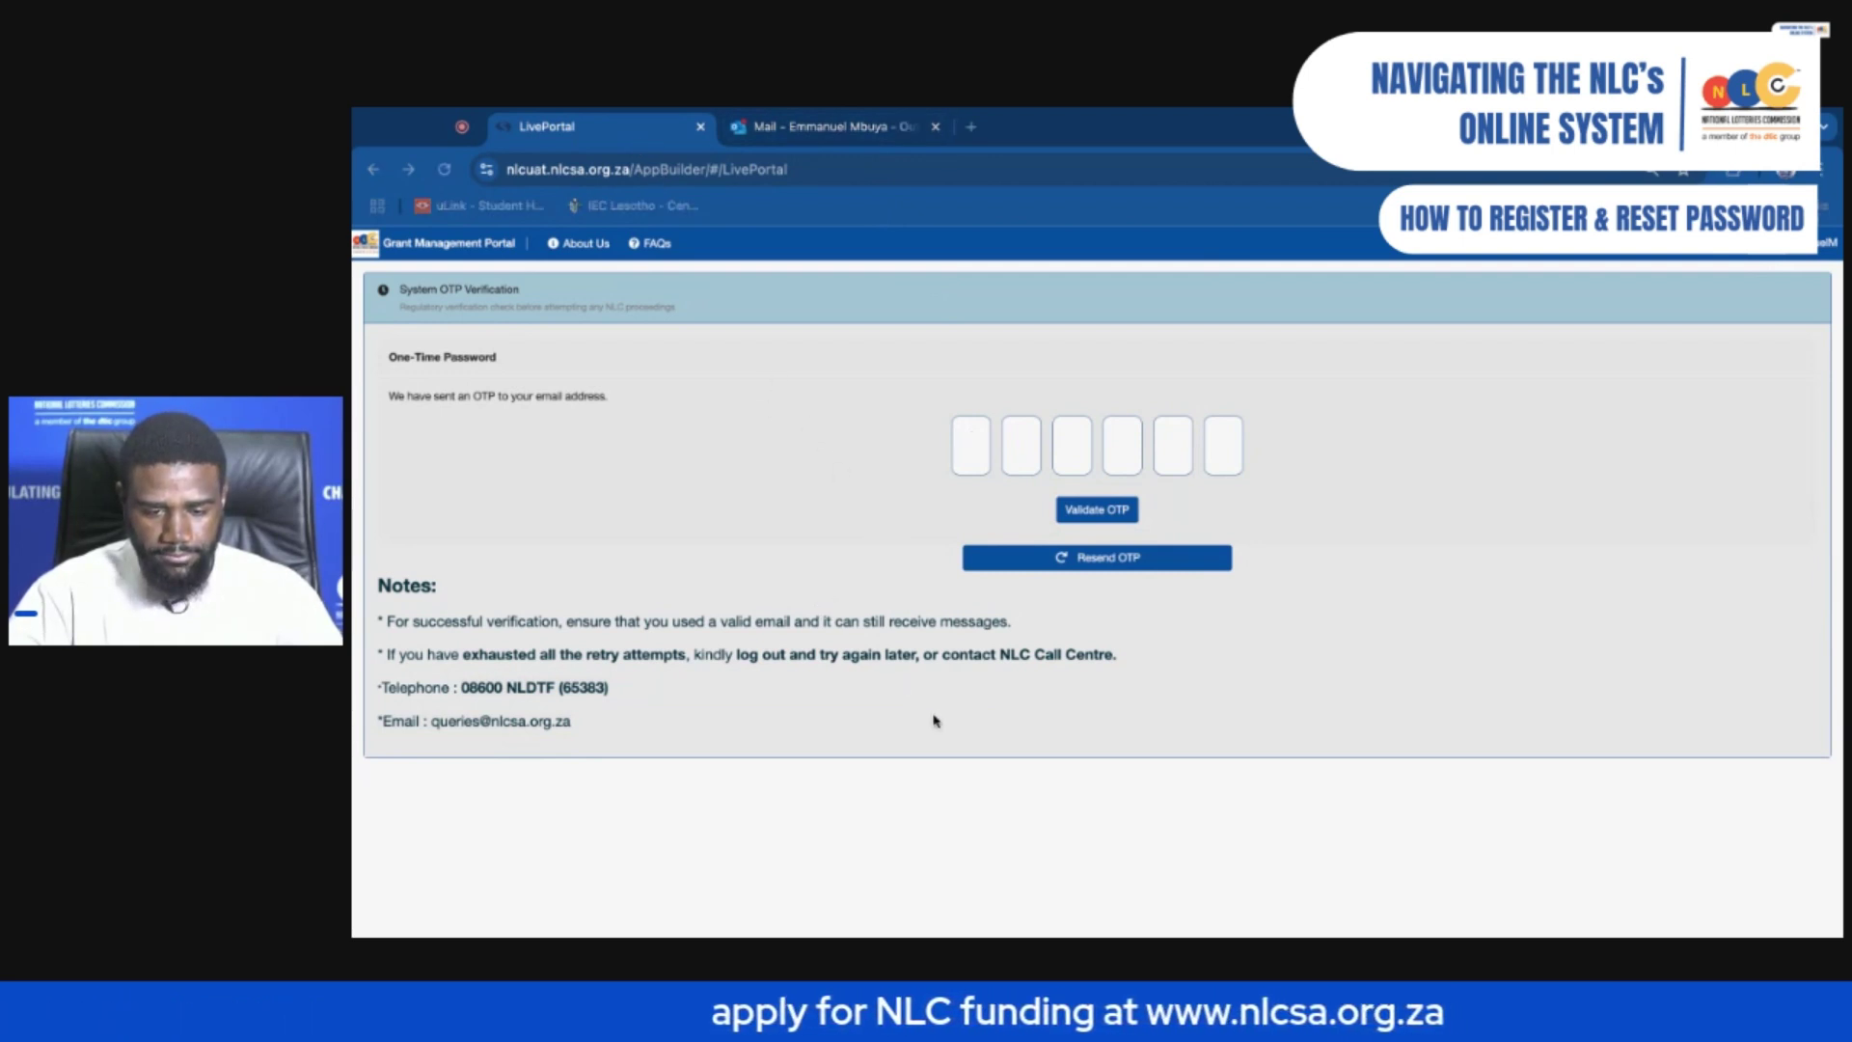
{"action": "left_click", "coordinate": [1111, 420]}
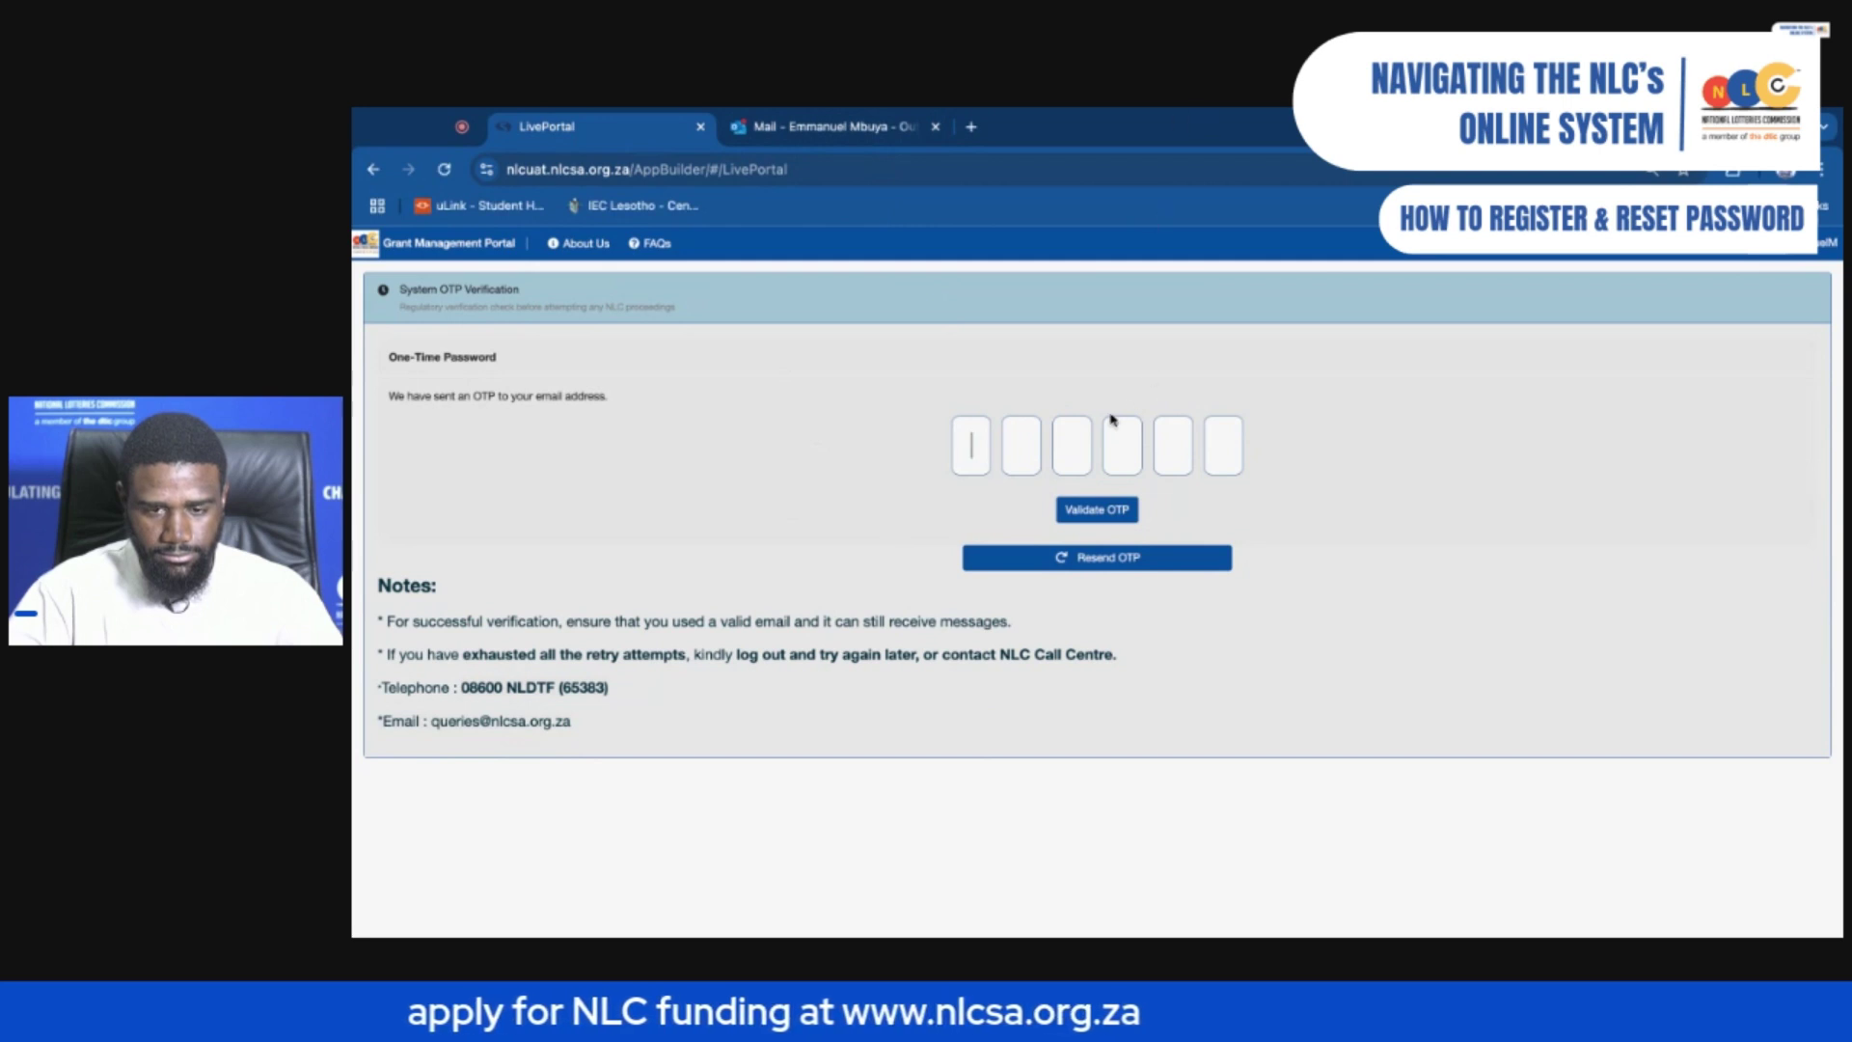
{"action": "left_click", "coordinate": [829, 126]}
{"action": "left_click", "coordinate": [772, 476]}
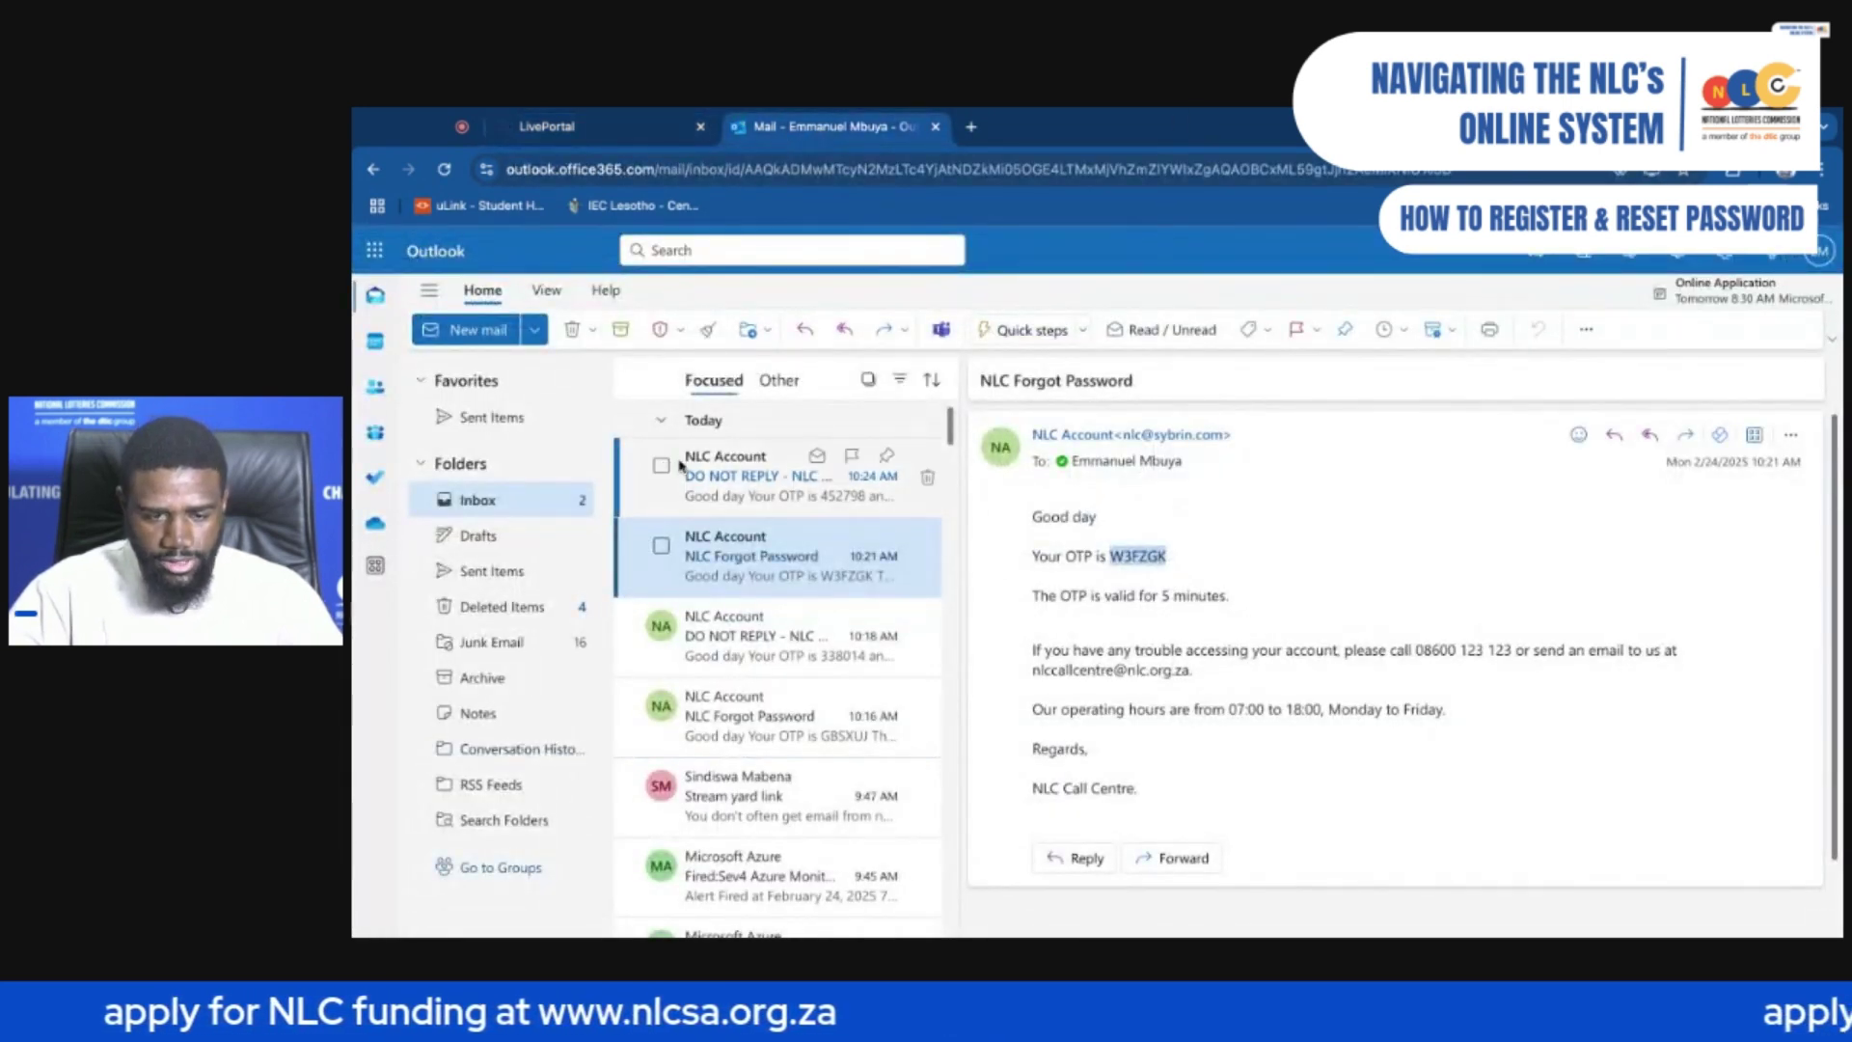
{"action": "left_click", "coordinate": [747, 556]}
{"action": "left_click", "coordinate": [719, 477]}
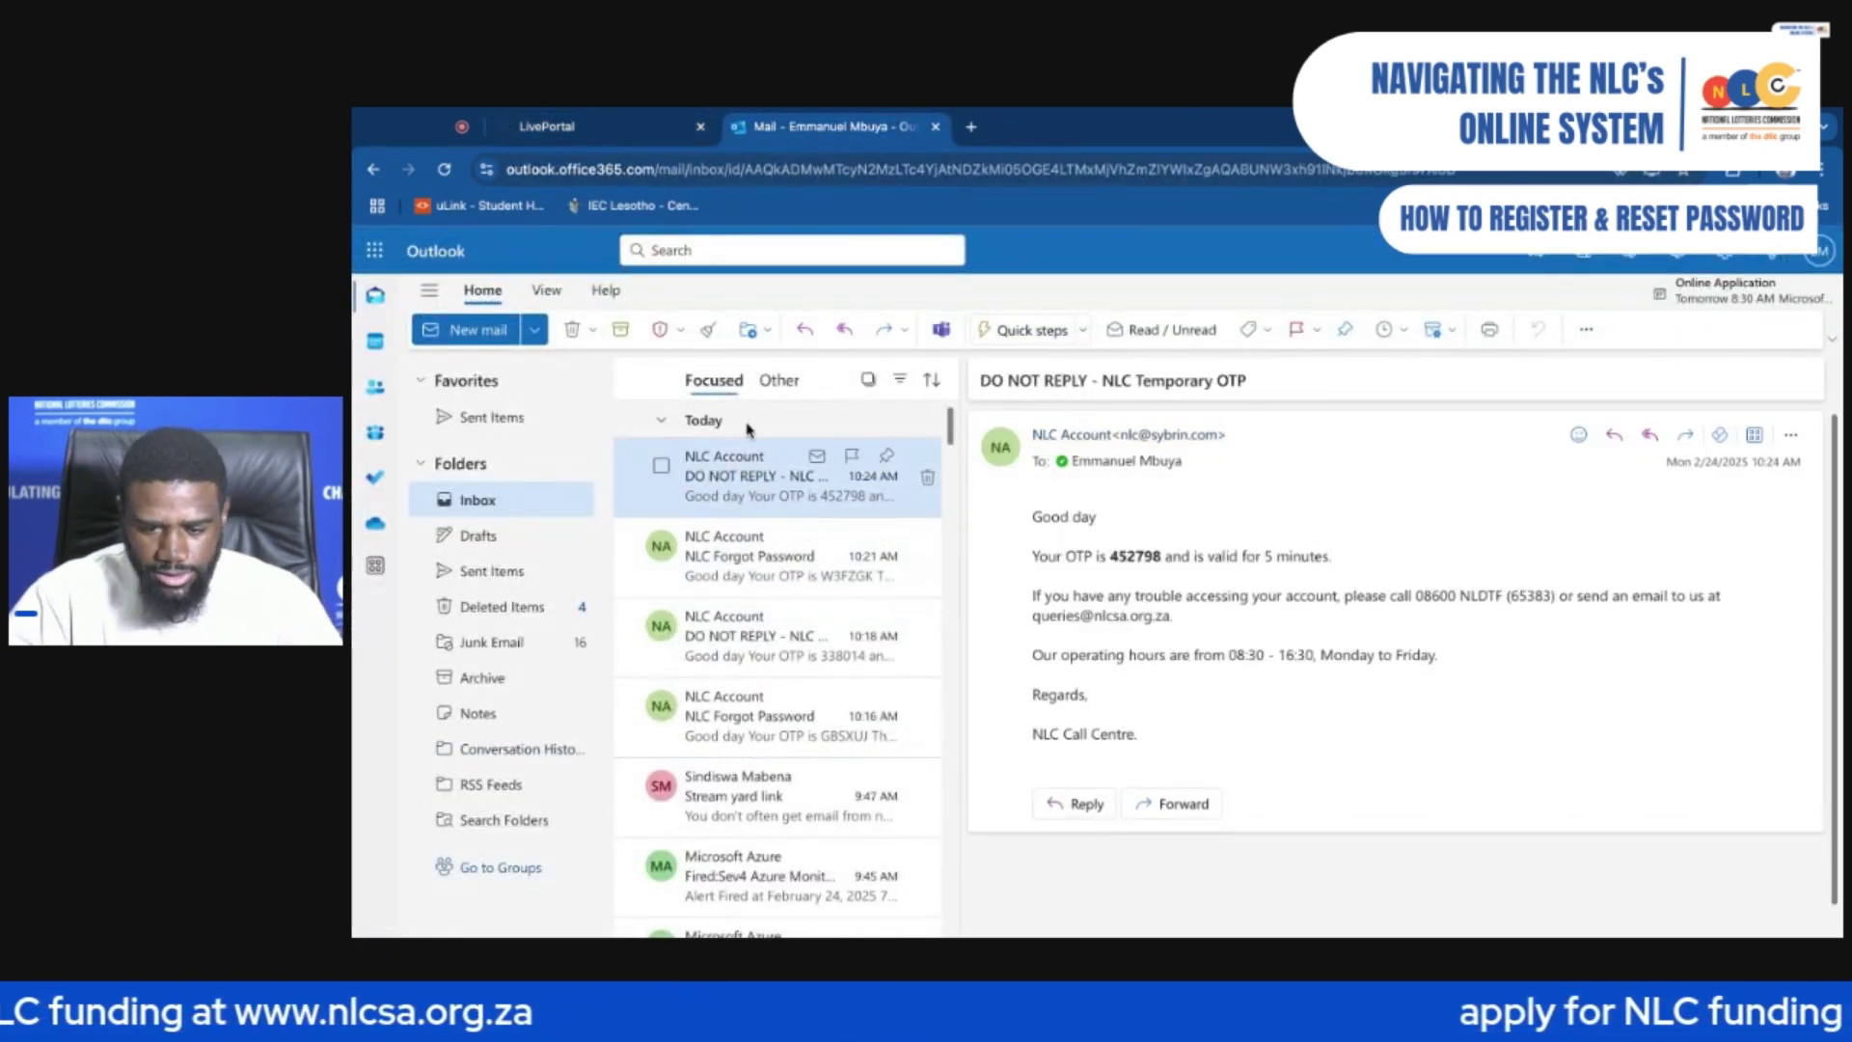
{"action": "left_click", "coordinate": [554, 126]}
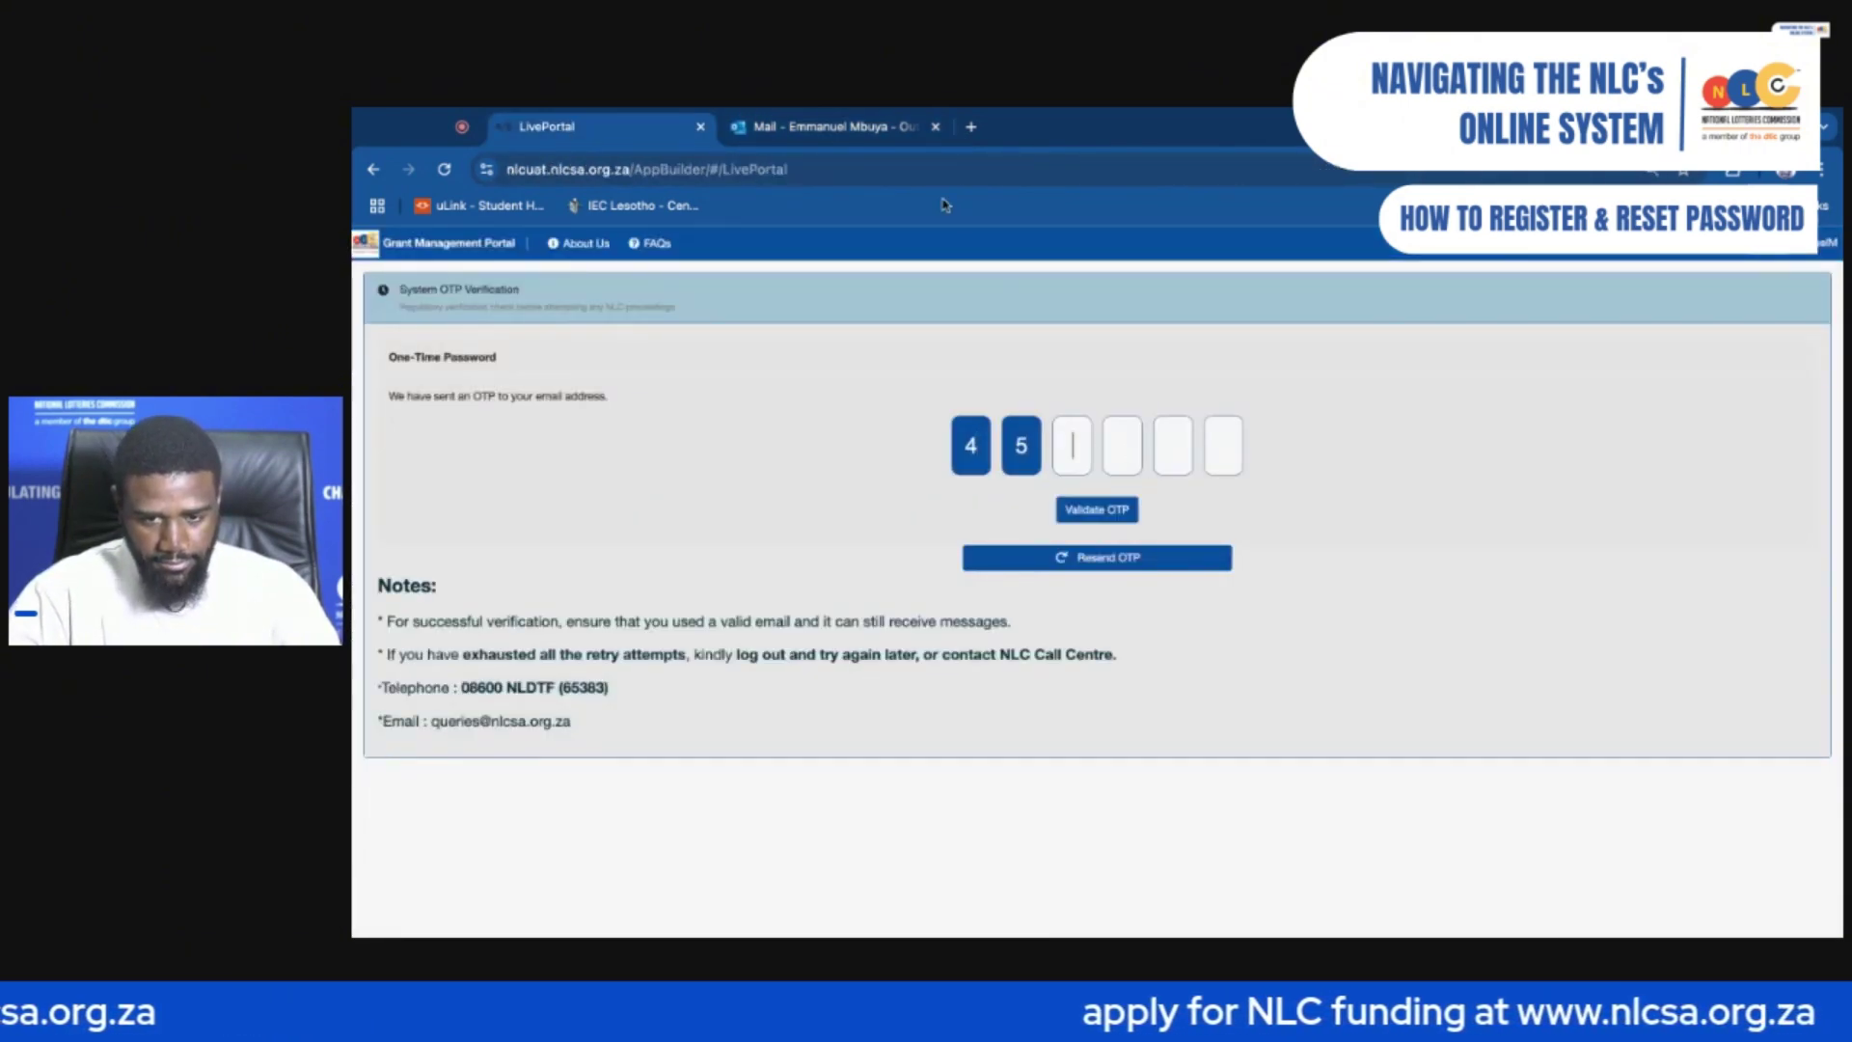
Enter the six emailed OTP digits into the portal's OTP boxes, two at a time.
{"action": "left_click", "coordinate": [762, 126]}
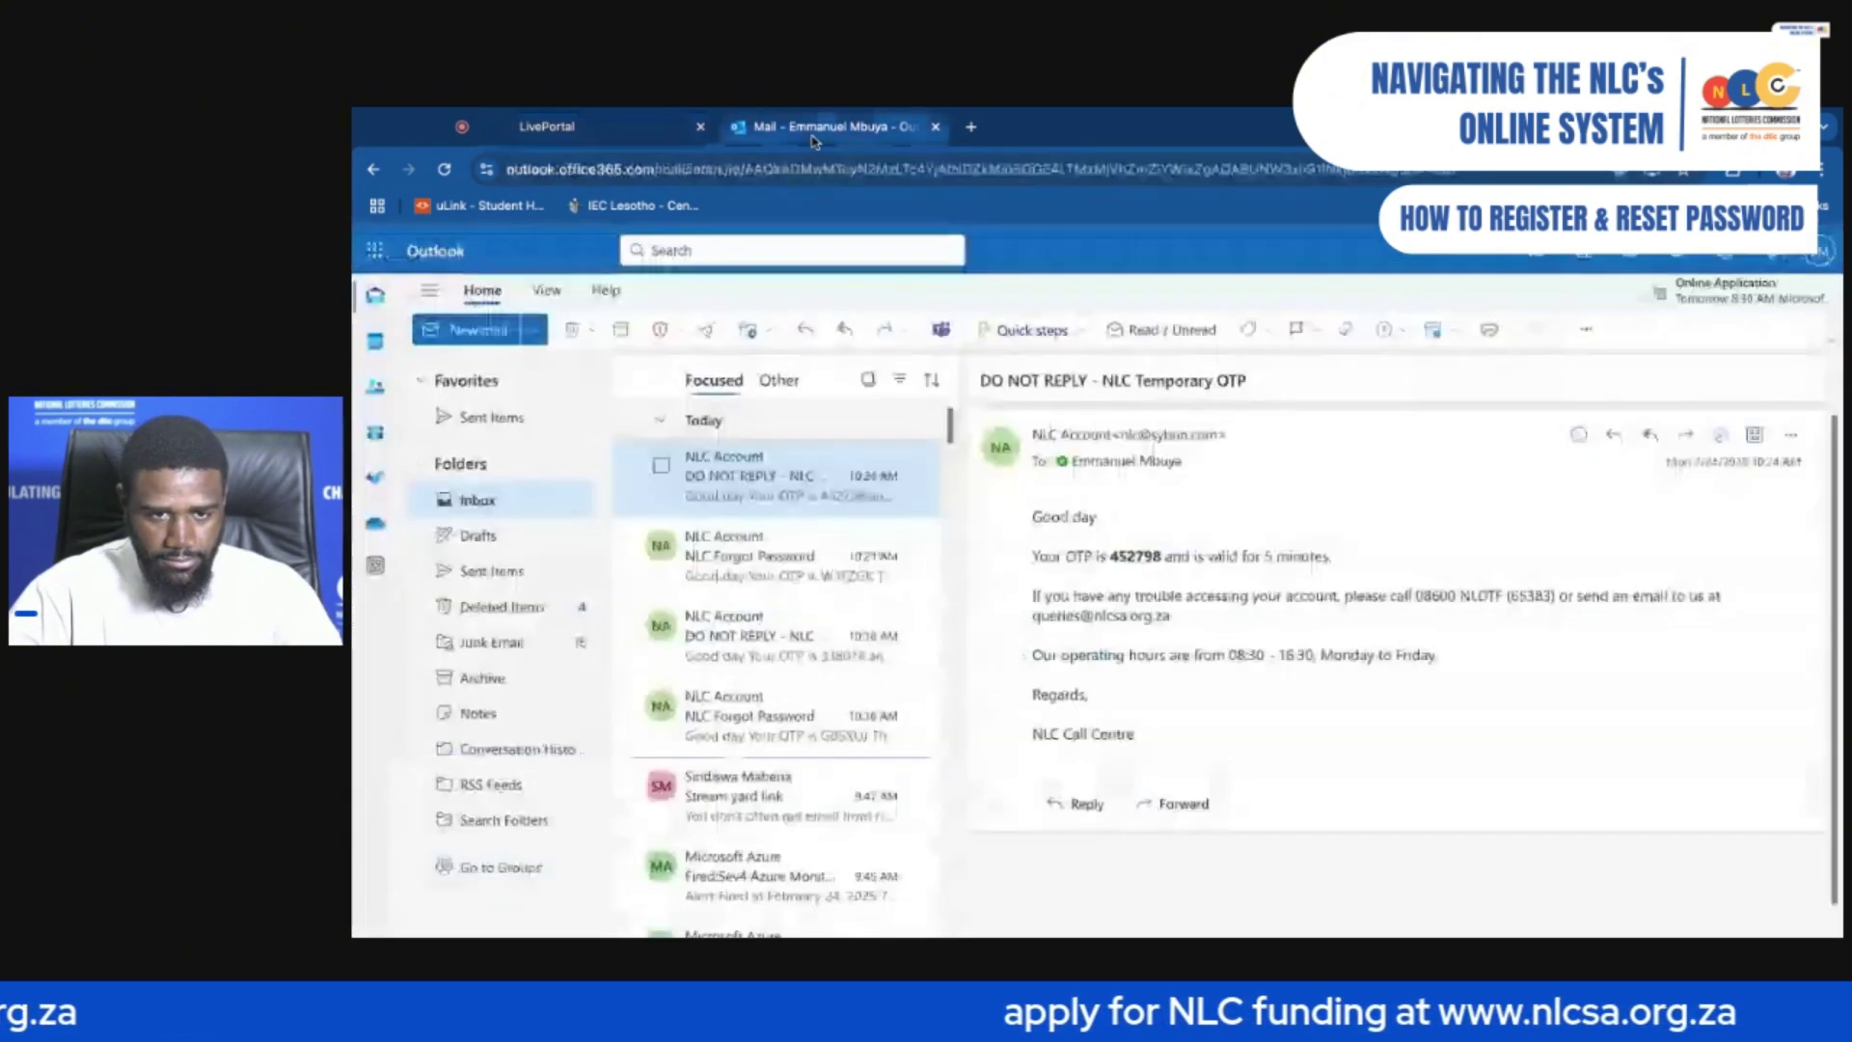
{"action": "left_click", "coordinate": [635, 137]}
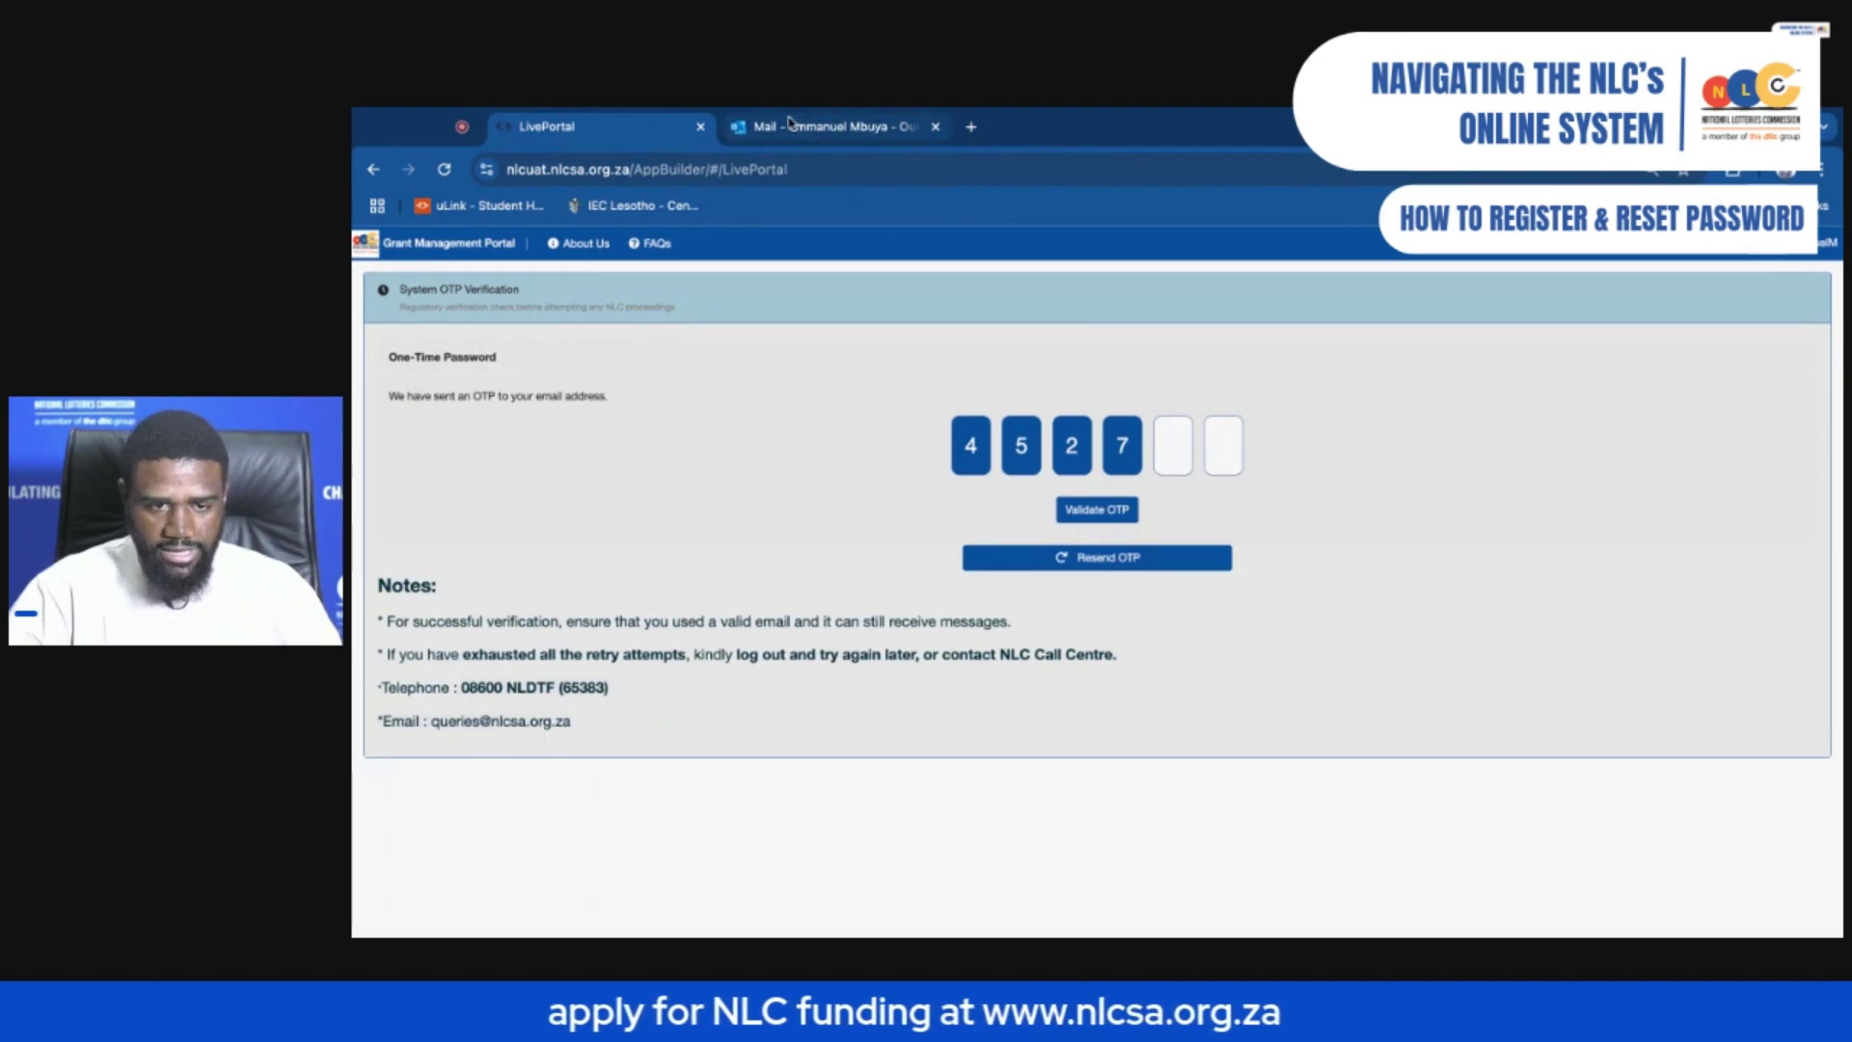
{"action": "left_click", "coordinate": [789, 126]}
{"action": "left_click", "coordinate": [553, 126]}
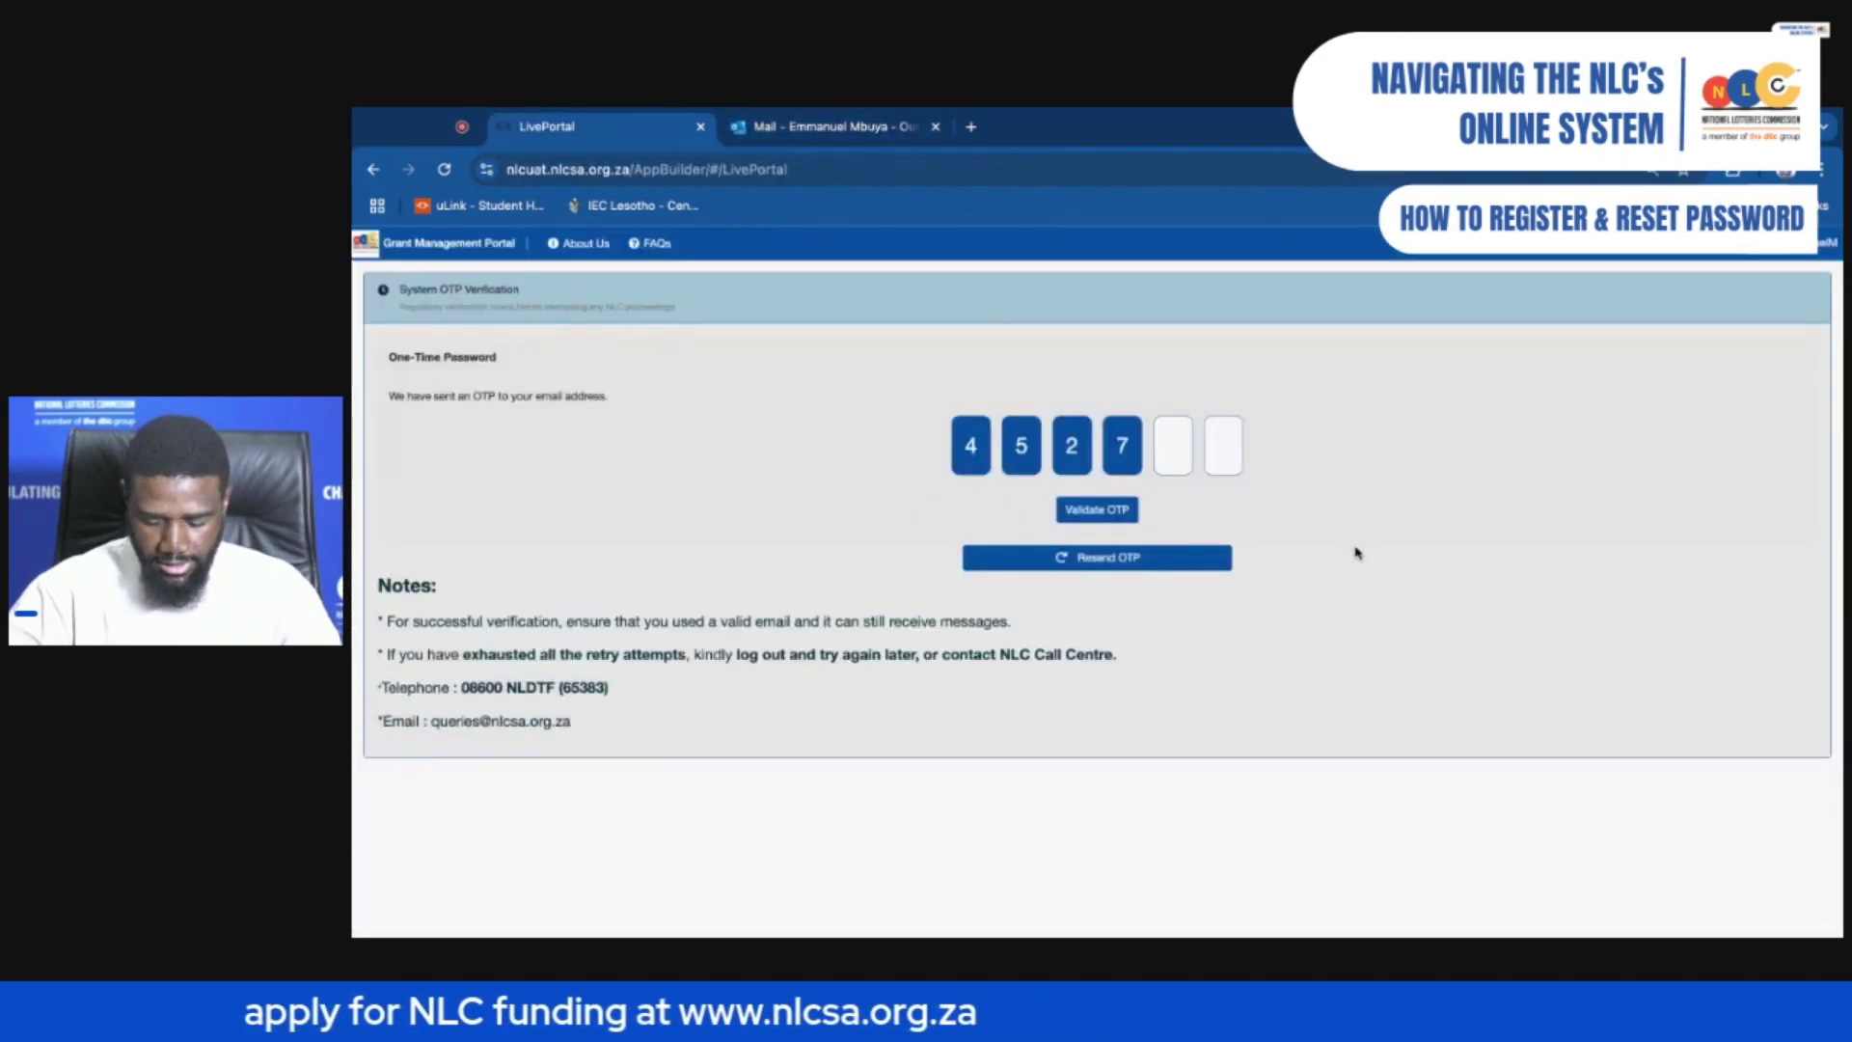
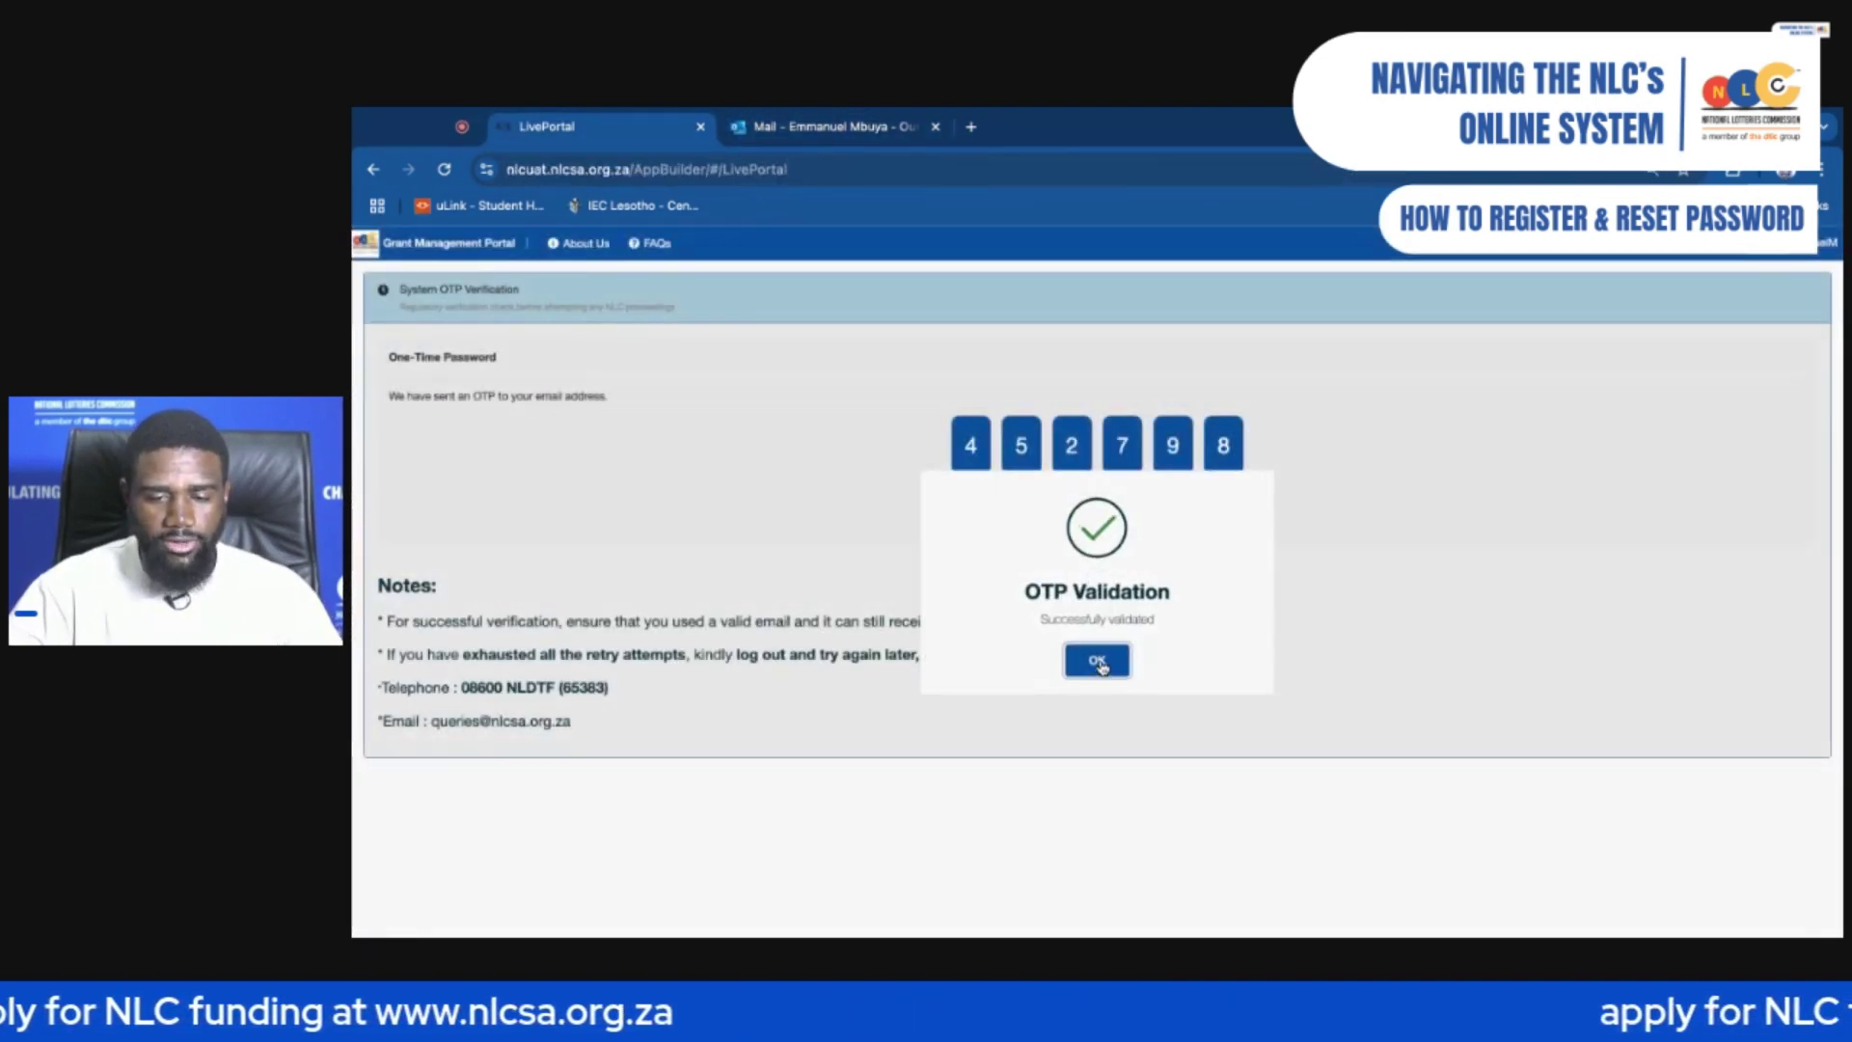
Dismiss the OTP success message, set Province to Gauteng and enter the applicant's SA ID number.
{"action": "left_click", "coordinate": [1098, 662]}
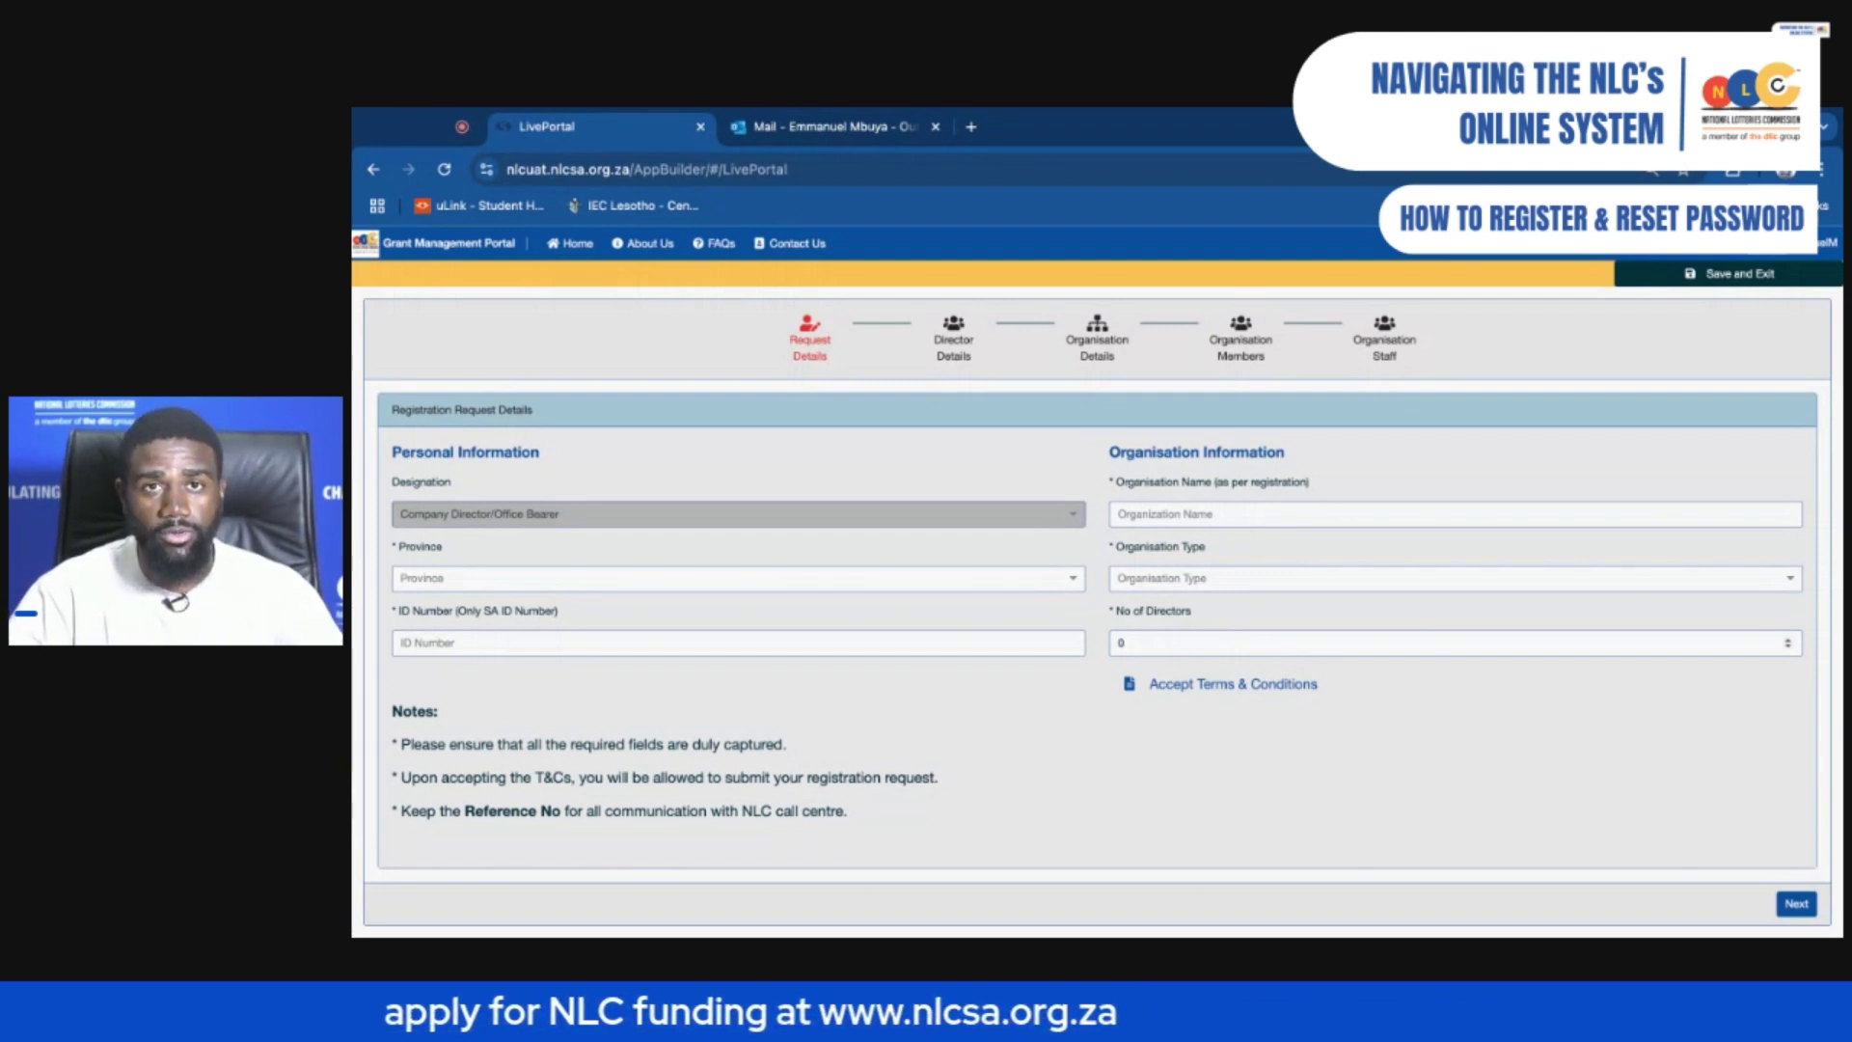
{"action": "left_click", "coordinate": [459, 576]}
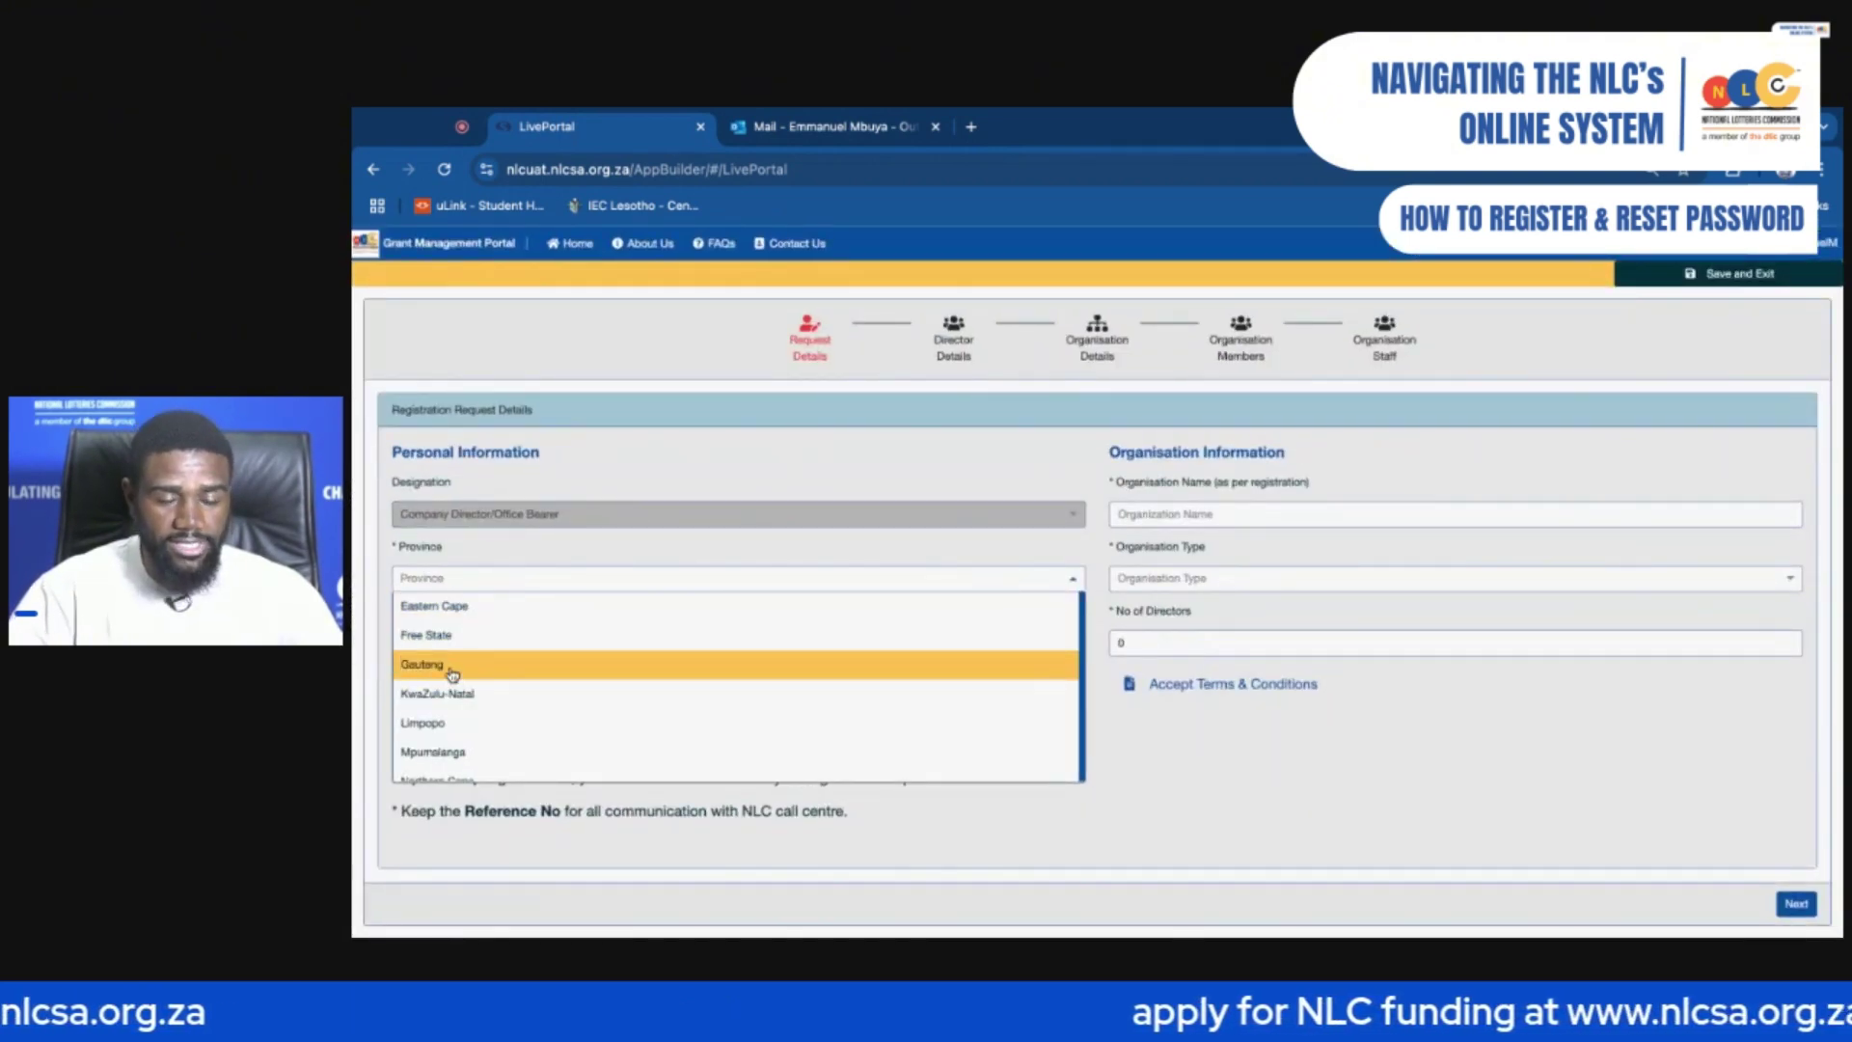
{"action": "left_click", "coordinate": [434, 664]}
{"action": "left_click", "coordinate": [446, 646]}
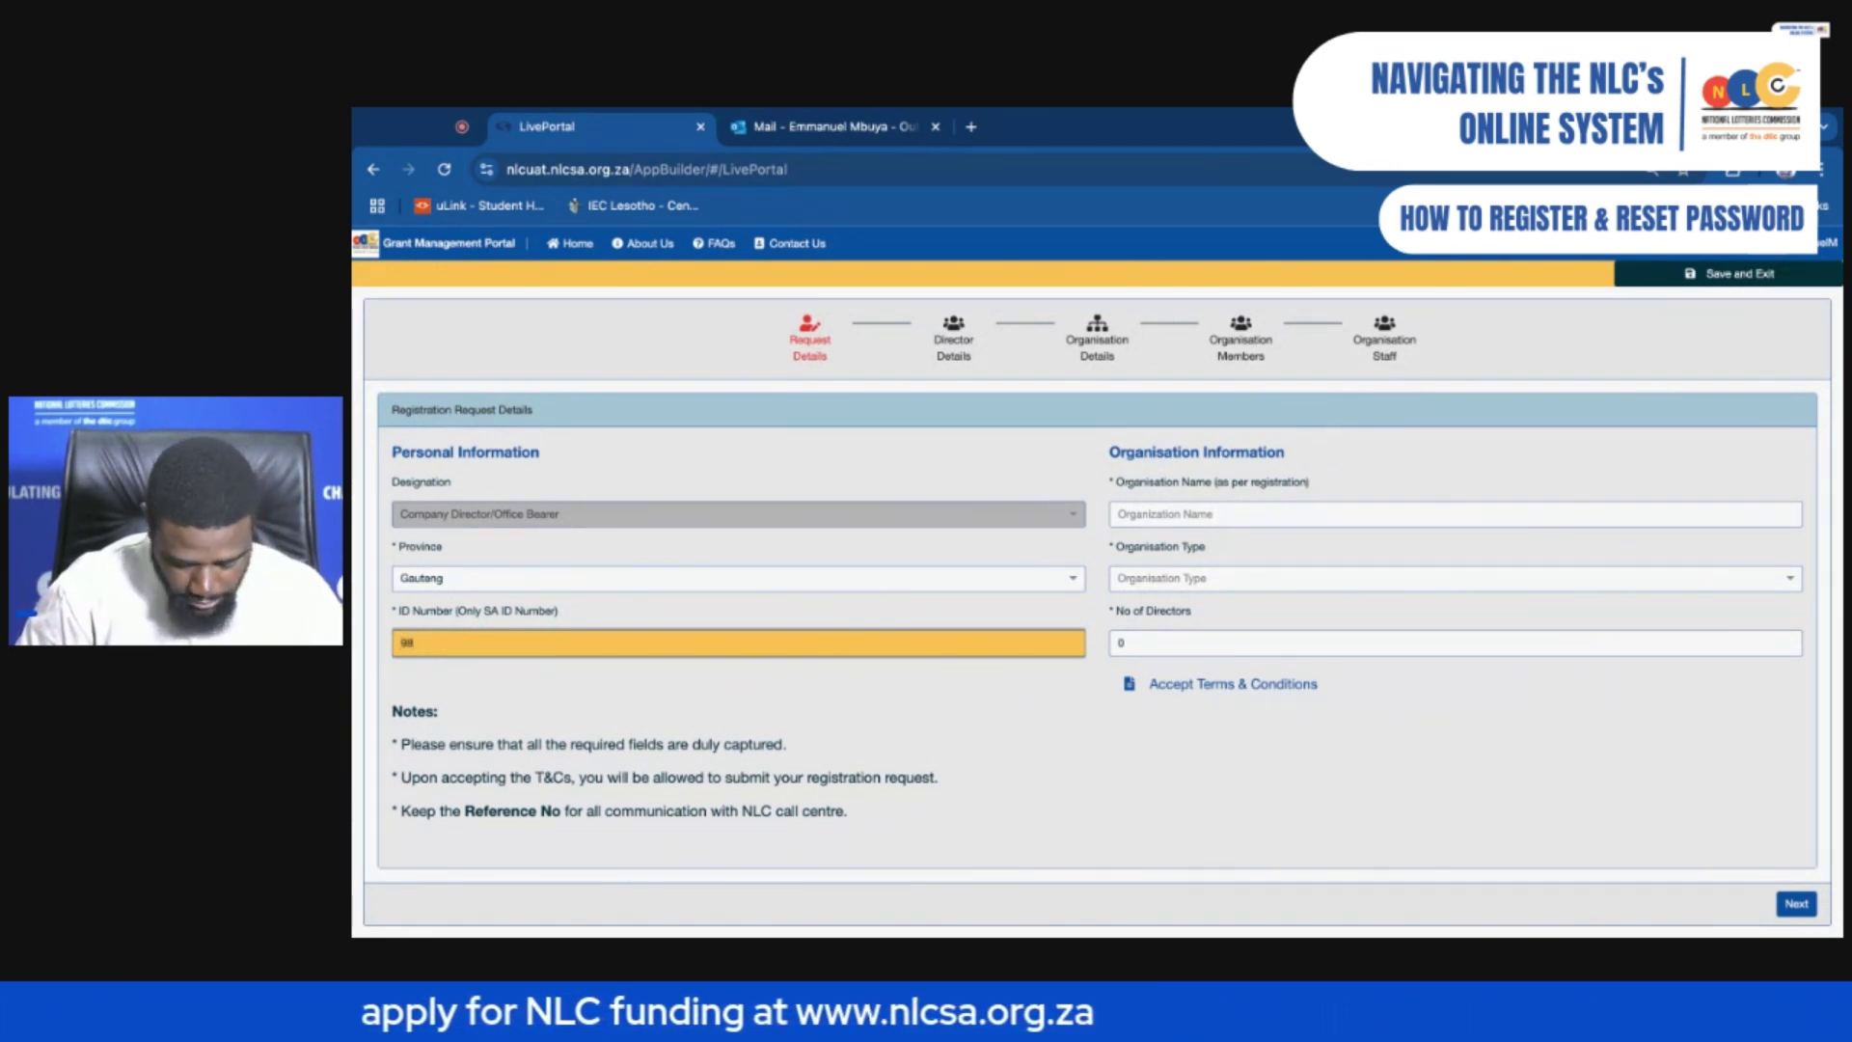
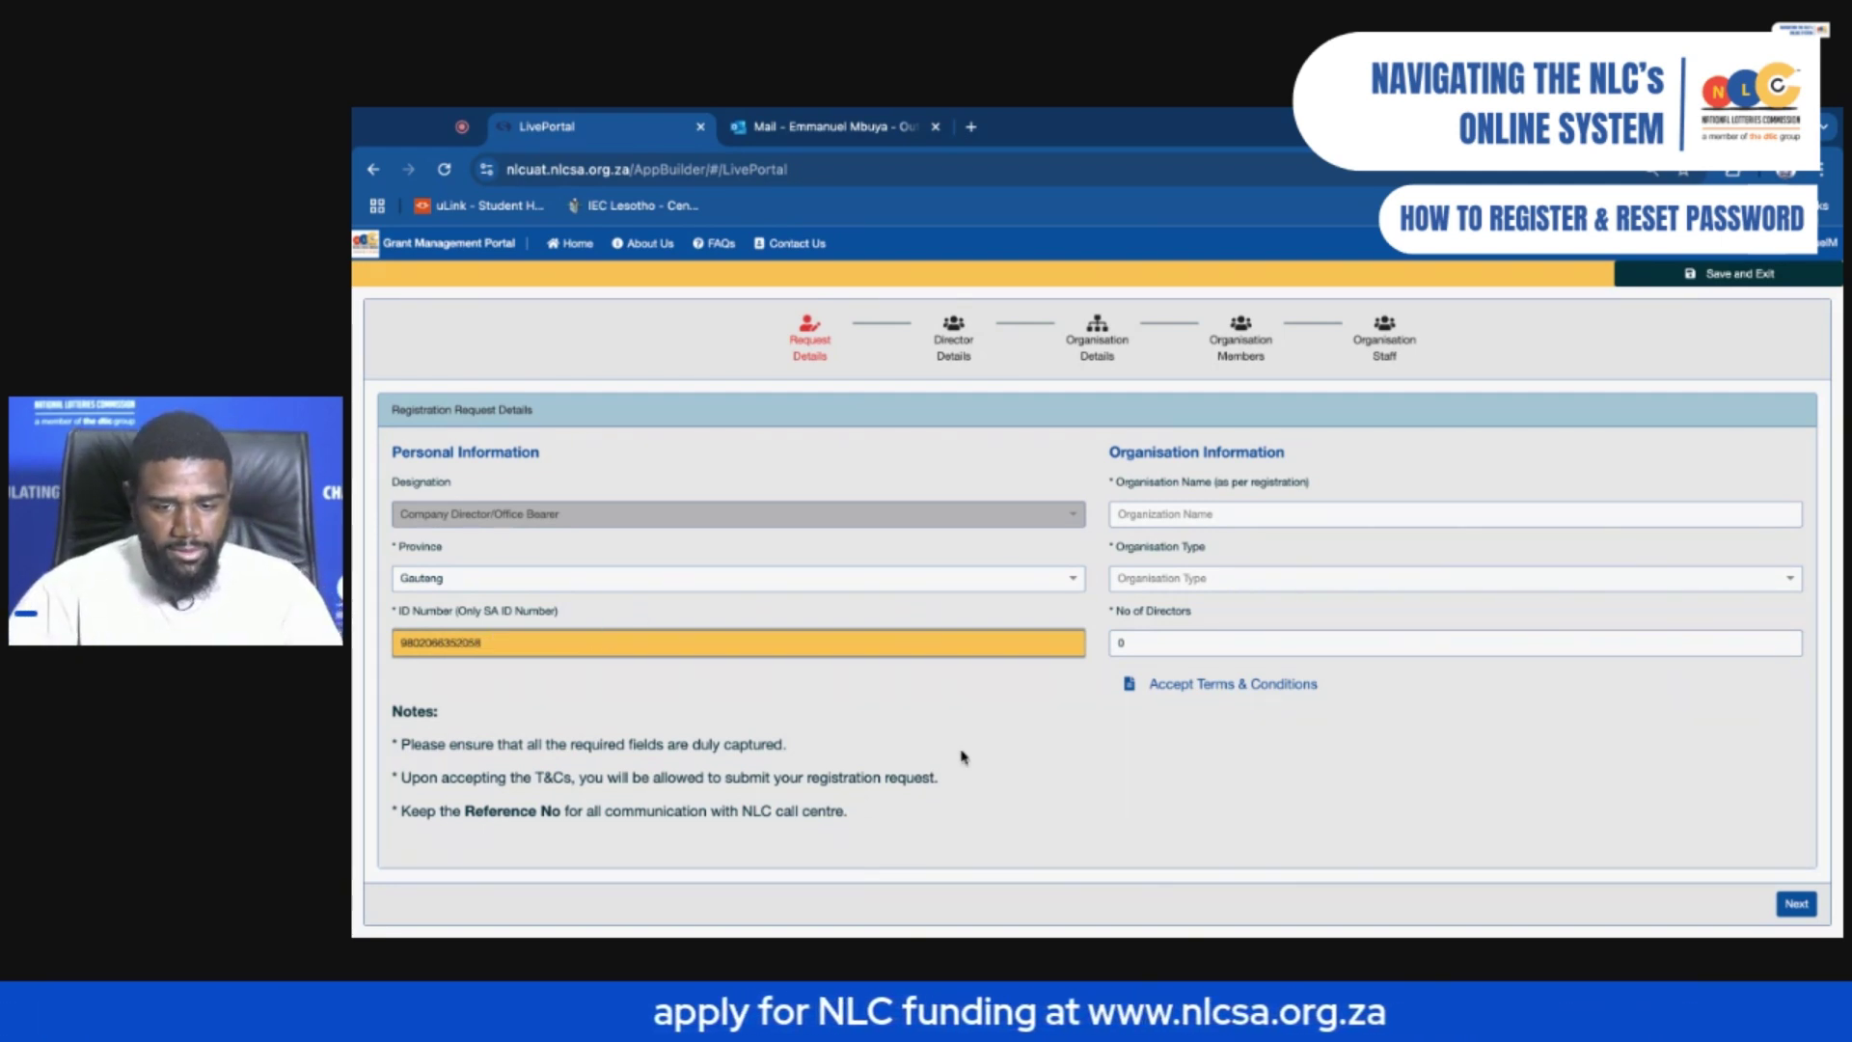
{"action": "left_click", "coordinate": [961, 757]}
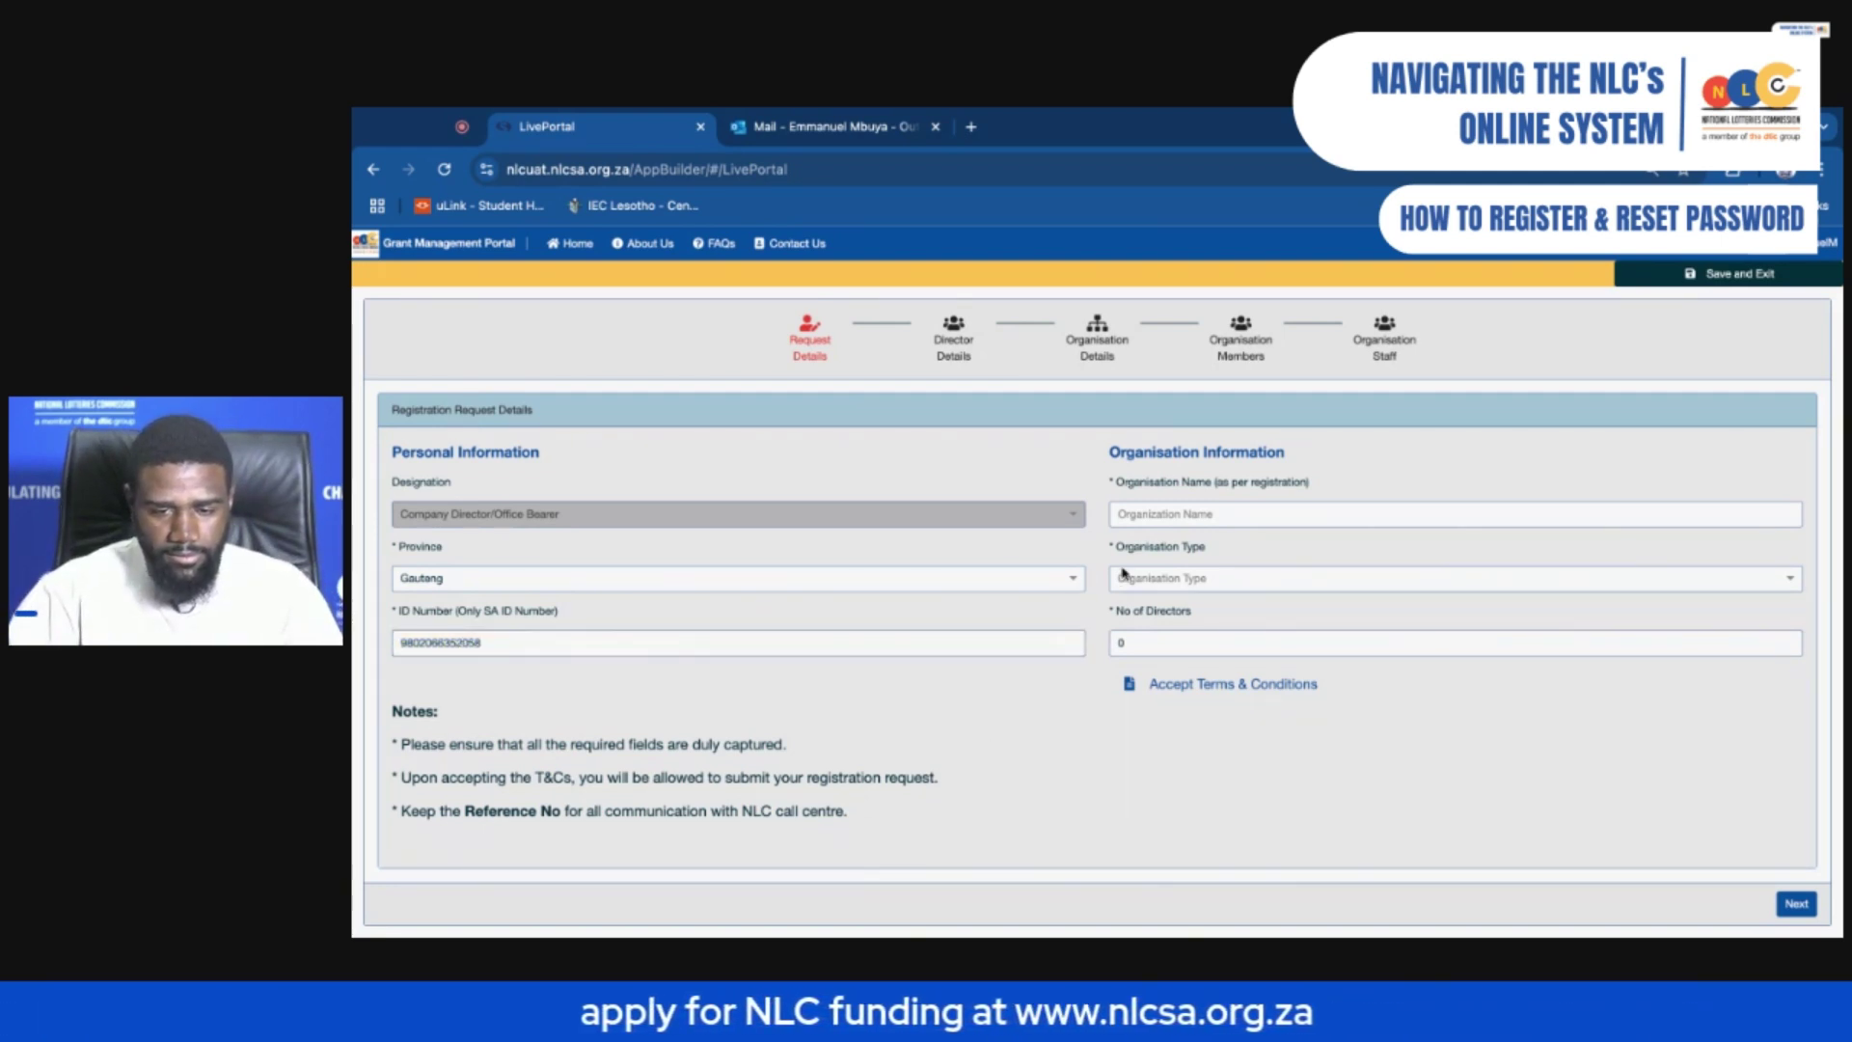
Enter organisation name Mashare, type Non-Profit Organisation (NPO) and registration number 123-897 NPO.
{"action": "left_click", "coordinate": [1153, 512]}
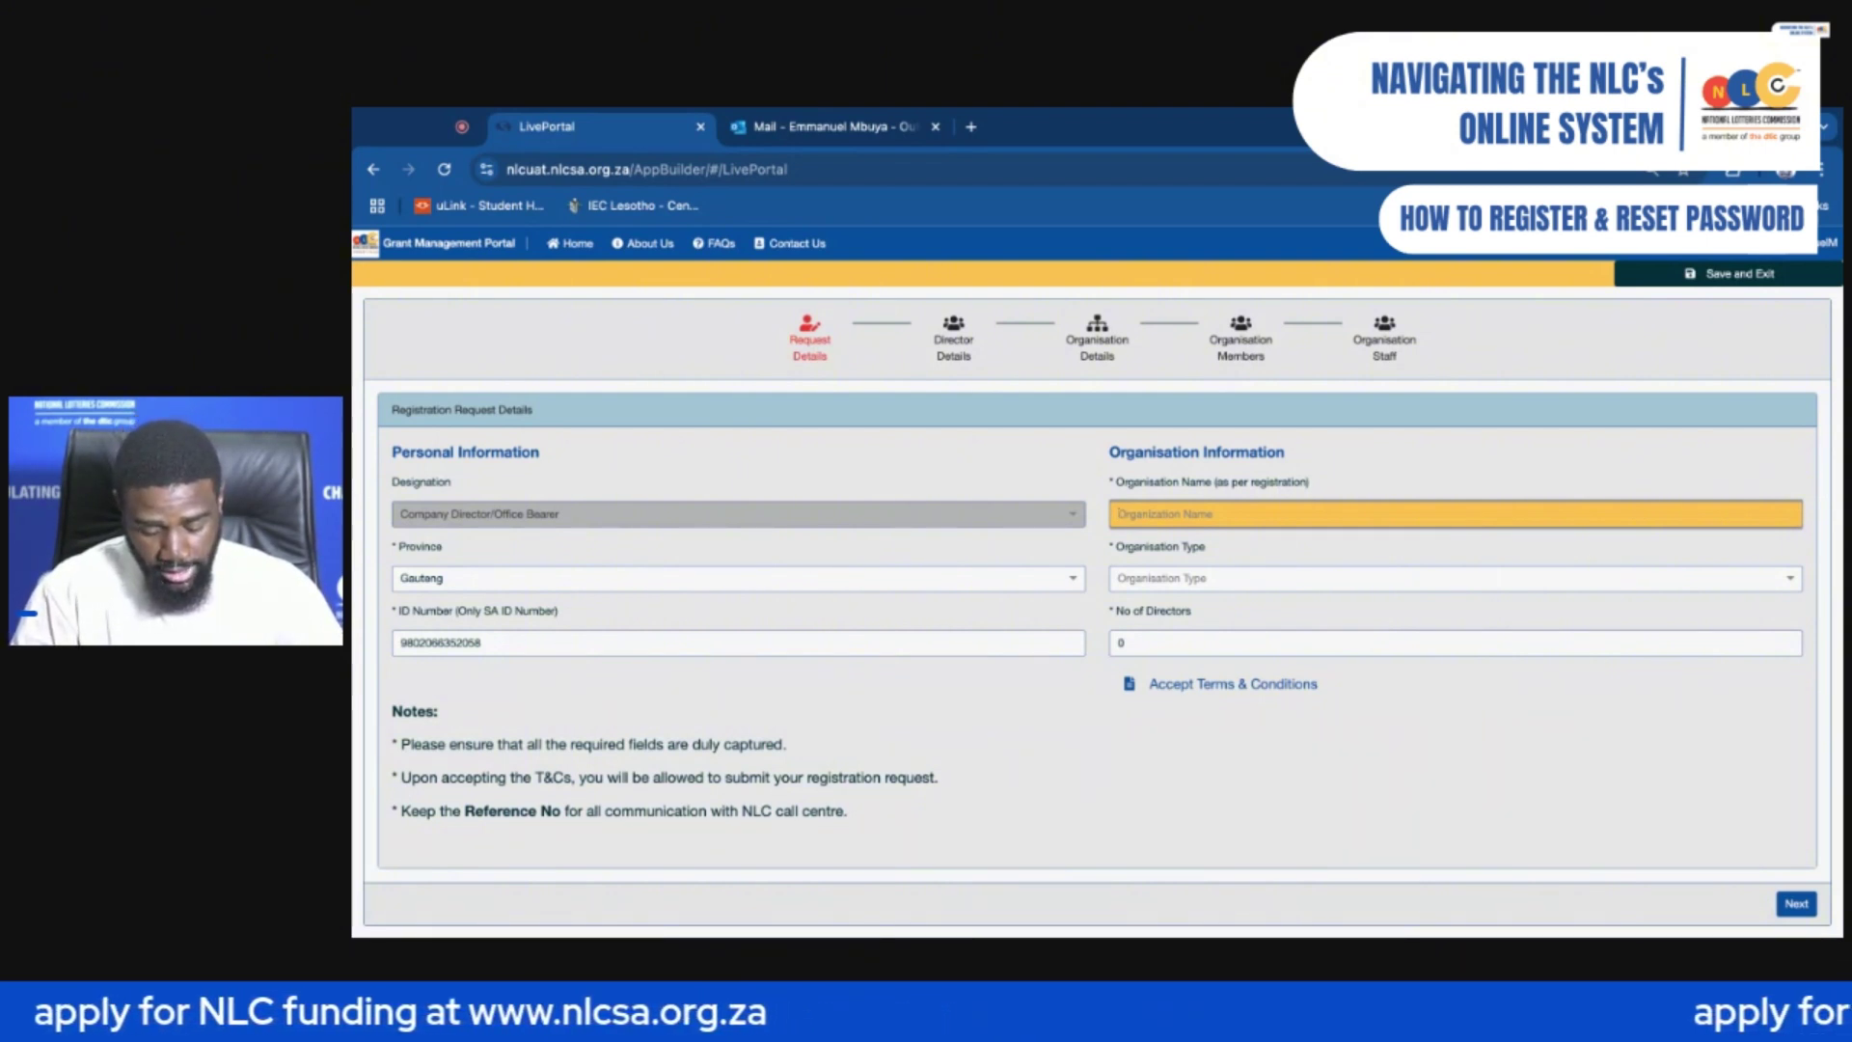
{"action": "type", "text": "Mashare NPO"}
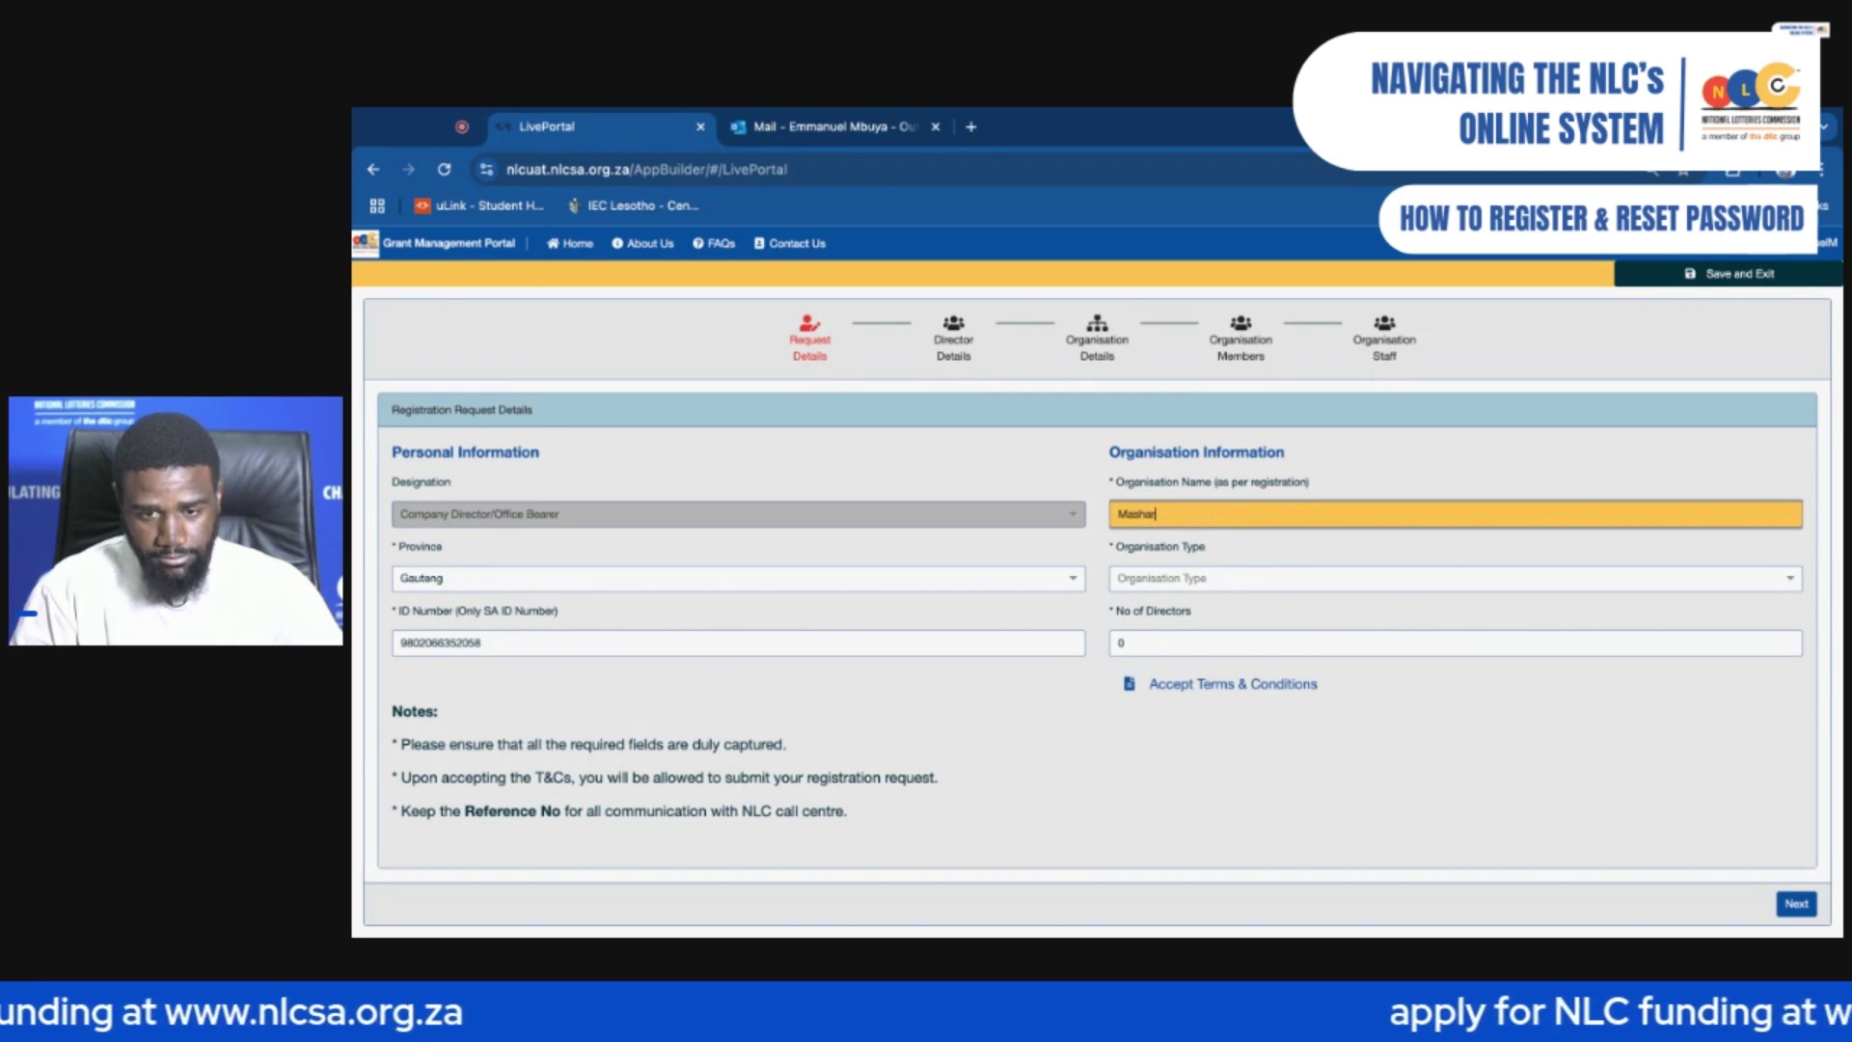
{"action": "left_click", "coordinate": [1132, 584]}
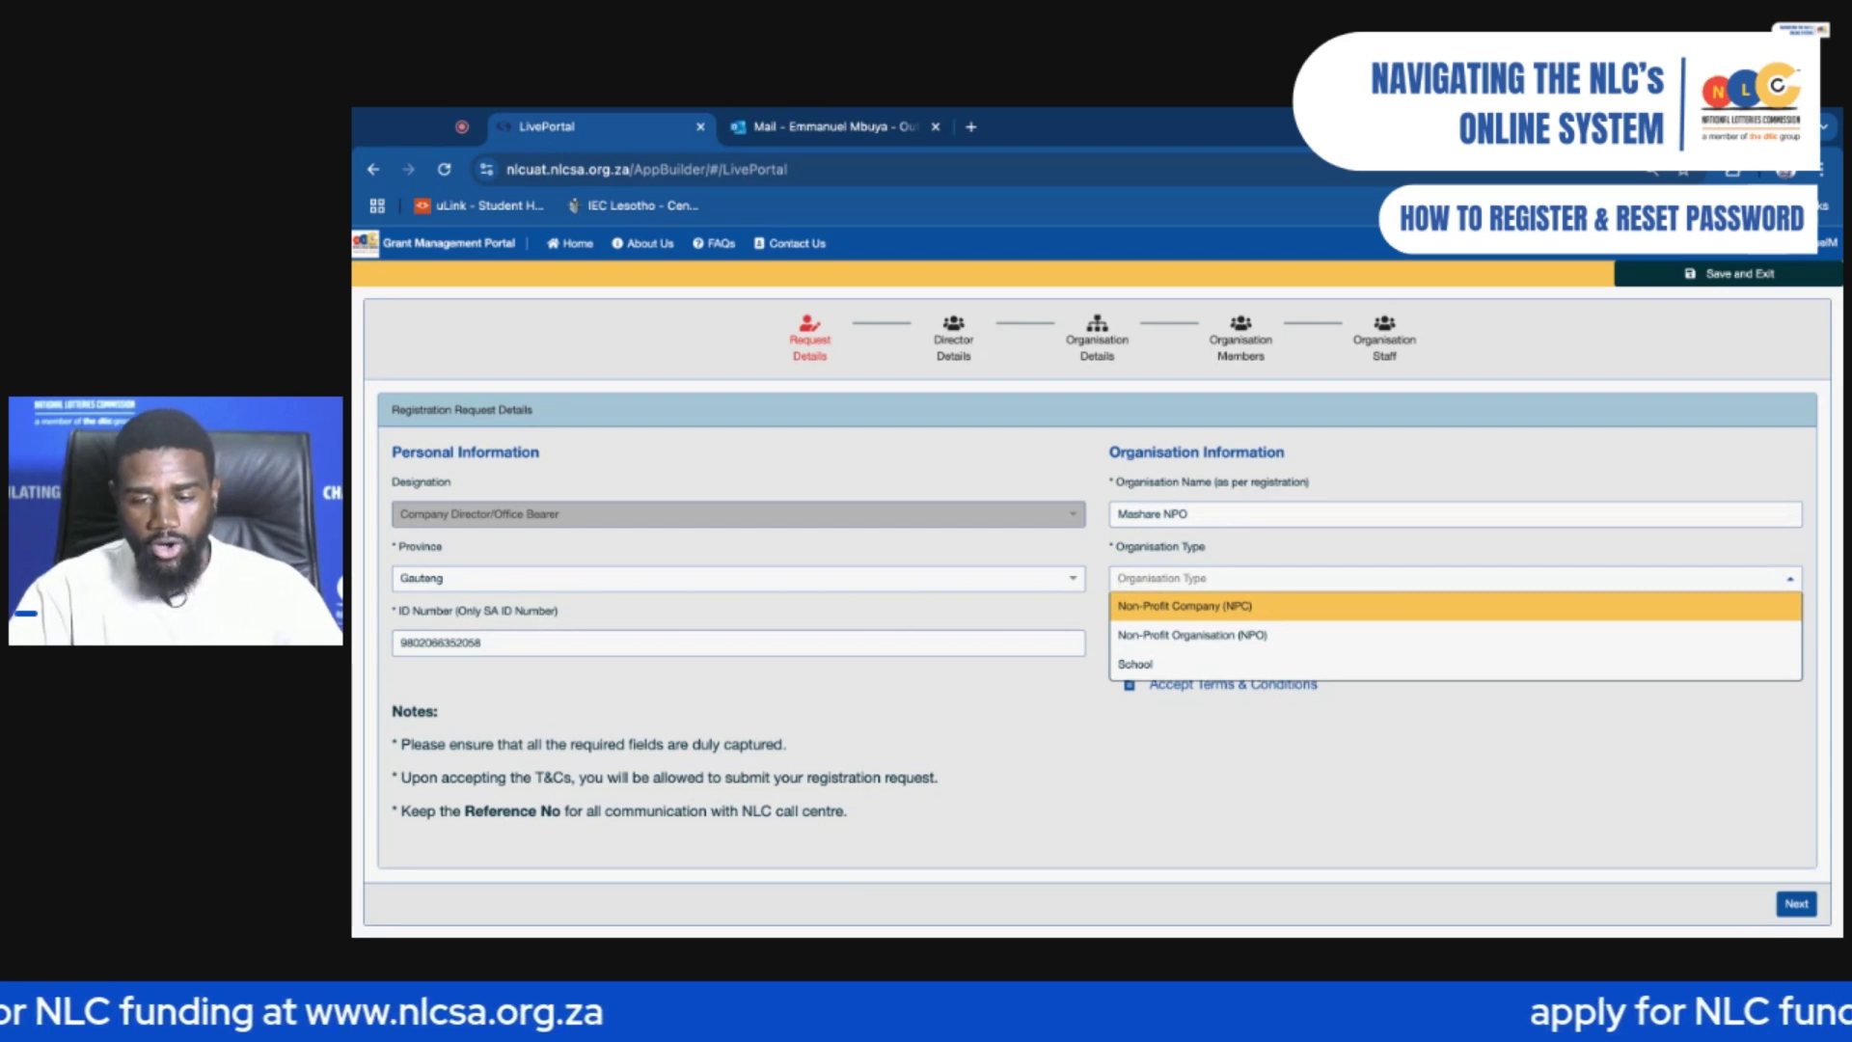
{"action": "left_click", "coordinate": [1204, 643]}
{"action": "scroll", "coordinate": [1159, 639], "scroll_direction": "up", "scroll_amount": 5}
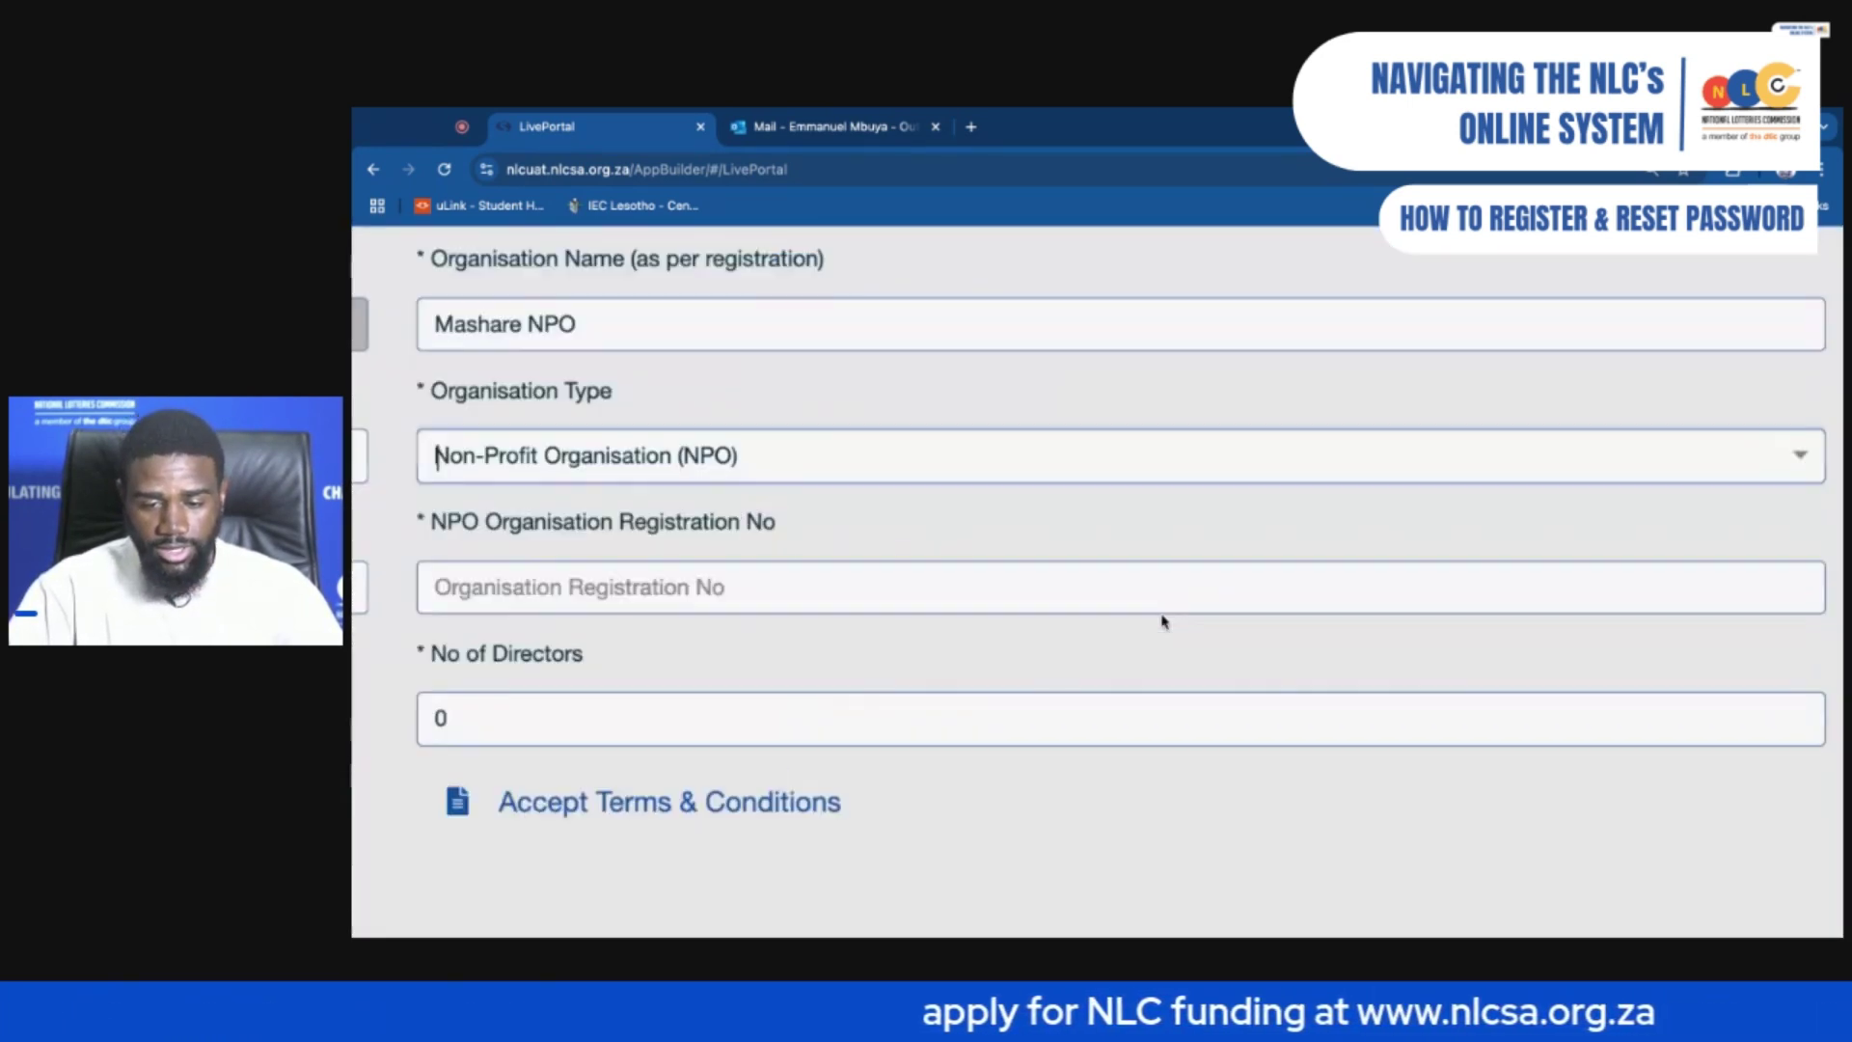
{"action": "scroll", "coordinate": [1136, 583], "scroll_direction": "down", "scroll_amount": 5}
{"action": "left_click", "coordinate": [1145, 637]}
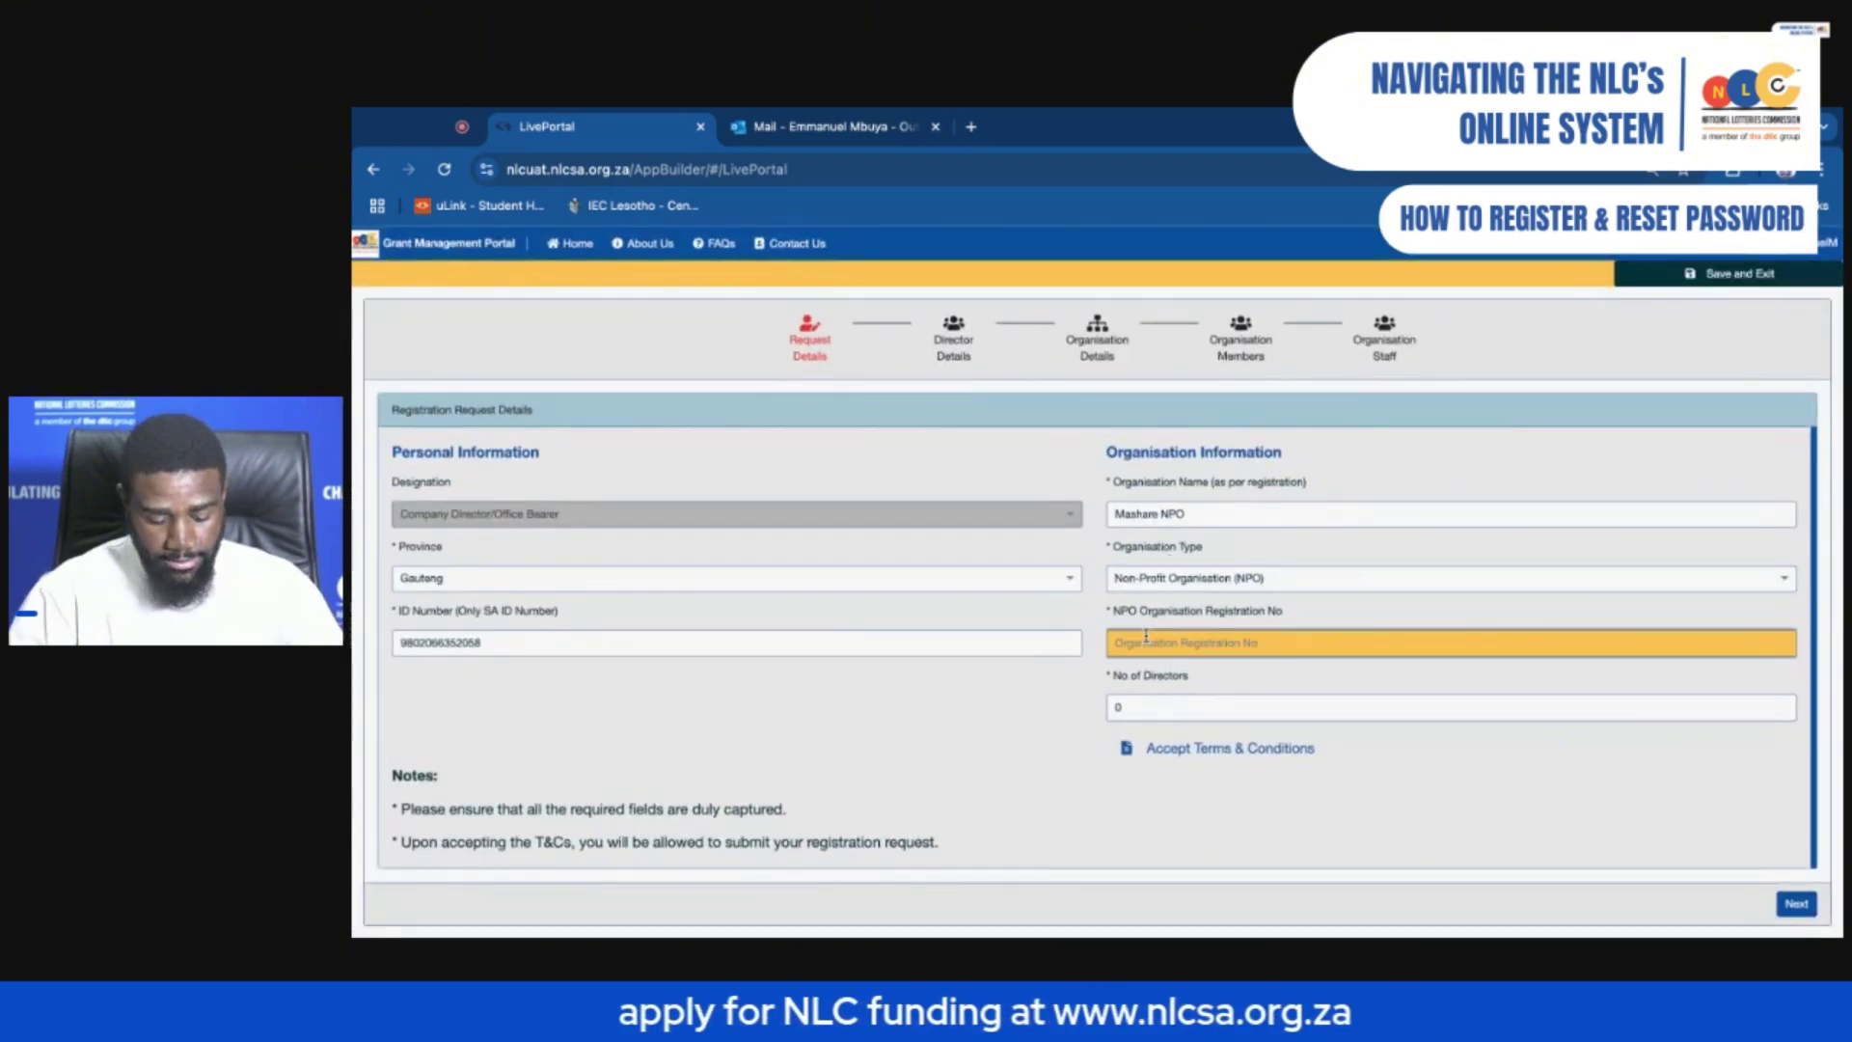
{"action": "type", "text": "123-"}
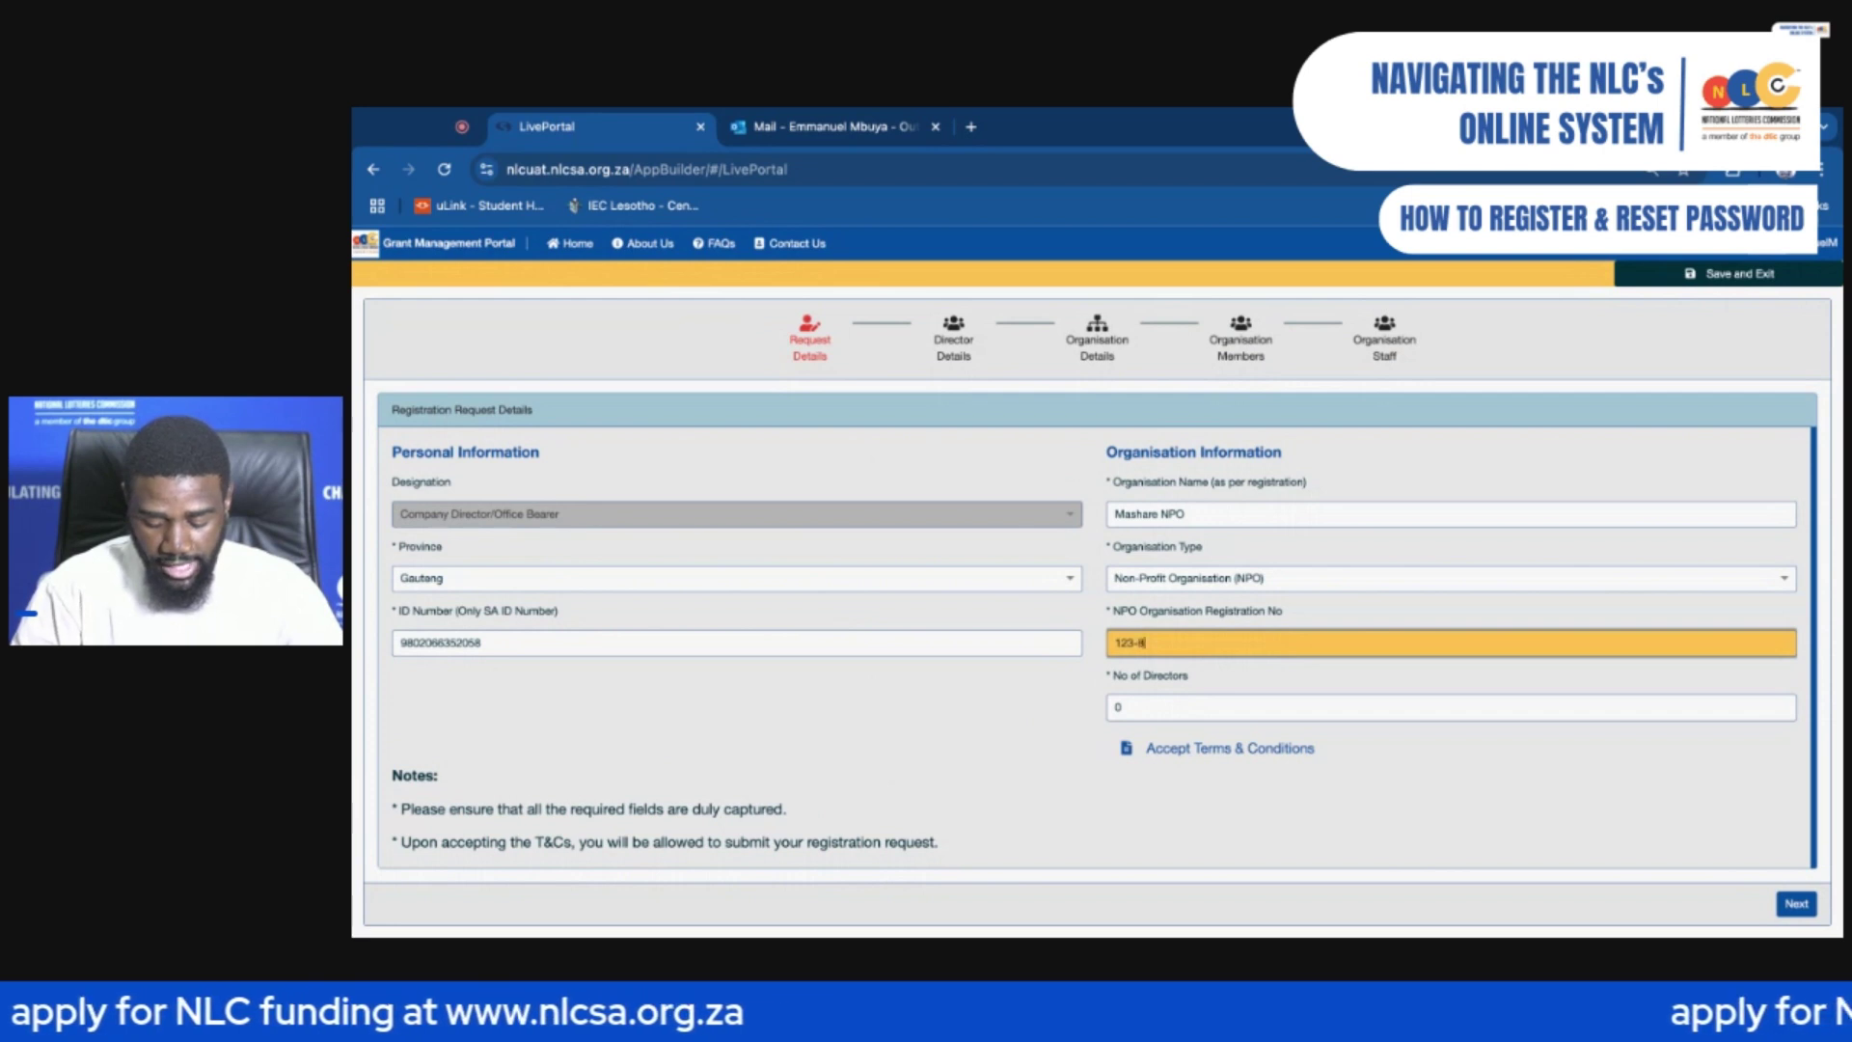
{"action": "type", "text": "897"}
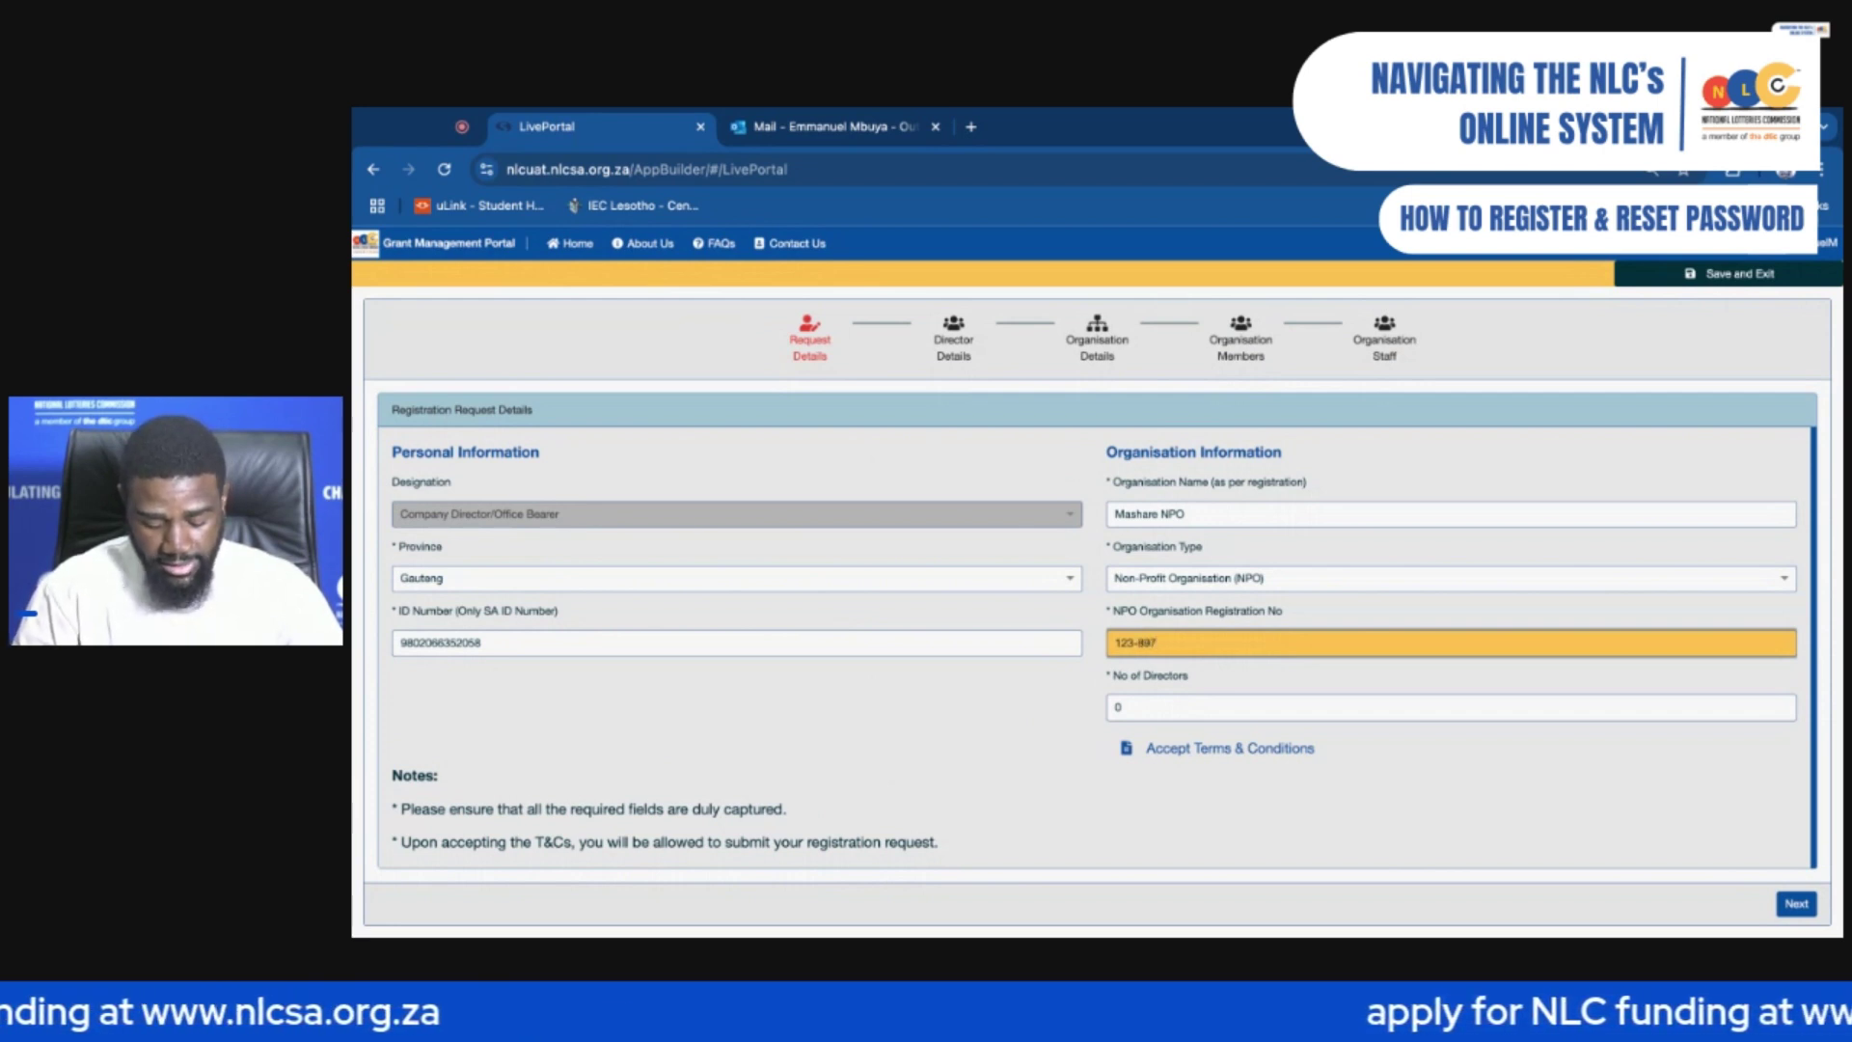
{"action": "type", "text": " NPO"}
{"action": "left_click", "coordinate": [1127, 677]}
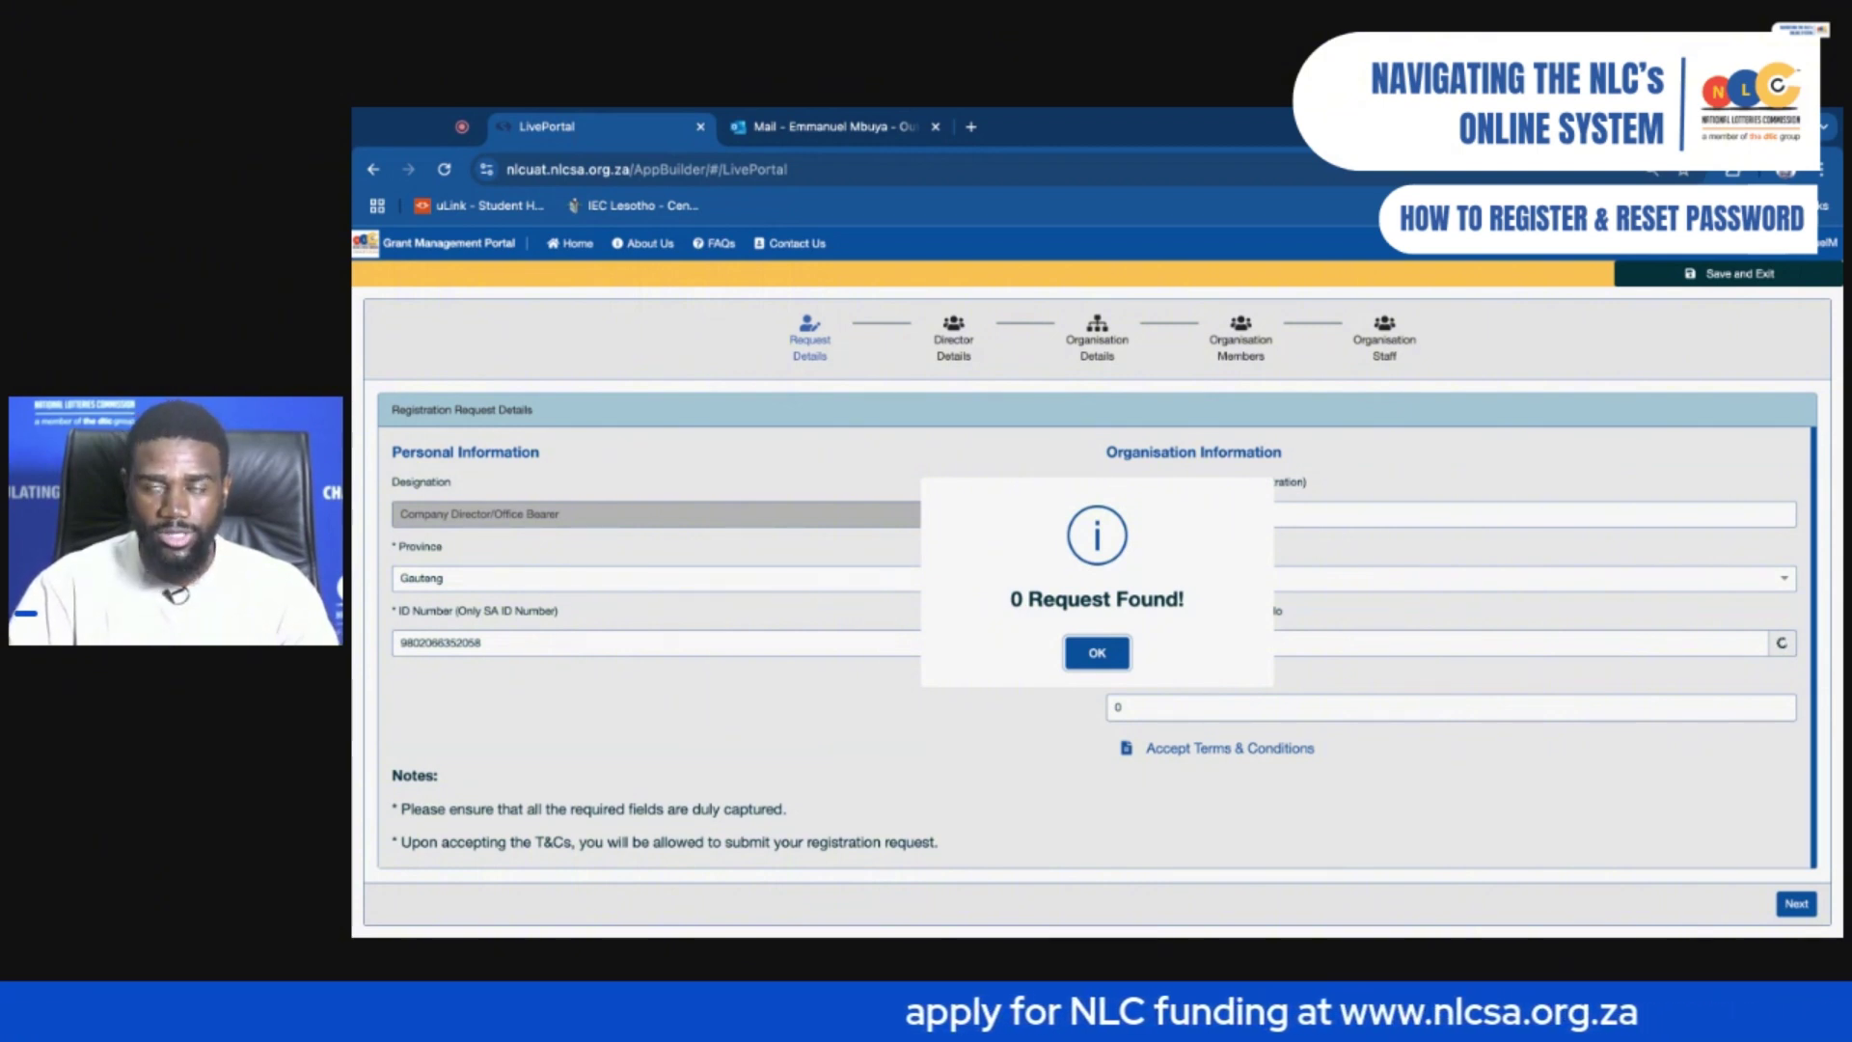
Close the '0 Request Found!' notice, set directors to 1, accept the terms and continue.
{"action": "key", "text": "Return"}
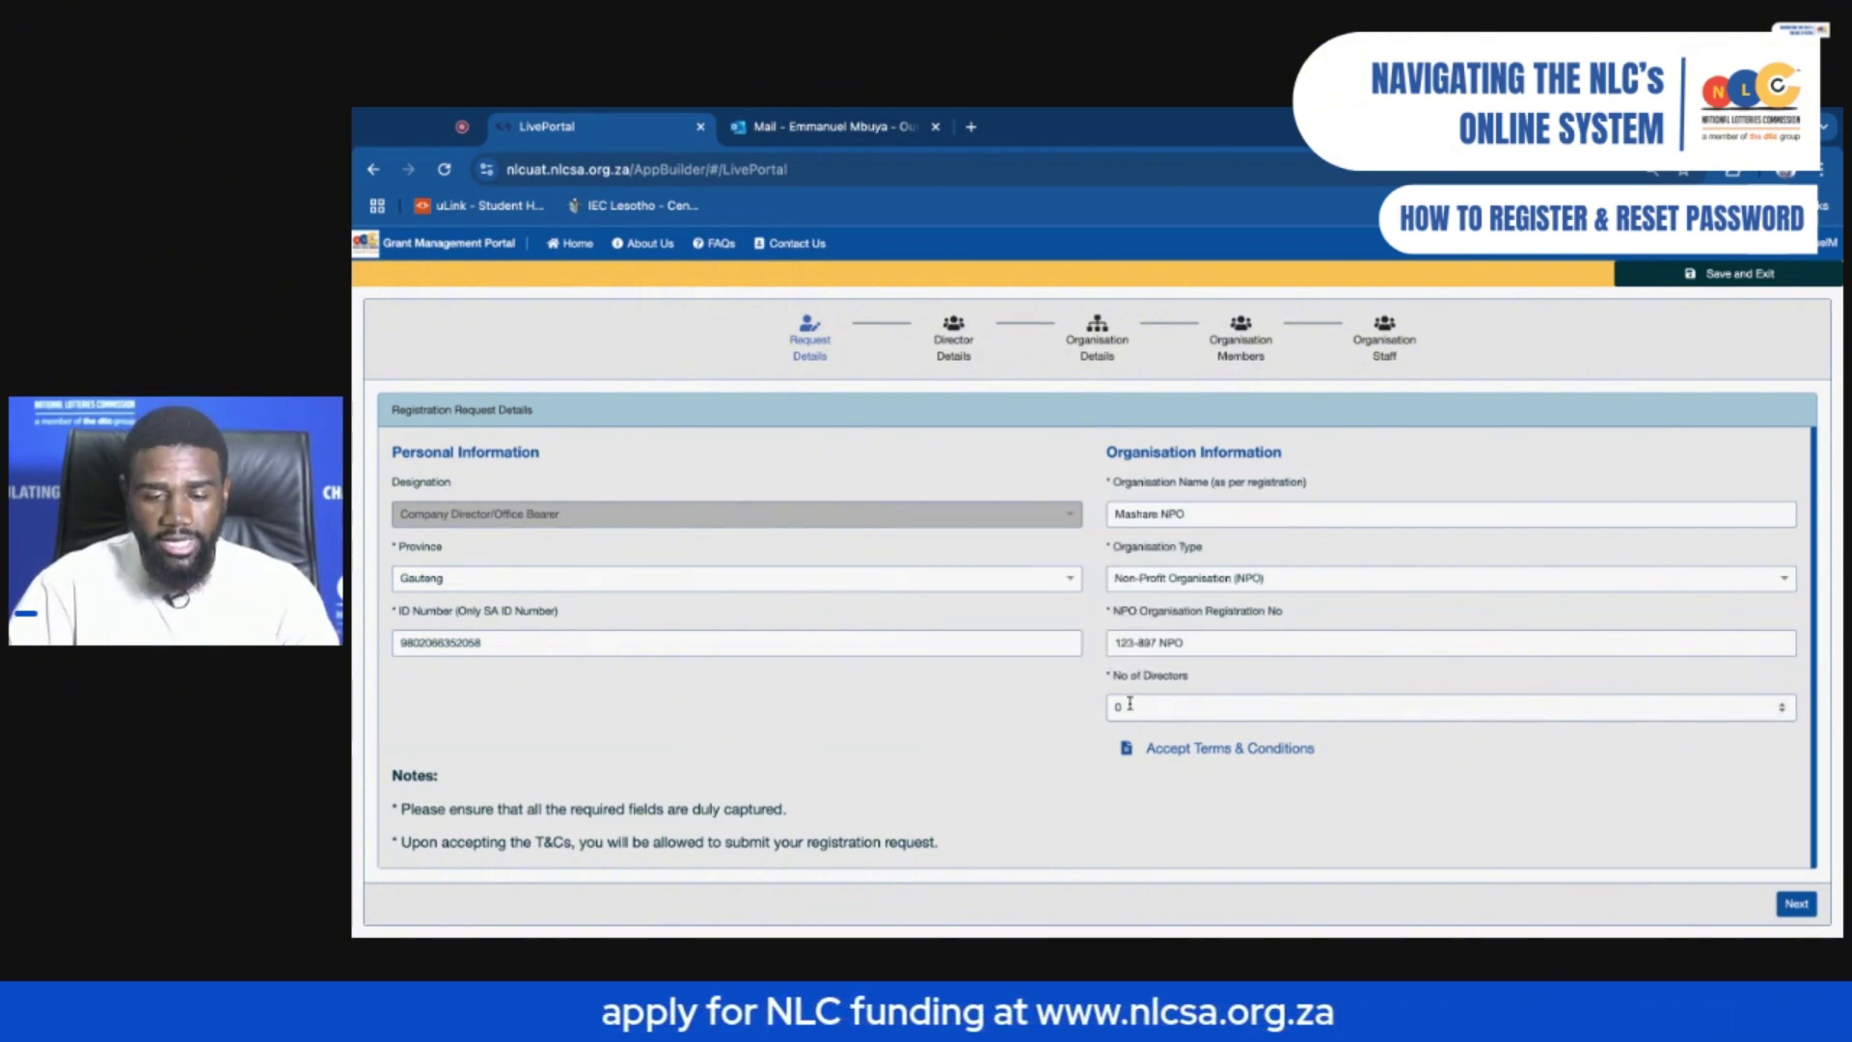
{"action": "left_click", "coordinate": [1129, 705]}
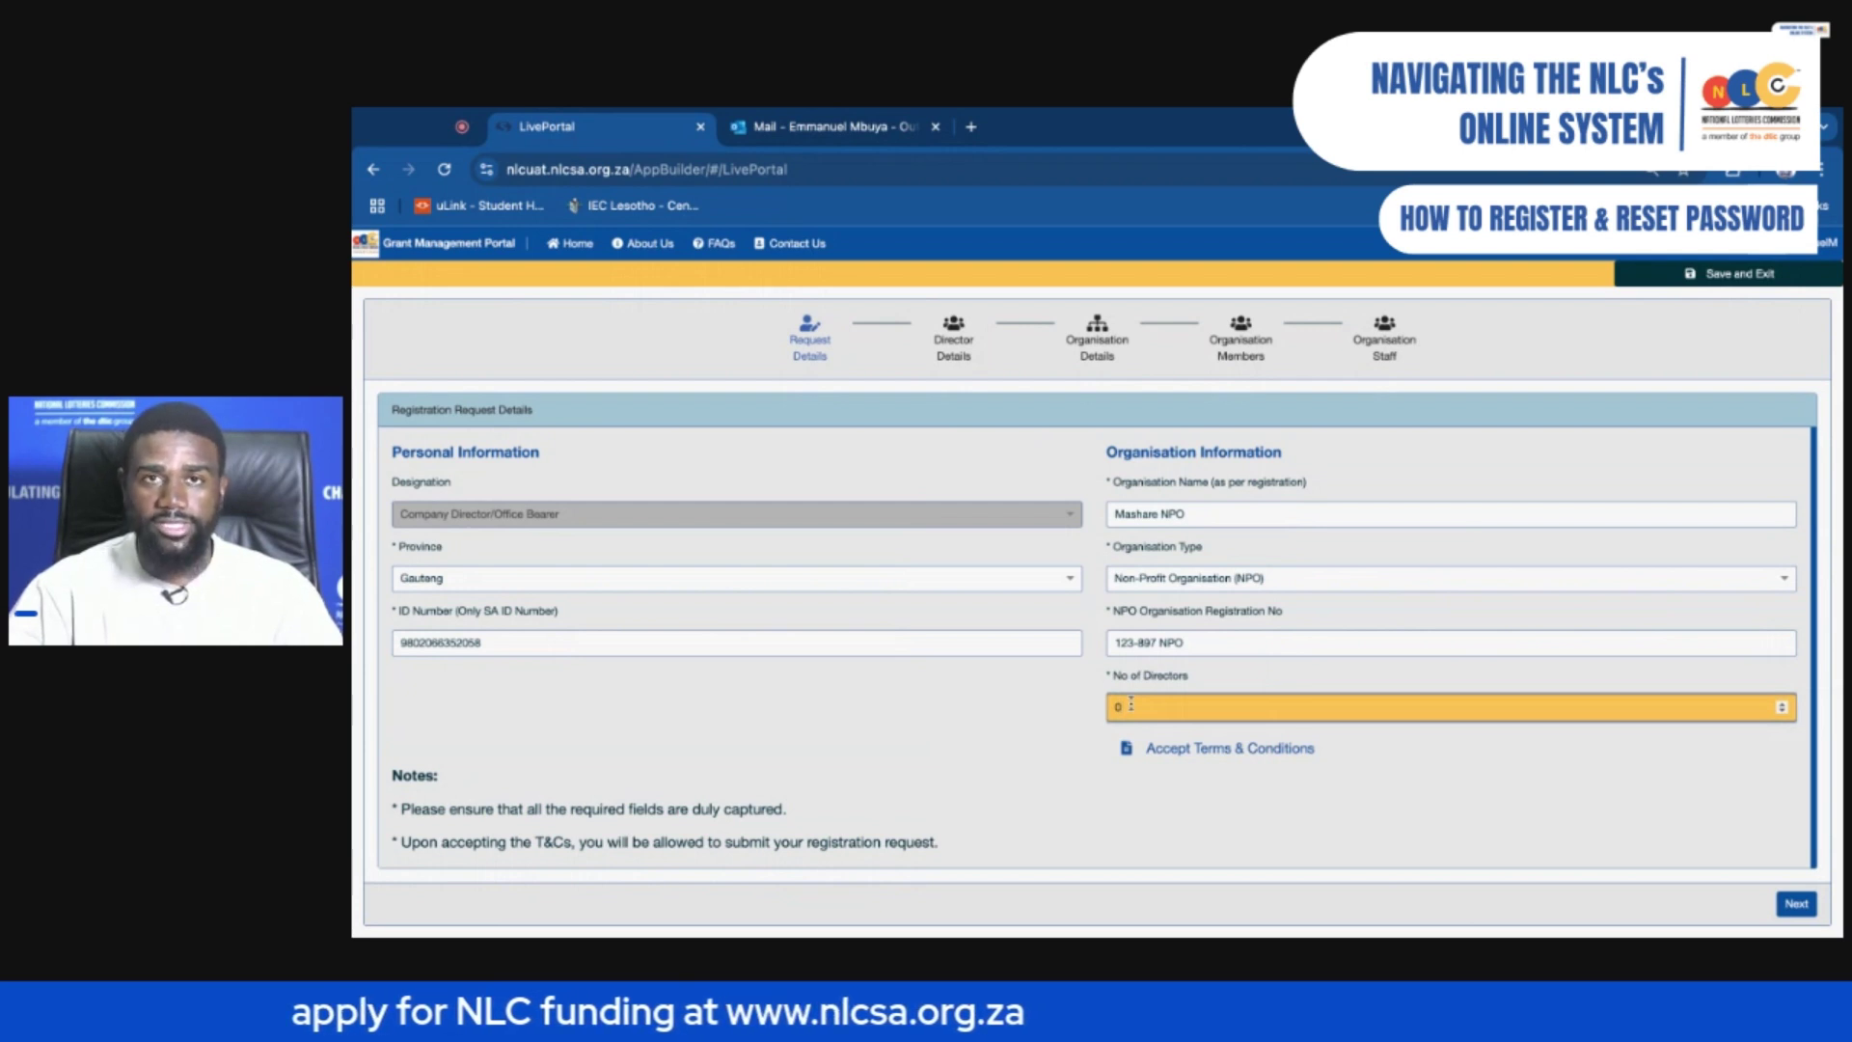
{"action": "left_click", "coordinate": [1151, 790]}
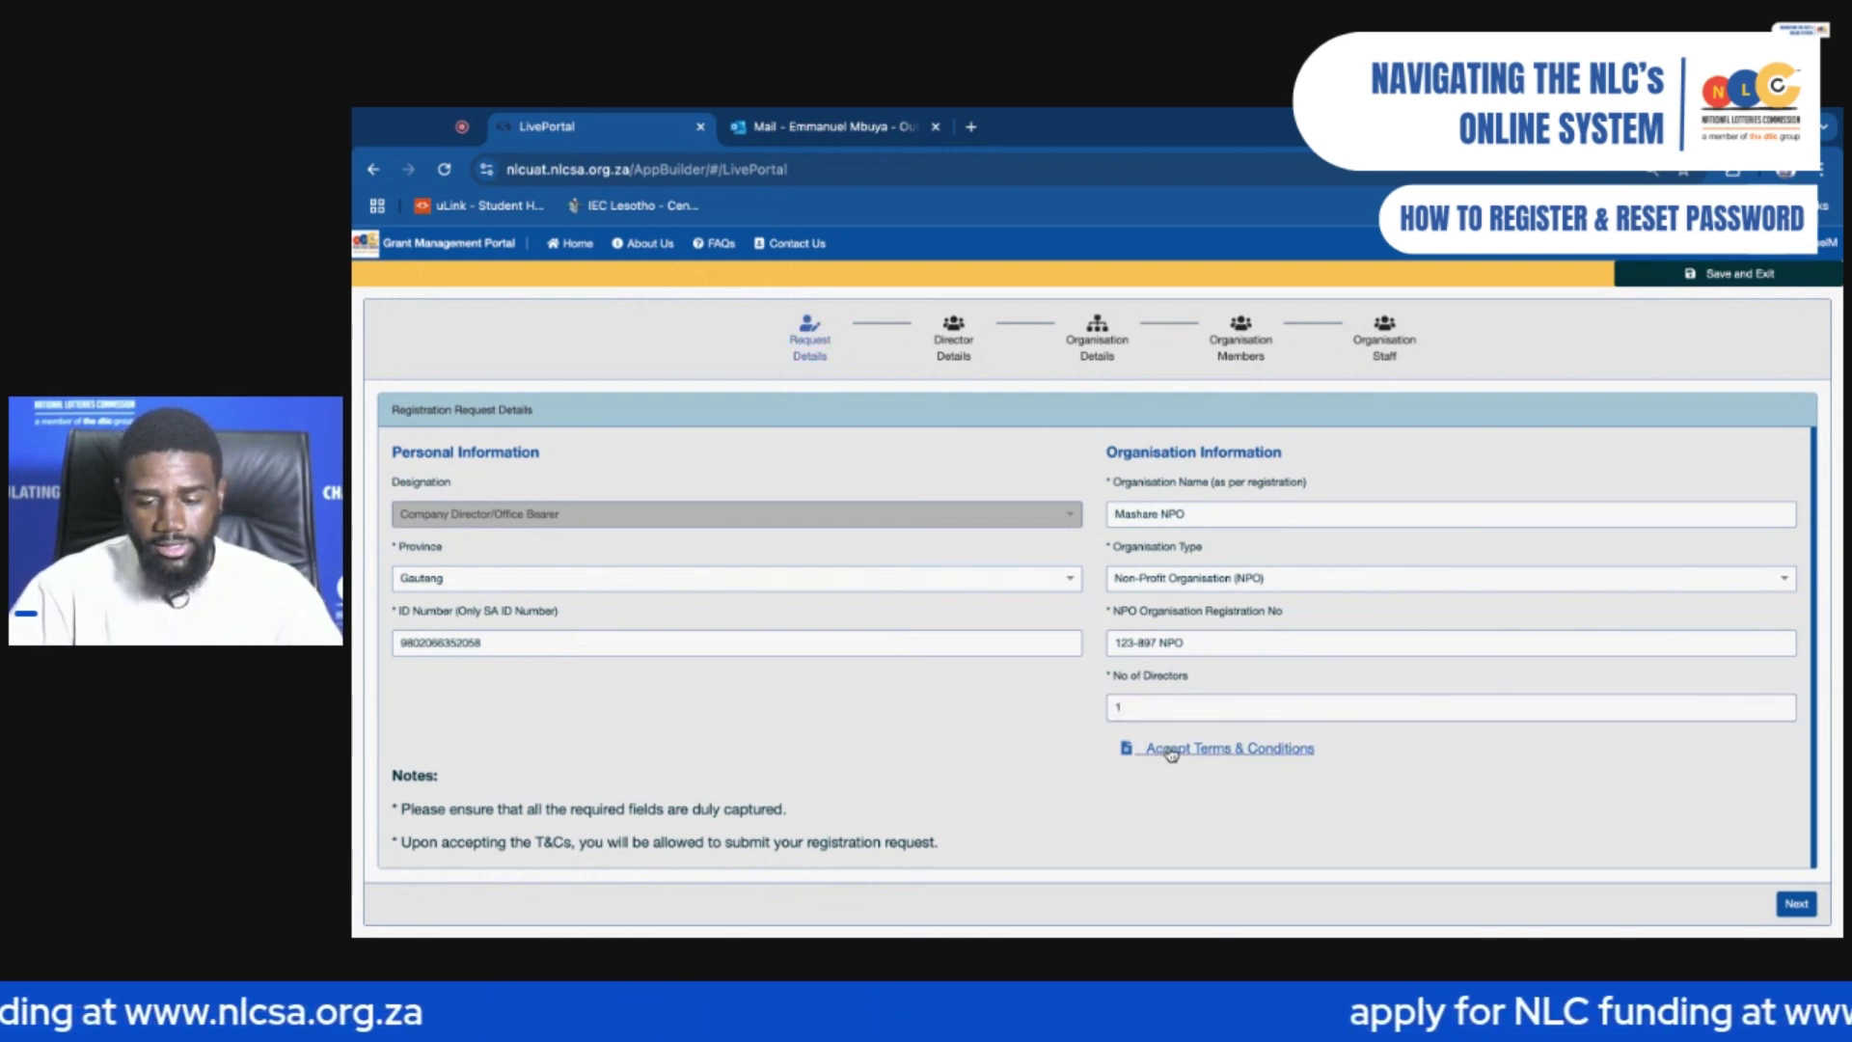
{"action": "left_click", "coordinate": [1170, 753]}
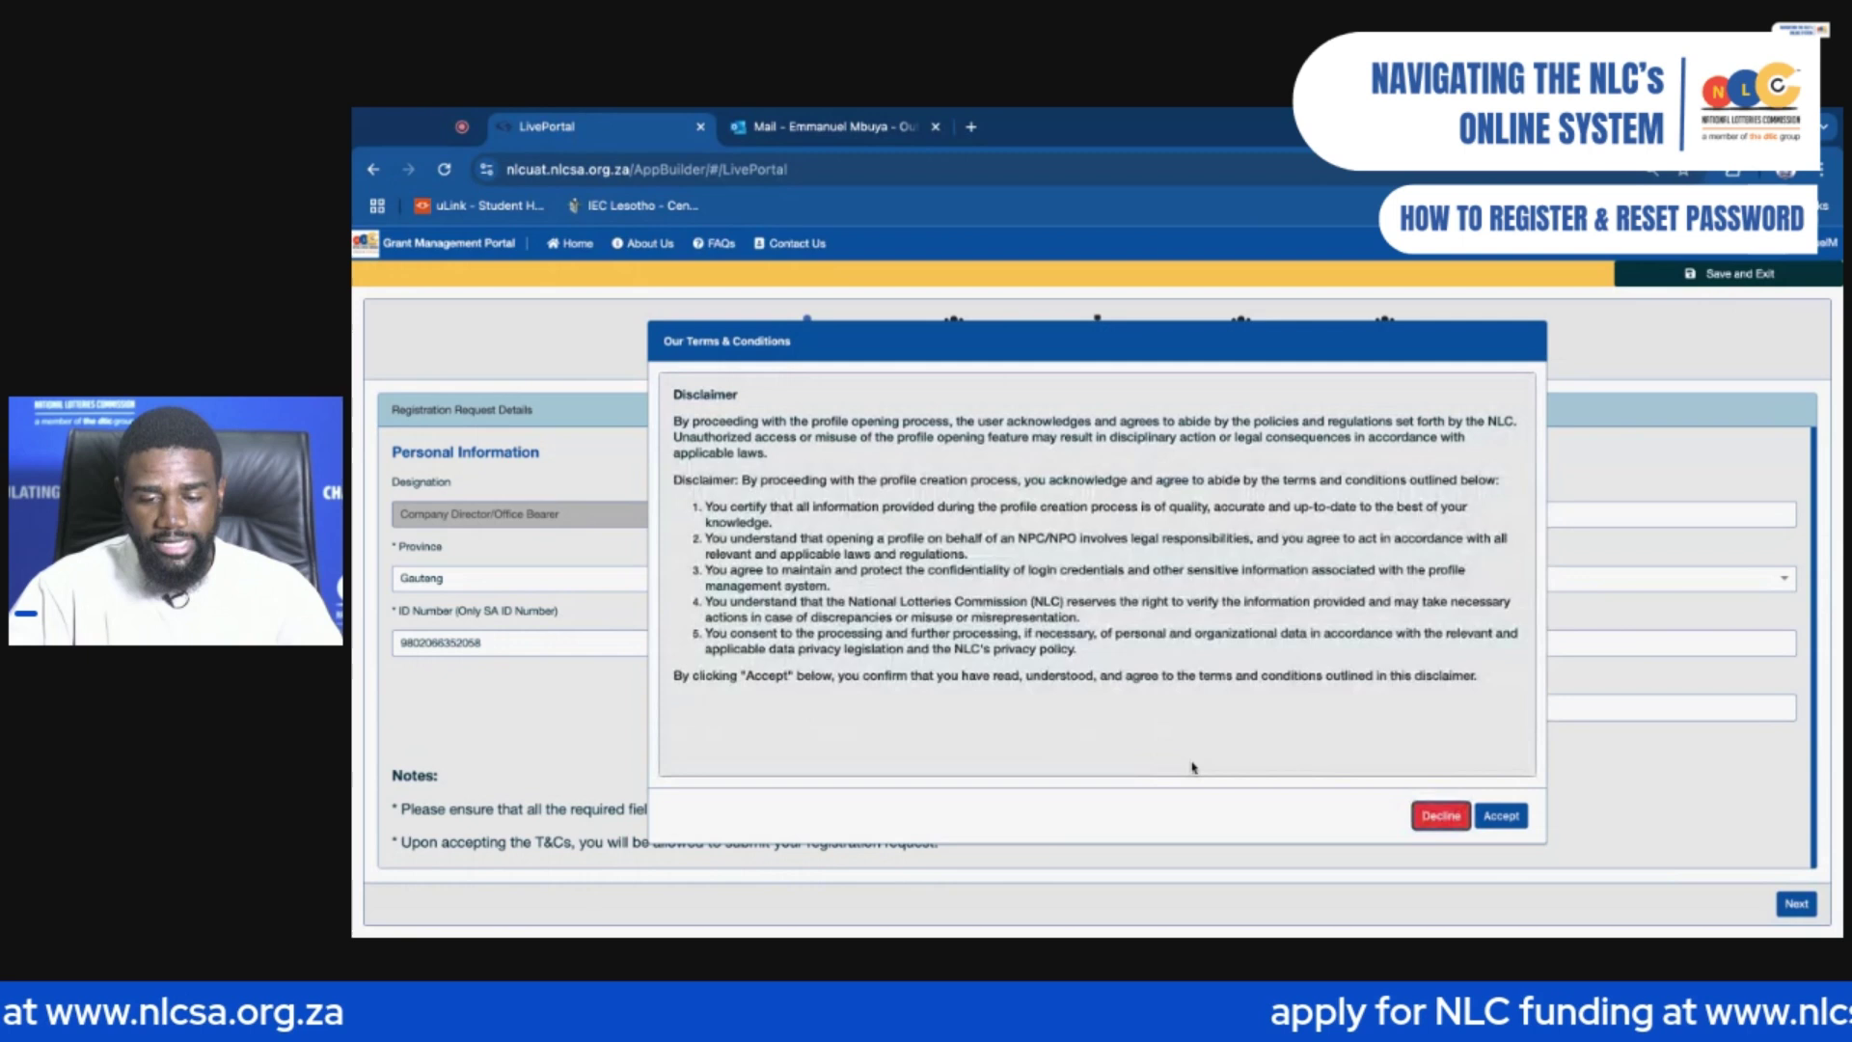
{"action": "left_click", "coordinate": [1500, 815]}
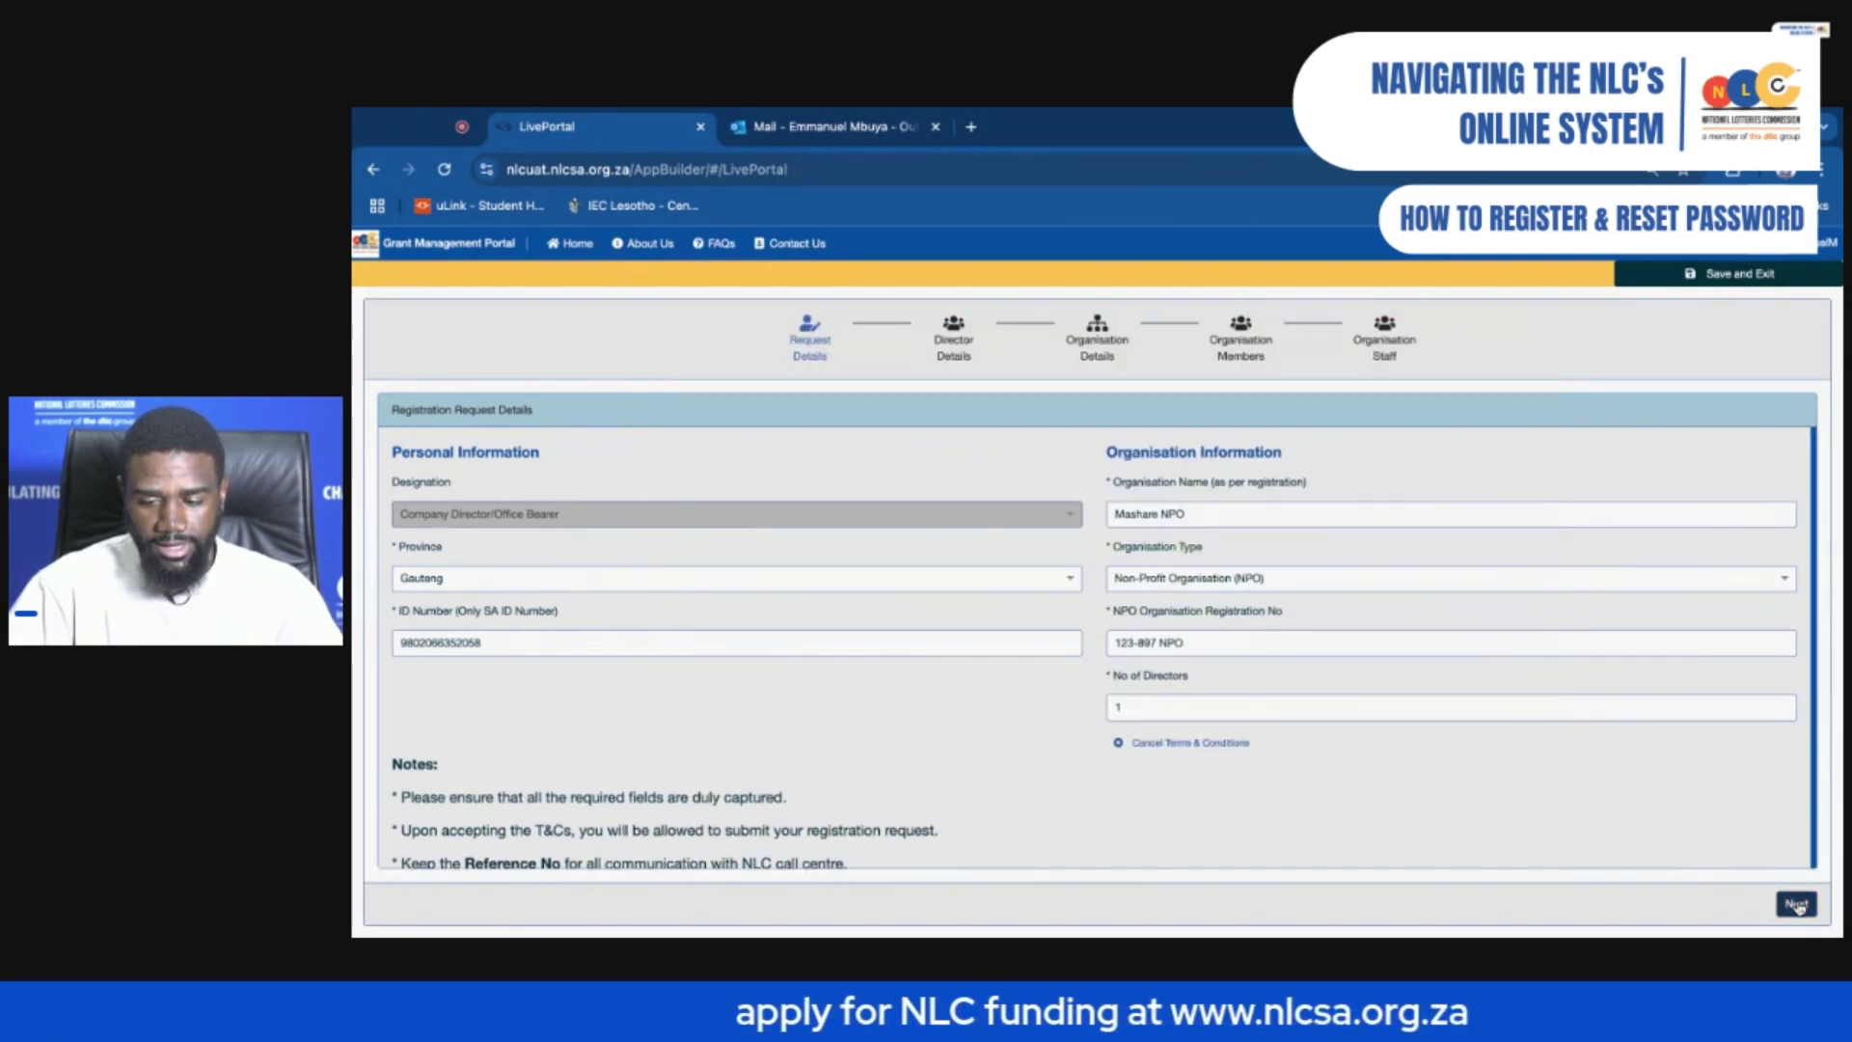
{"action": "left_click", "coordinate": [1792, 902]}
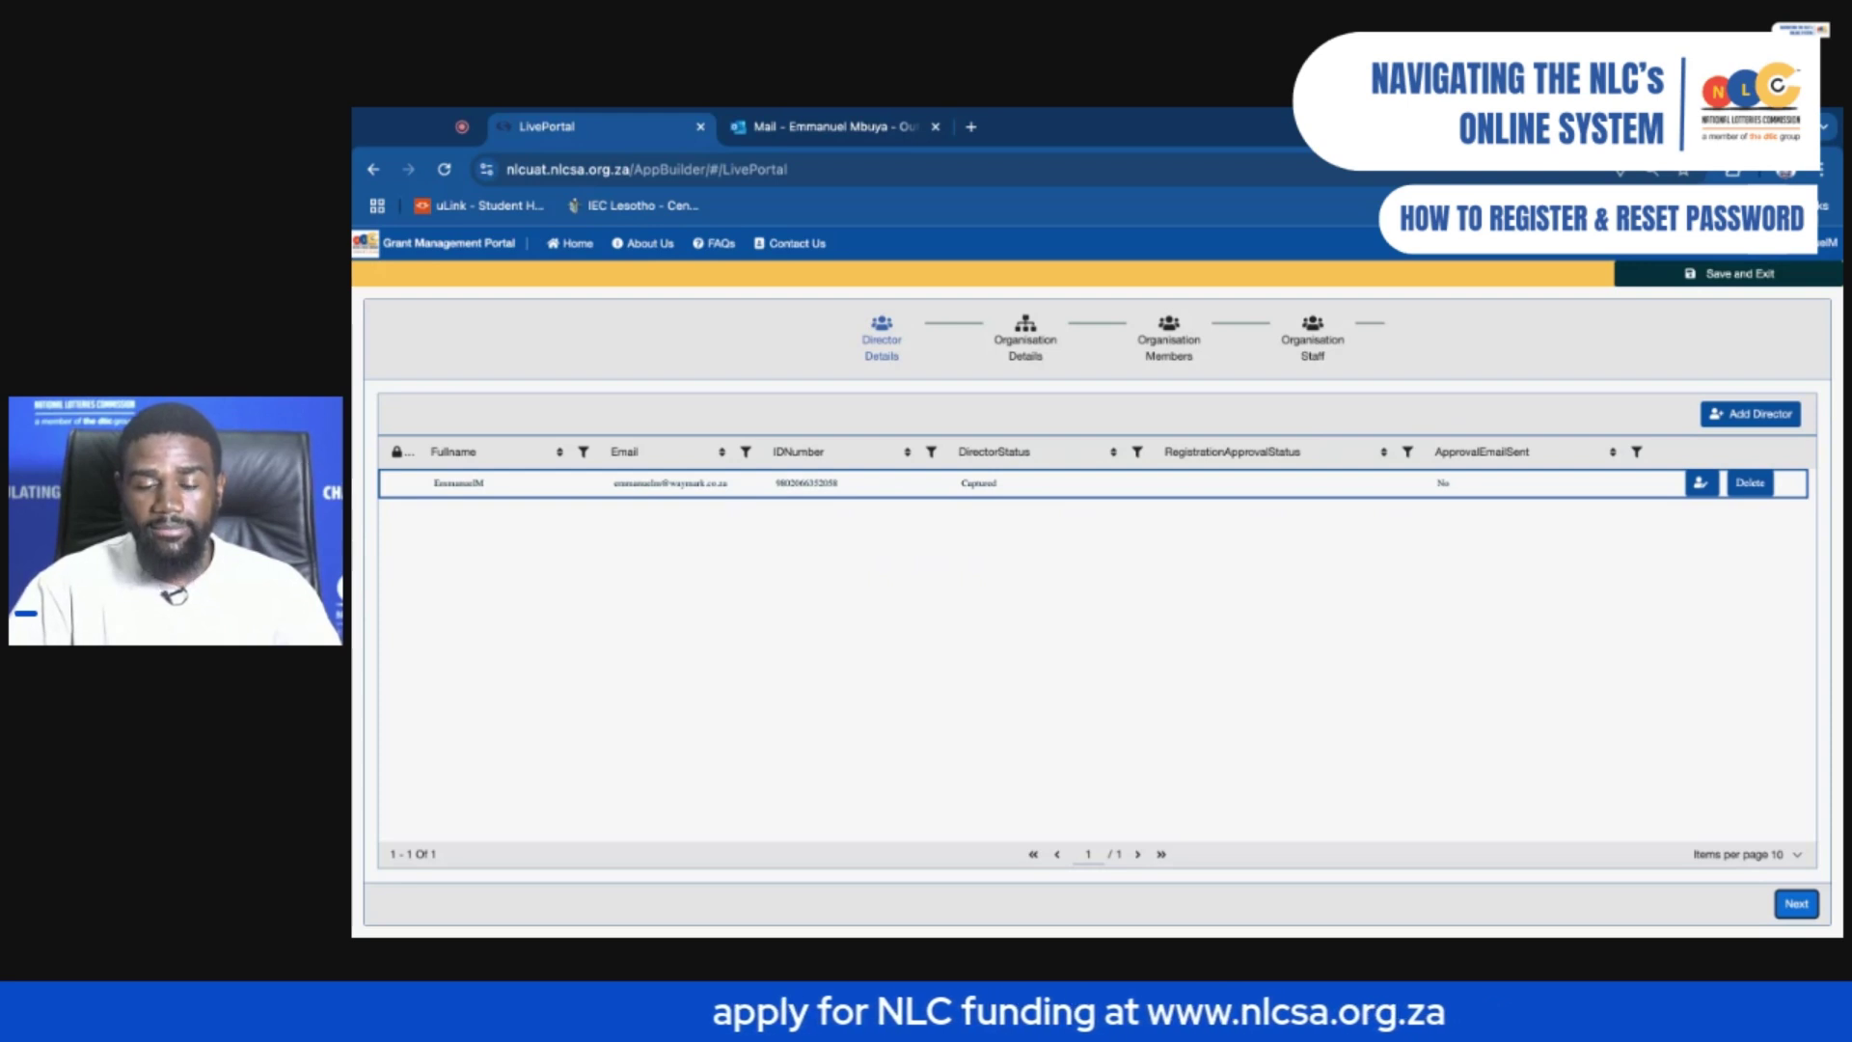
Open the director's record and enter the director's first name and surname.
{"action": "left_click", "coordinate": [1701, 482]}
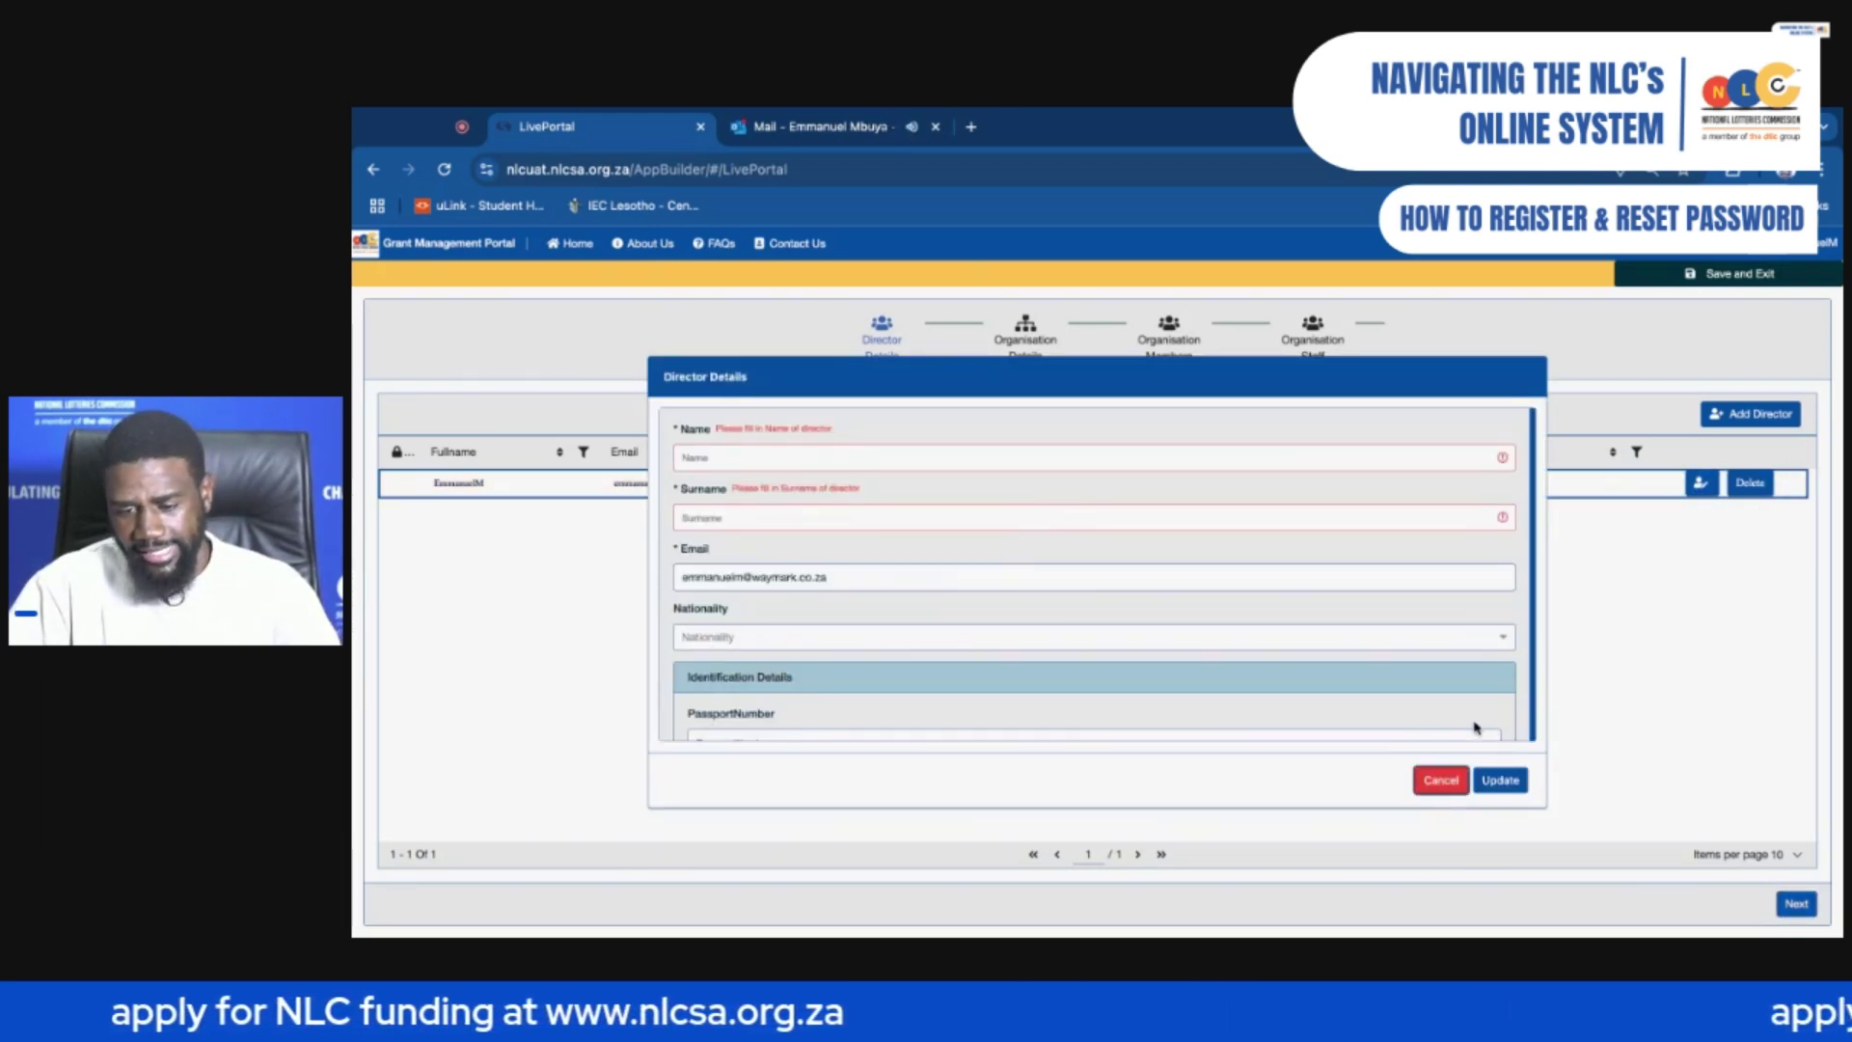
{"action": "left_click", "coordinate": [1441, 779]}
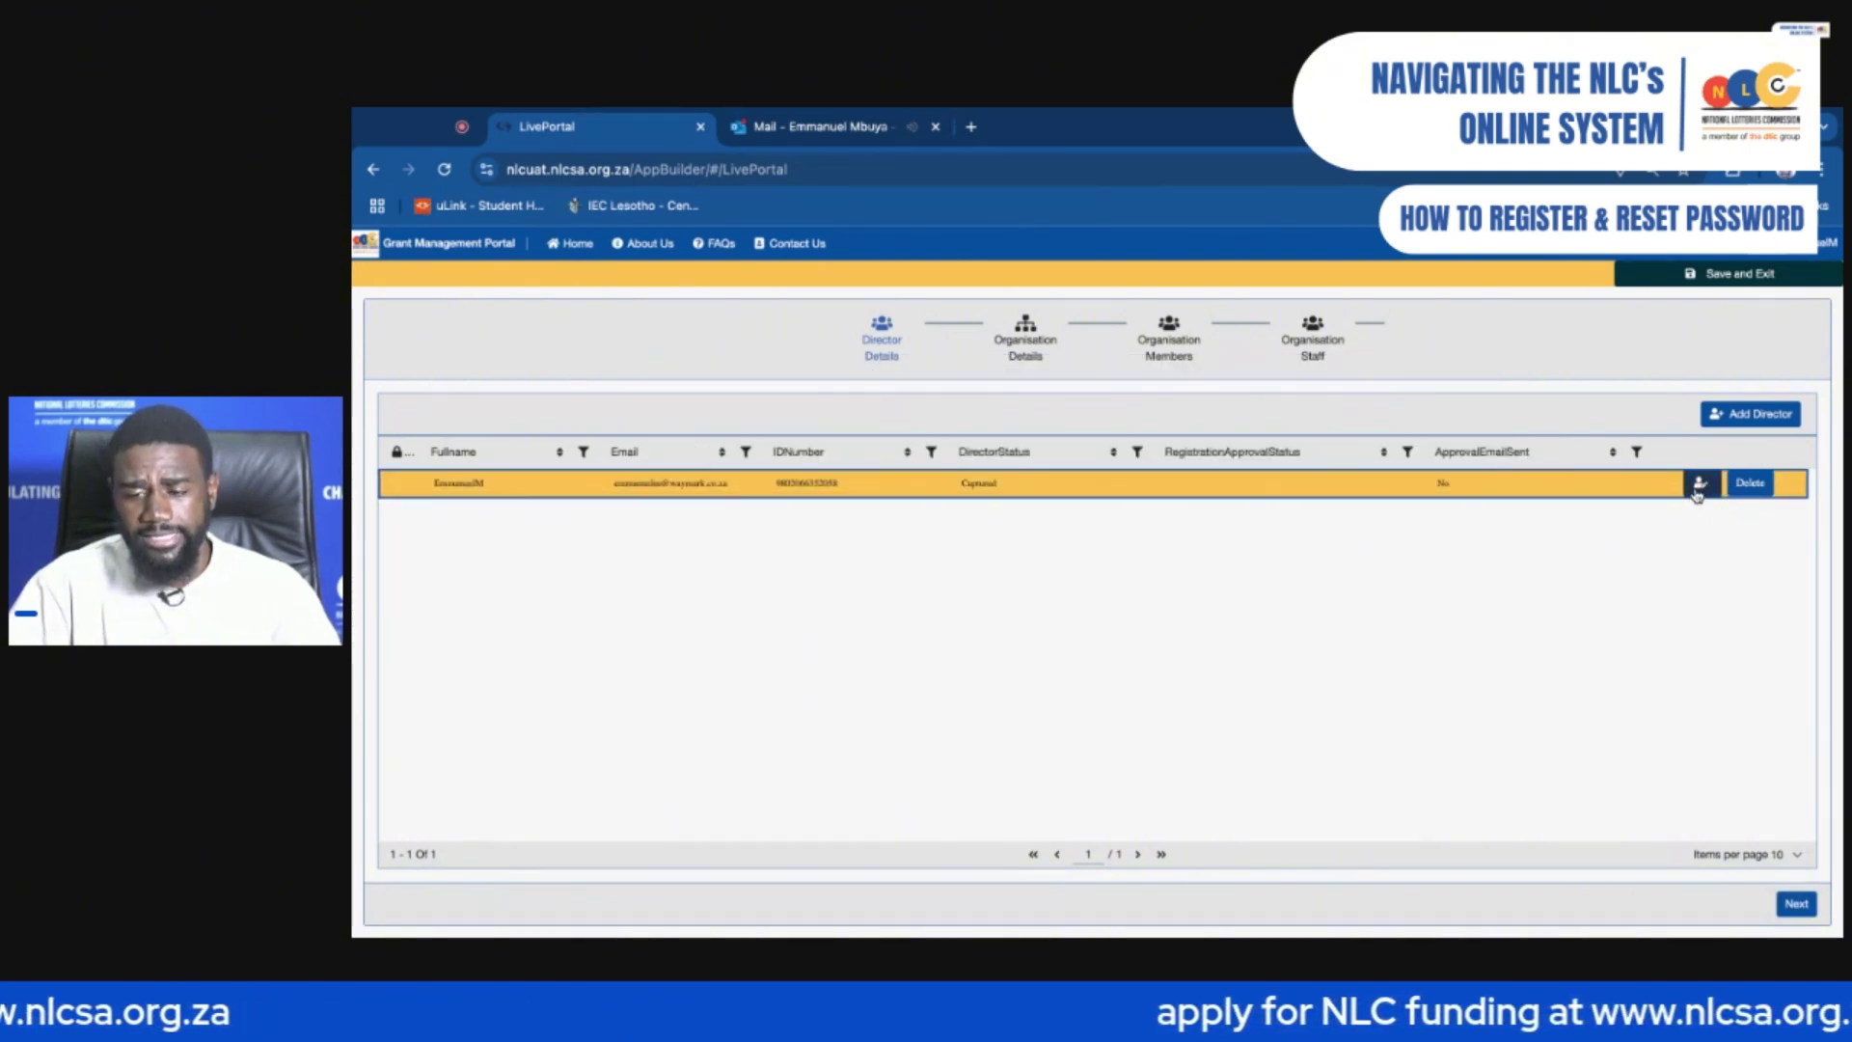
{"action": "left_click", "coordinate": [1700, 485]}
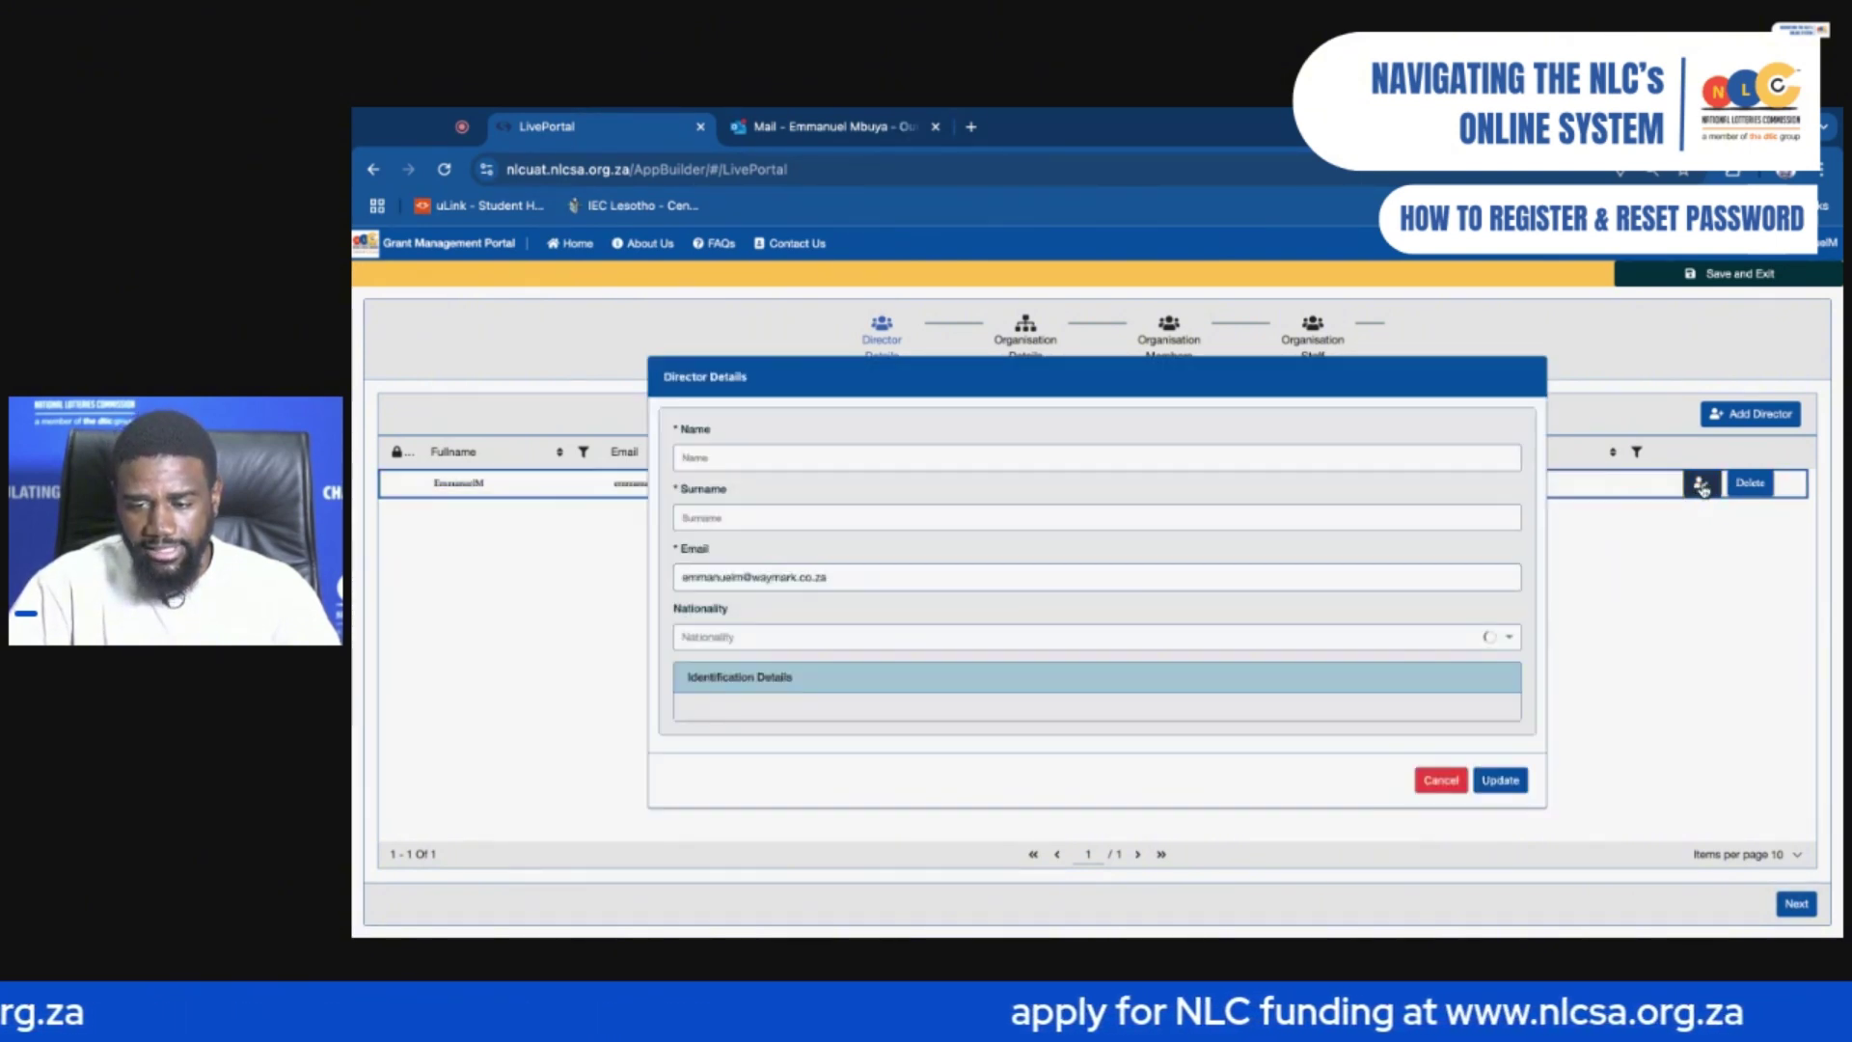
{"action": "left_click", "coordinate": [767, 455]}
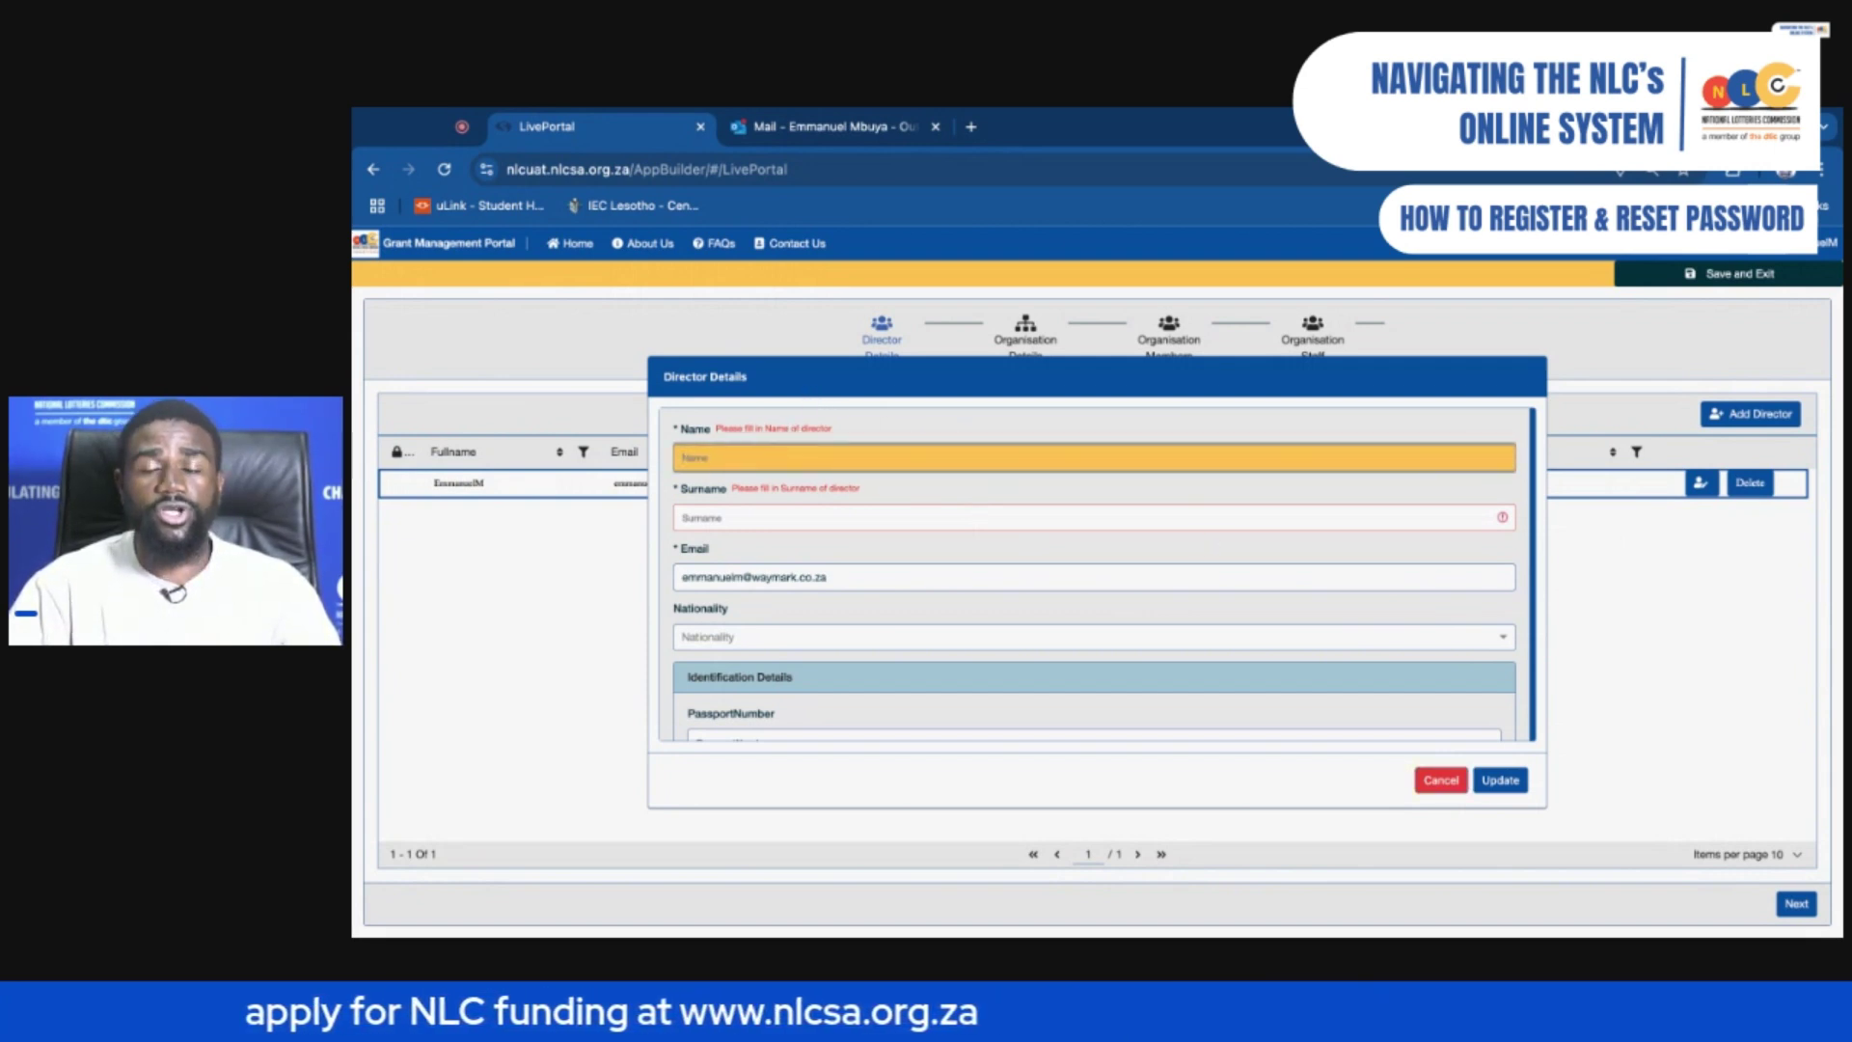
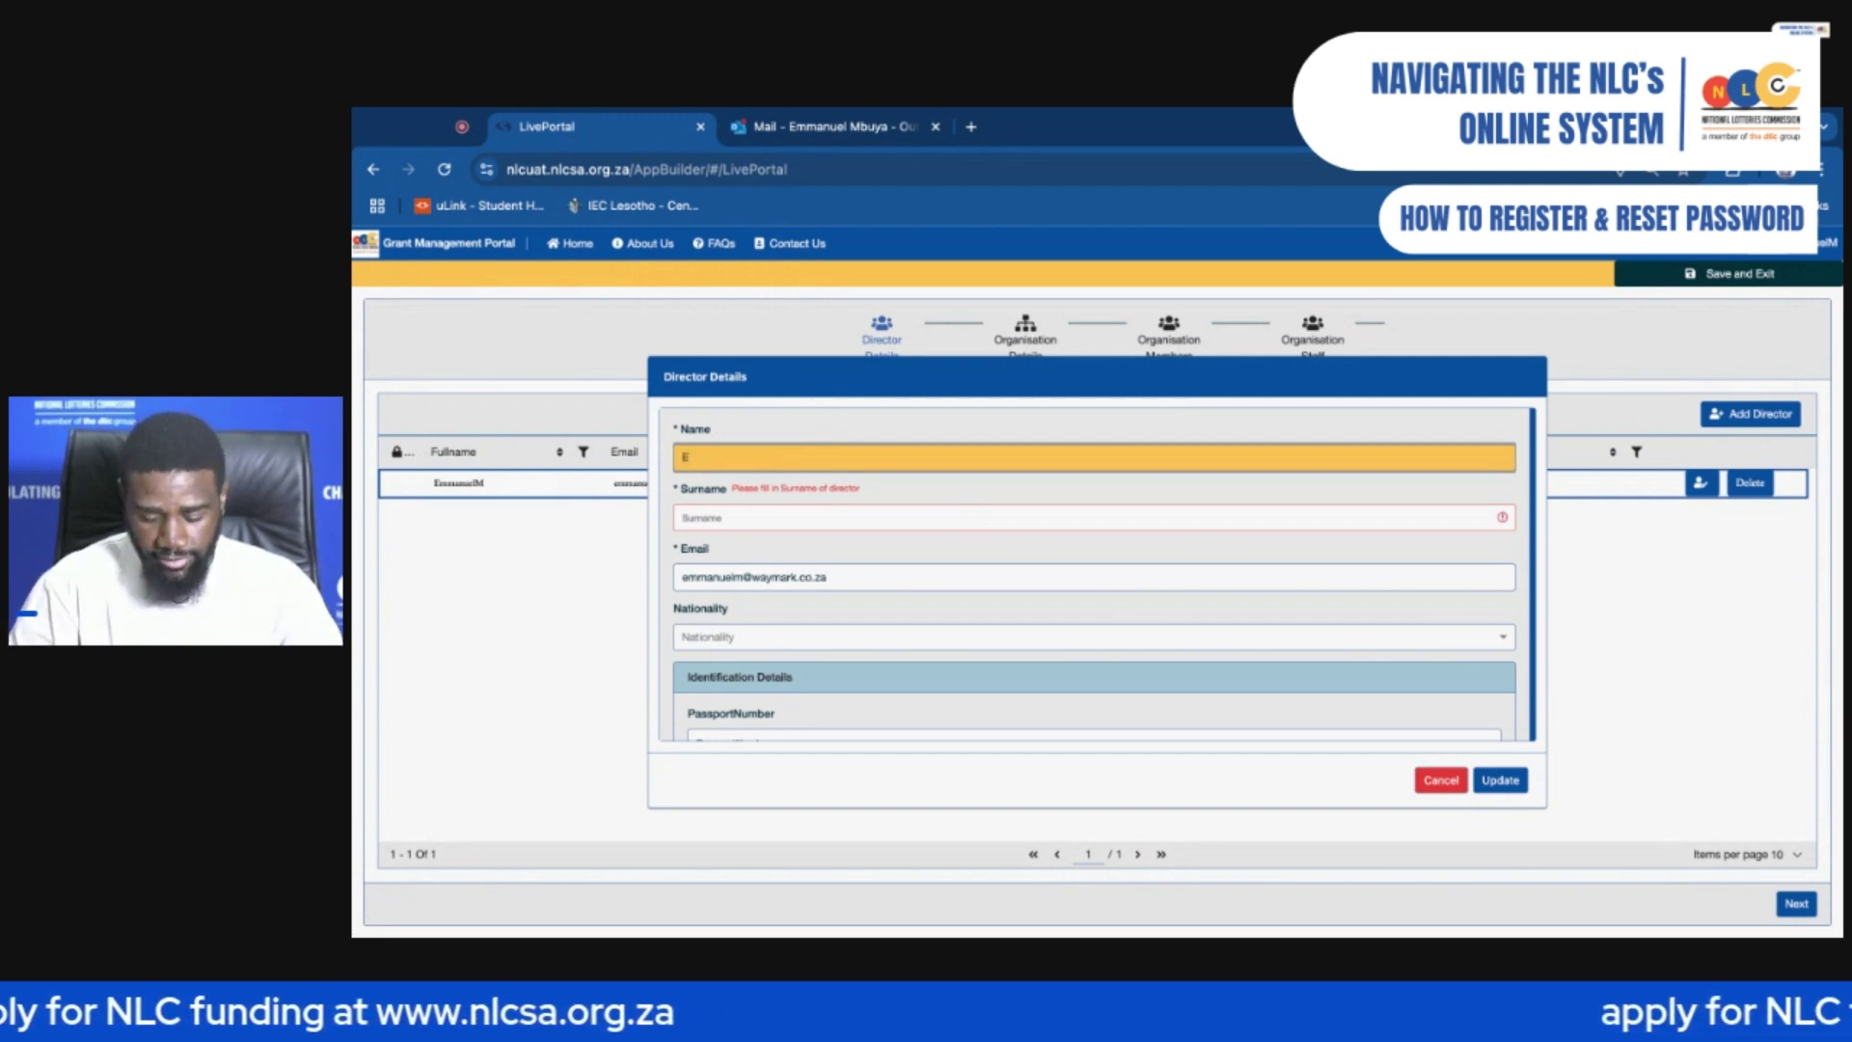
{"action": "key", "text": "Tab"}
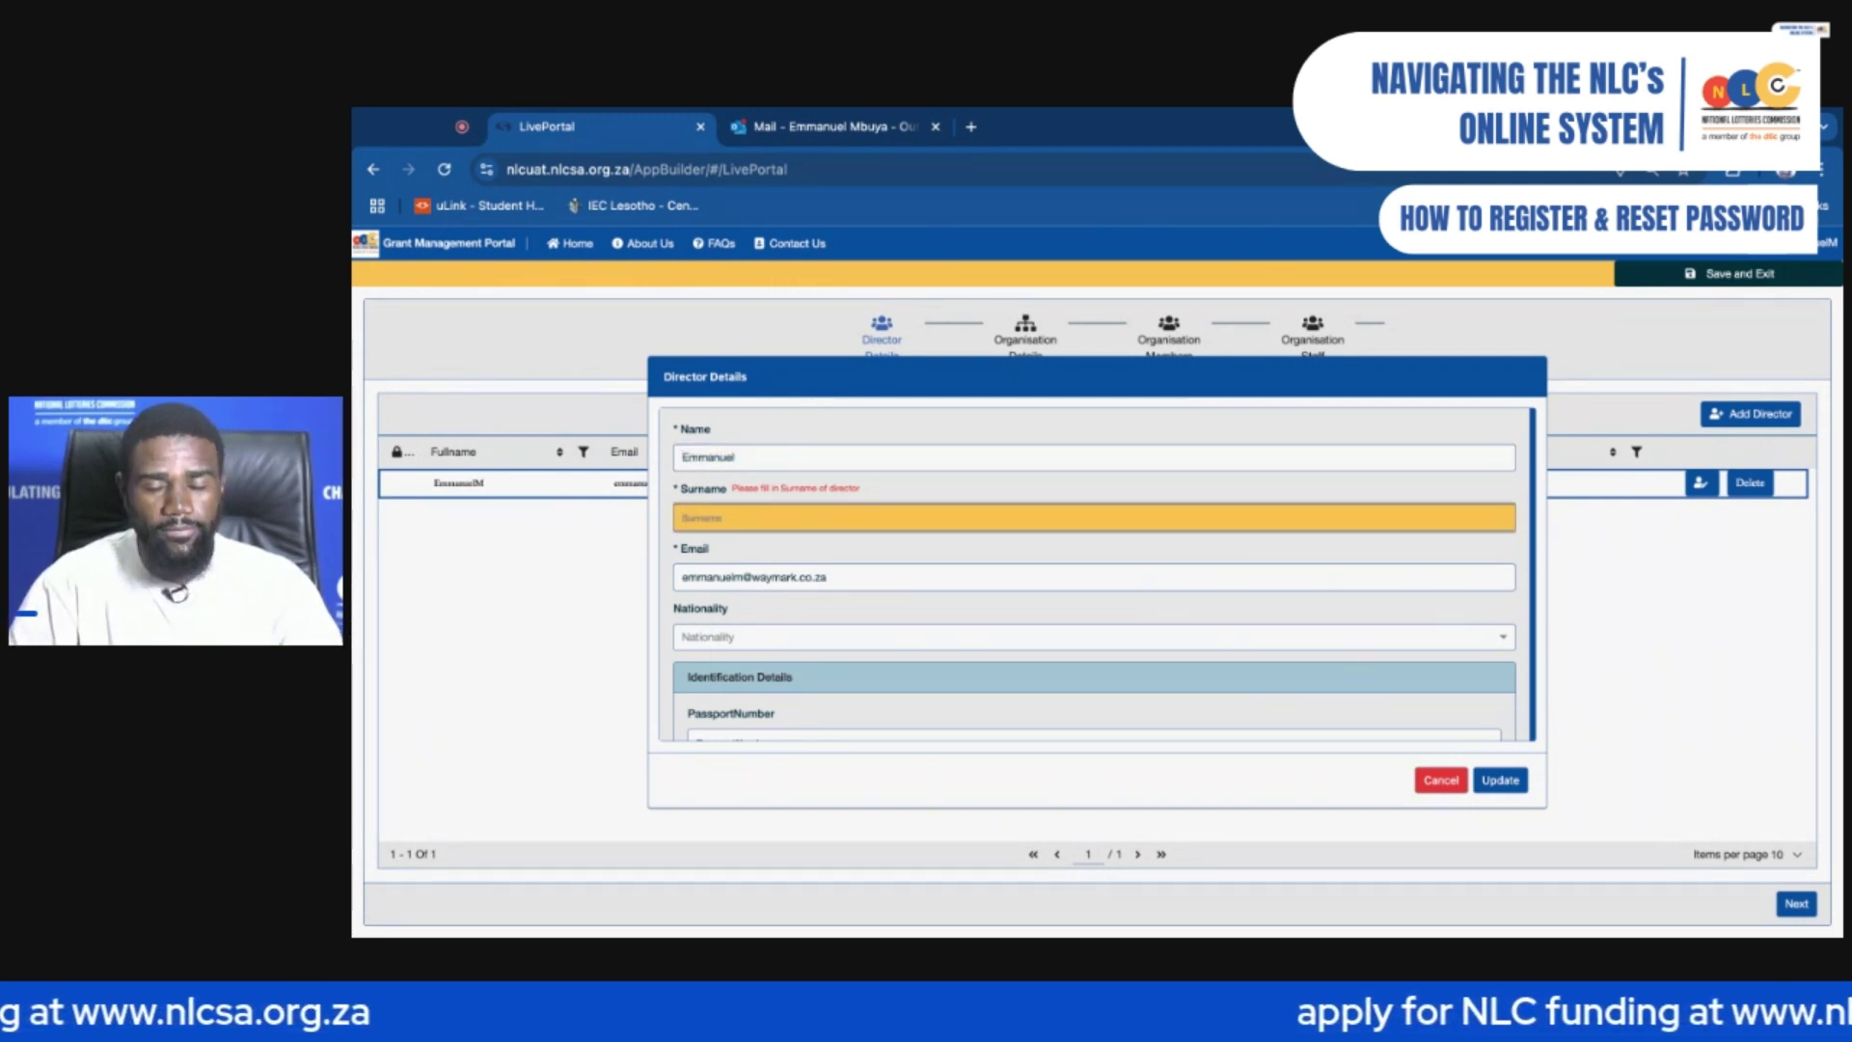
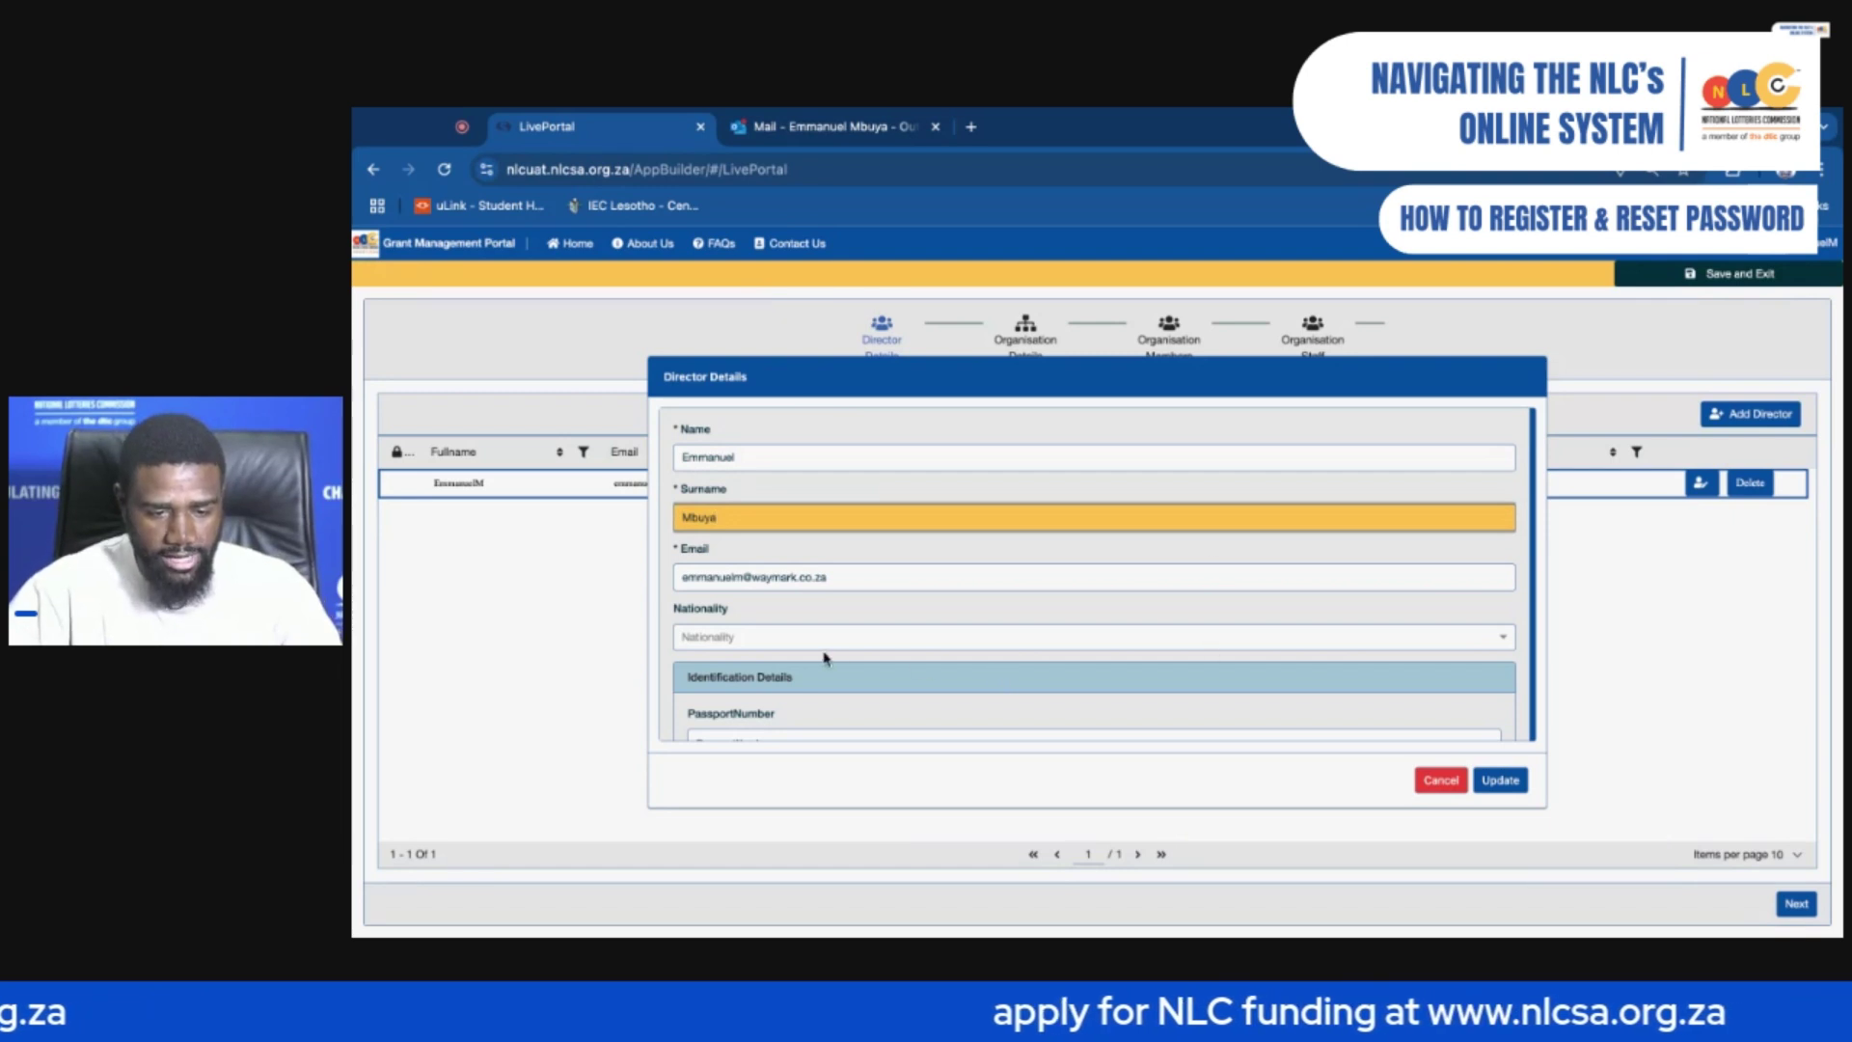
Set the director's nationality to South African, save the record and dismiss the confirmation.
{"action": "left_click", "coordinate": [799, 638]}
{"action": "type", "text": "south"}
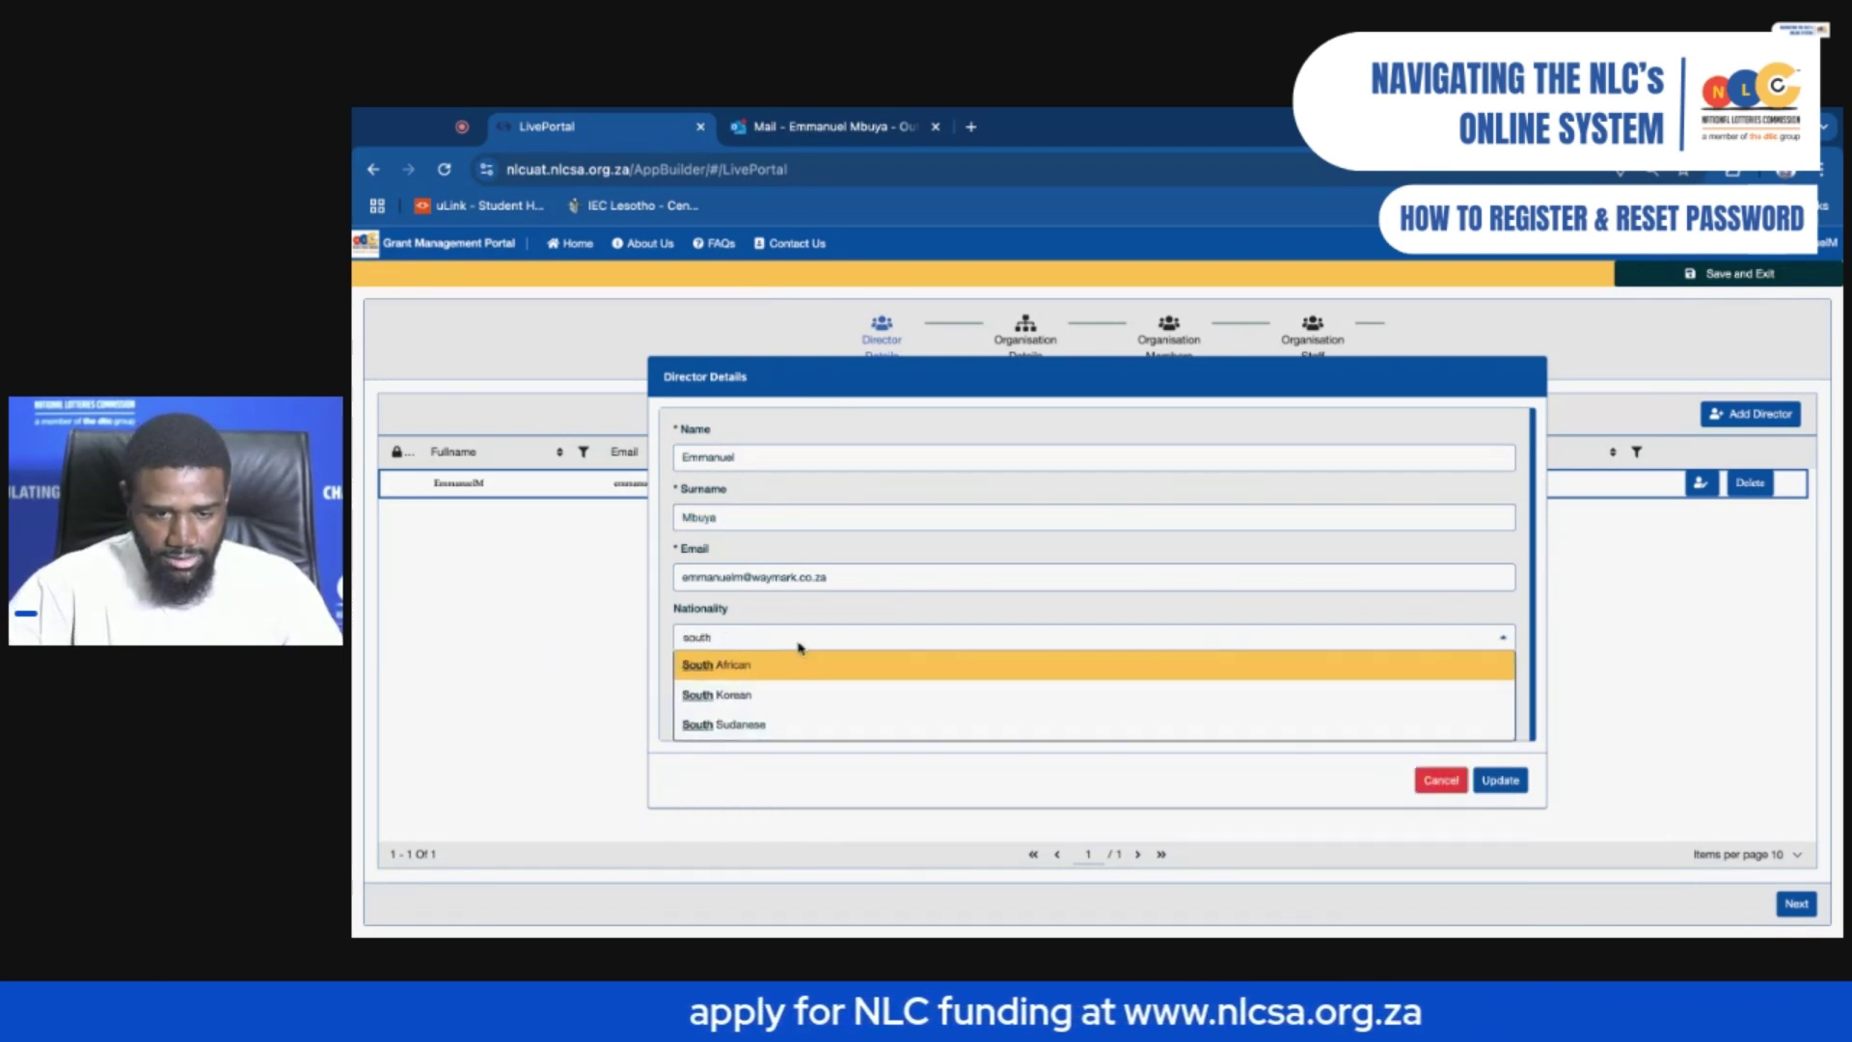
{"action": "left_click", "coordinate": [795, 666]}
{"action": "scroll", "coordinate": [825, 603], "scroll_direction": "down", "scroll_amount": 1}
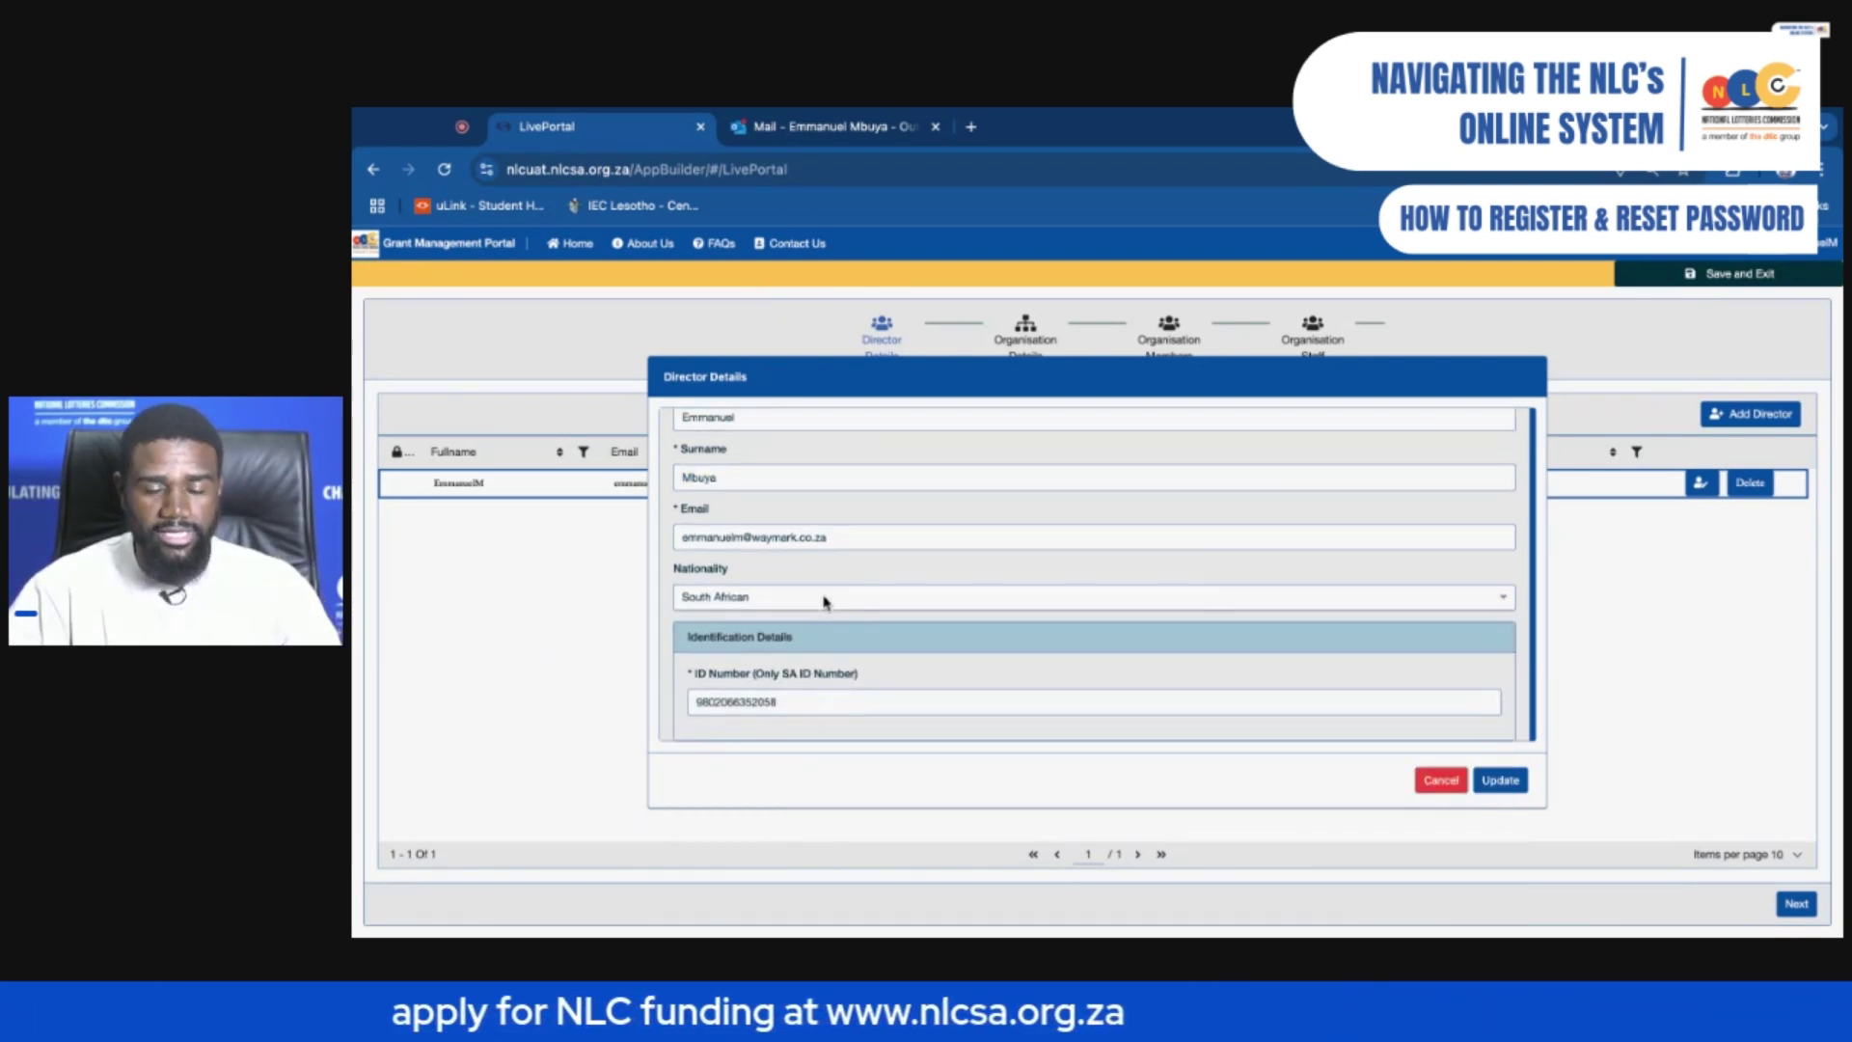
{"action": "scroll", "coordinate": [916, 564], "scroll_direction": "up", "scroll_amount": 1}
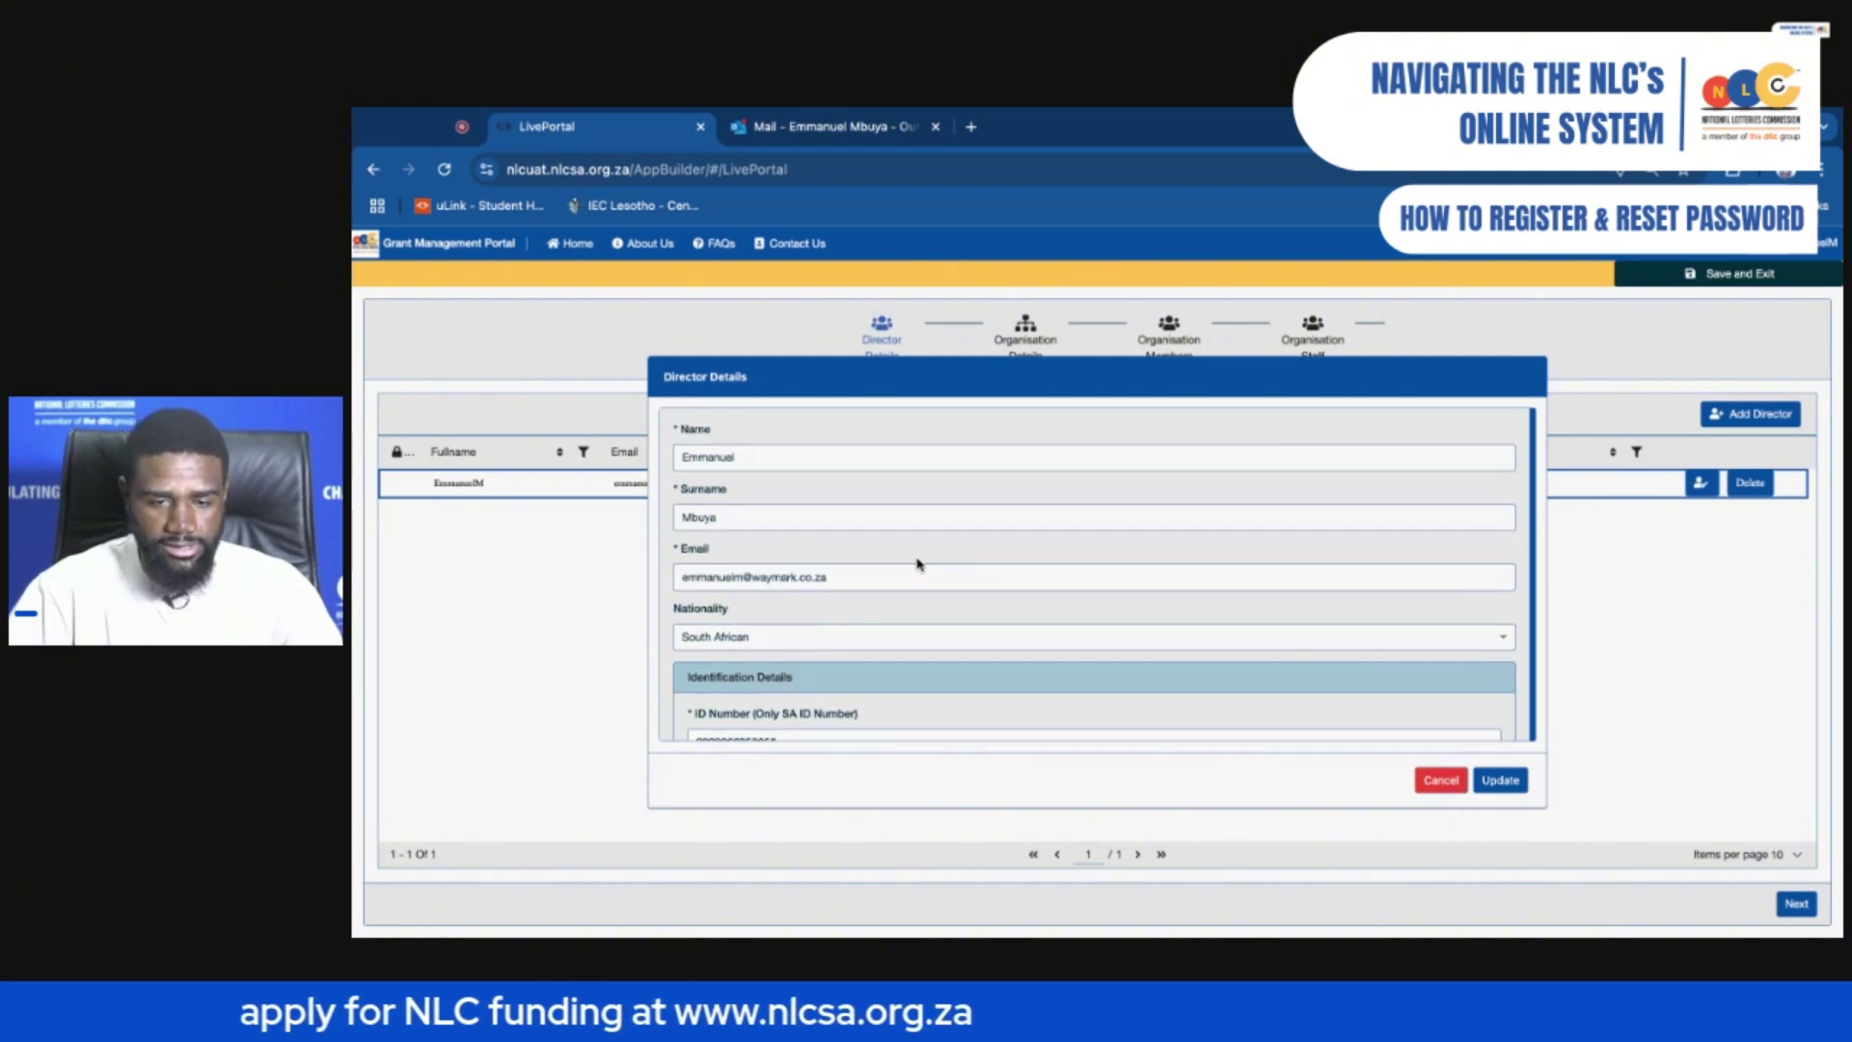
{"action": "left_click", "coordinate": [1501, 780]}
{"action": "left_click", "coordinate": [1096, 666]}
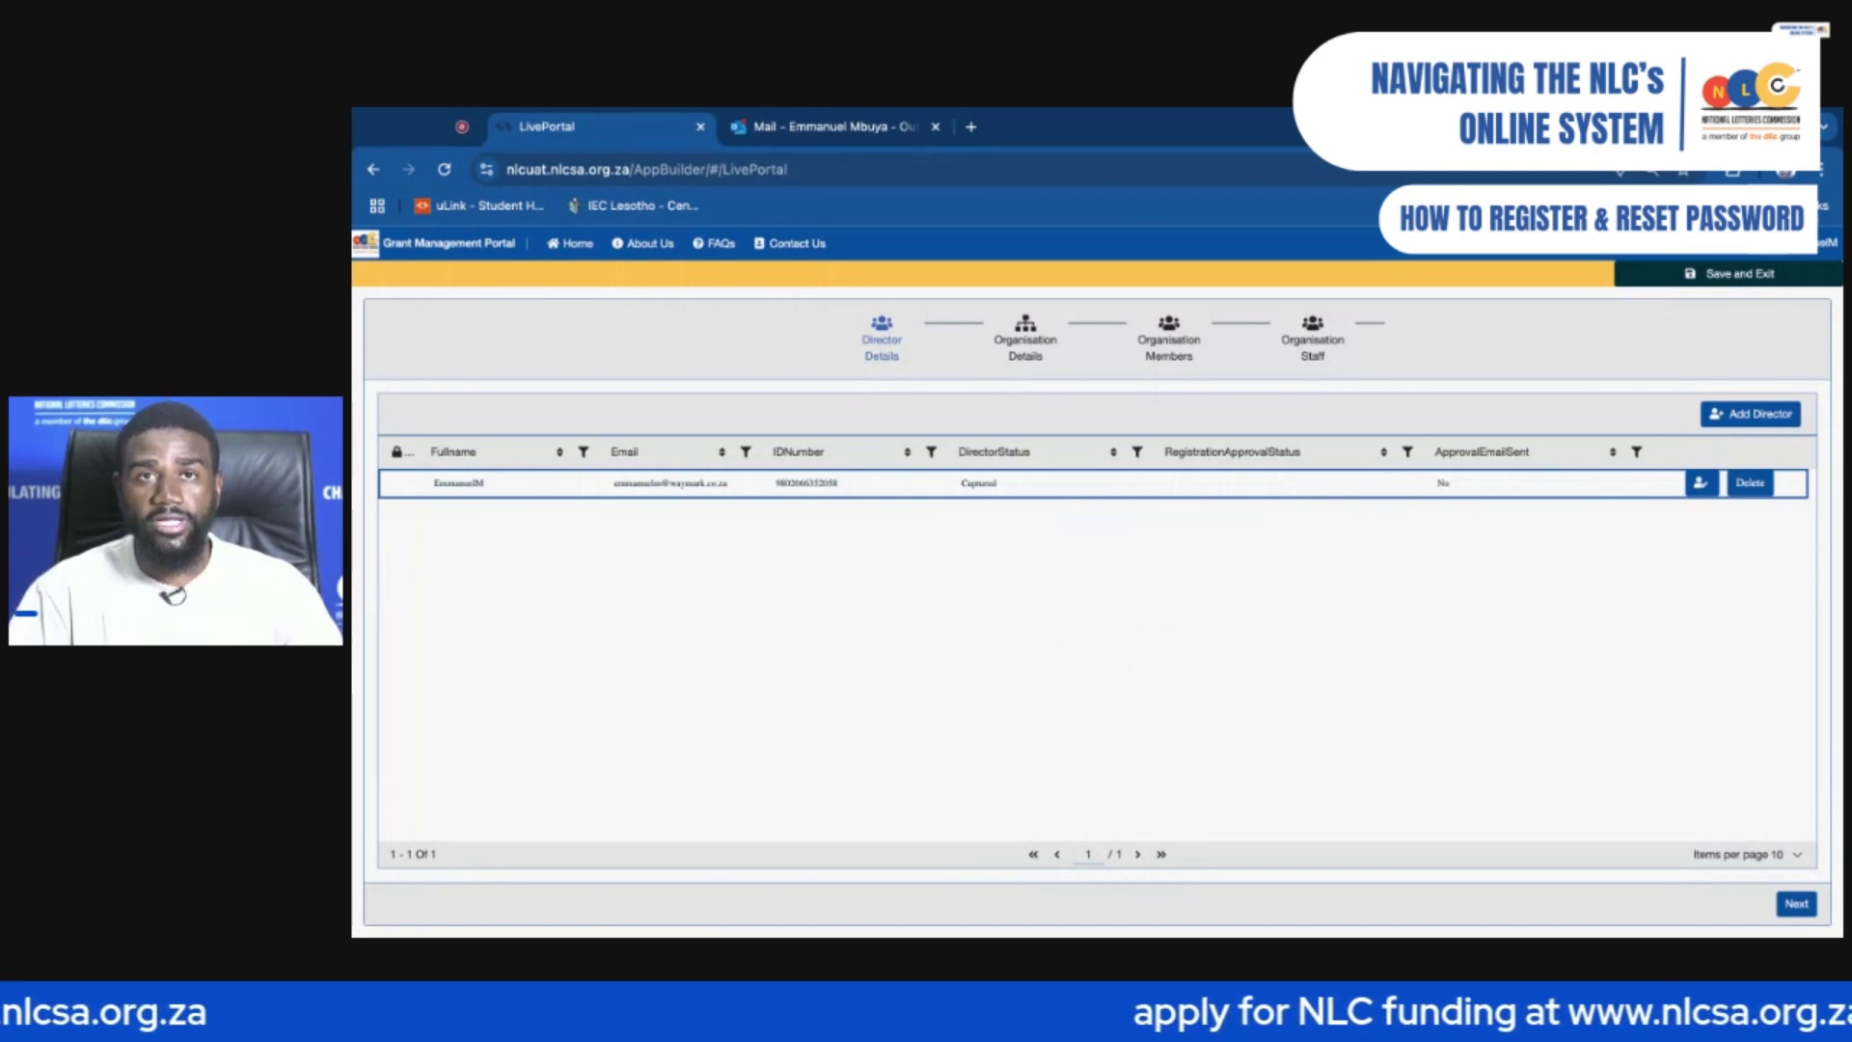
{"action": "left_click", "coordinate": [1761, 420]}
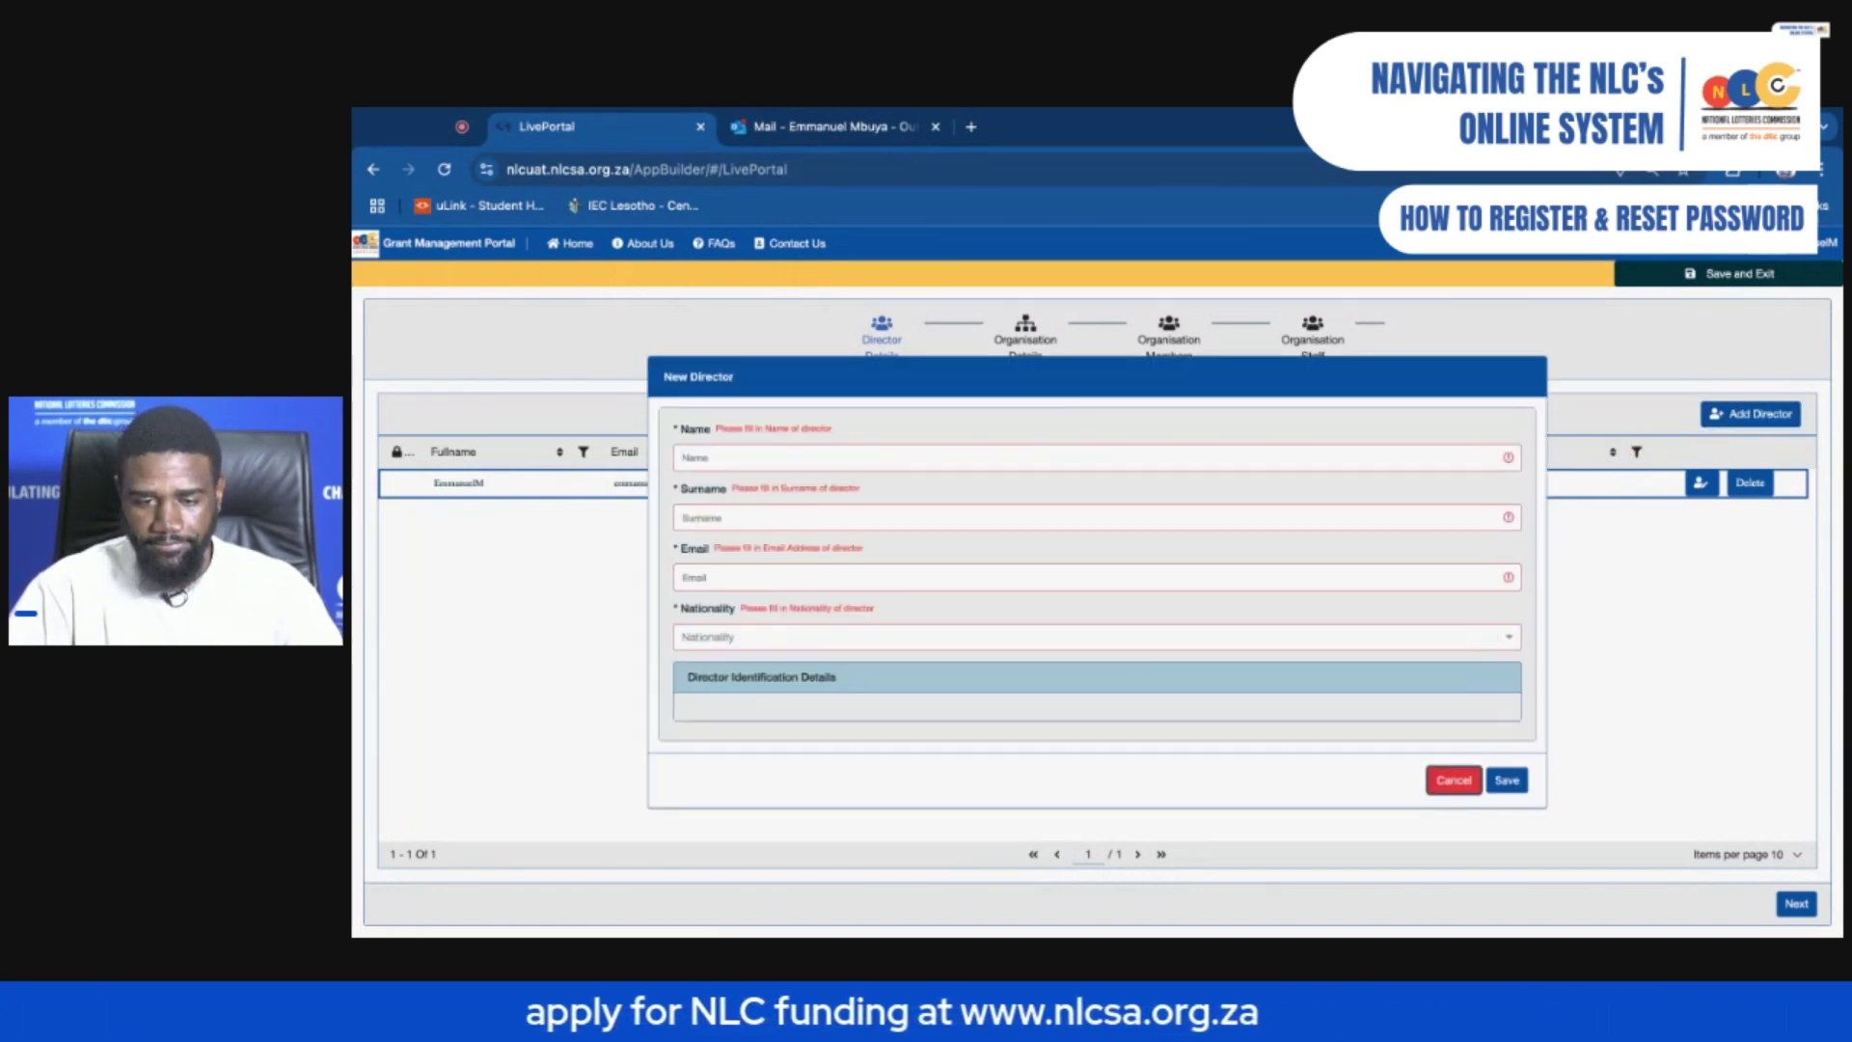
{"action": "scroll", "coordinate": [1032, 516], "scroll_direction": "down", "scroll_amount": 2}
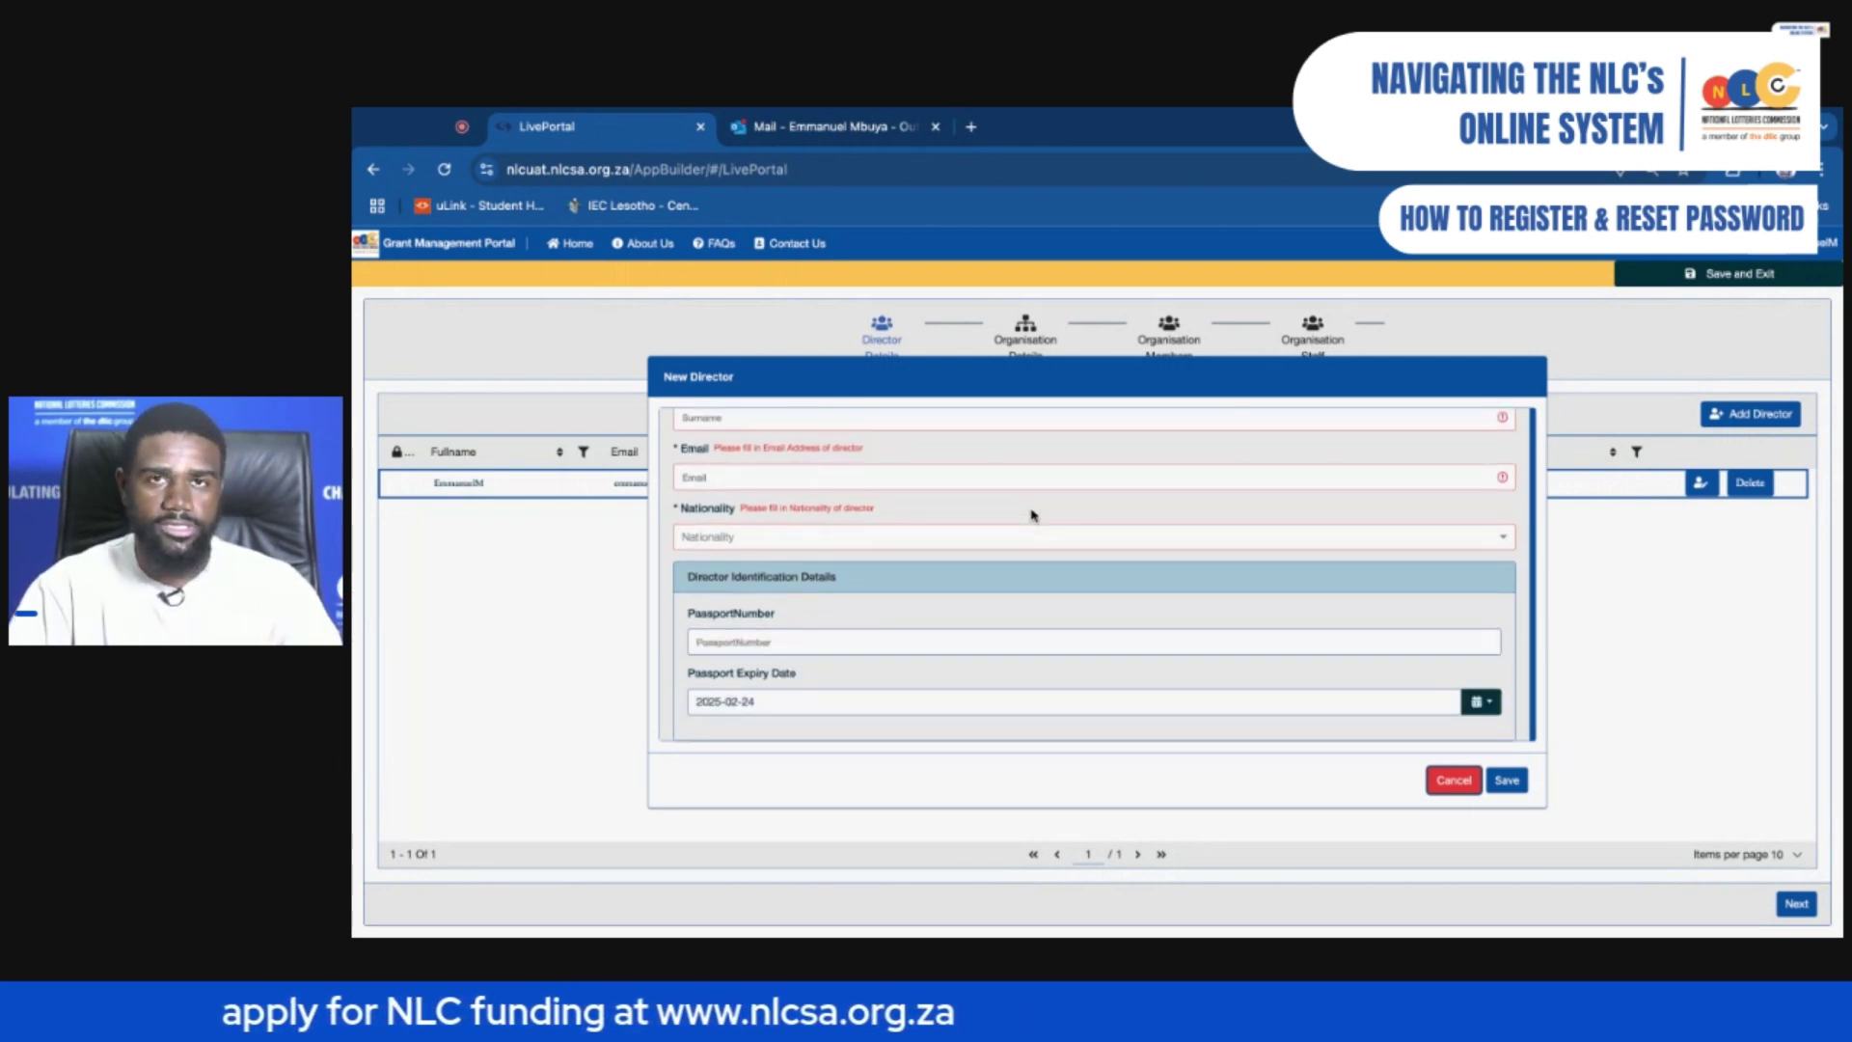
{"action": "scroll", "coordinate": [1032, 516], "scroll_direction": "up", "scroll_amount": 2}
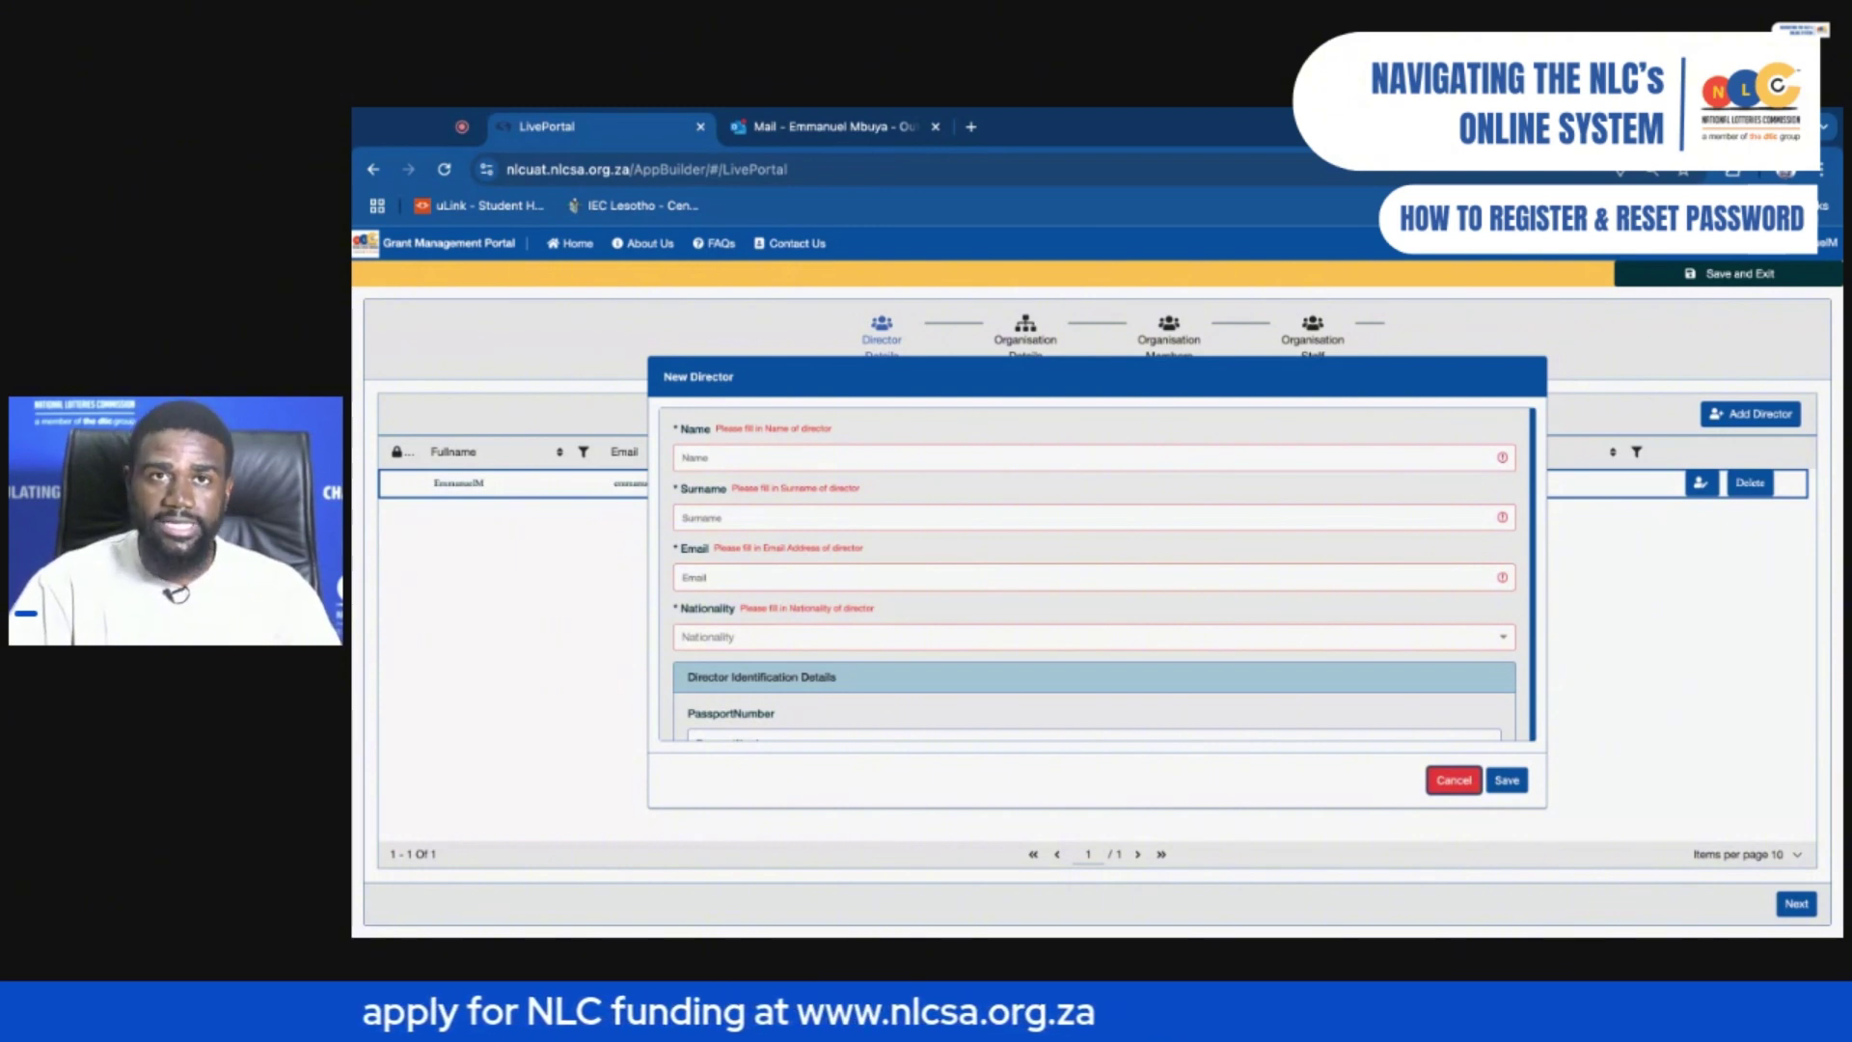
{"action": "left_click", "coordinate": [1393, 774]}
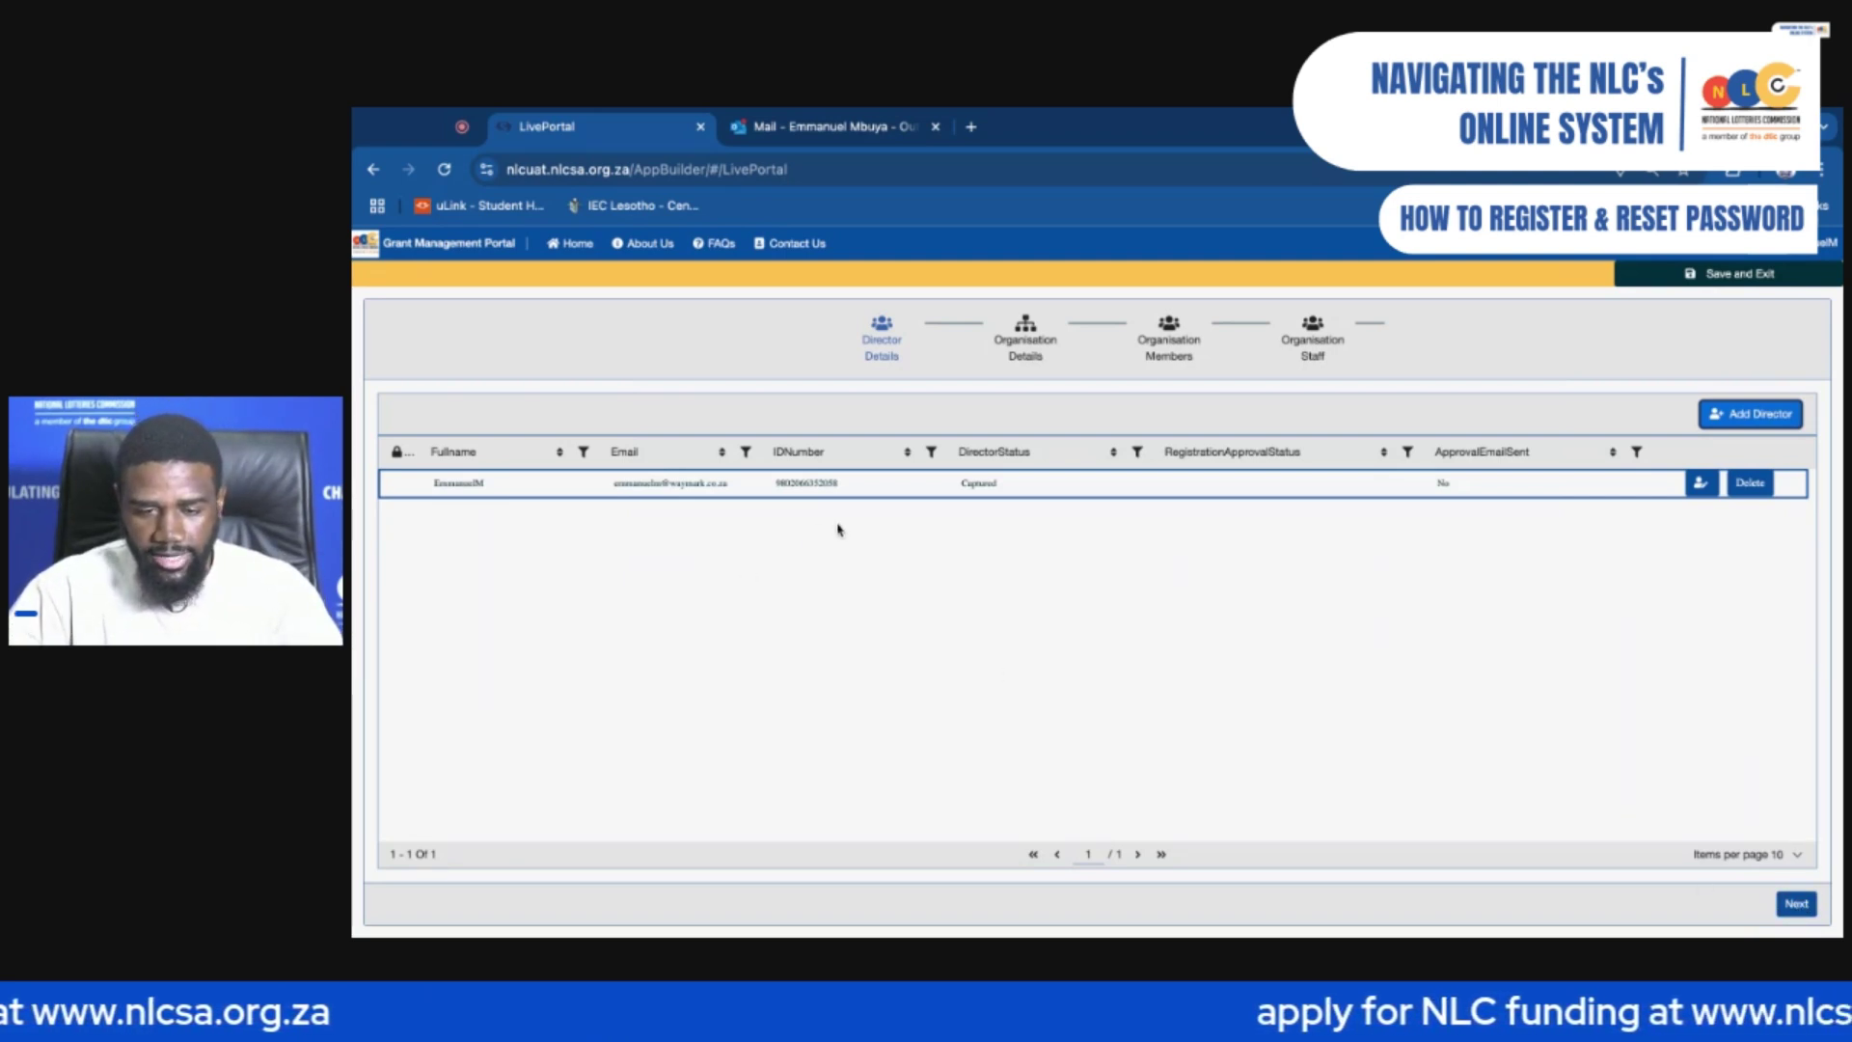
Set sector Charities, sub-sector Food Security and sub-sub-sector Food gardens in Organisation Details.
{"action": "left_click", "coordinate": [1795, 905]}
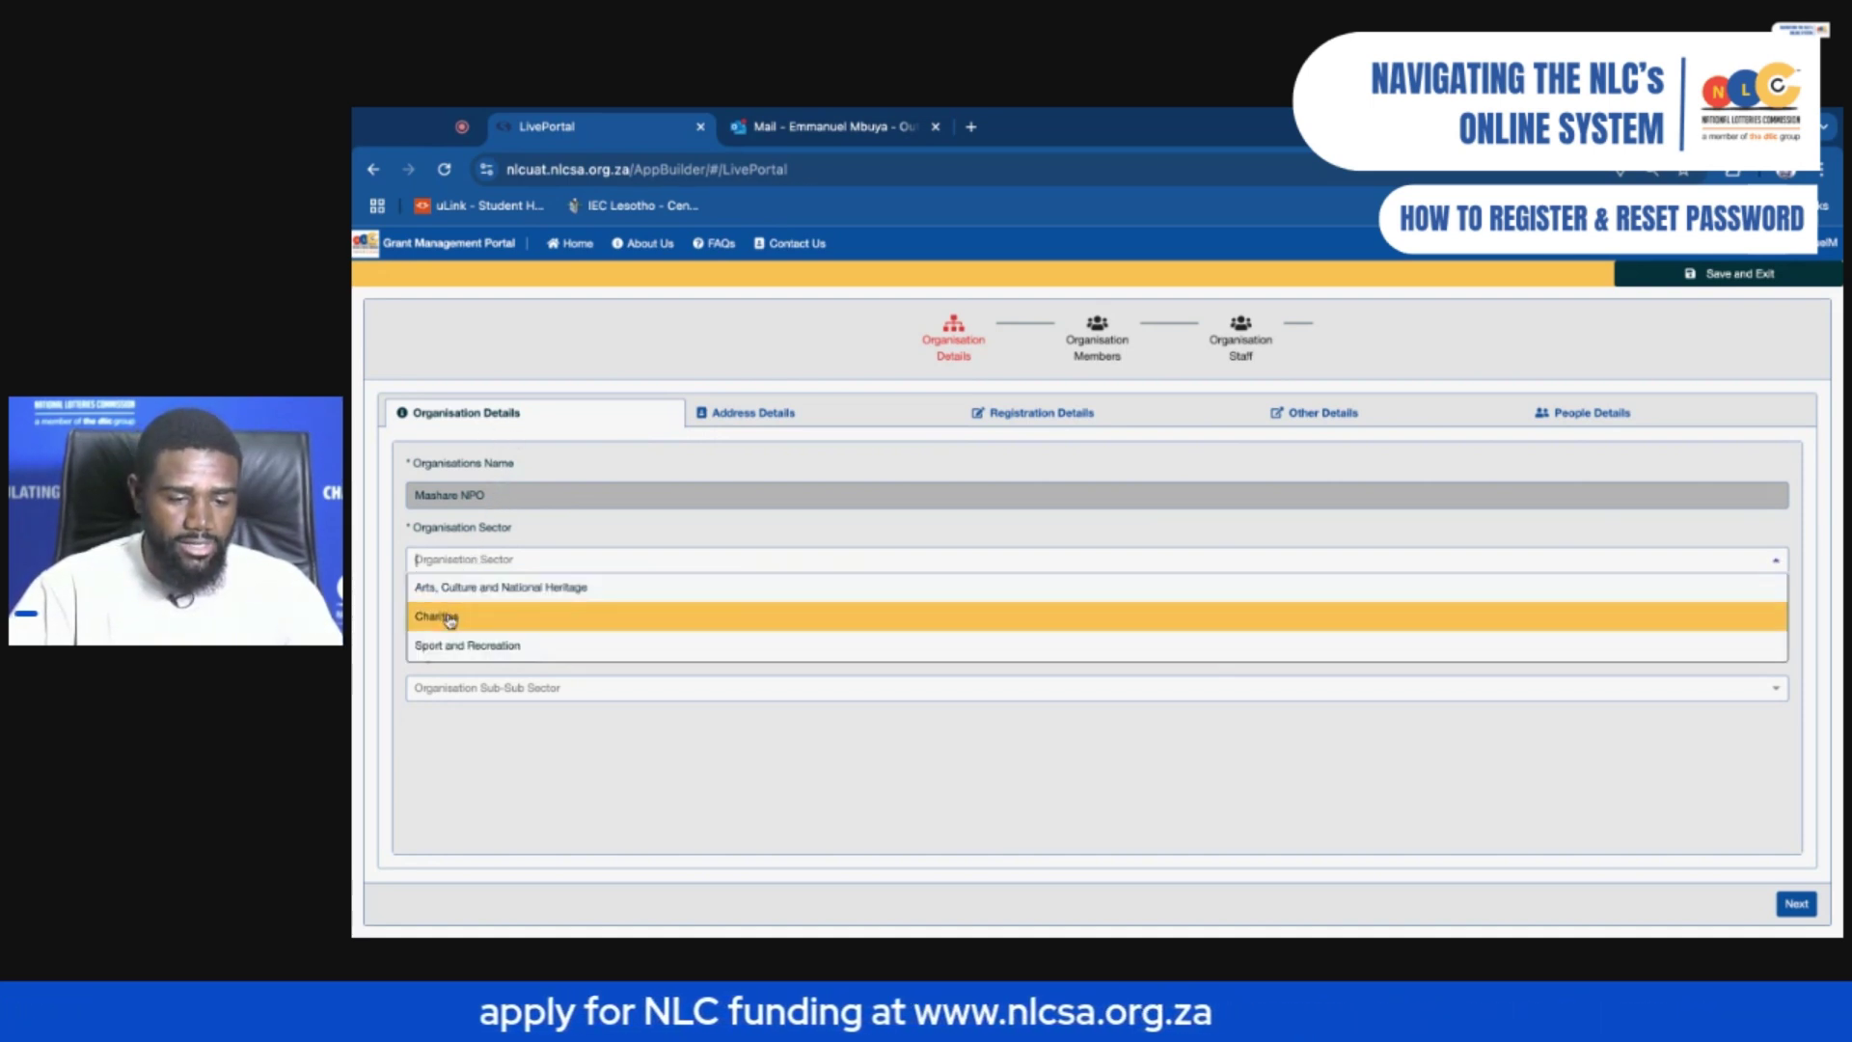
{"action": "left_click", "coordinate": [449, 617]}
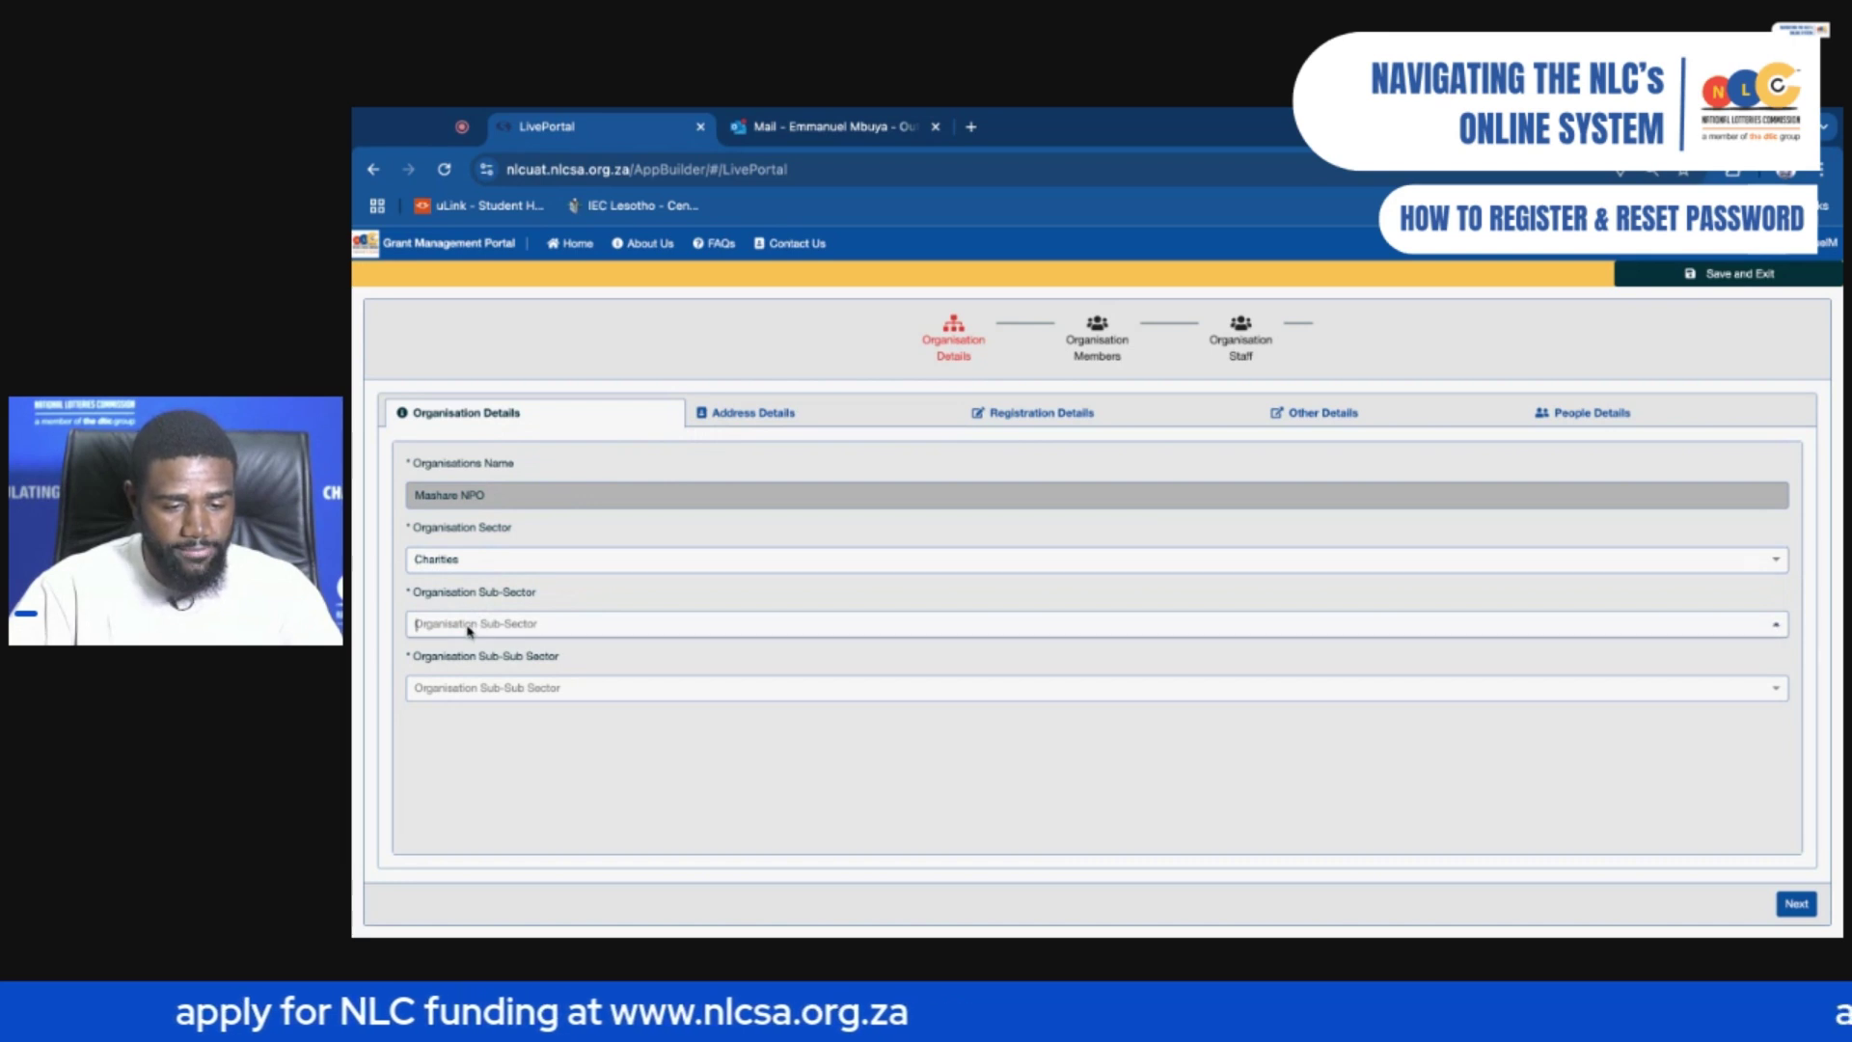
{"action": "left_click", "coordinate": [492, 624]}
{"action": "left_click", "coordinate": [470, 710]}
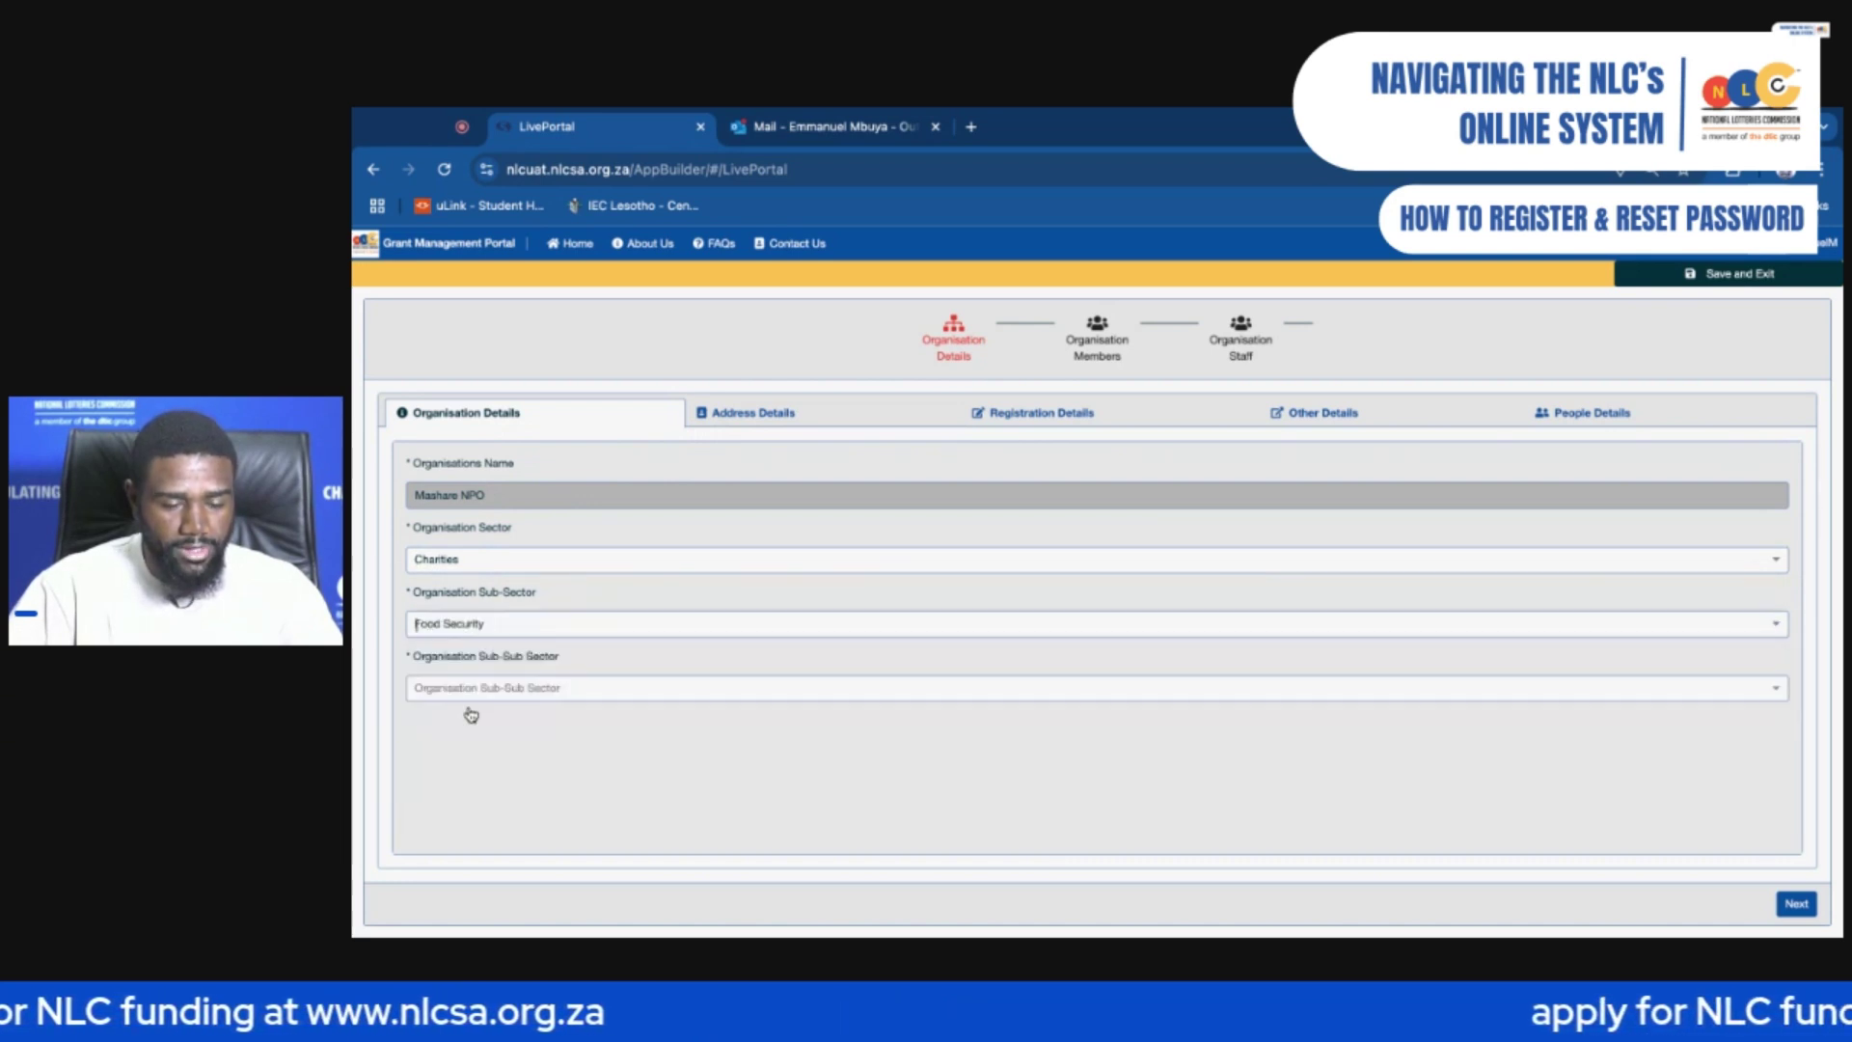
{"action": "left_click", "coordinate": [466, 689]}
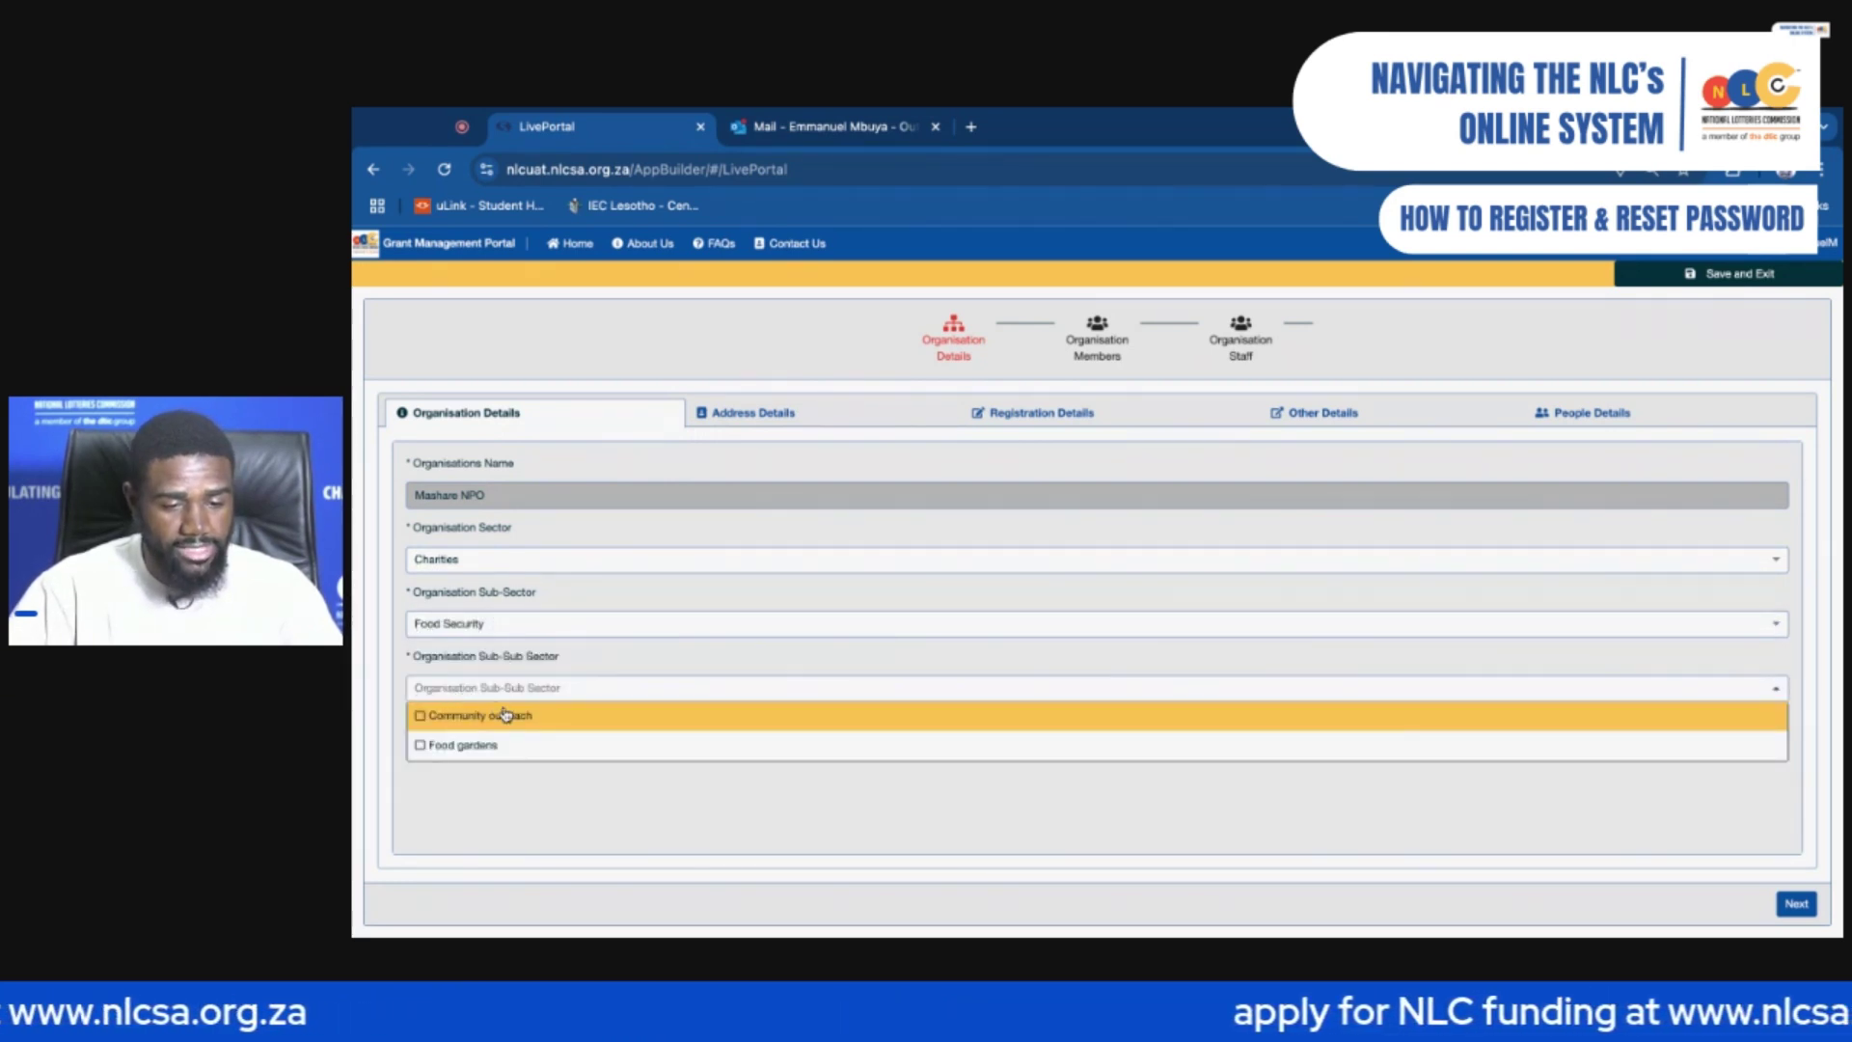
{"action": "left_click", "coordinate": [489, 748]}
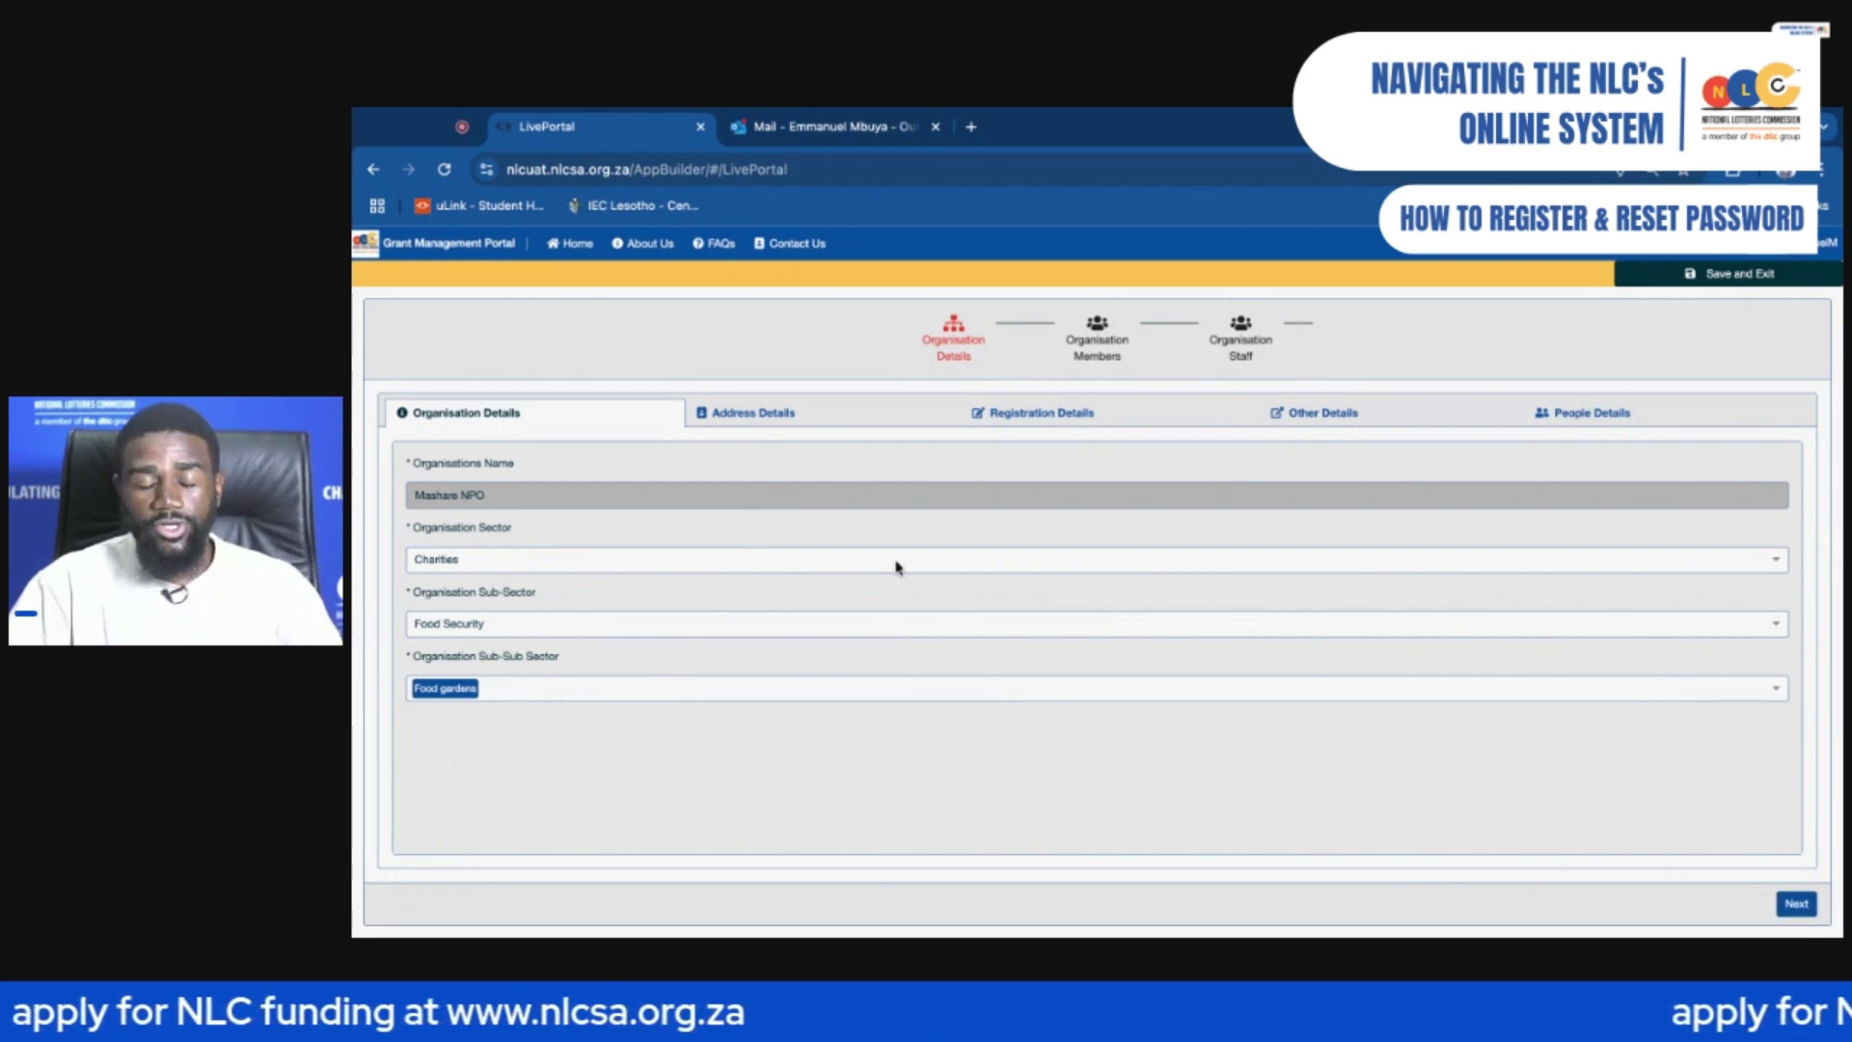
Browse the Registration, Other and People Details sections twice, ending back on Address Details.
{"action": "left_click", "coordinate": [801, 413]}
{"action": "left_click", "coordinate": [1054, 424]}
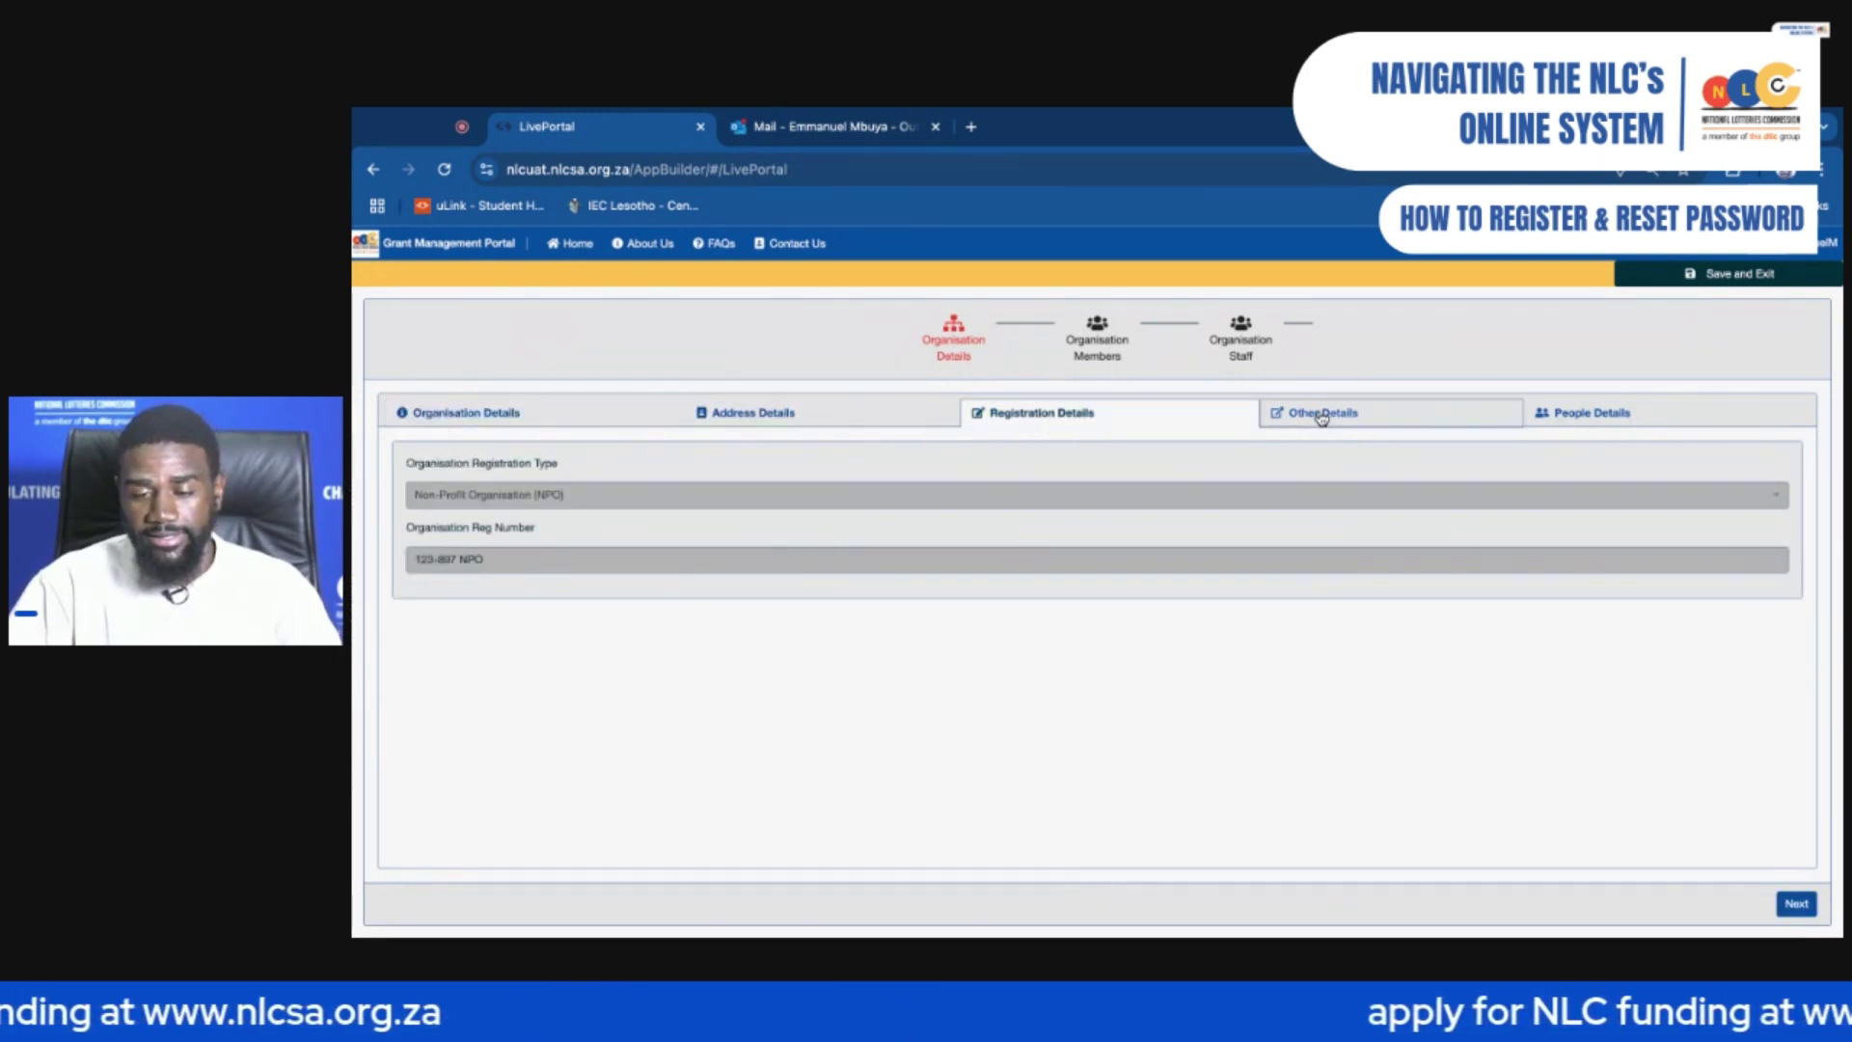
{"action": "left_click", "coordinate": [1595, 415]}
{"action": "left_click", "coordinate": [1336, 413]}
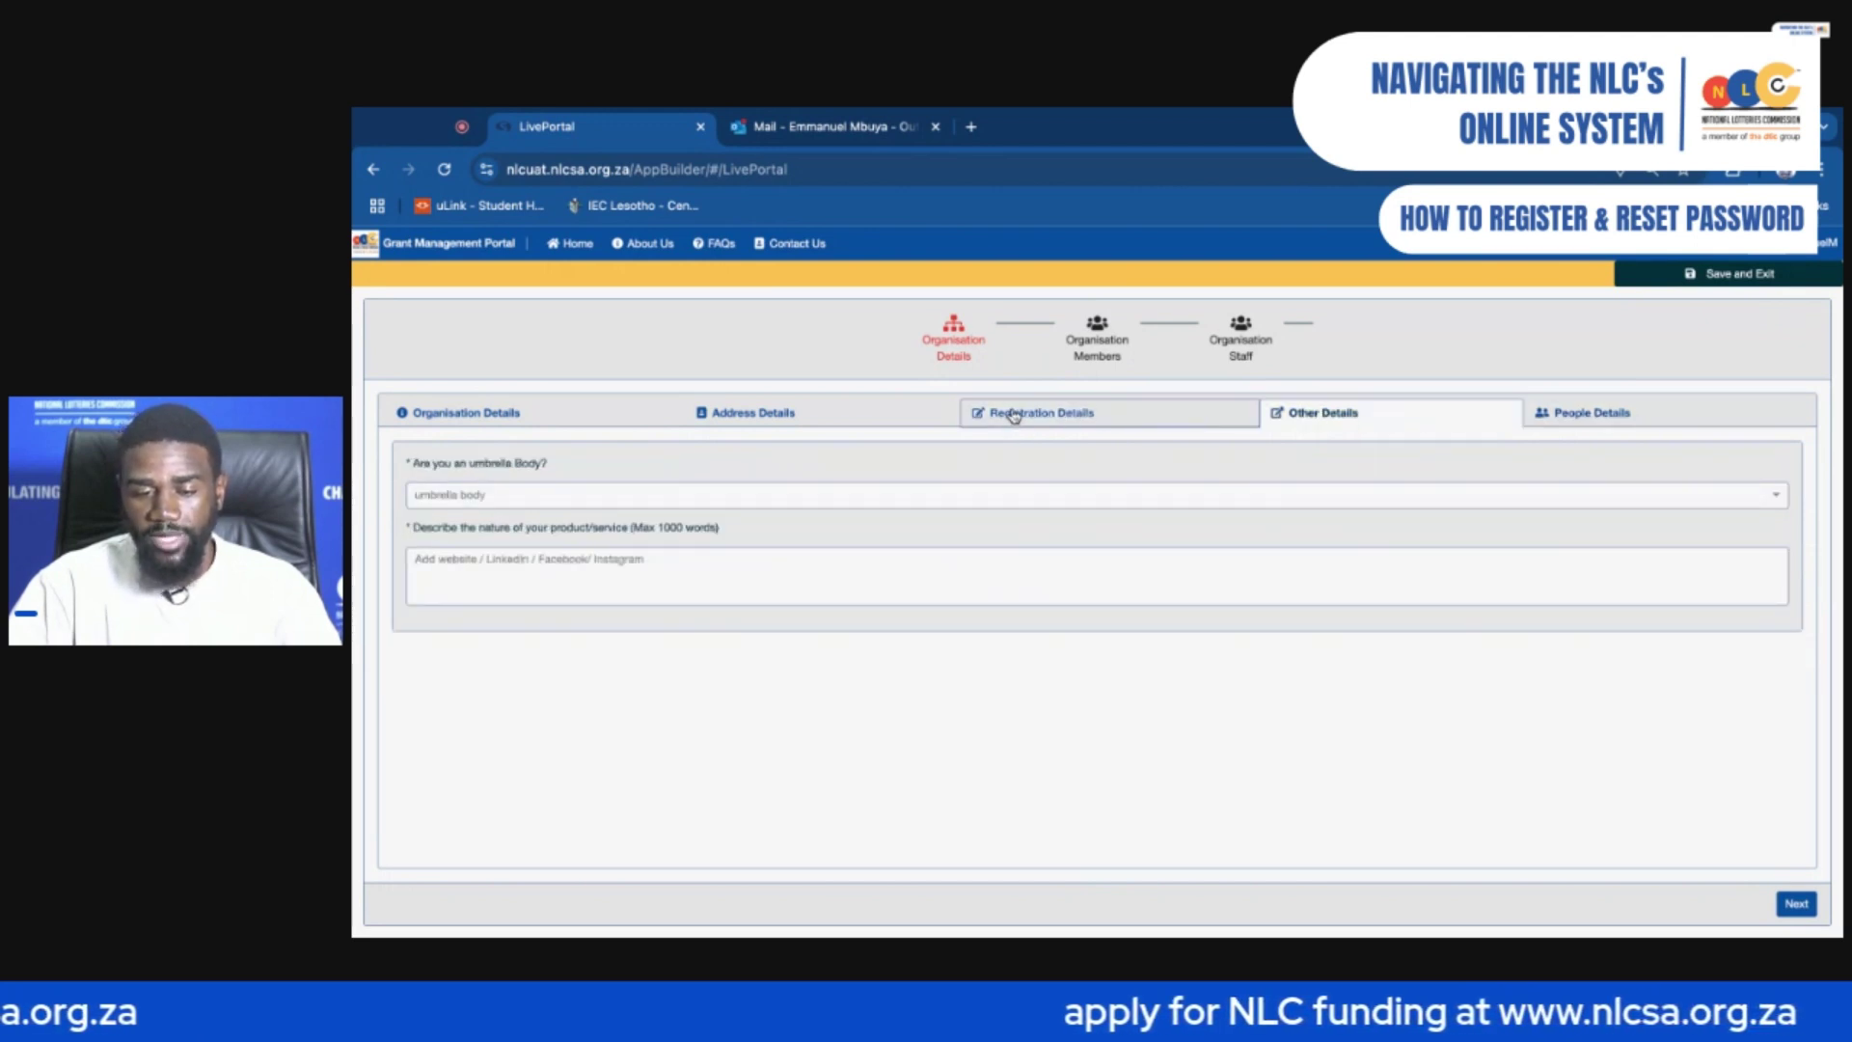
{"action": "left_click", "coordinate": [841, 413]}
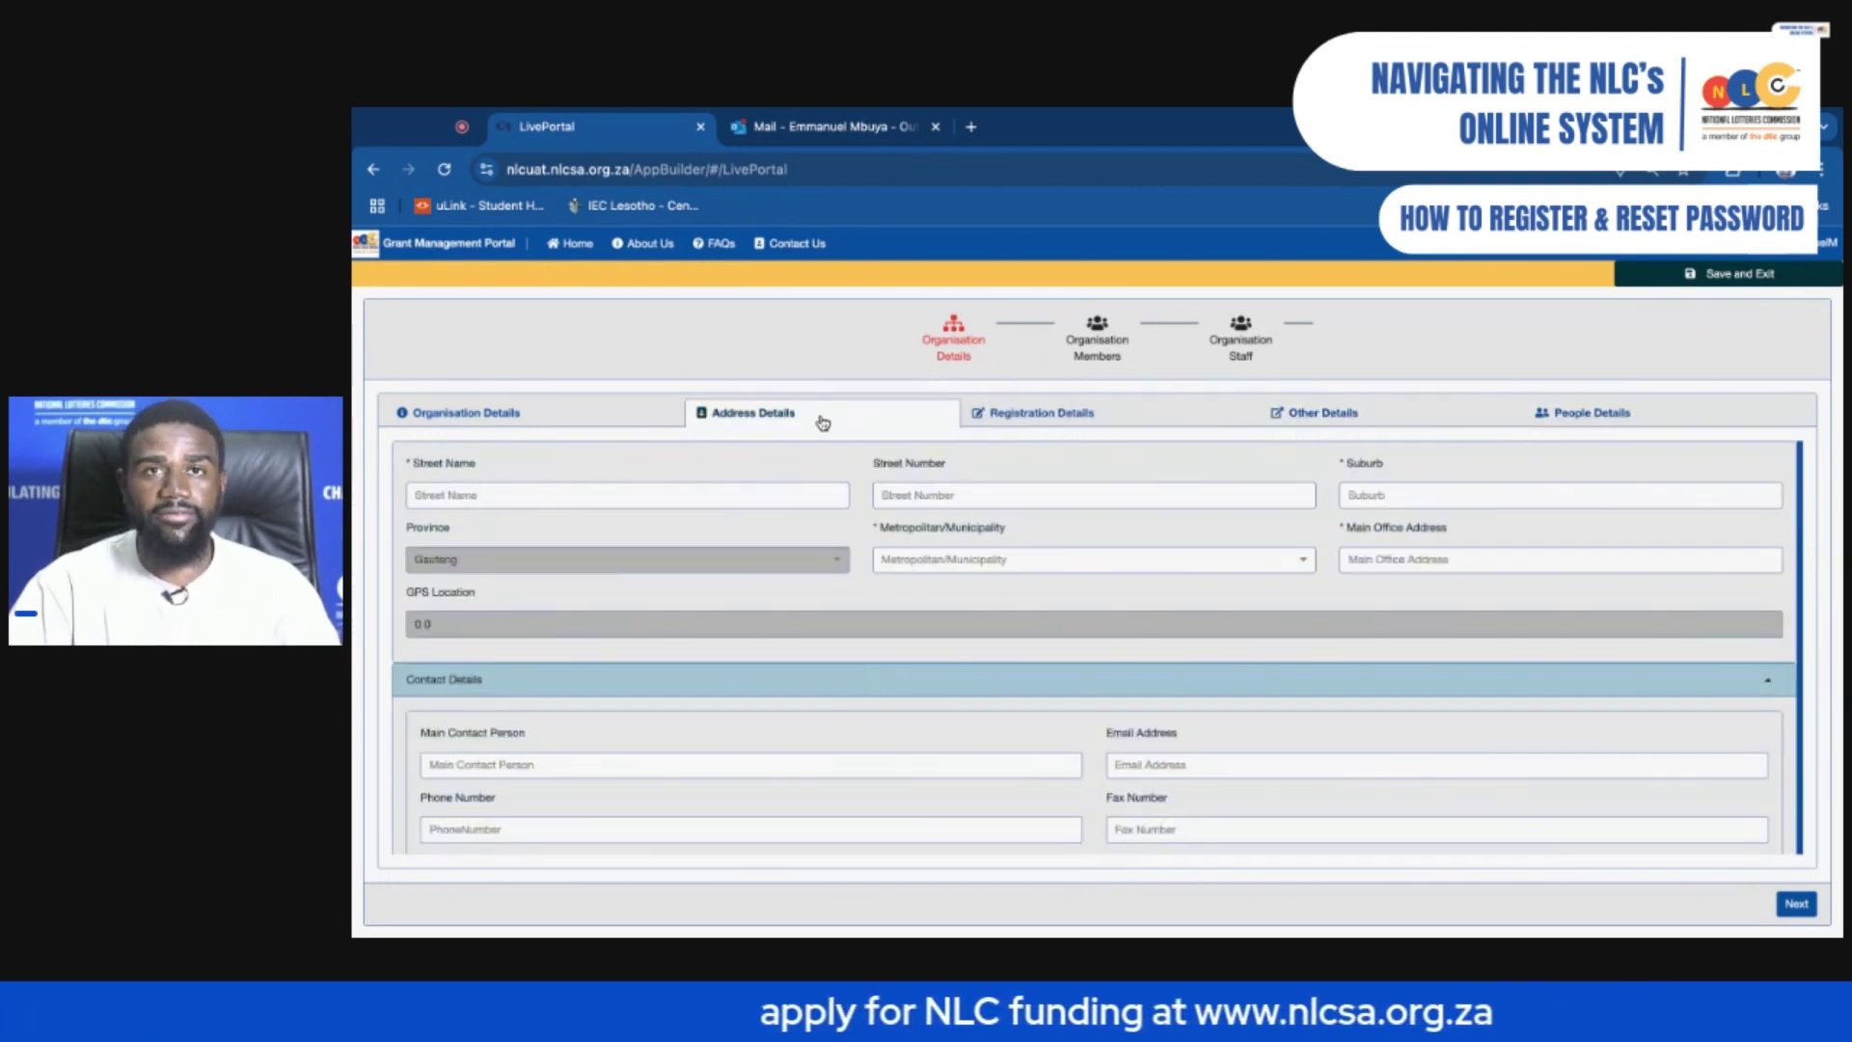
{"action": "left_click", "coordinate": [464, 491]}
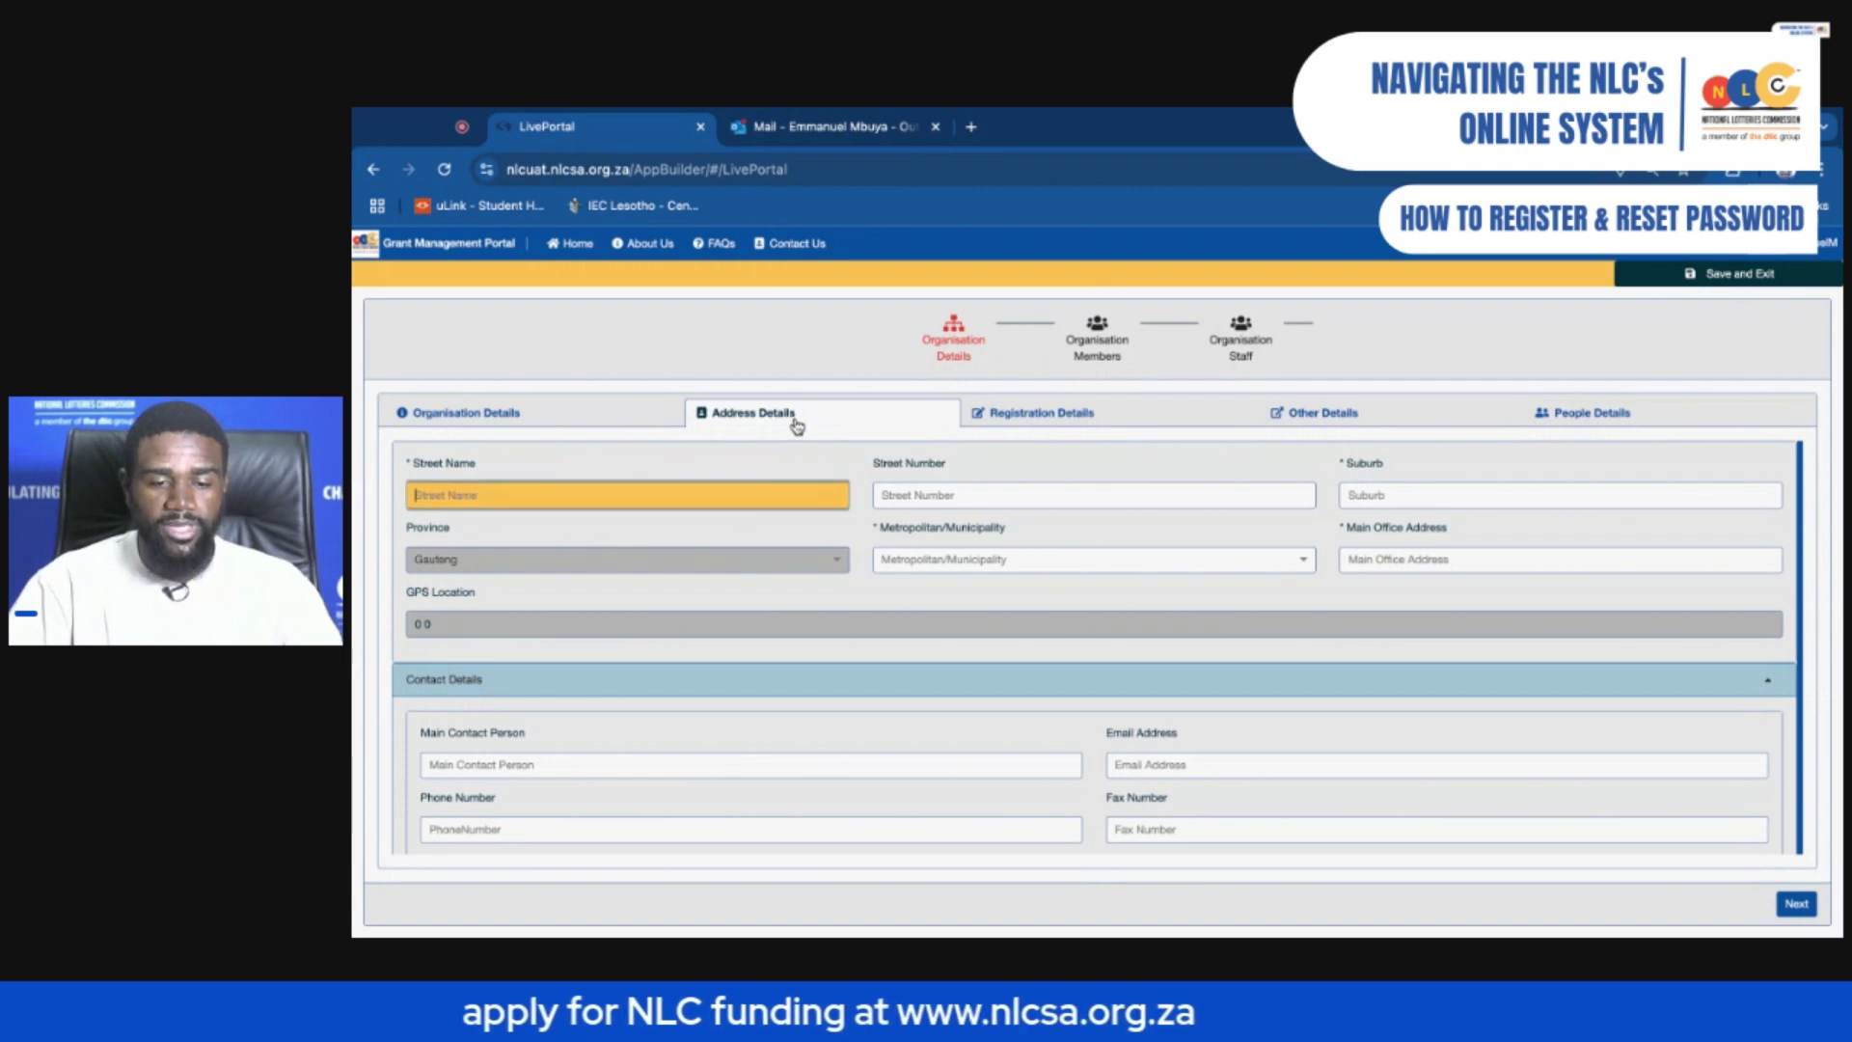
{"action": "left_click", "coordinate": [1098, 422]}
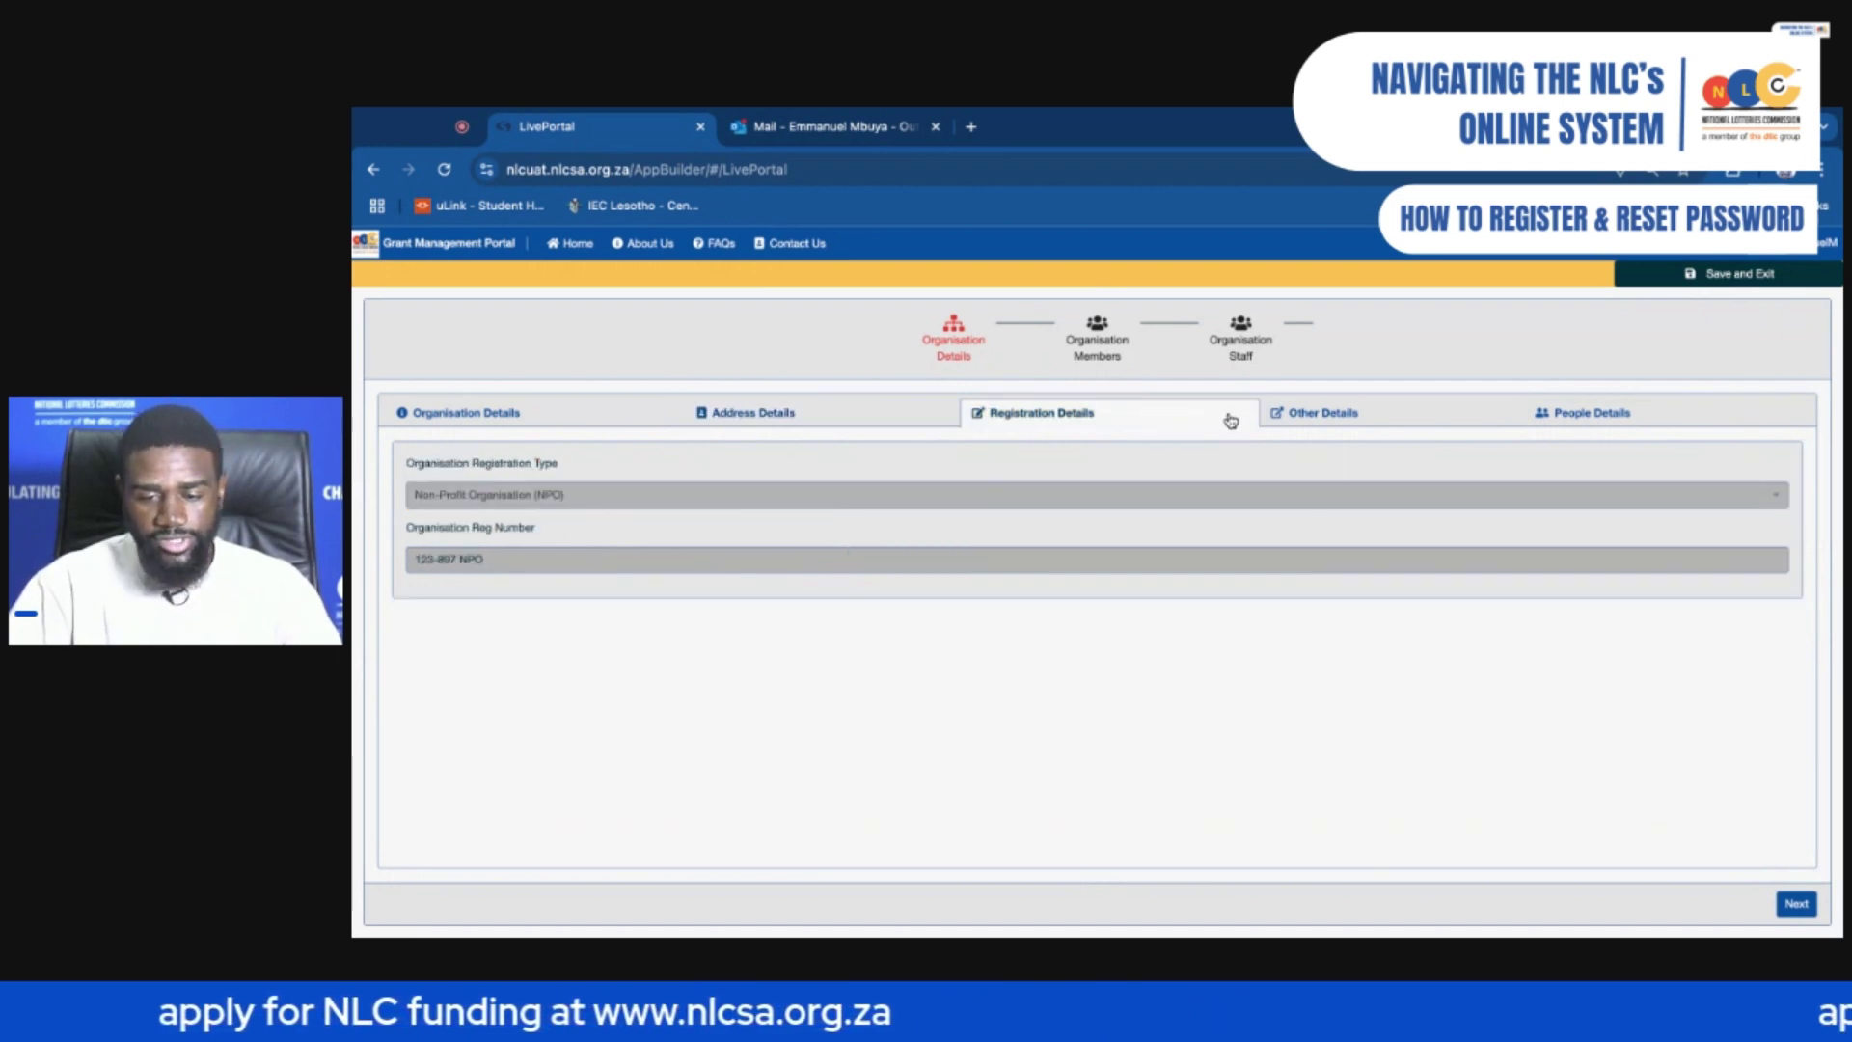
{"action": "left_click", "coordinate": [1297, 417]}
{"action": "left_click", "coordinate": [1533, 417]}
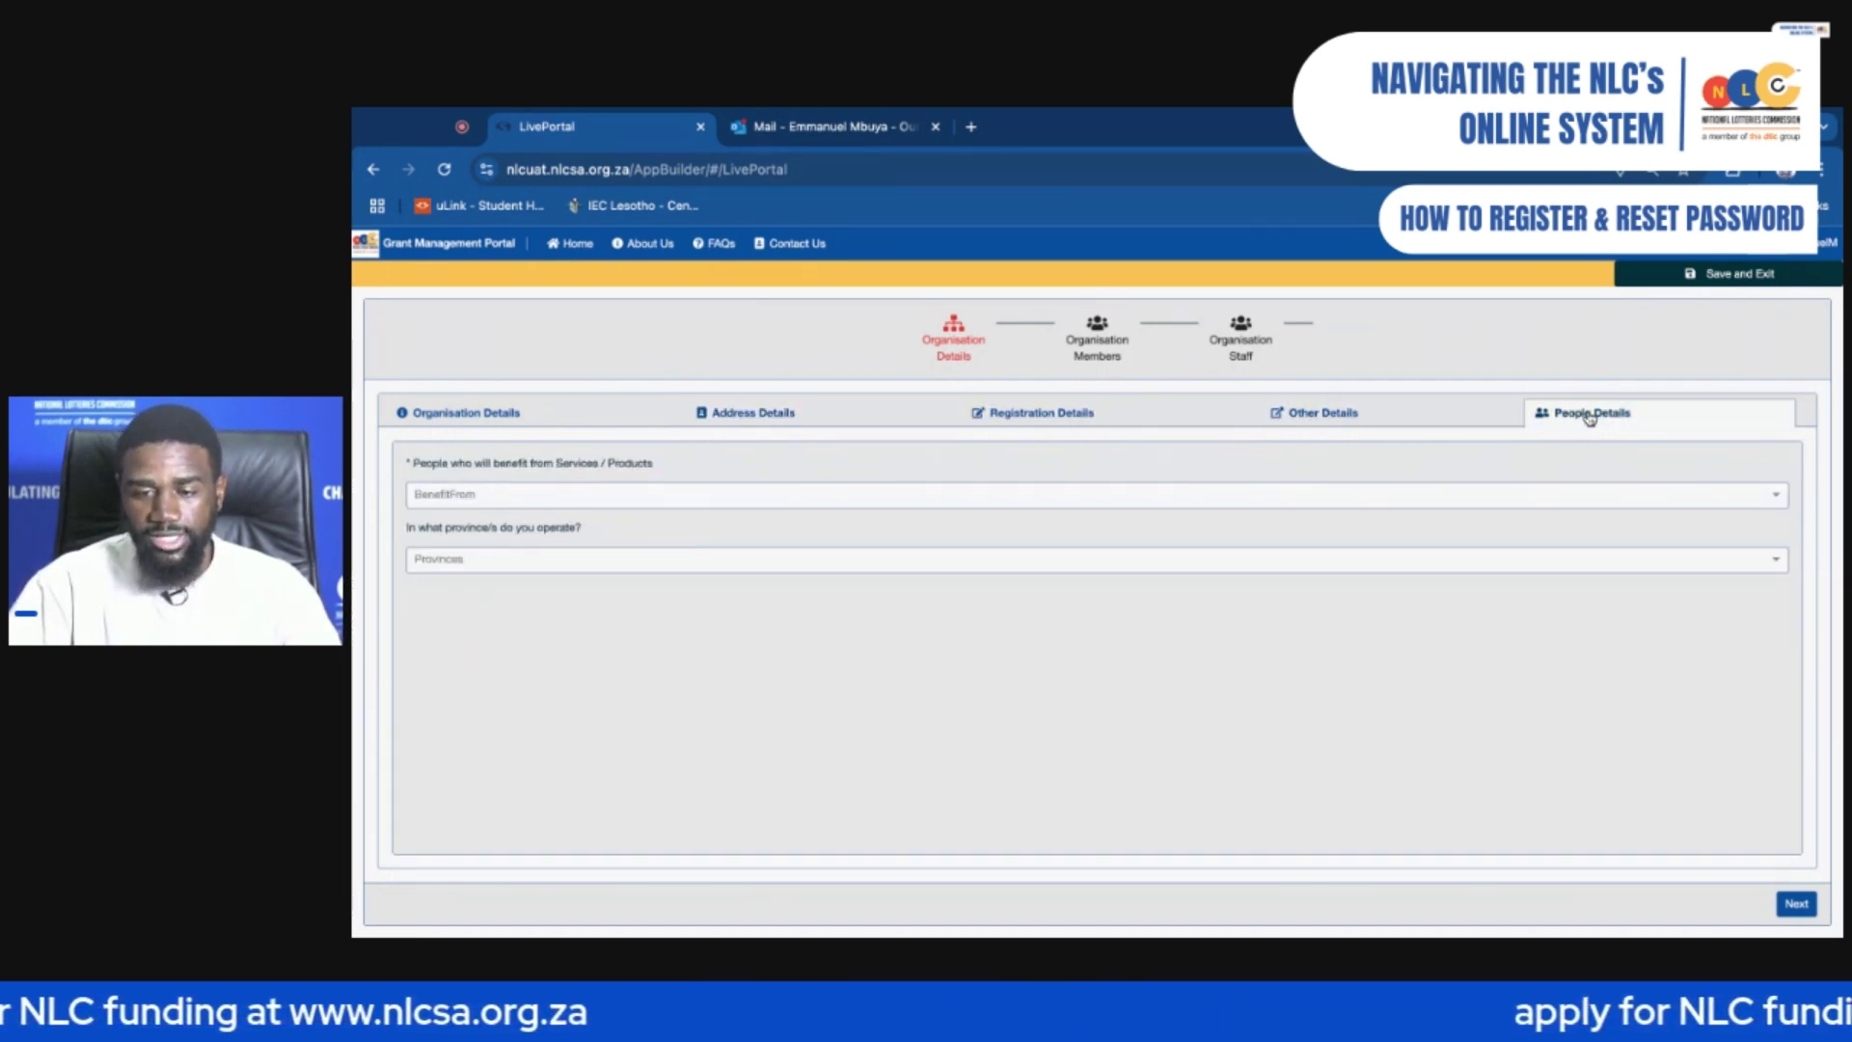
{"action": "left_click", "coordinate": [773, 417]}
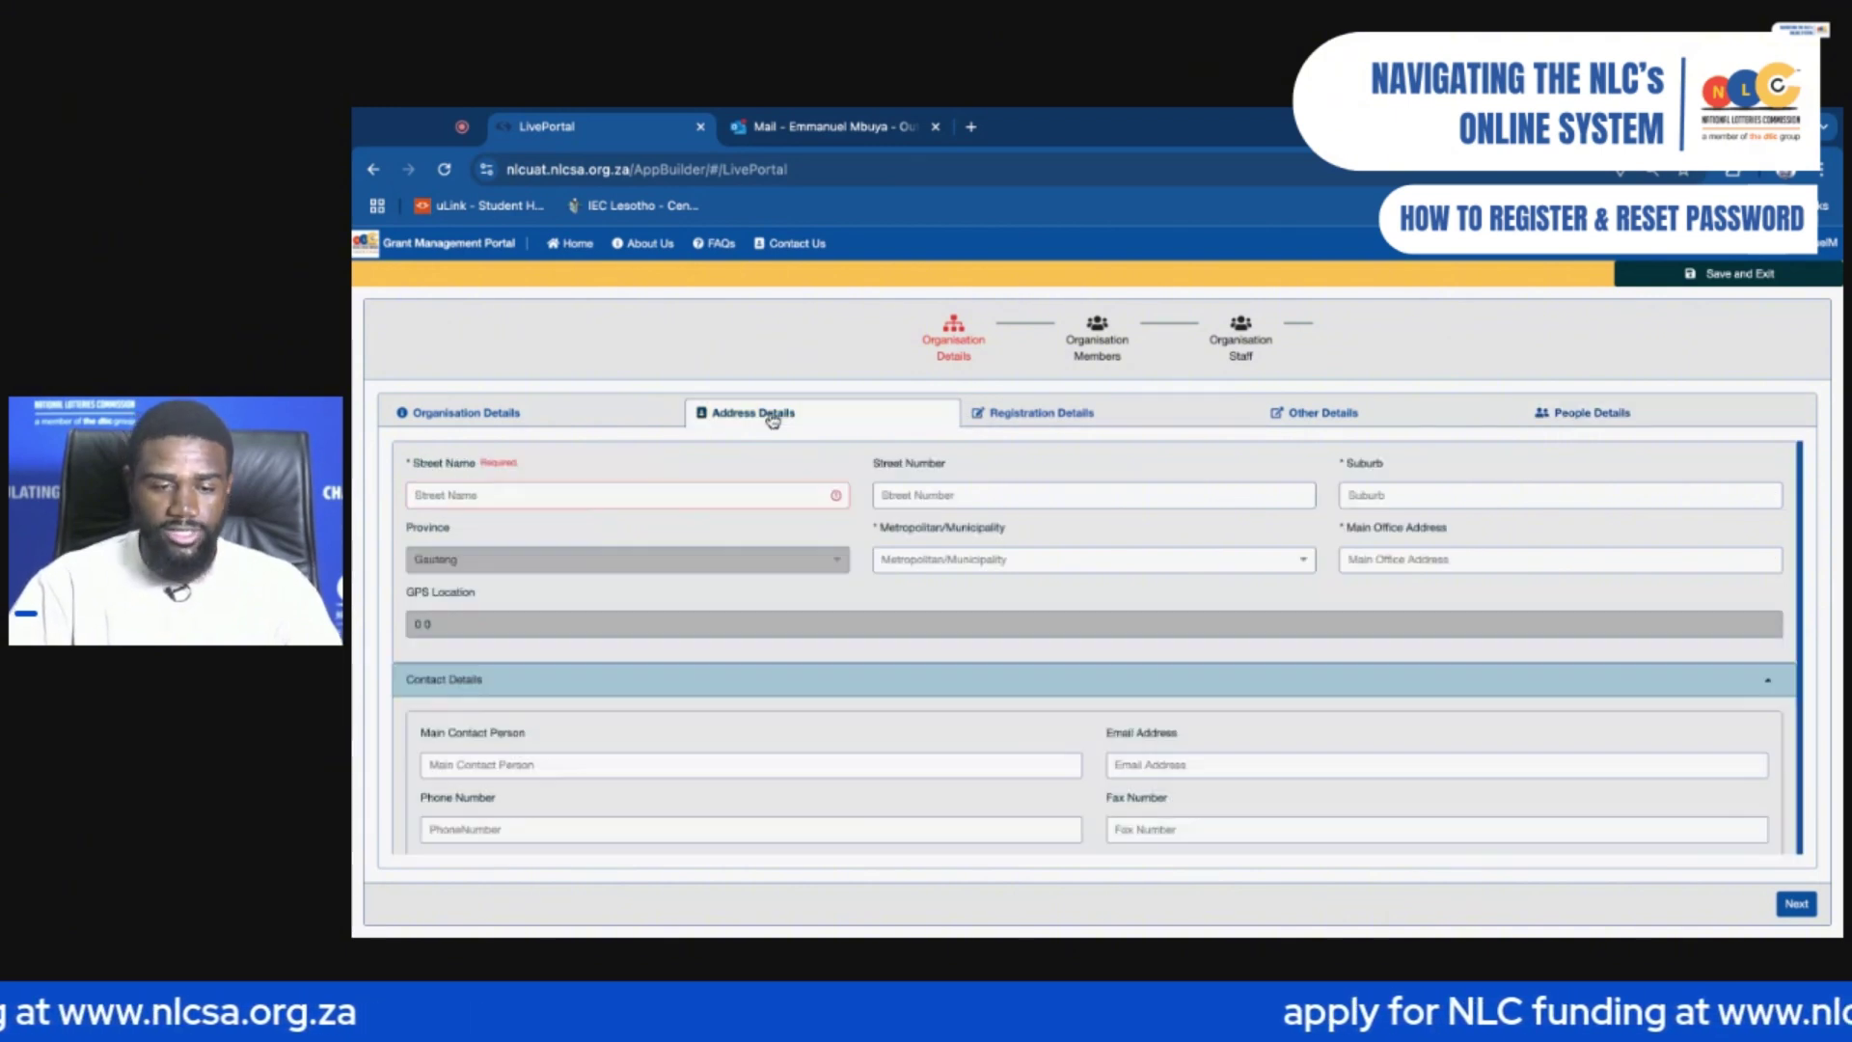
Enter the organisation's street name and street number, and focus the suburb field.
{"action": "left_click", "coordinate": [527, 490]}
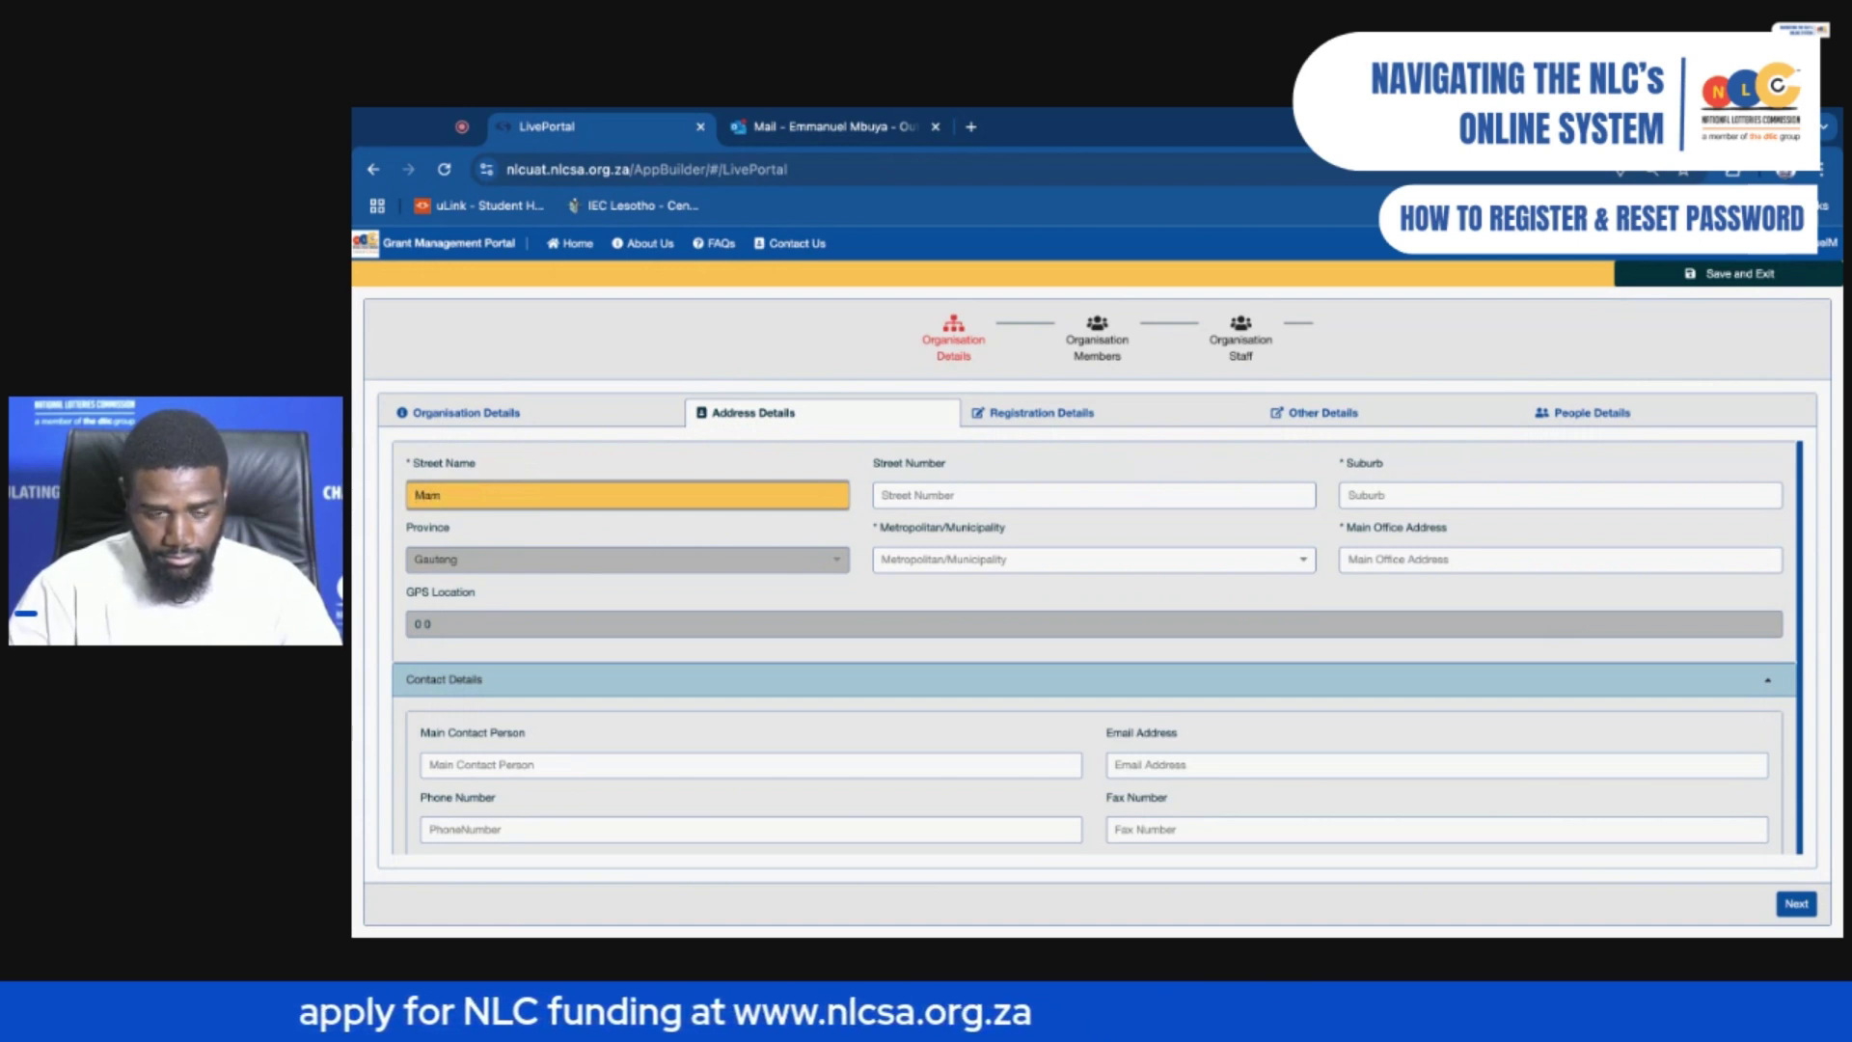
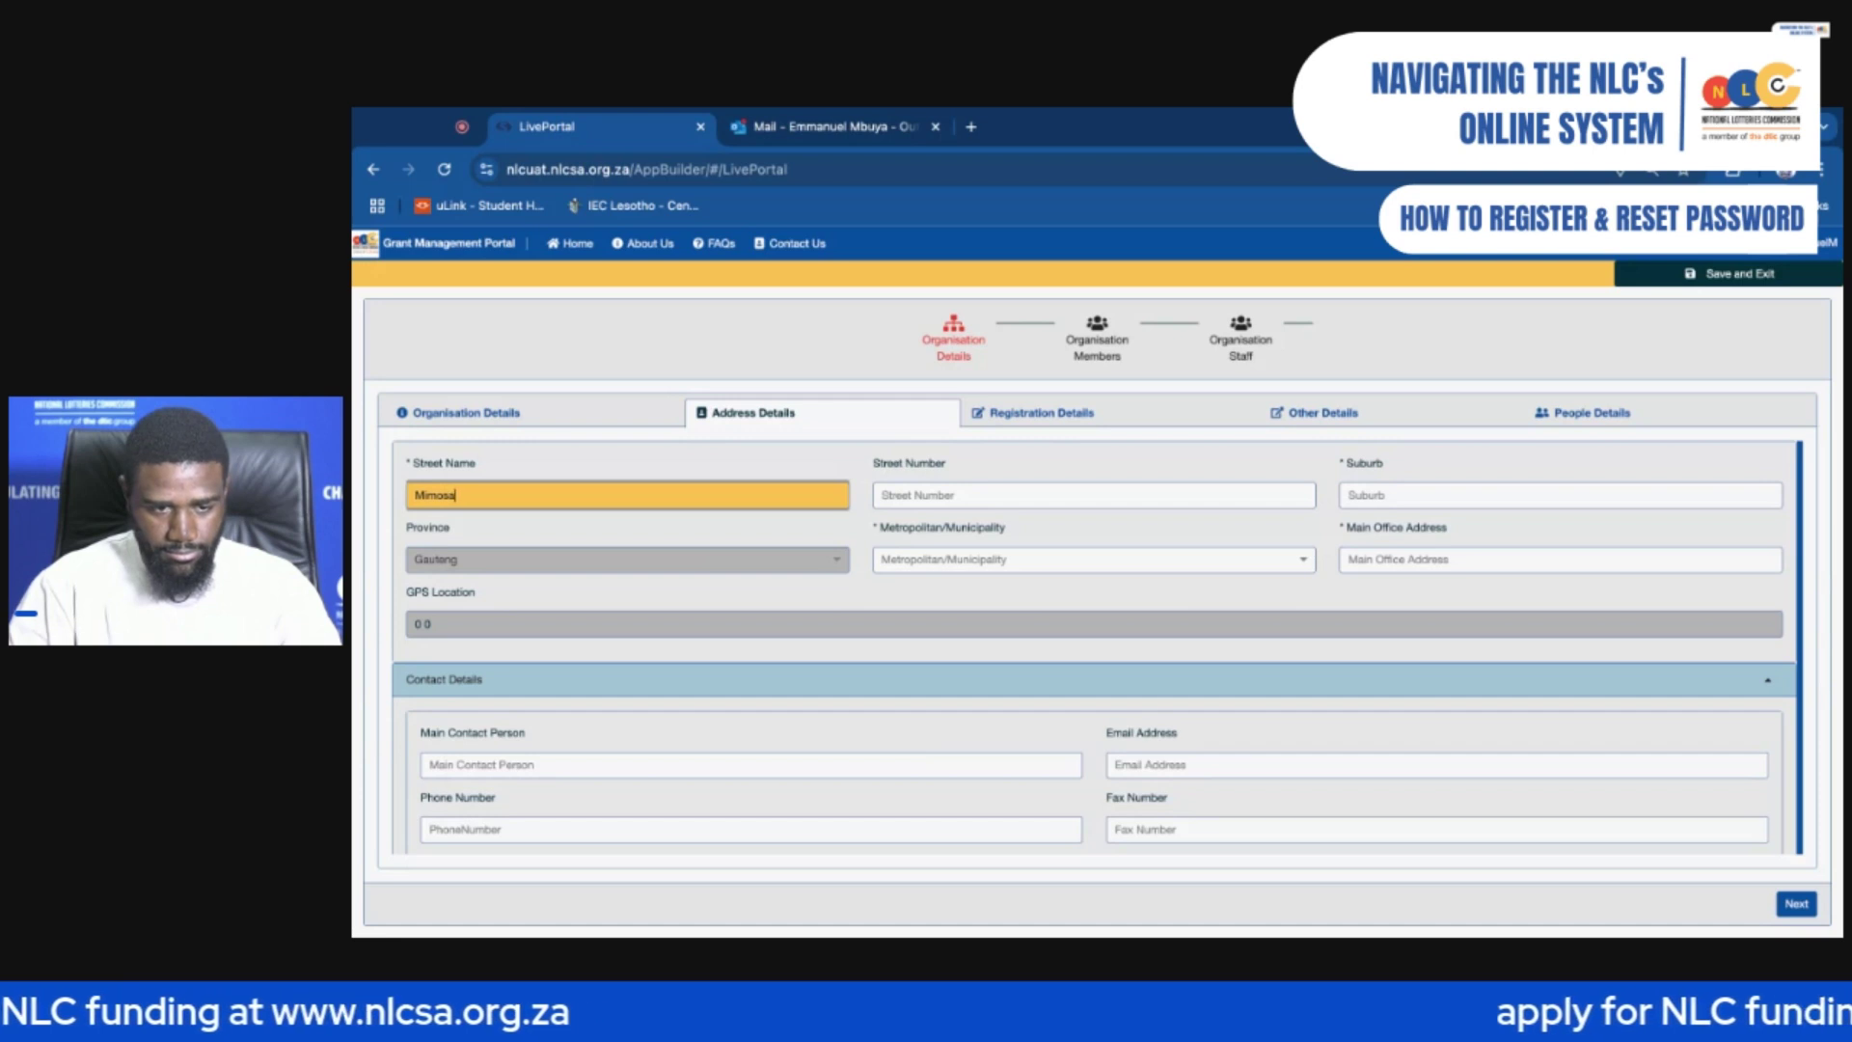
{"action": "key", "text": "Tab"}
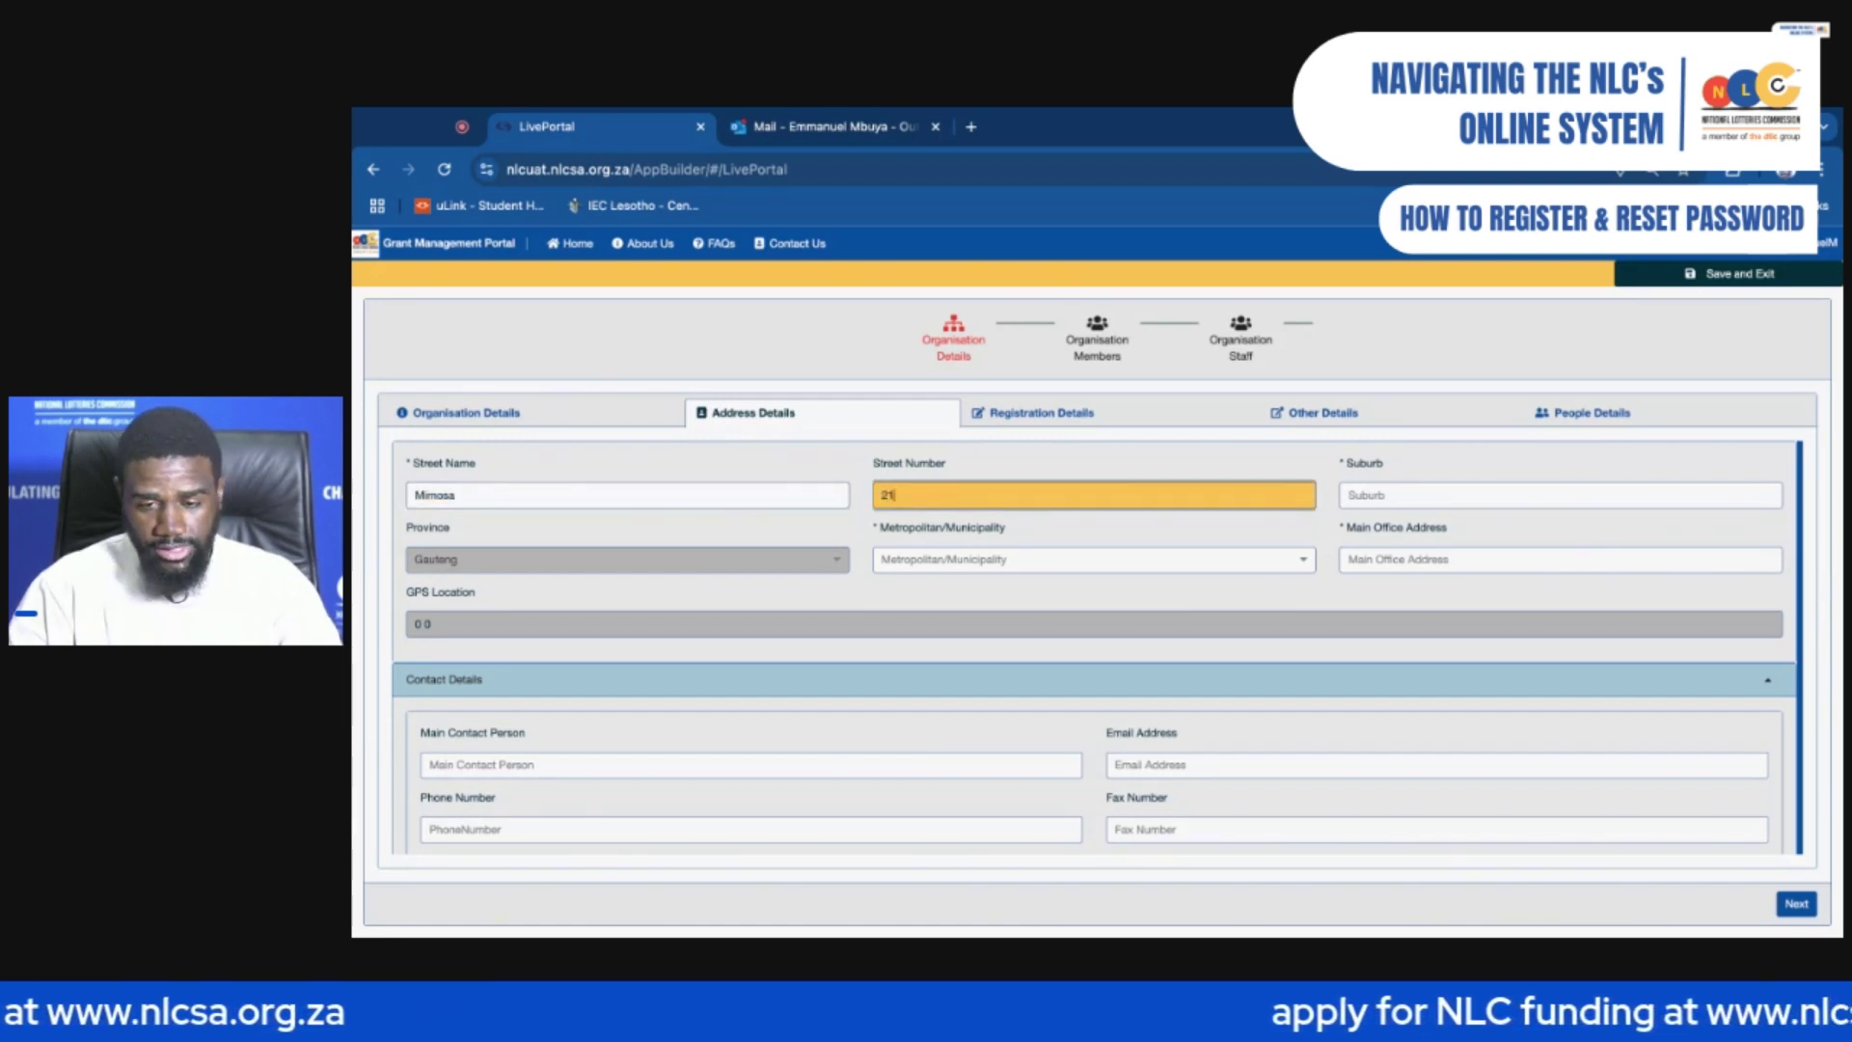
{"action": "key", "text": "Tab"}
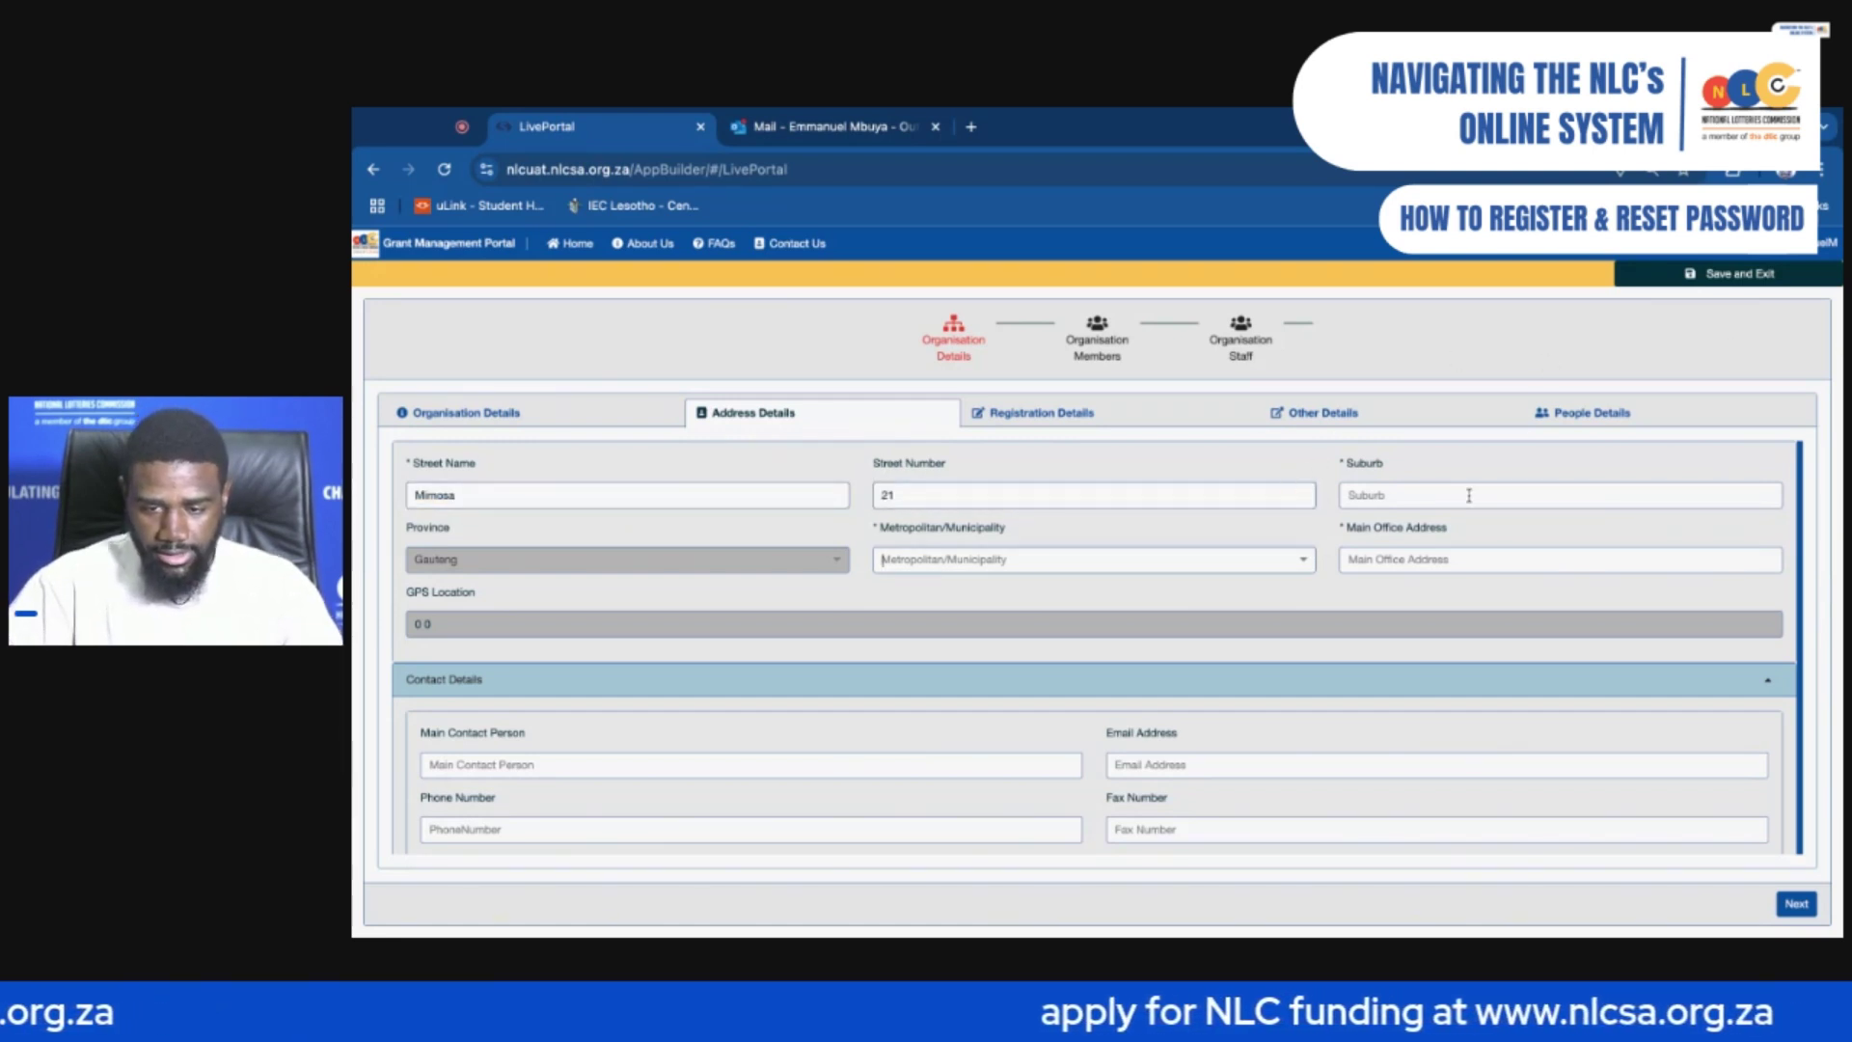
{"action": "left_click", "coordinate": [1468, 494]}
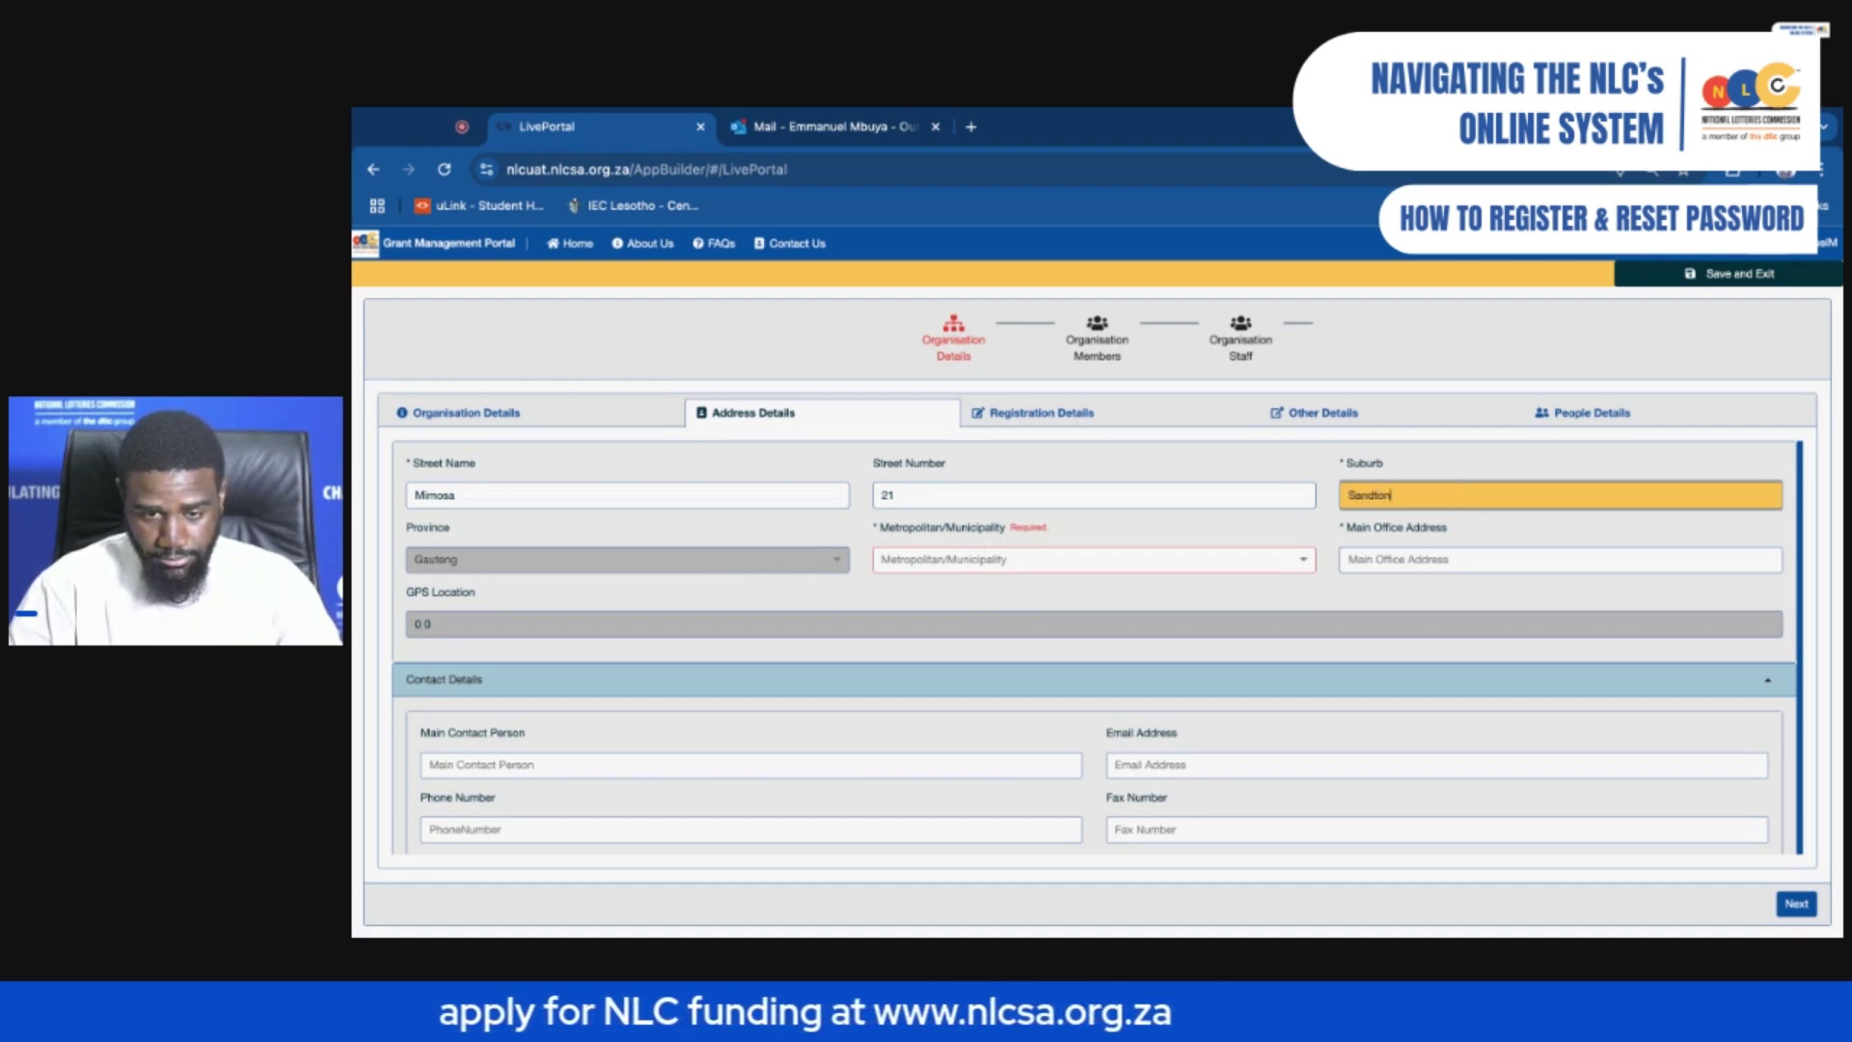
Choose City of Johannesburg Metropolitan as municipality and start typing the main office address.
{"action": "left_click", "coordinate": [1066, 559]}
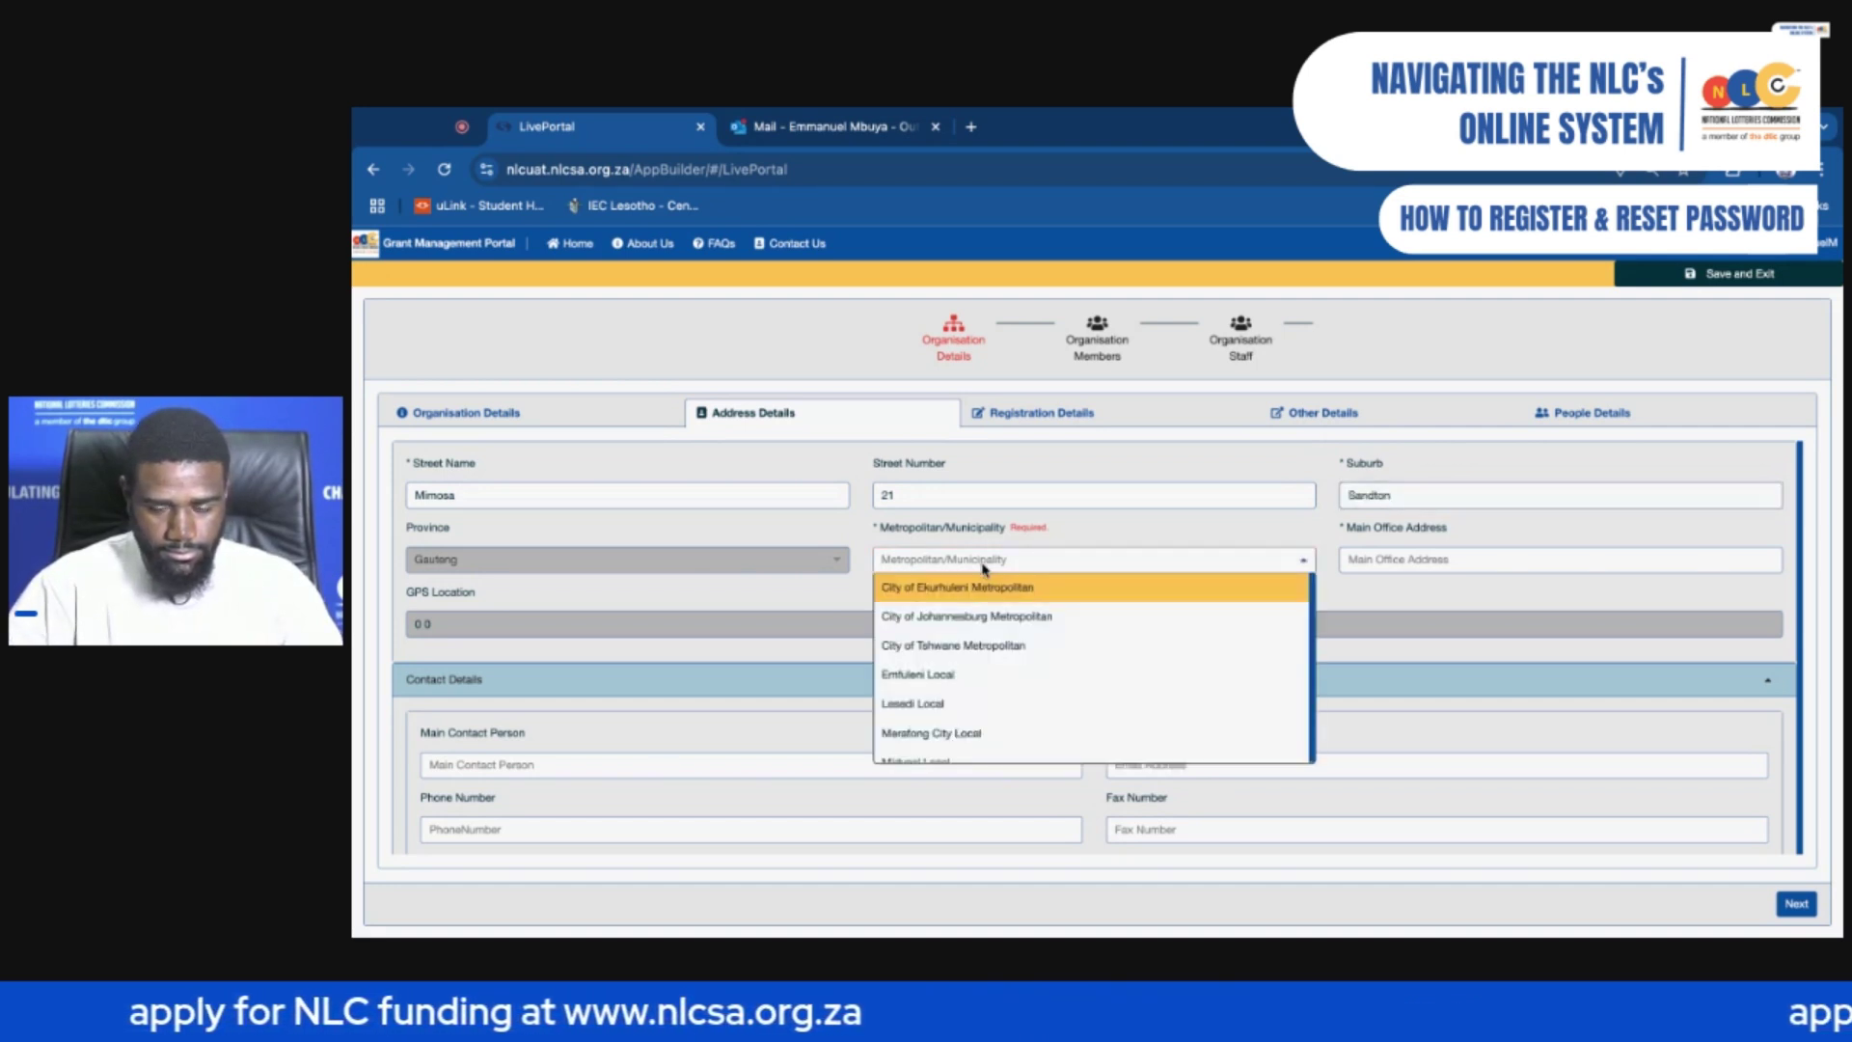
{"action": "left_click", "coordinate": [960, 618]}
{"action": "left_click", "coordinate": [1390, 559]}
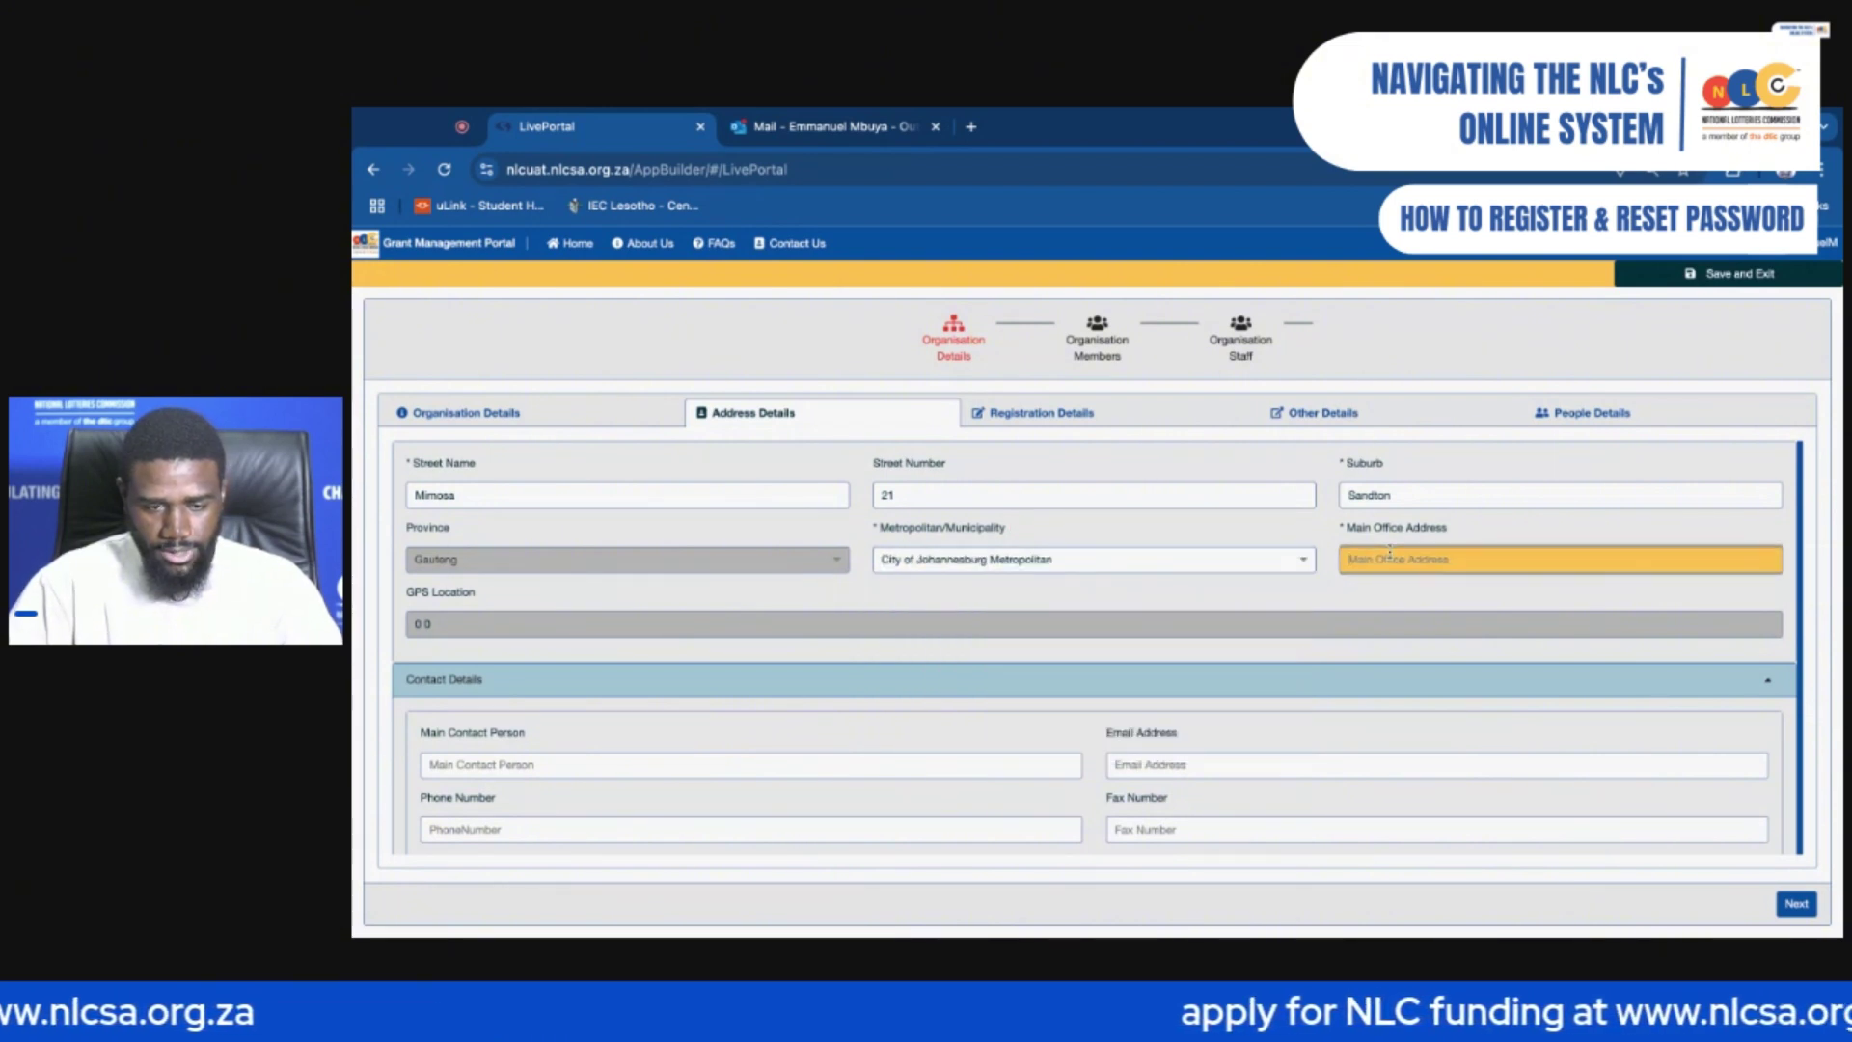
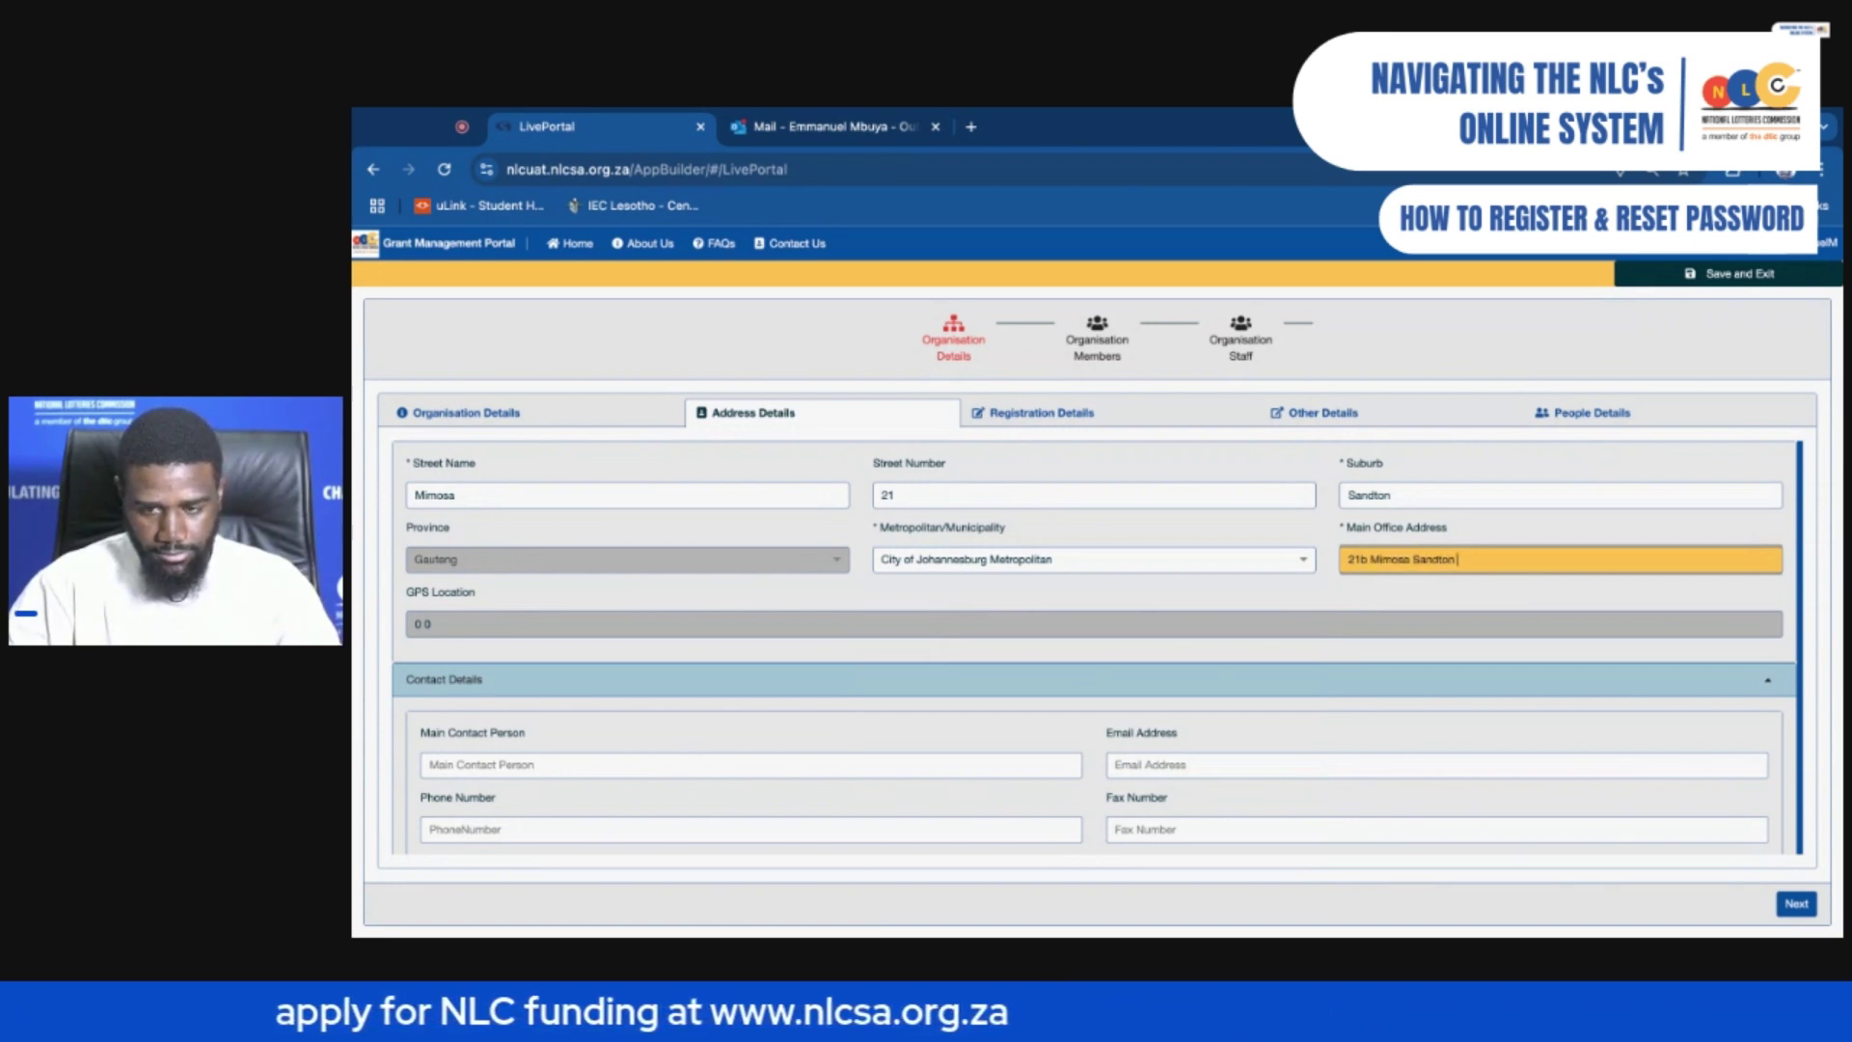
Enter the main contact person's name and a first phone number.
{"action": "scroll", "coordinate": [807, 622], "scroll_direction": "down", "scroll_amount": 1}
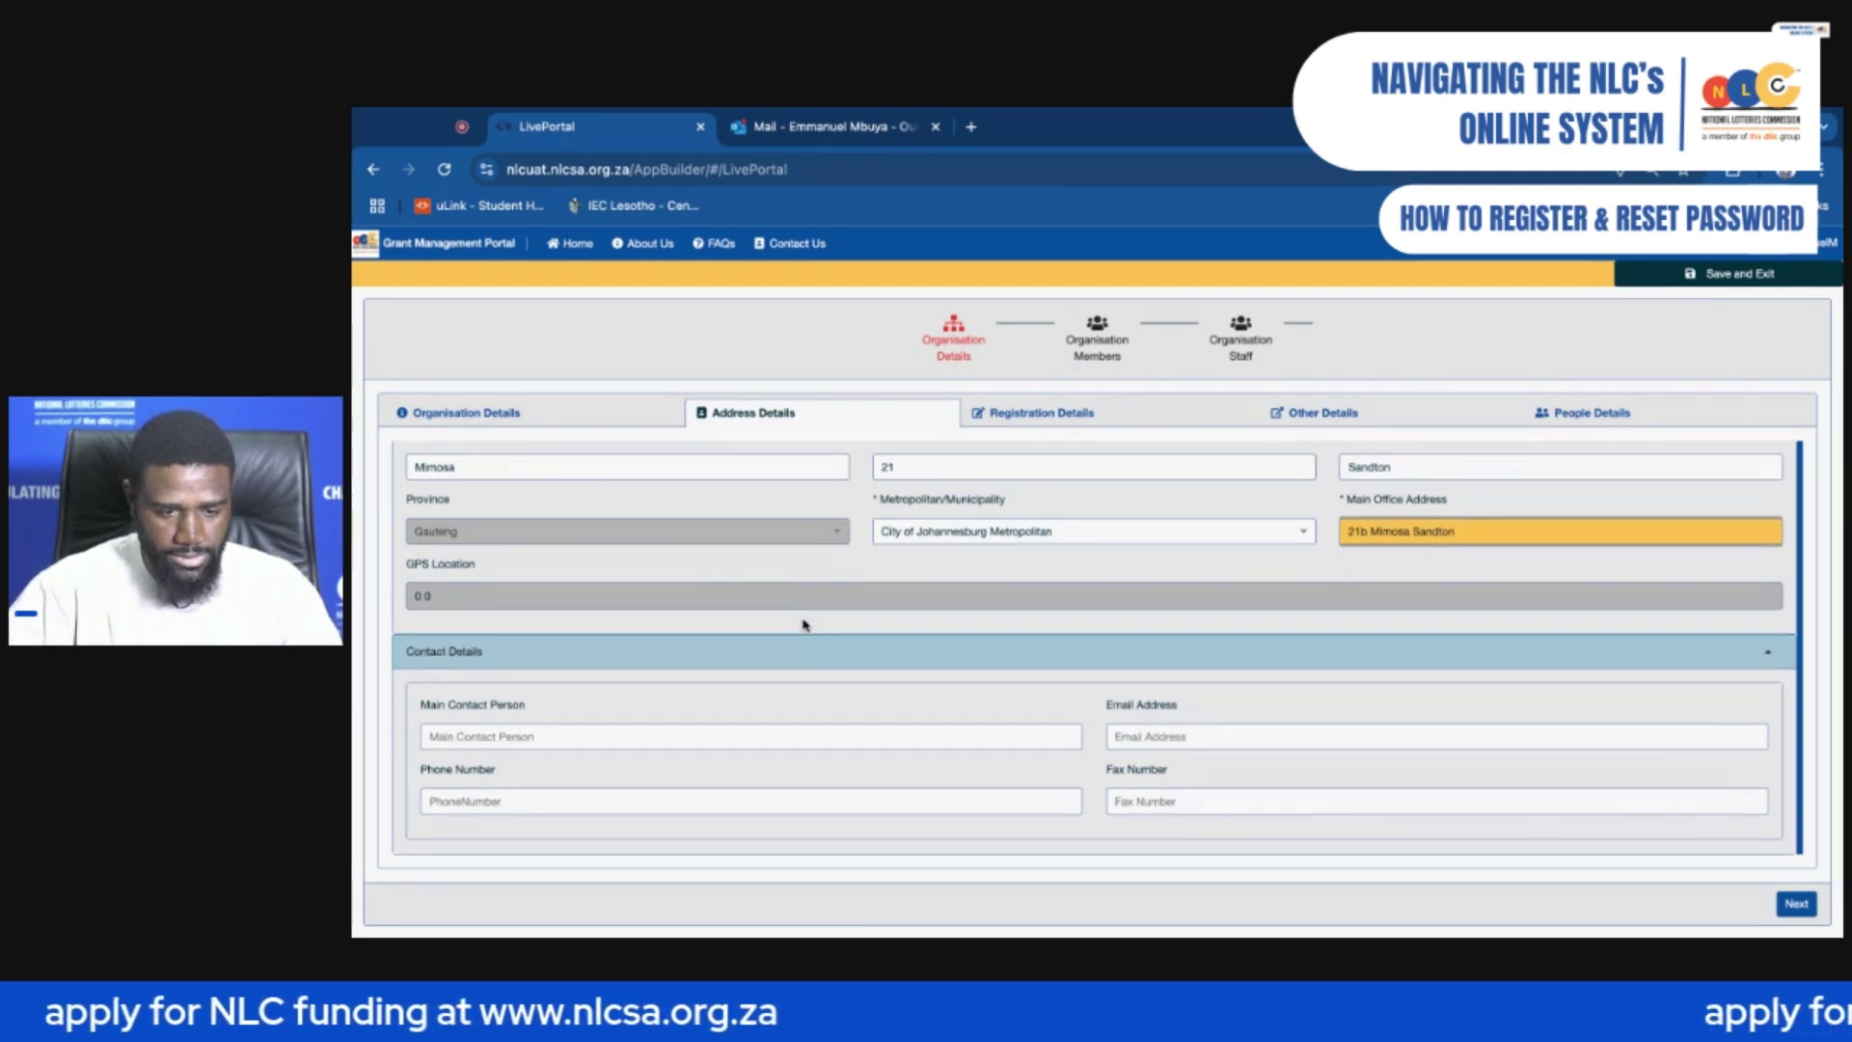
{"action": "left_click", "coordinate": [526, 741]}
{"action": "scroll", "coordinate": [540, 741], "scroll_direction": "up", "scroll_amount": 5}
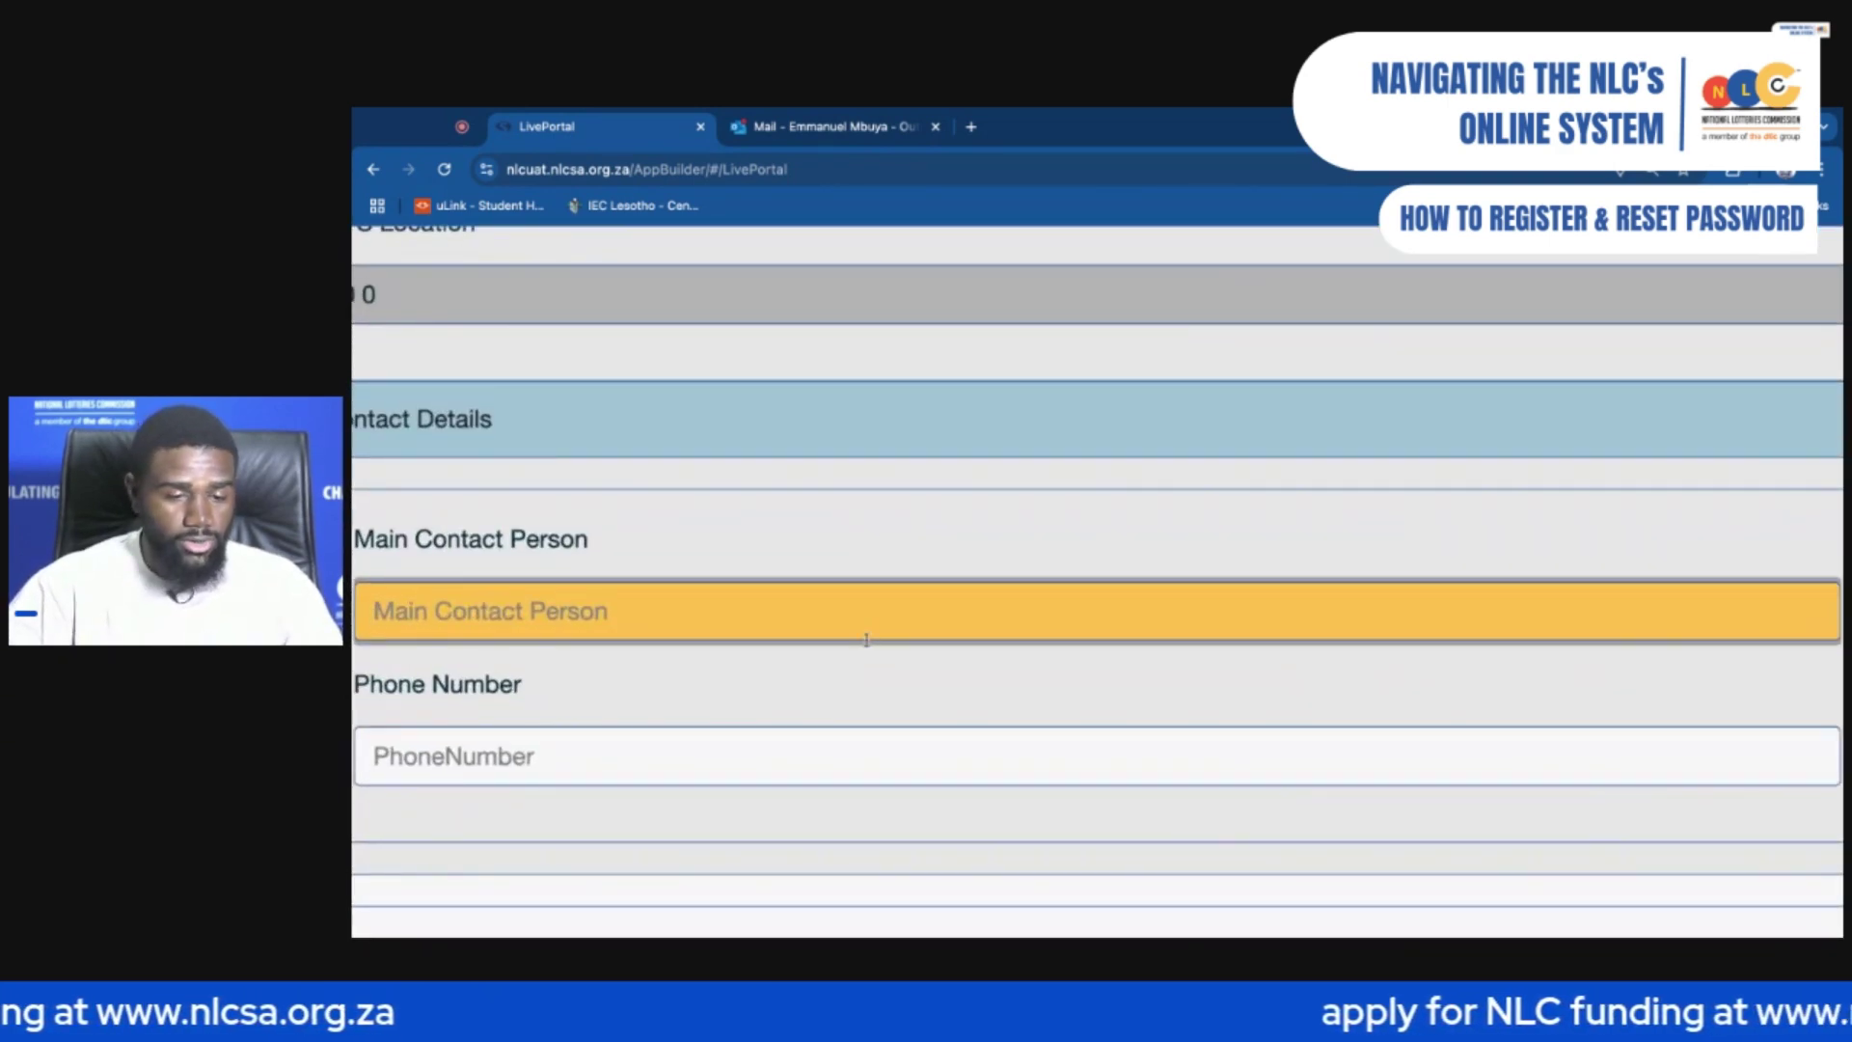
{"action": "scroll", "coordinate": [866, 639], "scroll_direction": "down", "scroll_amount": 5}
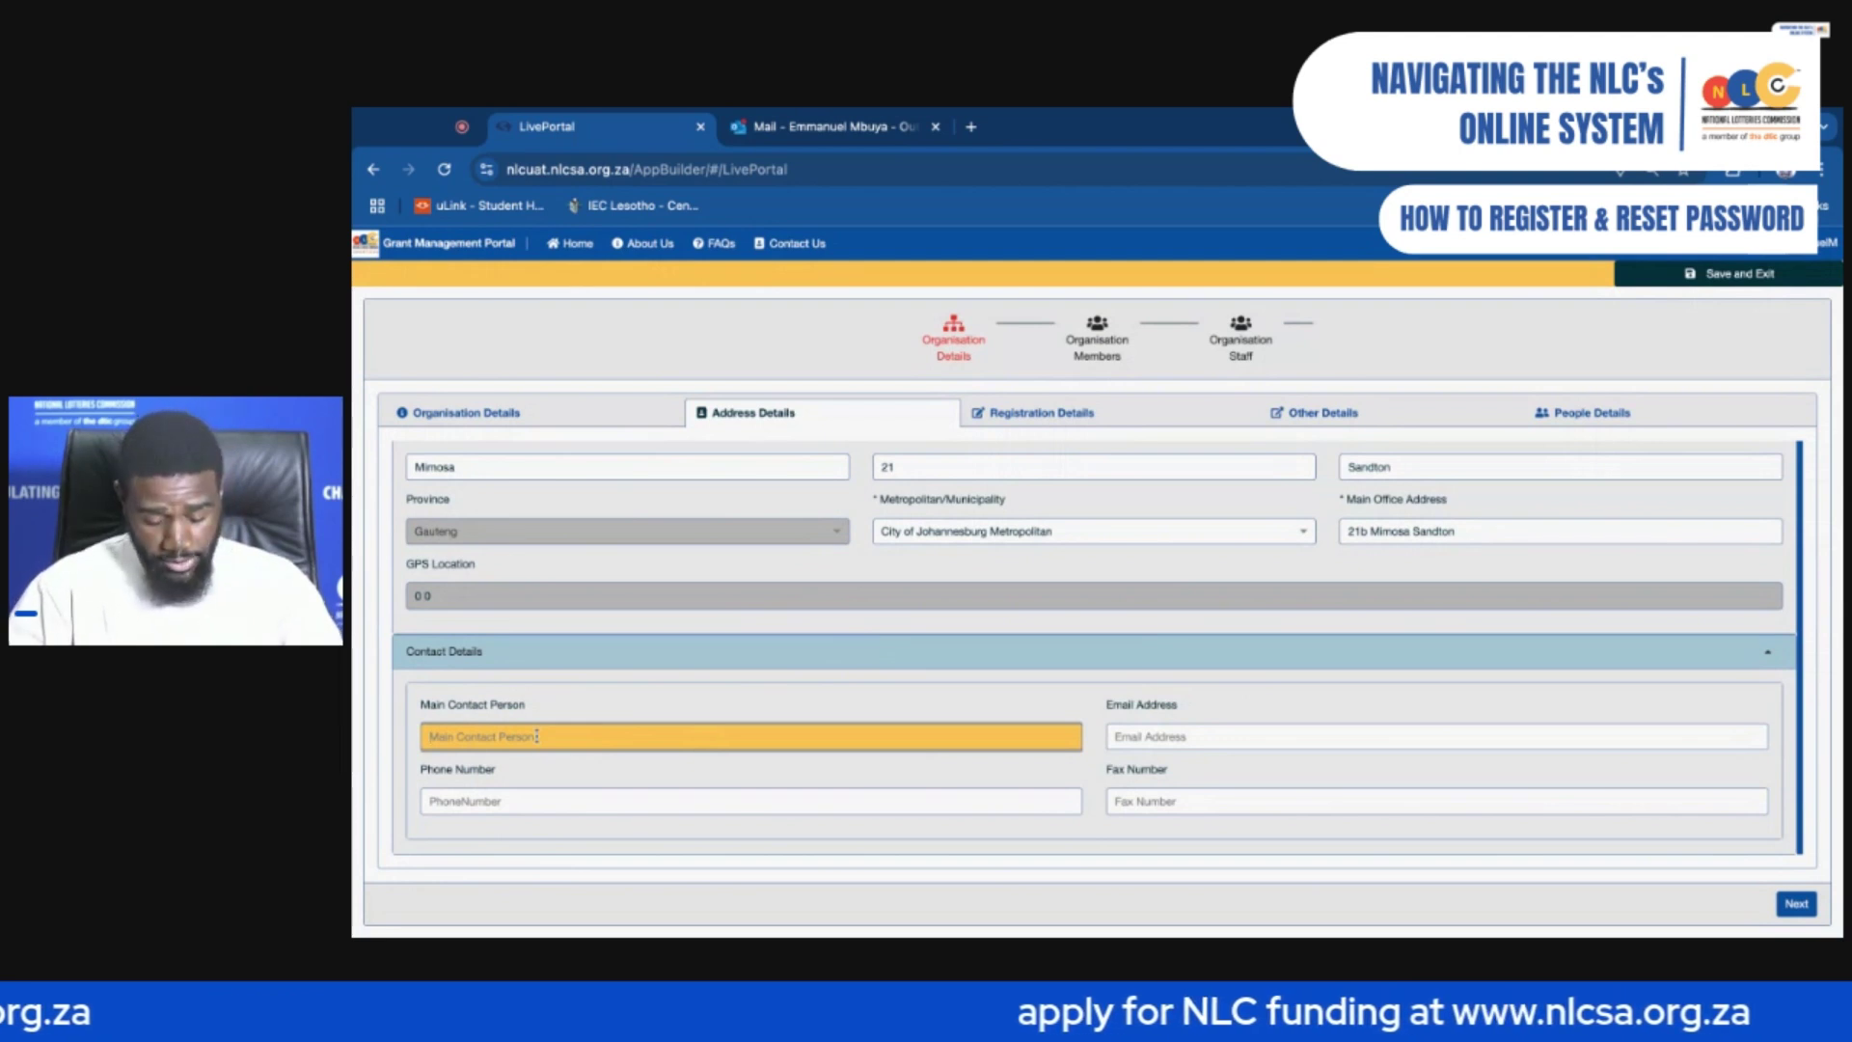
{"action": "type", "text": "Emmanuel"}
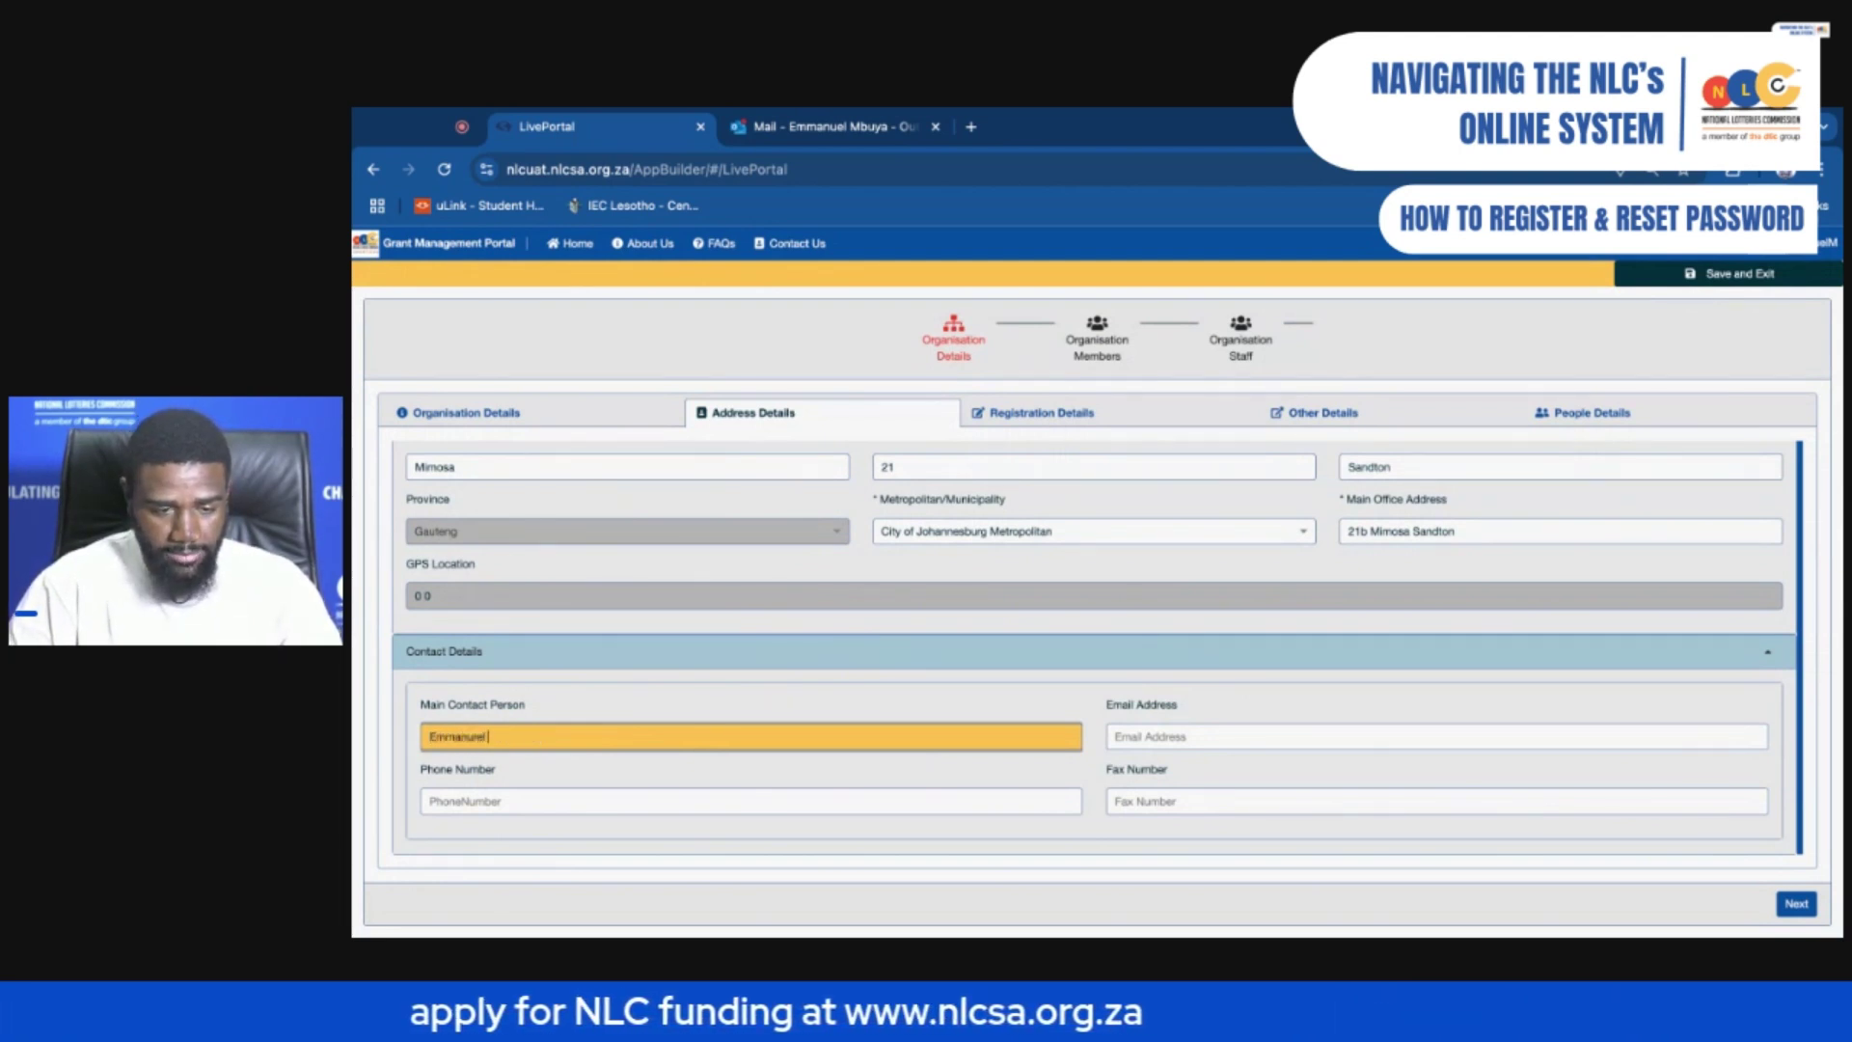
{"action": "key", "text": "BackSpace"}
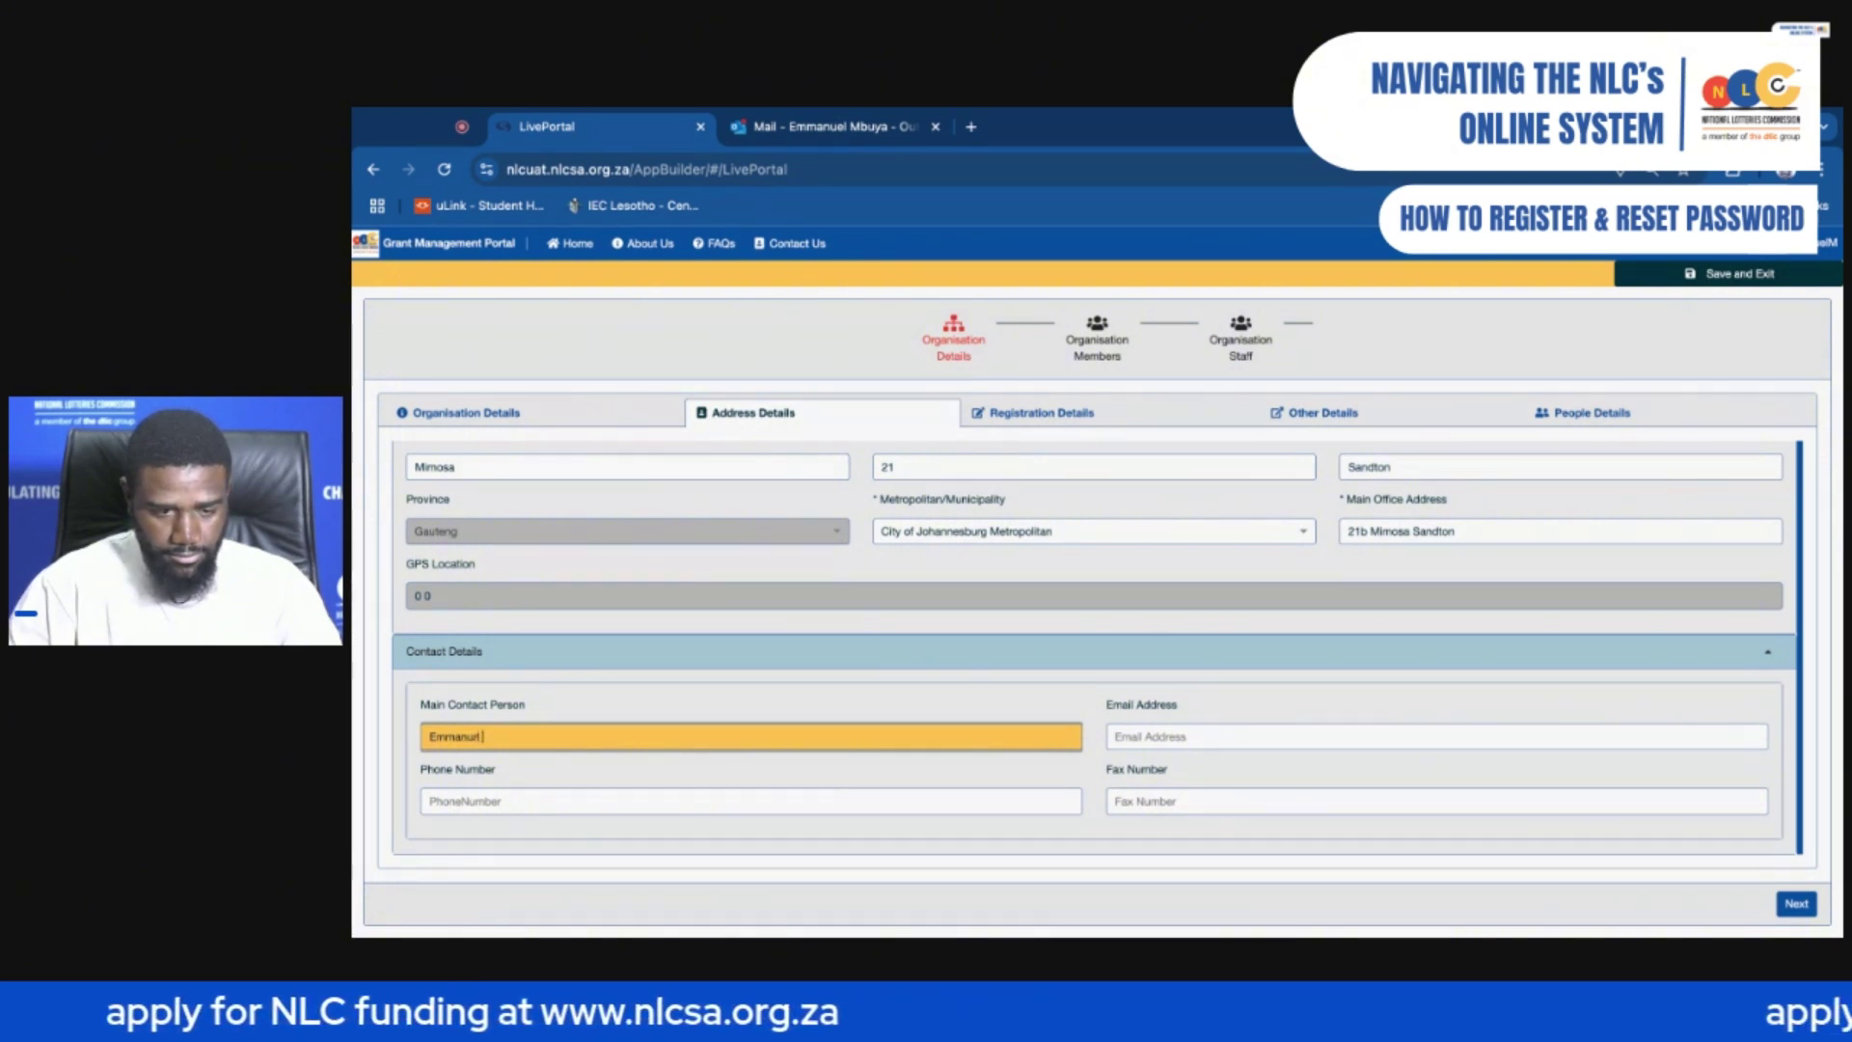
{"action": "type", "text": "el"}
{"action": "key", "text": "Tab"}
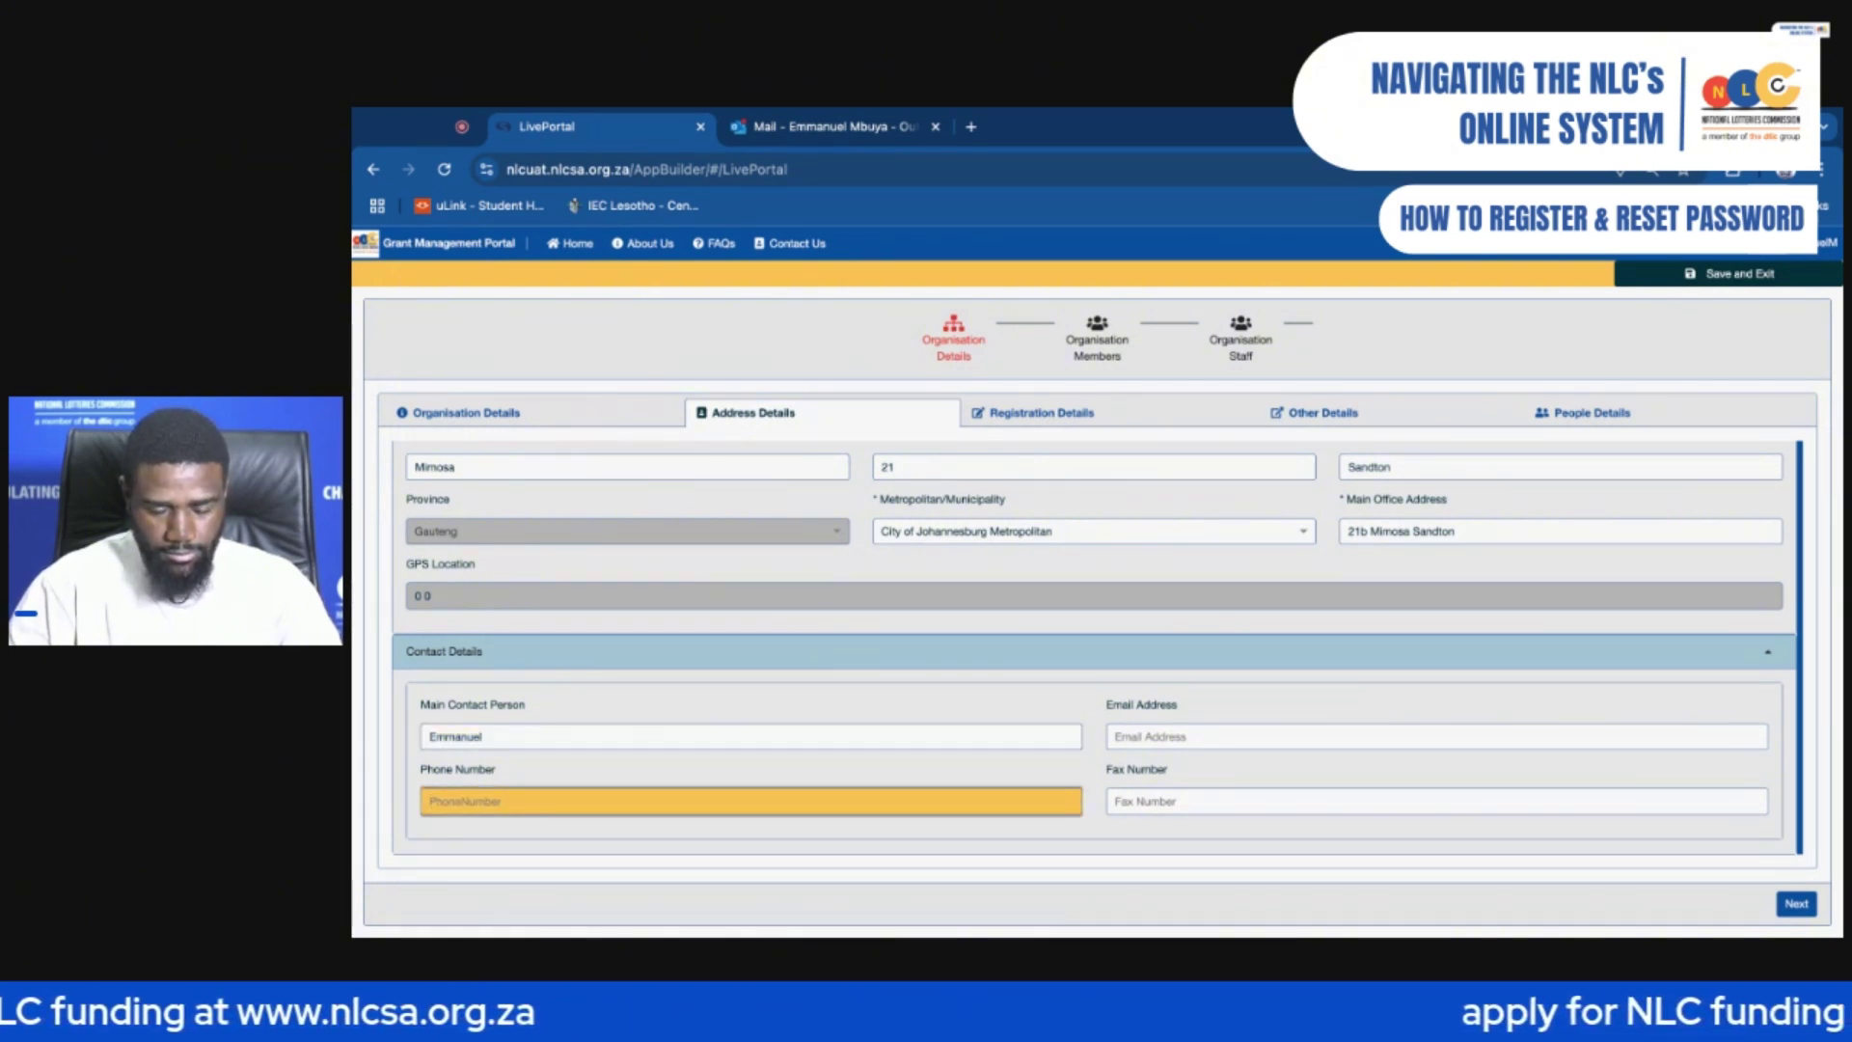
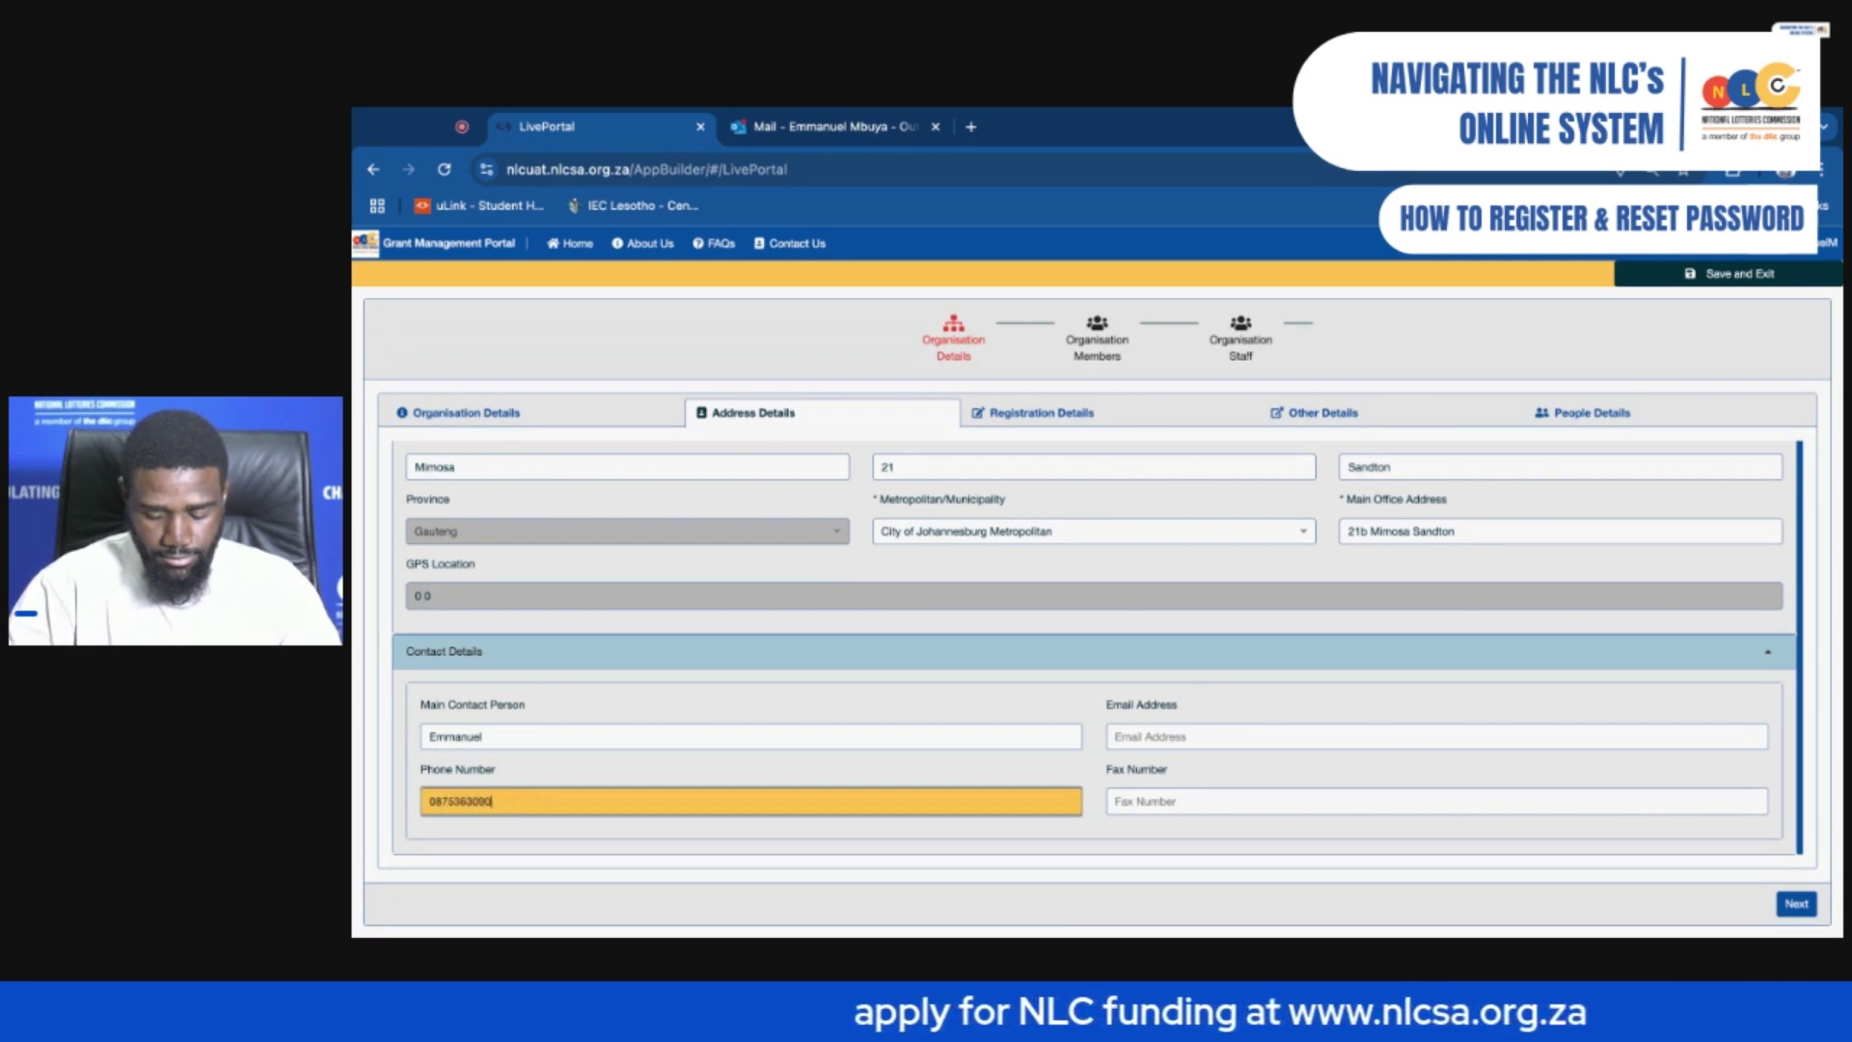
Type the contact's e-mail address, then replace the invalid phone number with a valid one.
{"action": "left_click", "coordinate": [1196, 745]}
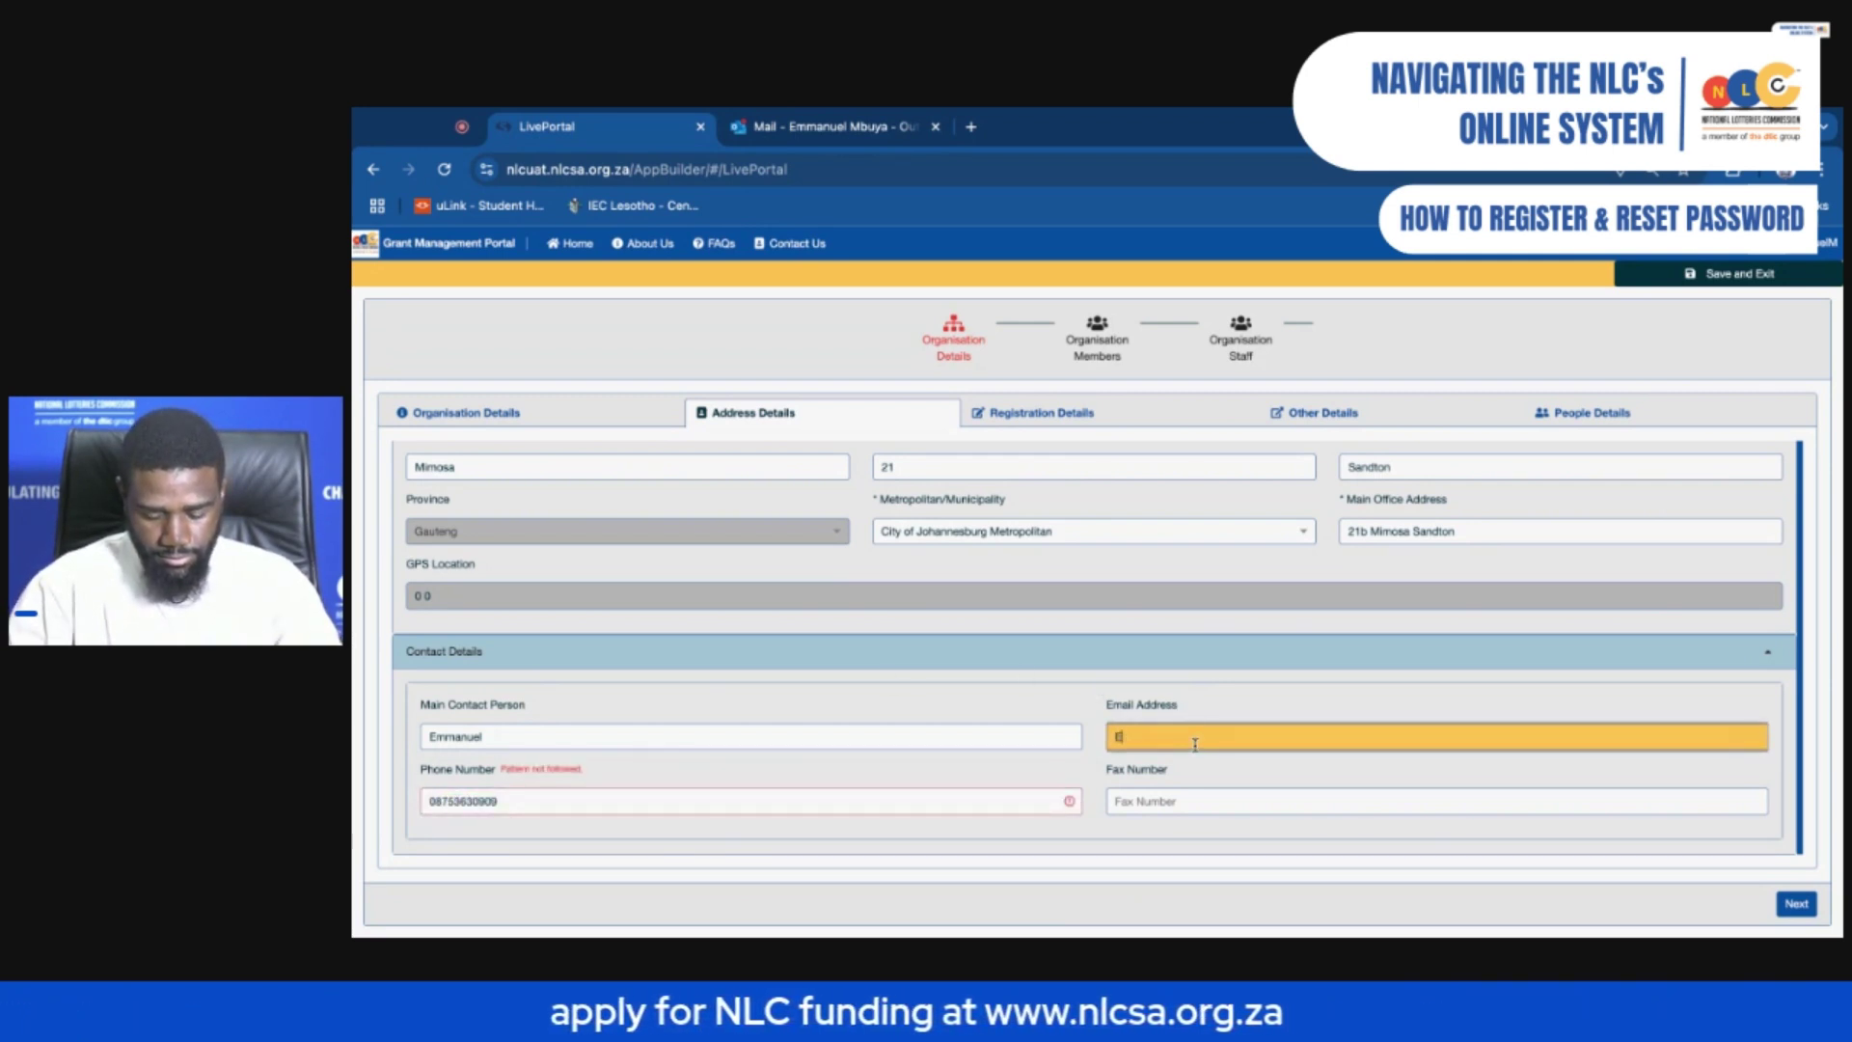
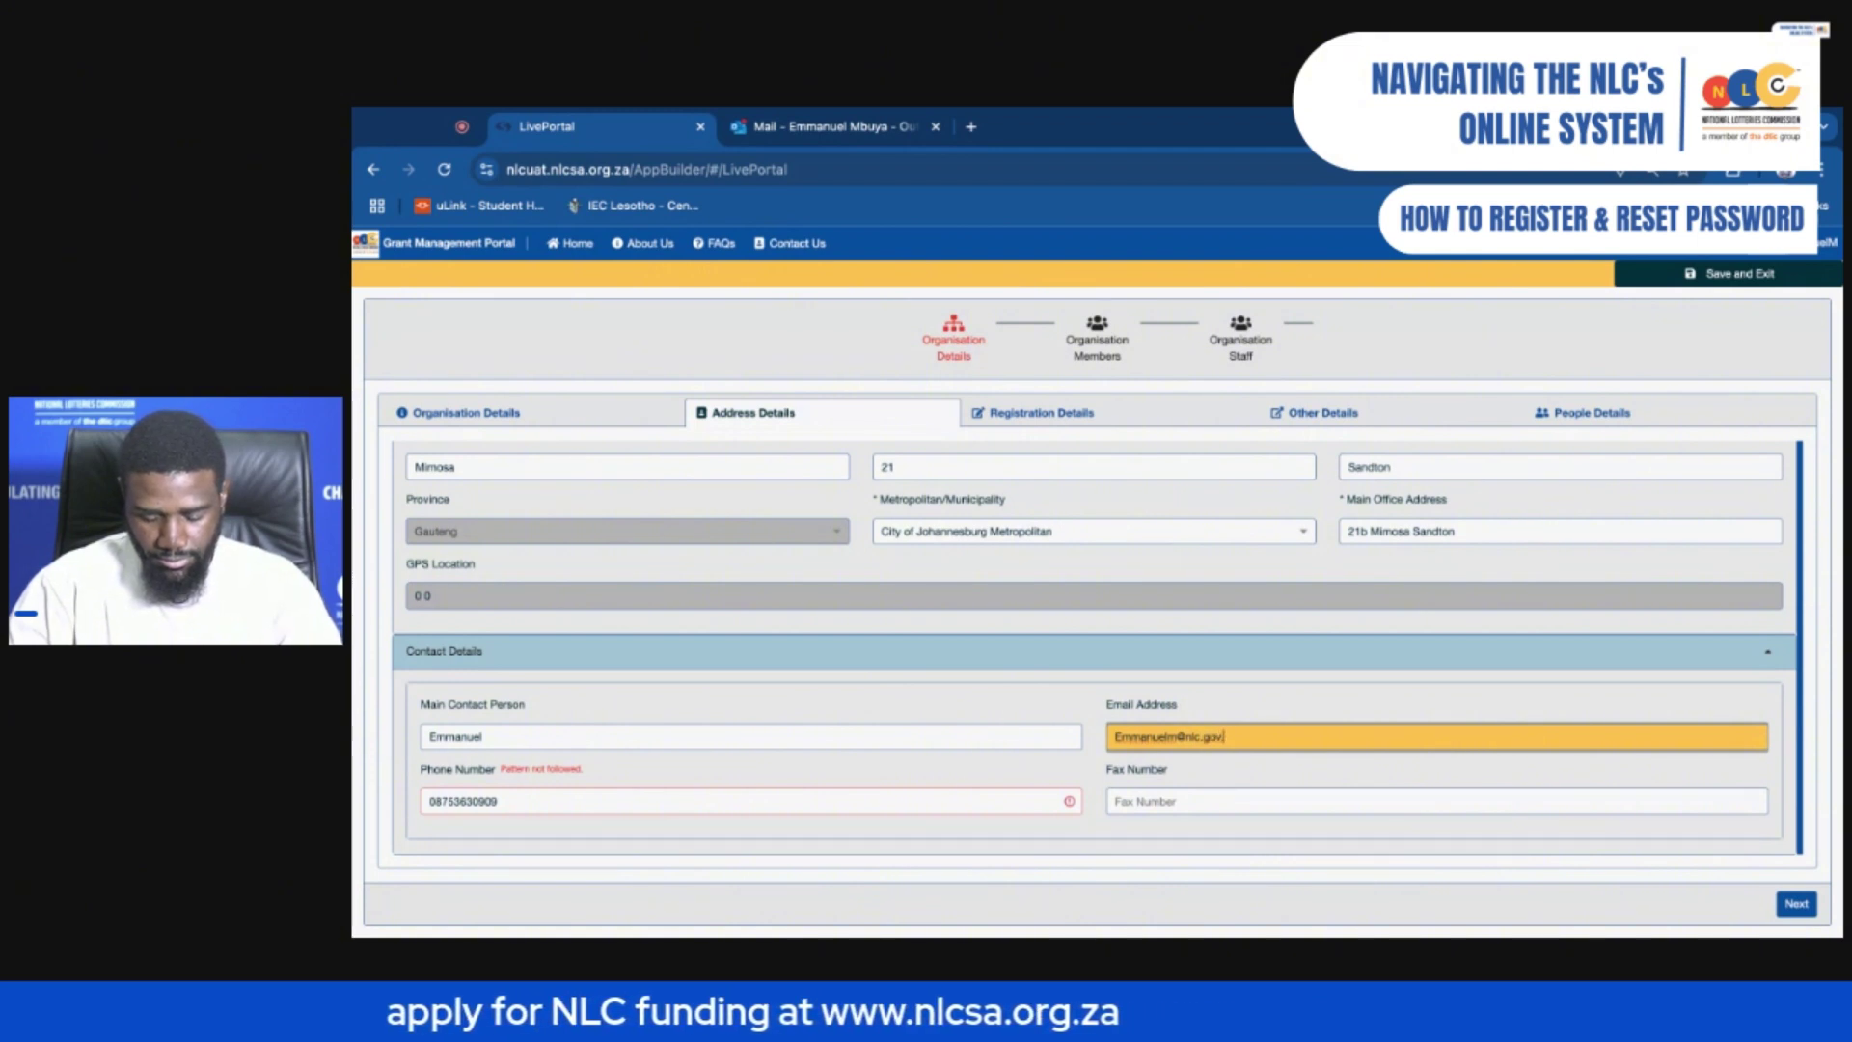
{"action": "left_click", "coordinate": [670, 800]}
{"action": "double_click", "coordinate": [662, 808]}
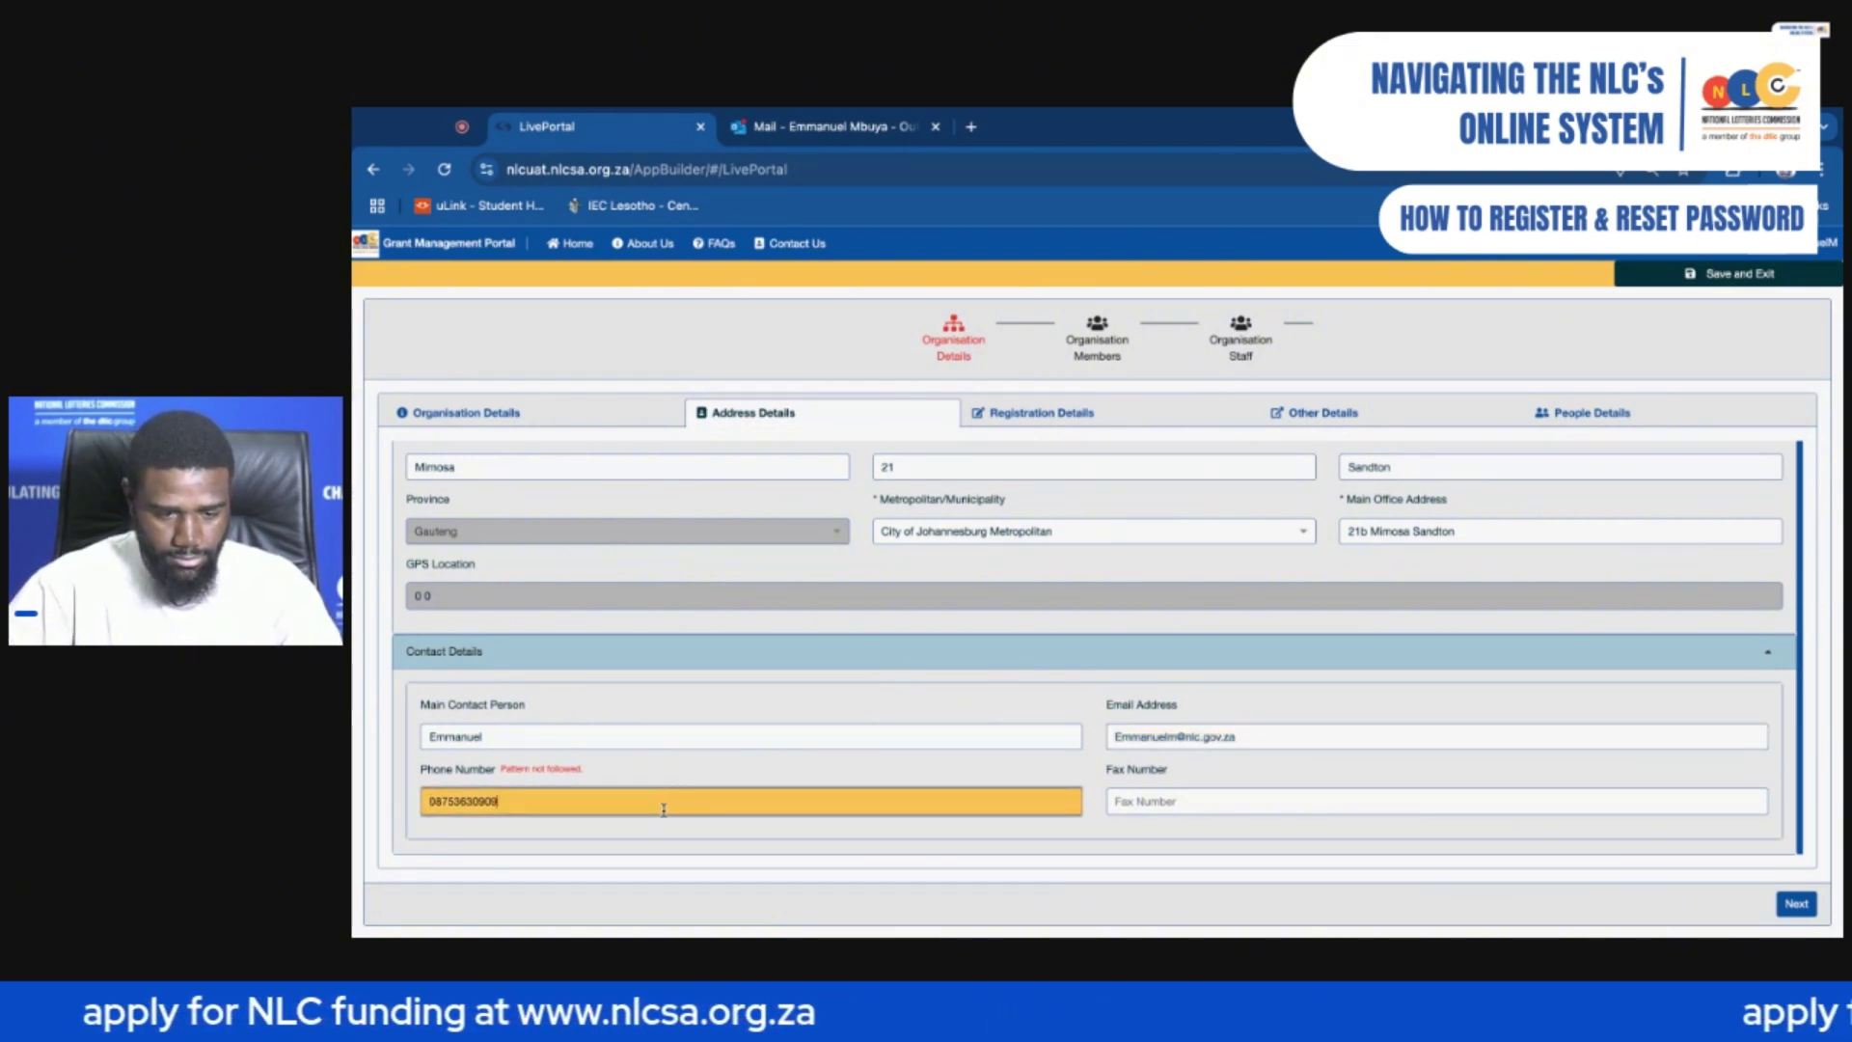
{"action": "key", "text": "BackSpace"}
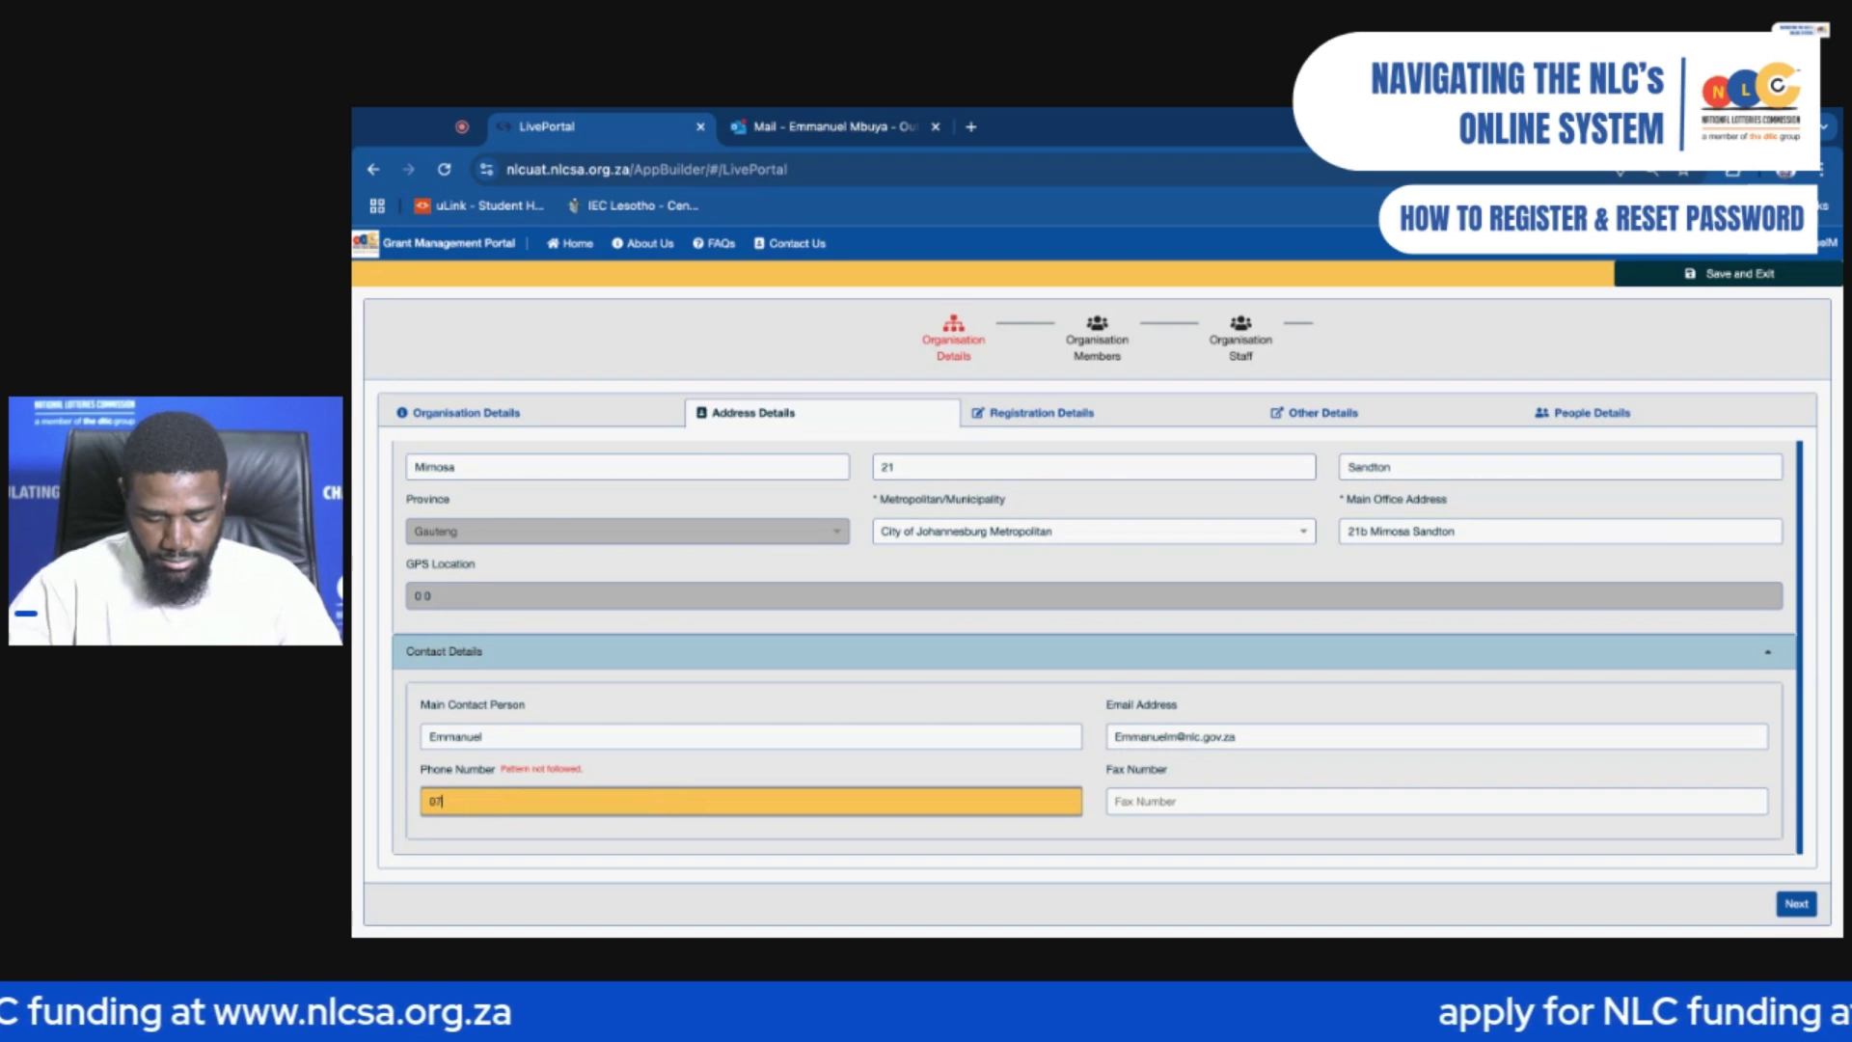
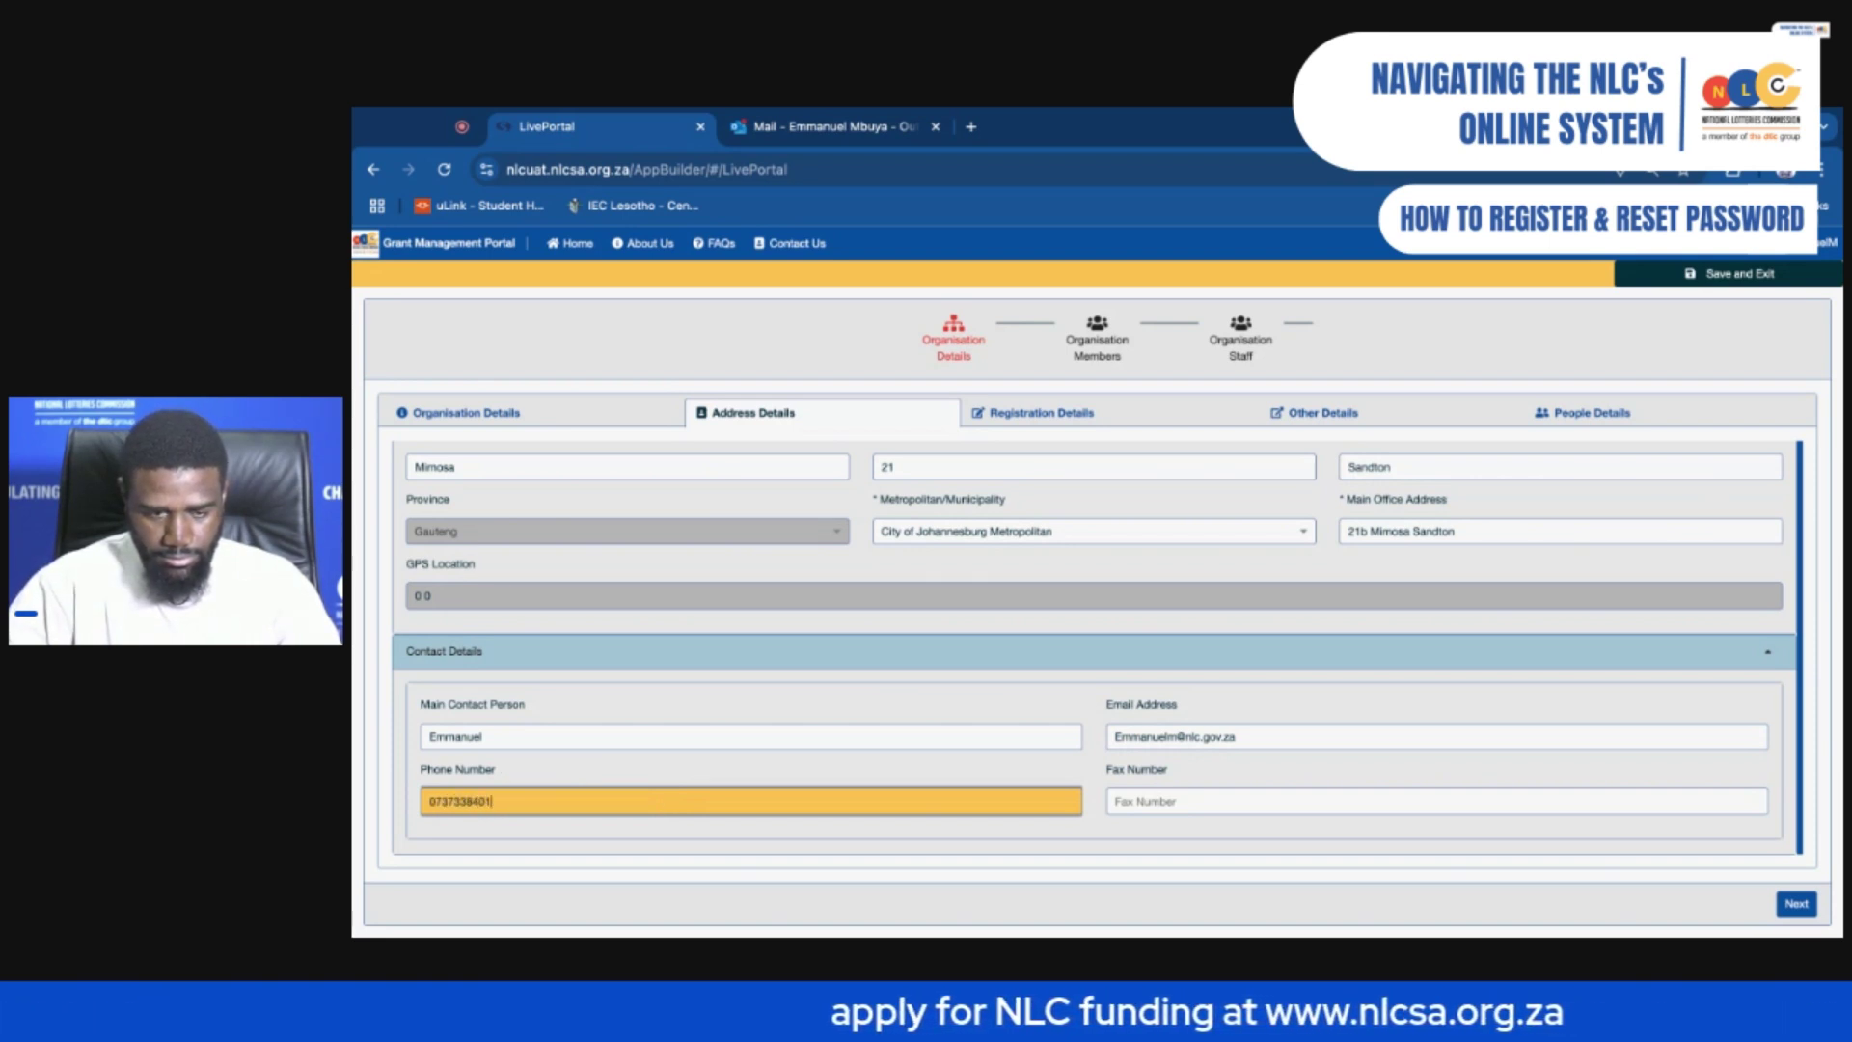
{"action": "key", "text": "Tab"}
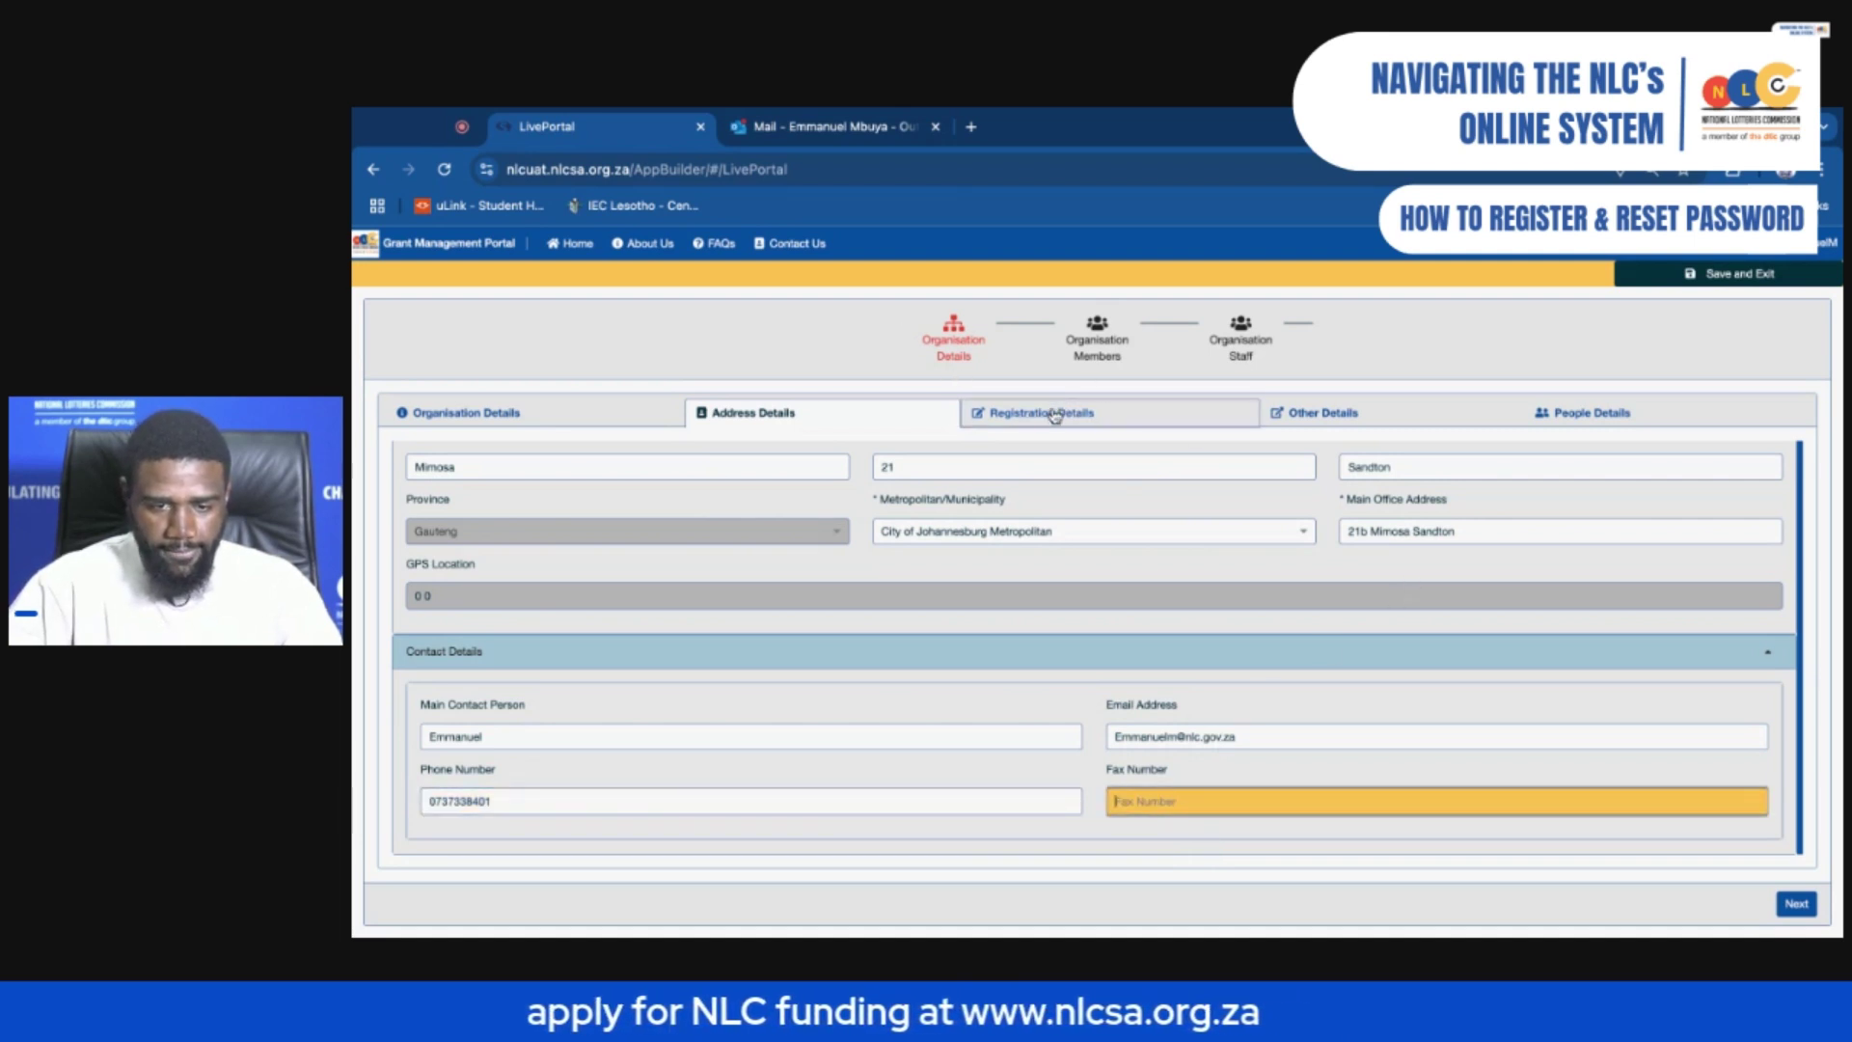
Review the prefilled Registration Details, then move on to the Other Details section.
{"action": "left_click", "coordinate": [1043, 422]}
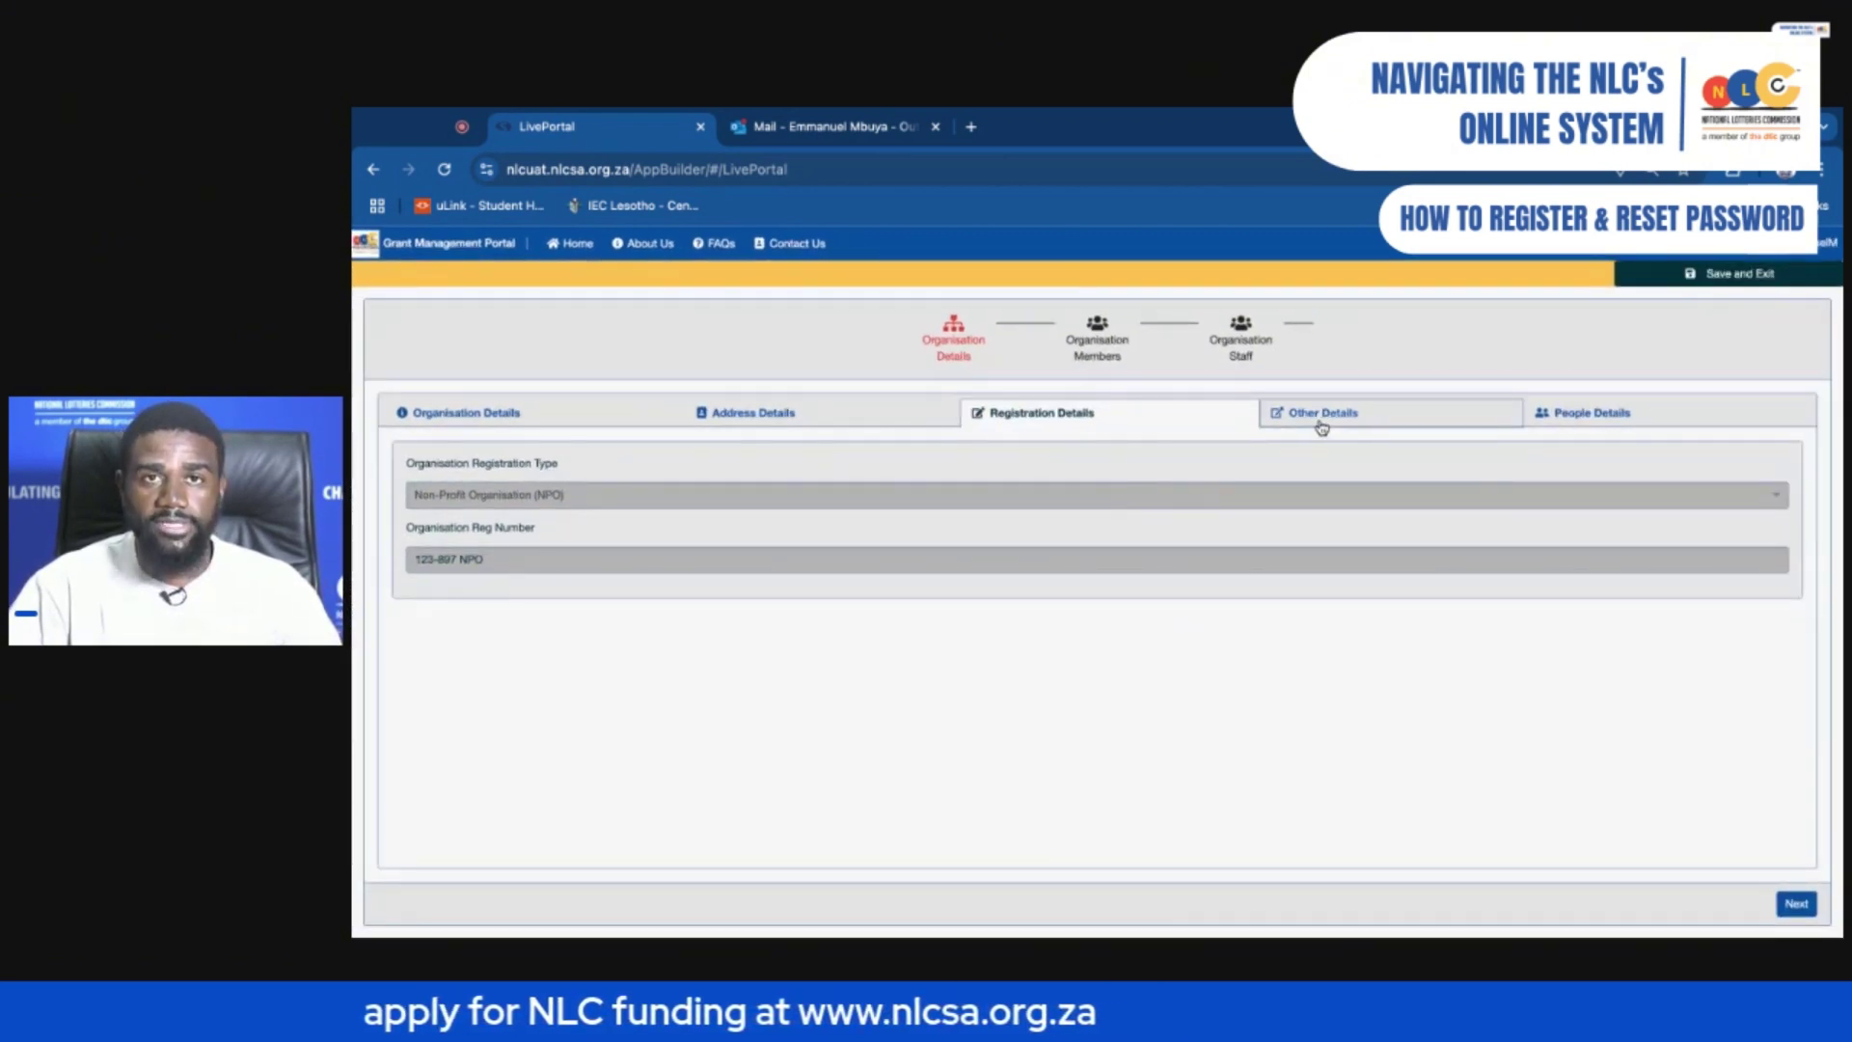
{"action": "left_click", "coordinate": [1321, 426]}
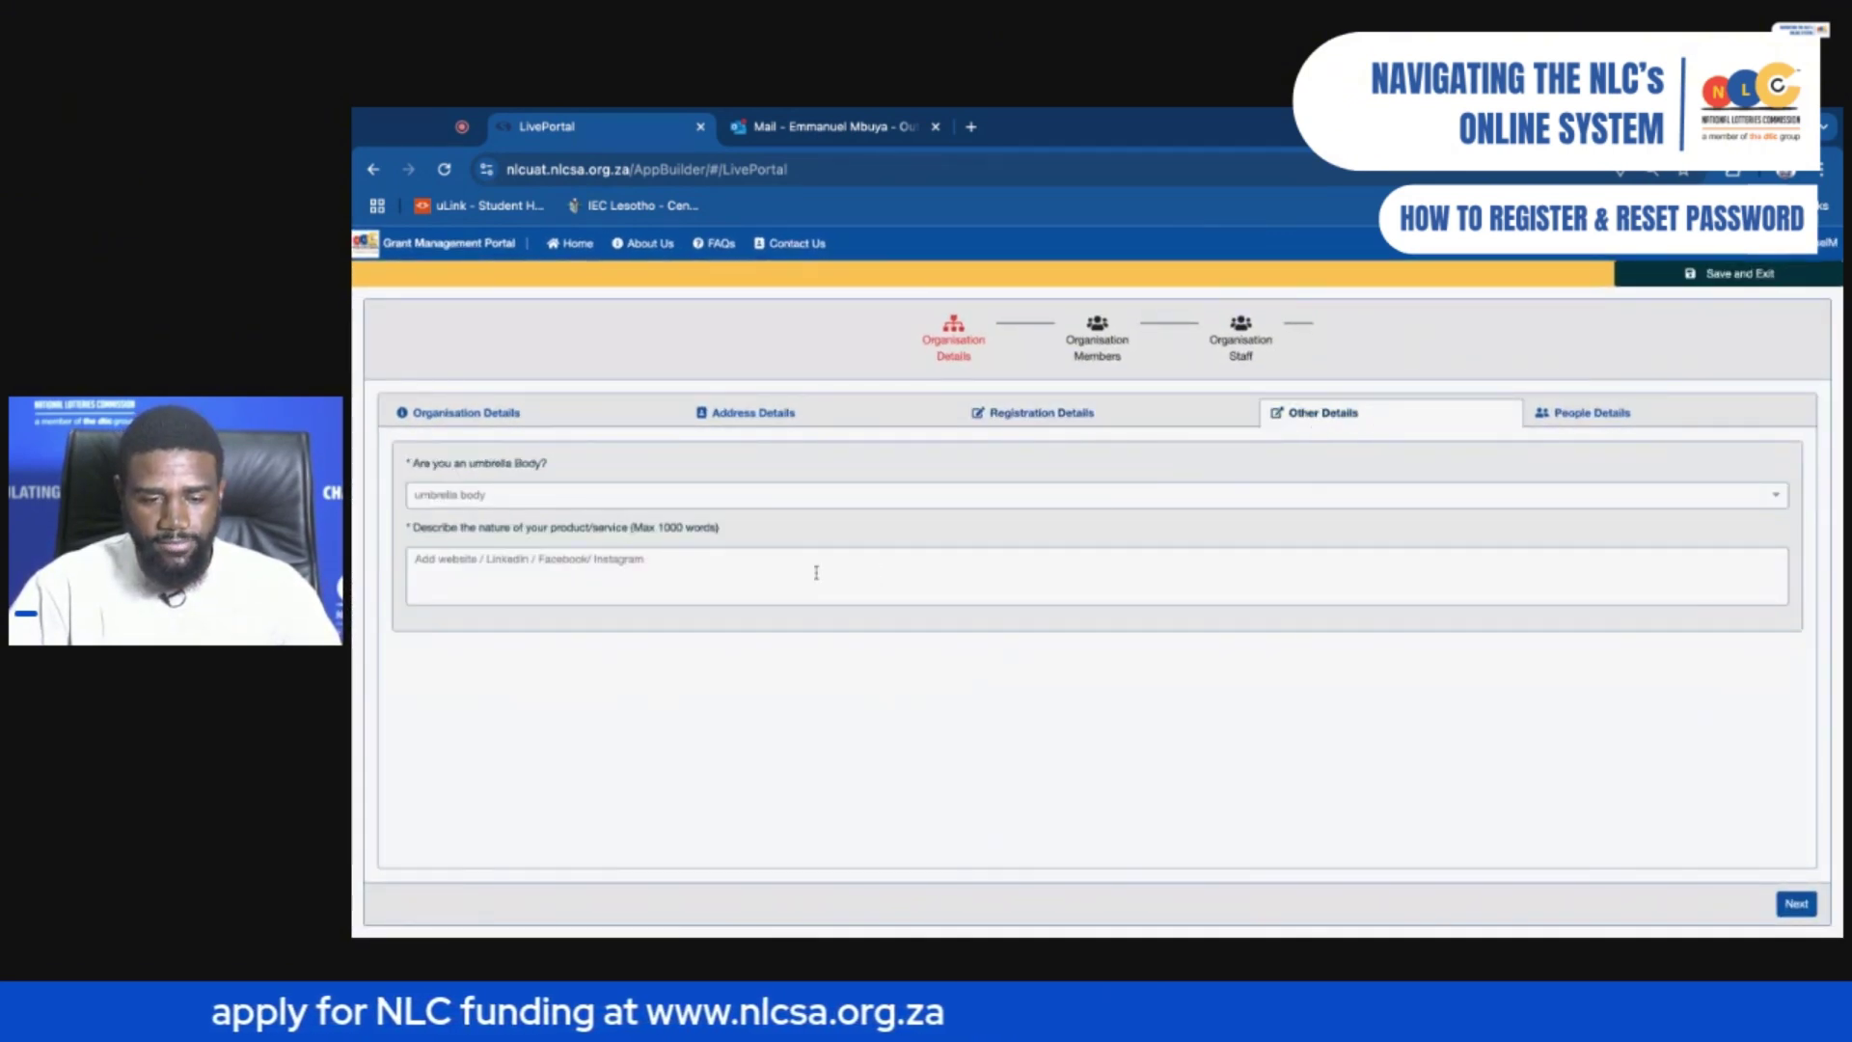
Set umbrella body to No, enter the service description 'Food securituy', and go to People Details.
{"action": "left_click", "coordinate": [471, 495]}
{"action": "left_click", "coordinate": [455, 552]}
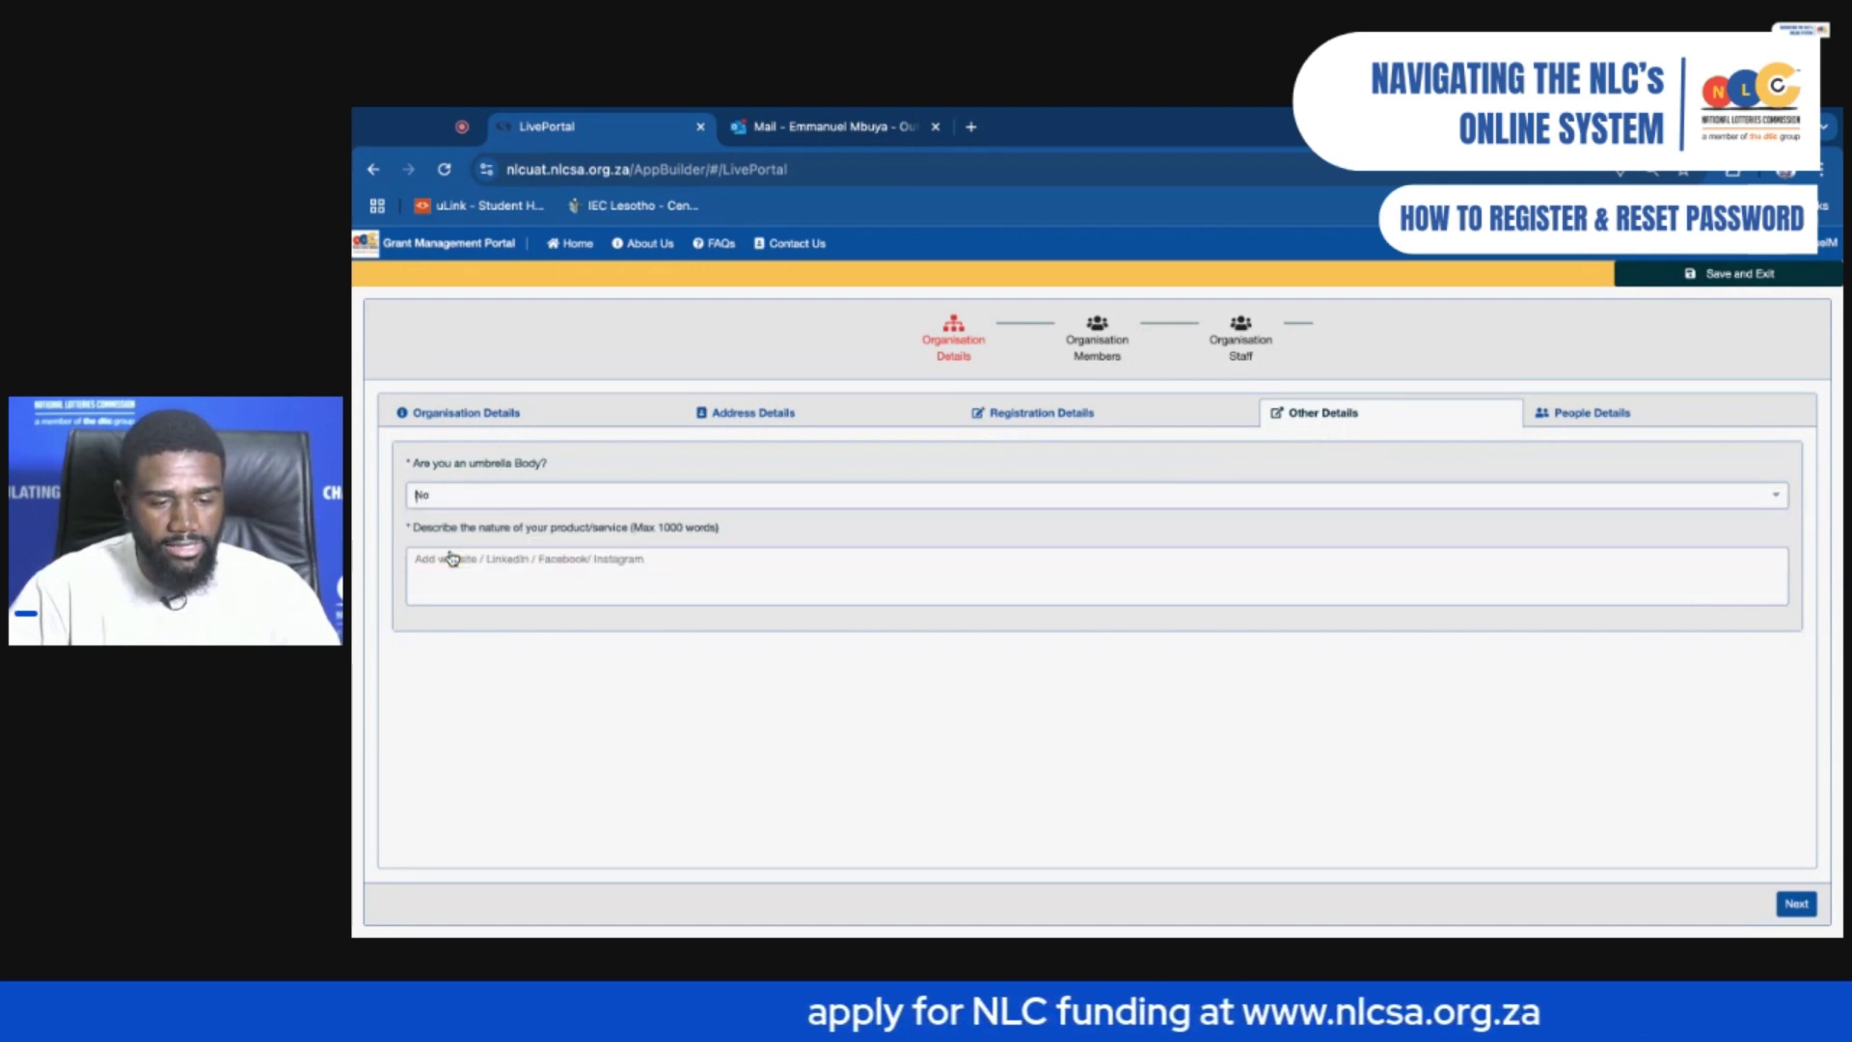
{"action": "left_click", "coordinate": [513, 577]}
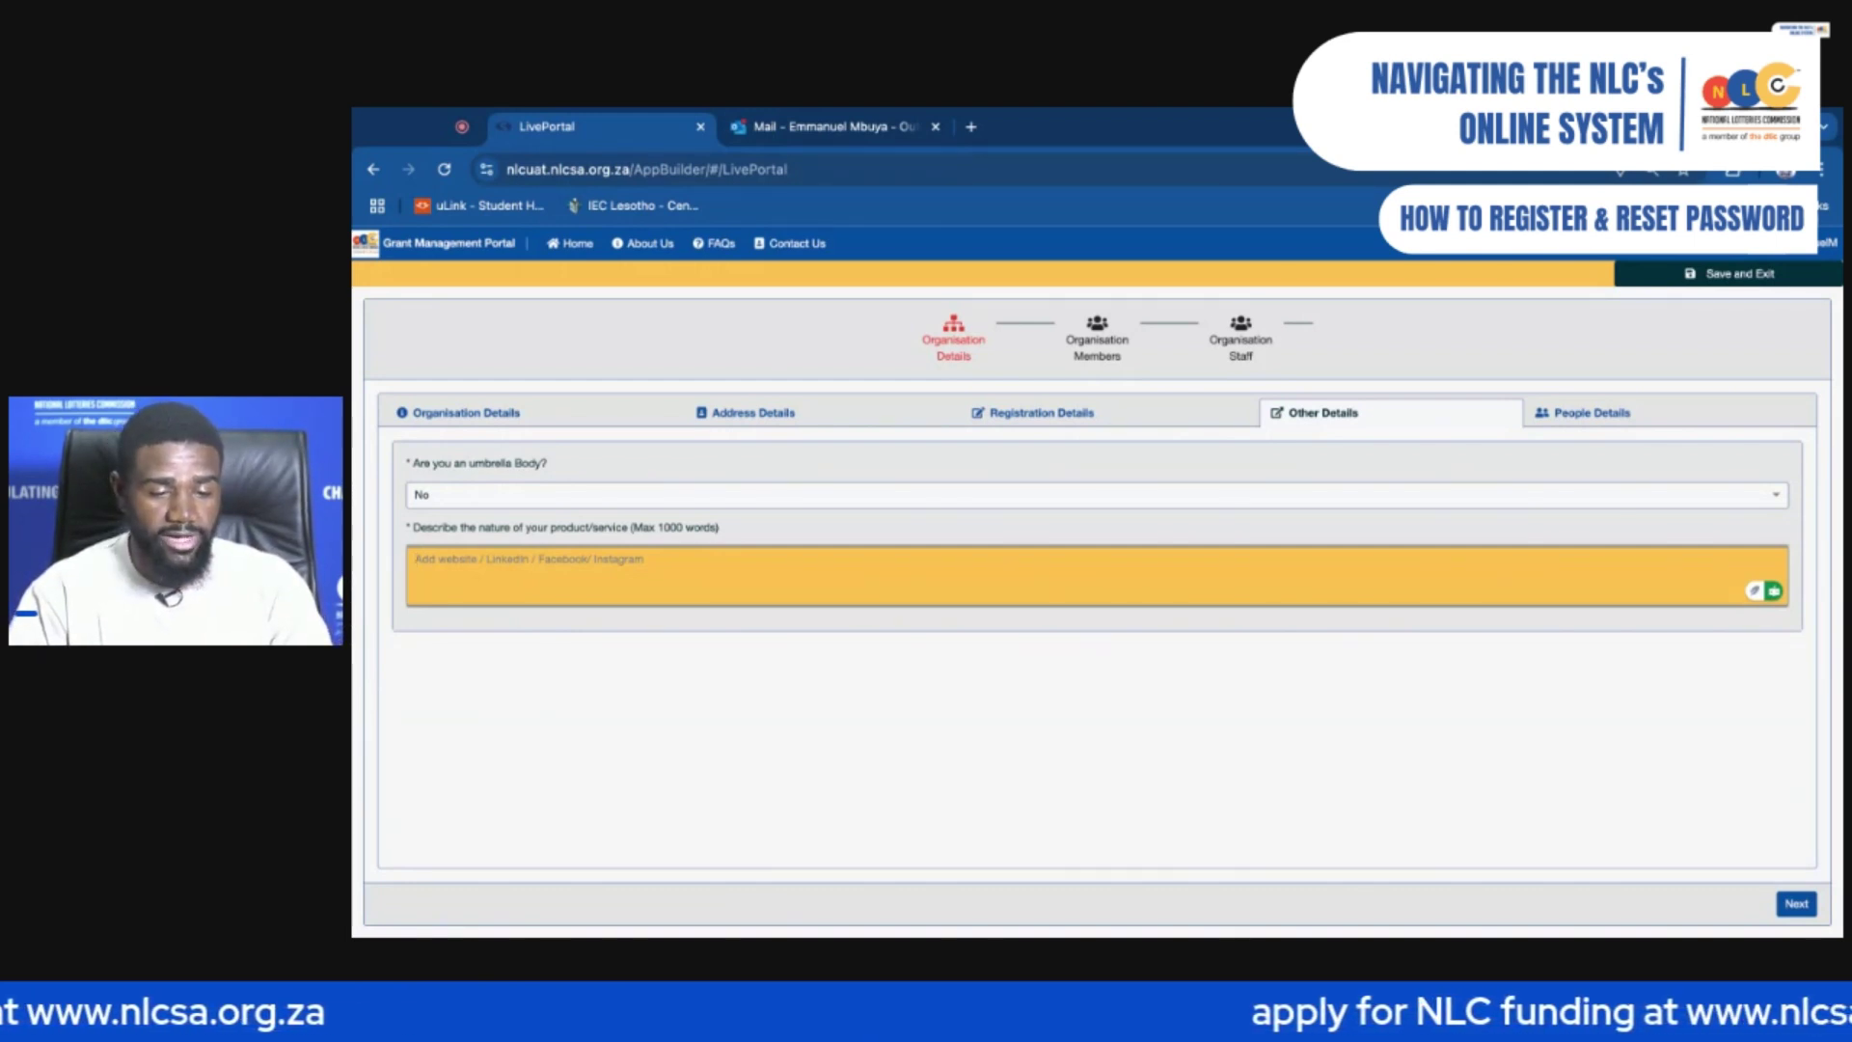
{"action": "type", "text": "R"}
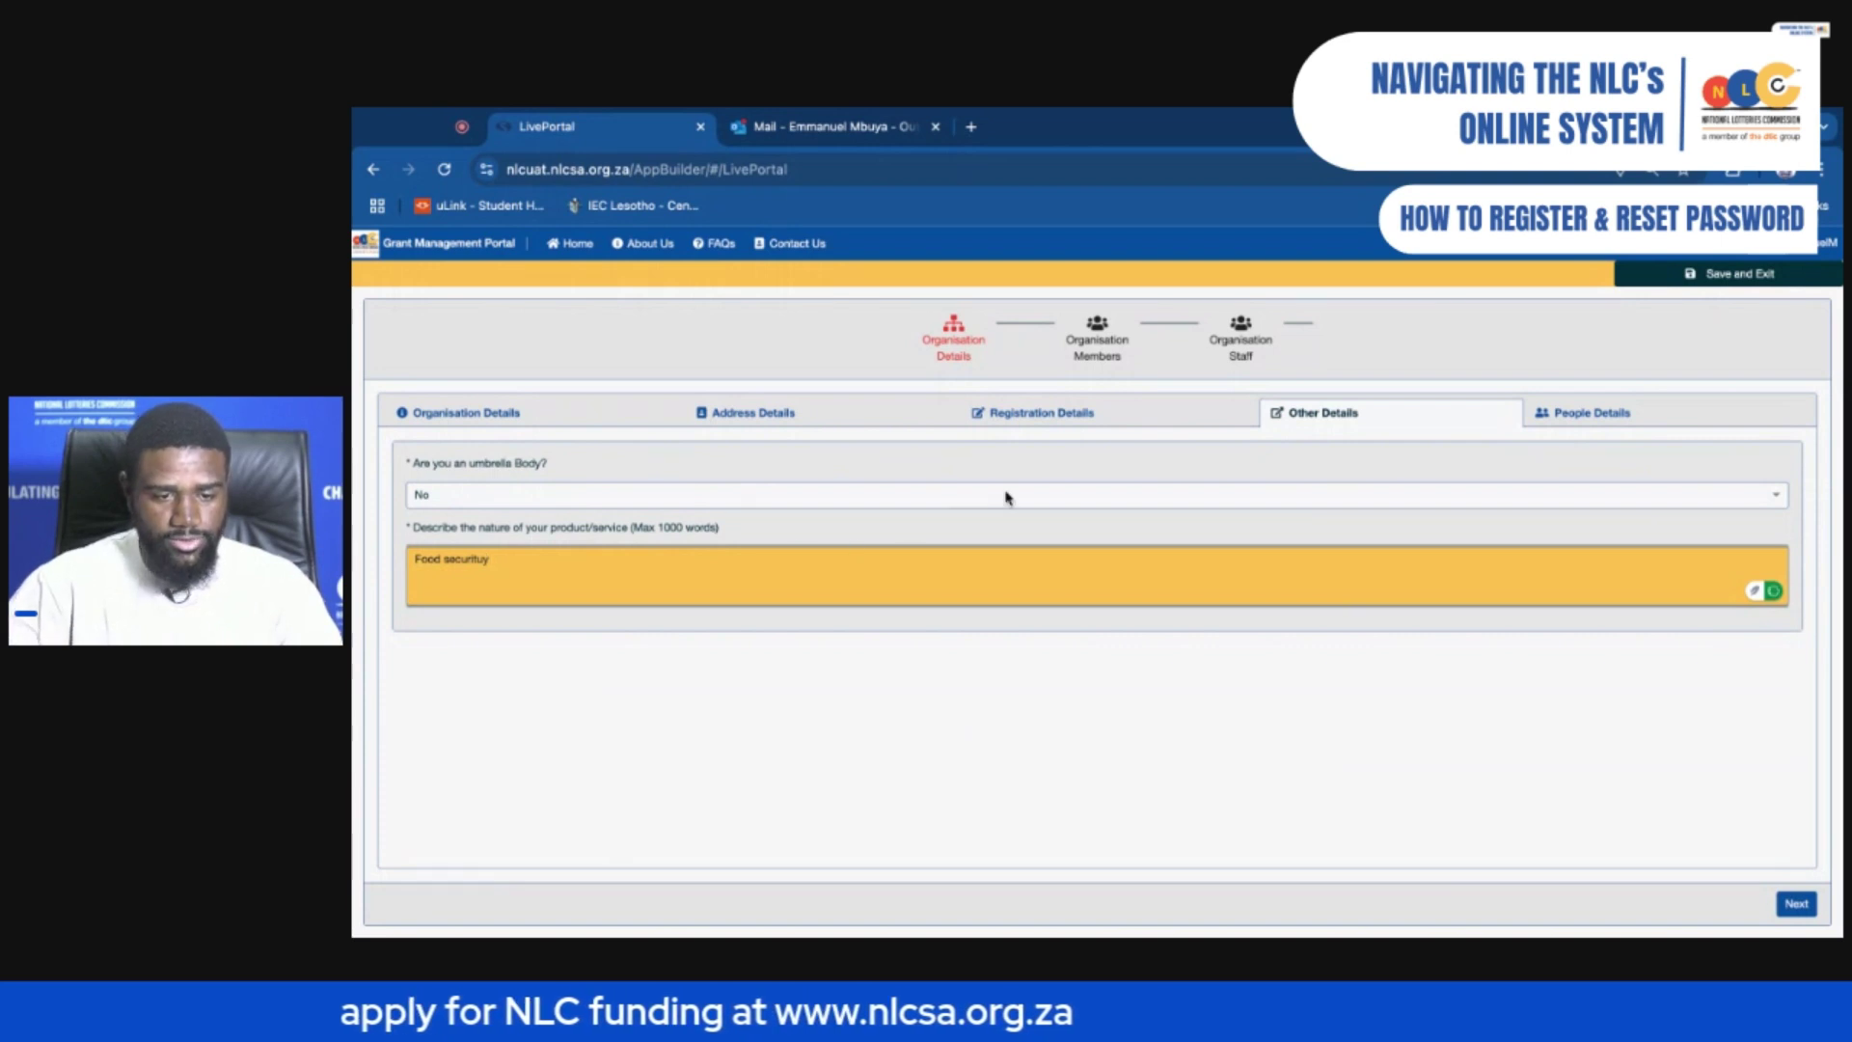
{"action": "left_click", "coordinate": [1593, 413]}
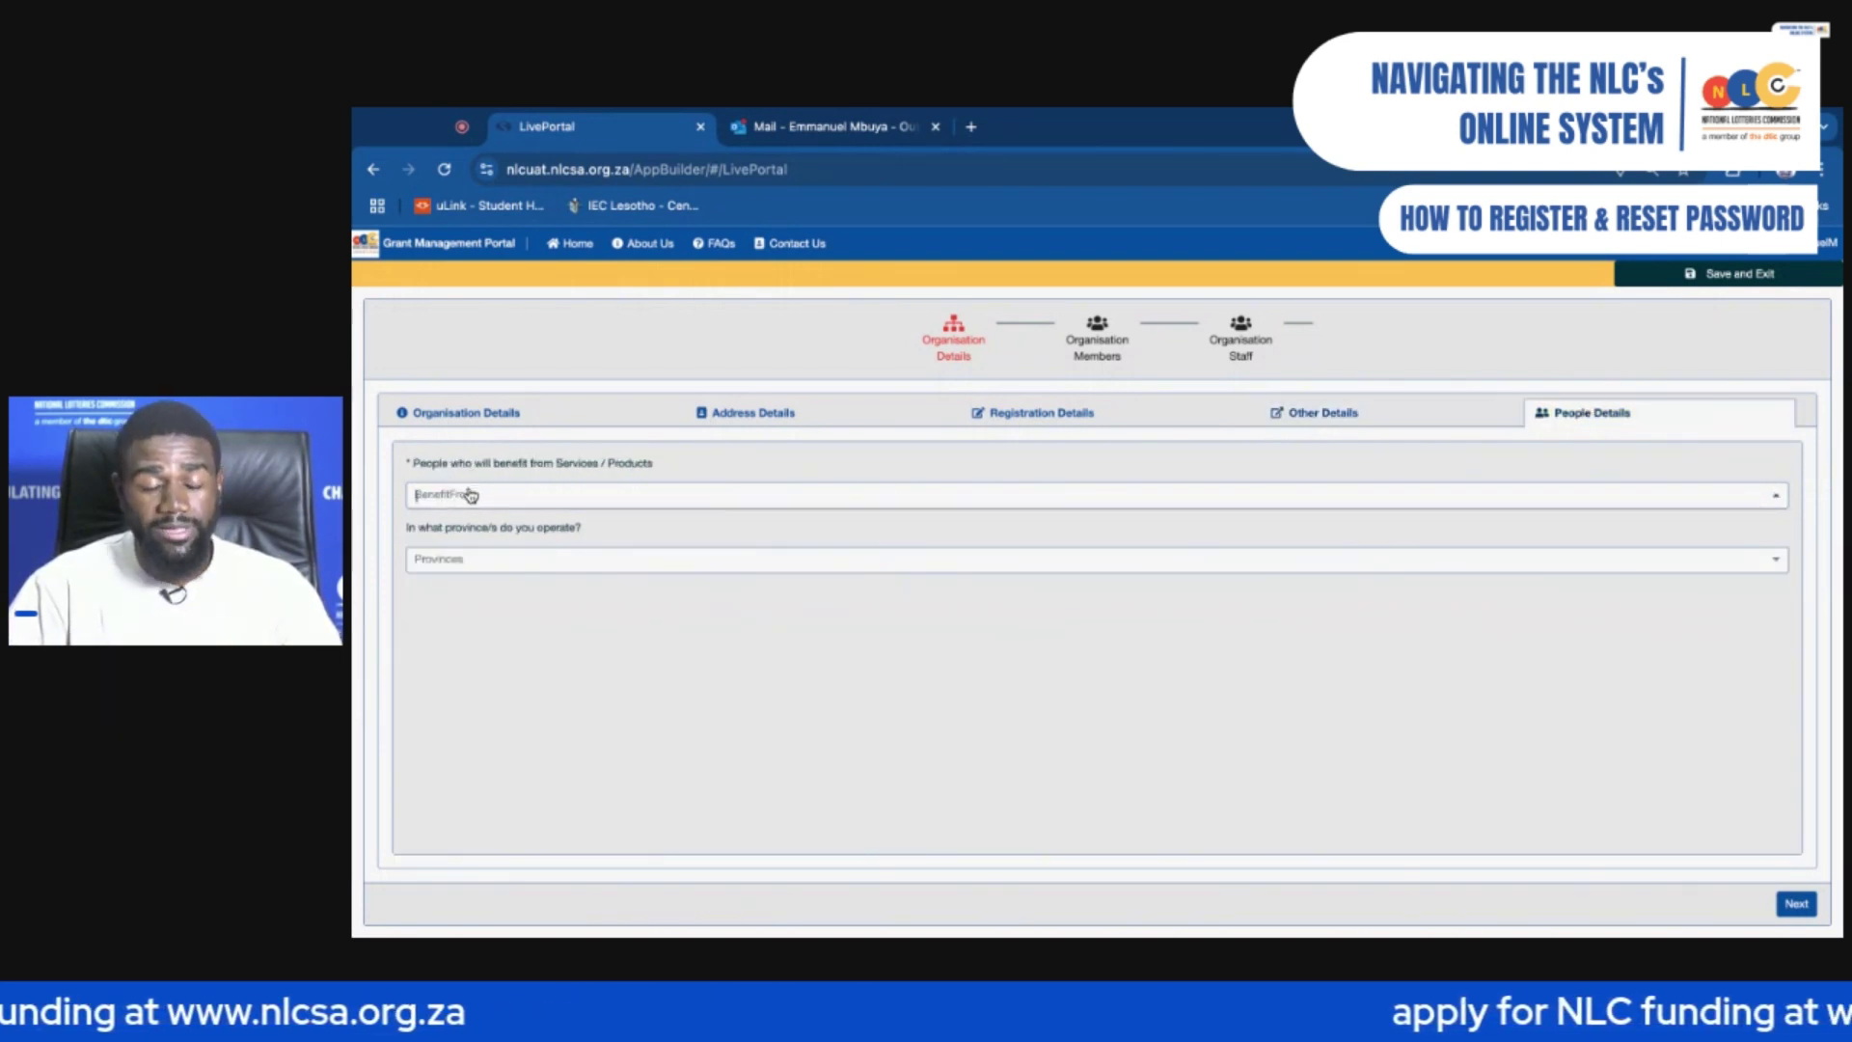
Tick Youth, Children, Women, Unemployed and Other as beneficiary groups.
{"action": "left_click", "coordinate": [485, 493]}
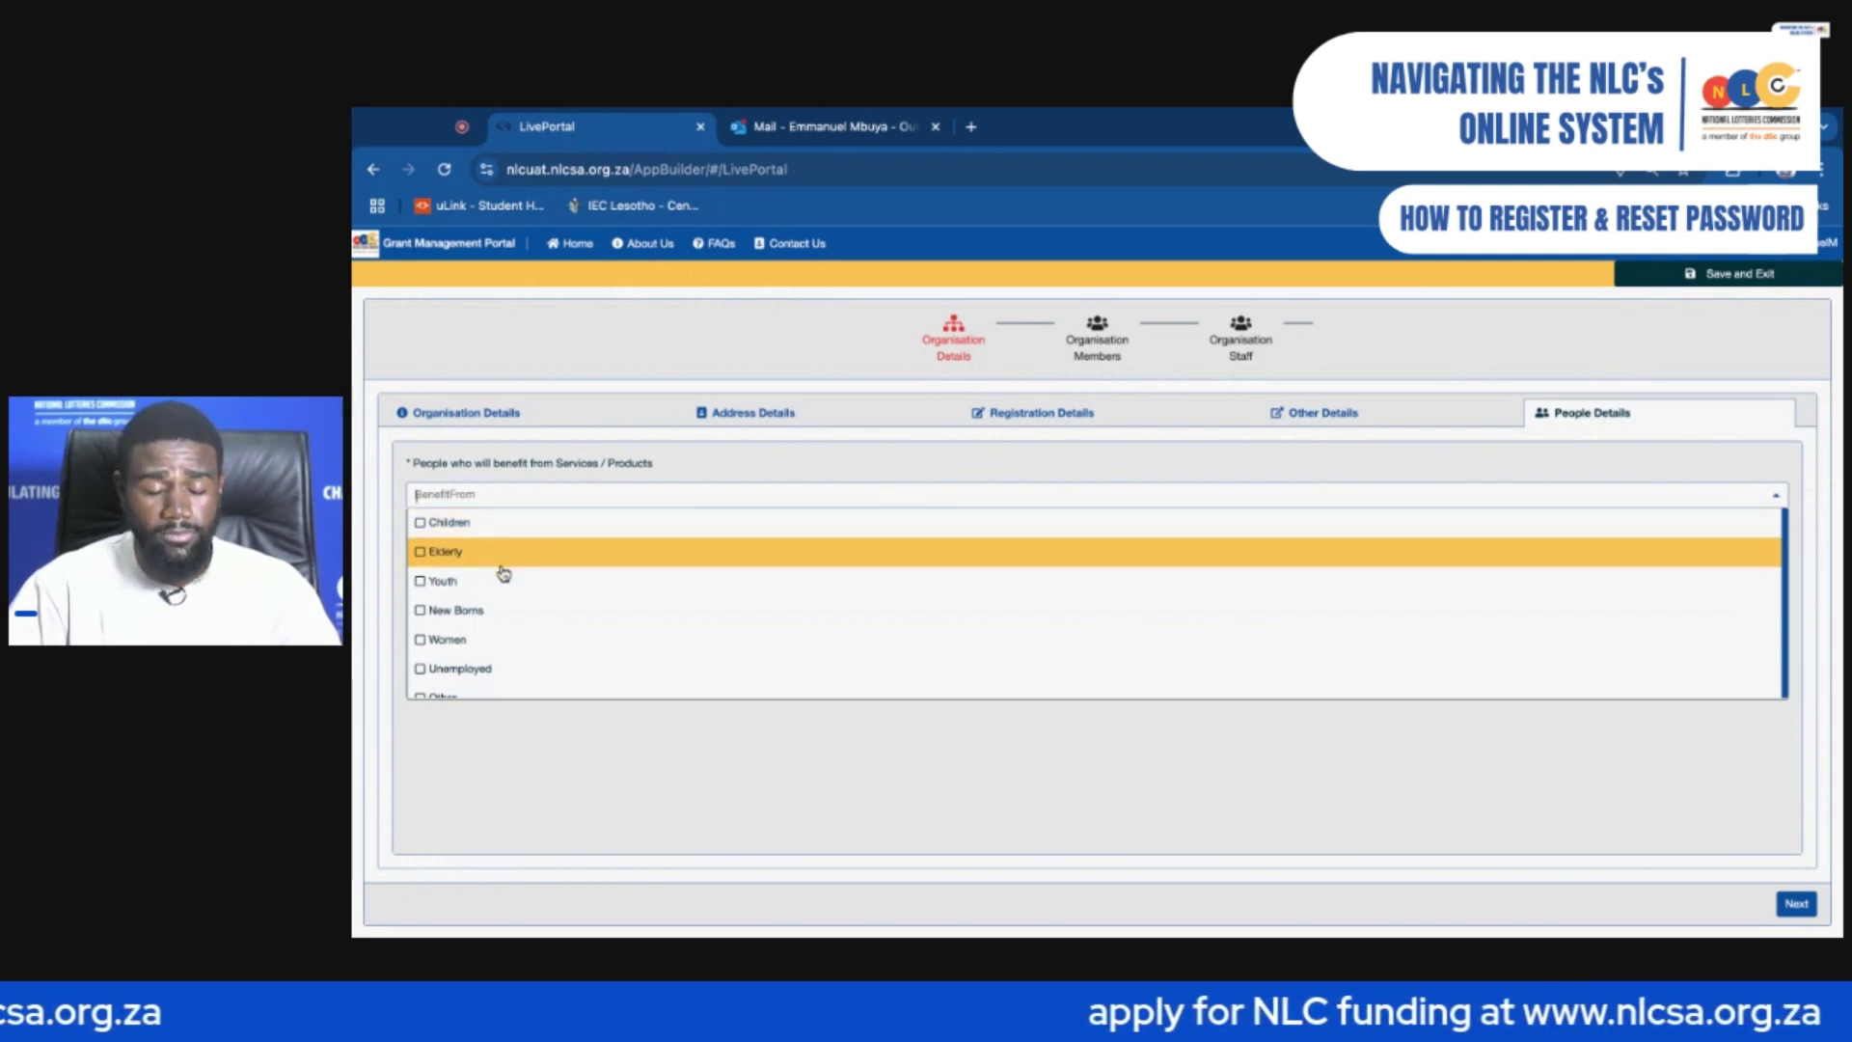
{"action": "left_click", "coordinate": [461, 582]}
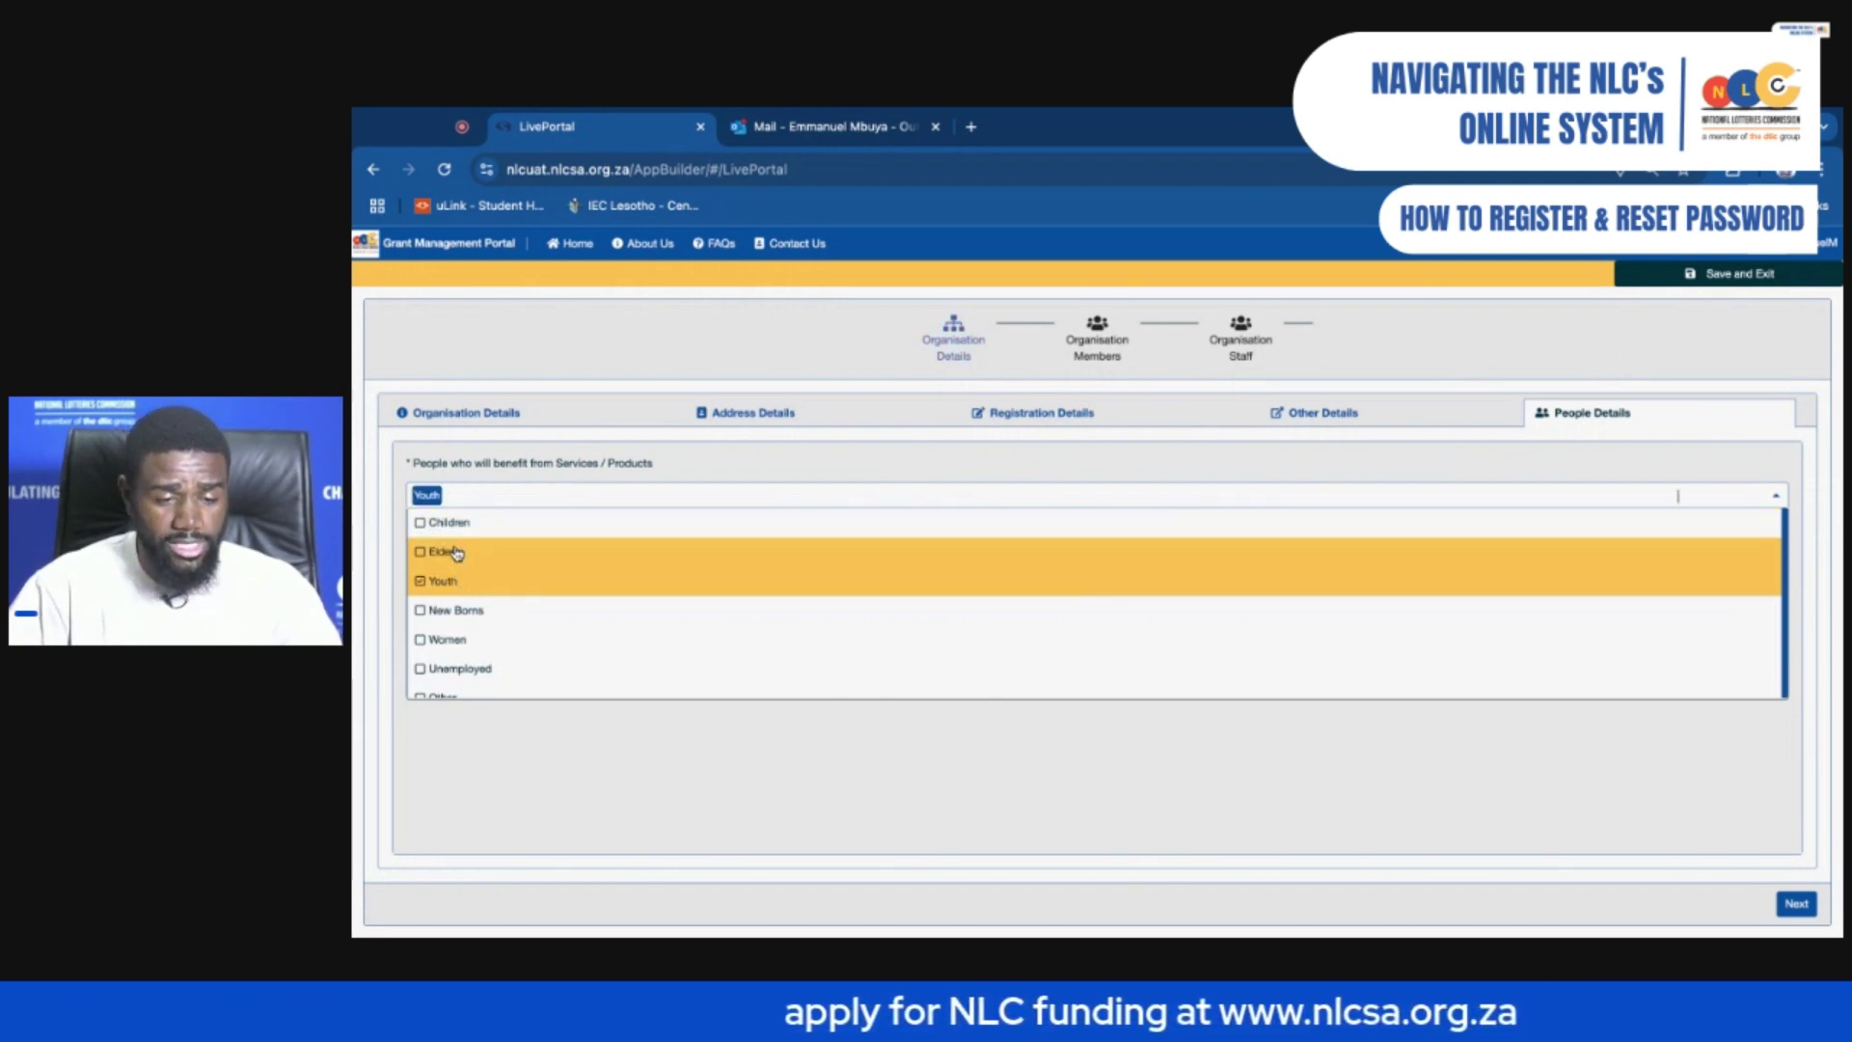
{"action": "left_click", "coordinate": [464, 529]}
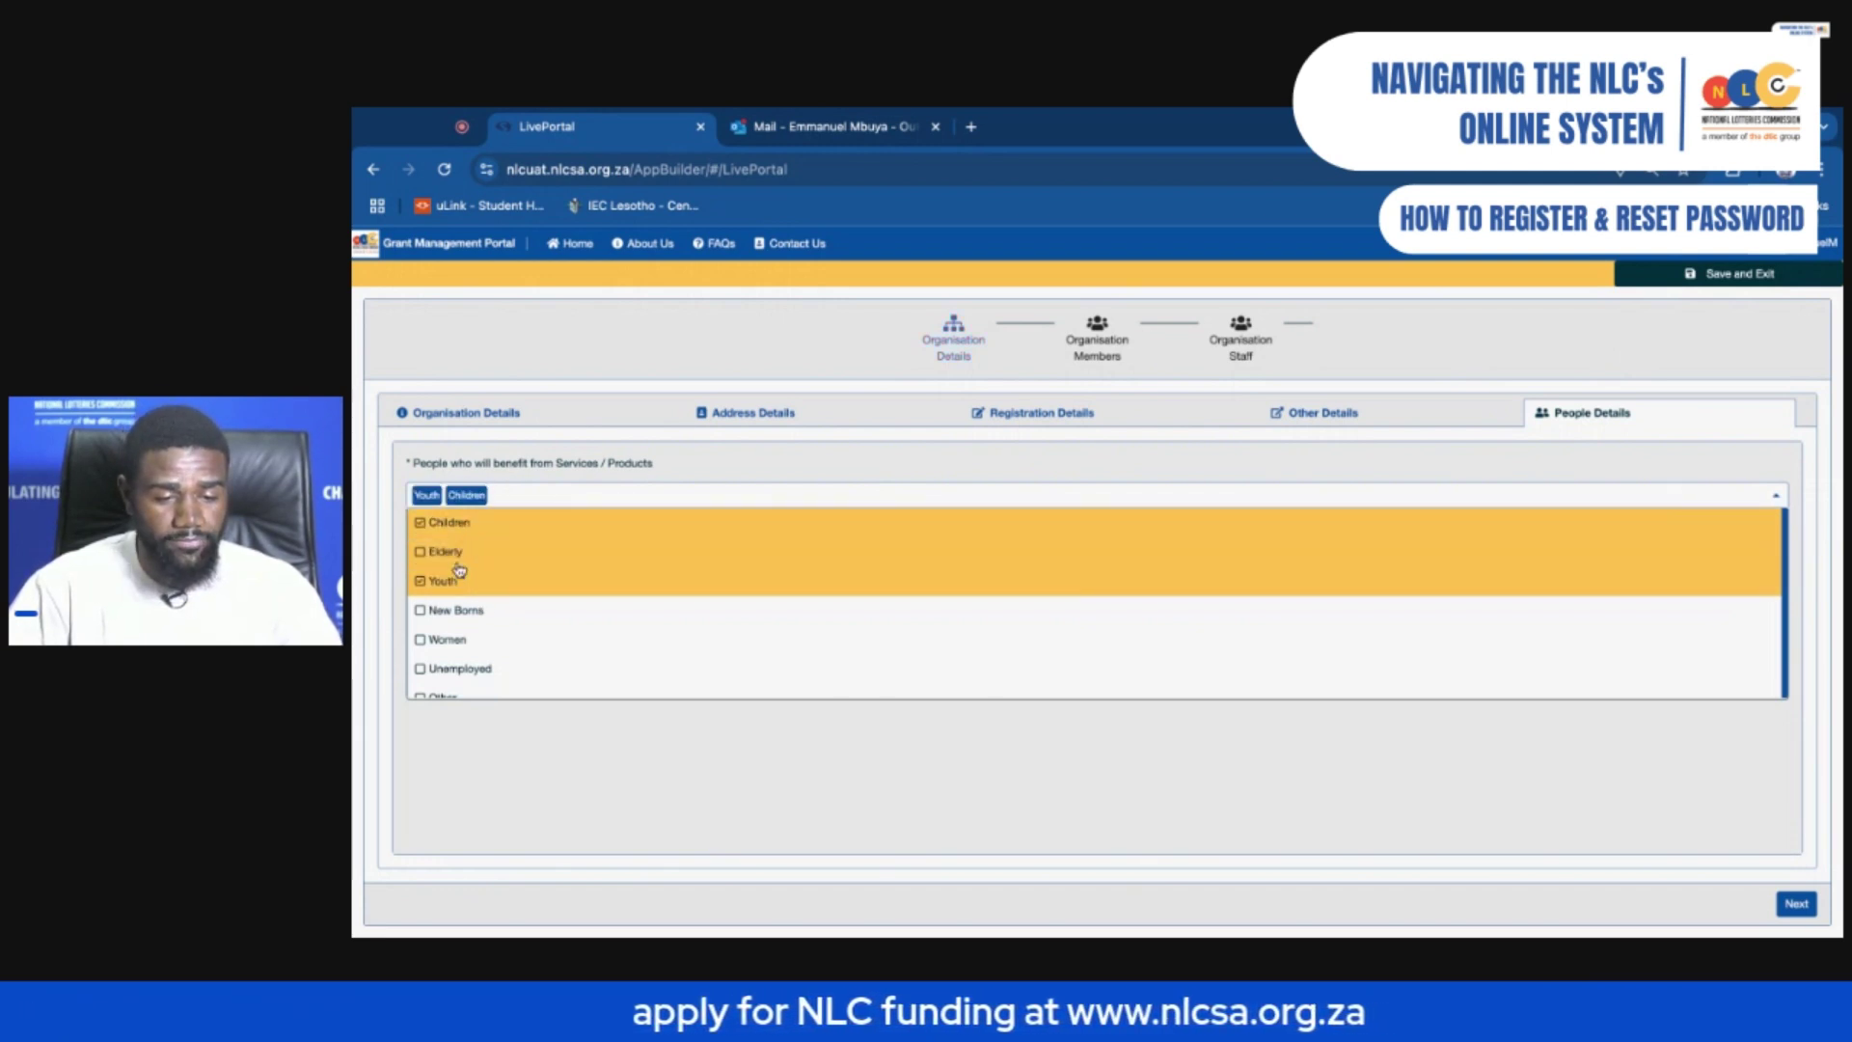
{"action": "left_click", "coordinate": [470, 644]}
{"action": "left_click", "coordinate": [467, 666]}
{"action": "left_click", "coordinate": [466, 686]}
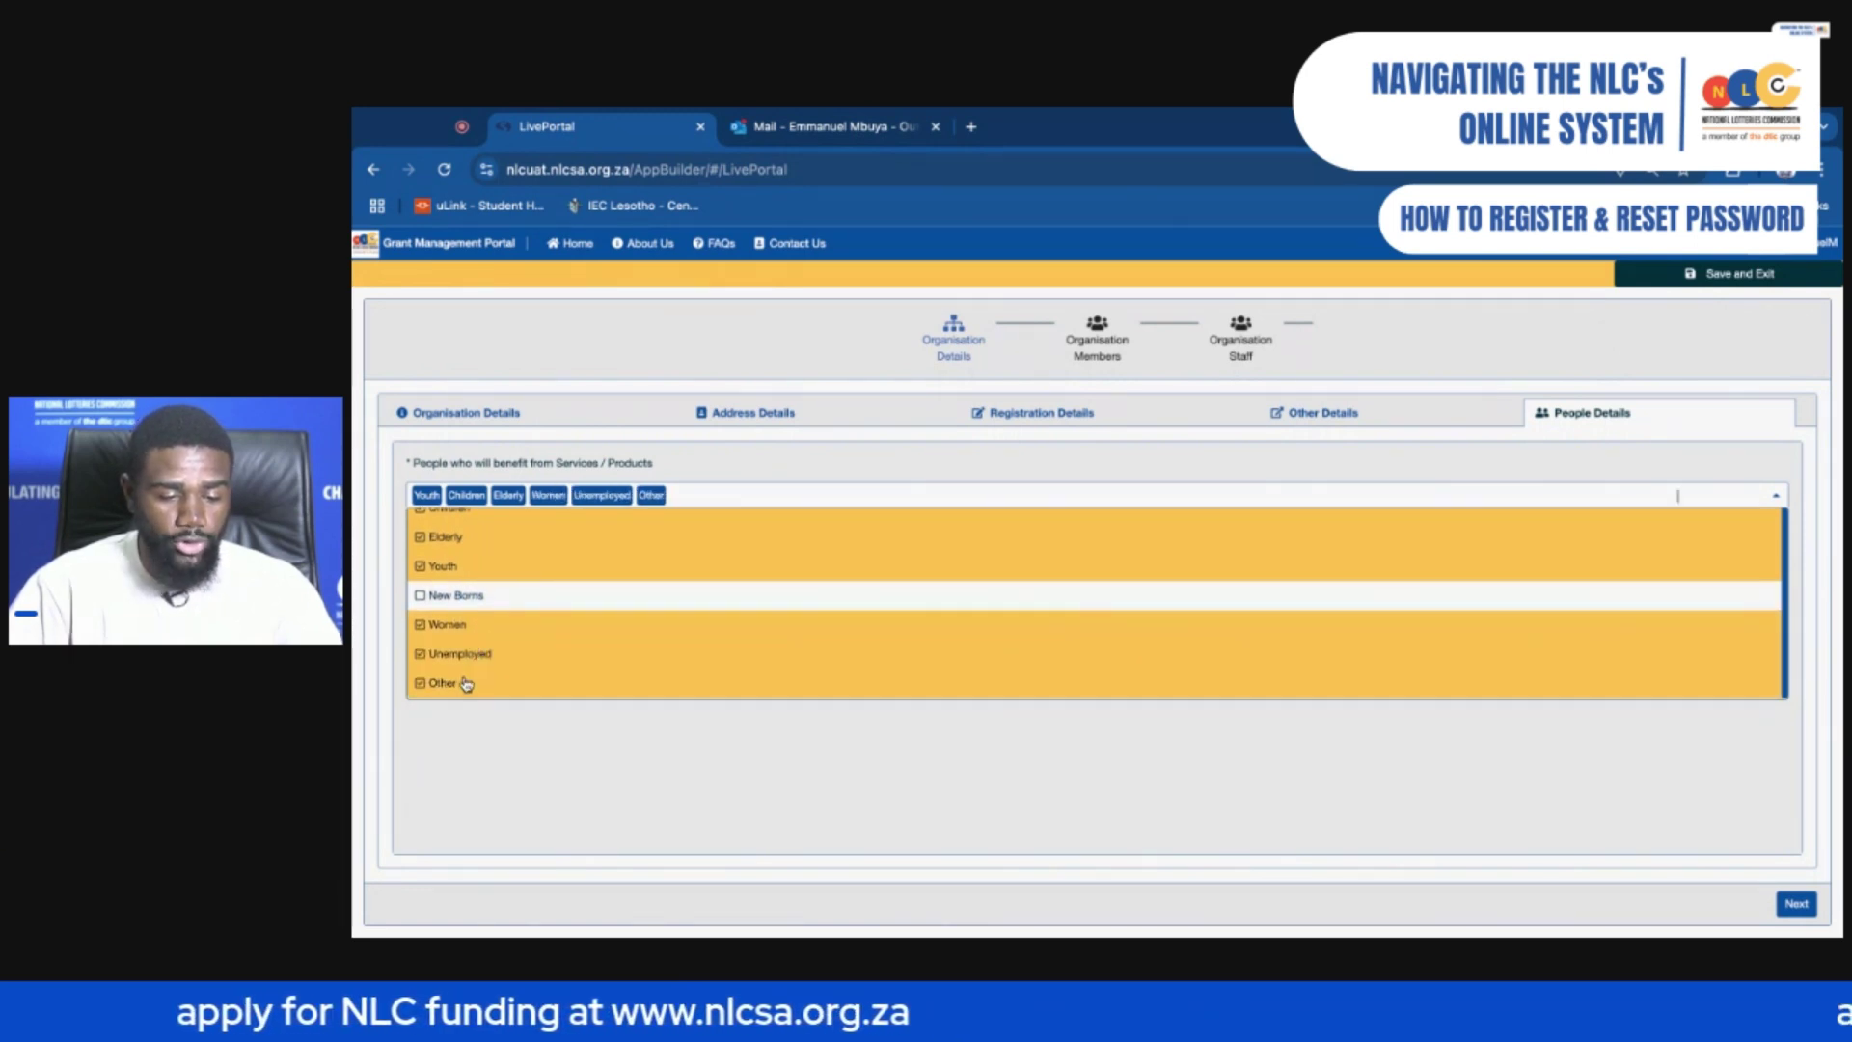
{"action": "left_click", "coordinate": [703, 751]}
Select Gauteng as the operating province.
{"action": "left_click", "coordinate": [460, 566]}
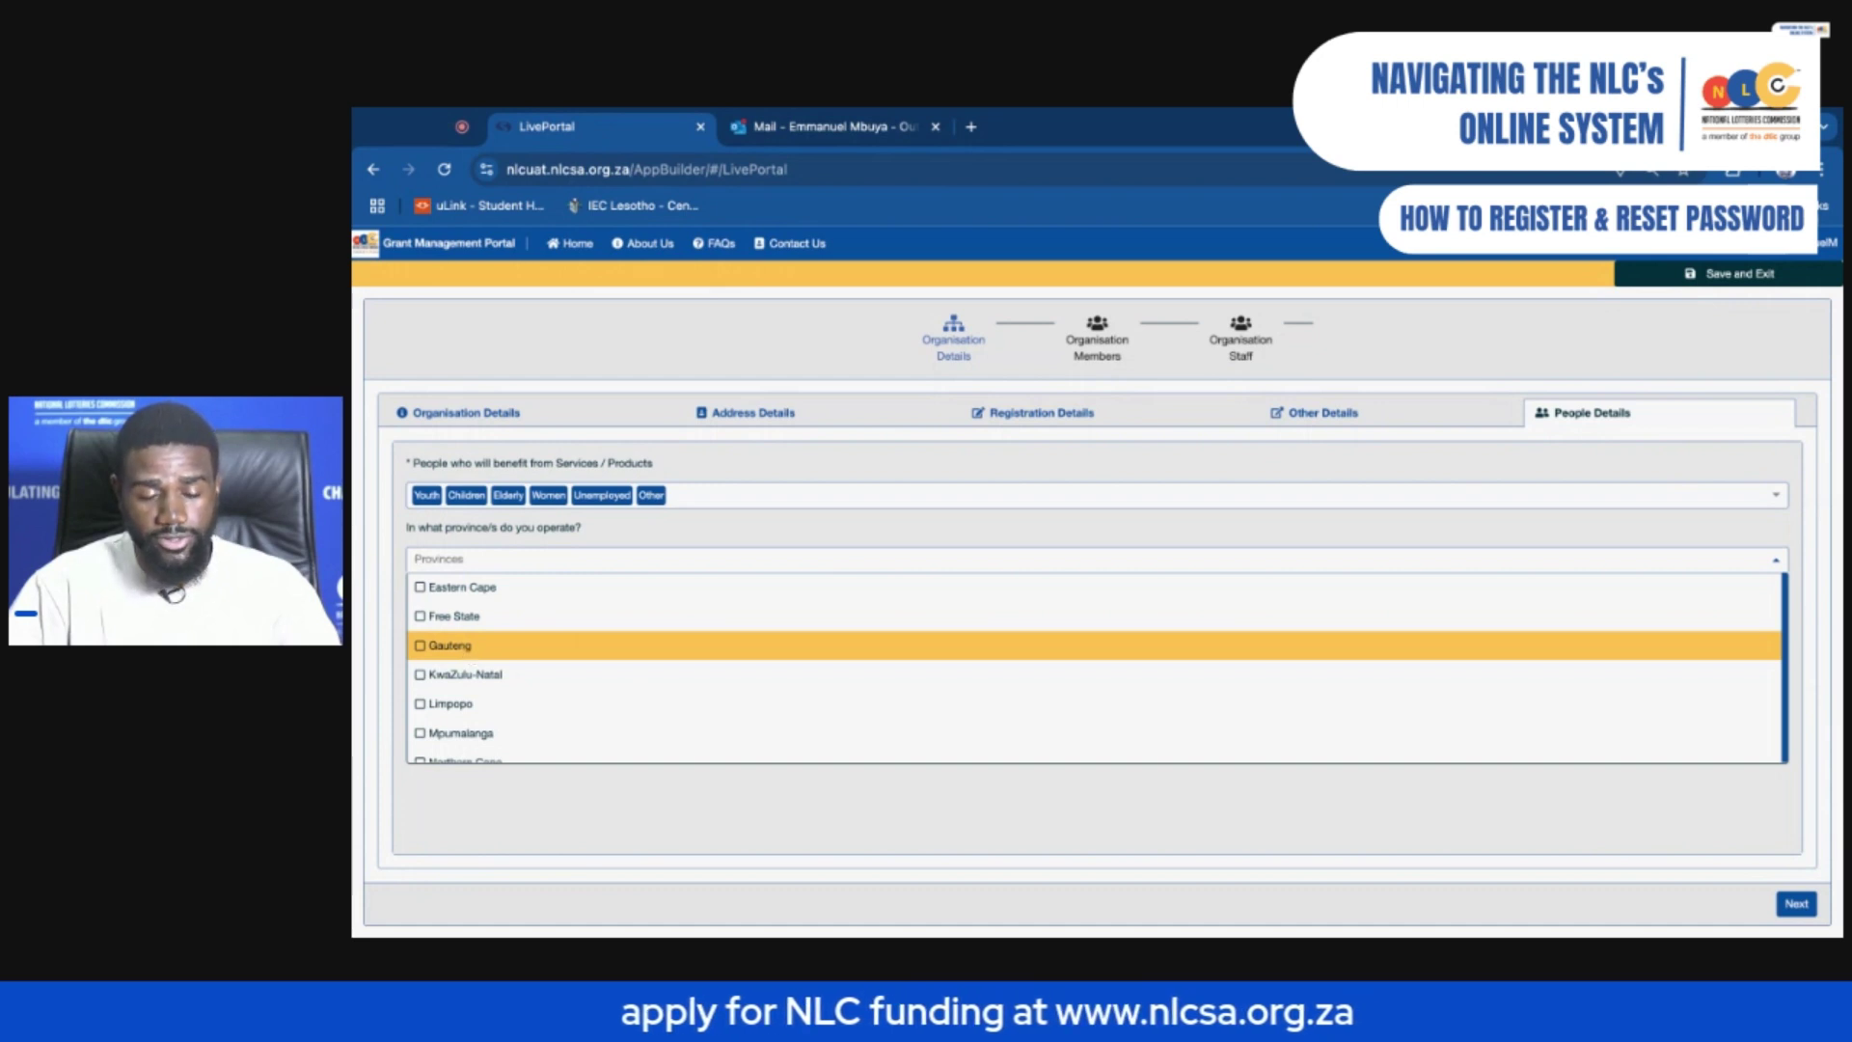
{"action": "left_click", "coordinate": [483, 646]}
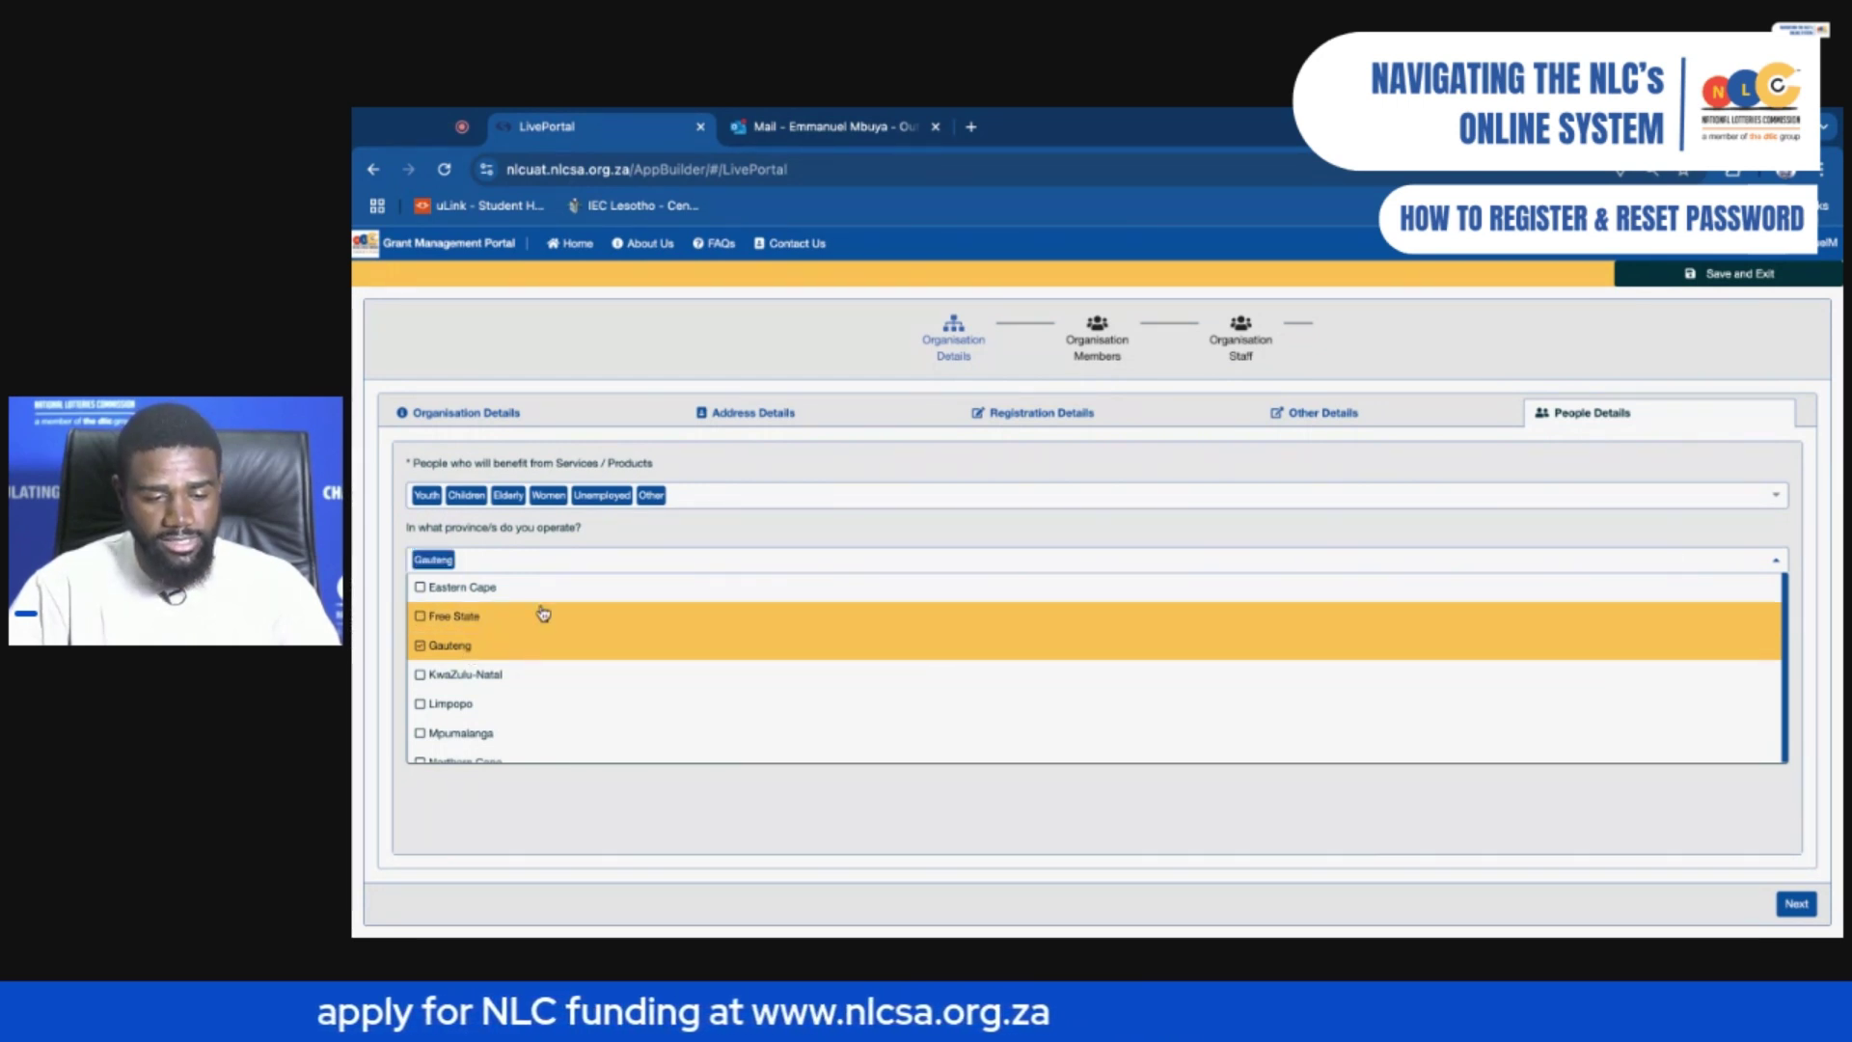
{"action": "left_click", "coordinate": [719, 525]}
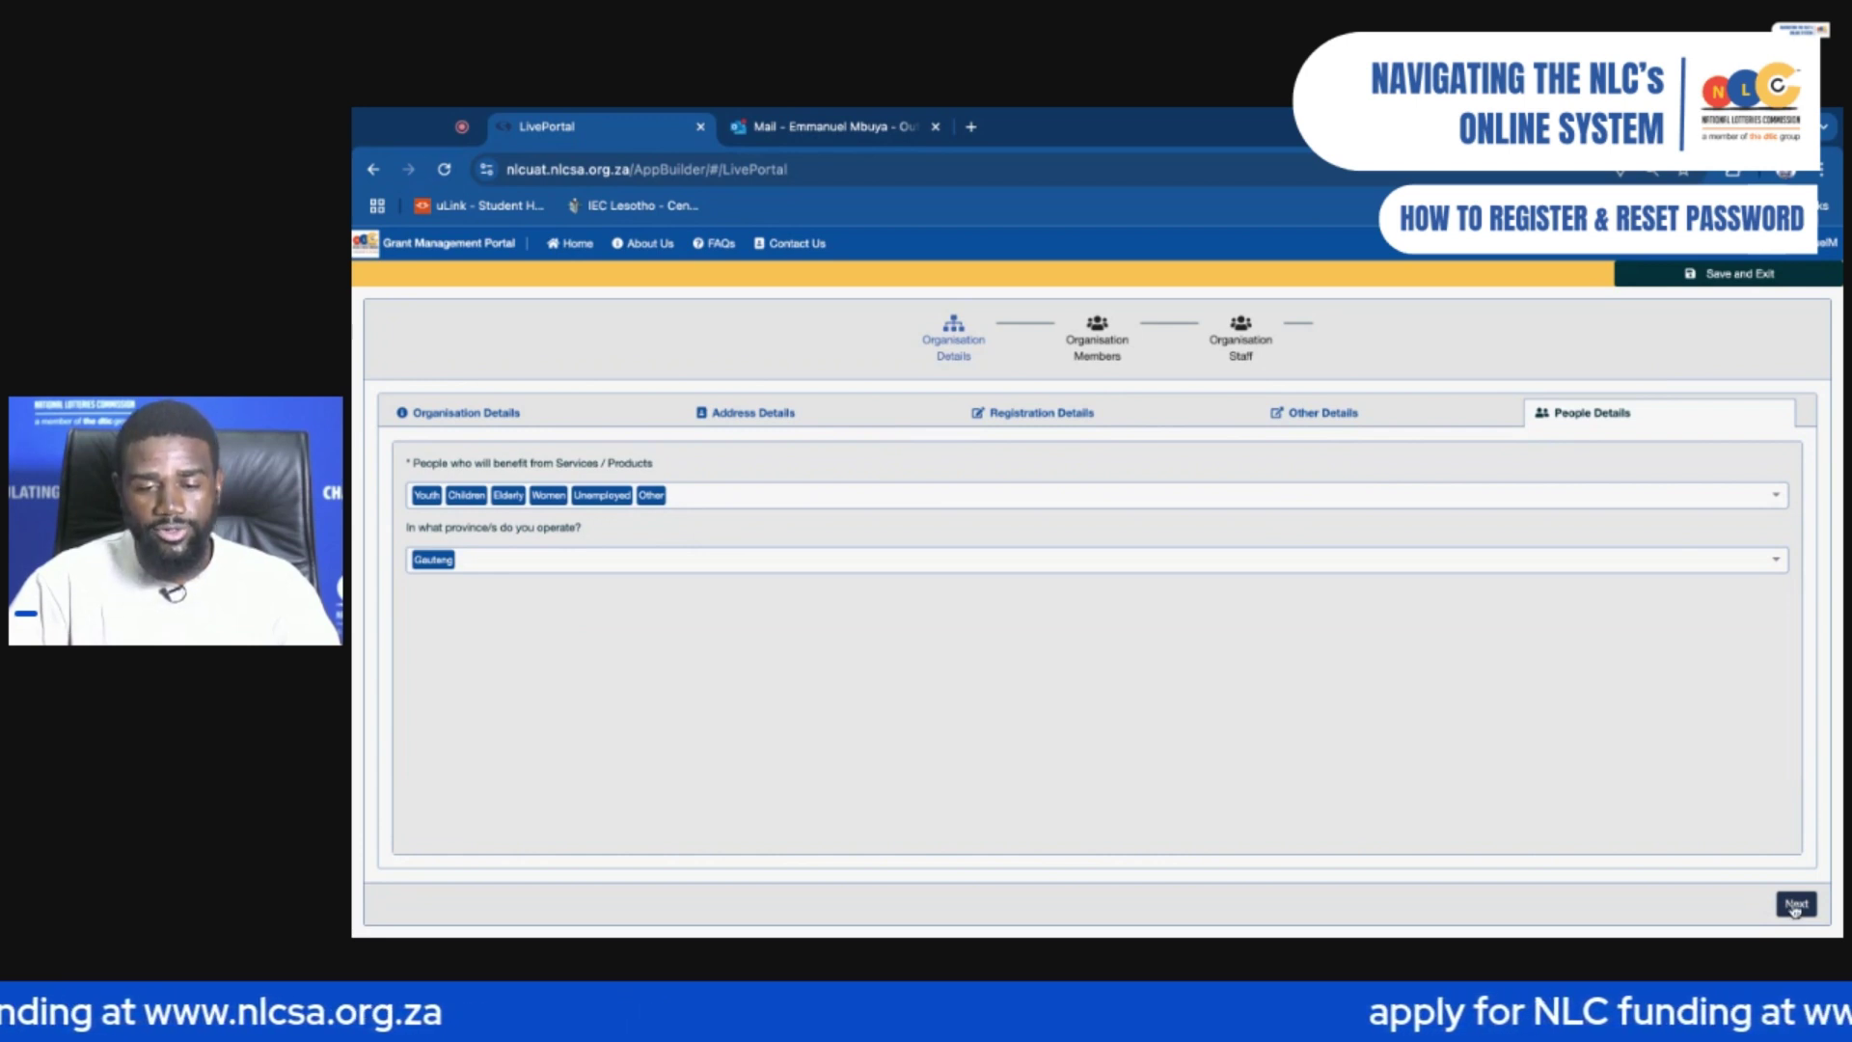
Go from People Details to the Organisation Members step with Next.
{"action": "left_click", "coordinate": [1795, 904]}
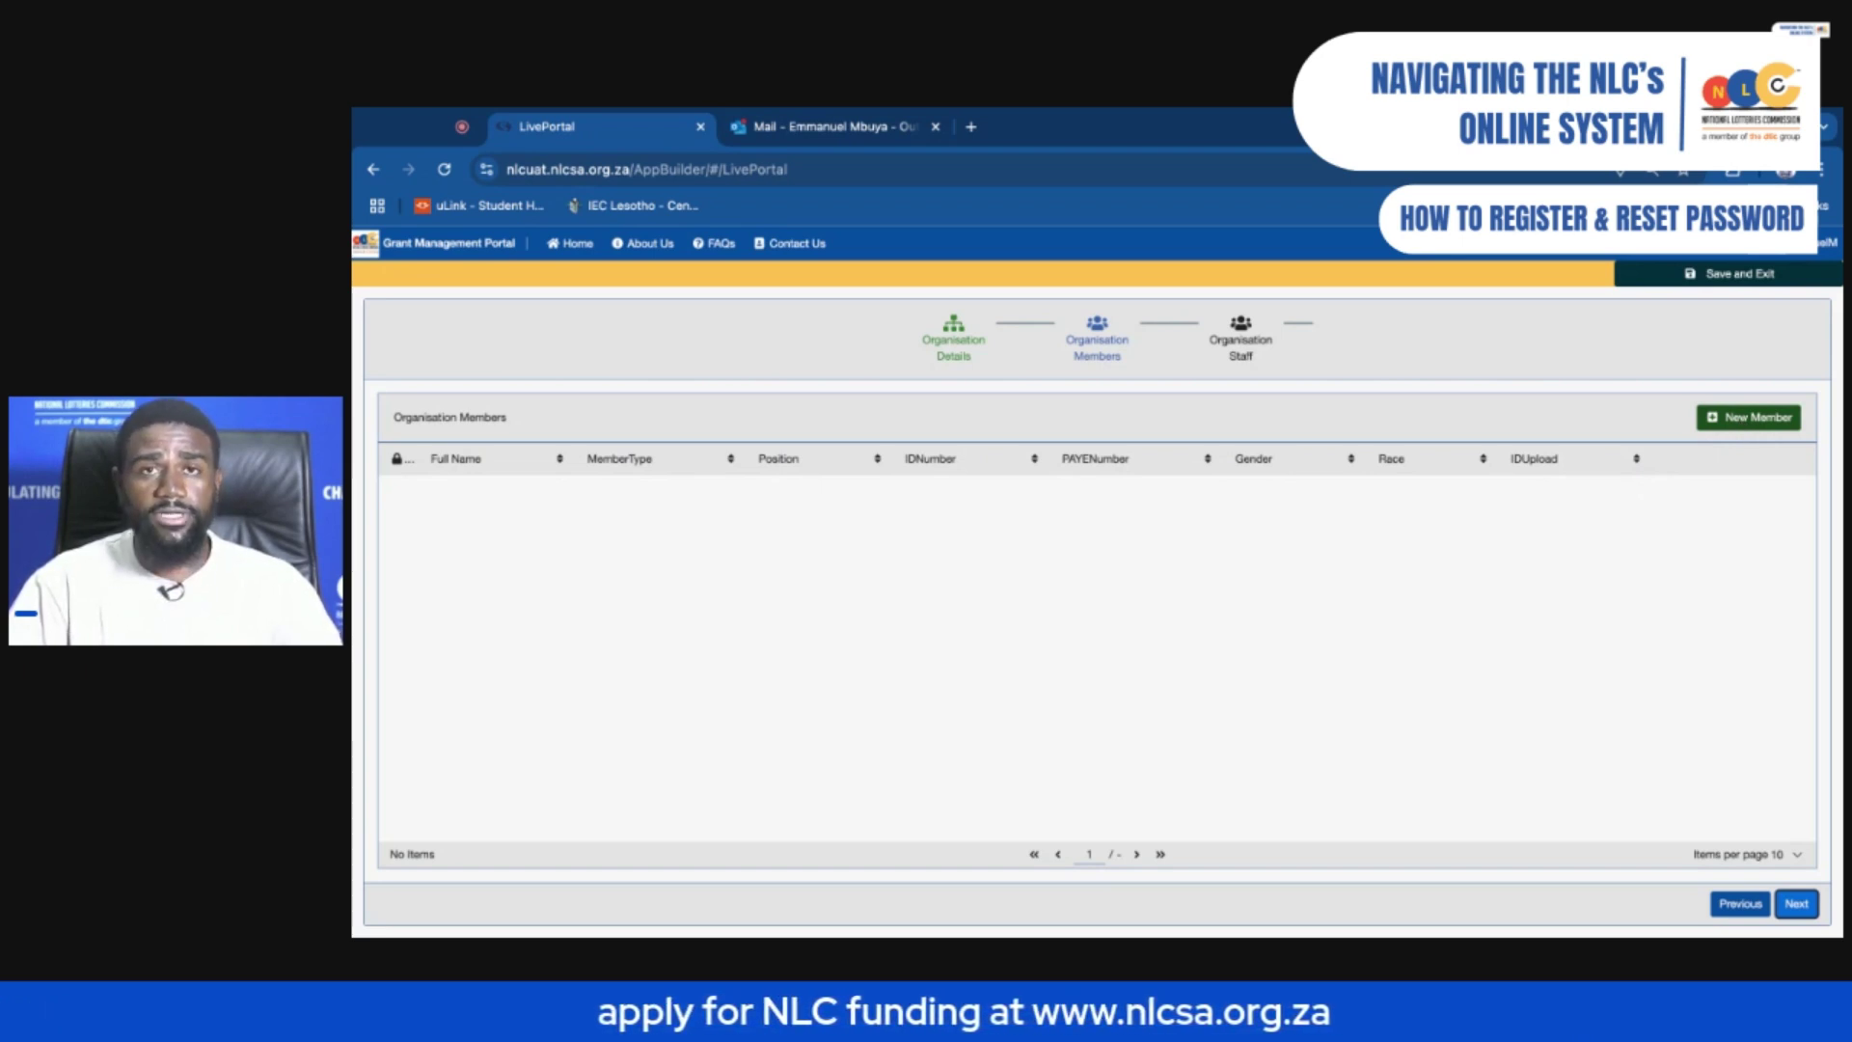
Start a new member of type Main Contact Person and enter the member's name.
{"action": "left_click", "coordinate": [1745, 417]}
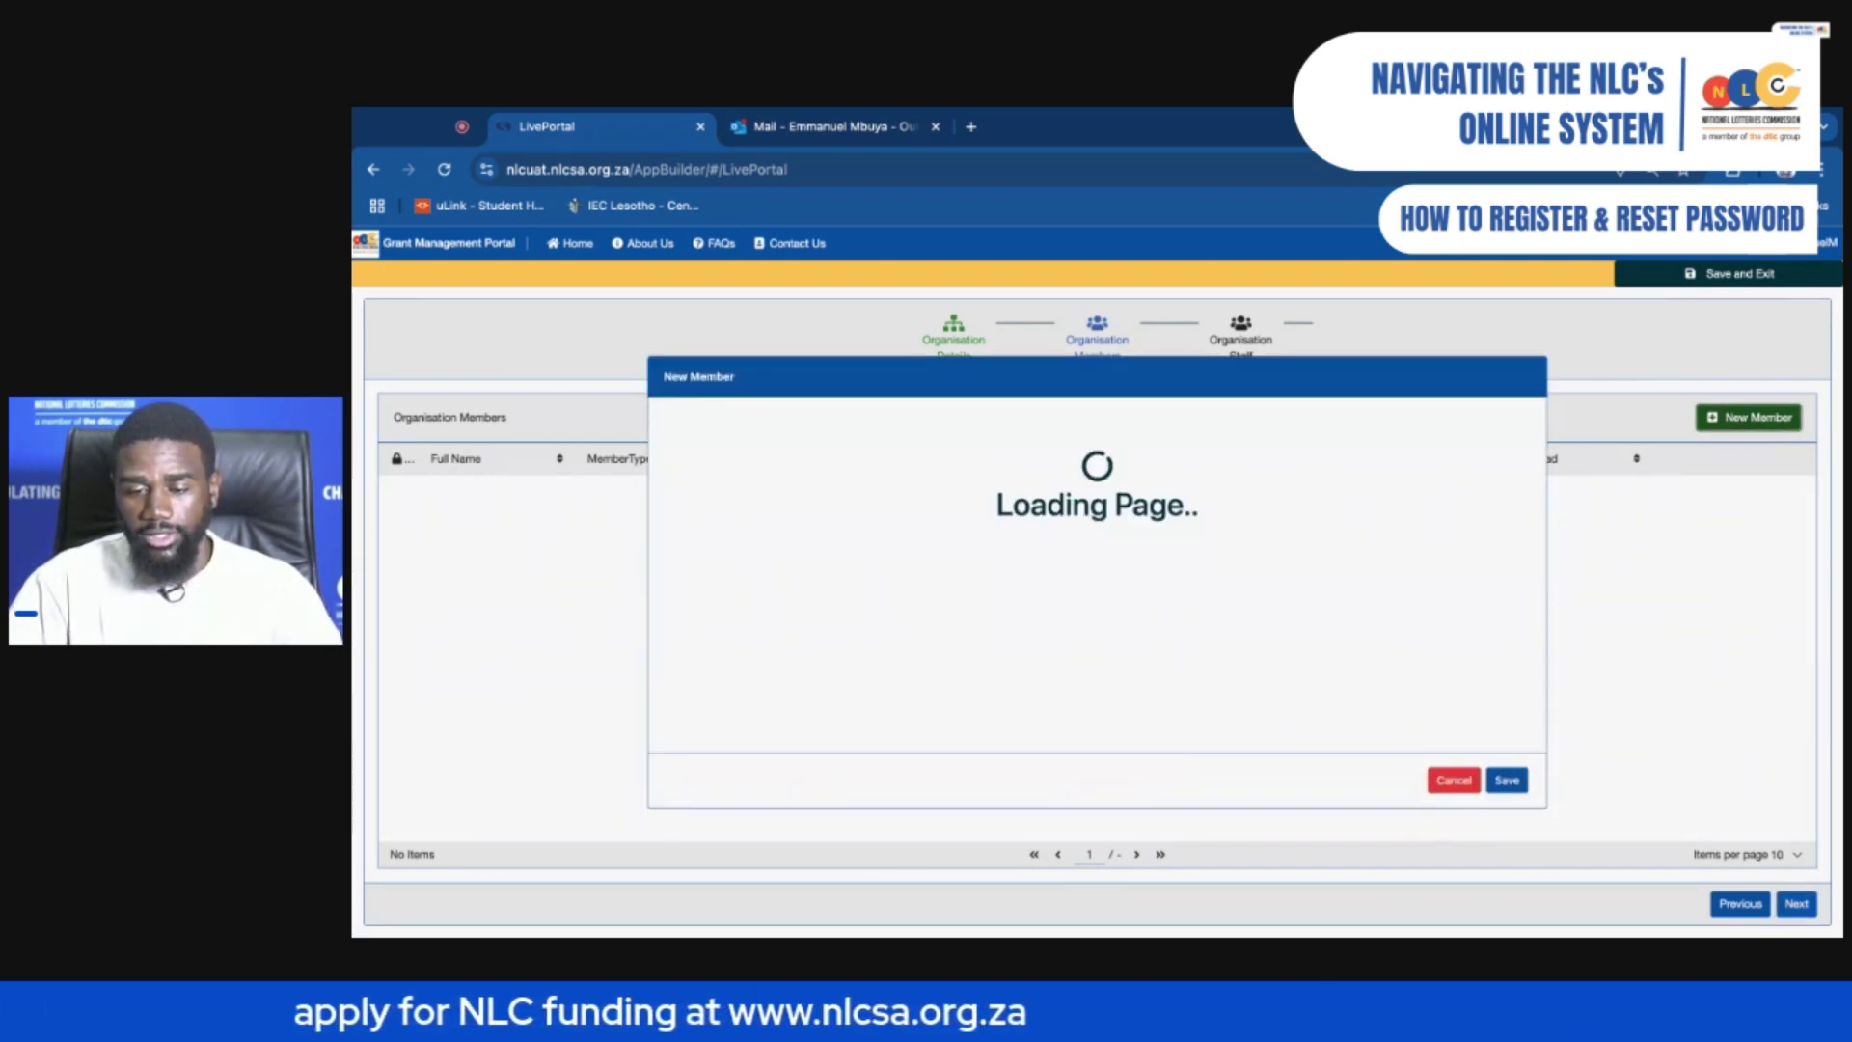
{"action": "left_click", "coordinate": [733, 458]}
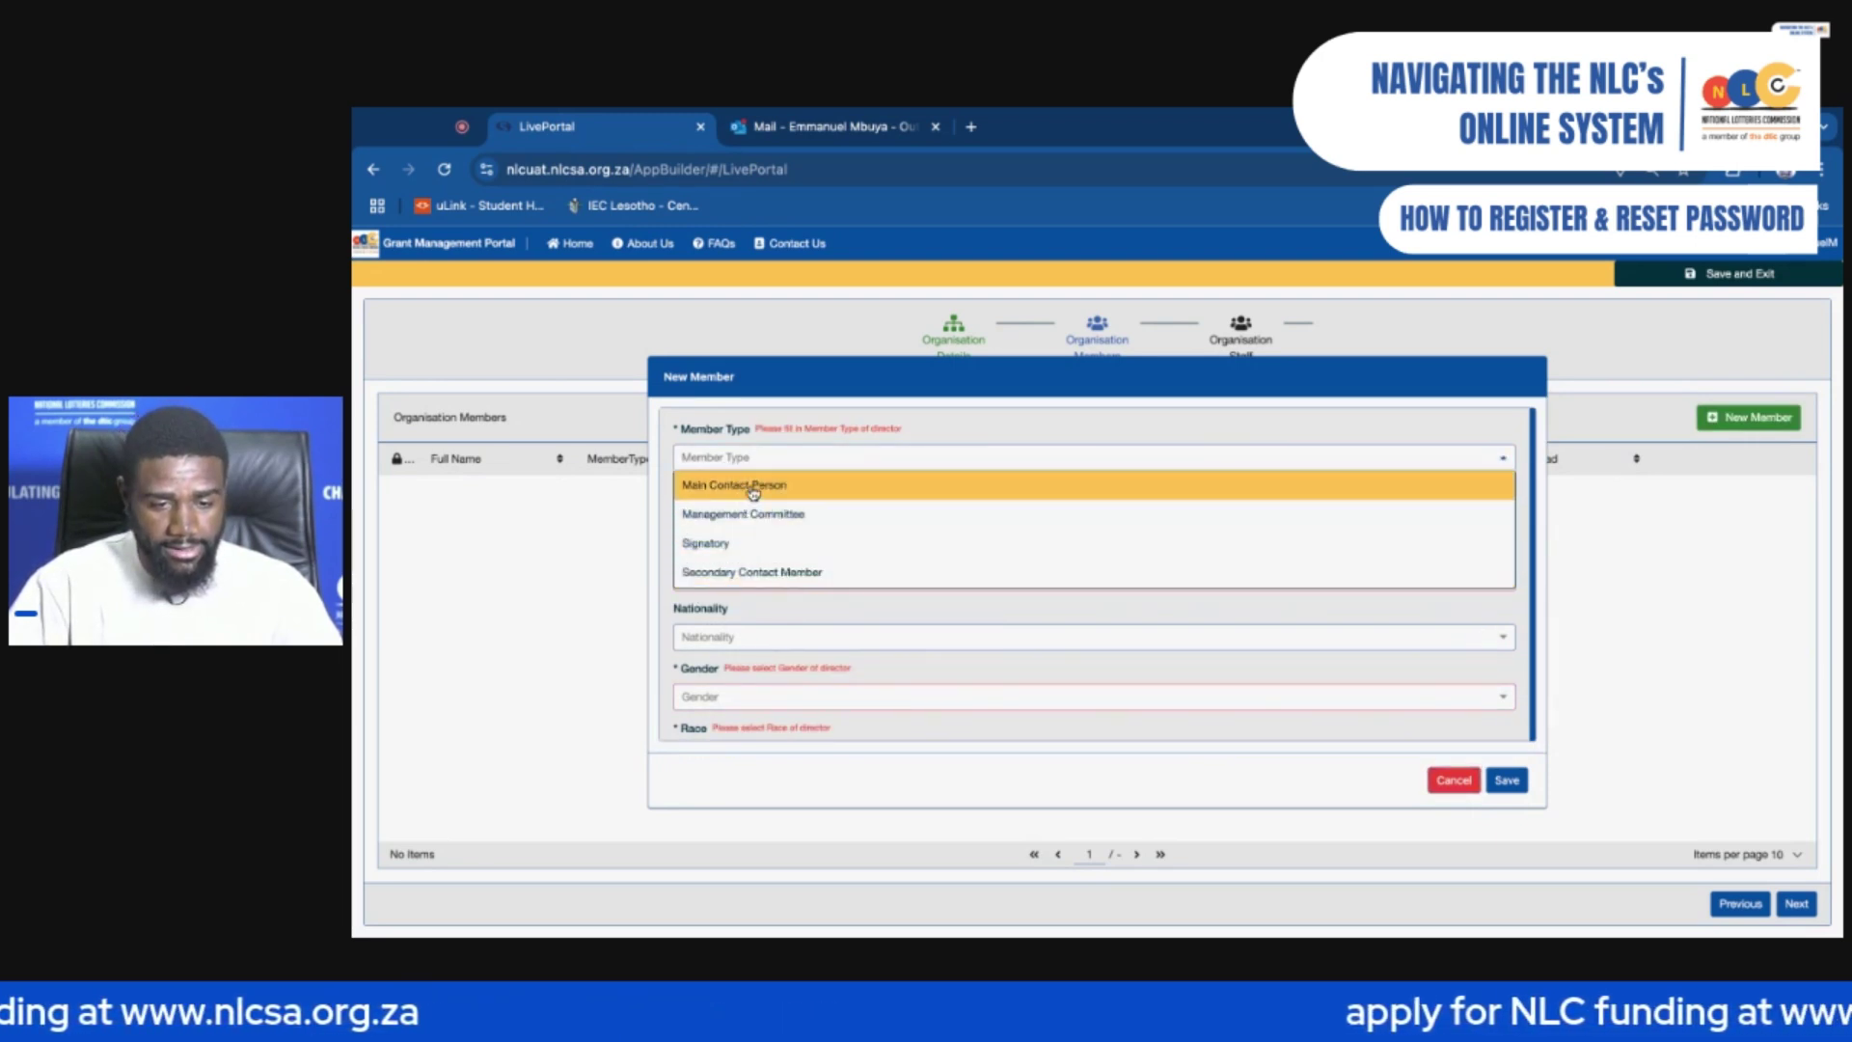
{"action": "left_click", "coordinate": [753, 485]}
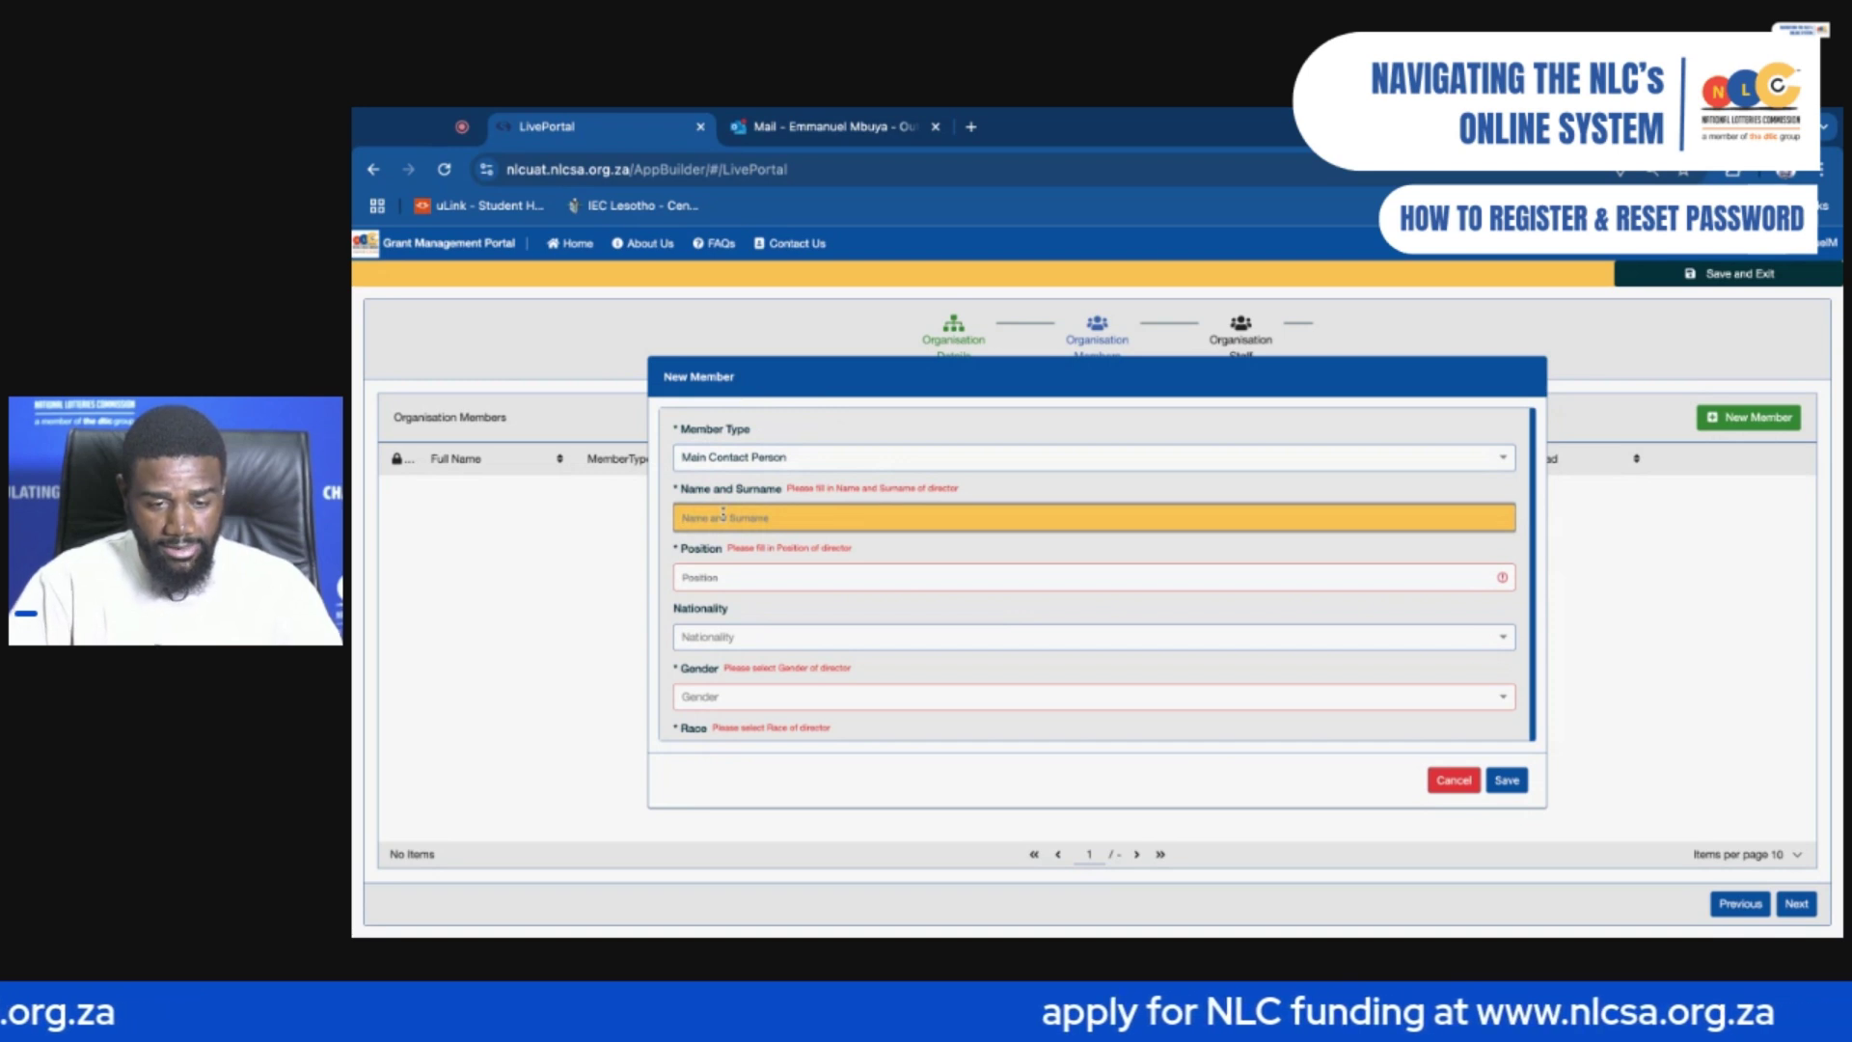
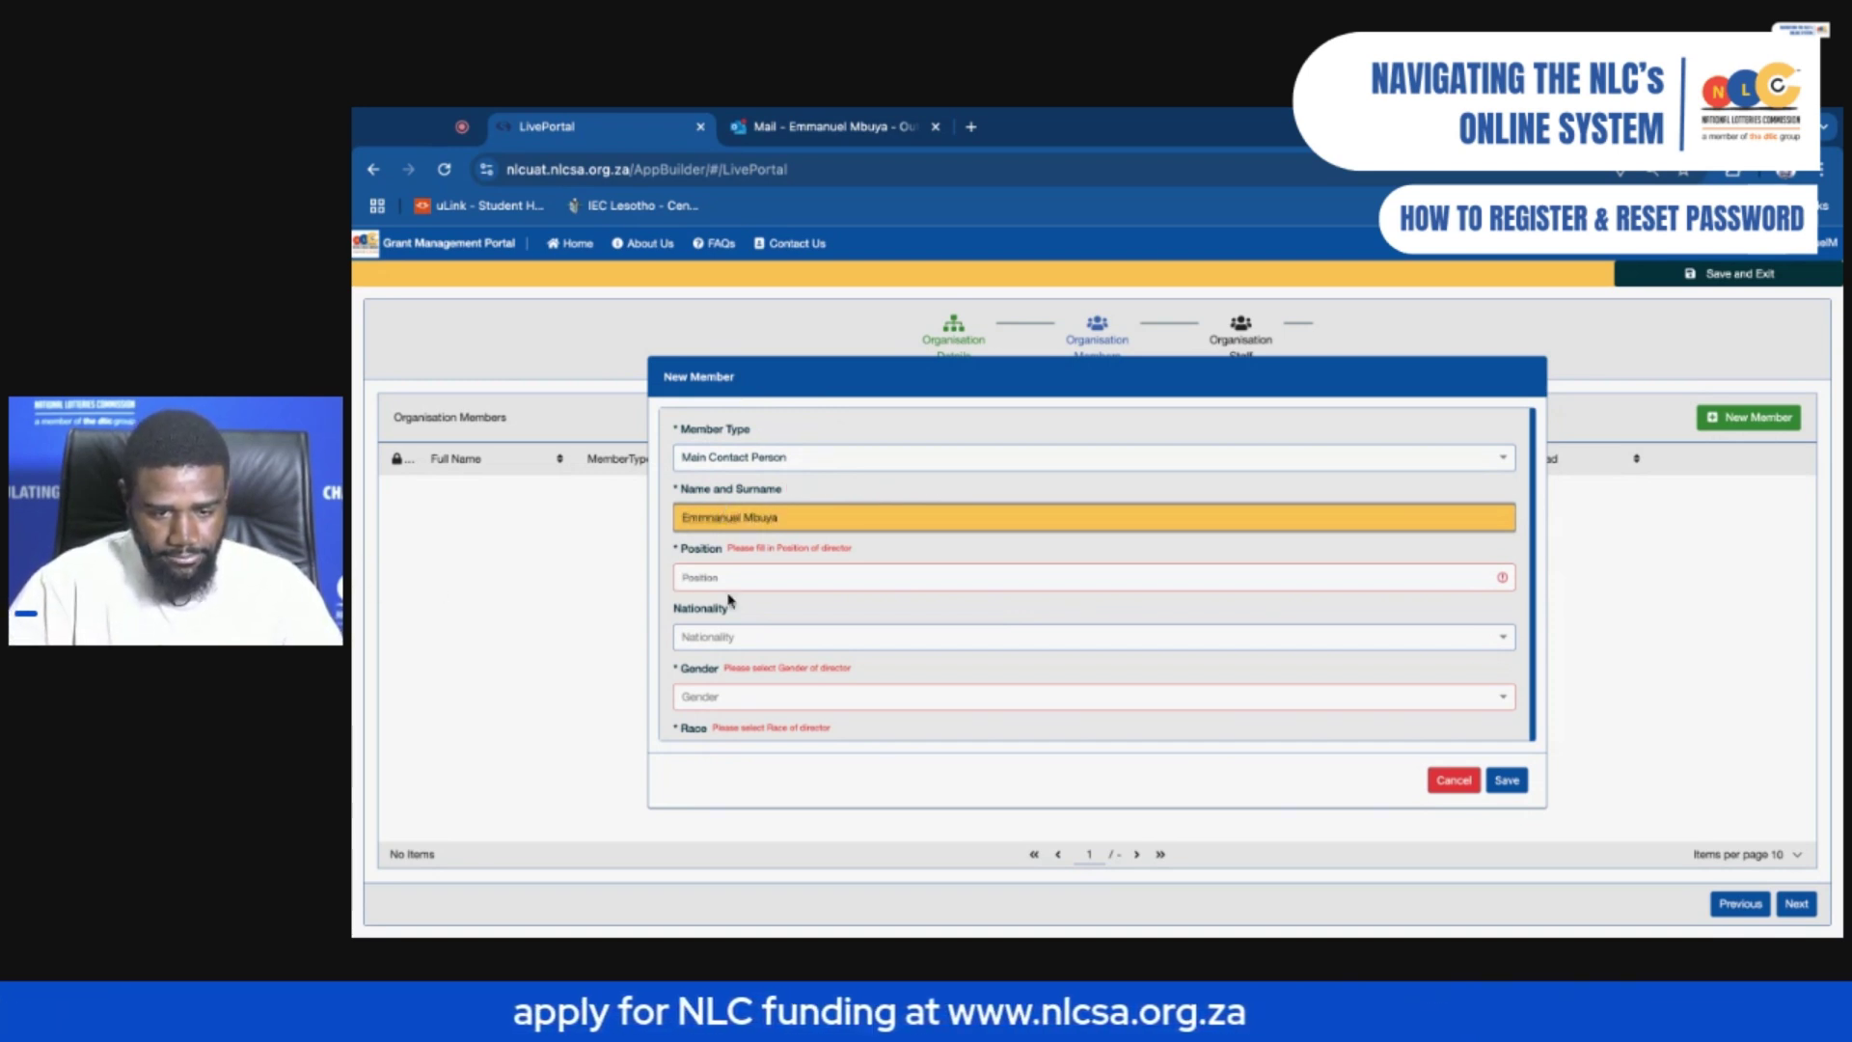
Enter Director as the member's position and South African as nationality.
{"action": "left_click", "coordinate": [718, 577]}
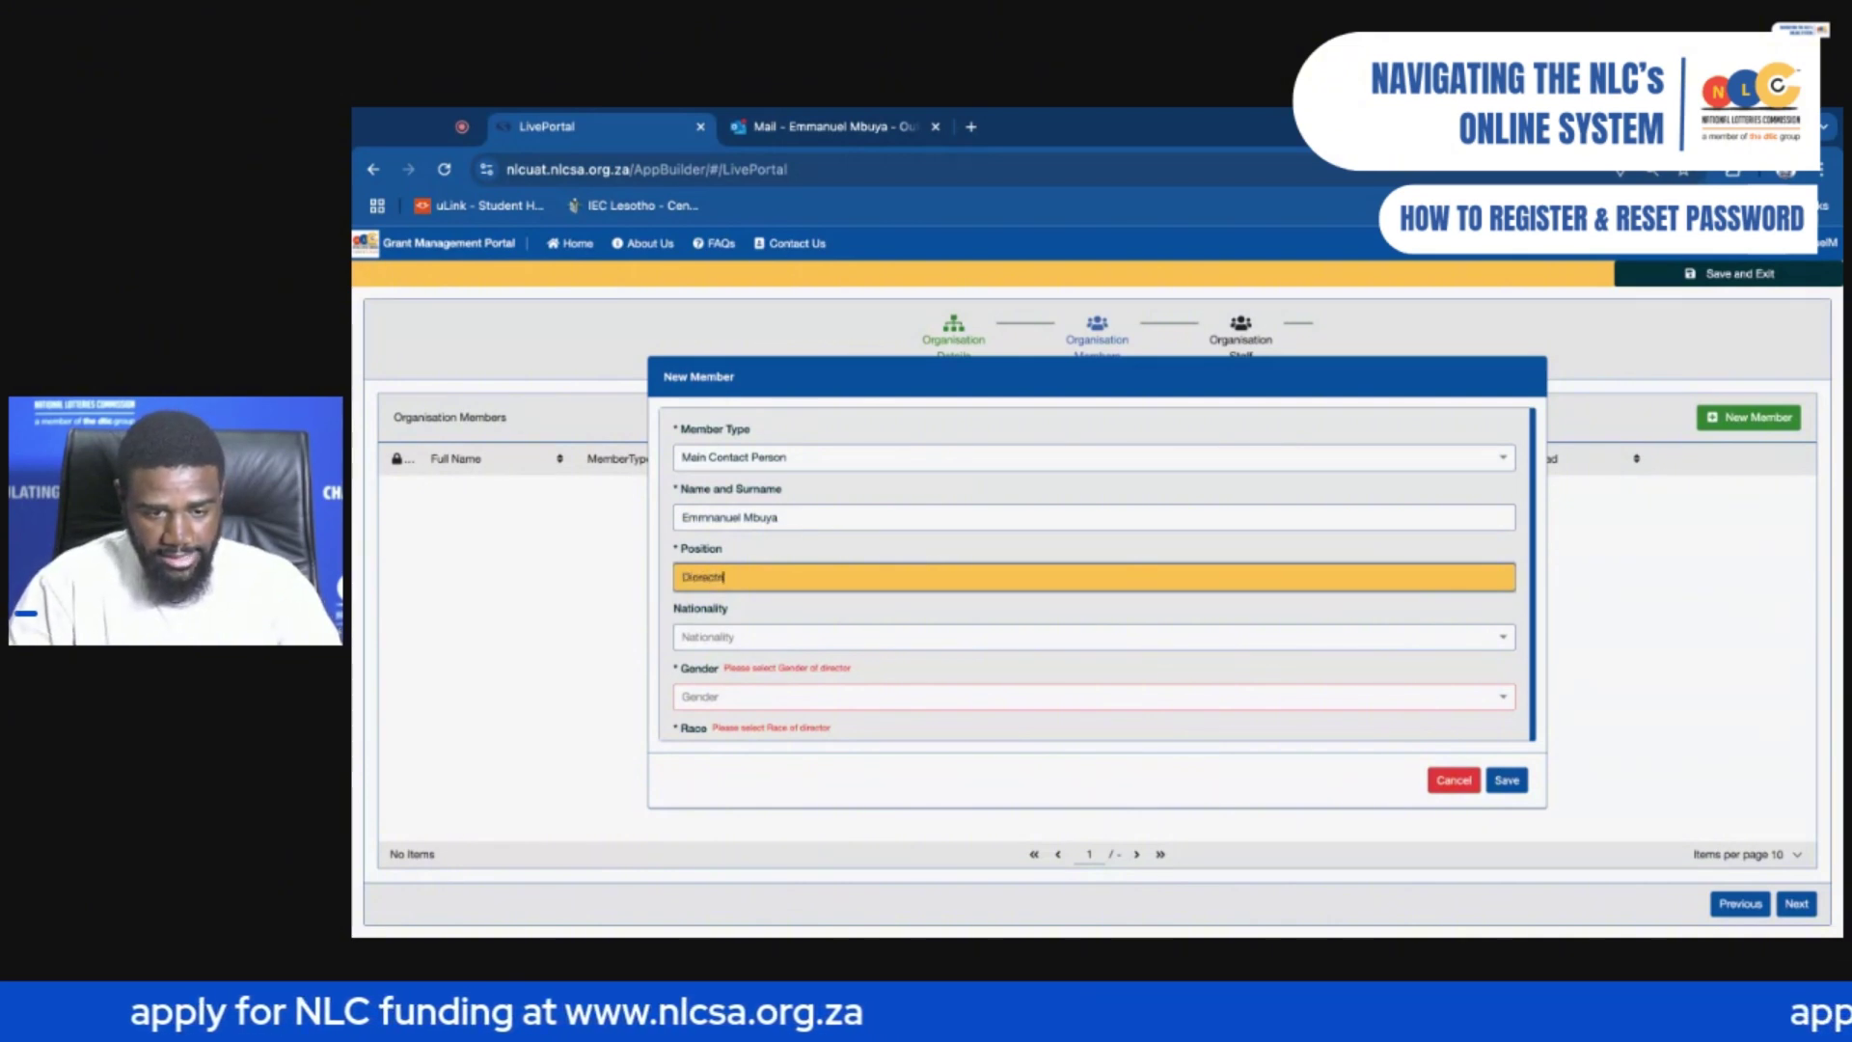
{"action": "type", "text": "Dierect"}
{"action": "key", "text": "BackSpace"}
{"action": "key", "text": "BackSpace"}
{"action": "key", "text": "BackSpace"}
{"action": "key", "text": "BackSpace"}
{"action": "key", "text": "BackSpace"}
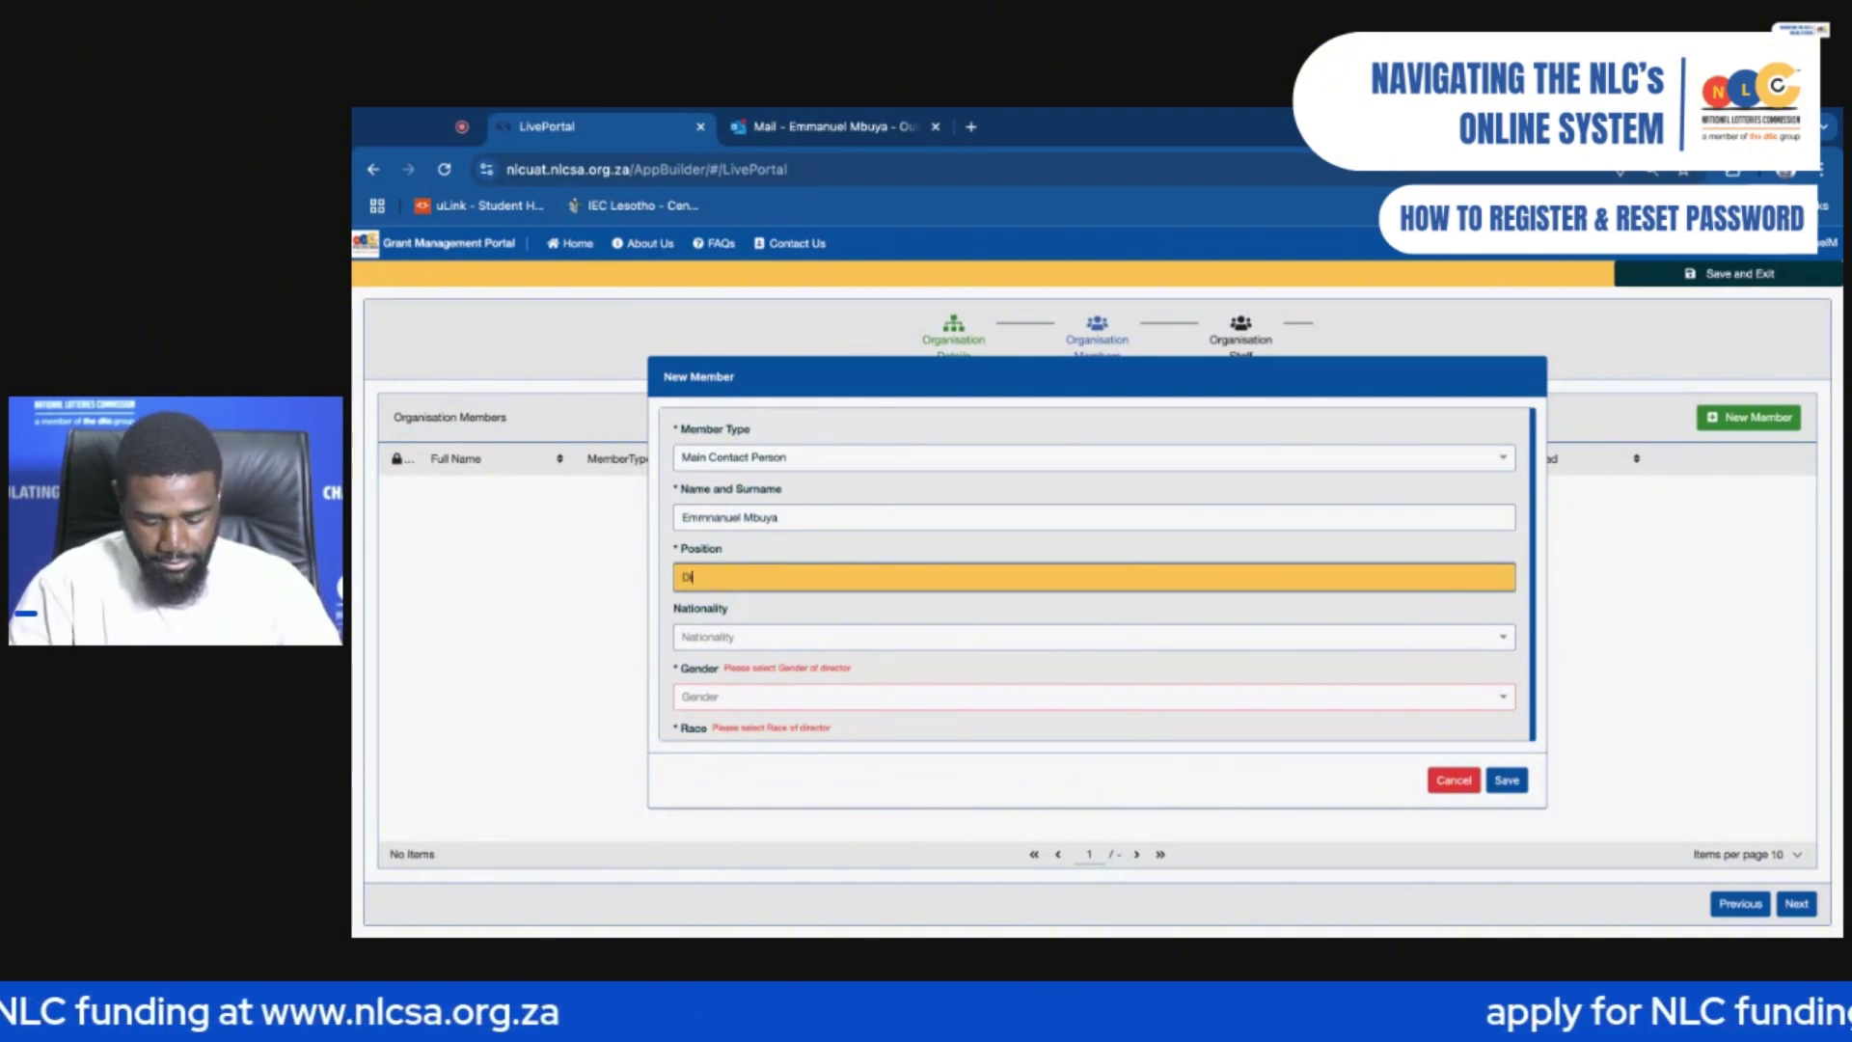
{"action": "type", "text": "rec"}
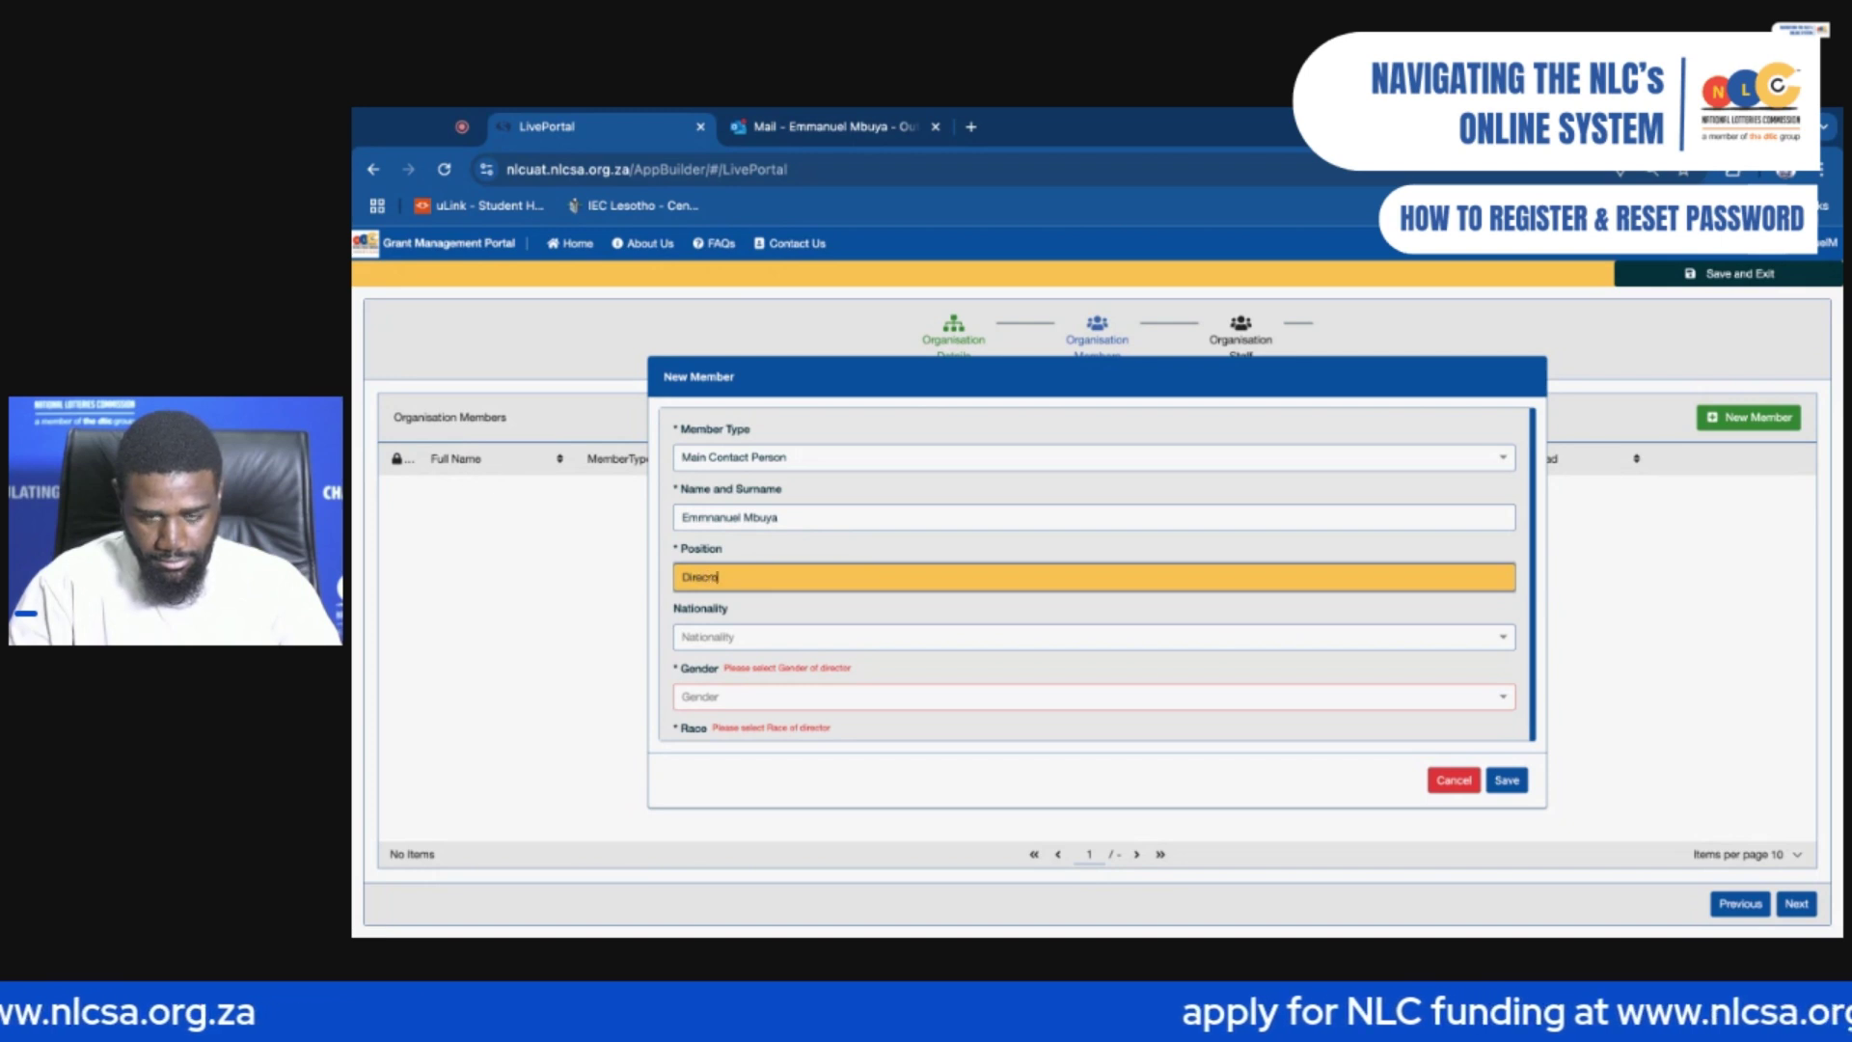
{"action": "type", "text": "tor"}
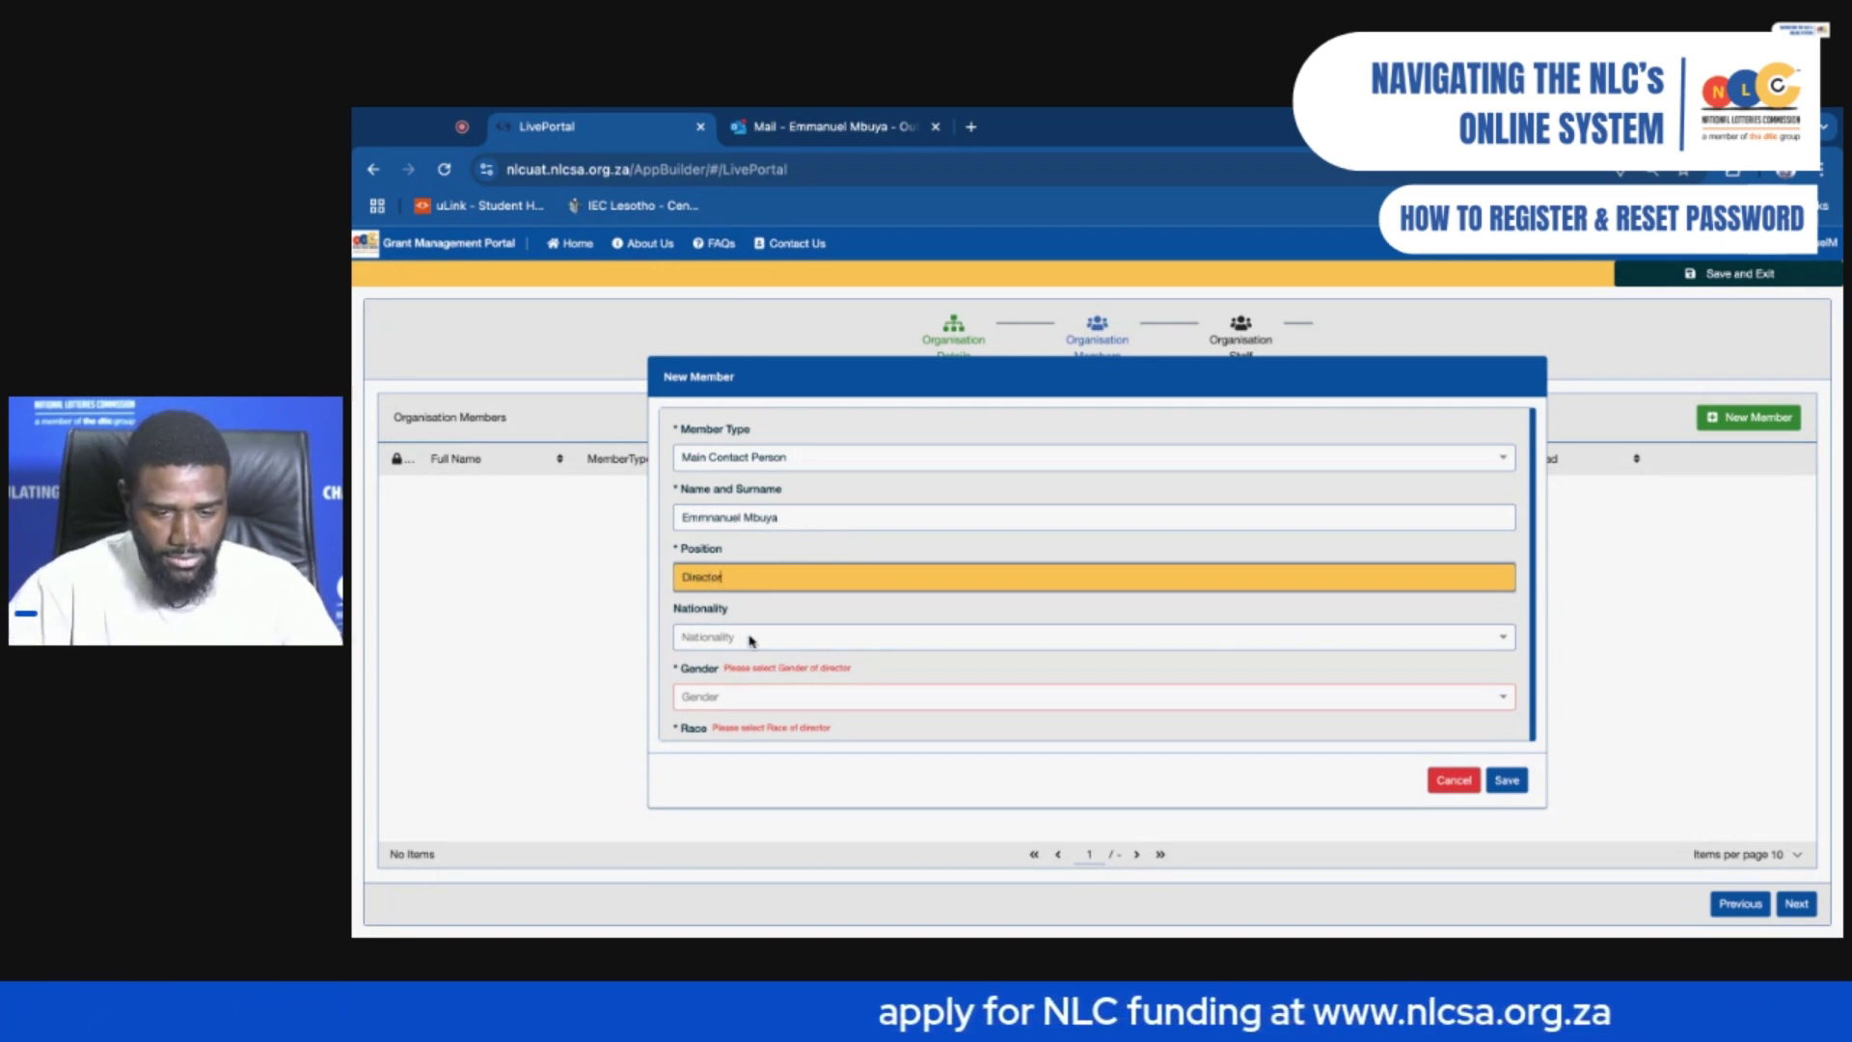
{"action": "left_click", "coordinate": [749, 637]}
{"action": "type", "text": "south"}
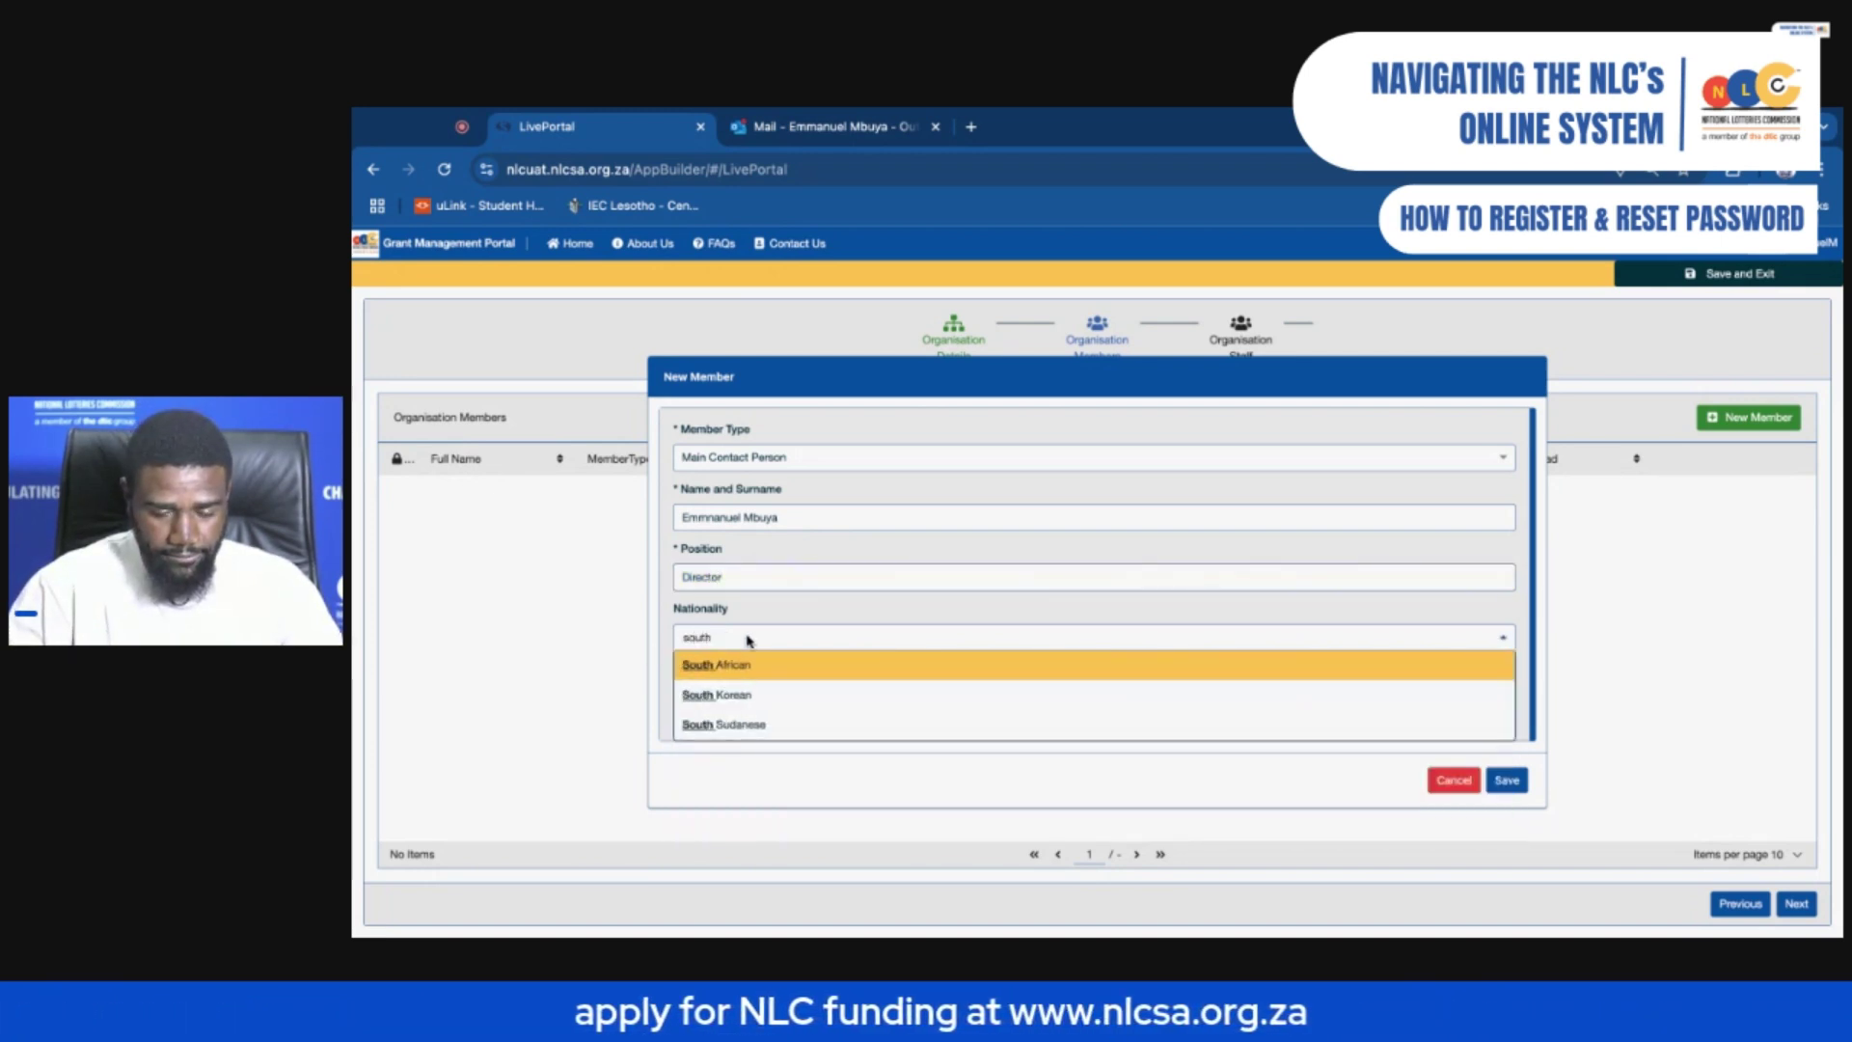
{"action": "left_click", "coordinate": [723, 664]}
{"action": "scroll", "coordinate": [773, 612], "scroll_direction": "down", "scroll_amount": 5}
Set the member's gender to Male and race to African.
{"action": "scroll", "coordinate": [781, 489], "scroll_direction": "up", "scroll_amount": 4}
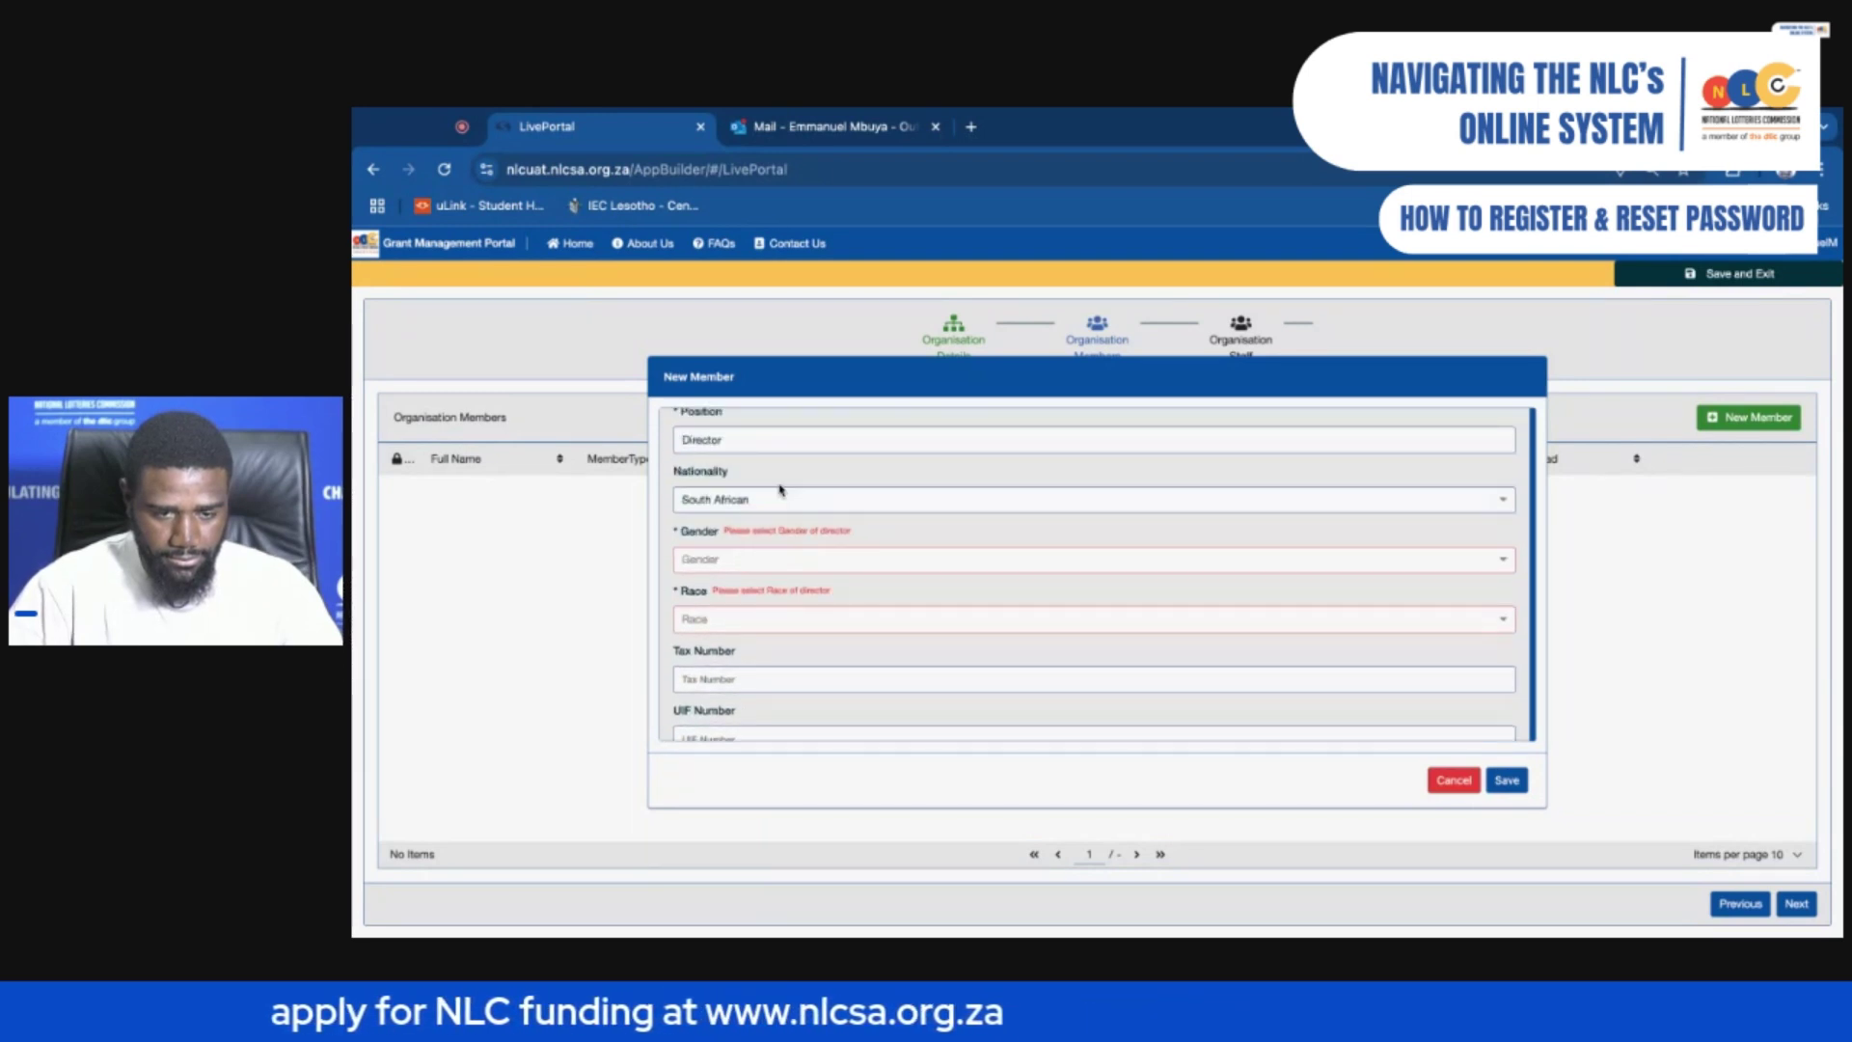
{"action": "left_click", "coordinate": [714, 559]}
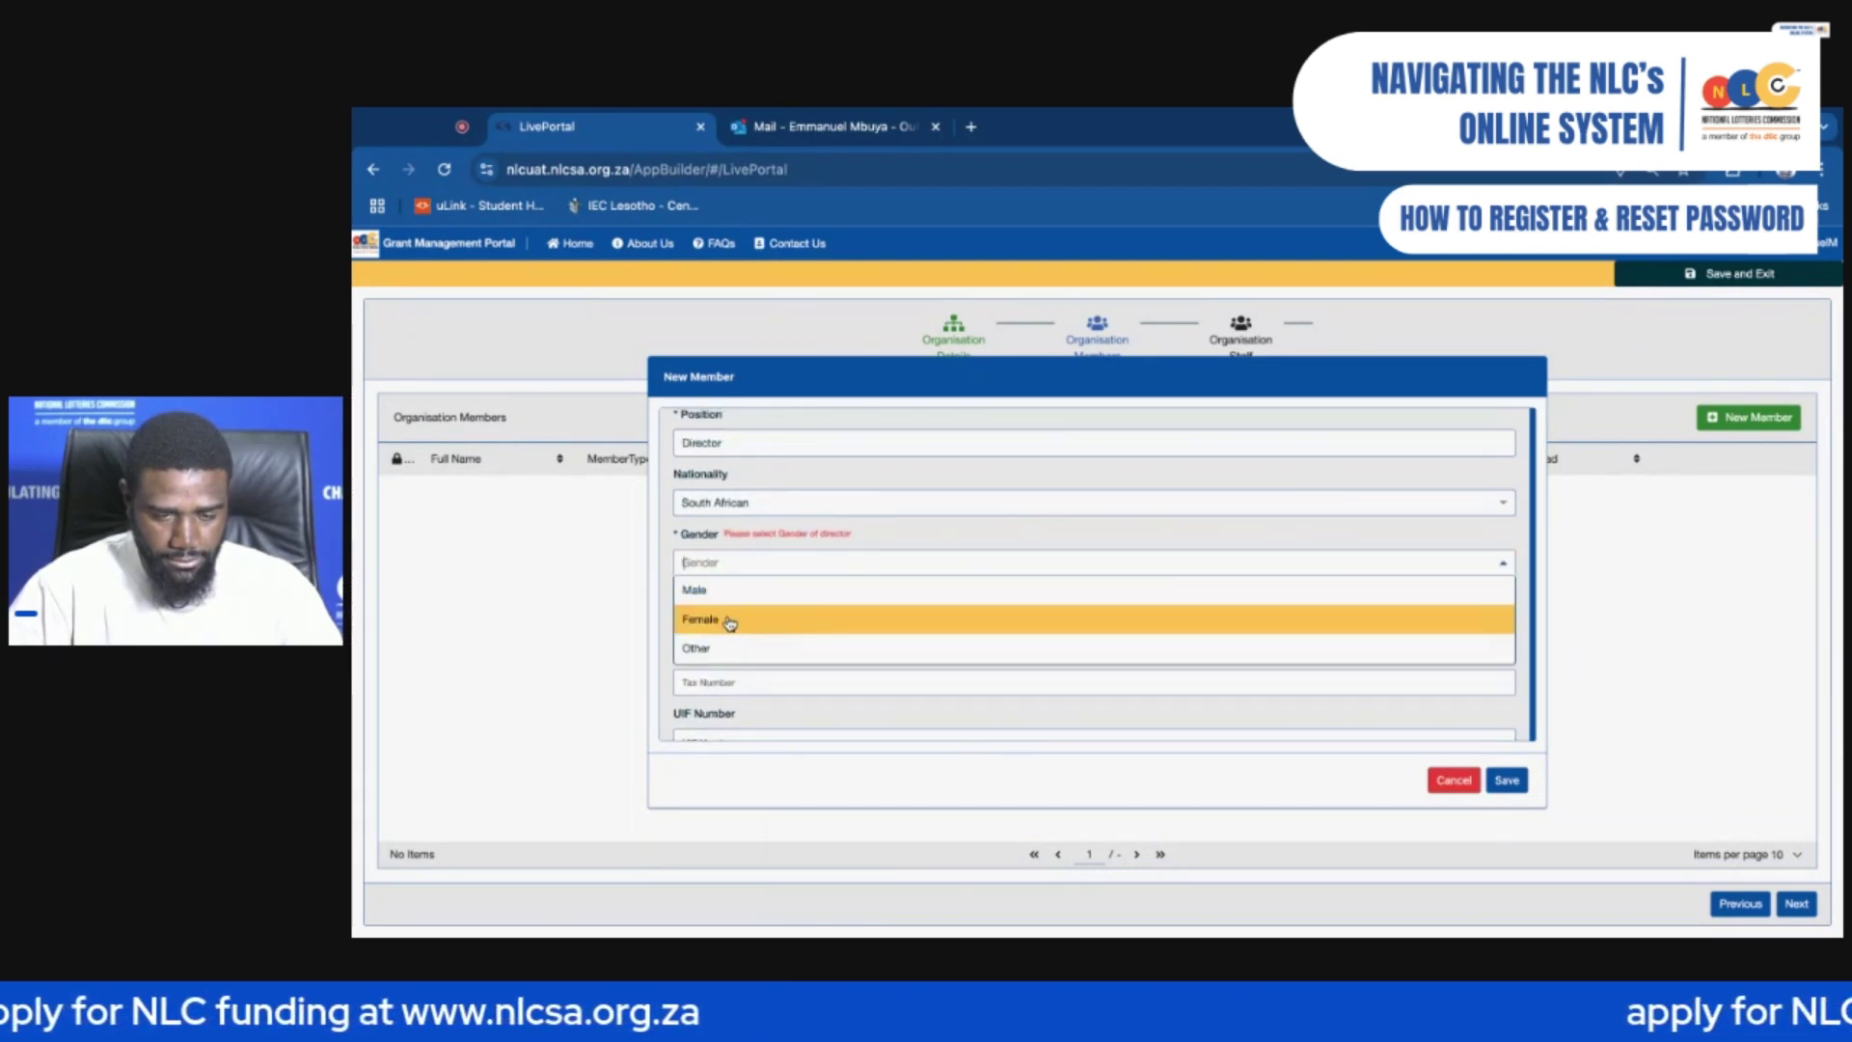
{"action": "left_click", "coordinate": [733, 589]}
{"action": "scroll", "coordinate": [765, 587], "scroll_direction": "down", "scroll_amount": 3}
{"action": "left_click", "coordinate": [725, 466]}
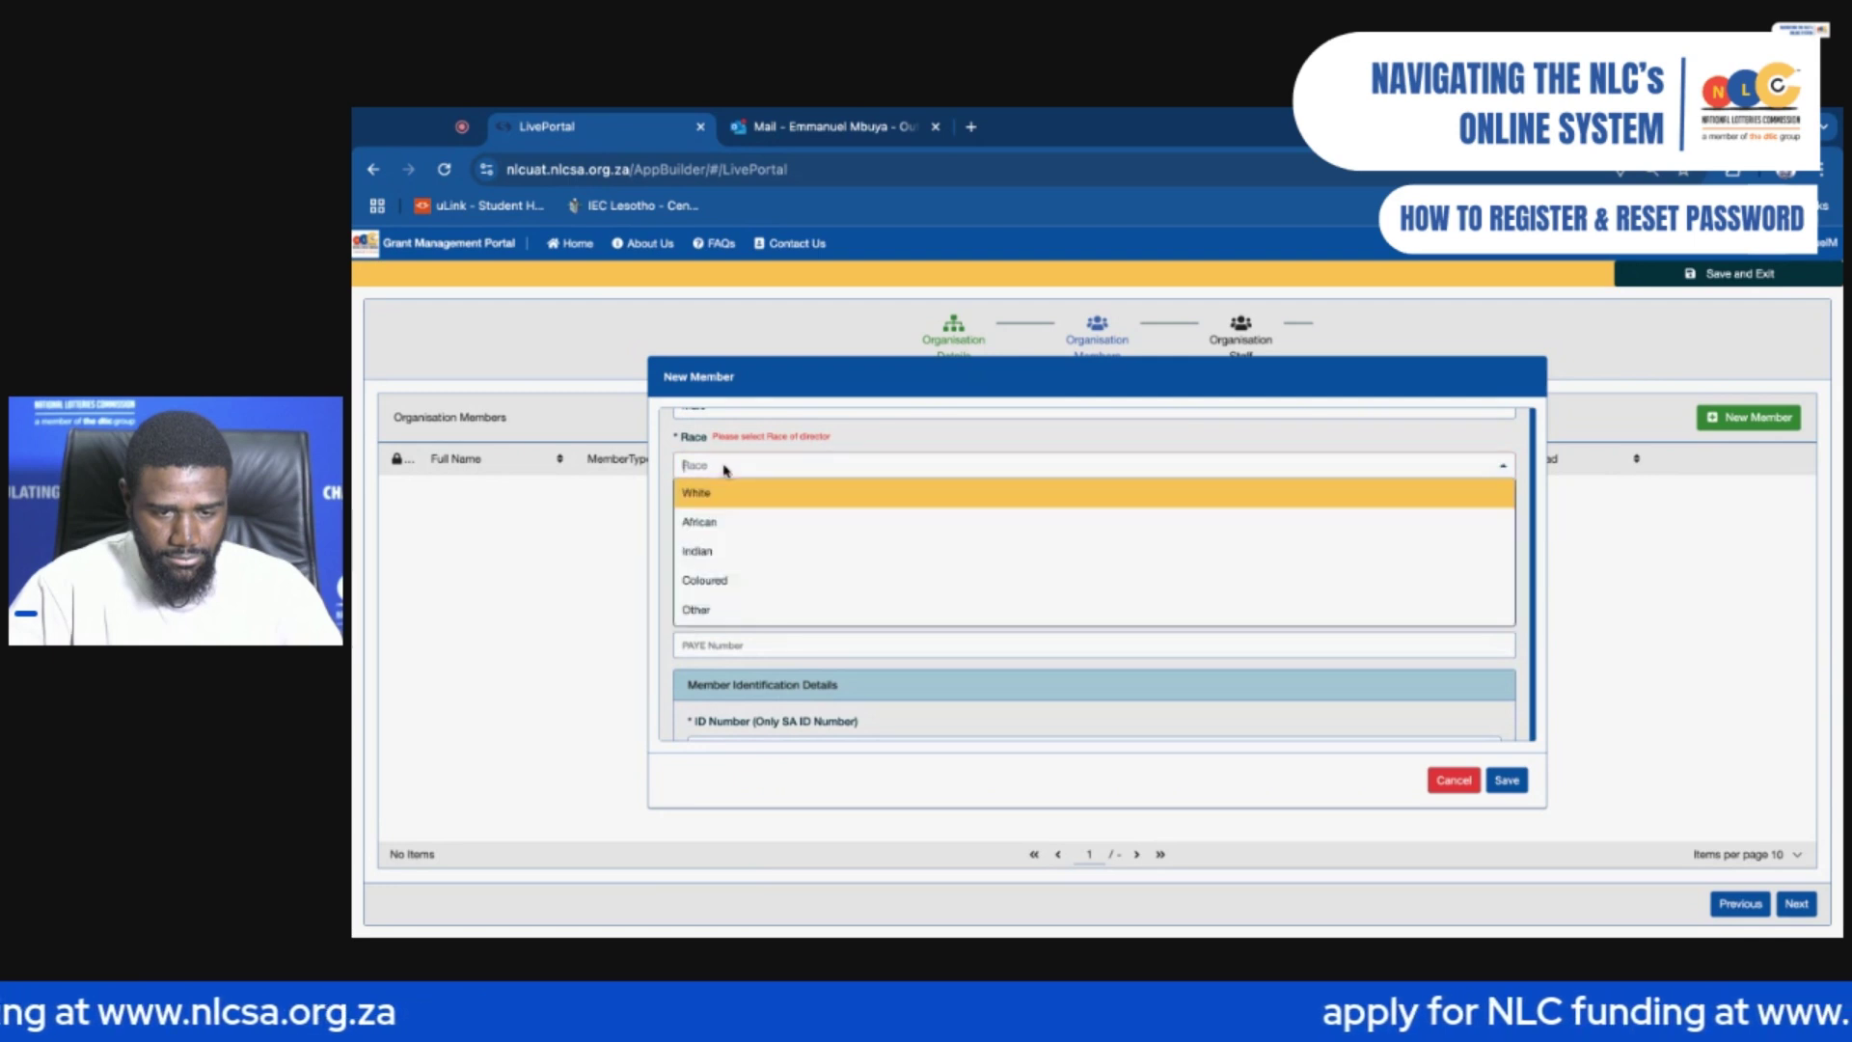
{"action": "left_click", "coordinate": [711, 522]}
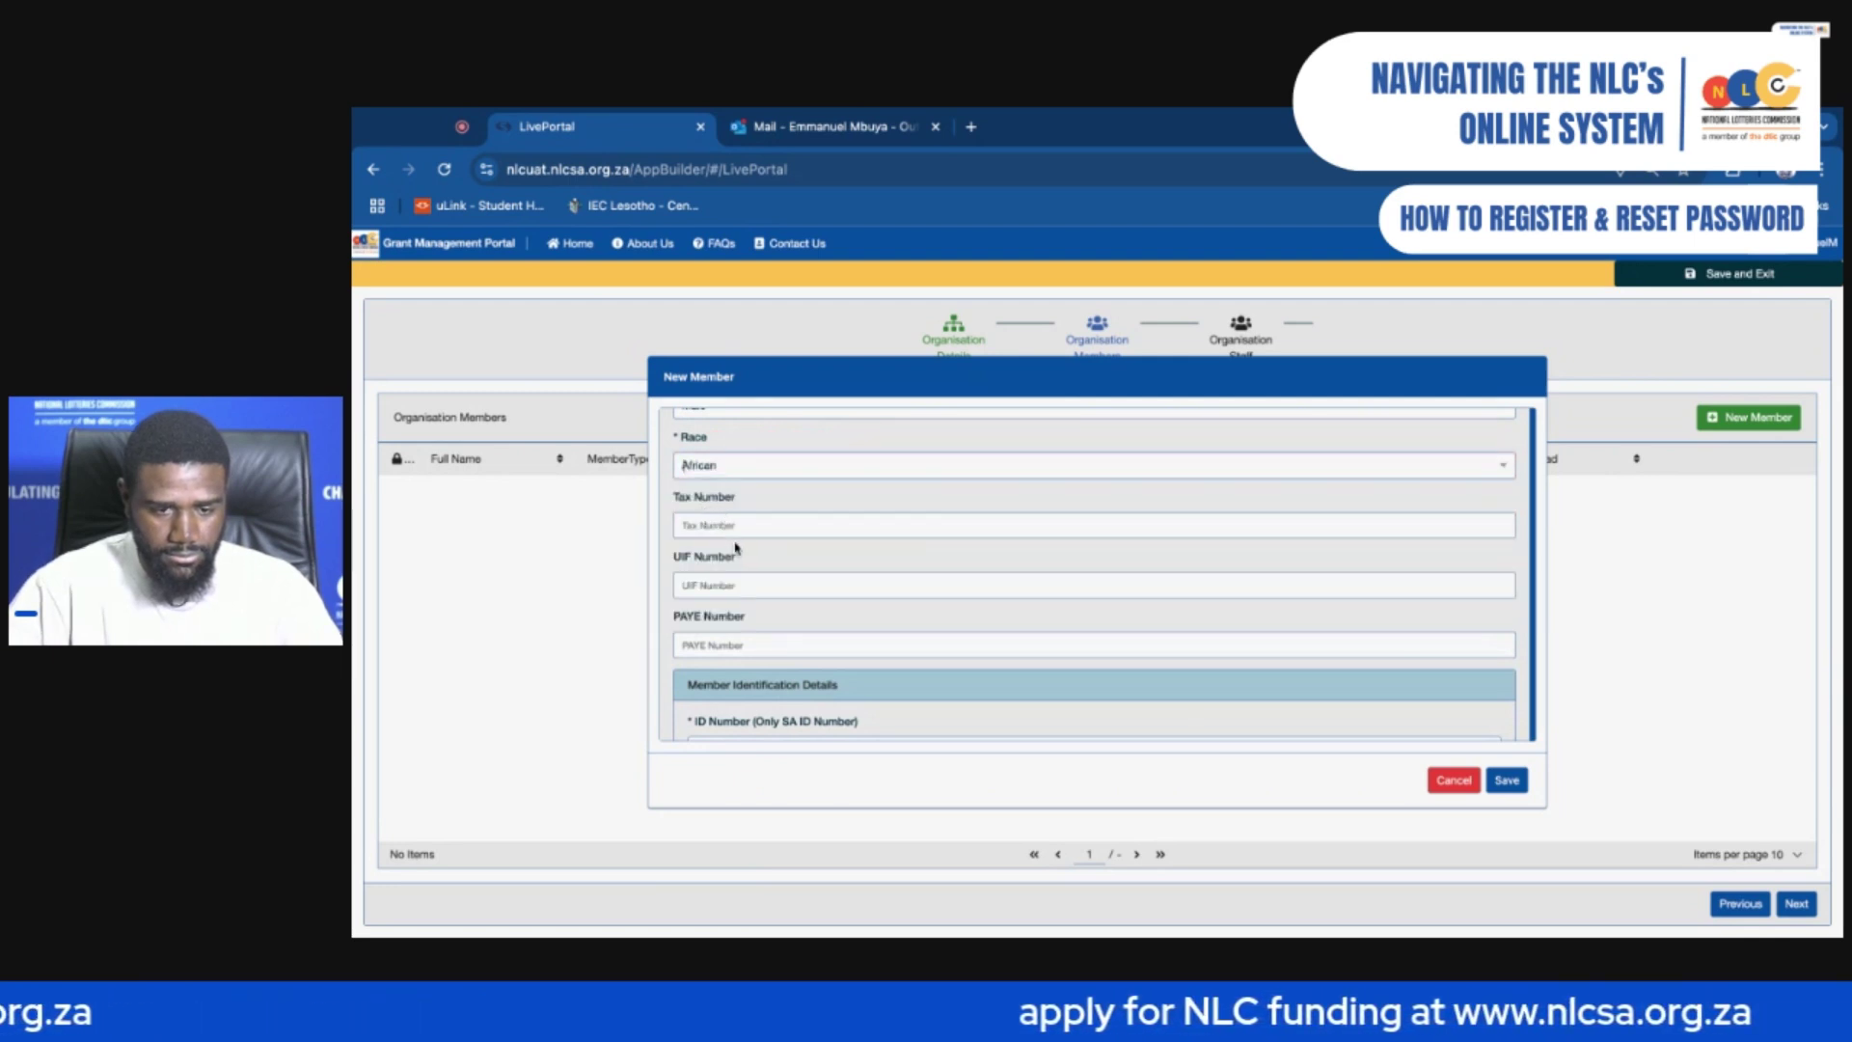
{"action": "scroll", "coordinate": [736, 547], "scroll_direction": "down", "scroll_amount": 3}
{"action": "scroll", "coordinate": [755, 493], "scroll_direction": "up", "scroll_amount": 3}
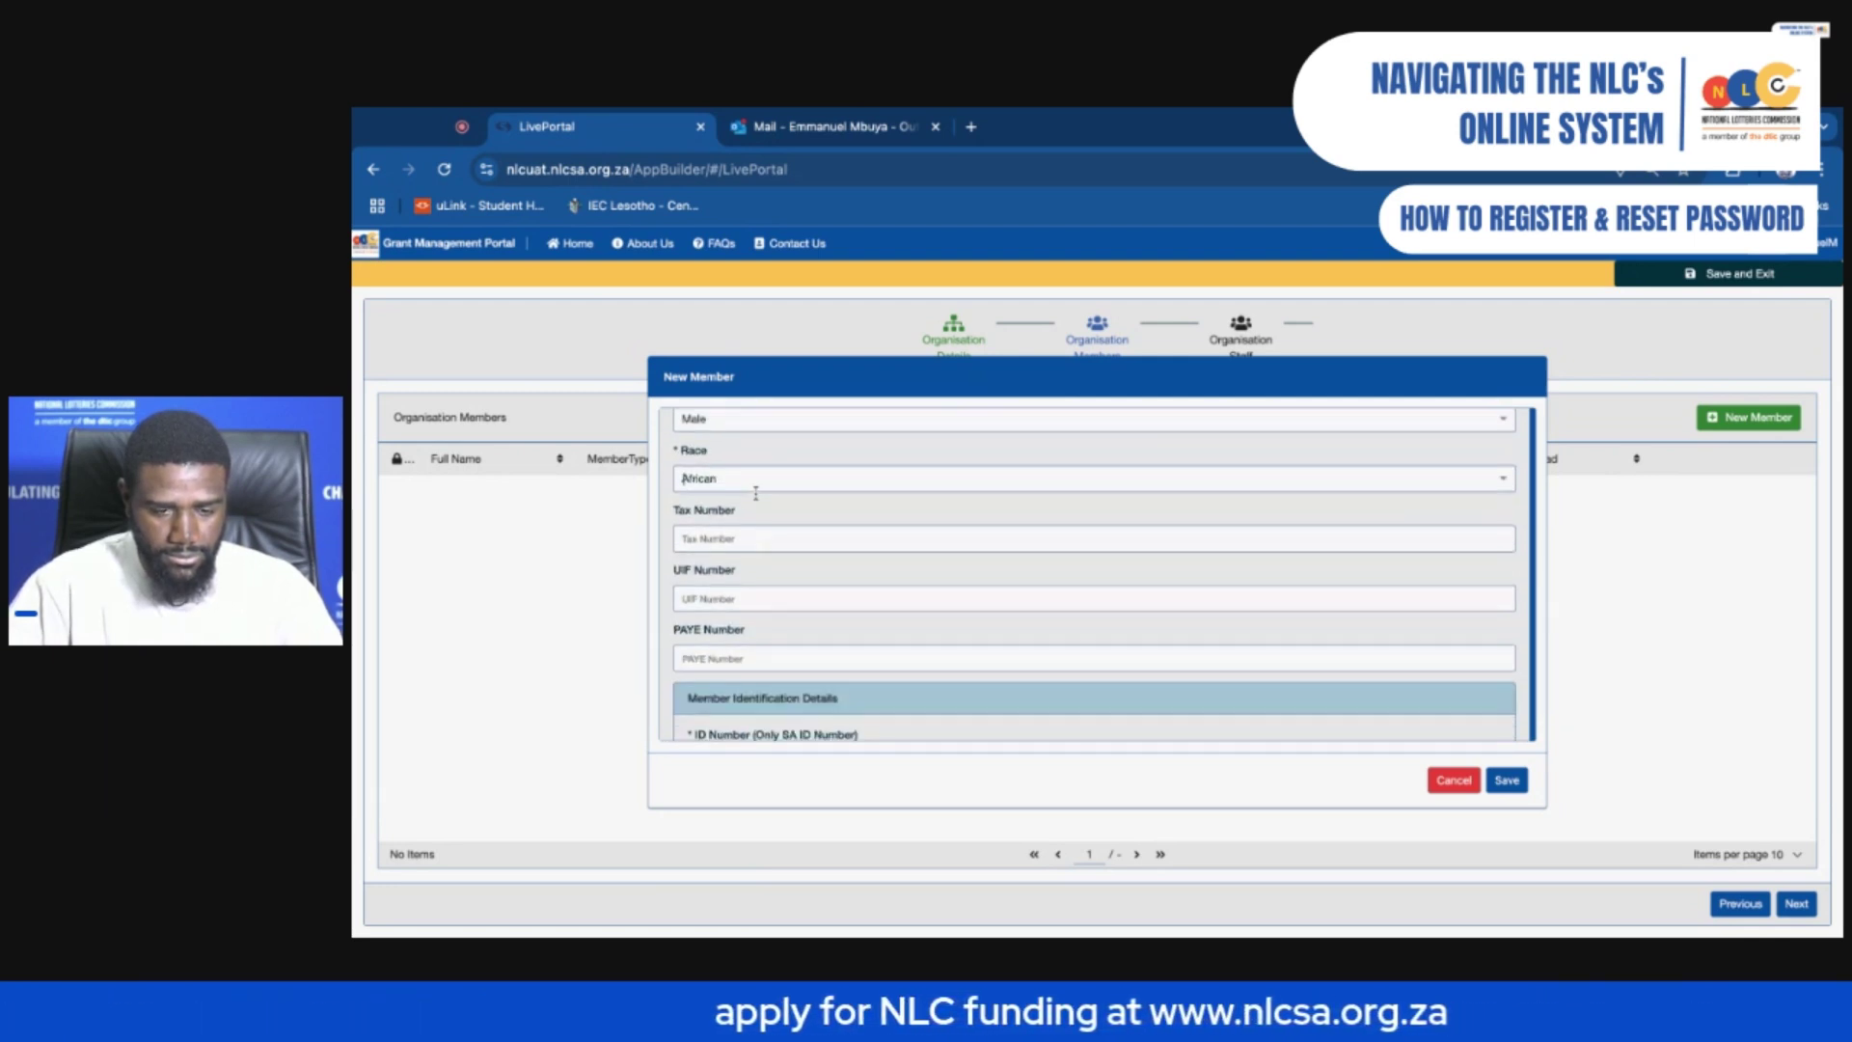
{"action": "scroll", "coordinate": [849, 572], "scroll_direction": "down", "scroll_amount": 2}
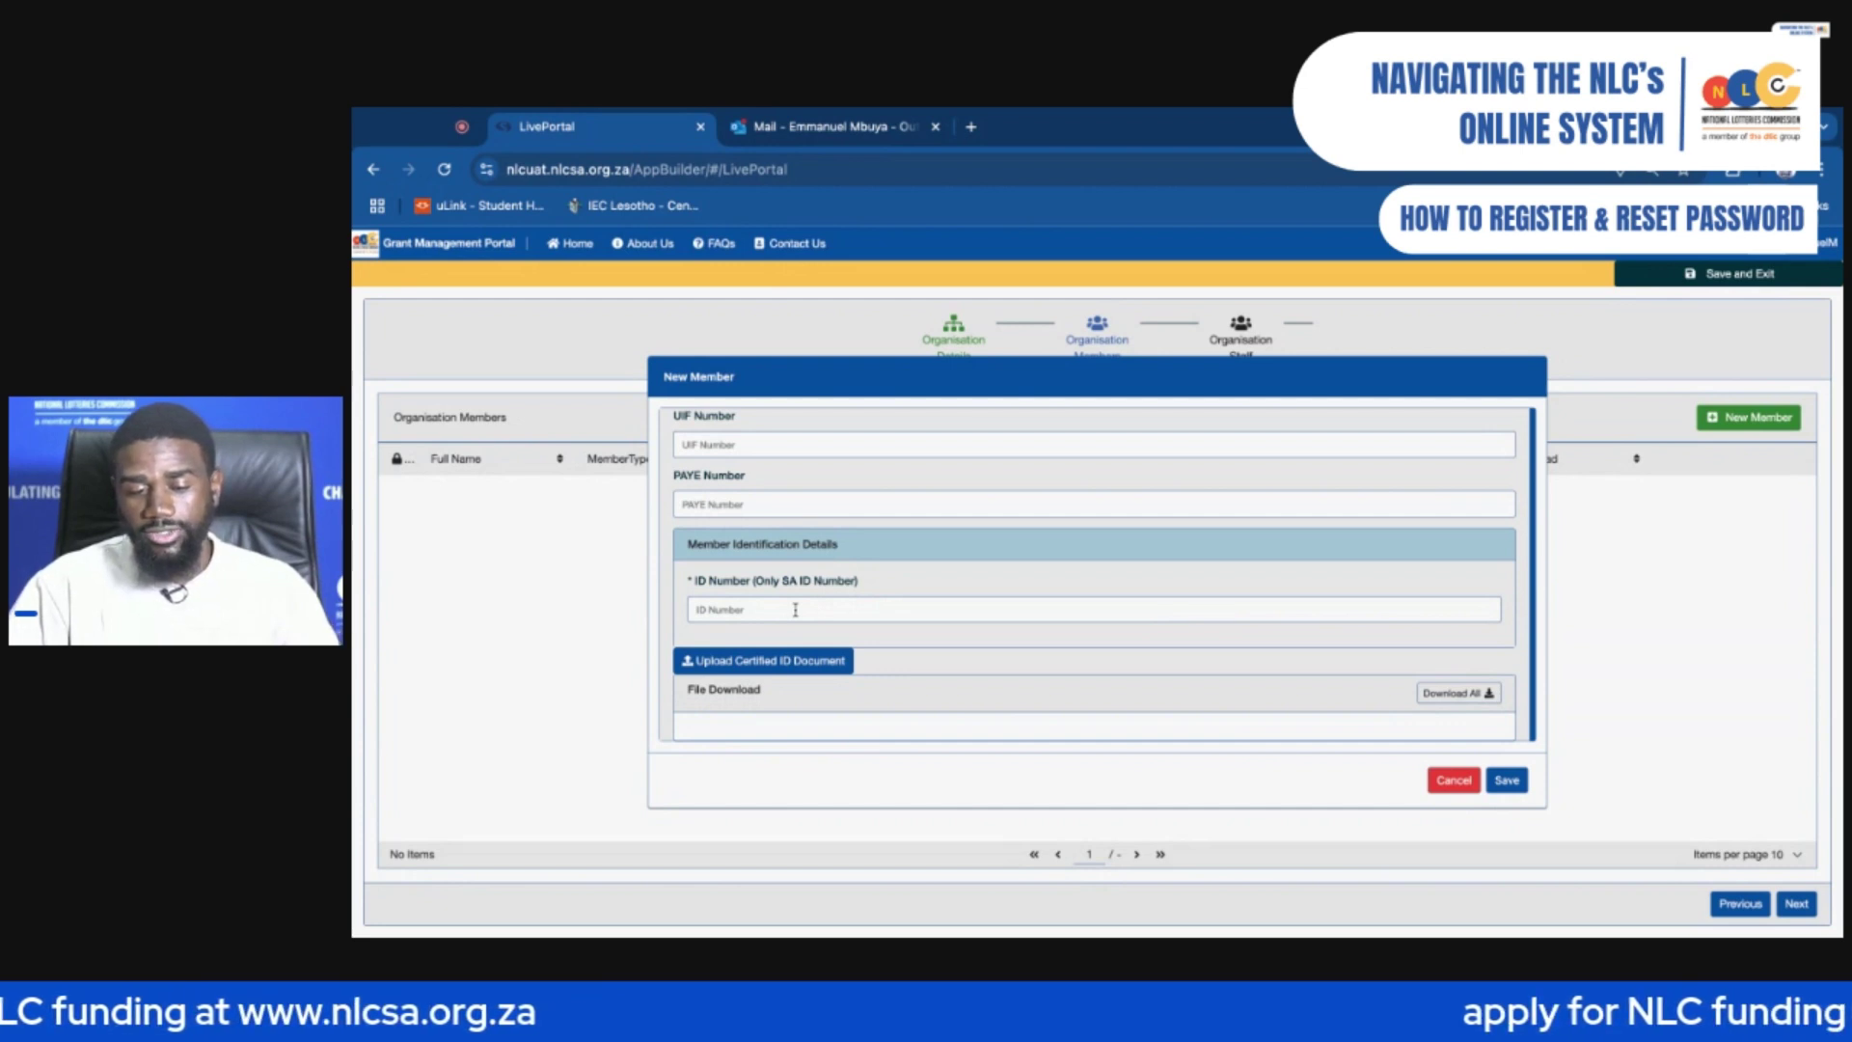
Enter the member's ID number, attach the certified ID document, and save the member.
{"action": "left_click", "coordinate": [849, 610]}
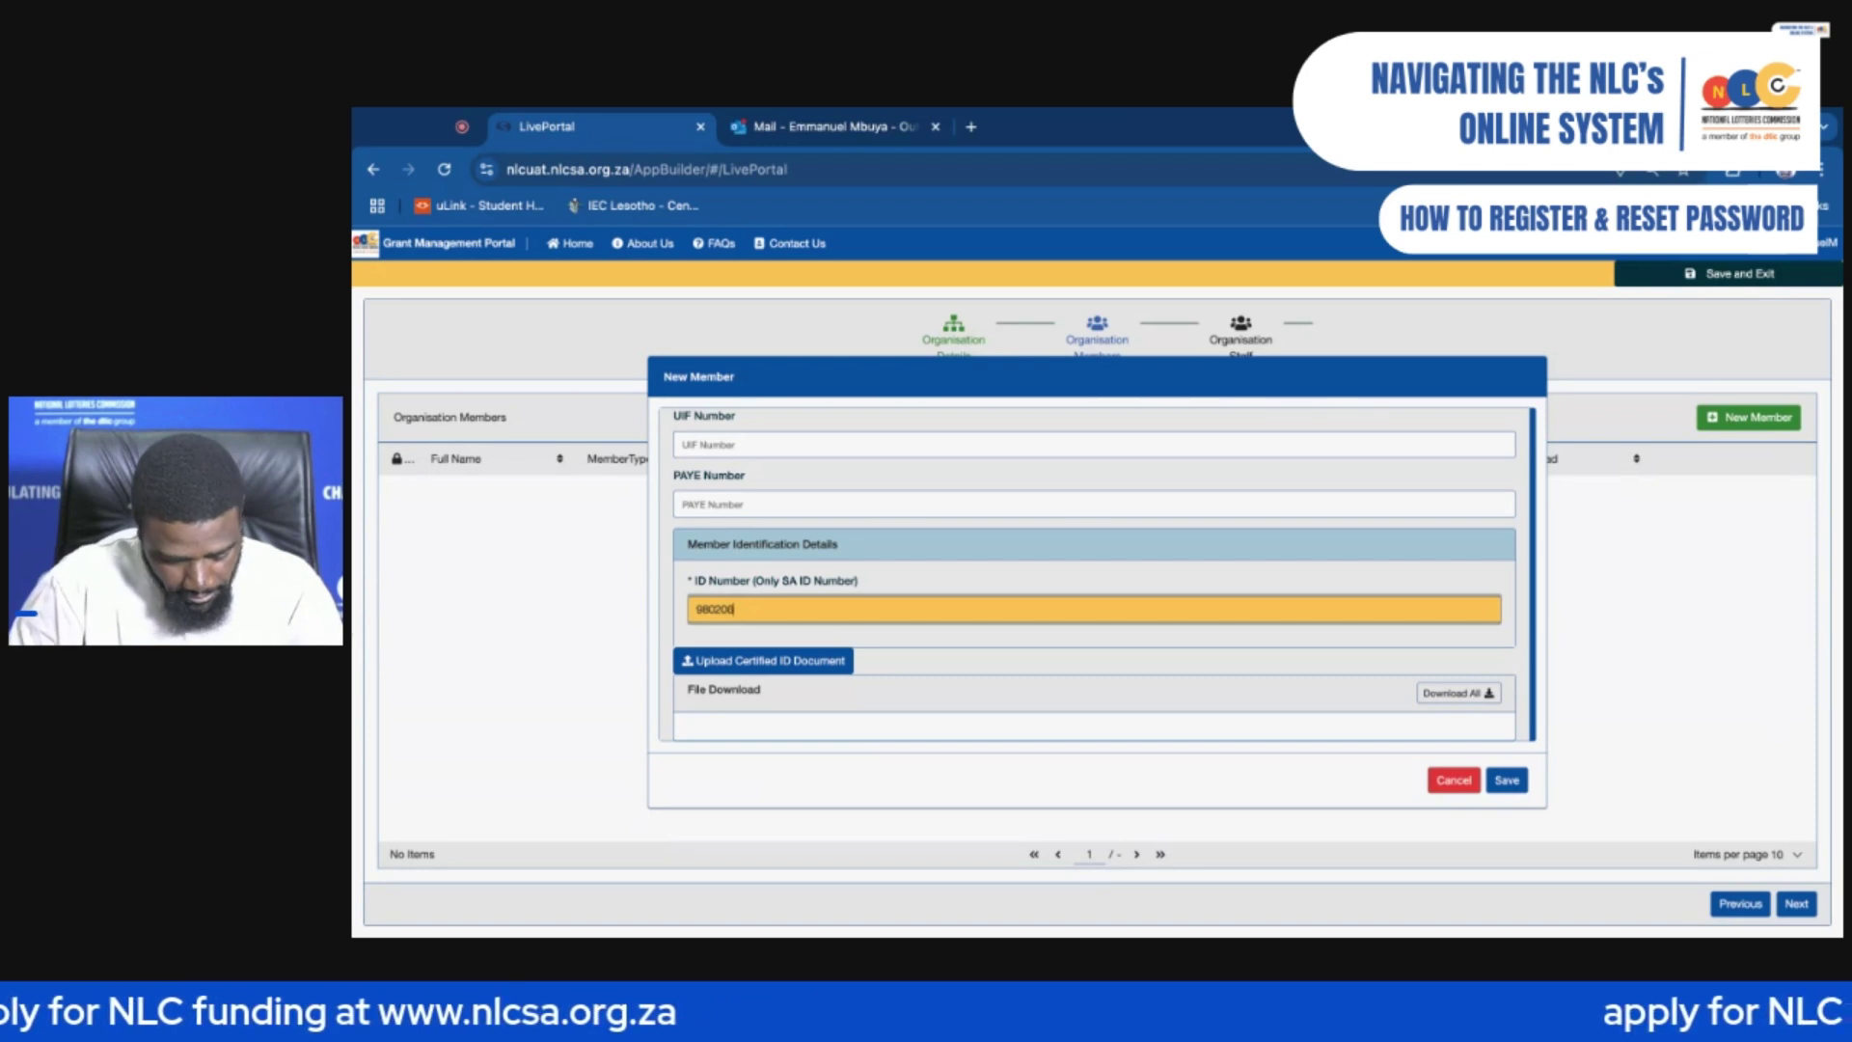
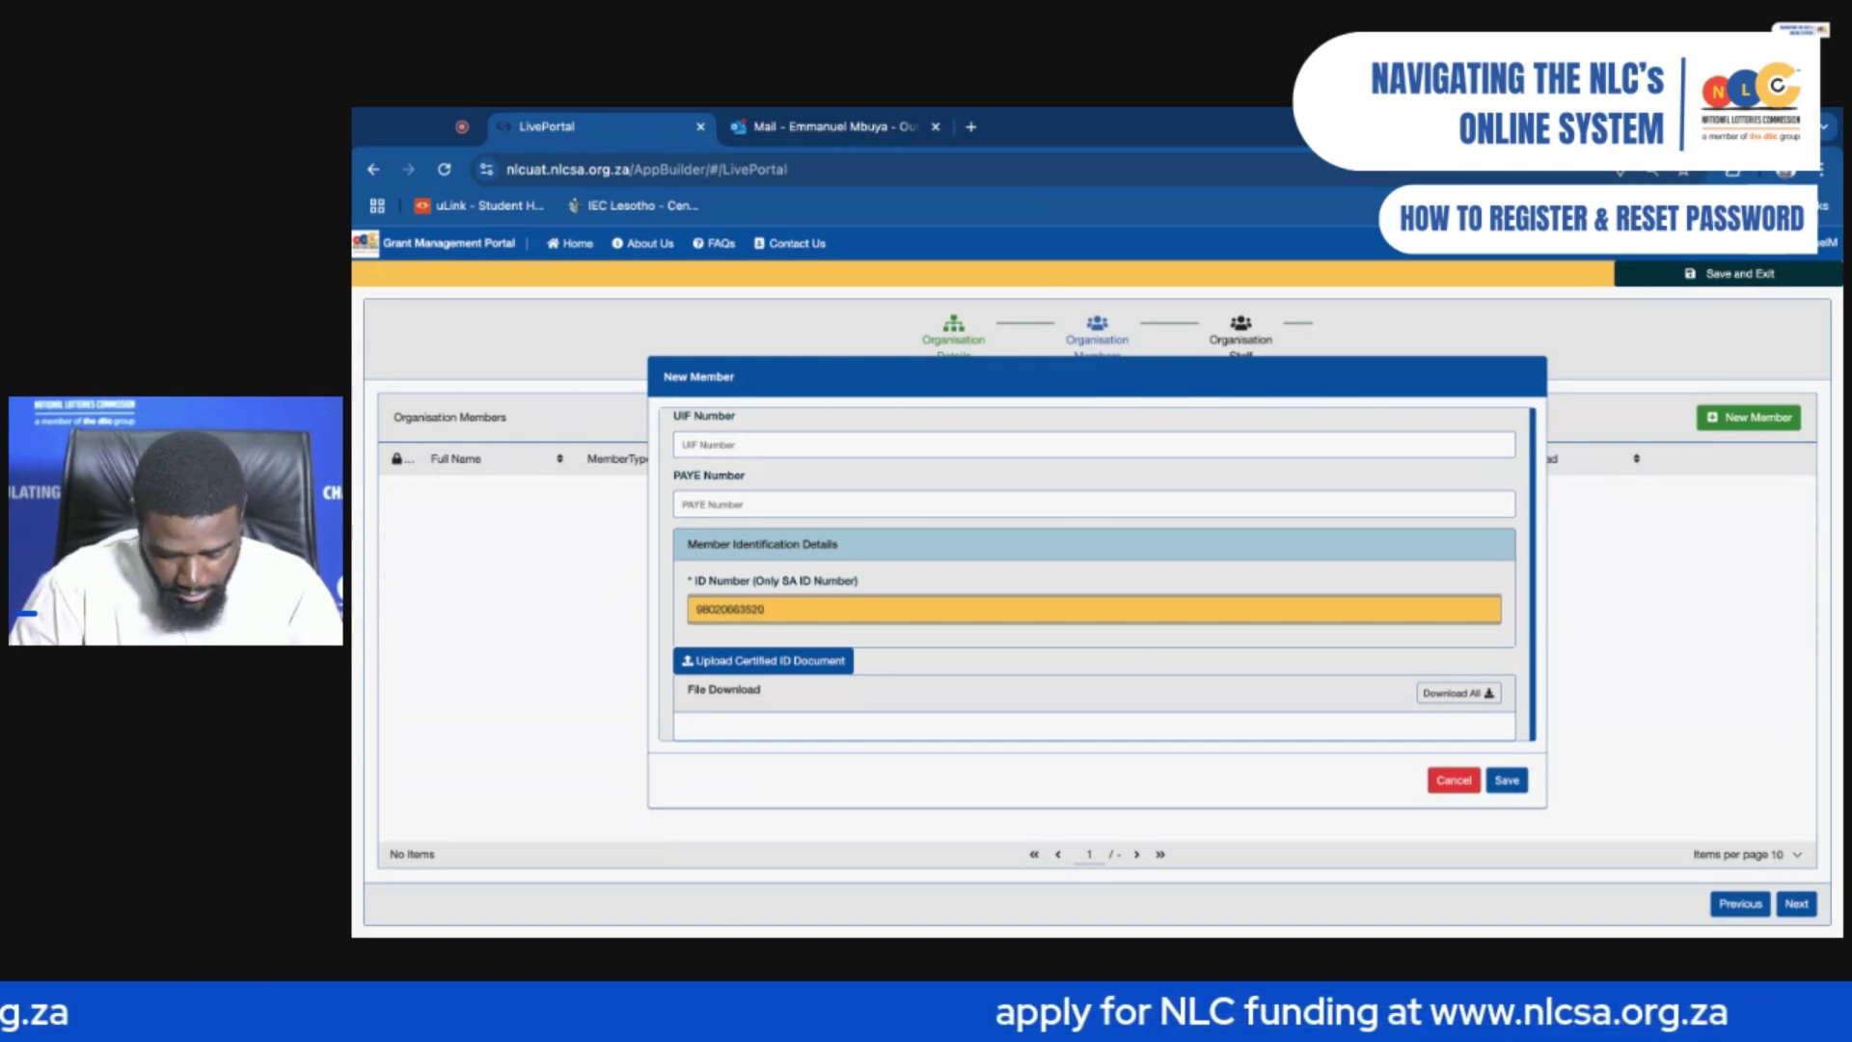
{"action": "left_click", "coordinate": [950, 662]}
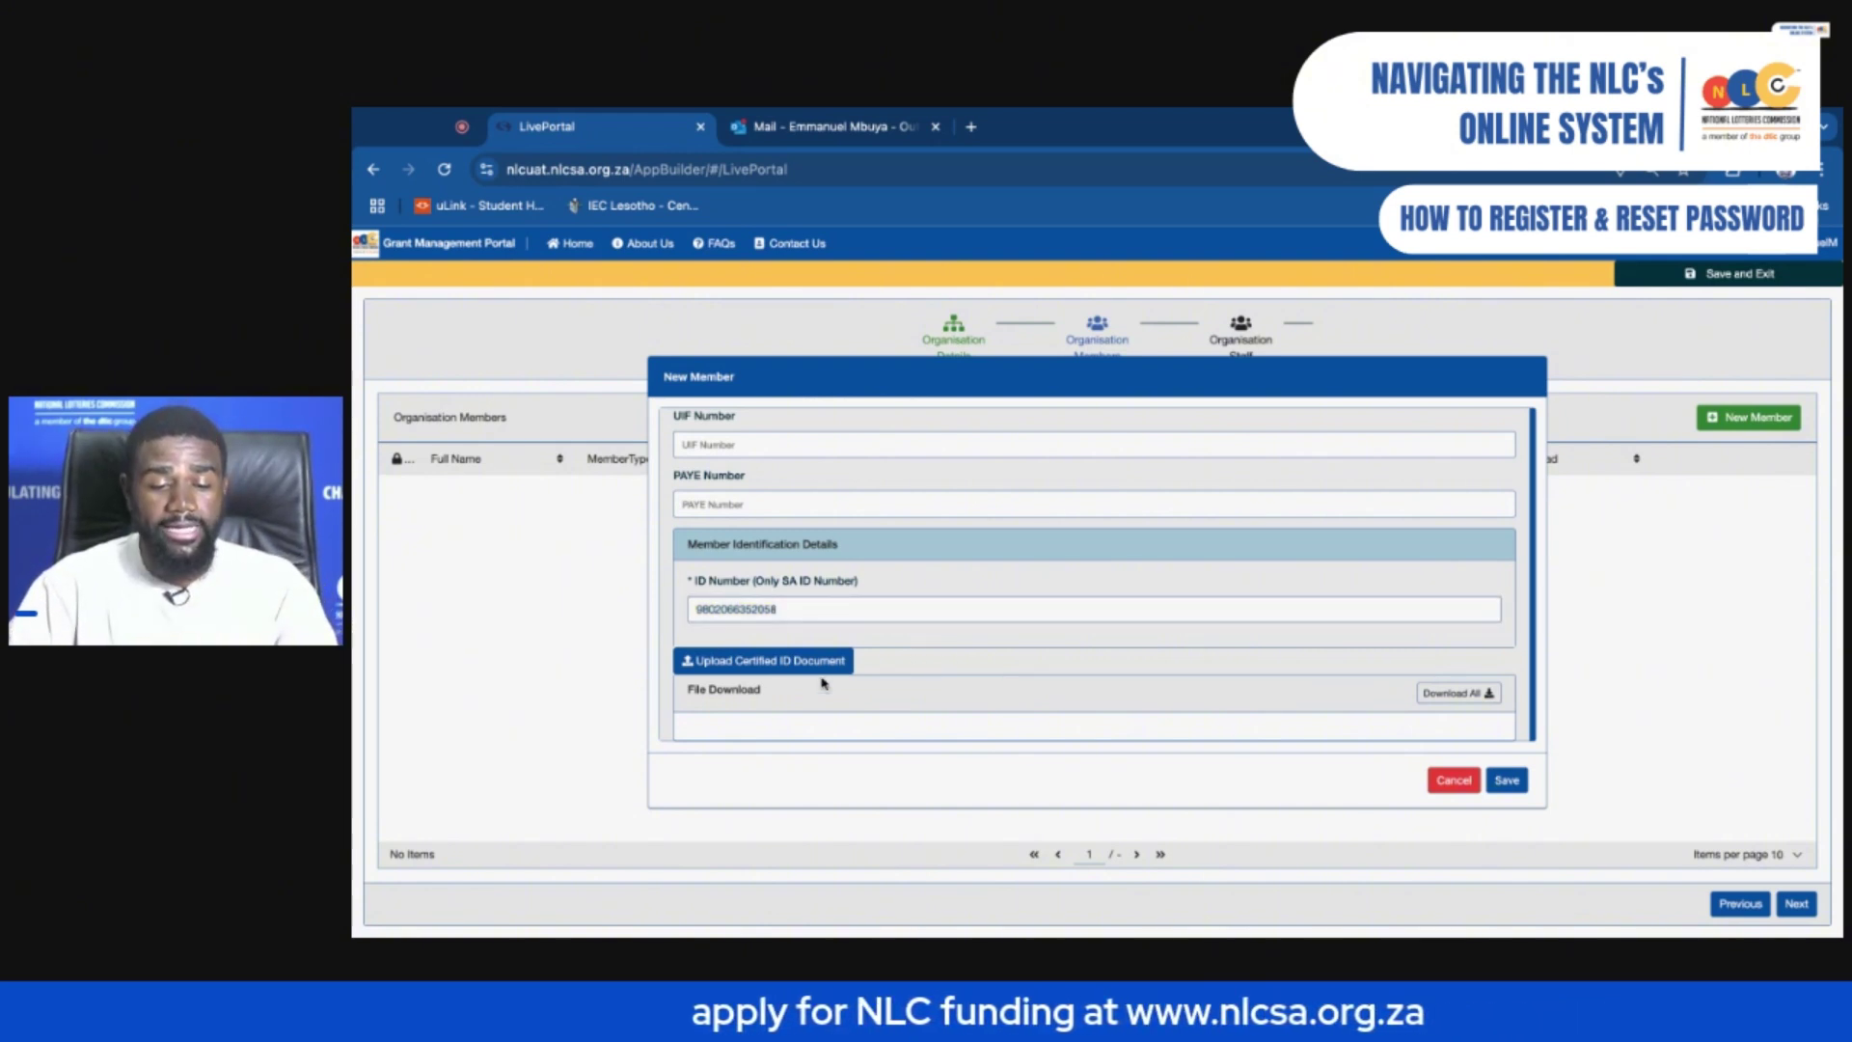
{"action": "left_click", "coordinate": [788, 674]}
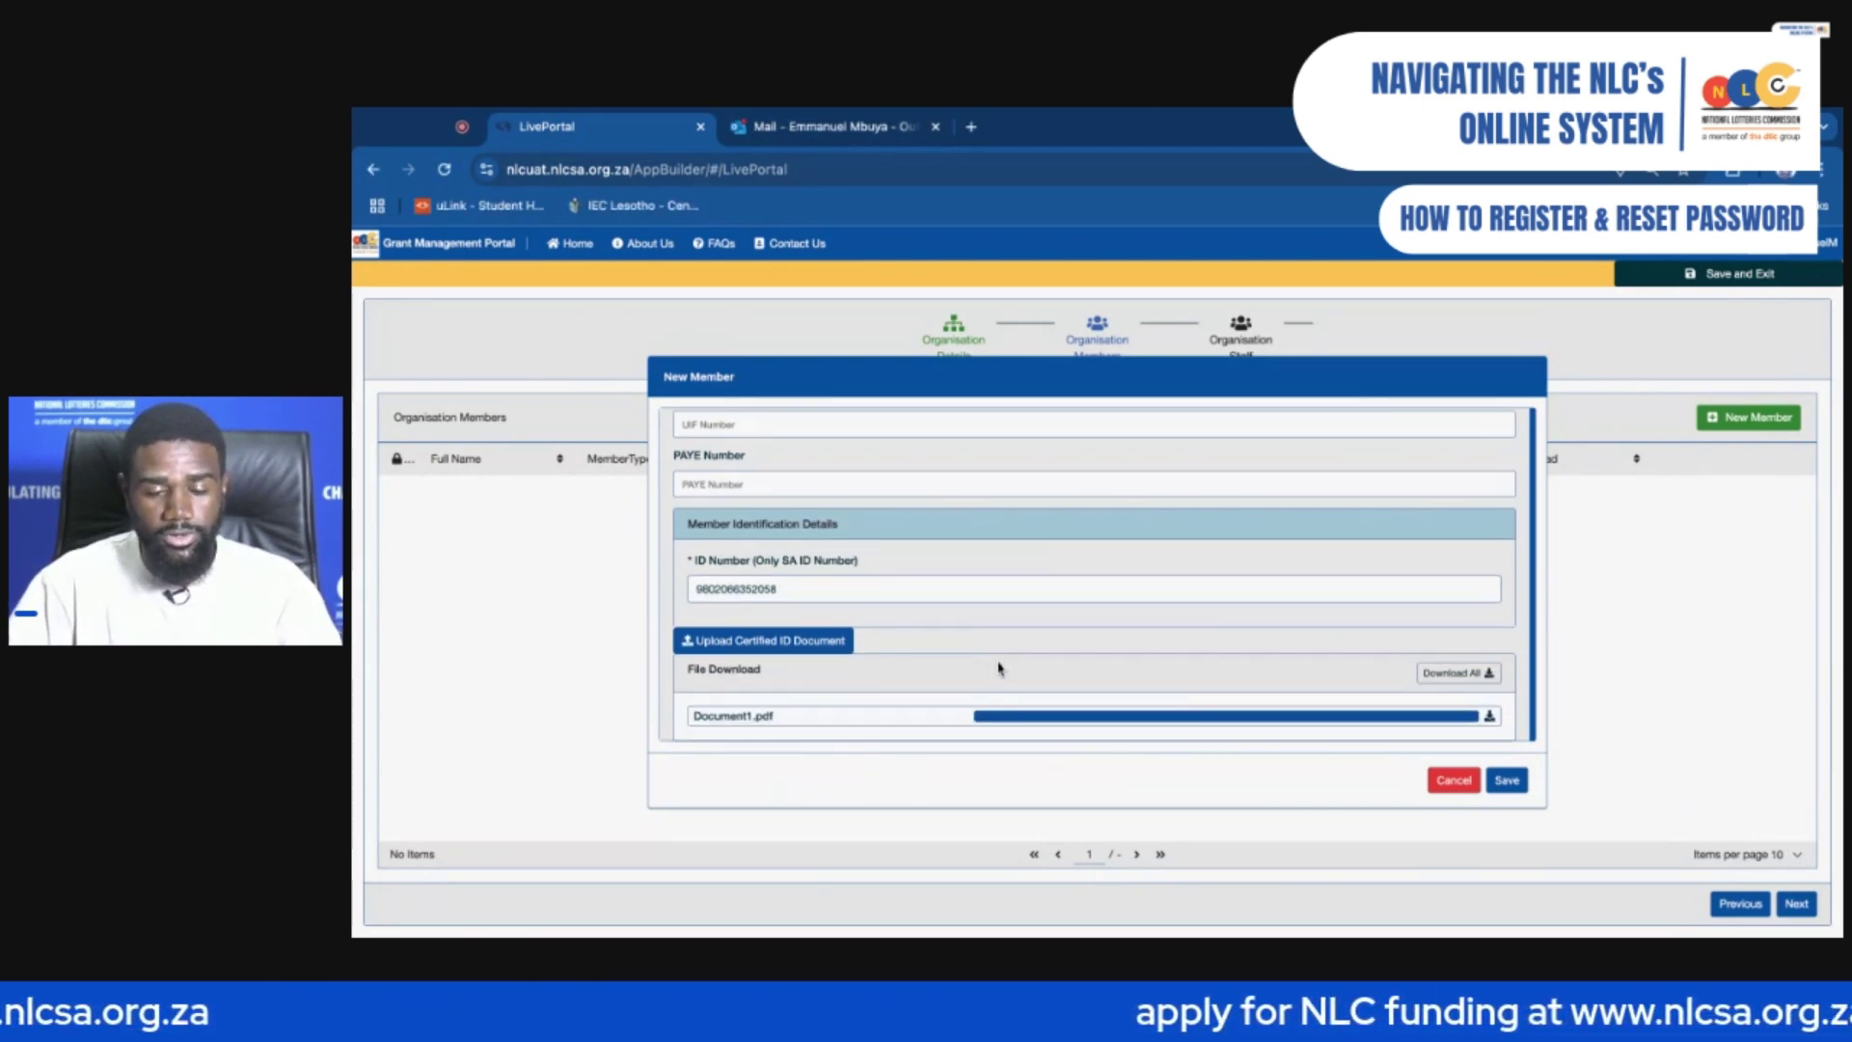
{"action": "left_click", "coordinate": [1507, 781]}
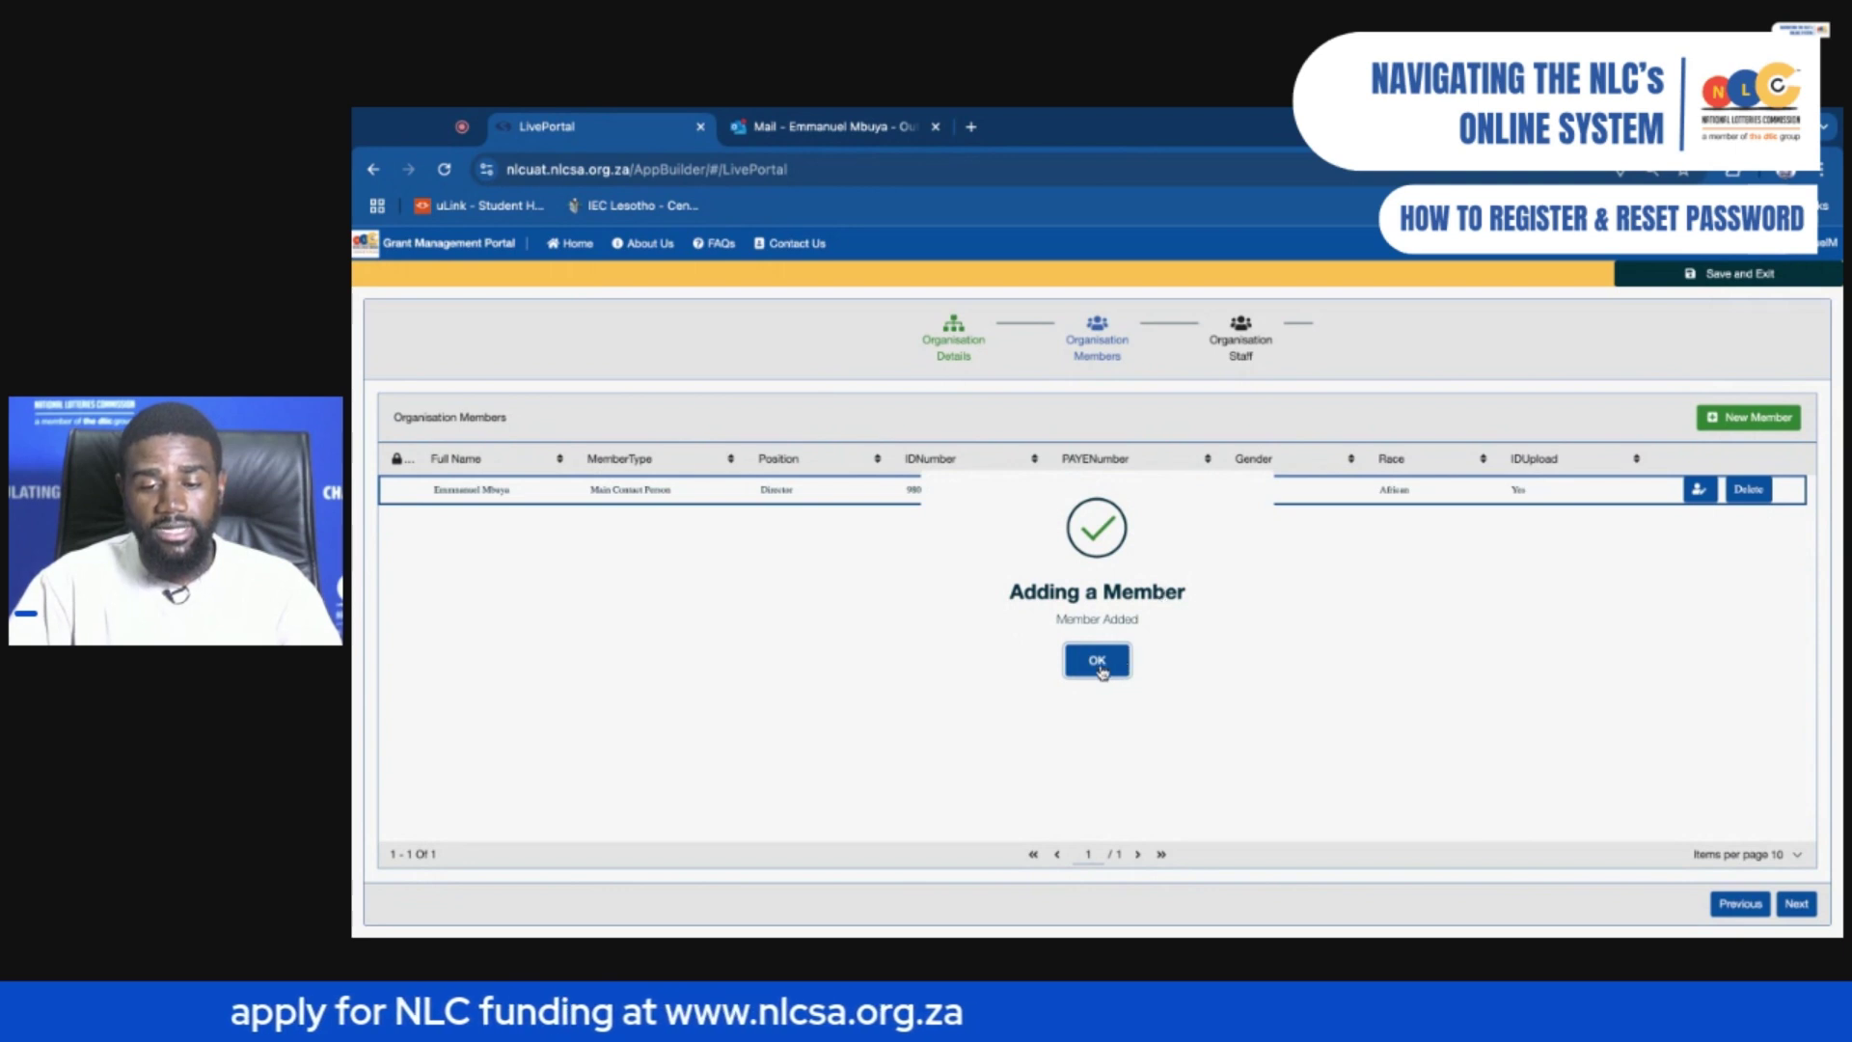
{"action": "left_click", "coordinate": [1099, 665]}
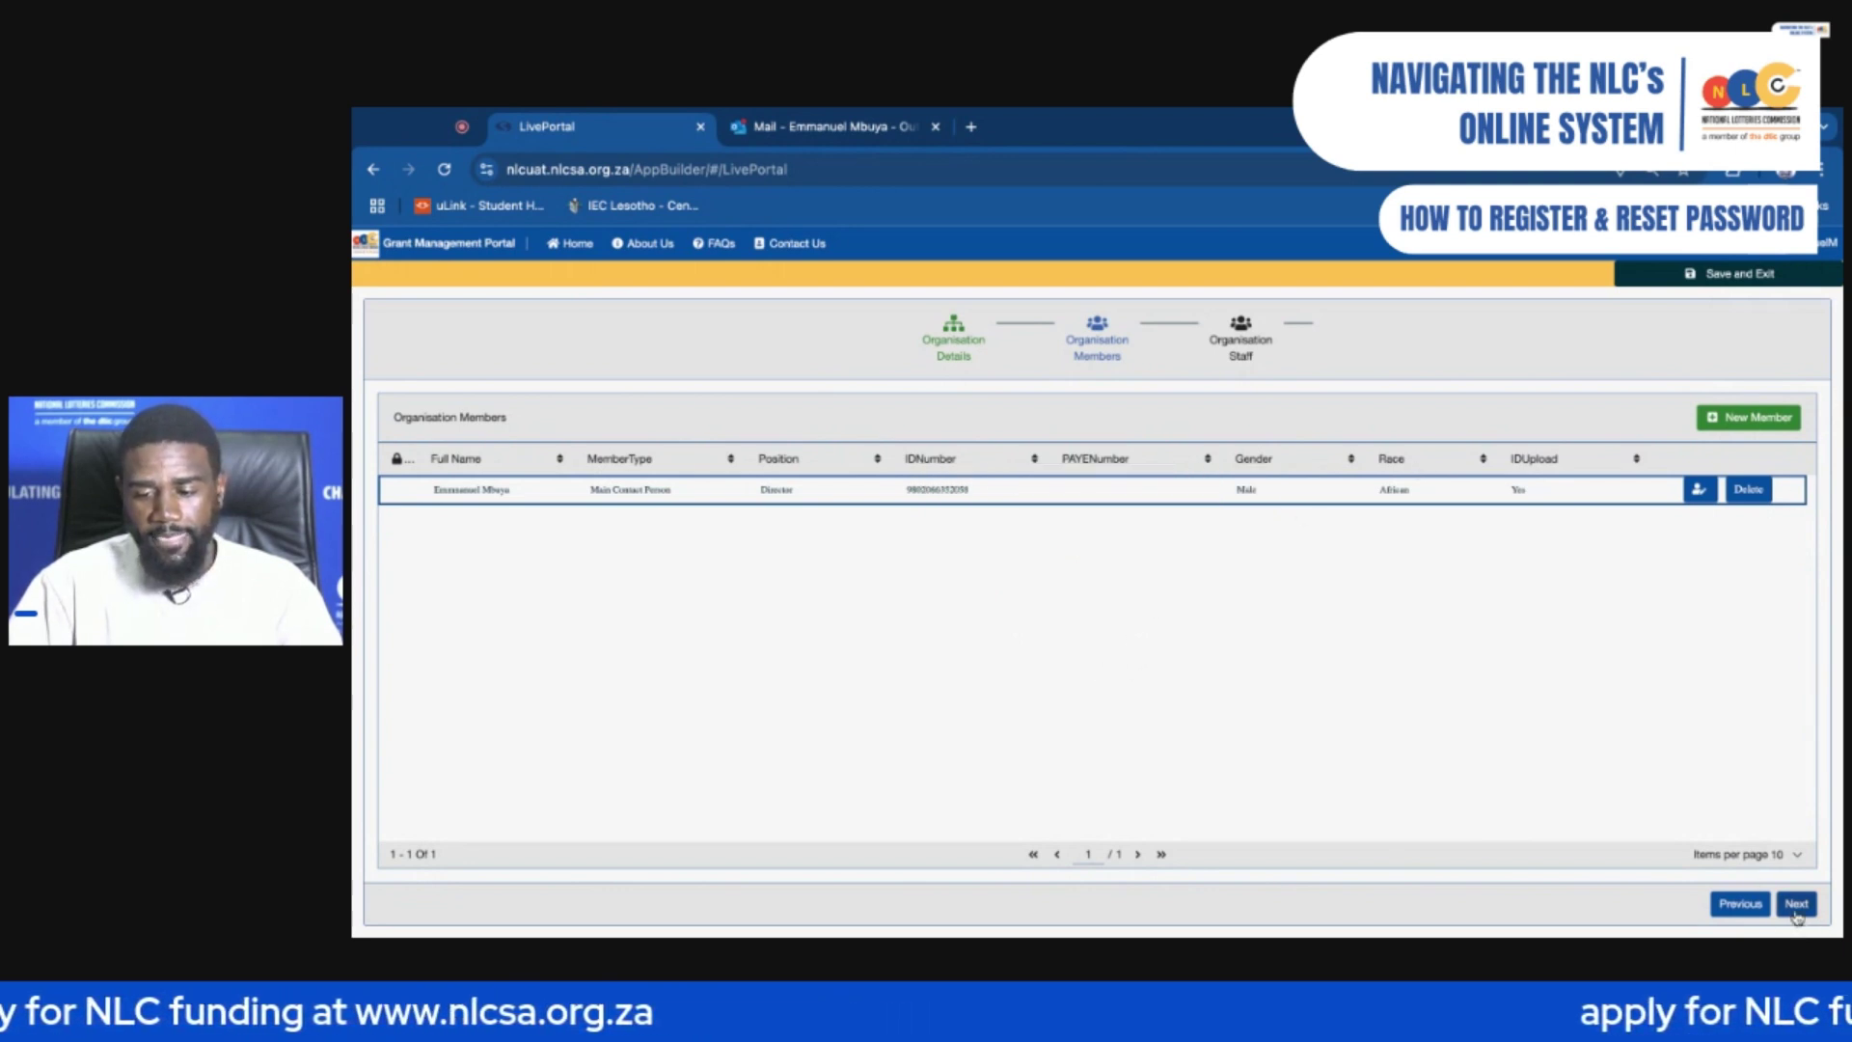
On Organisation Staff, start a Paid Staff member with their full name and position Director.
{"action": "left_click", "coordinate": [1796, 907]}
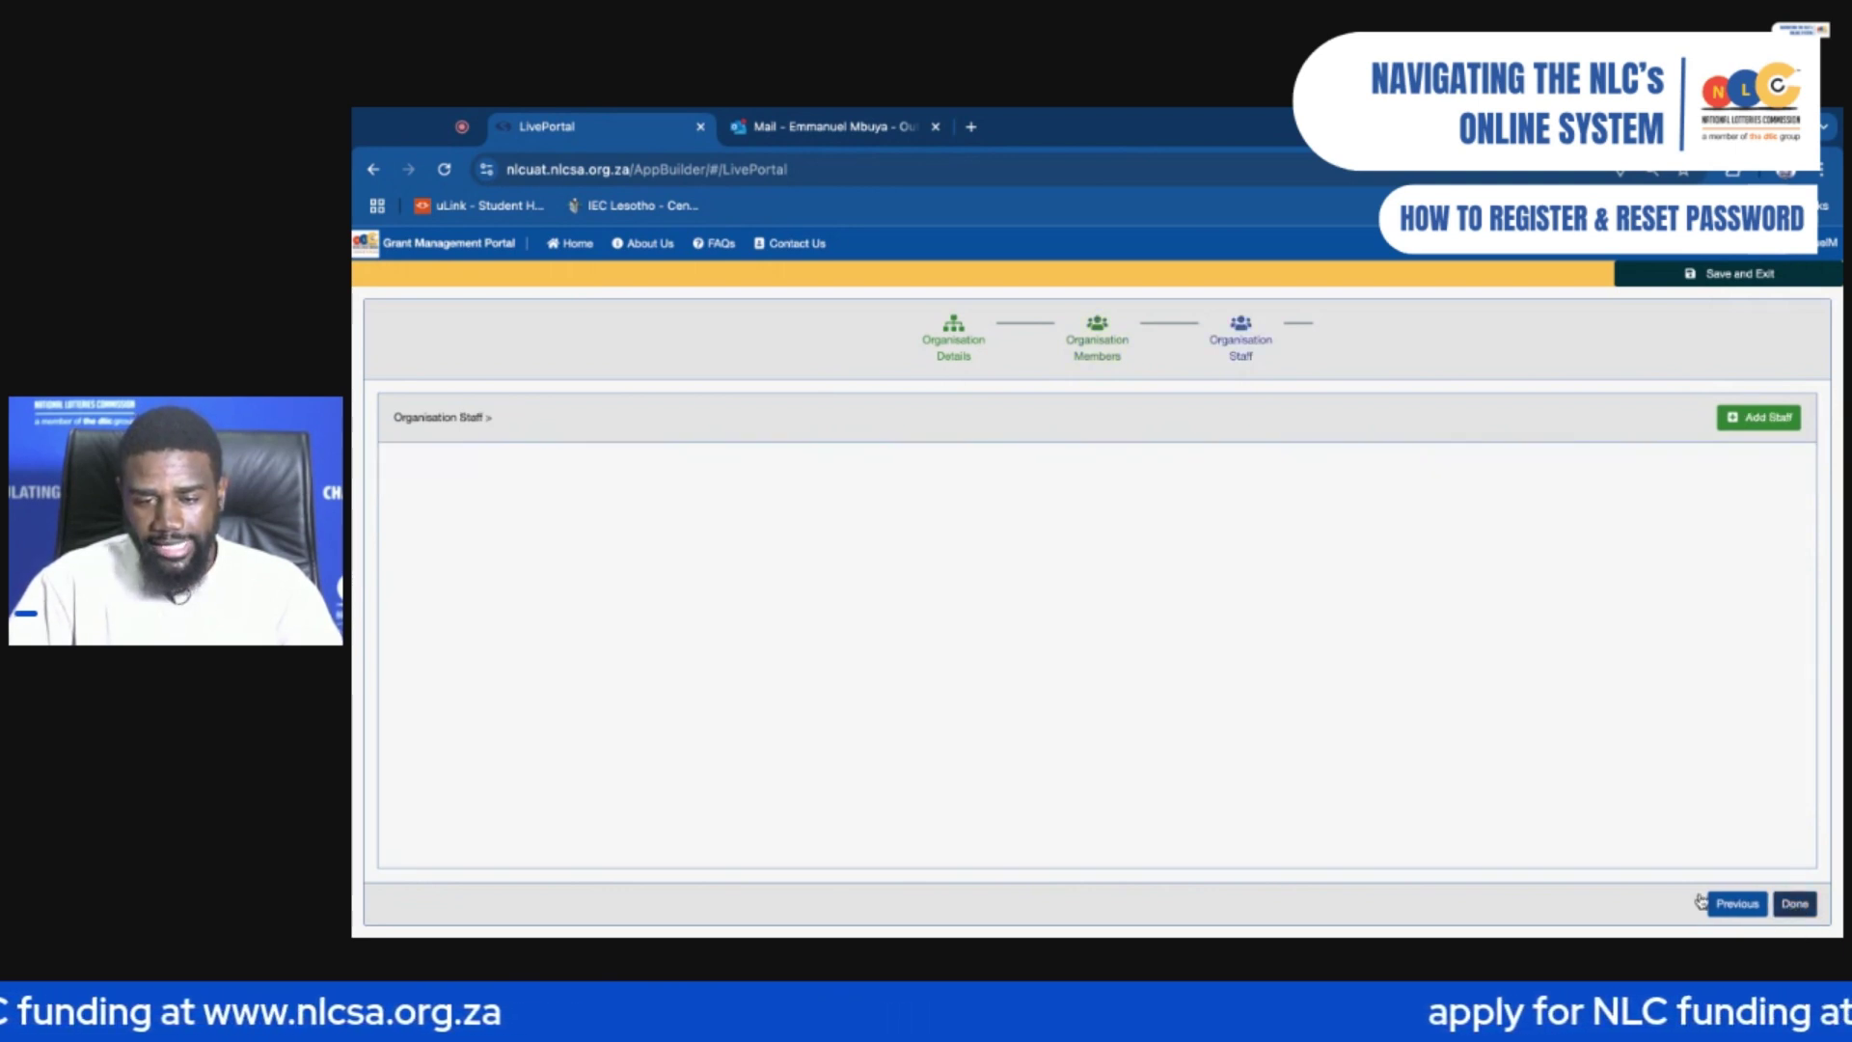
{"action": "left_click", "coordinate": [1765, 418]}
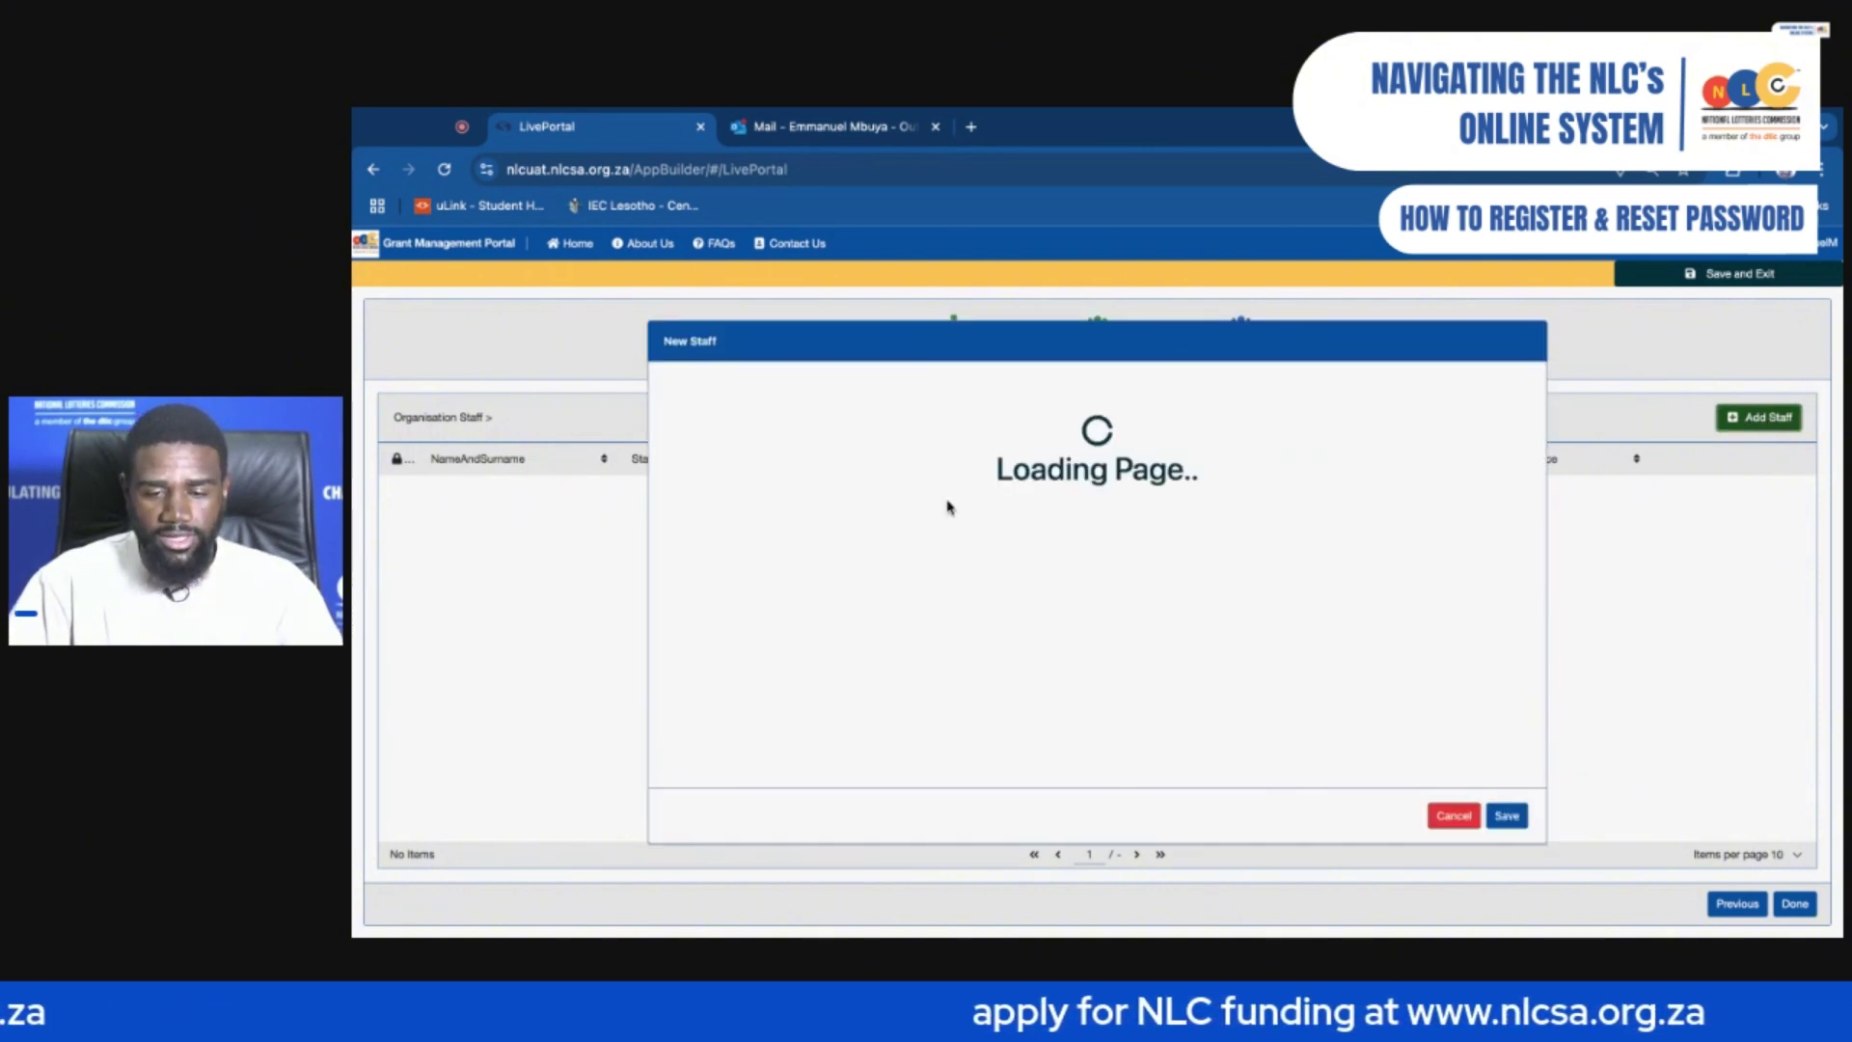
{"action": "scroll", "coordinate": [901, 618], "scroll_direction": "down", "scroll_amount": 8}
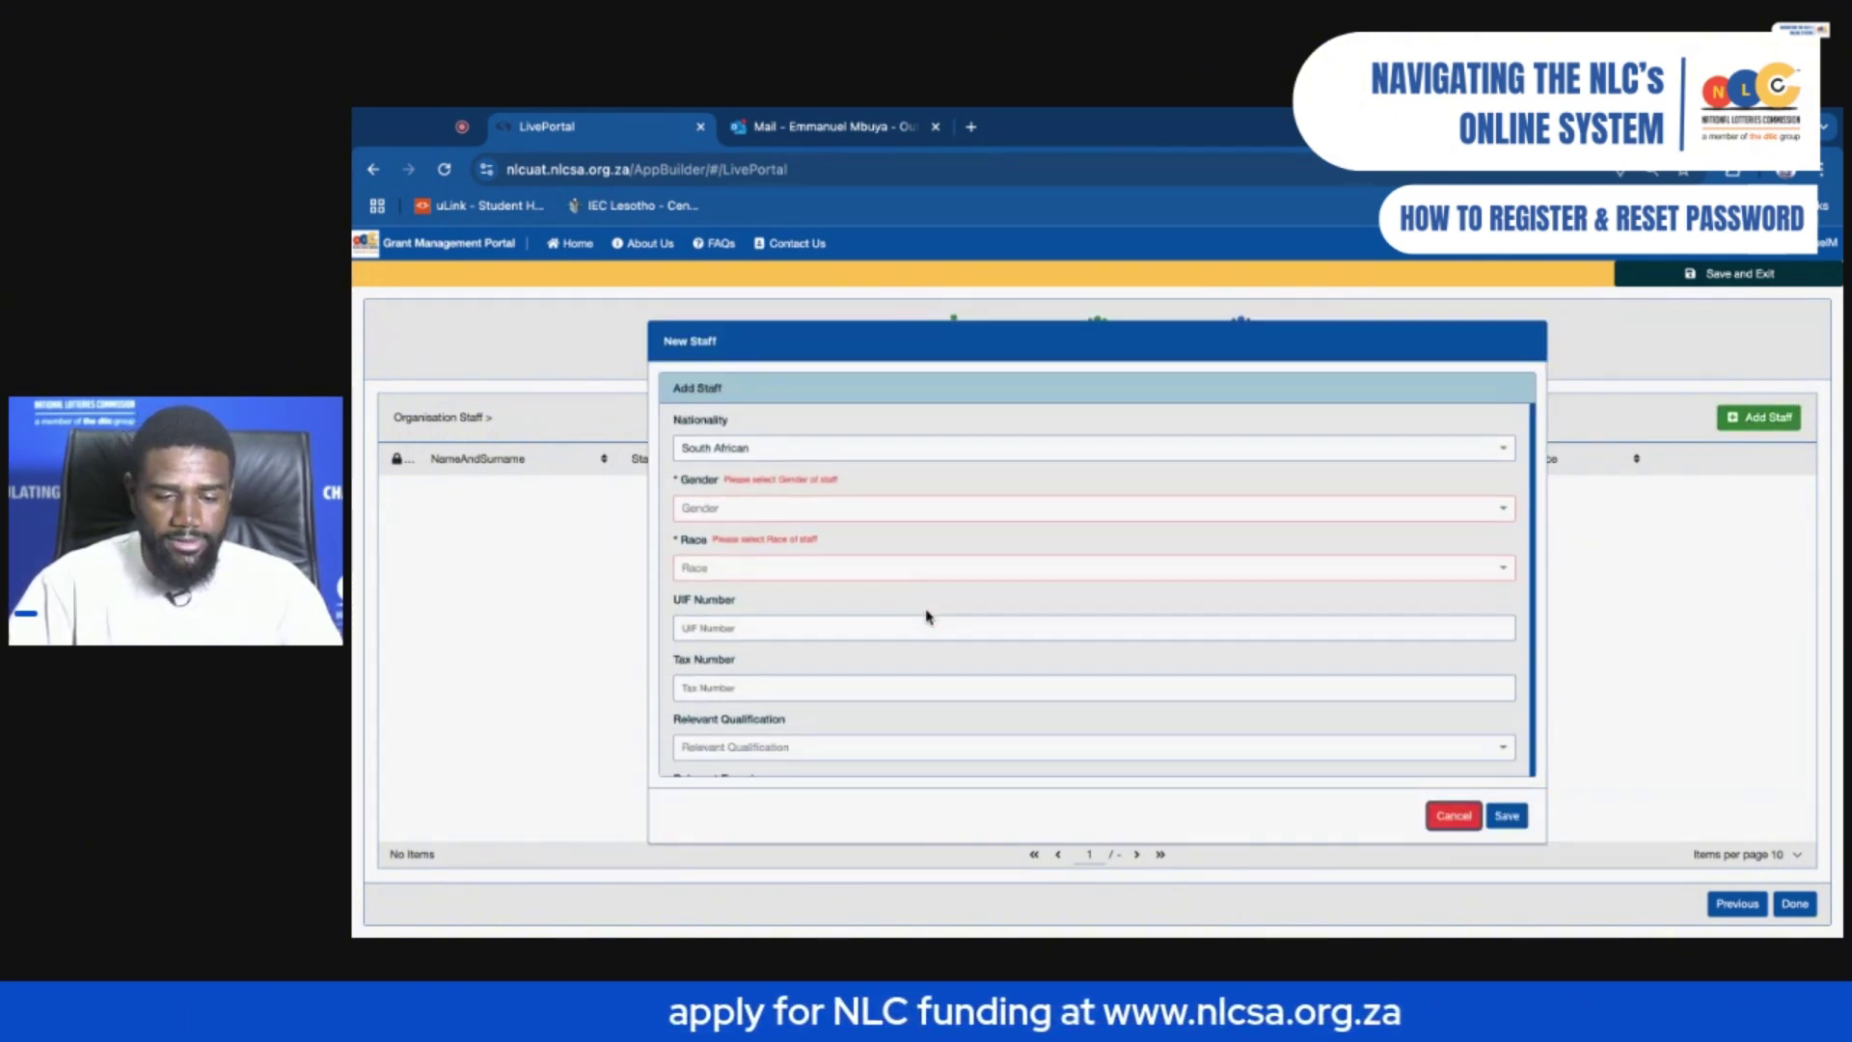
{"action": "scroll", "coordinate": [927, 618], "scroll_direction": "down", "scroll_amount": 1}
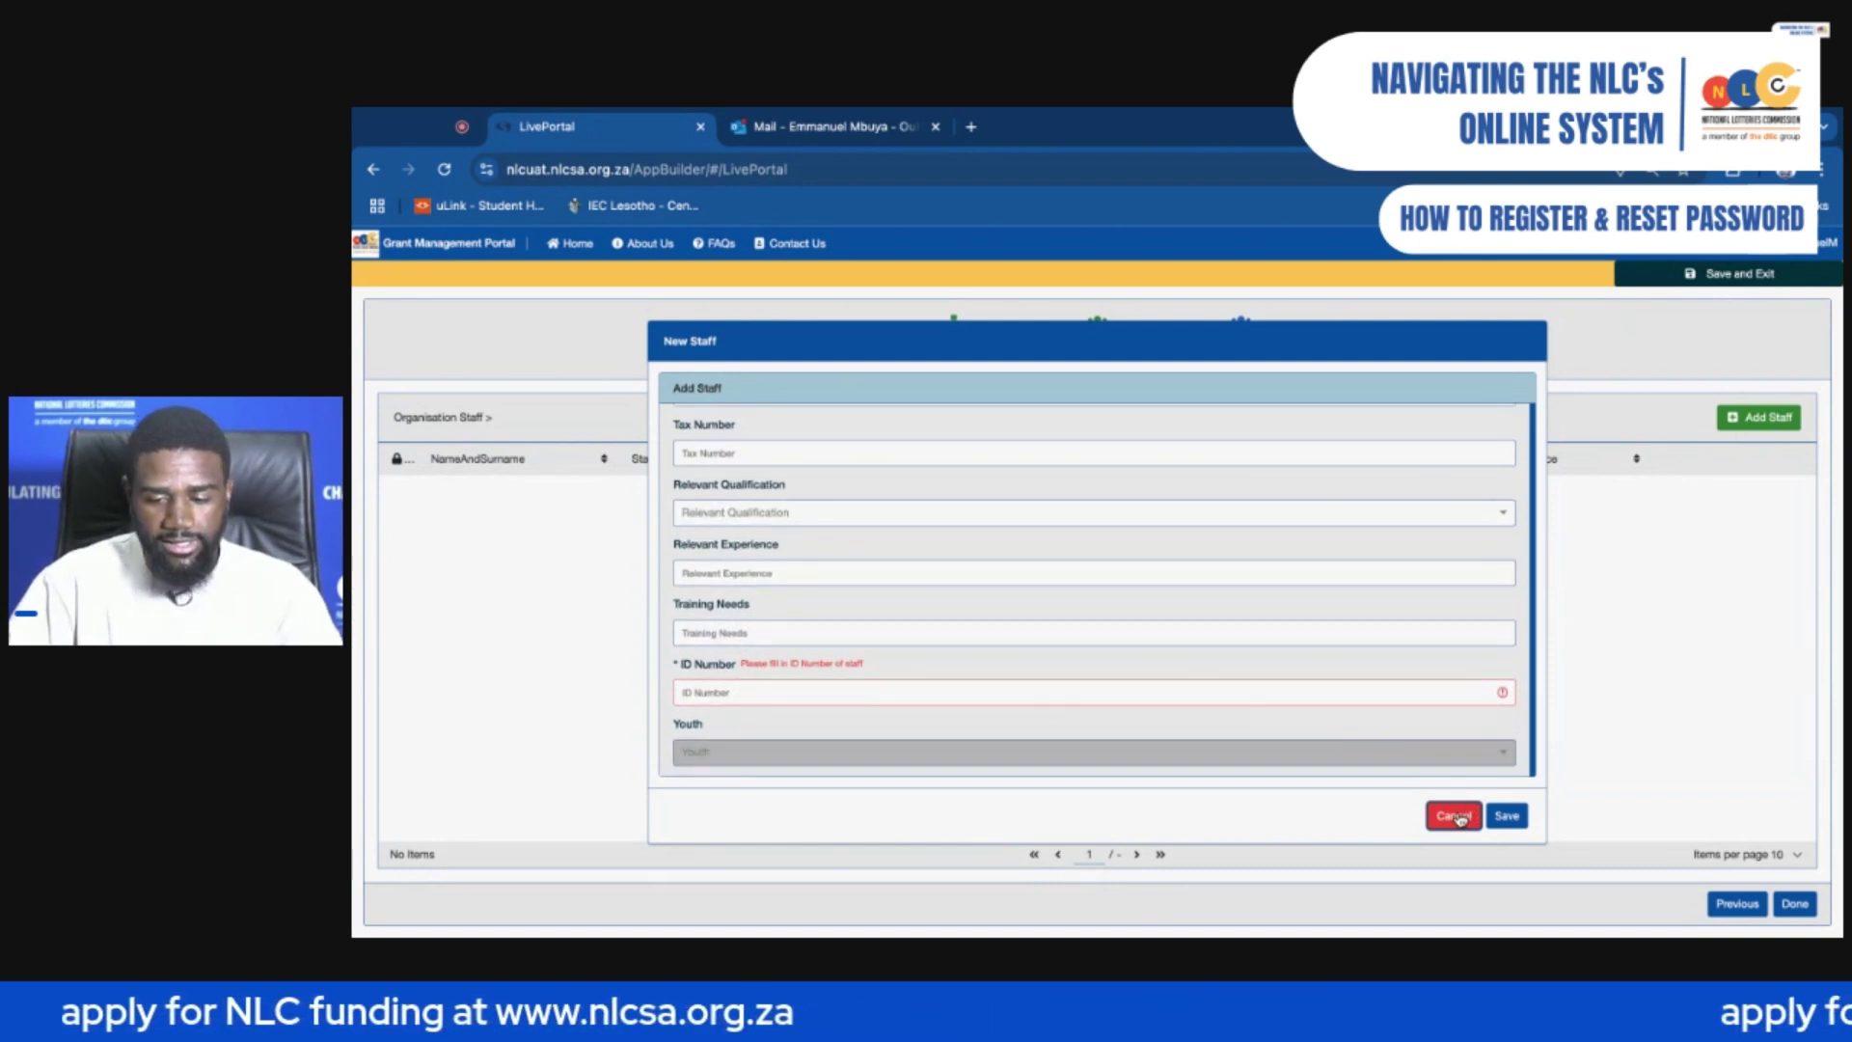
{"action": "scroll", "coordinate": [857, 523], "scroll_direction": "up", "scroll_amount": 9}
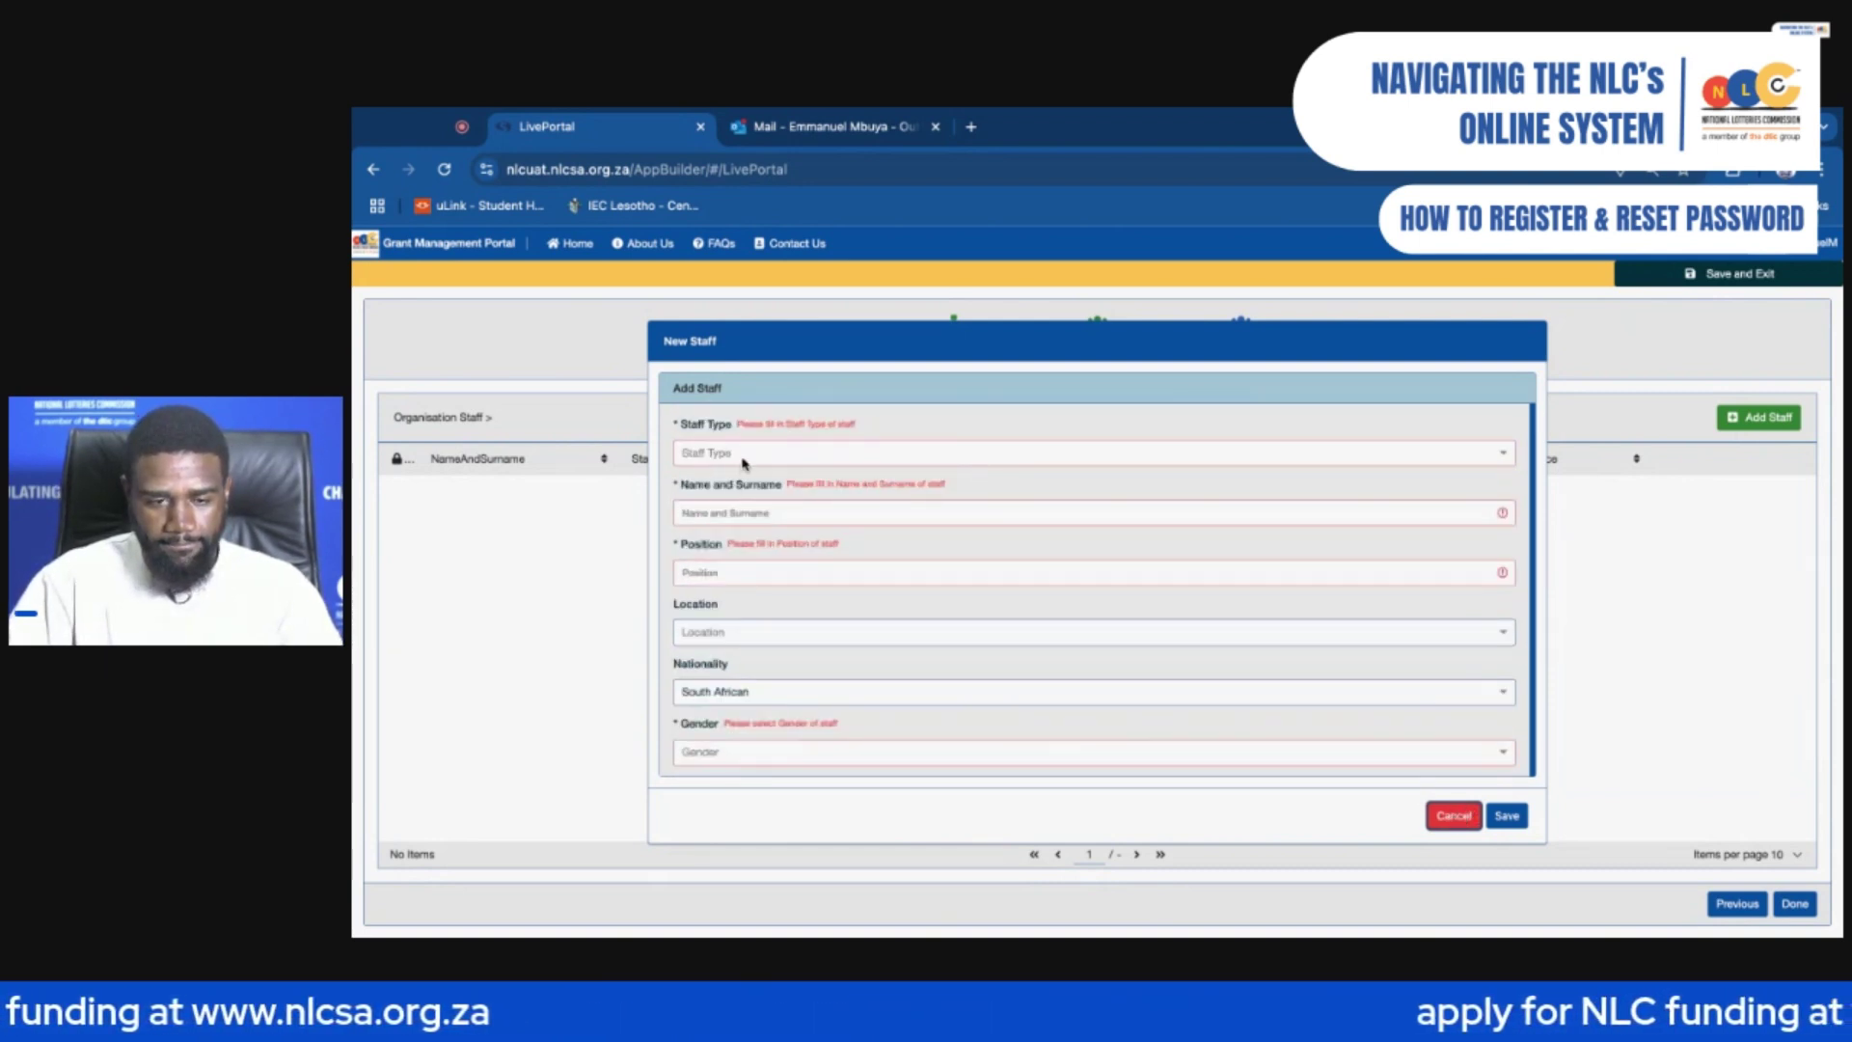
{"action": "left_click", "coordinate": [743, 456]}
{"action": "left_click", "coordinate": [741, 478]}
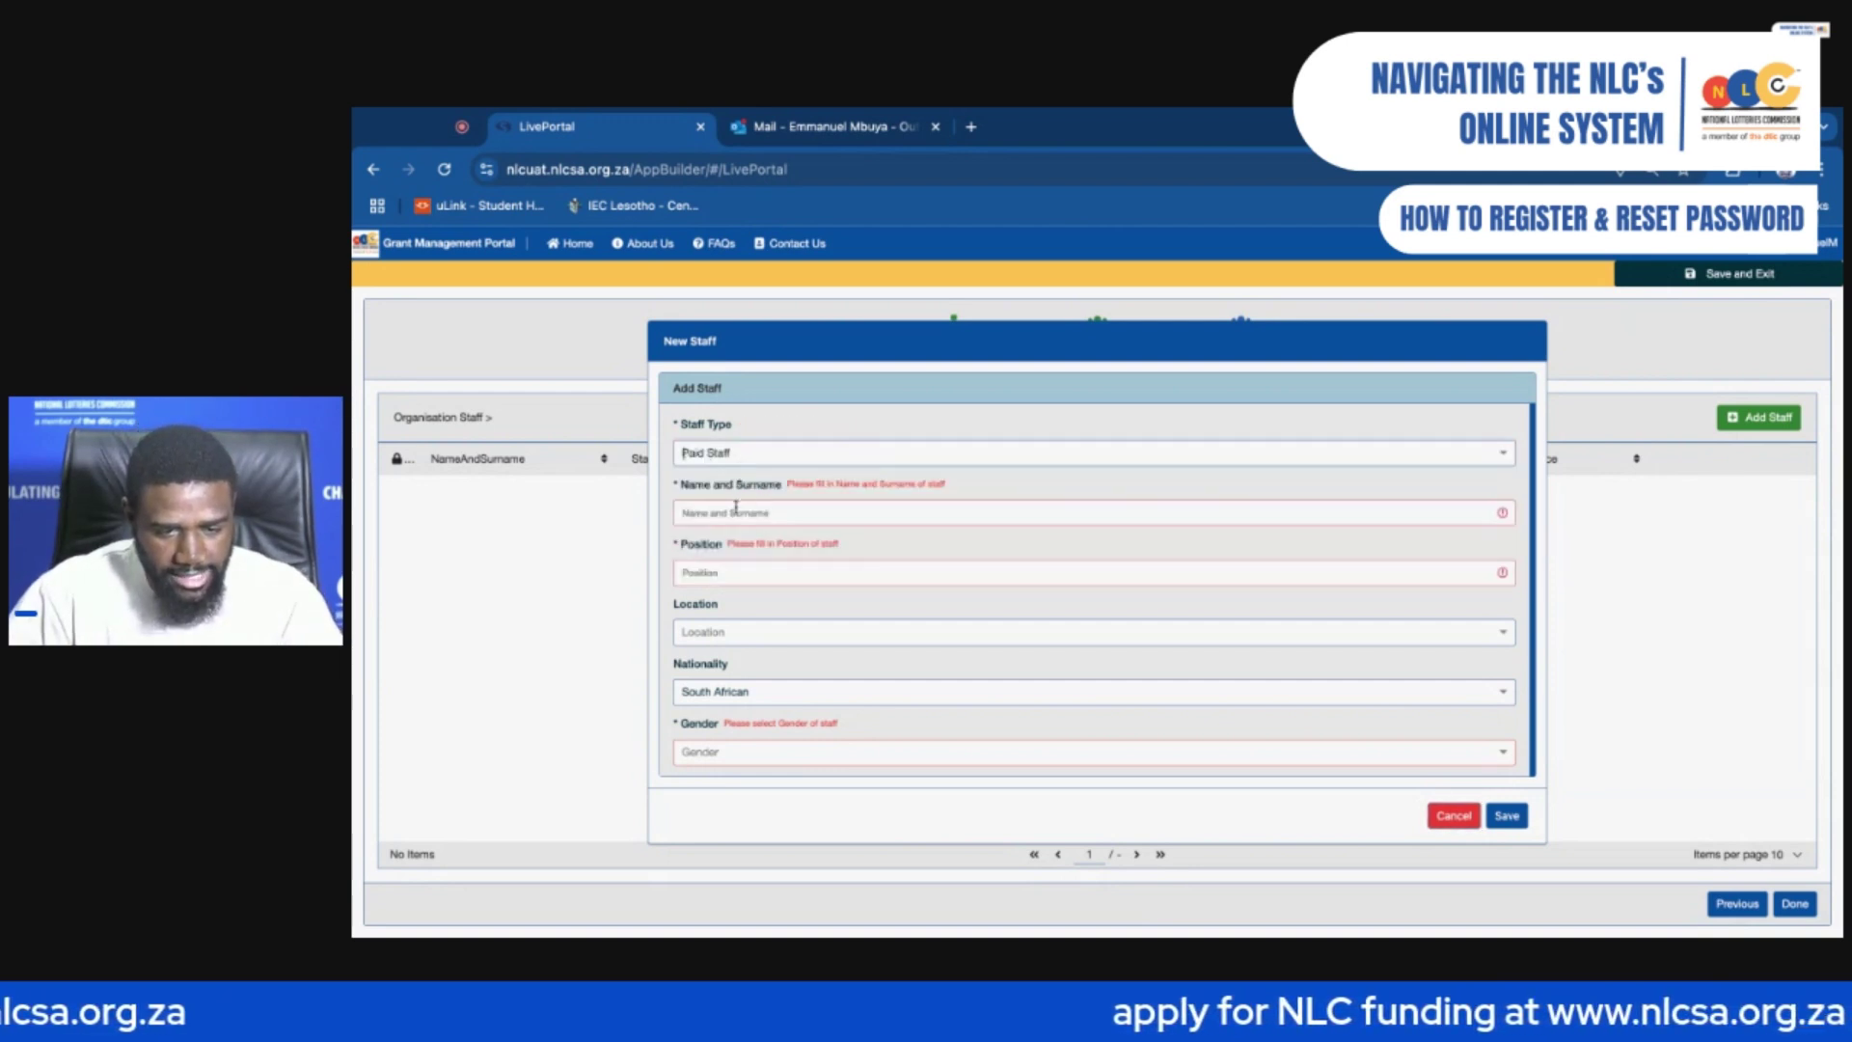
{"action": "left_click", "coordinate": [736, 511]}
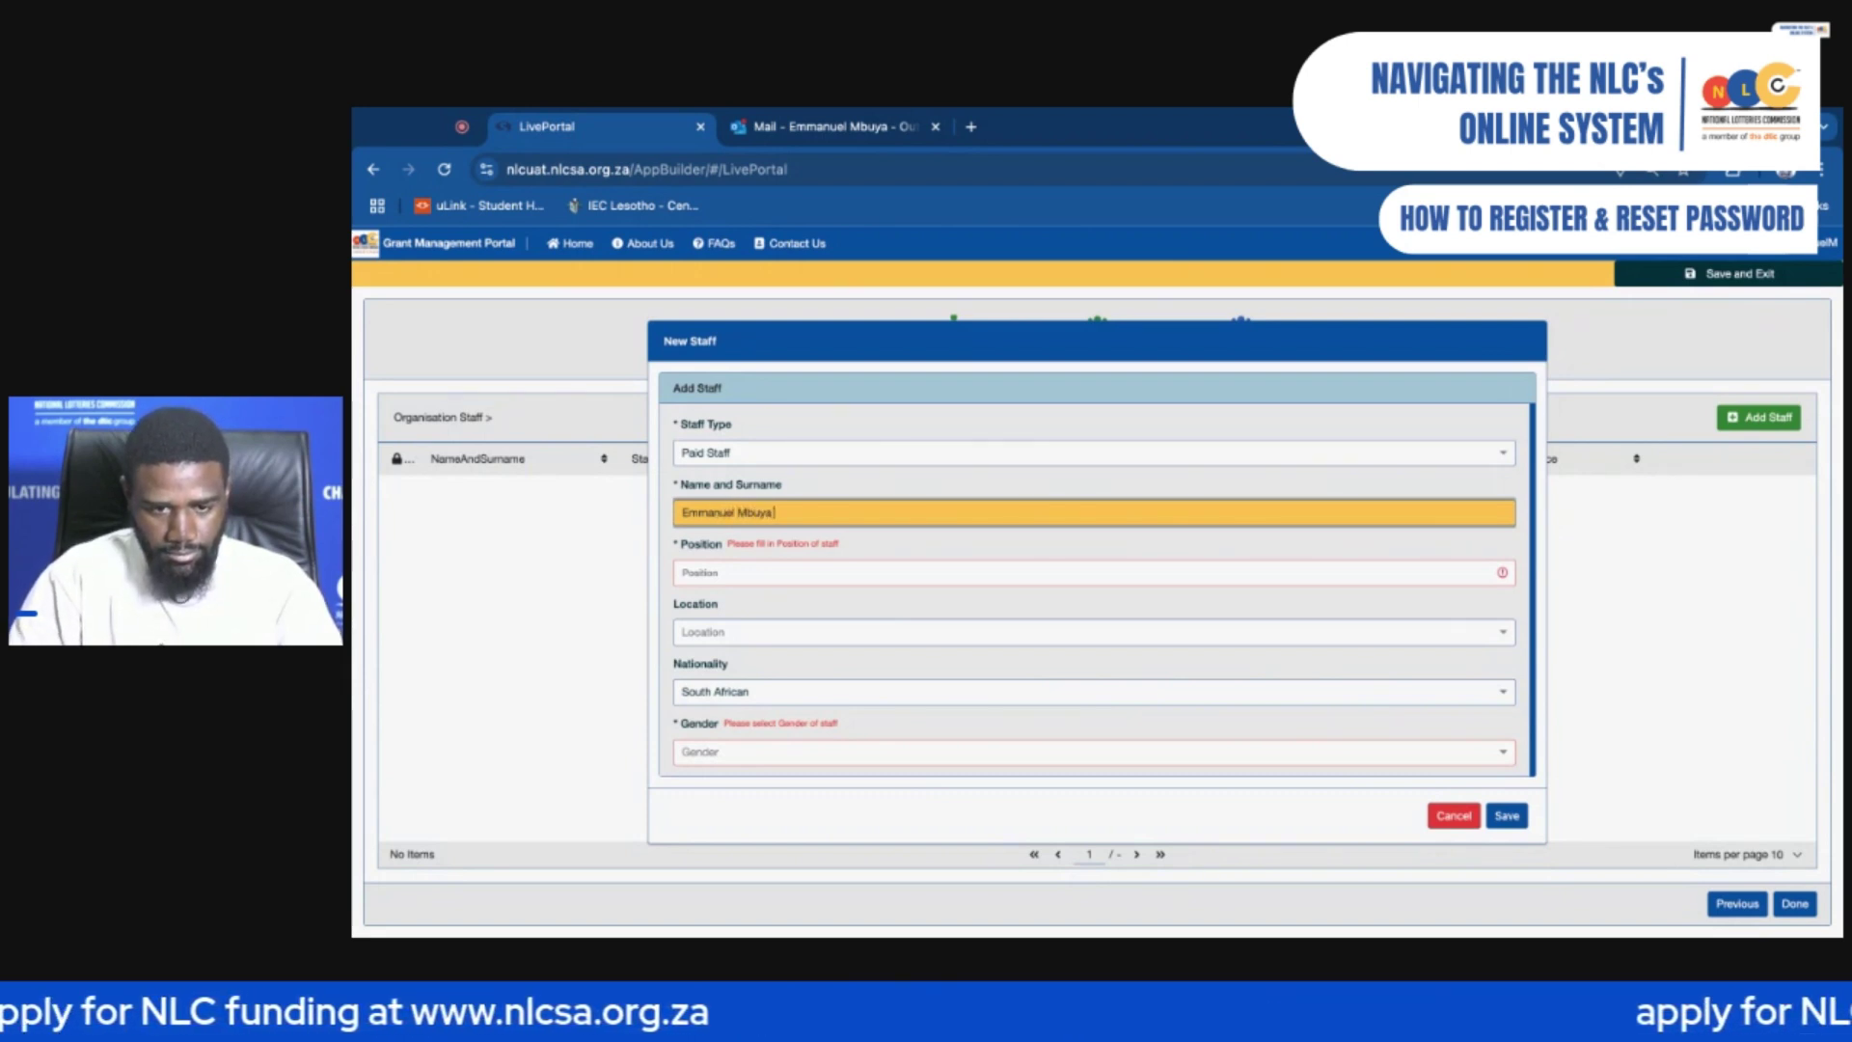
{"action": "key", "text": "Tab"}
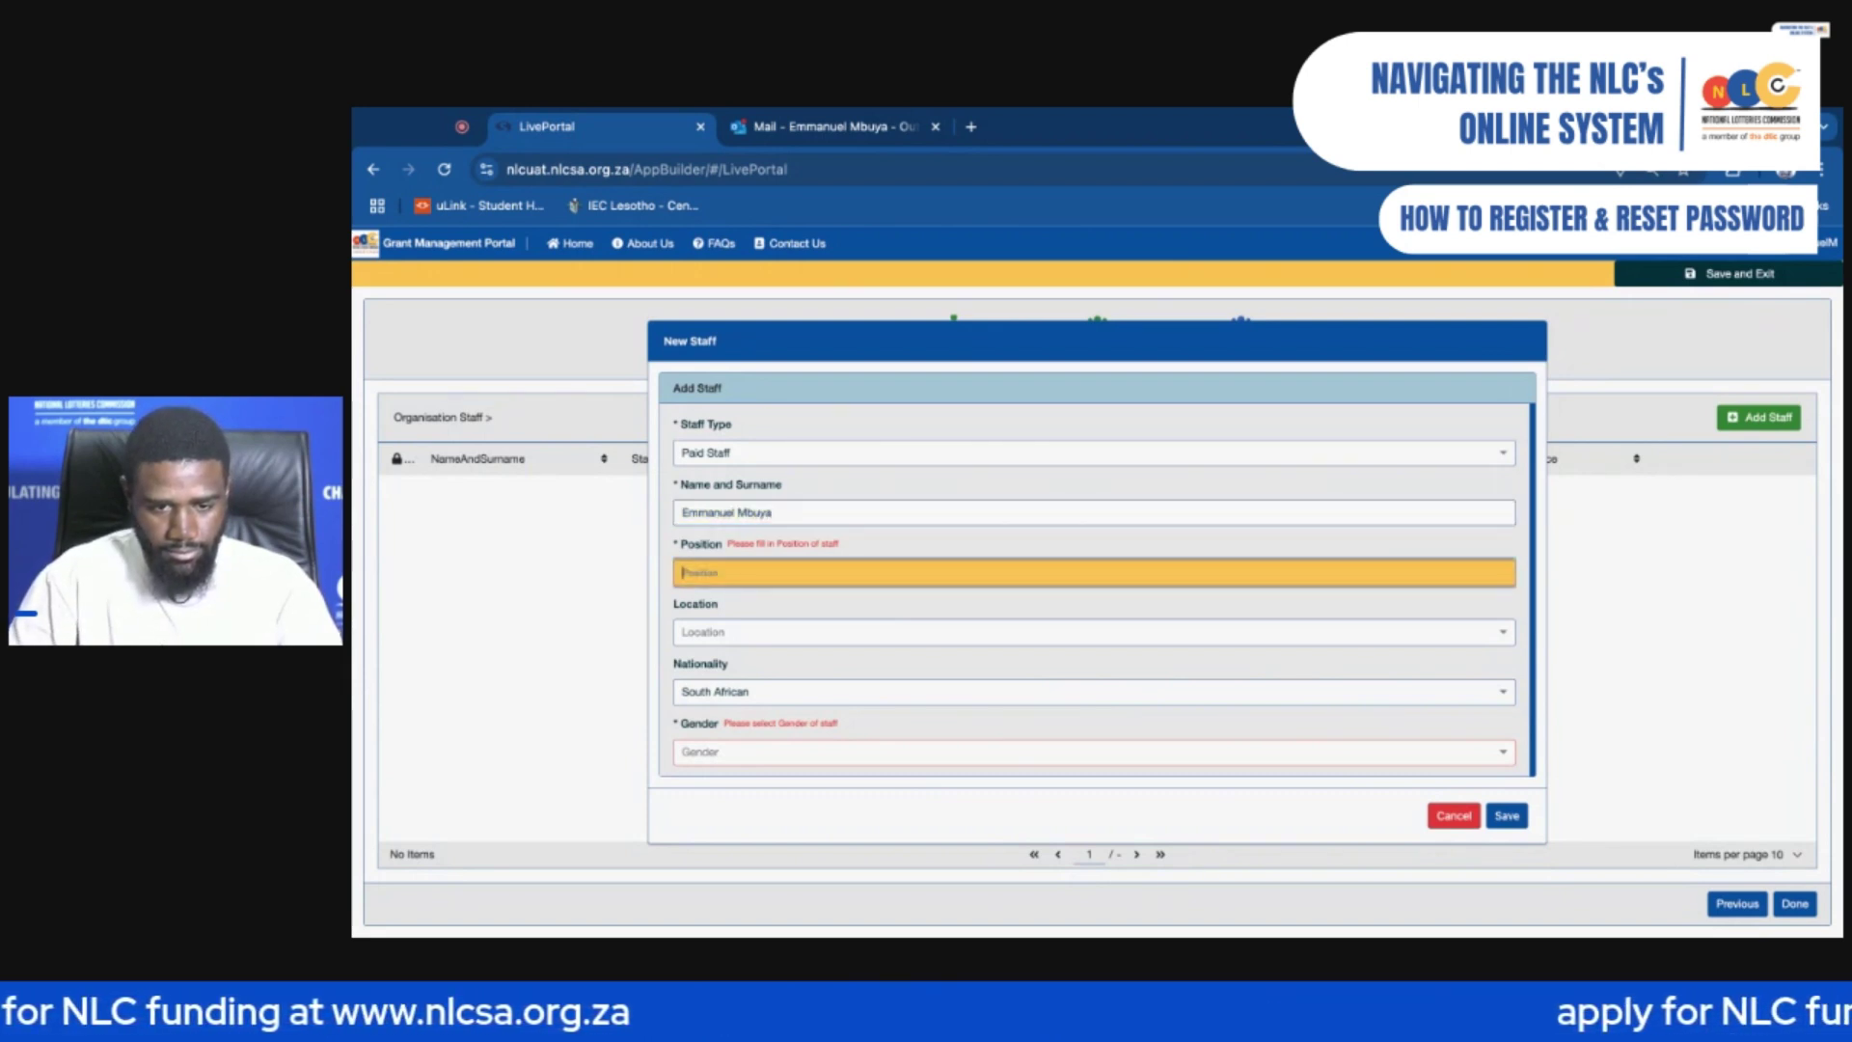
{"action": "type", "text": "Director"}
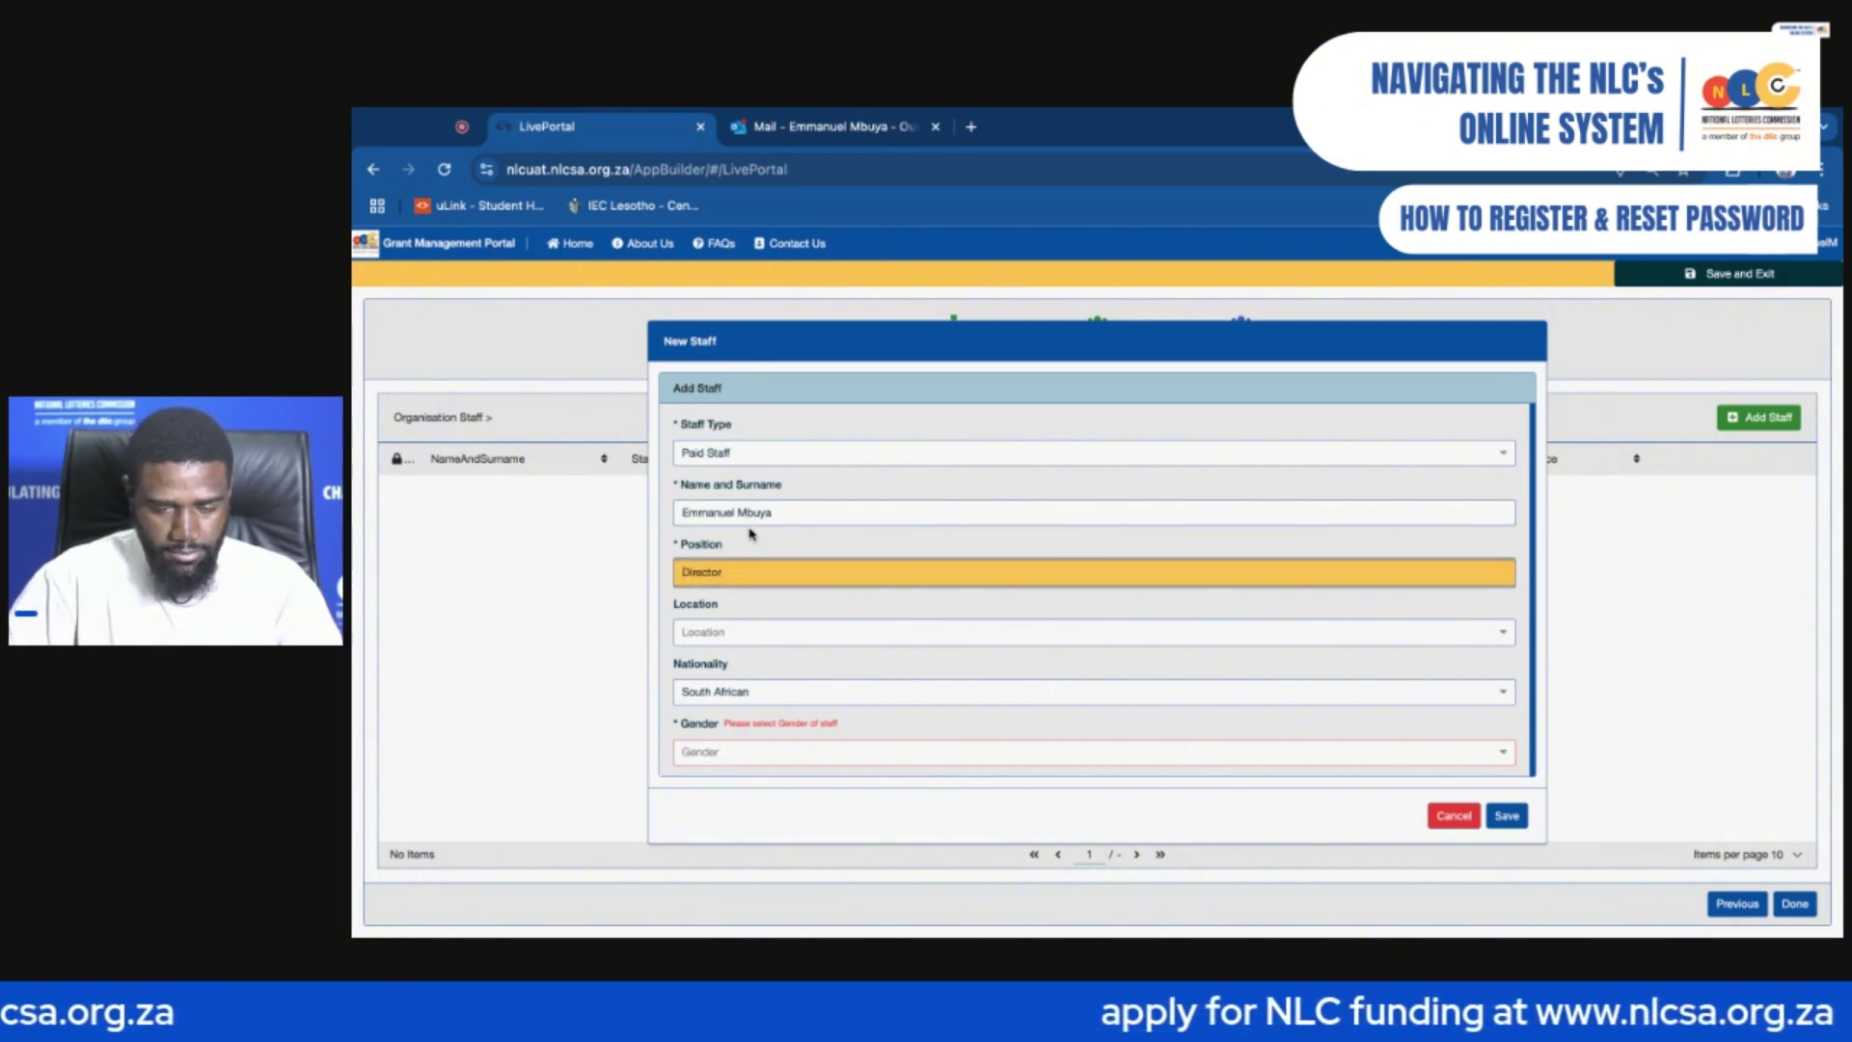
Set the staff member's gender to Male and race to African.
{"action": "scroll", "coordinate": [759, 582], "scroll_direction": "down", "scroll_amount": 1}
{"action": "scroll", "coordinate": [759, 581], "scroll_direction": "down", "scroll_amount": 1}
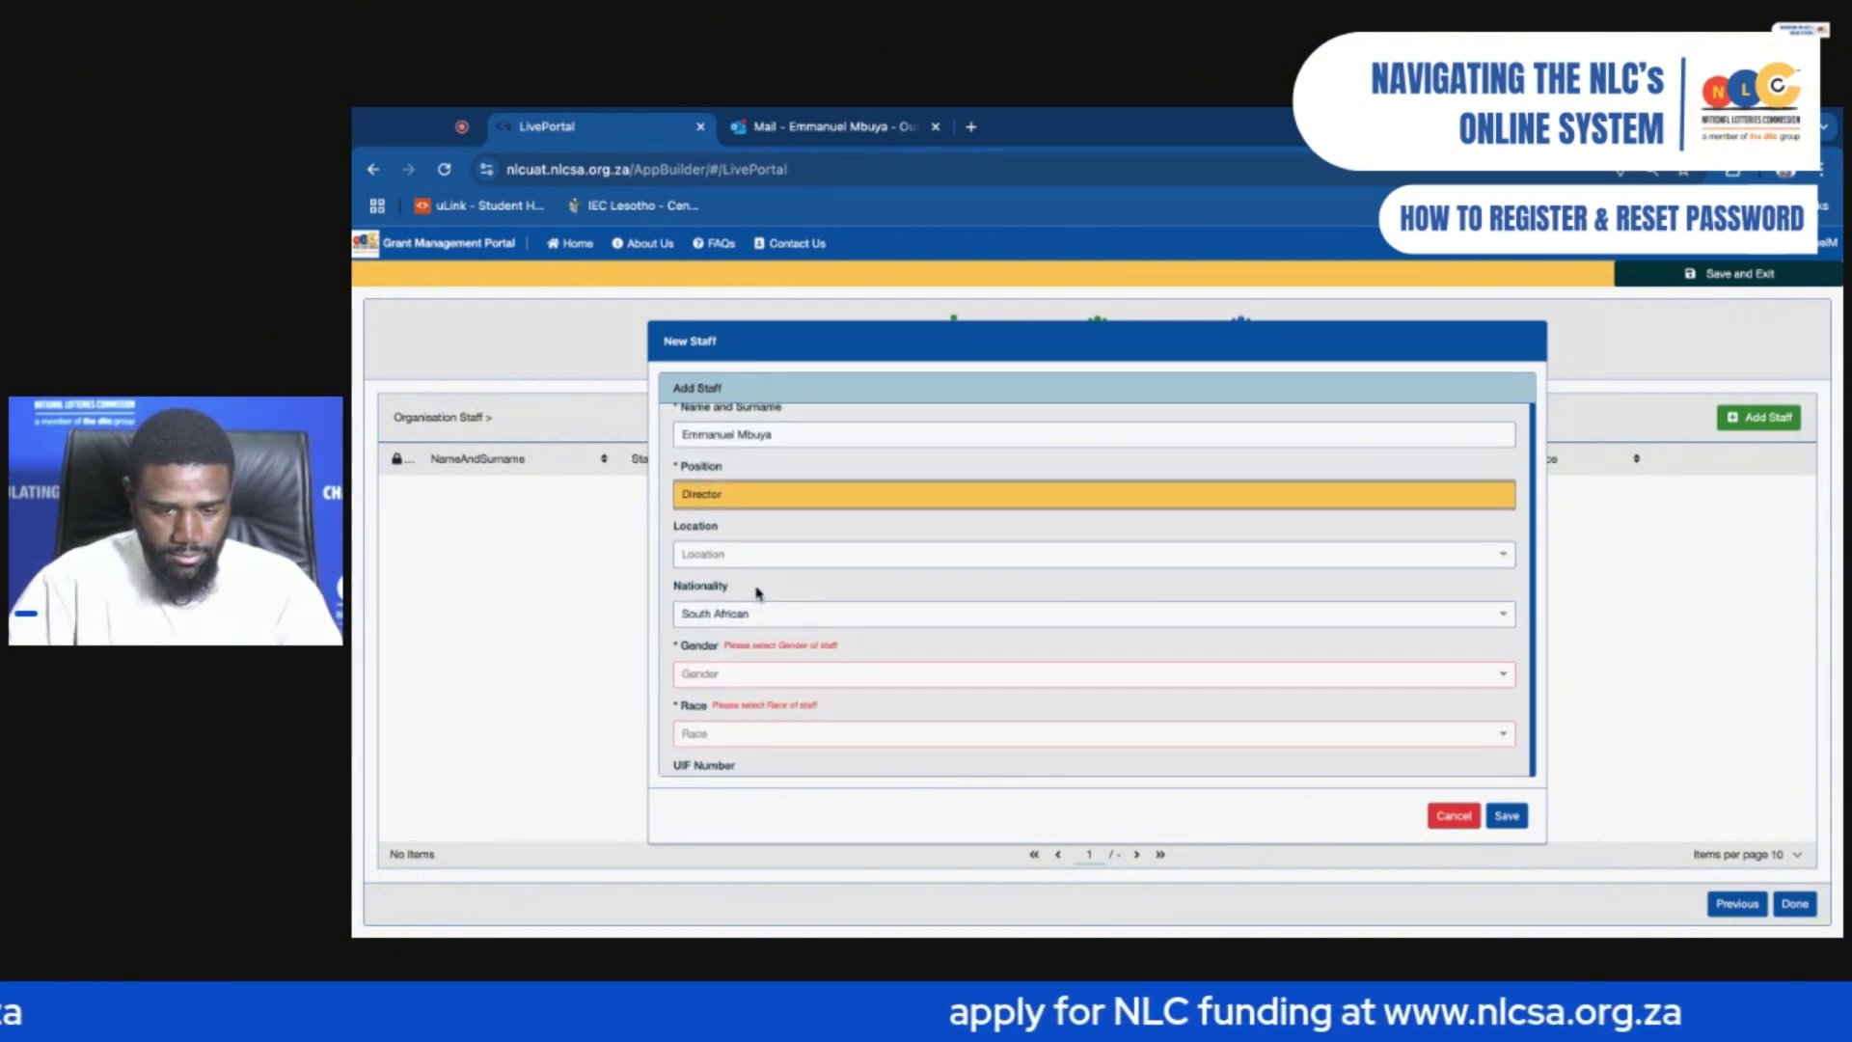
{"action": "left_click", "coordinate": [738, 673]}
{"action": "left_click", "coordinate": [737, 702]}
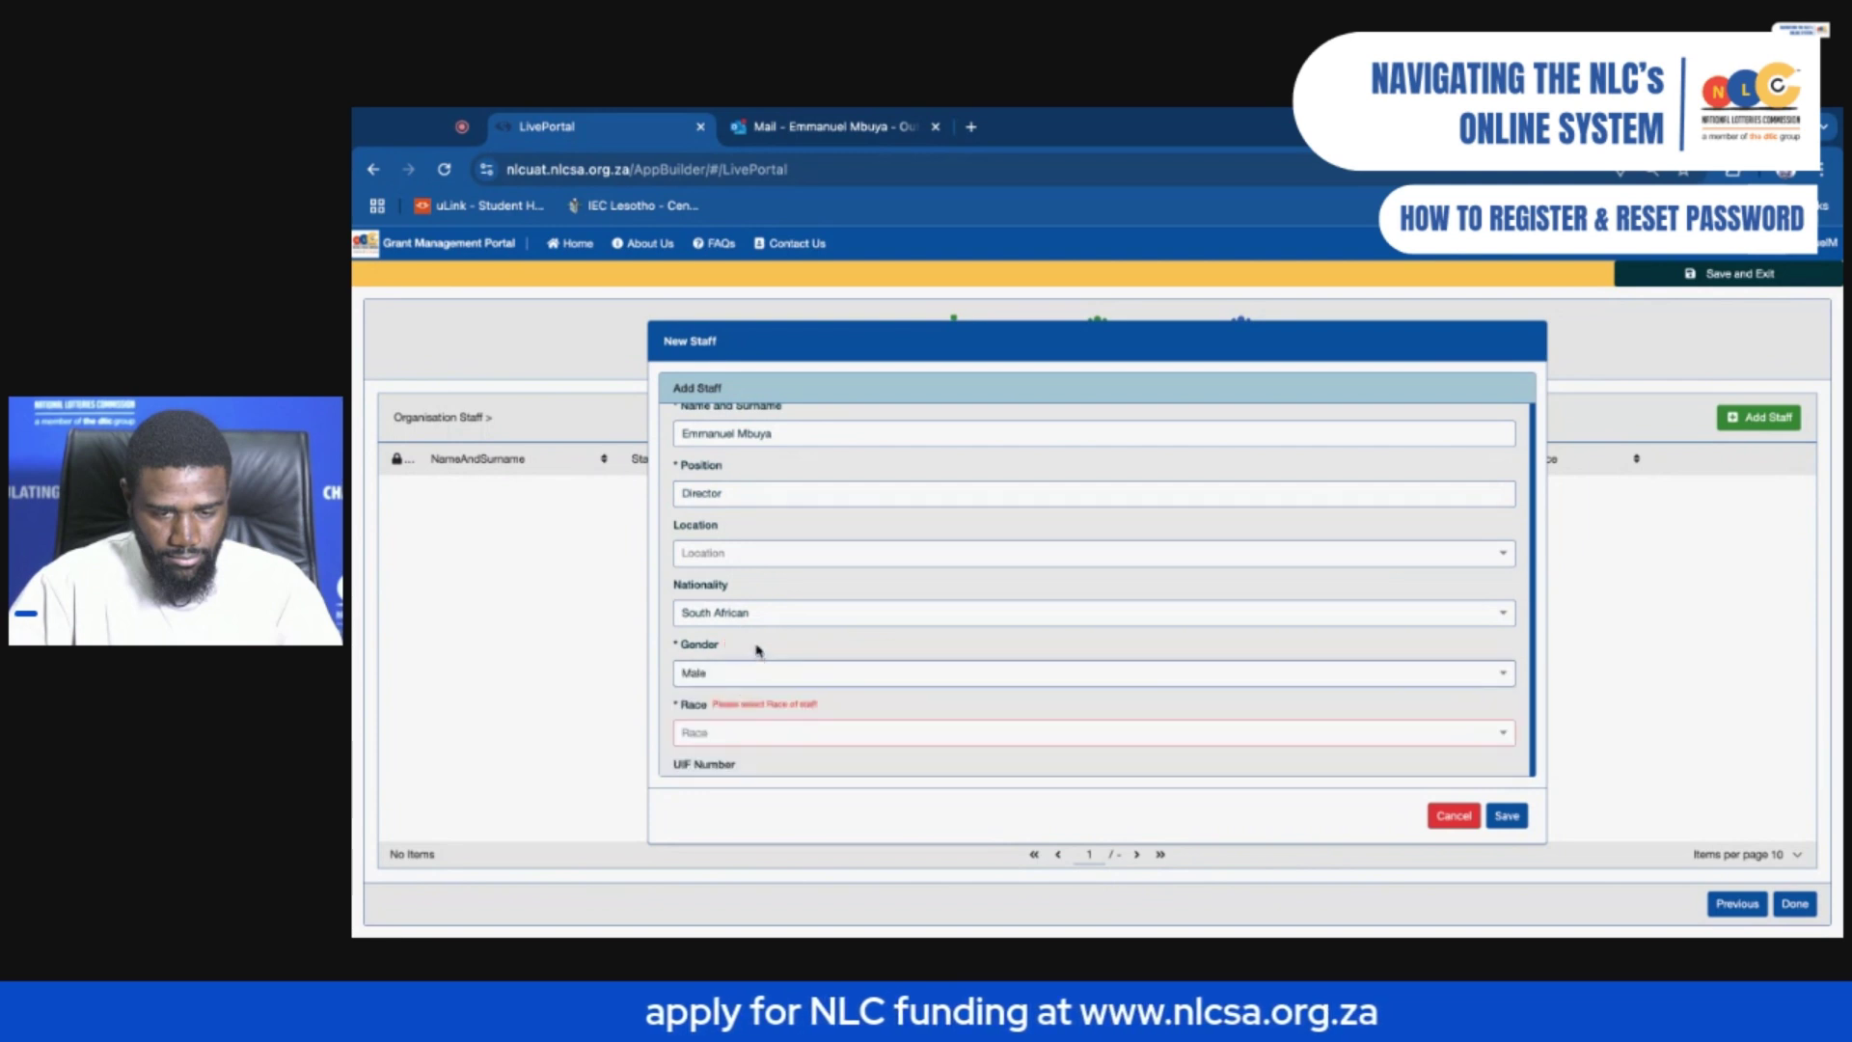
{"action": "scroll", "coordinate": [737, 701], "scroll_direction": "down", "scroll_amount": 1}
{"action": "left_click", "coordinate": [733, 693]}
{"action": "left_click", "coordinate": [714, 752]}
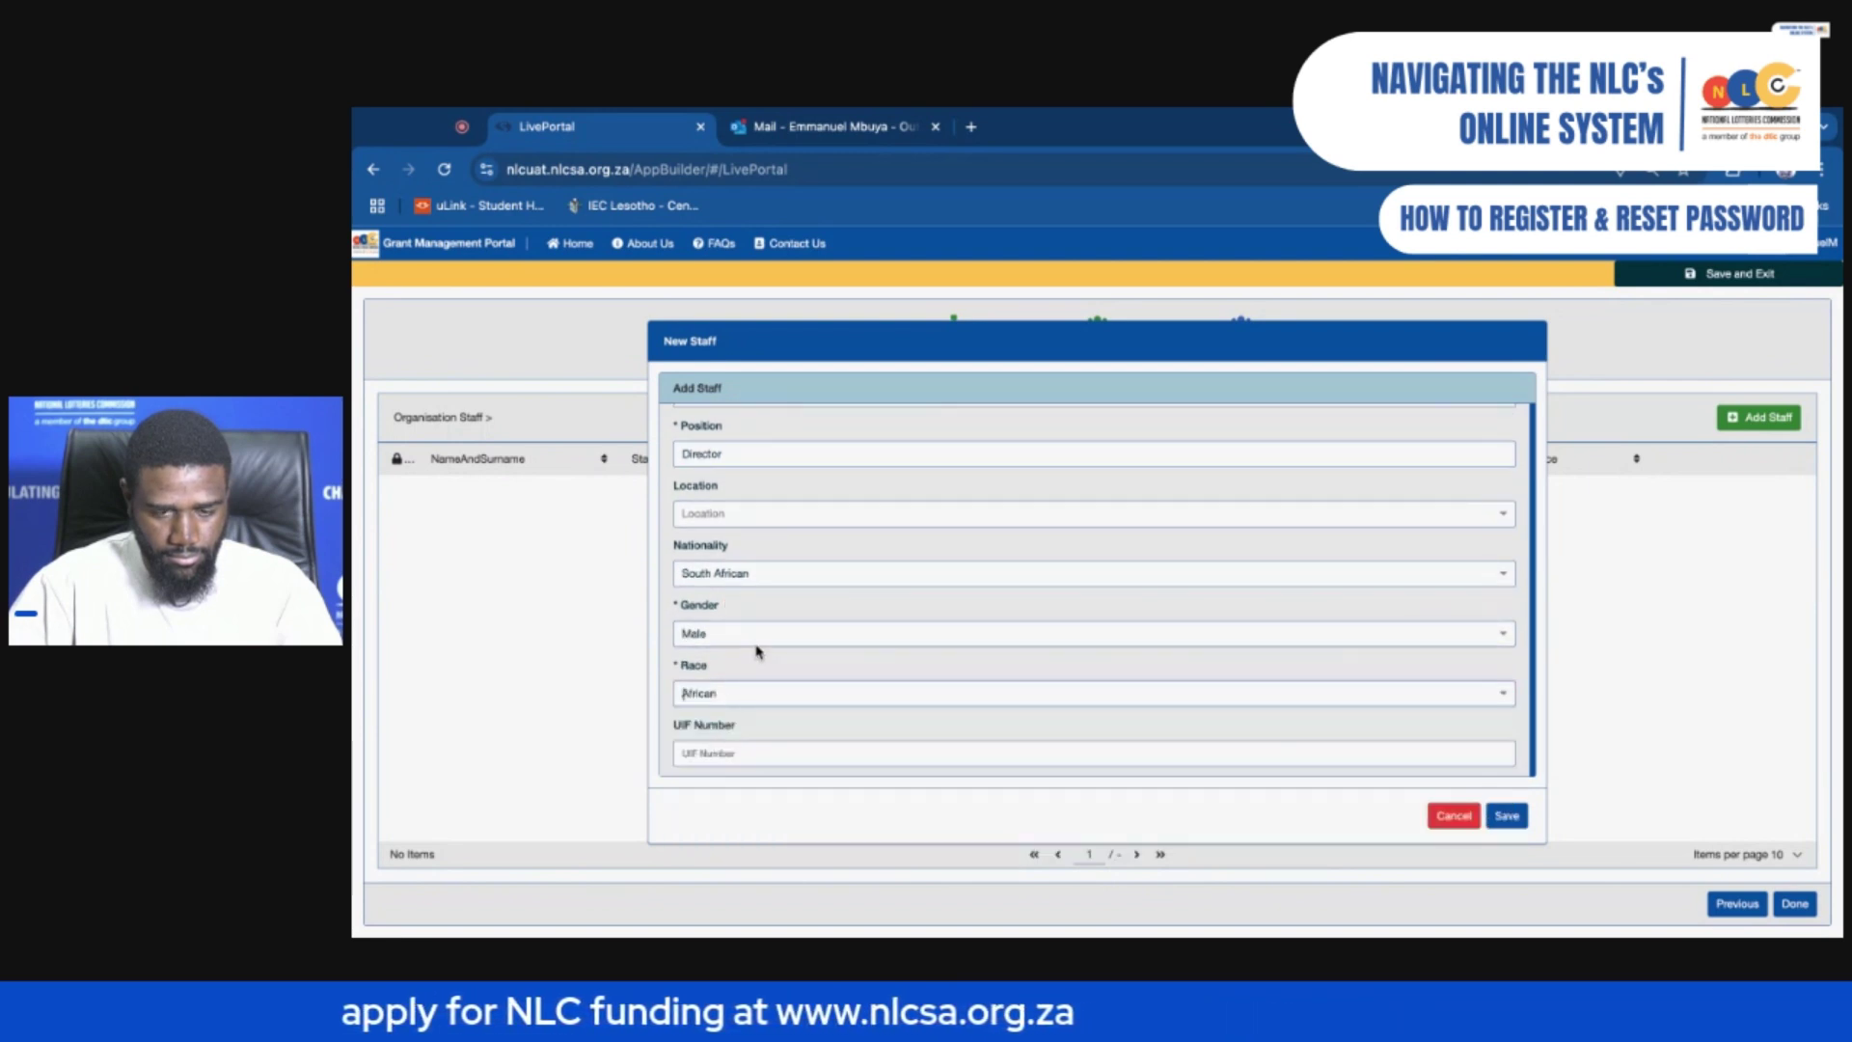
{"action": "scroll", "coordinate": [757, 540], "scroll_direction": "down", "scroll_amount": 1}
{"action": "scroll", "coordinate": [759, 555], "scroll_direction": "up", "scroll_amount": 5}
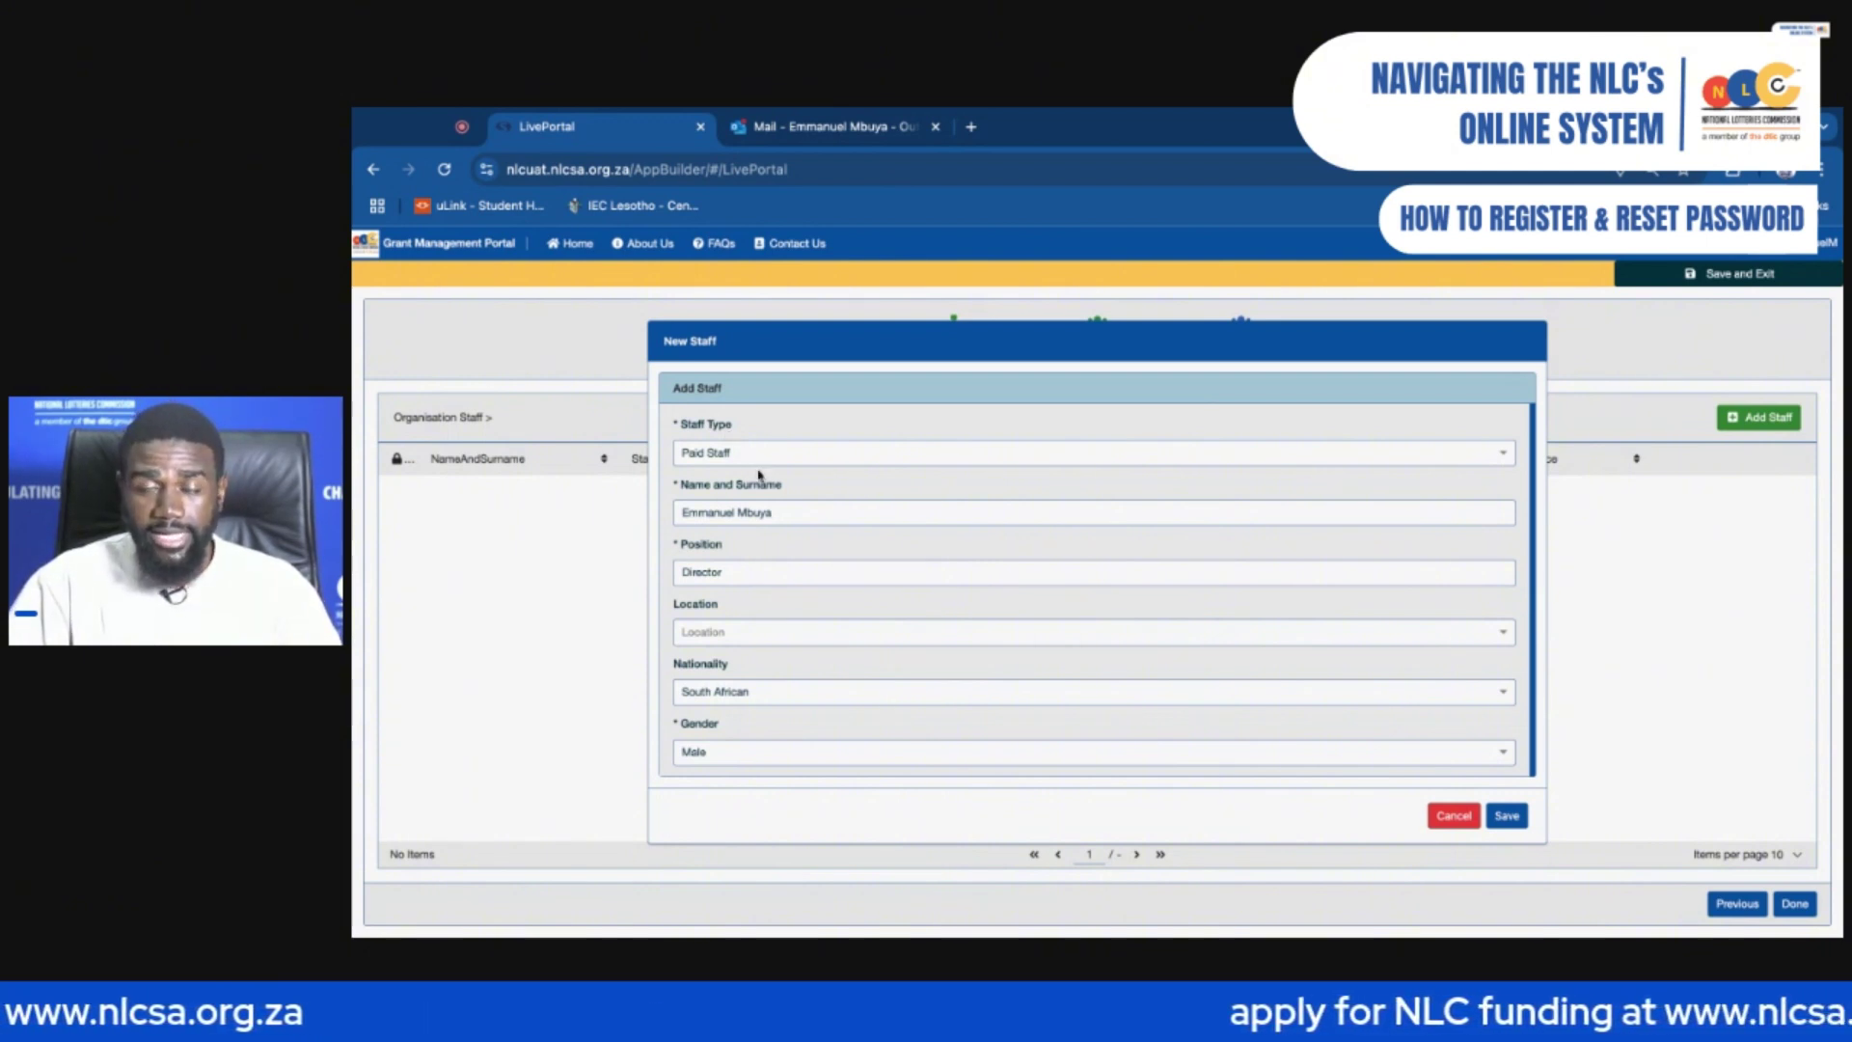
{"action": "scroll", "coordinate": [762, 475], "scroll_direction": "down", "scroll_amount": 4}
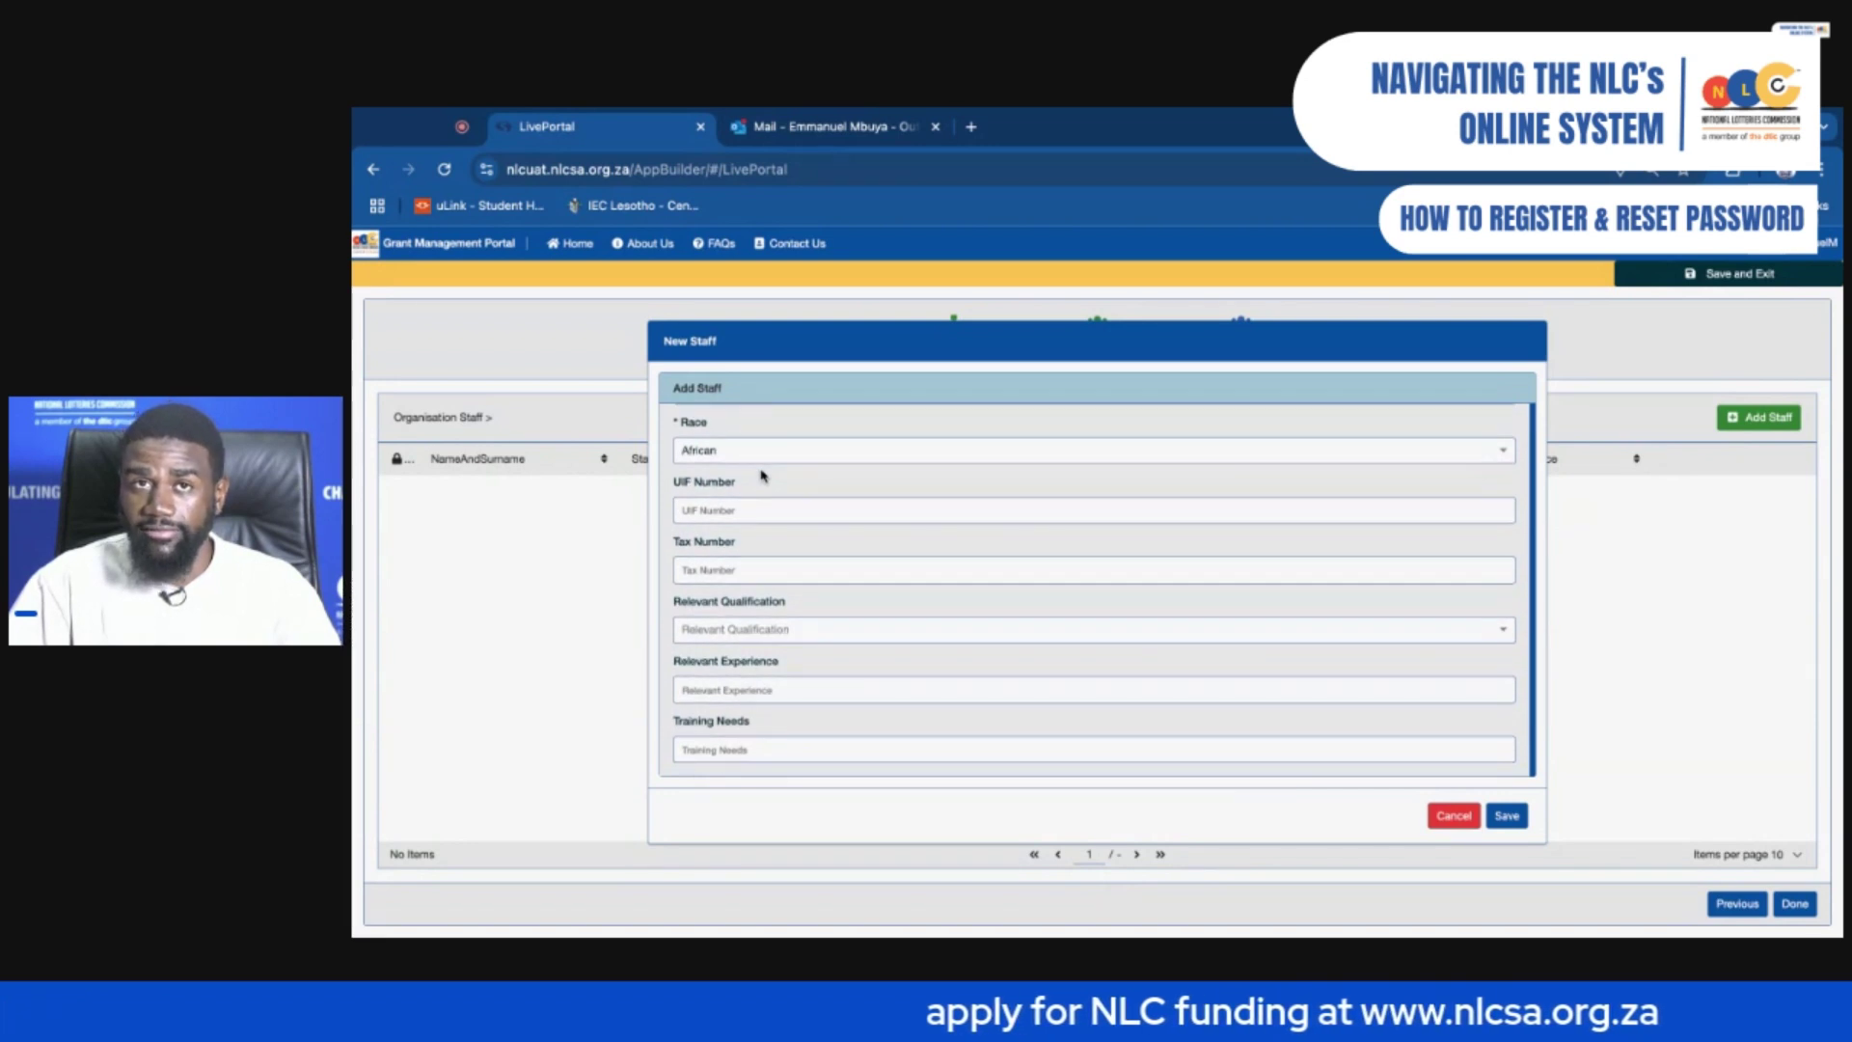
{"action": "scroll", "coordinate": [744, 446], "scroll_direction": "up", "scroll_amount": 4}
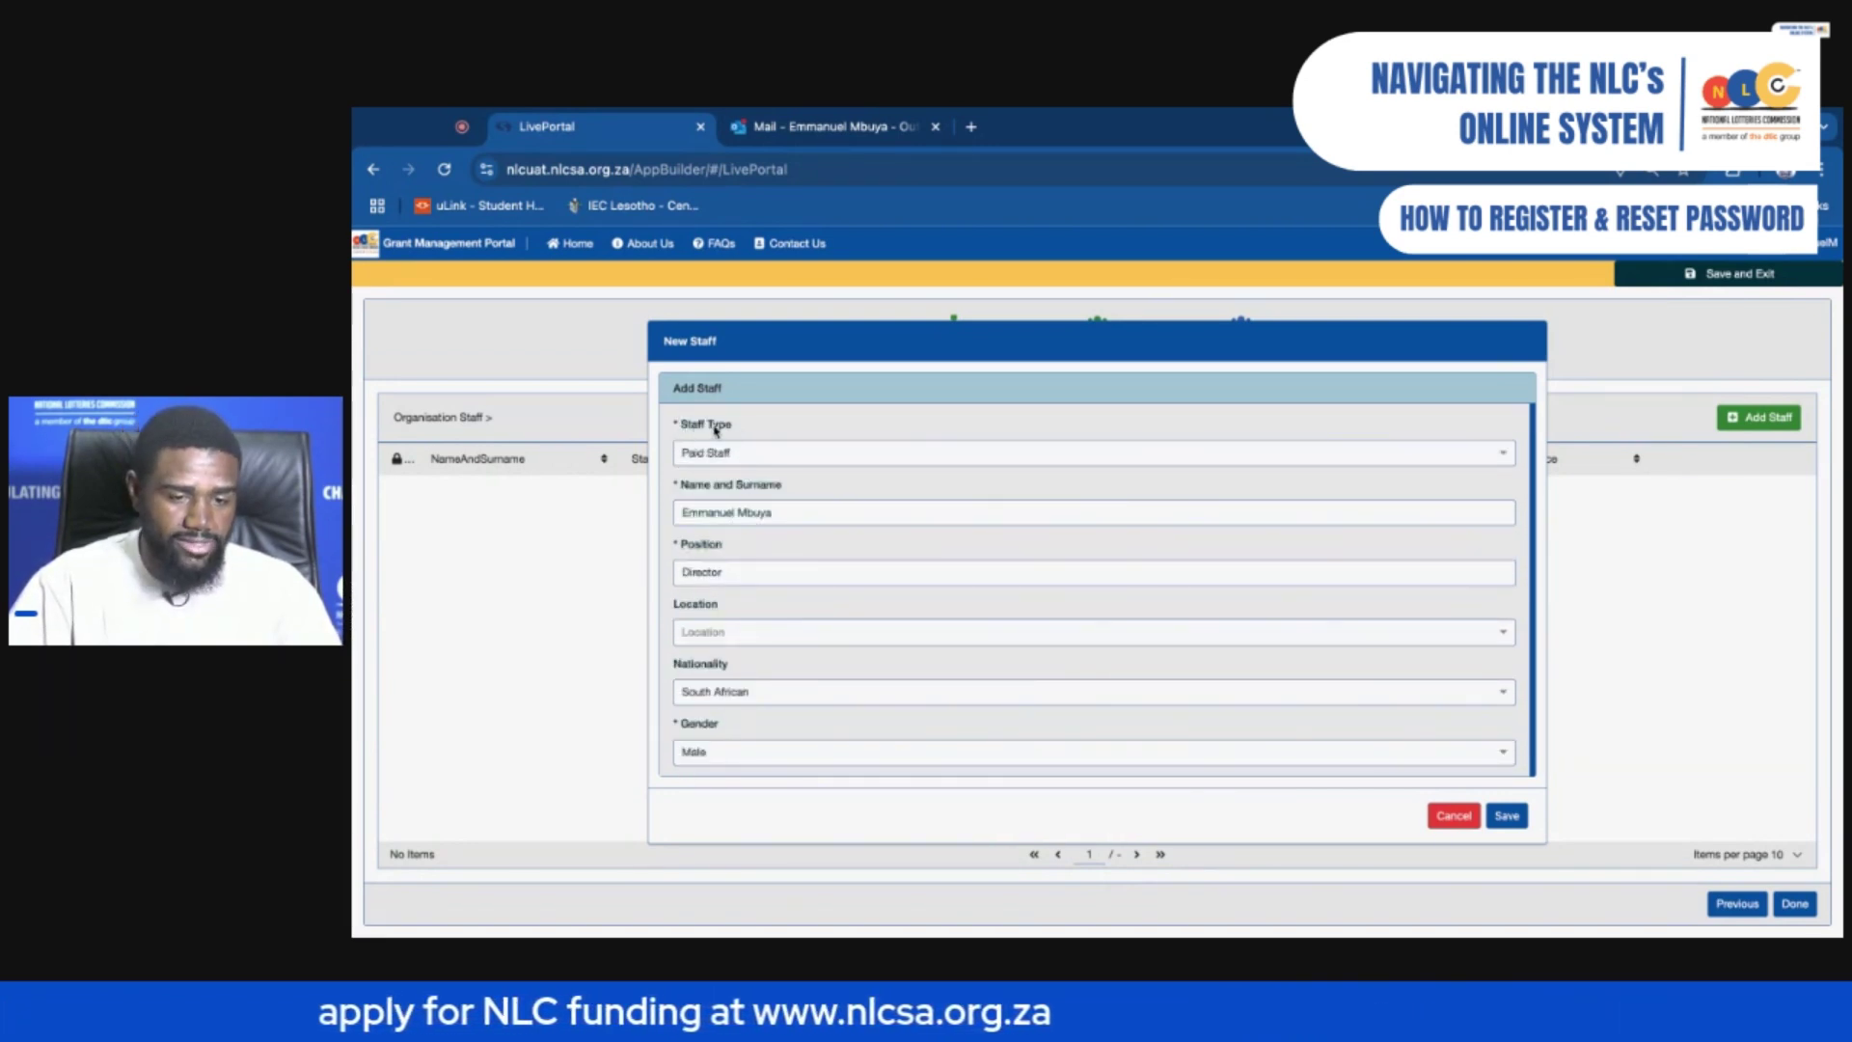
{"action": "scroll", "coordinate": [787, 526], "scroll_direction": "down", "scroll_amount": 1}
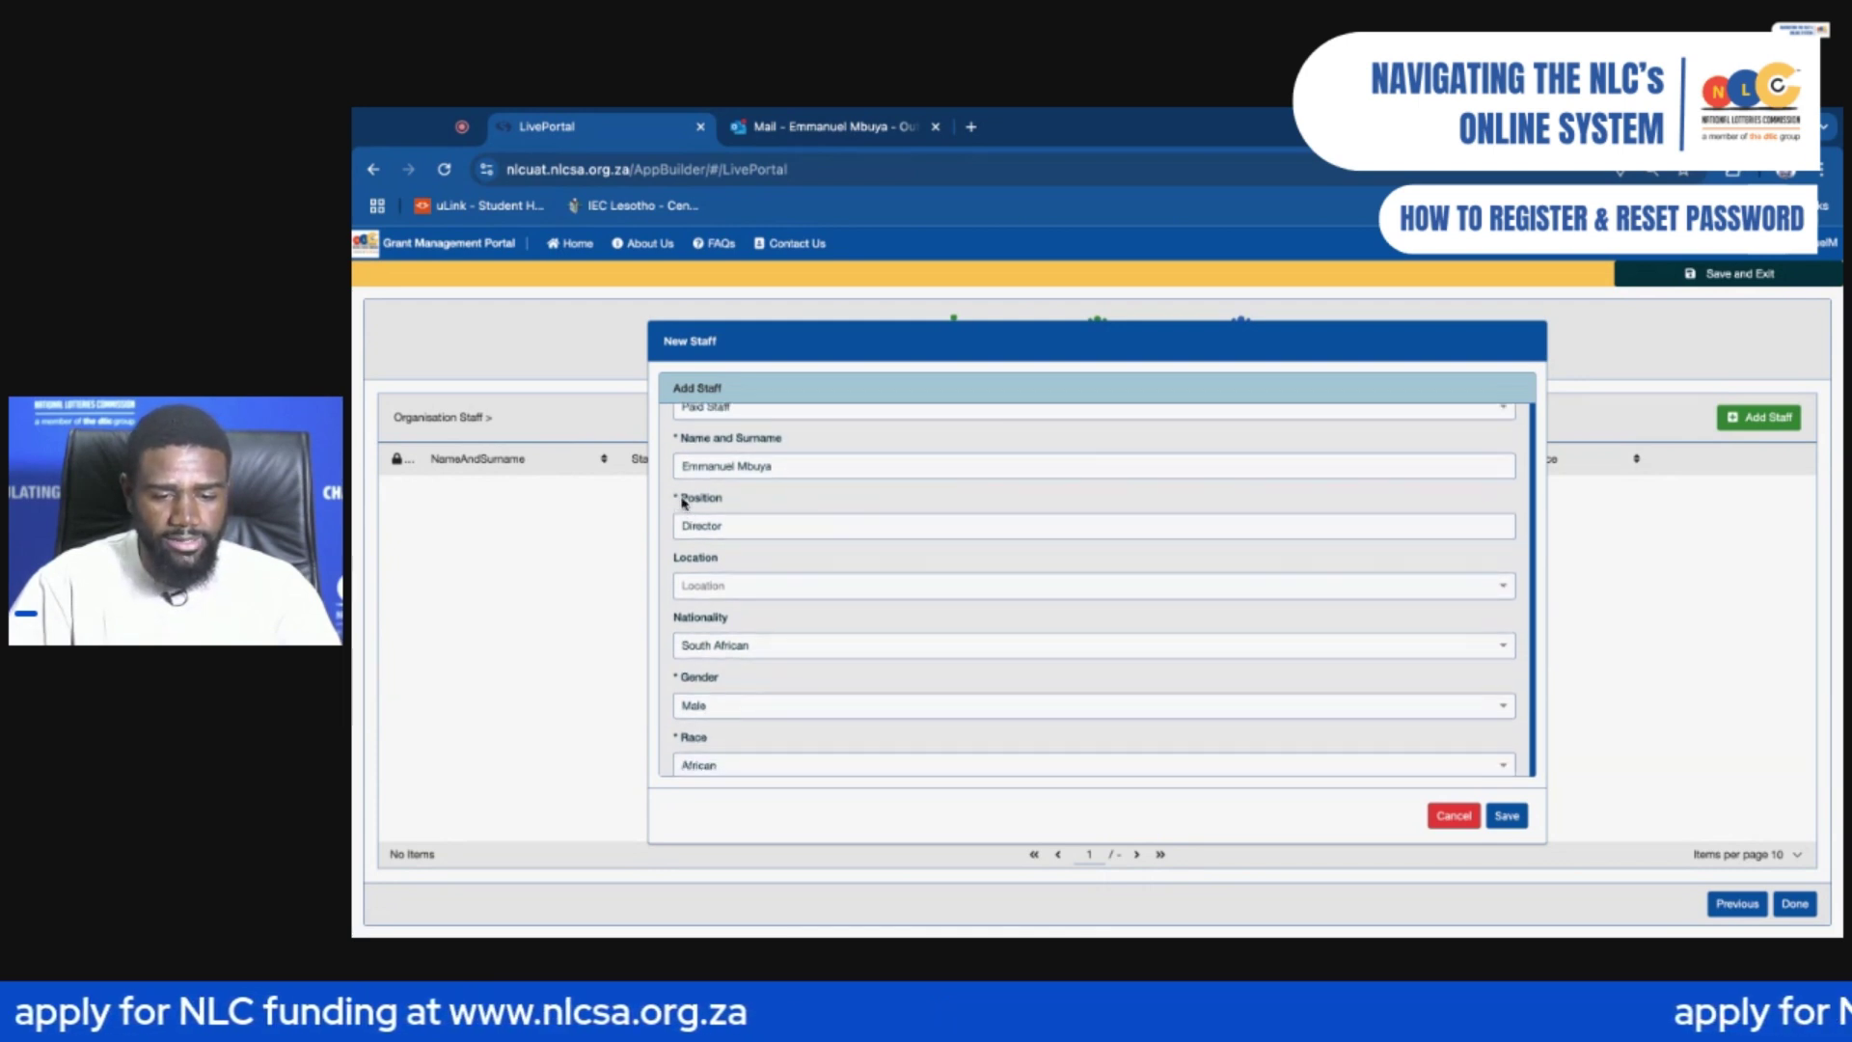
{"action": "scroll", "coordinate": [782, 513], "scroll_direction": "down", "scroll_amount": 2}
{"action": "scroll", "coordinate": [771, 521], "scroll_direction": "up", "scroll_amount": 2}
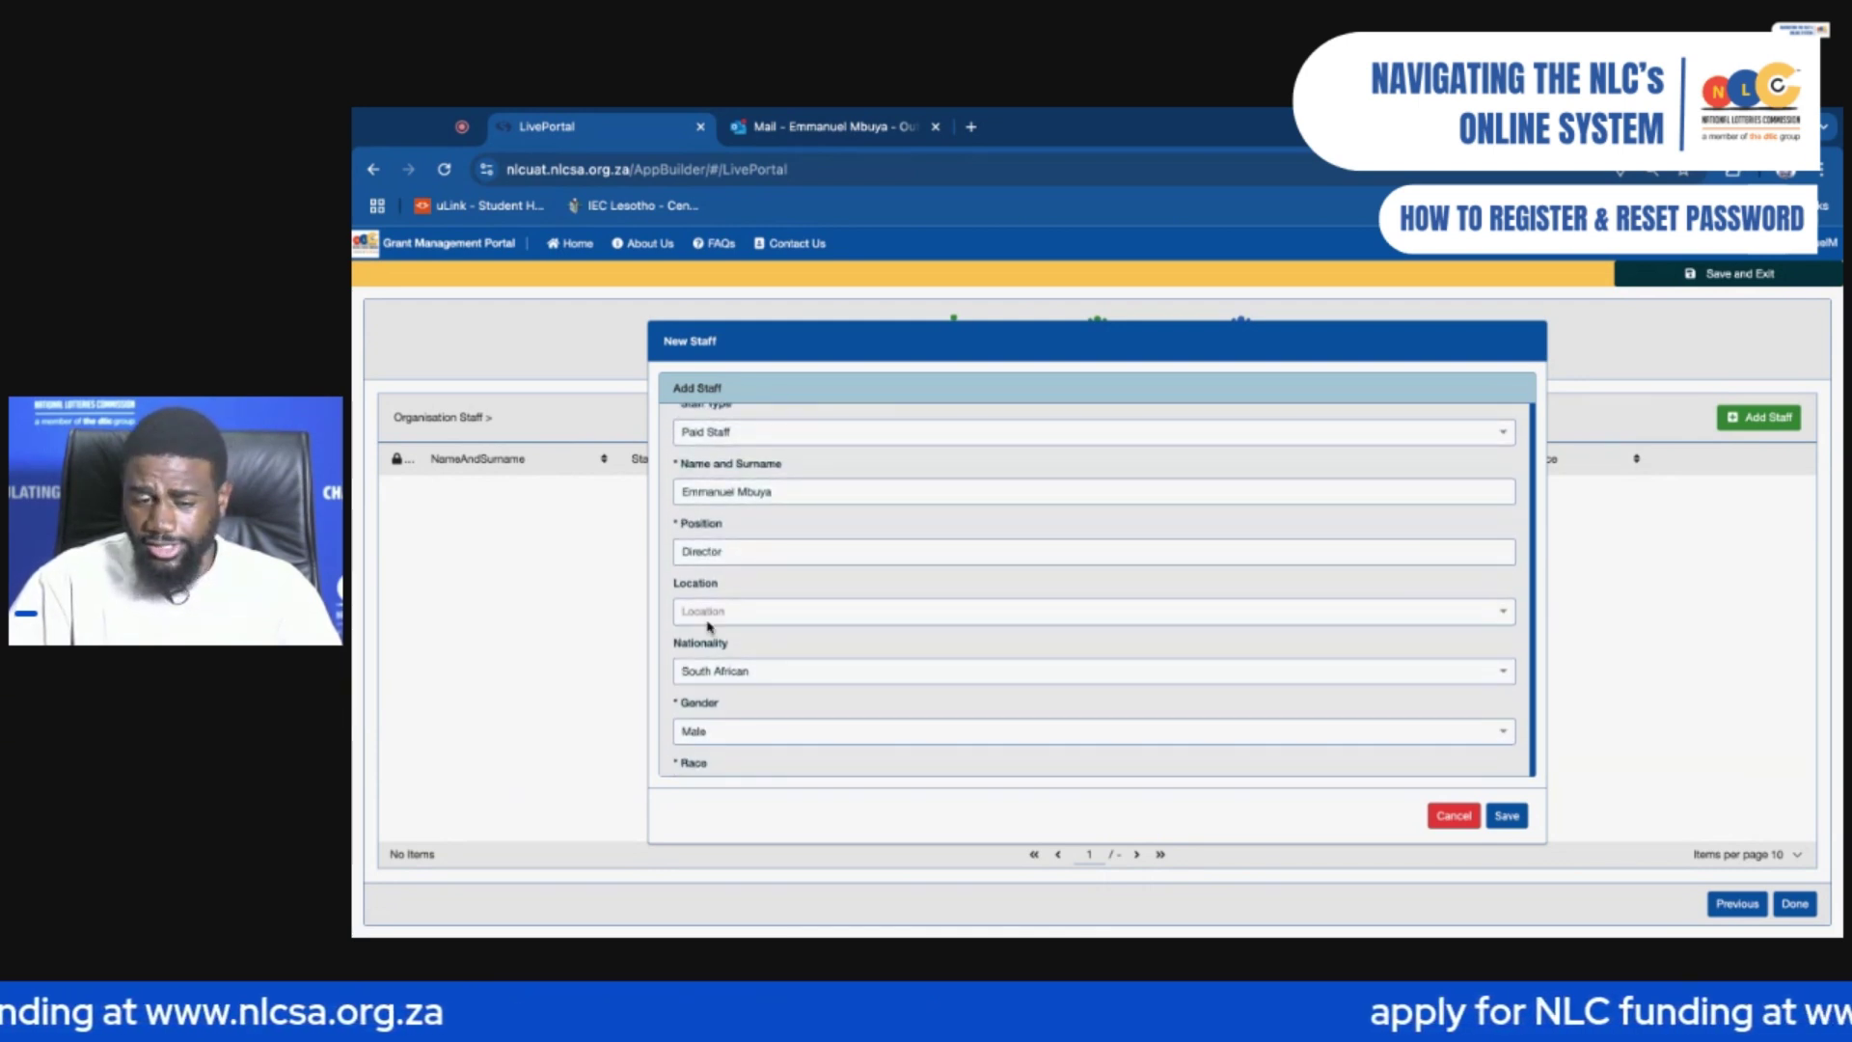
{"action": "scroll", "coordinate": [699, 607], "scroll_direction": "up", "scroll_amount": 3}
{"action": "left_click", "coordinate": [695, 599]}
{"action": "left_click", "coordinate": [703, 552]}
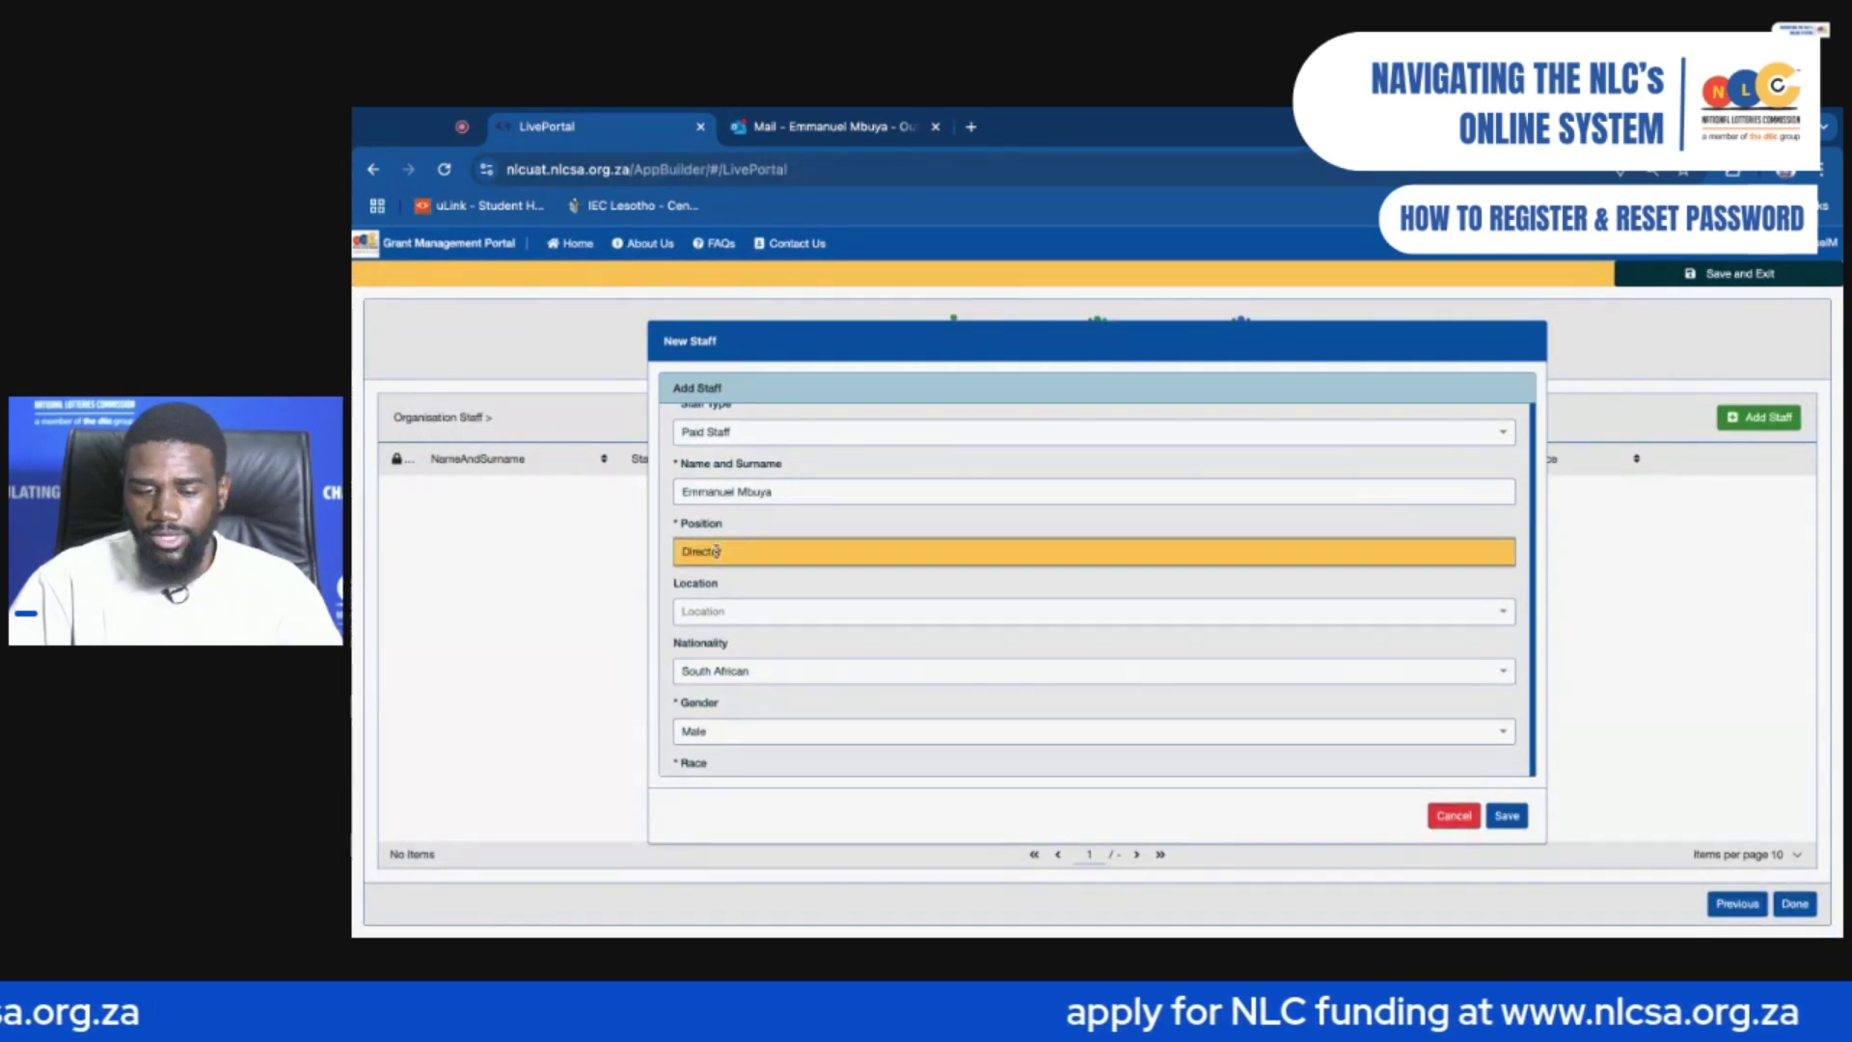
{"action": "scroll", "coordinate": [733, 608], "scroll_direction": "down", "scroll_amount": 2}
{"action": "scroll", "coordinate": [721, 583], "scroll_direction": "down", "scroll_amount": 1}
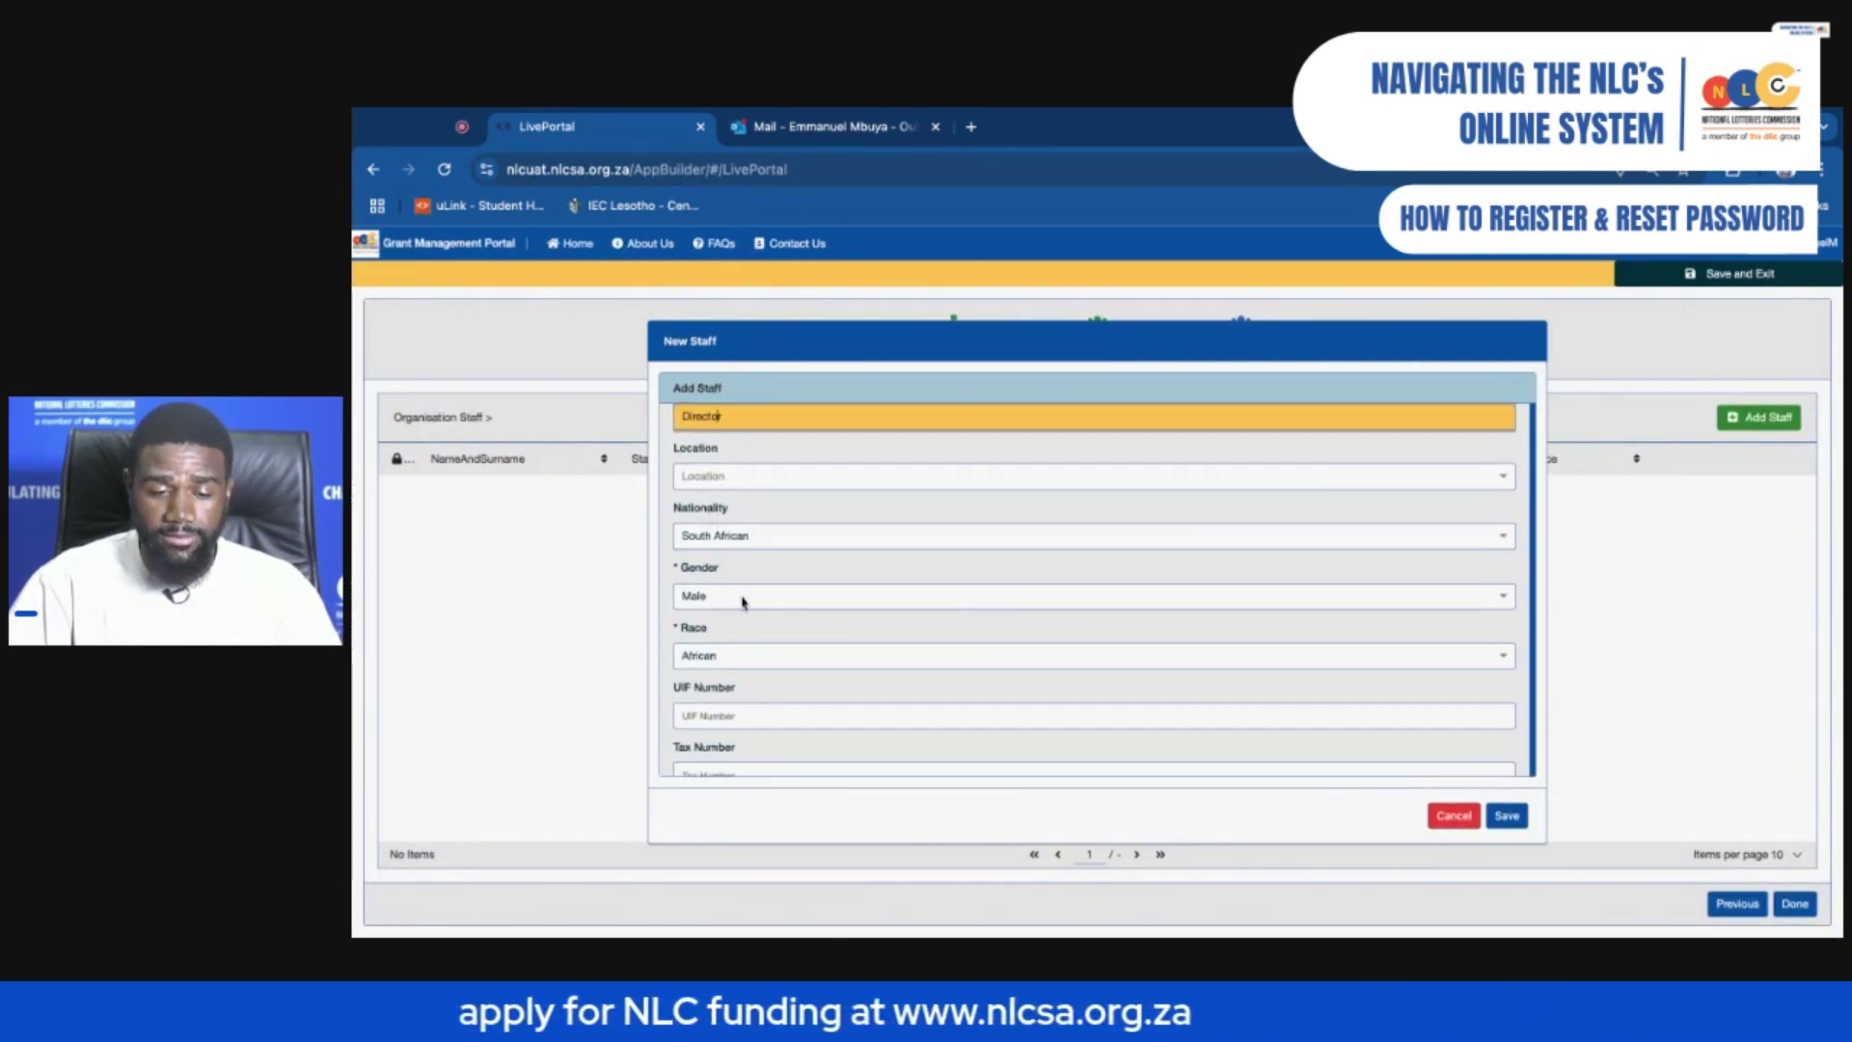
{"action": "scroll", "coordinate": [743, 598], "scroll_direction": "down", "scroll_amount": 1}
{"action": "scroll", "coordinate": [762, 551], "scroll_direction": "down", "scroll_amount": 4}
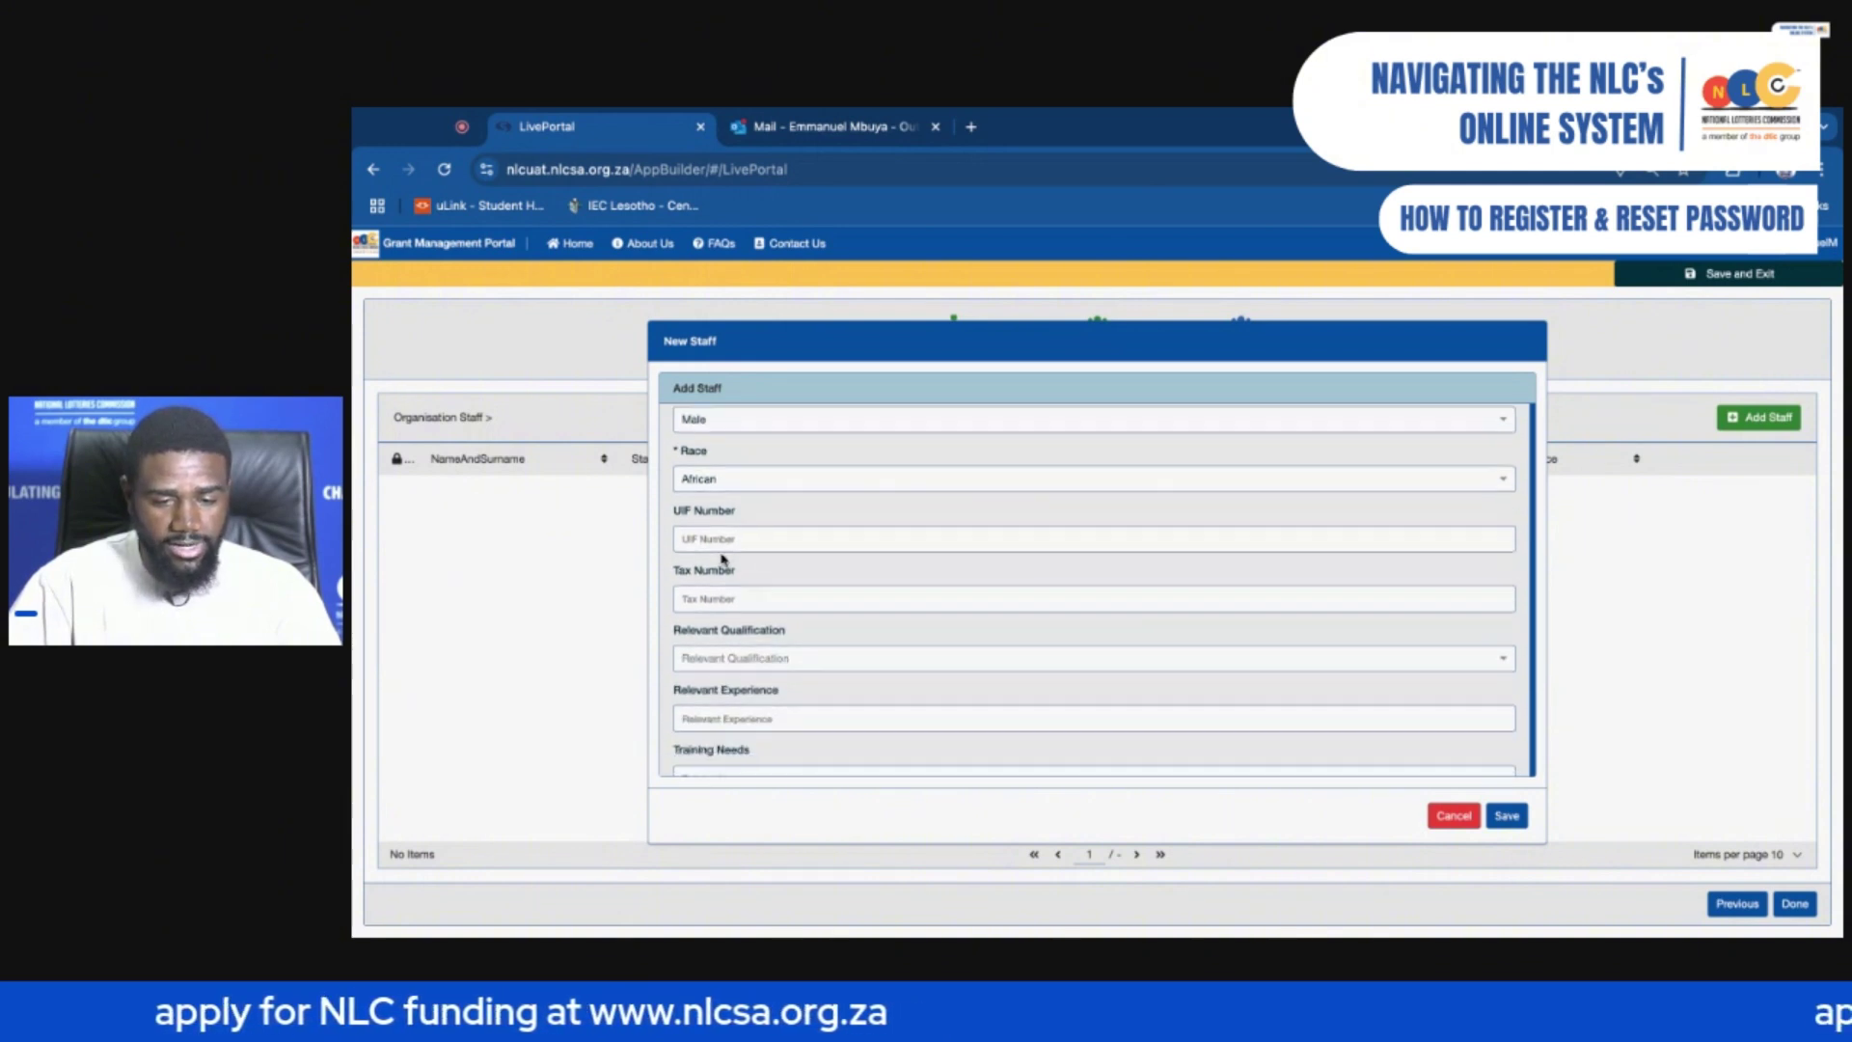
{"action": "scroll", "coordinate": [726, 579], "scroll_direction": "down", "scroll_amount": 3}
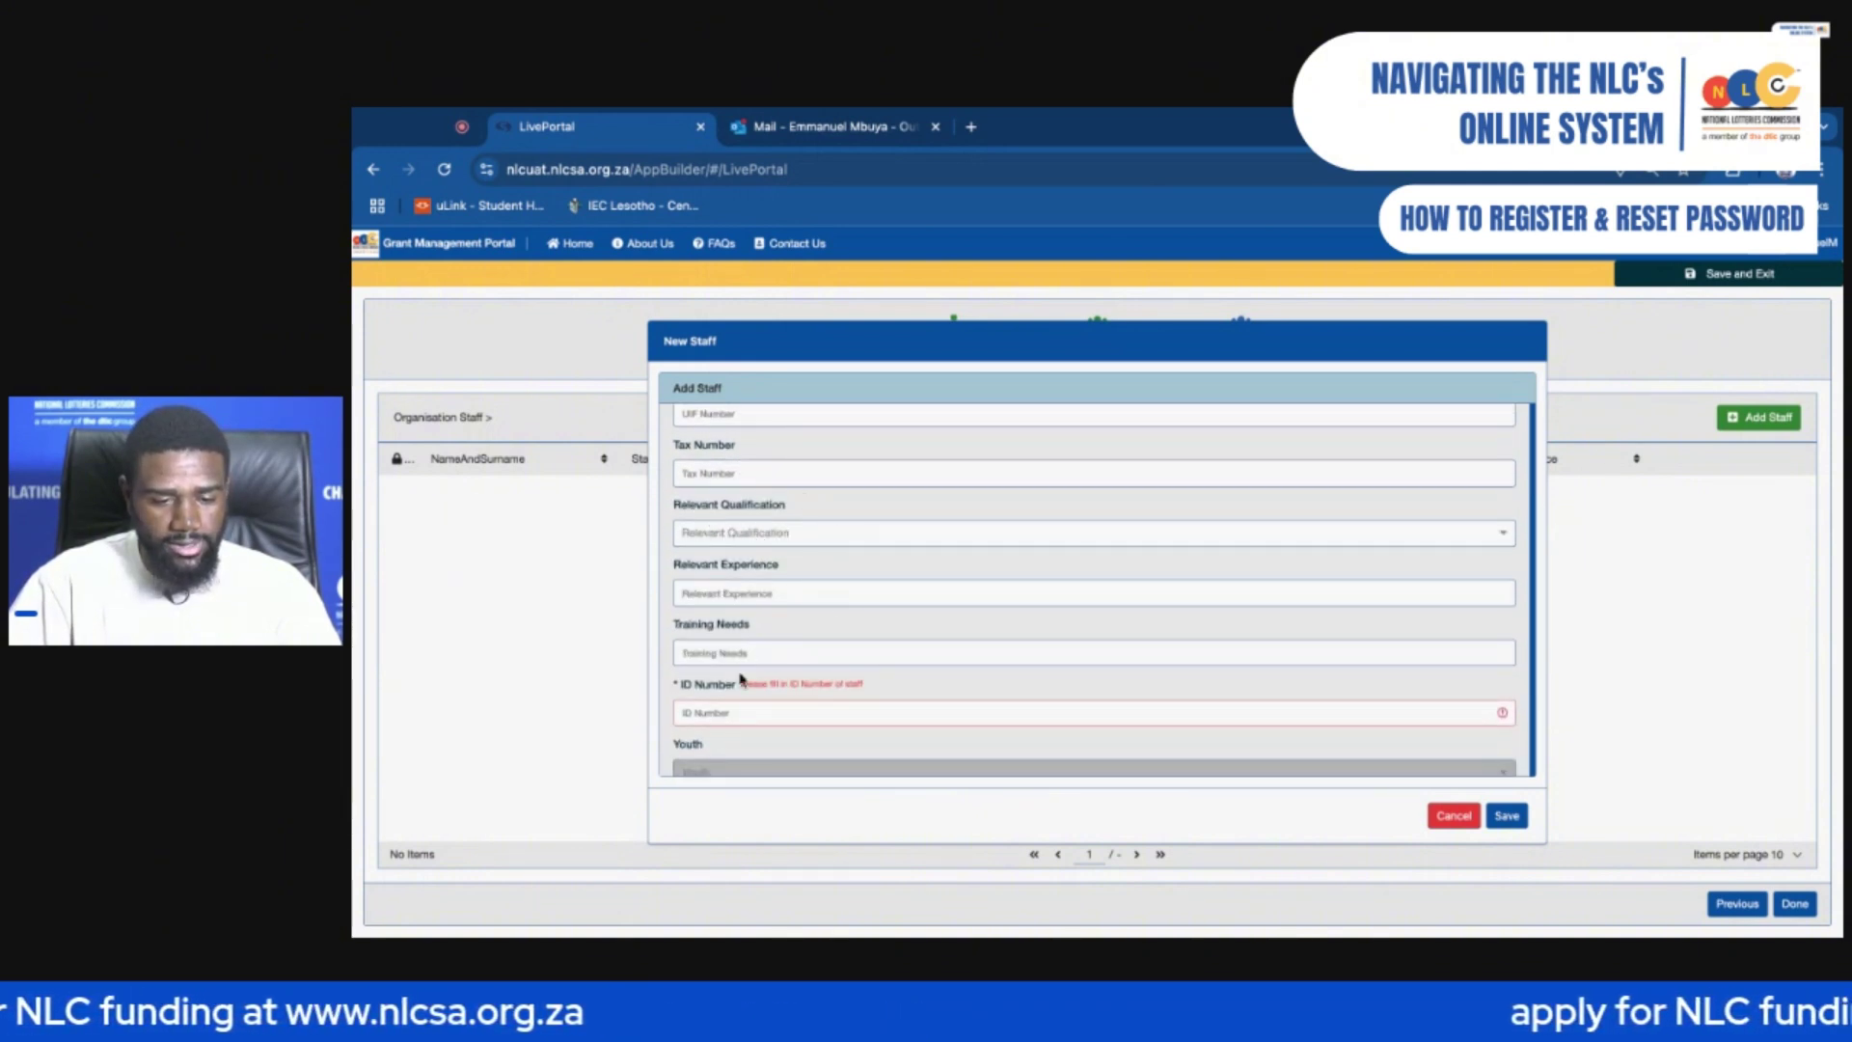
Enter the staff member's ID number, save, and confirm the Adding Staff message.
{"action": "left_click", "coordinate": [723, 712]}
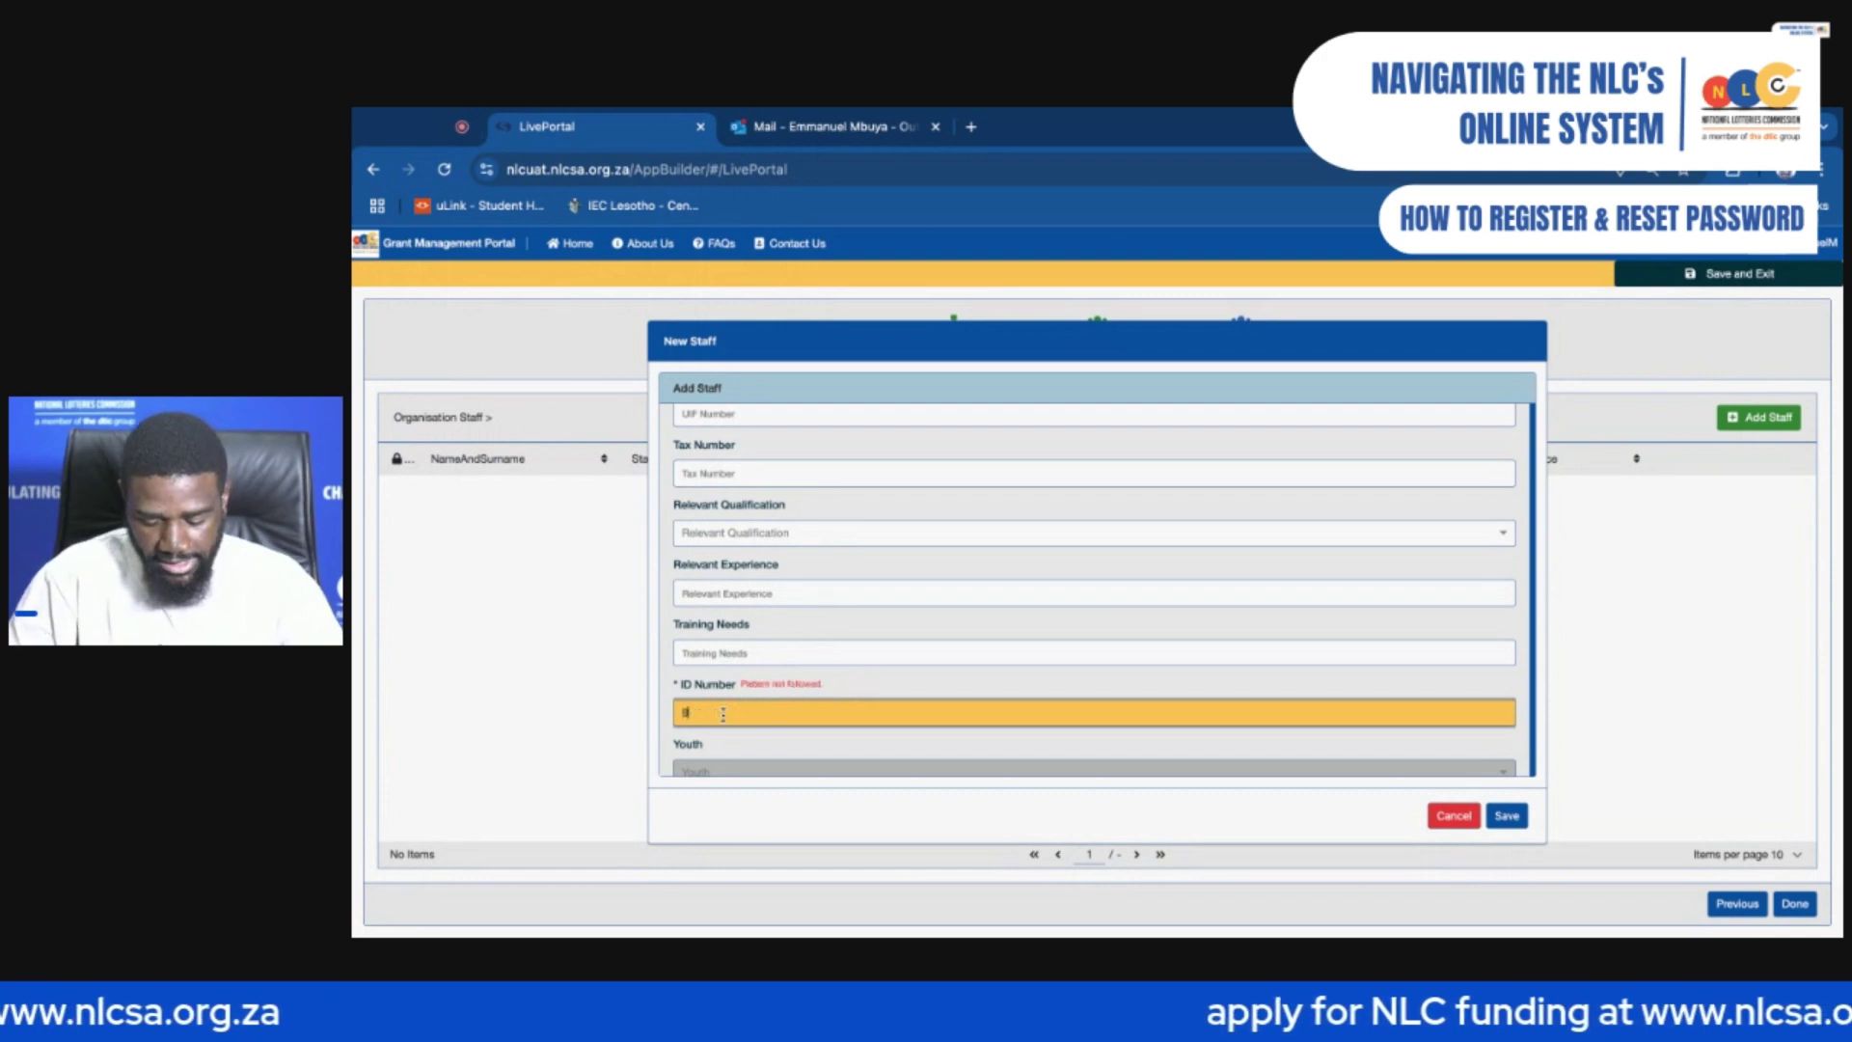
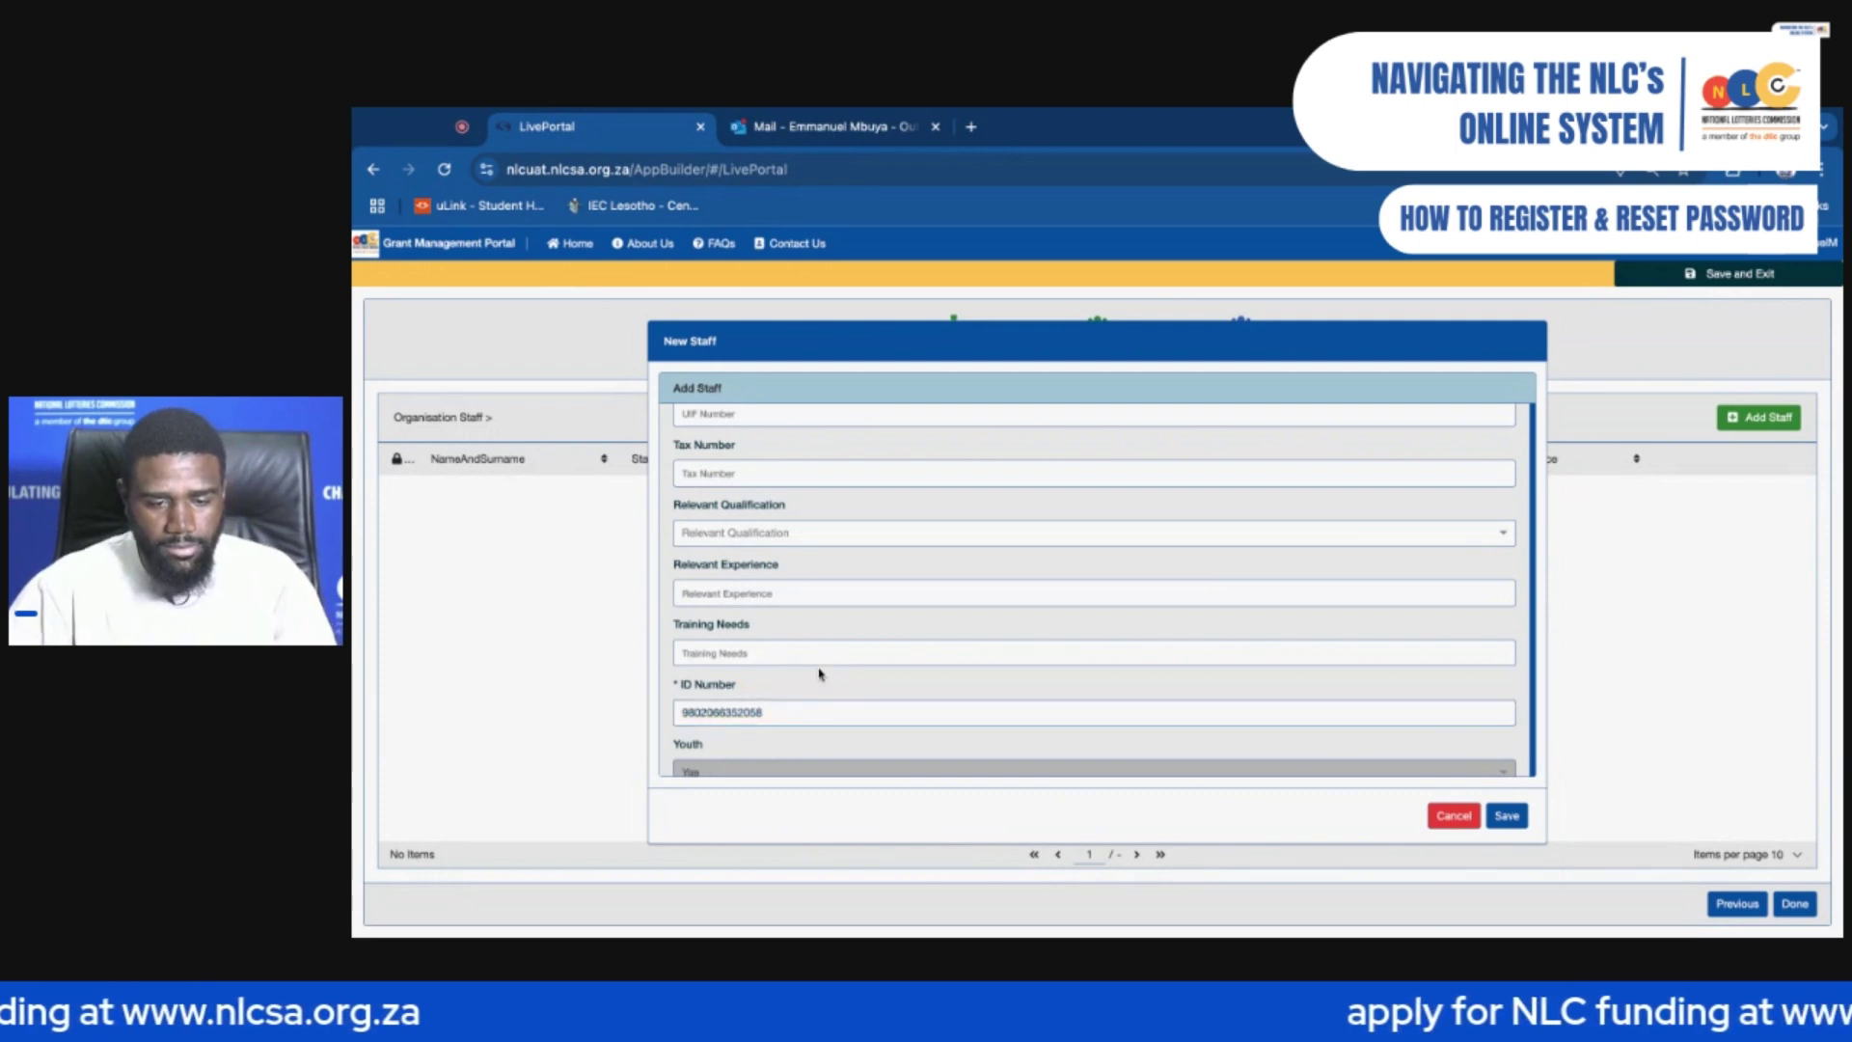
{"action": "scroll", "coordinate": [884, 674], "scroll_direction": "up", "scroll_amount": 5}
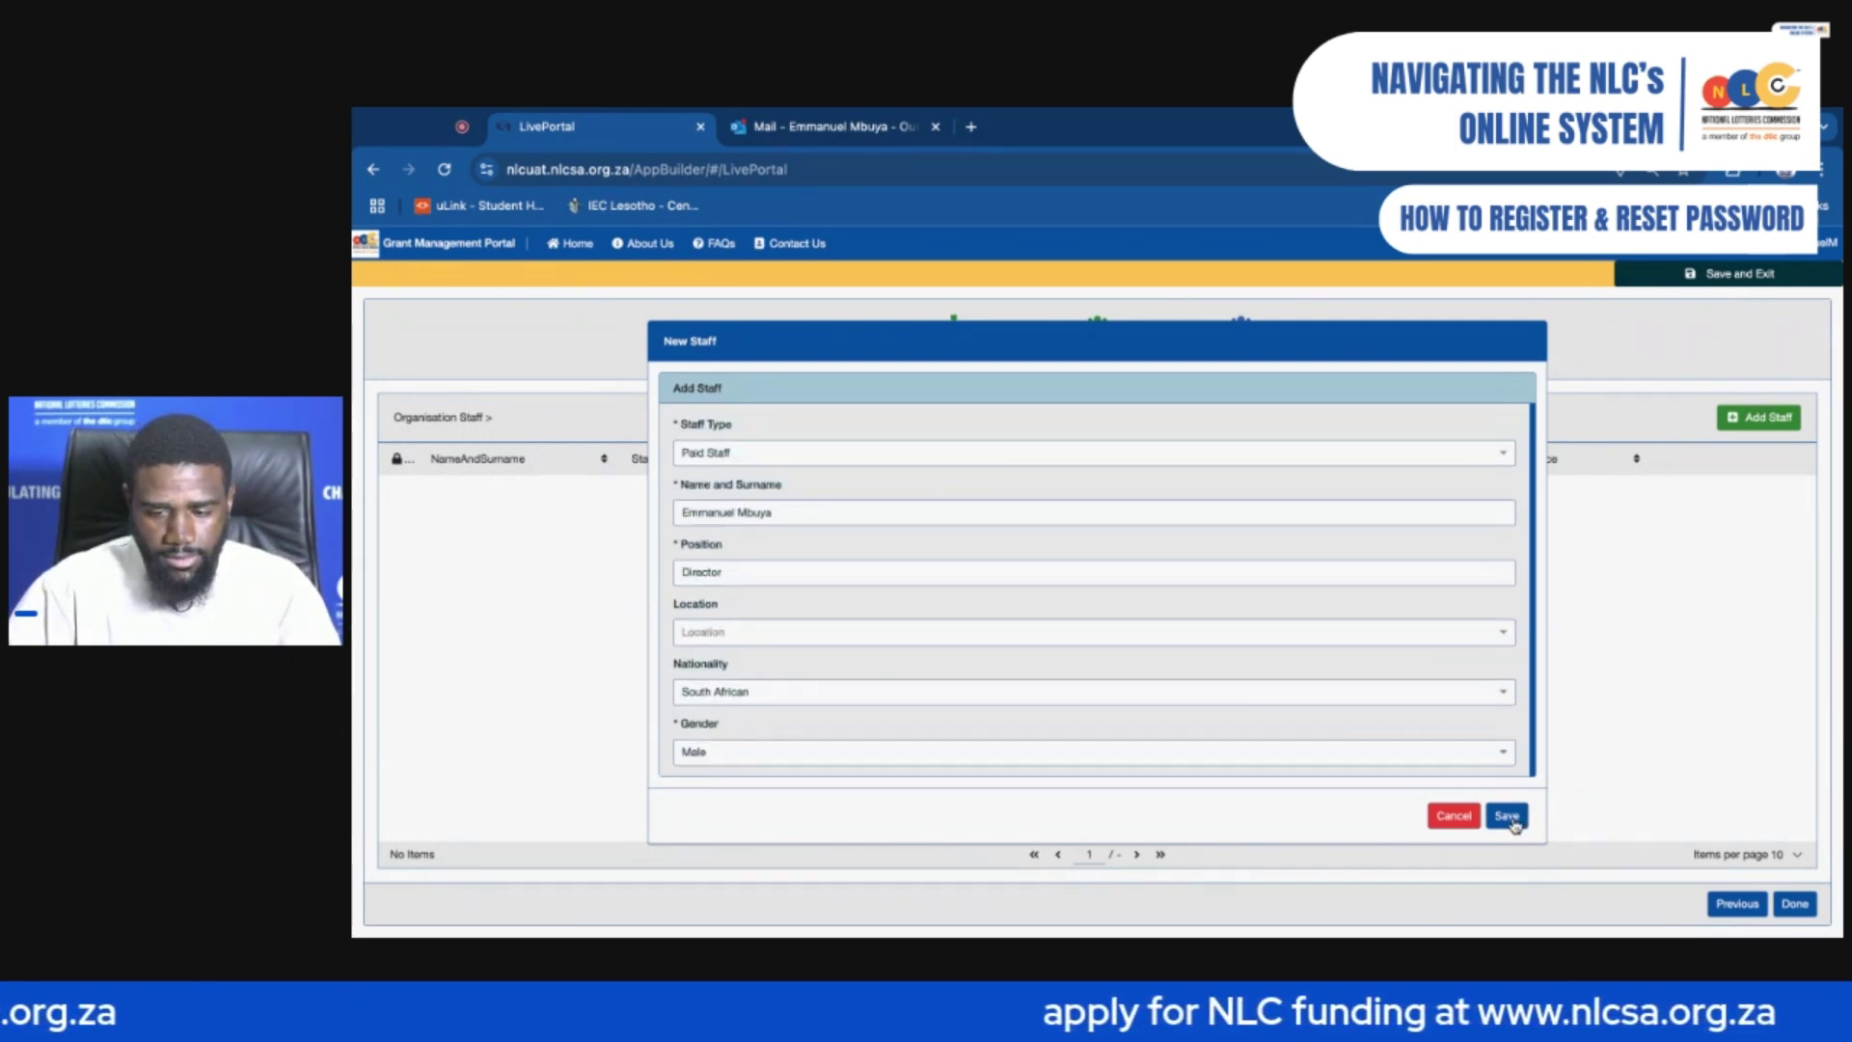
{"action": "left_click", "coordinate": [1507, 815]}
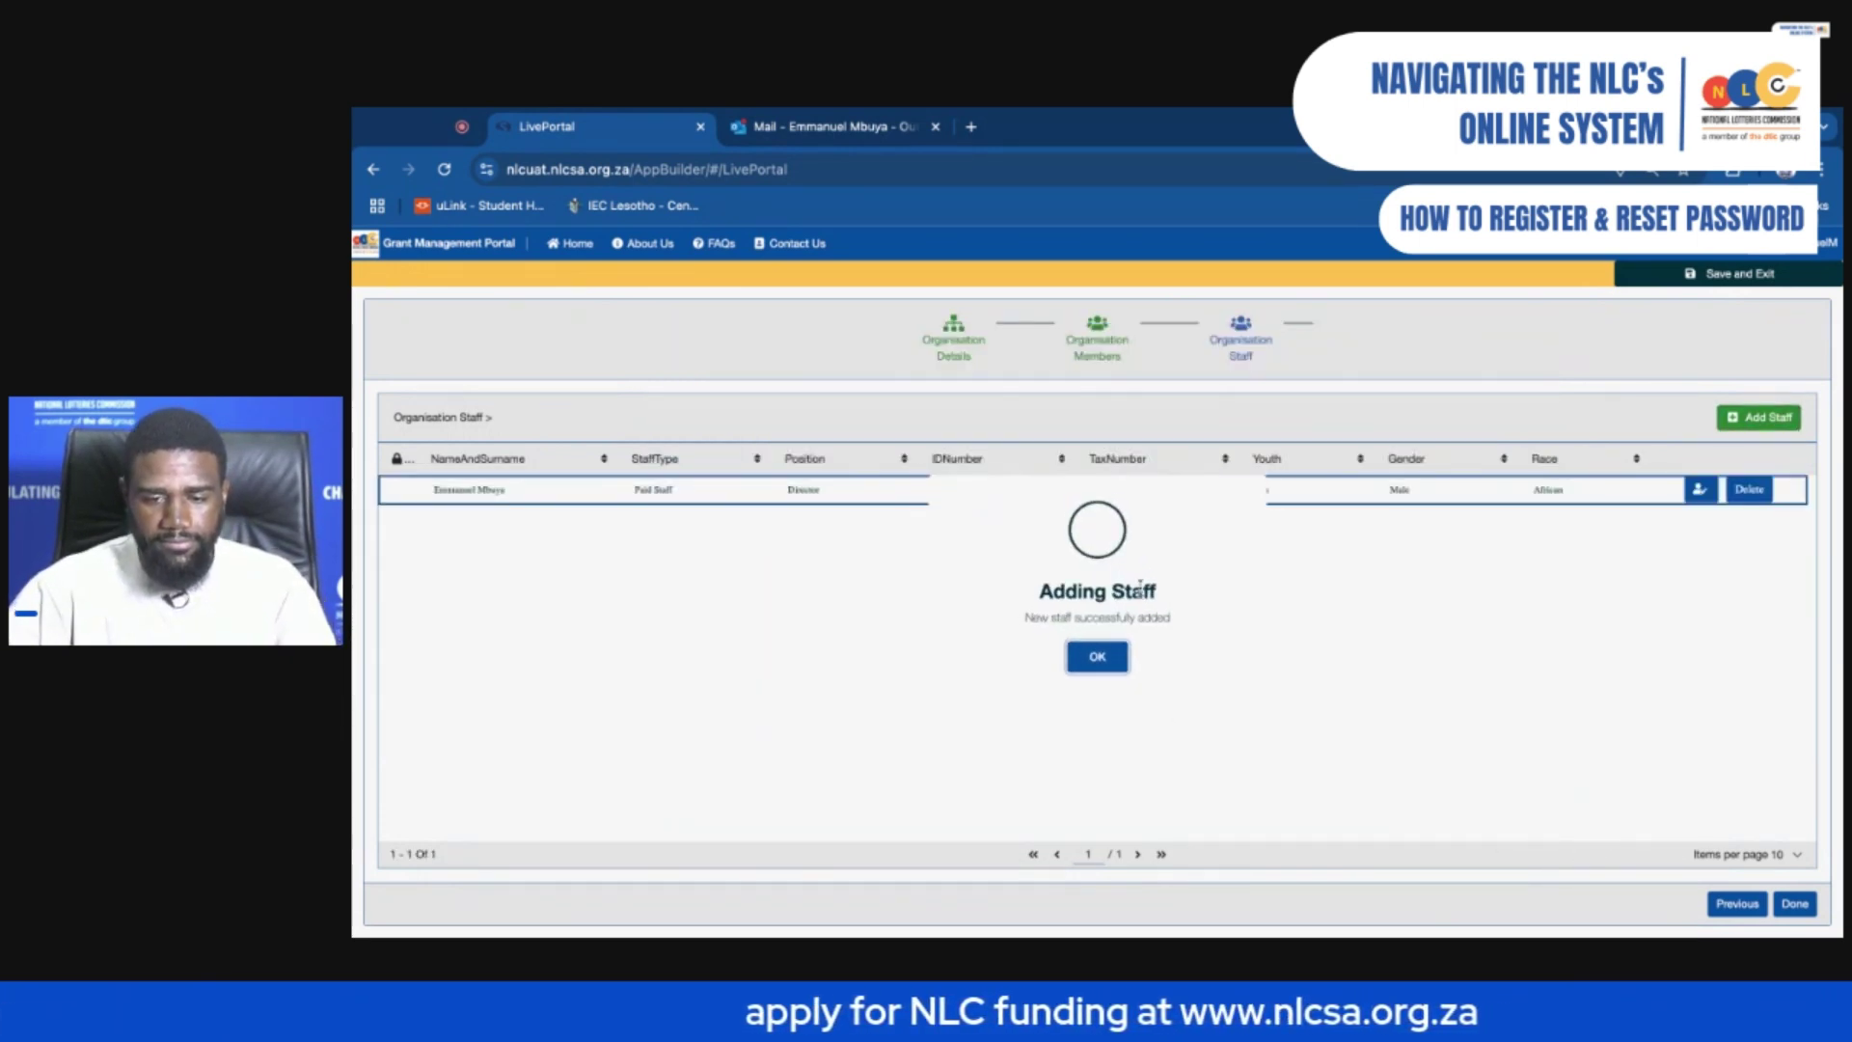
{"action": "left_click", "coordinate": [1098, 661]}
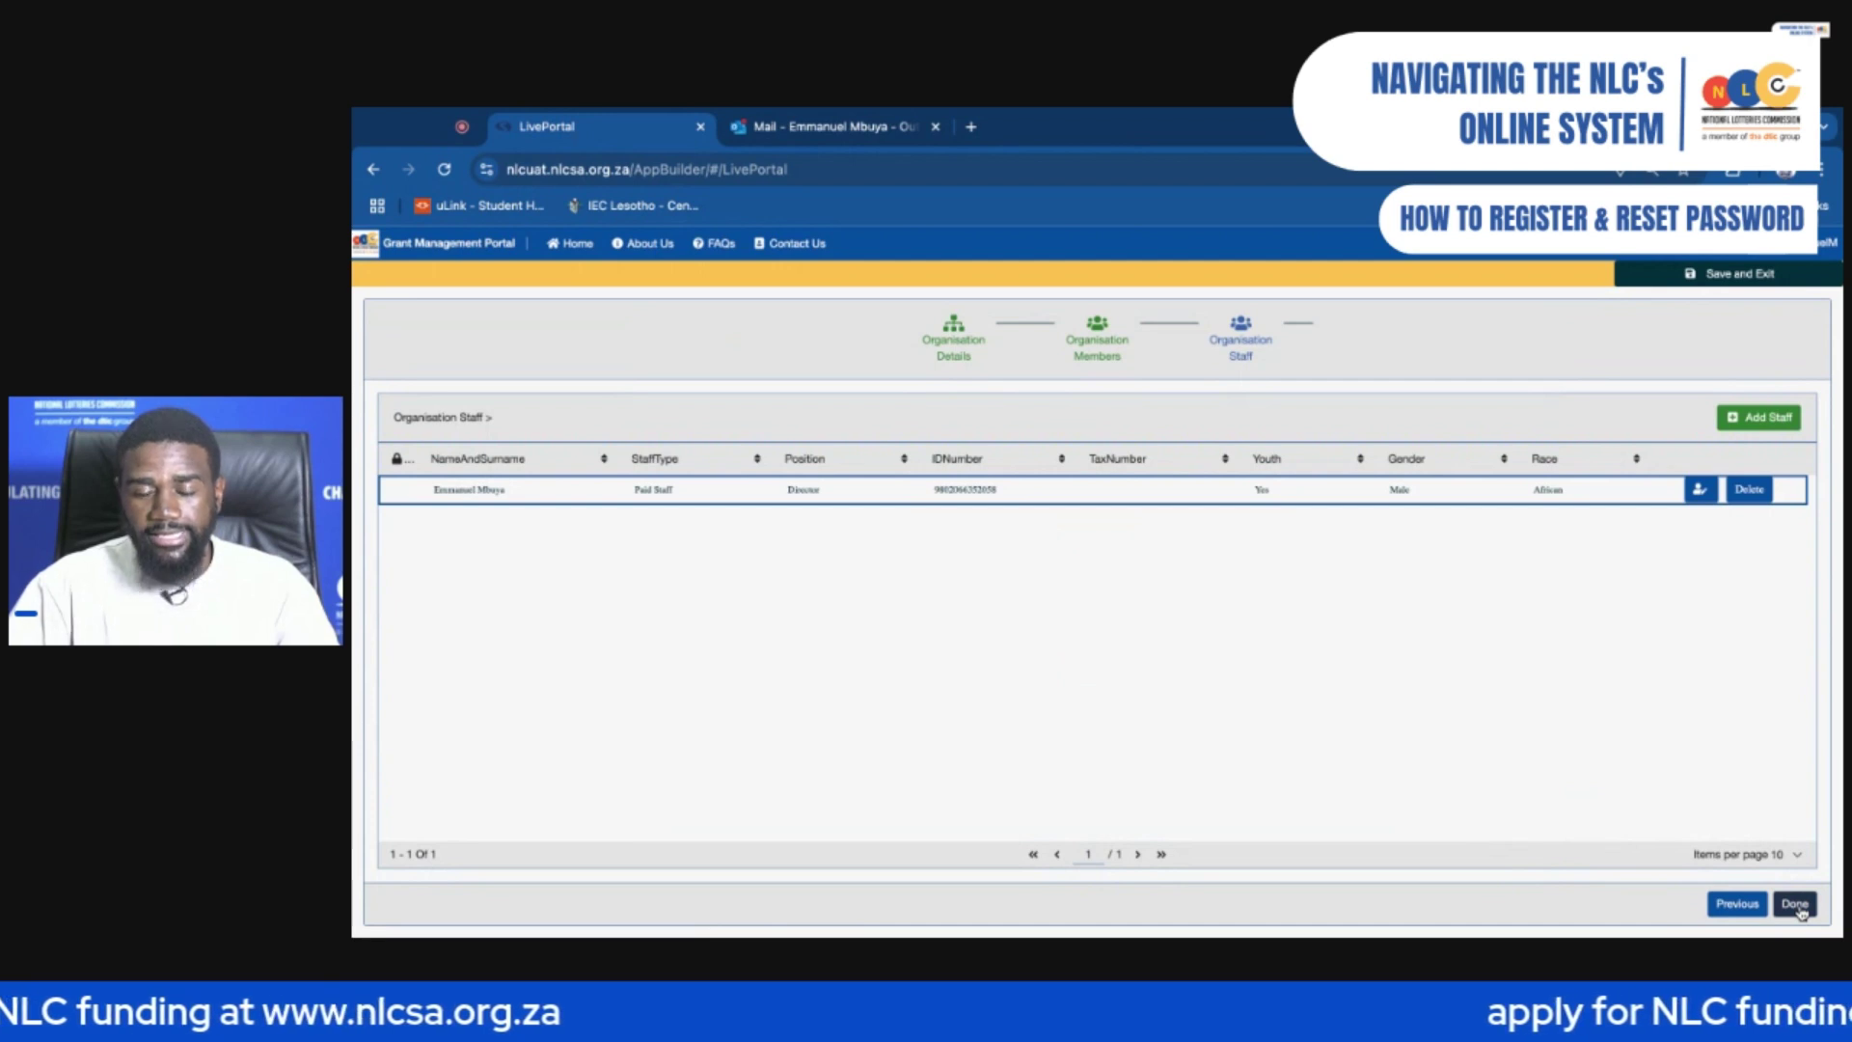
Submit the registration with Done, then open the Organisation Registration Submission email in Outlook.
{"action": "left_click", "coordinate": [1796, 907]}
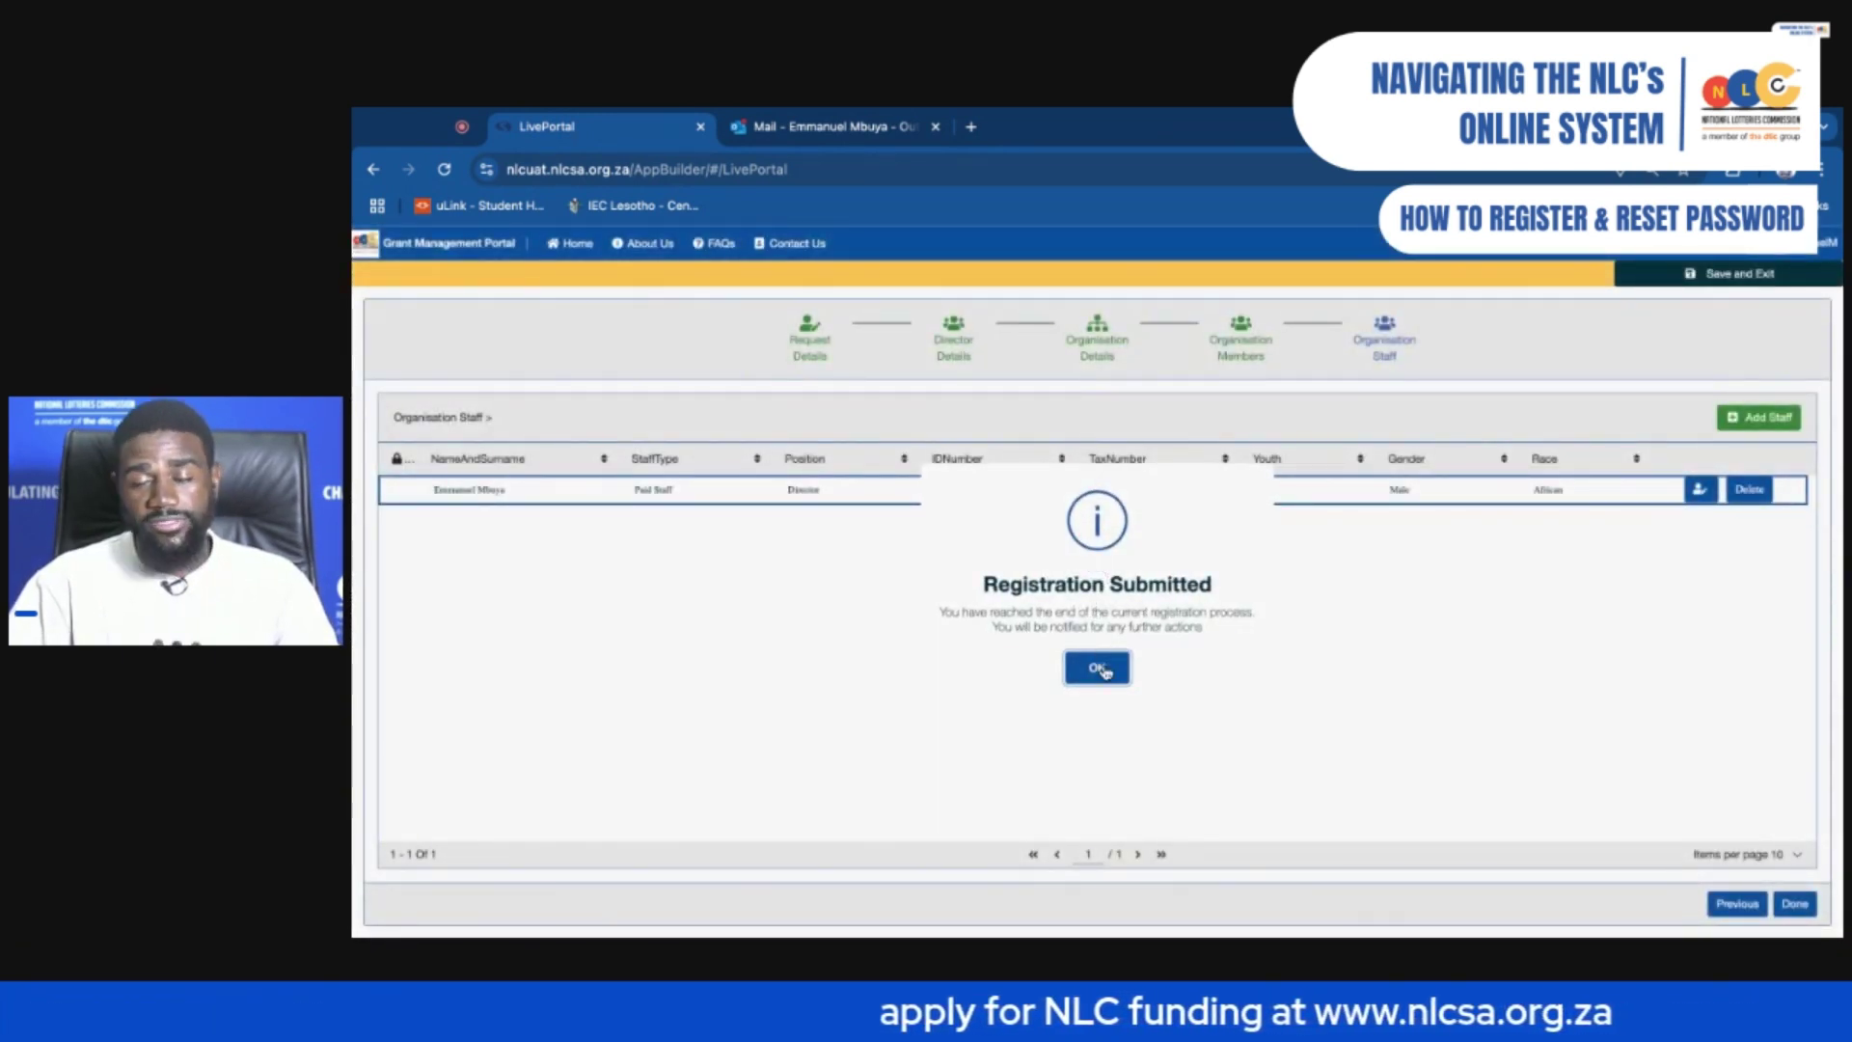
{"action": "left_click", "coordinate": [1097, 669]}
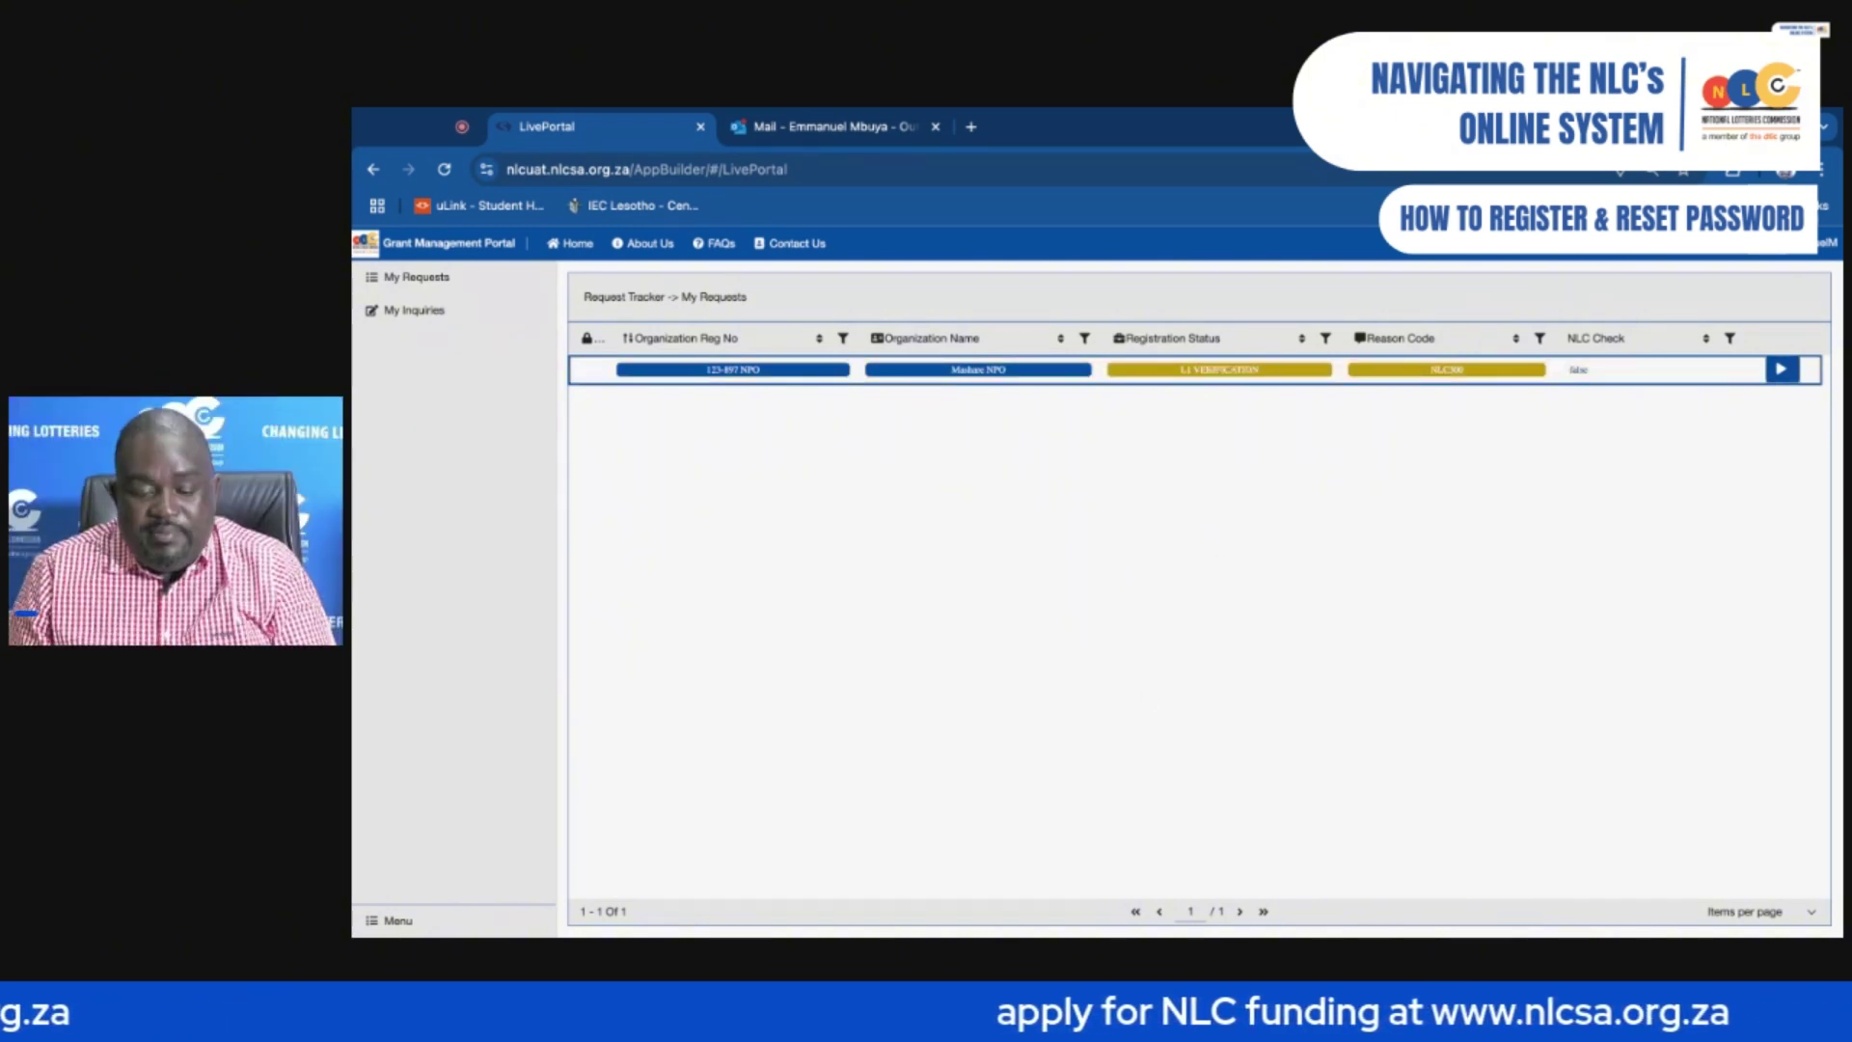
{"action": "left_click", "coordinate": [810, 129]}
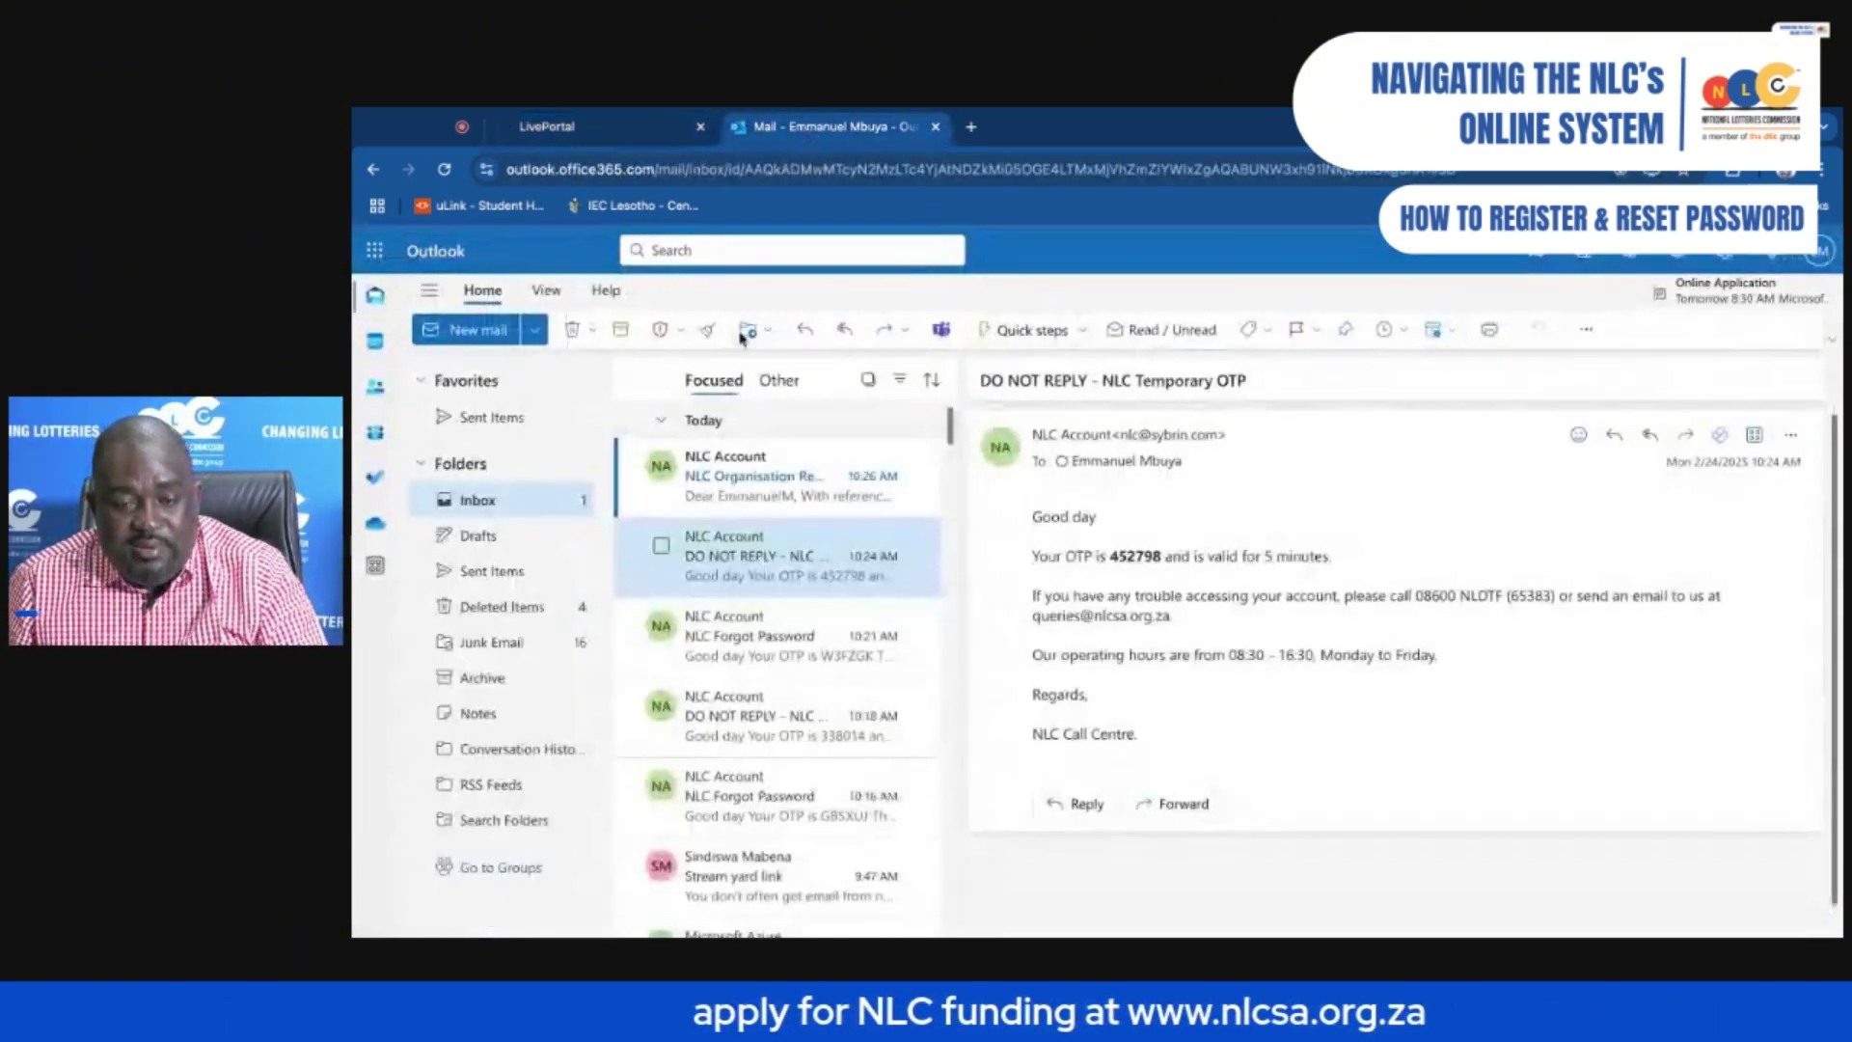
{"action": "left_click", "coordinate": [772, 475]}
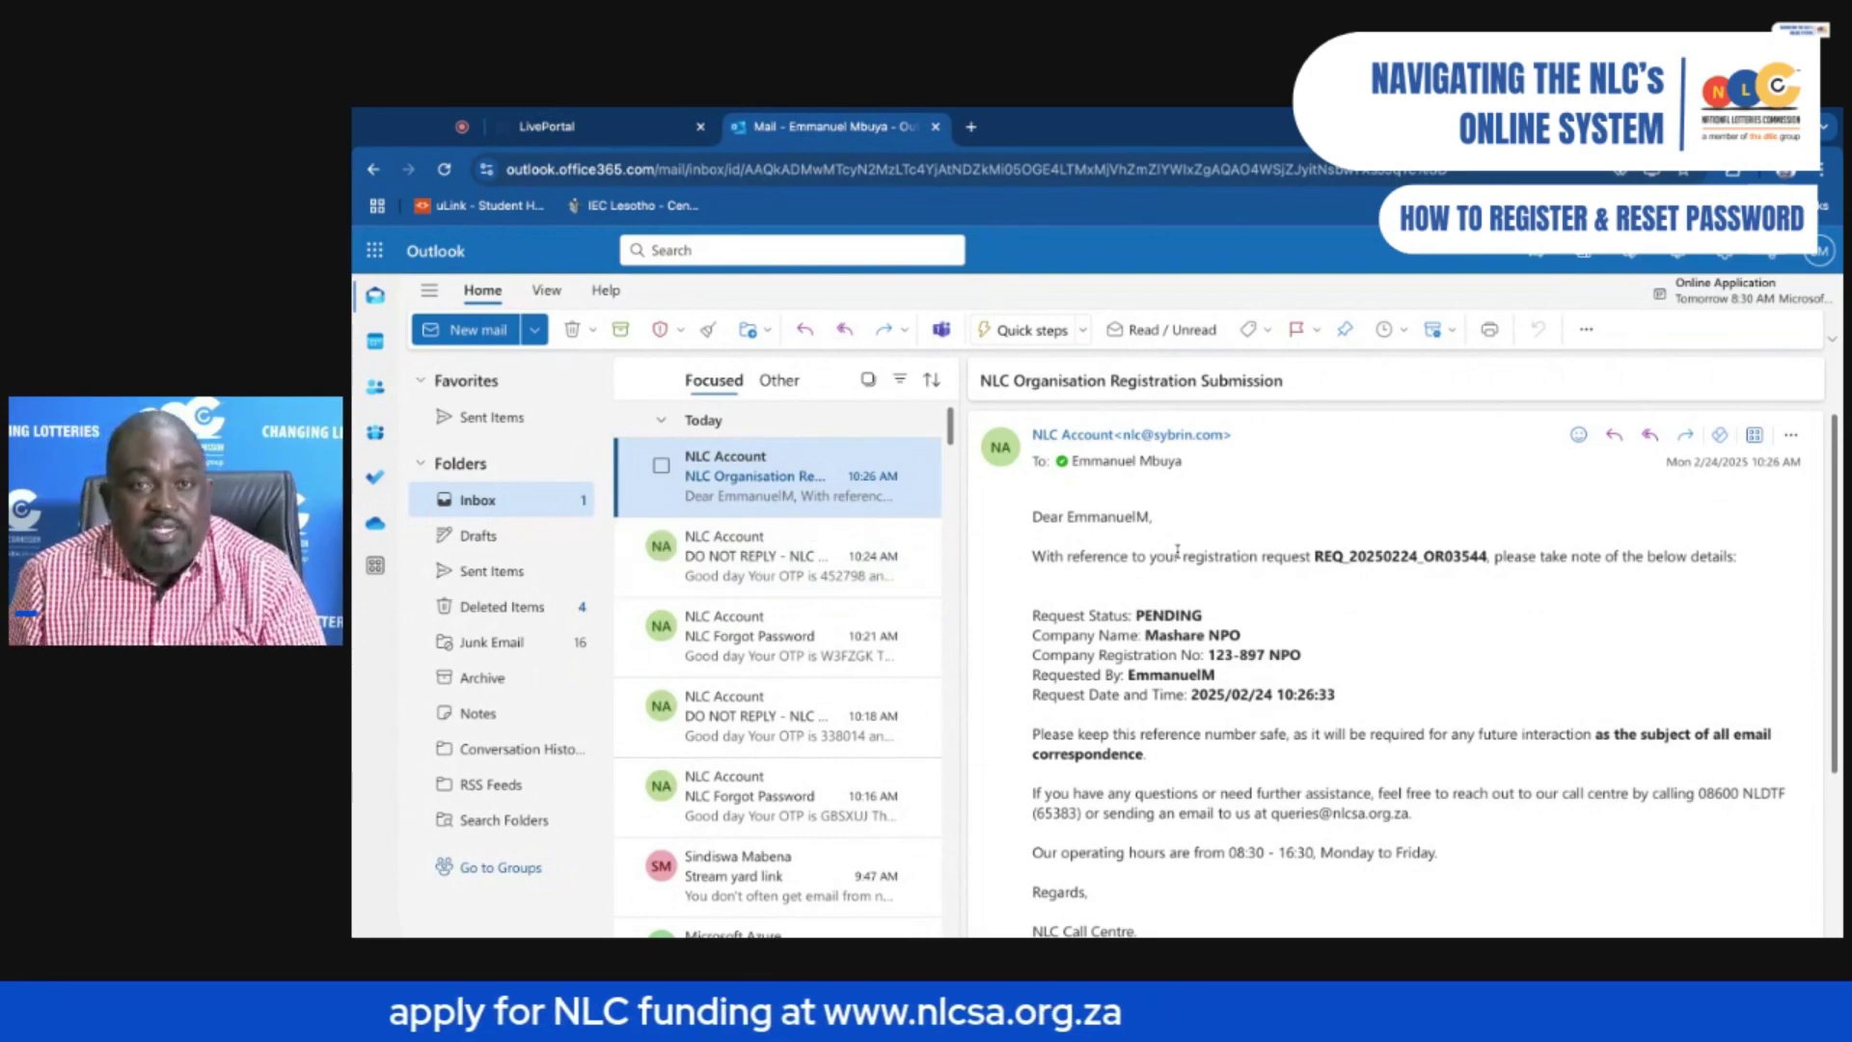